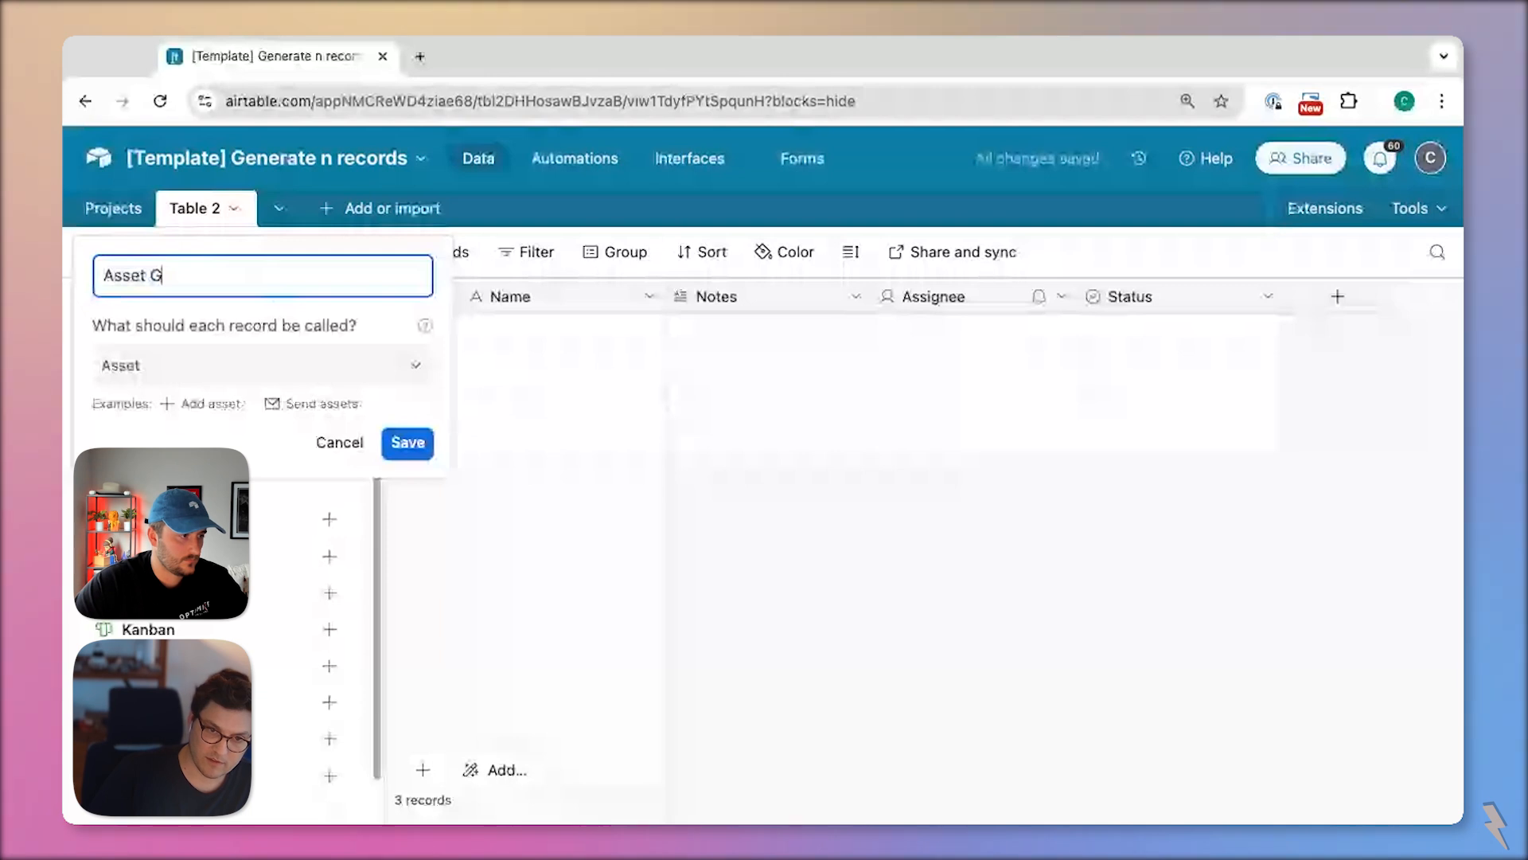
- Name the second table Asset Generation and add a third blank table named Assets
type("eneration")
key("Return")
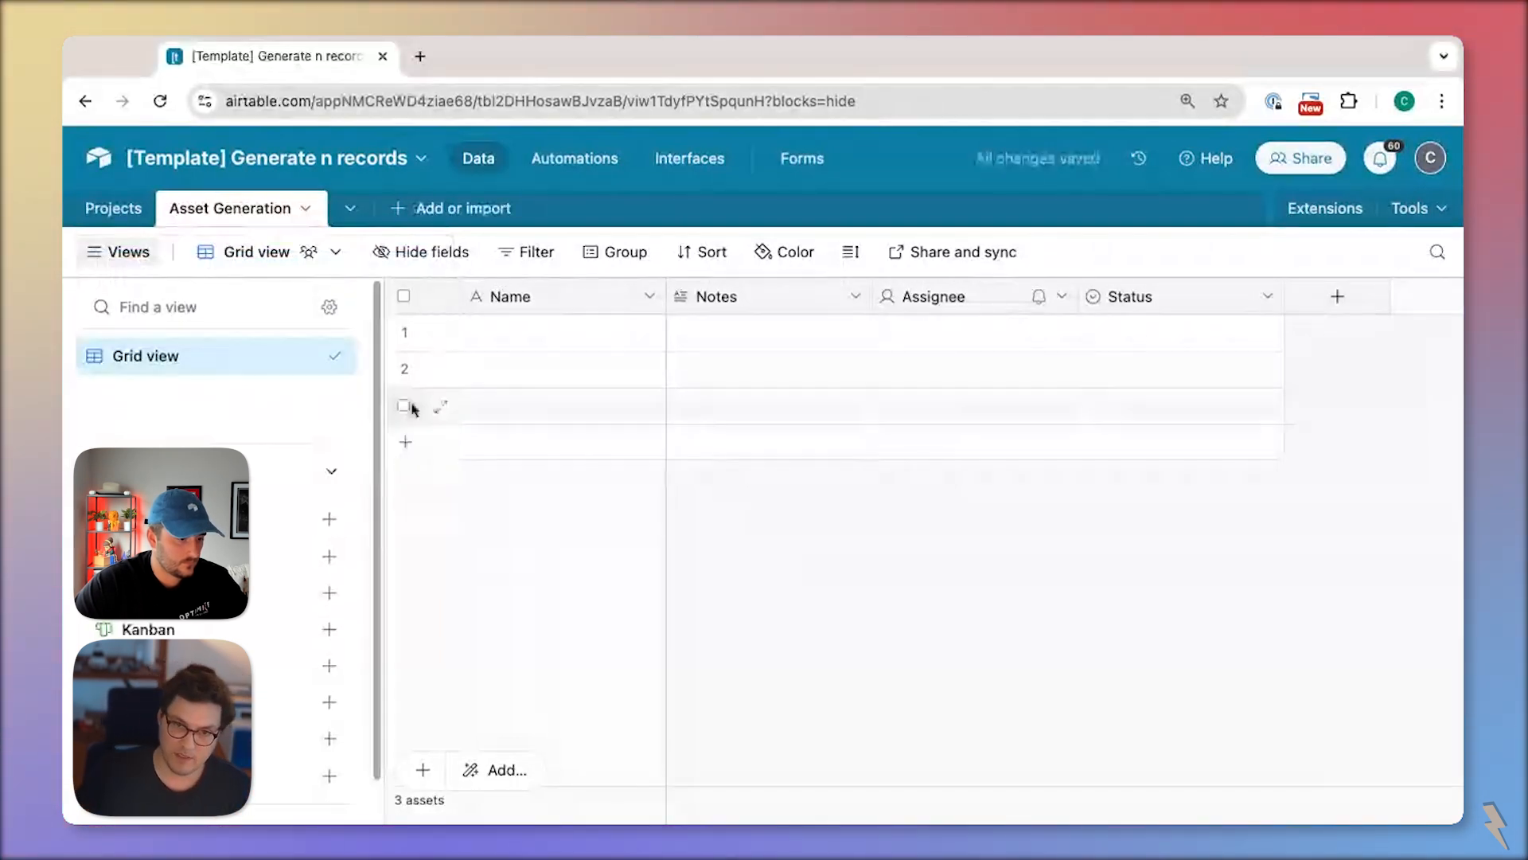
left_click(403, 208)
left_click(451, 296)
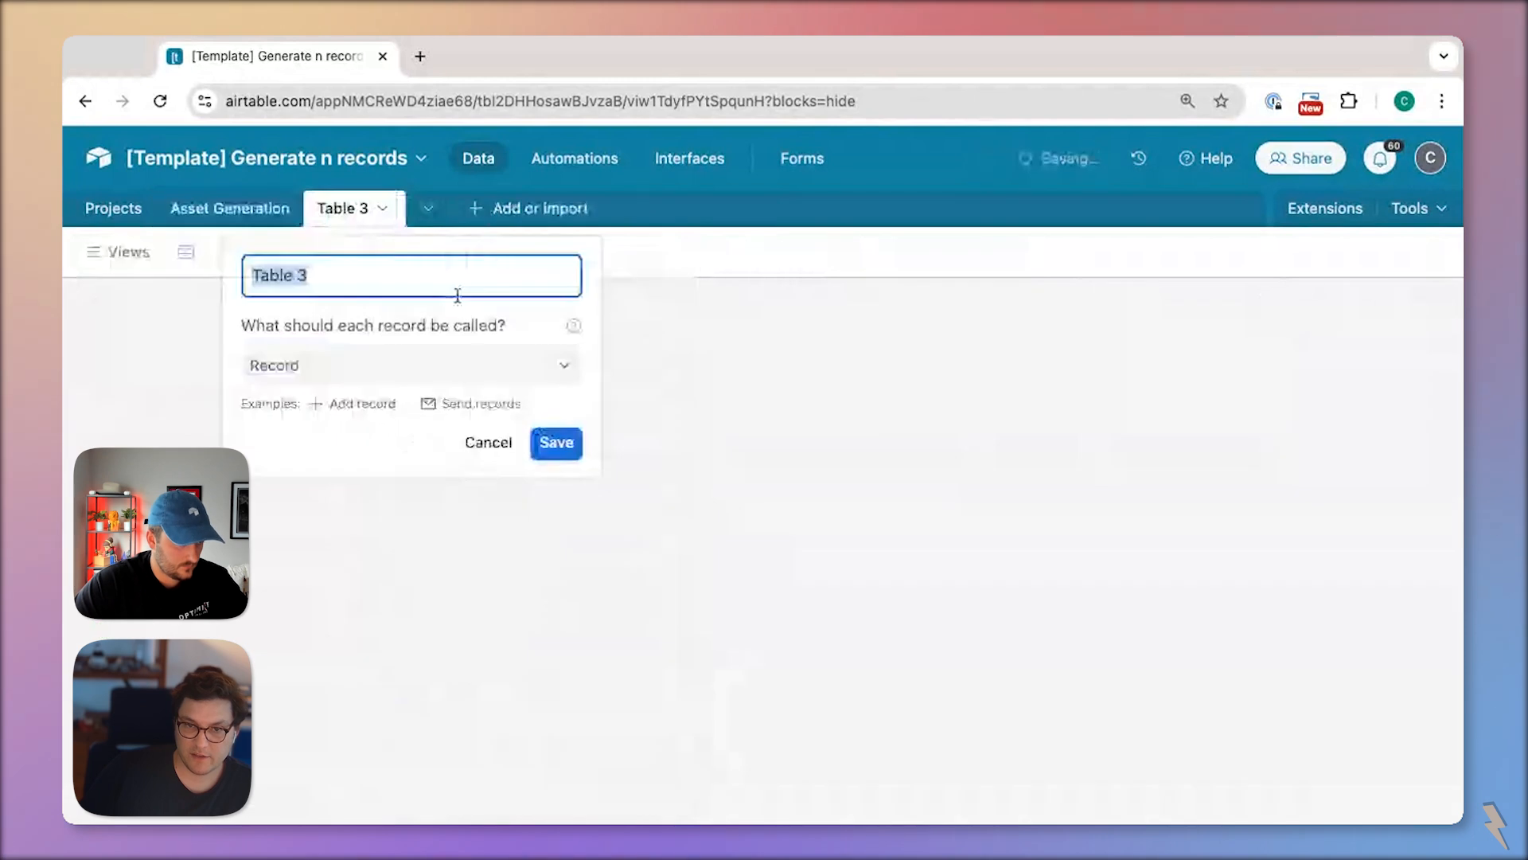
type("Assets")
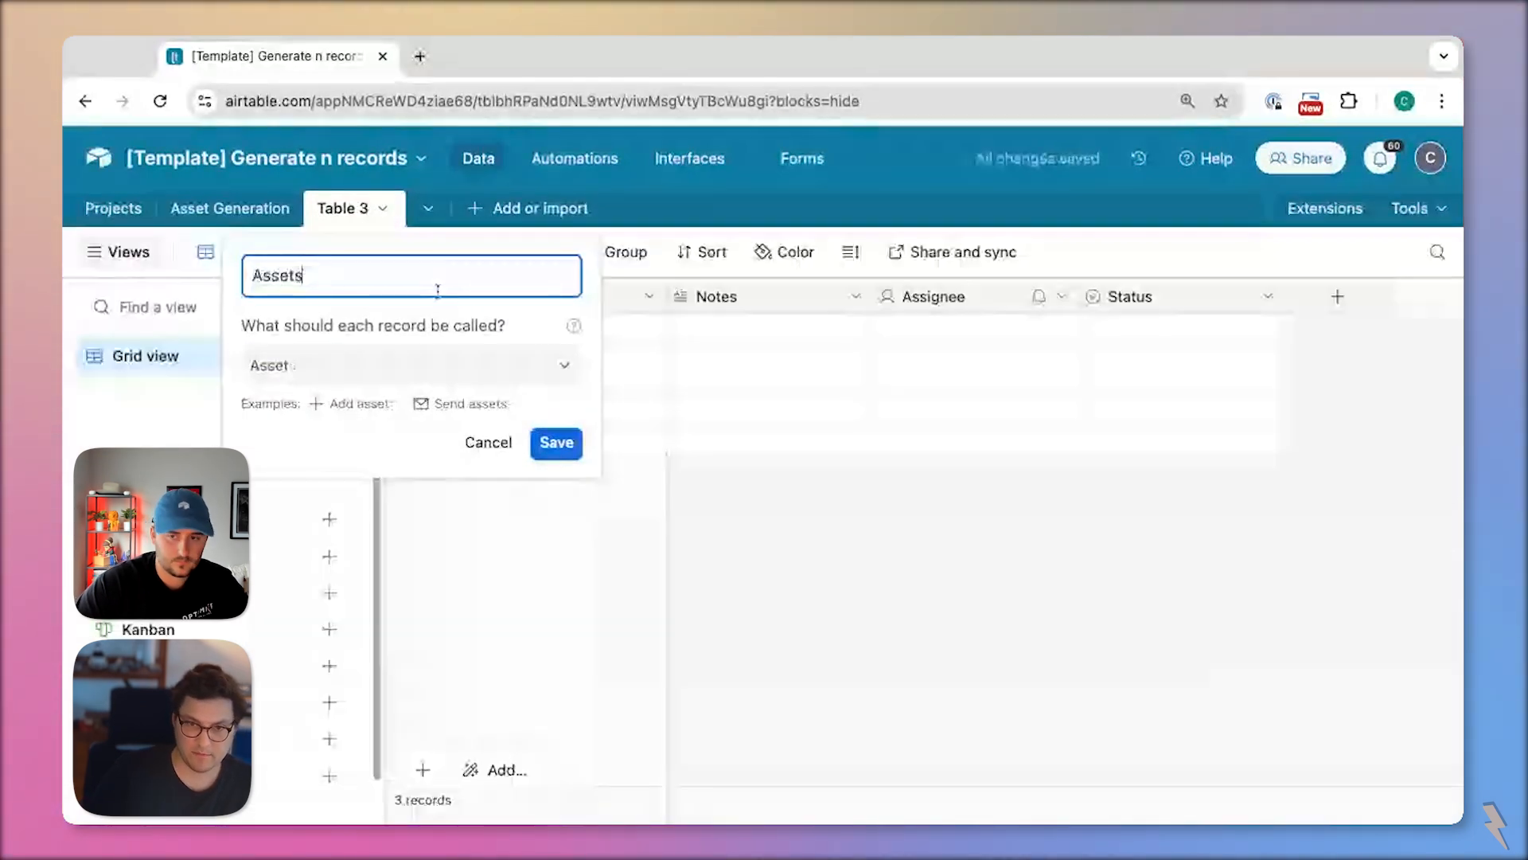
key("Return")
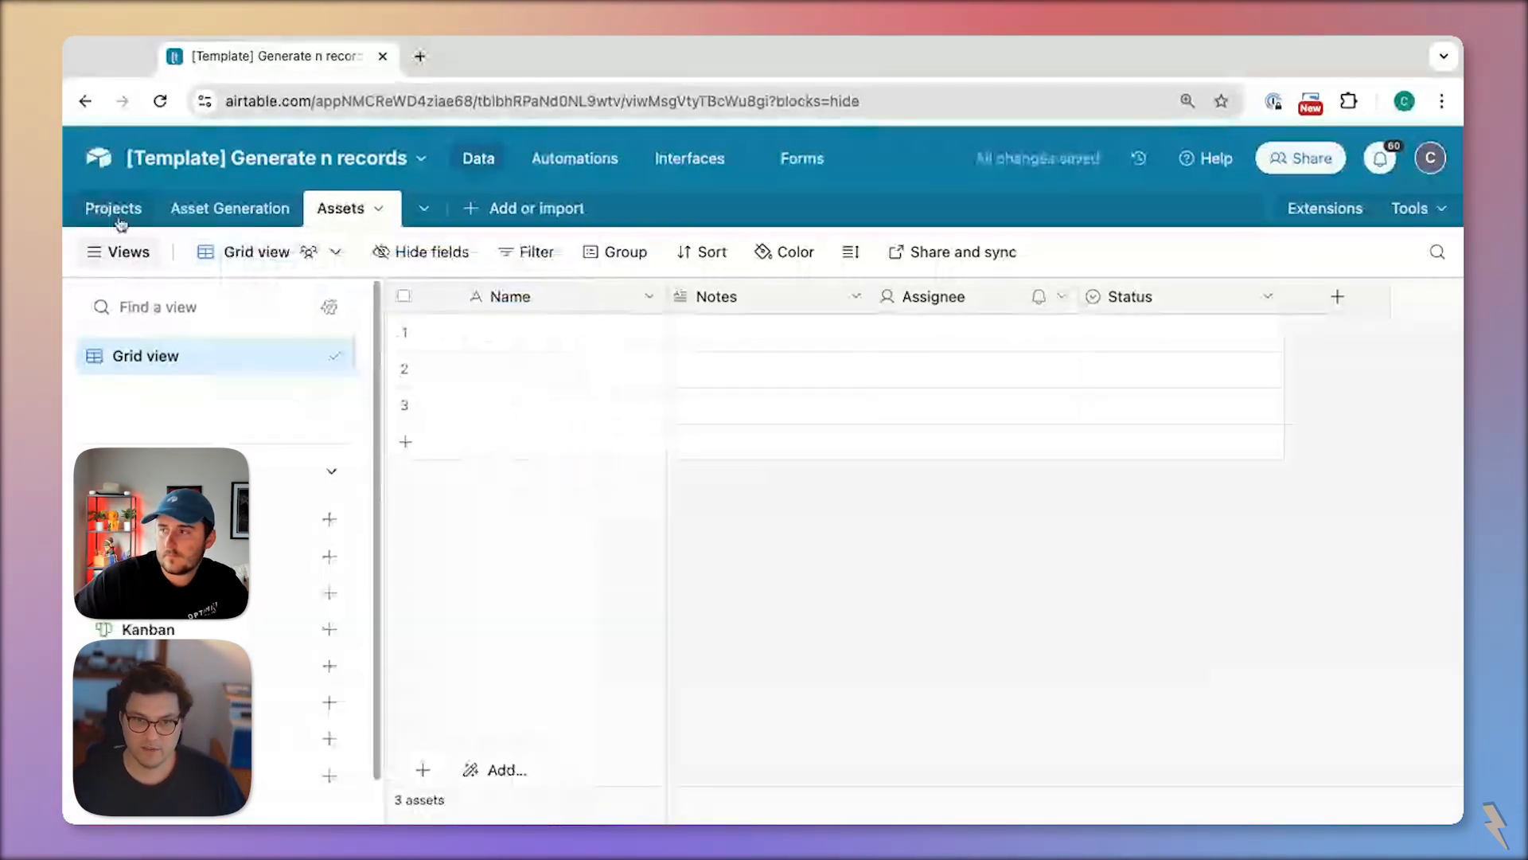
- Add a field to the Projects table that links to Asset Generation records, keeping multiple links allowed
left_click(119, 217)
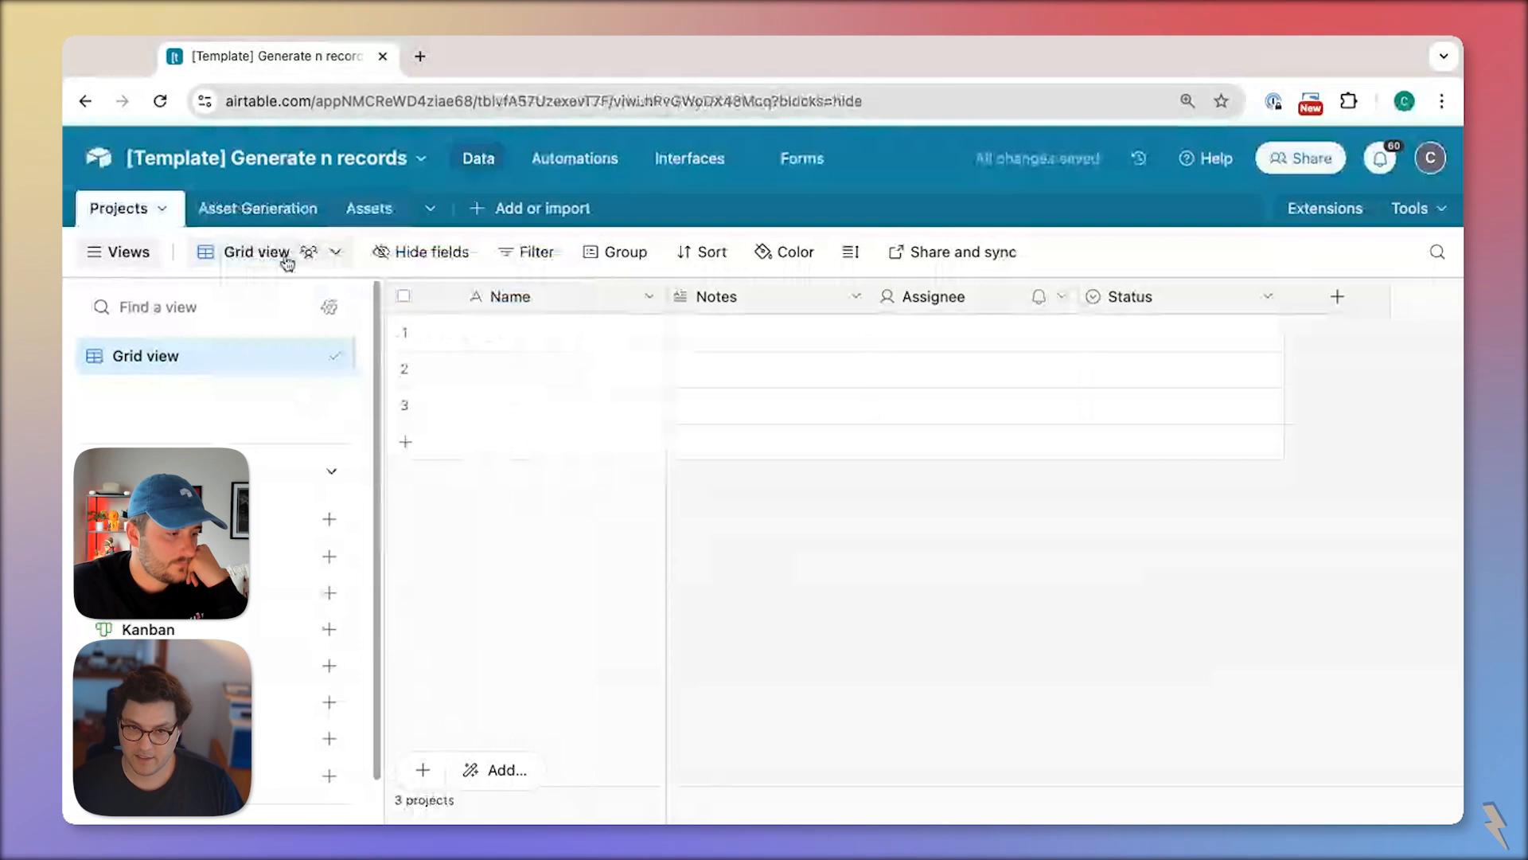
left_click(239, 208)
left_click(173, 208)
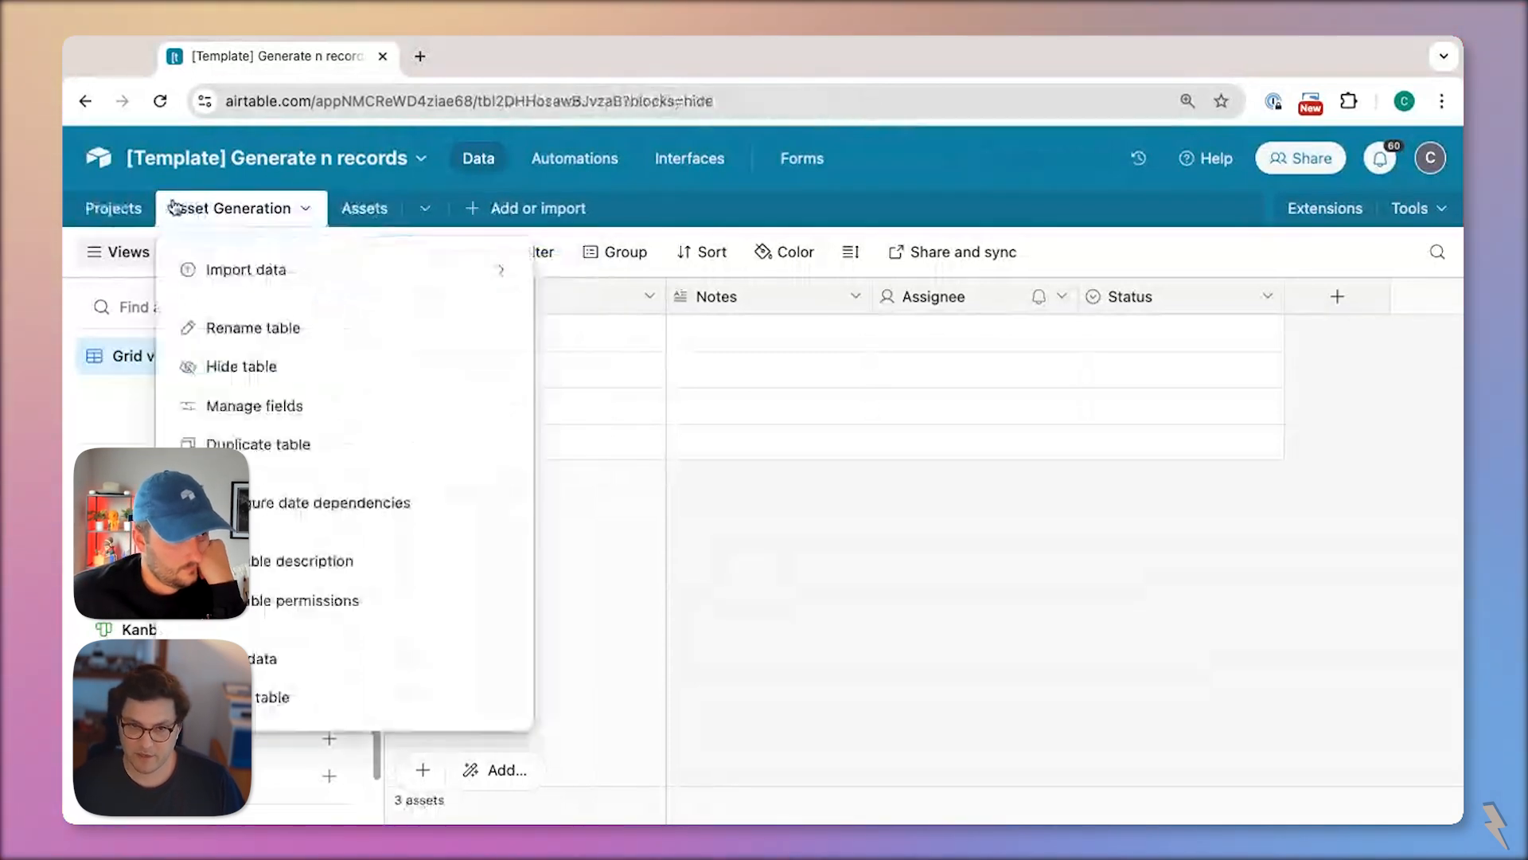
left_click(116, 207)
left_click(1337, 296)
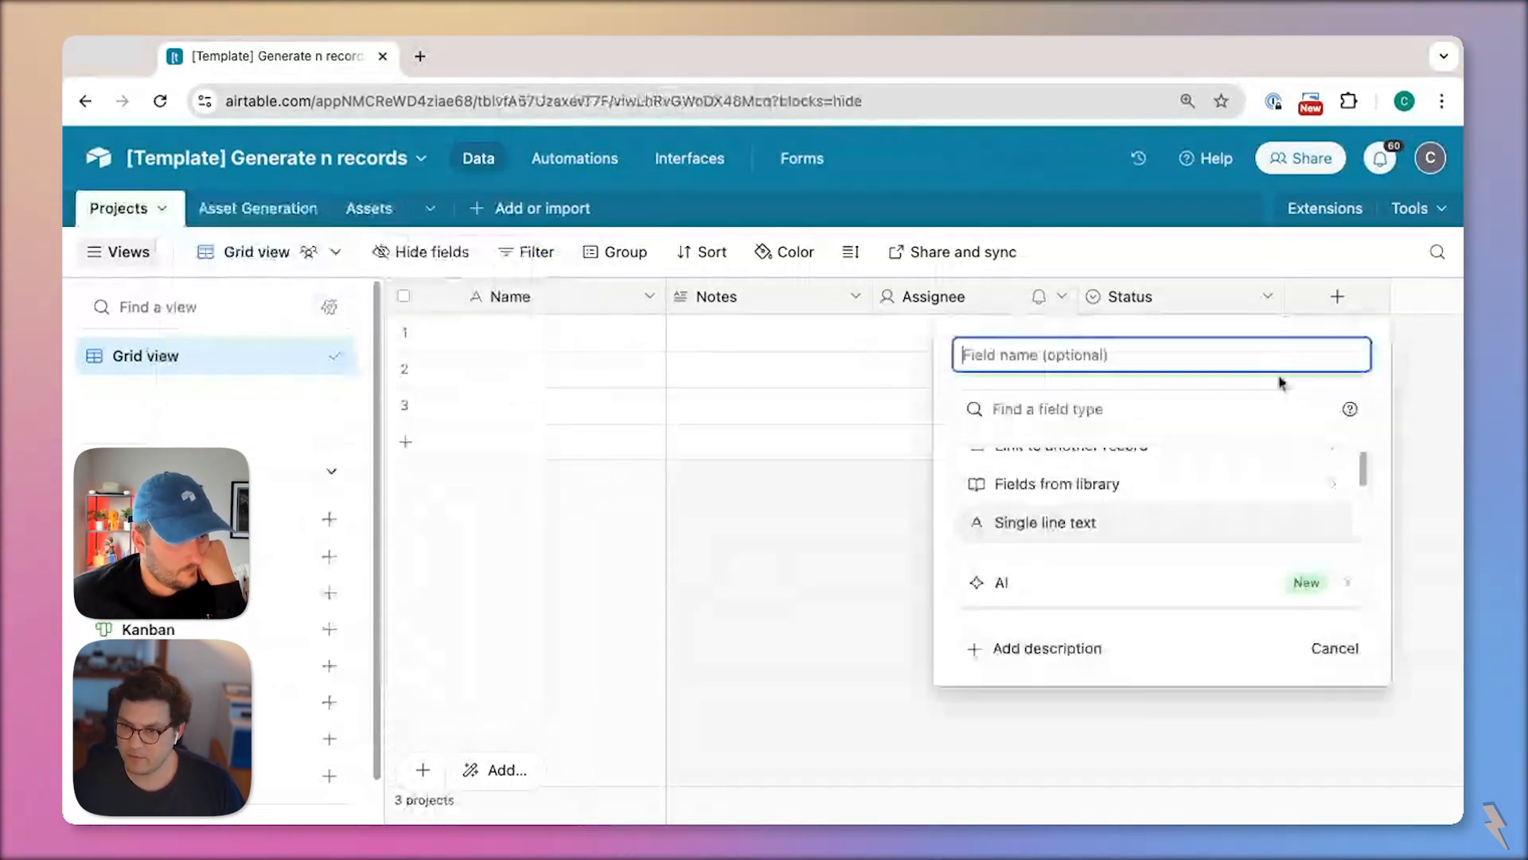
scroll(1115, 470, "up", 2)
left_click(1088, 477)
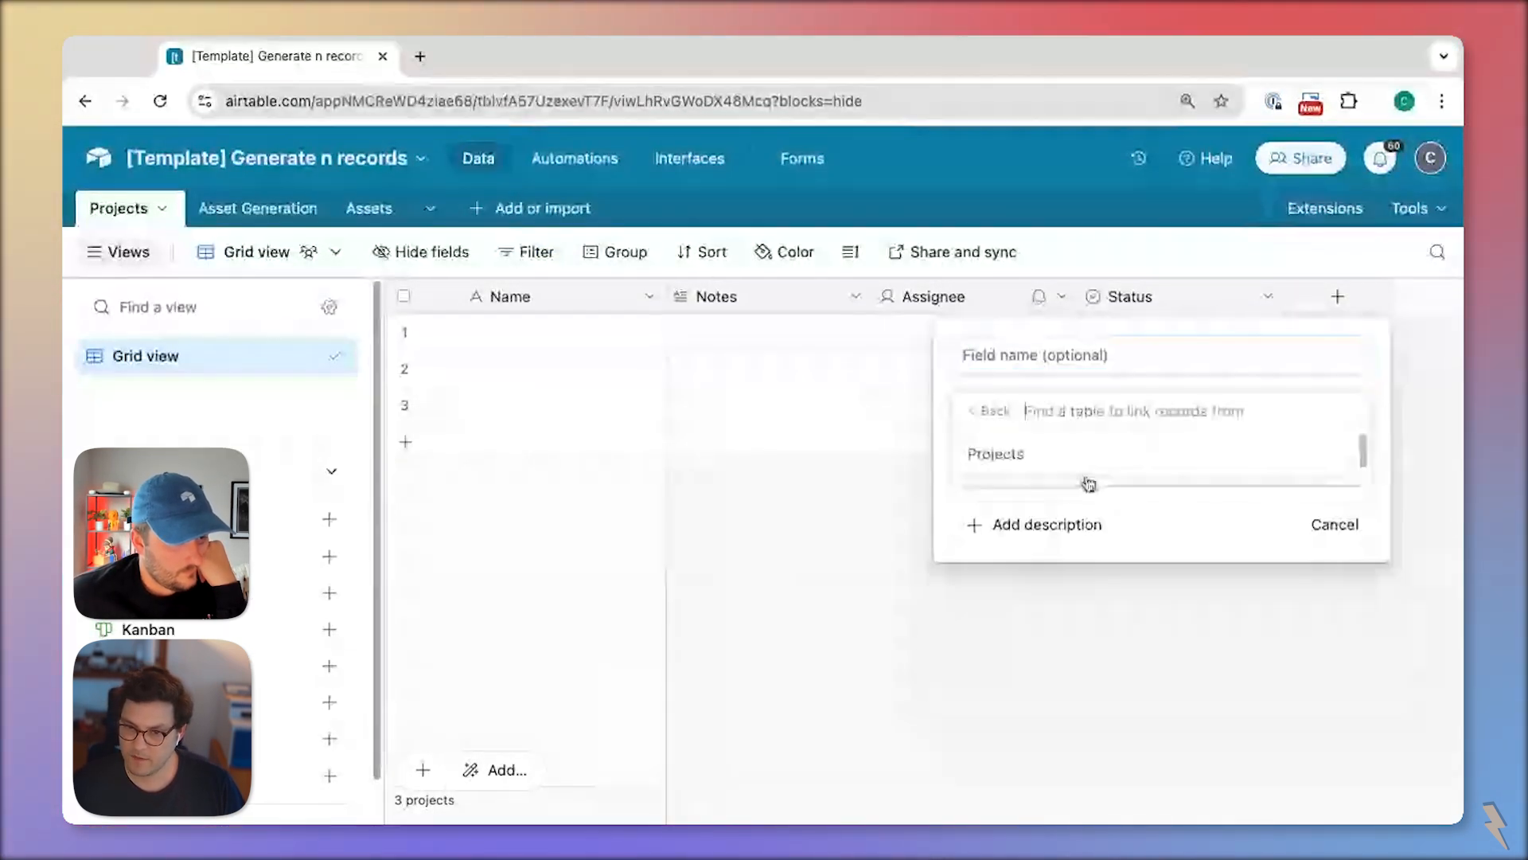
left_click(1005, 468)
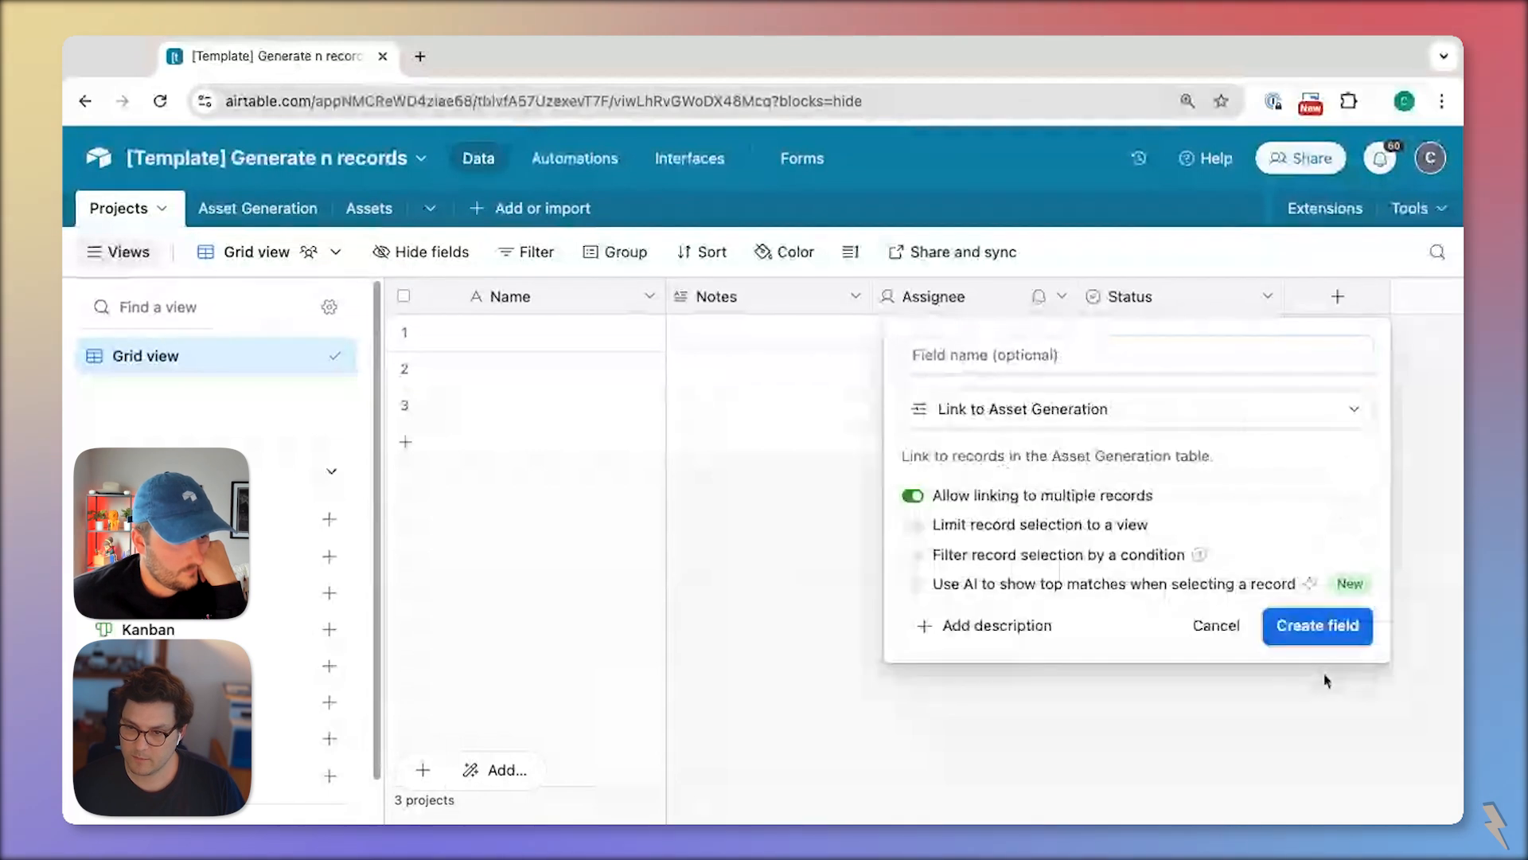
left_click(1318, 626)
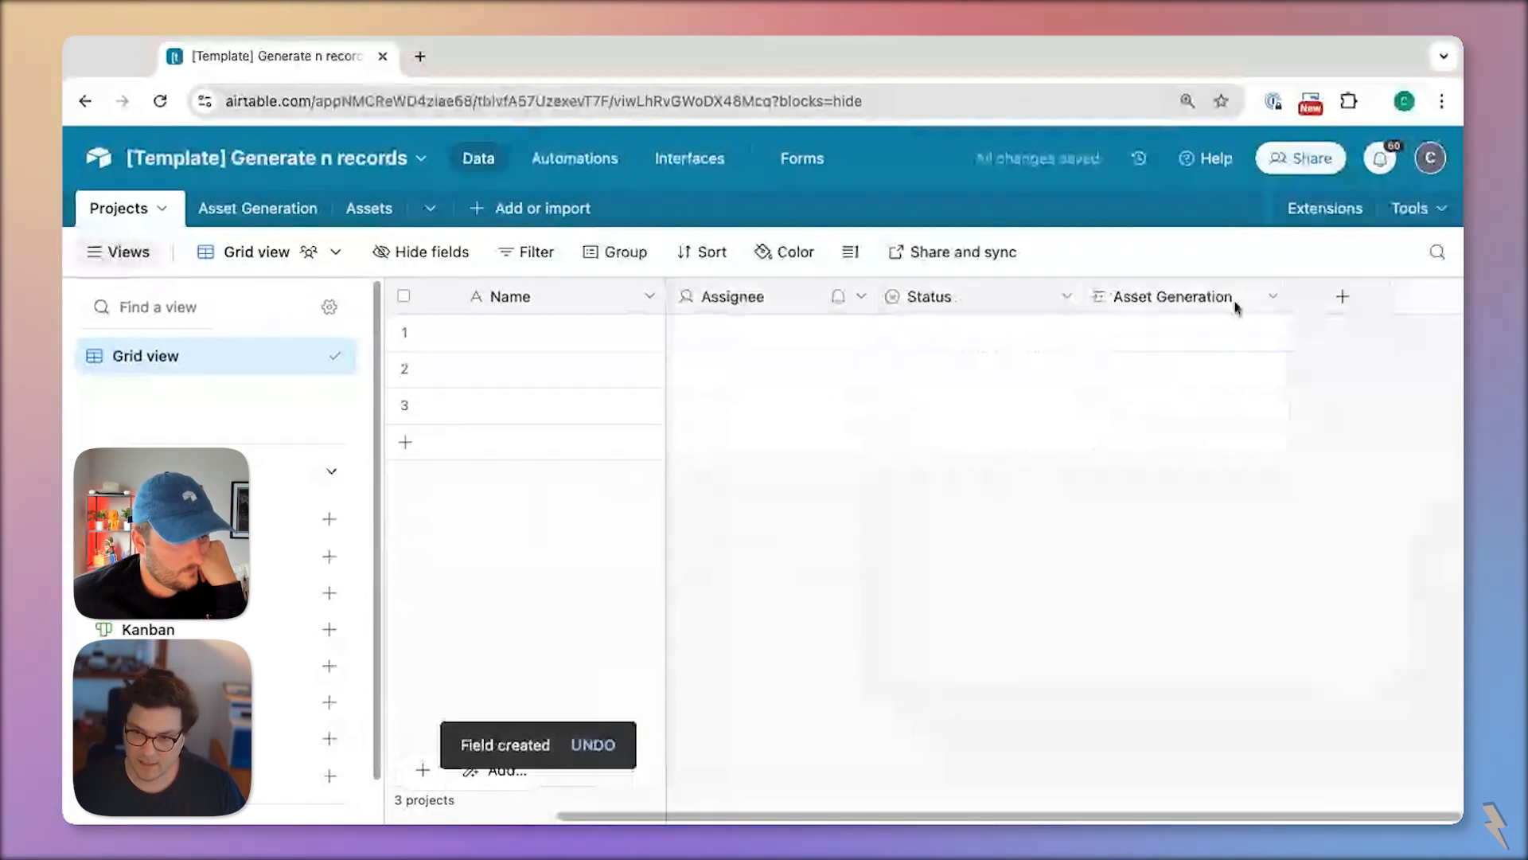
- Add another linked-record field to the Projects table that links to the Assets table
left_click(1343, 296)
left_click(1084, 474)
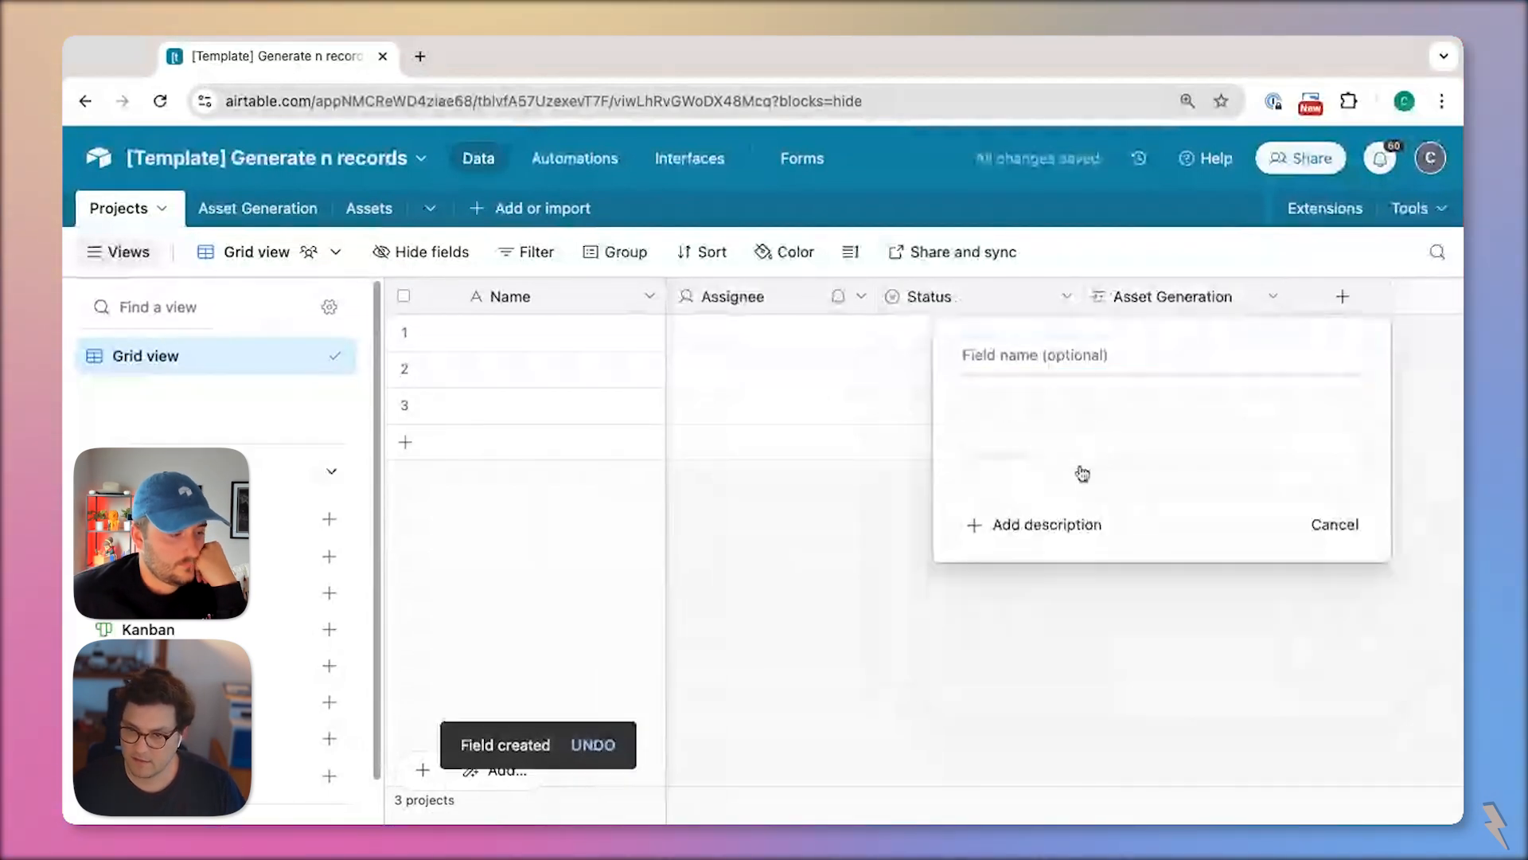
left_click(1126, 471)
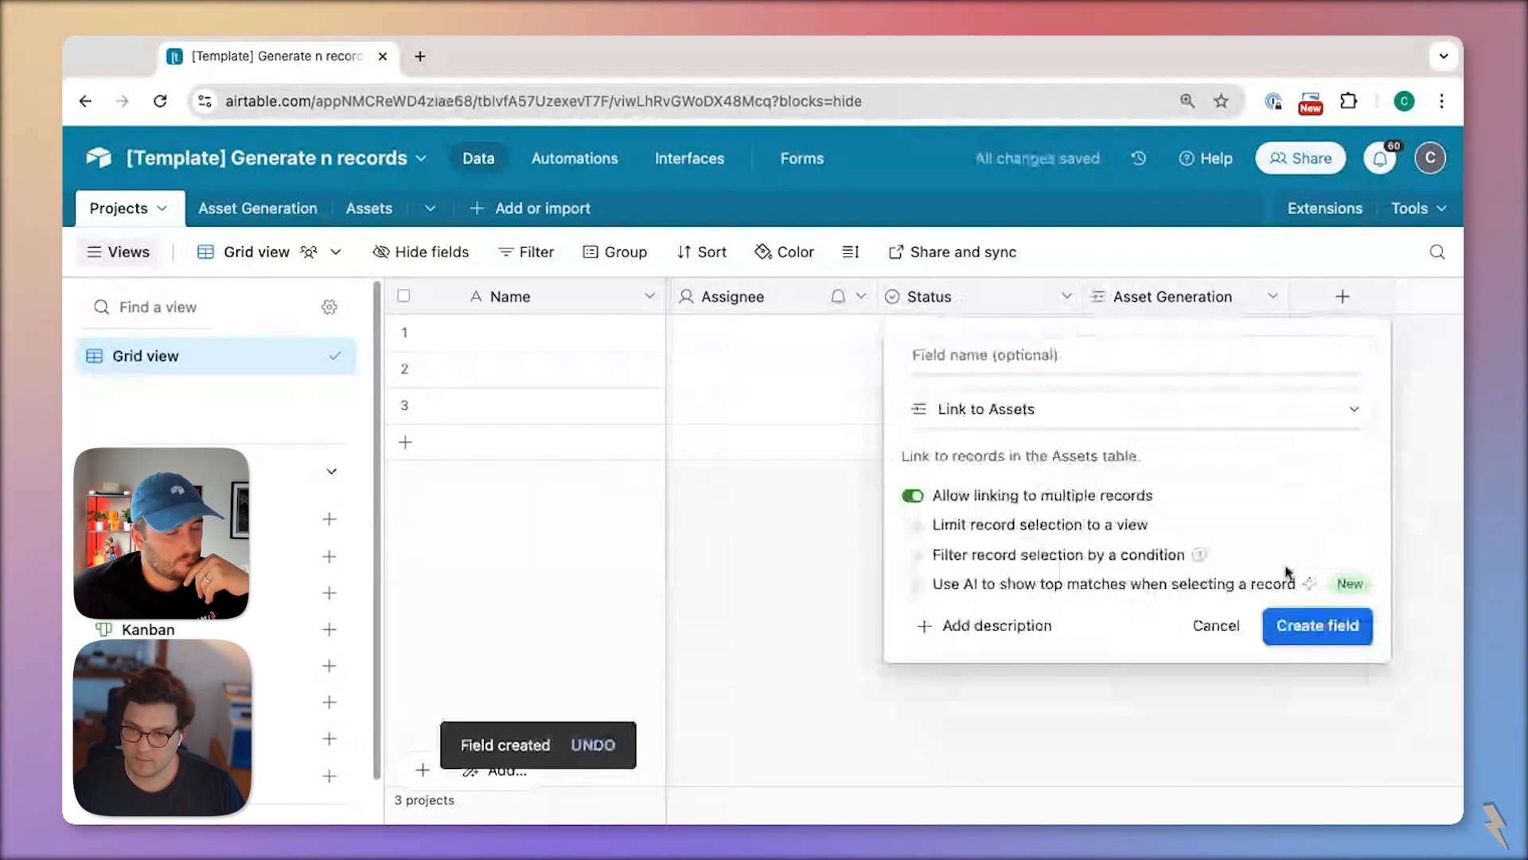
left_click(1290, 631)
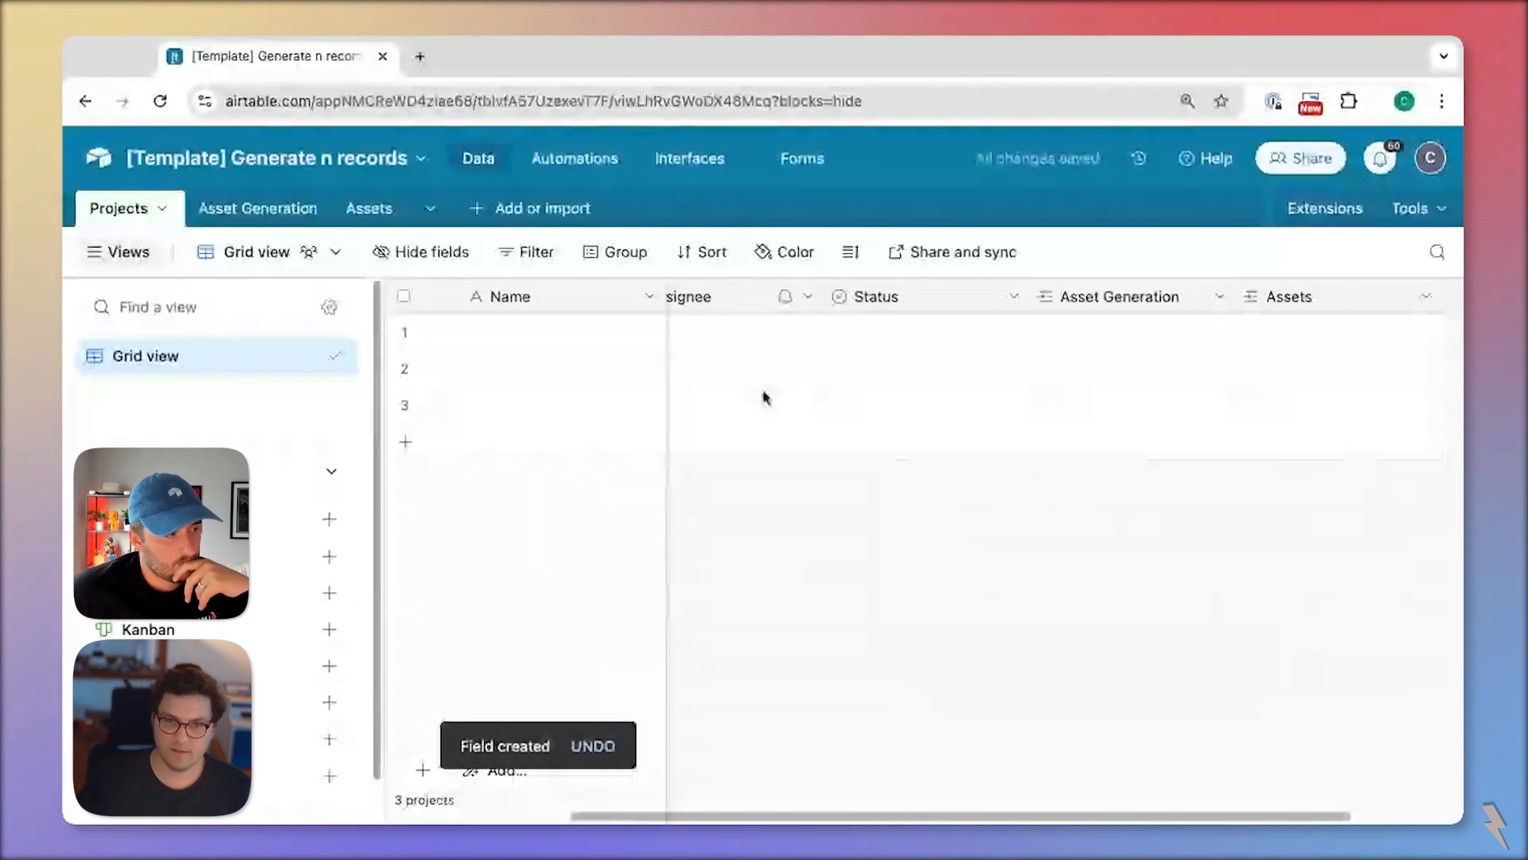
- Start a new single select field named Category in the Asset Generation table
left_click(255, 208)
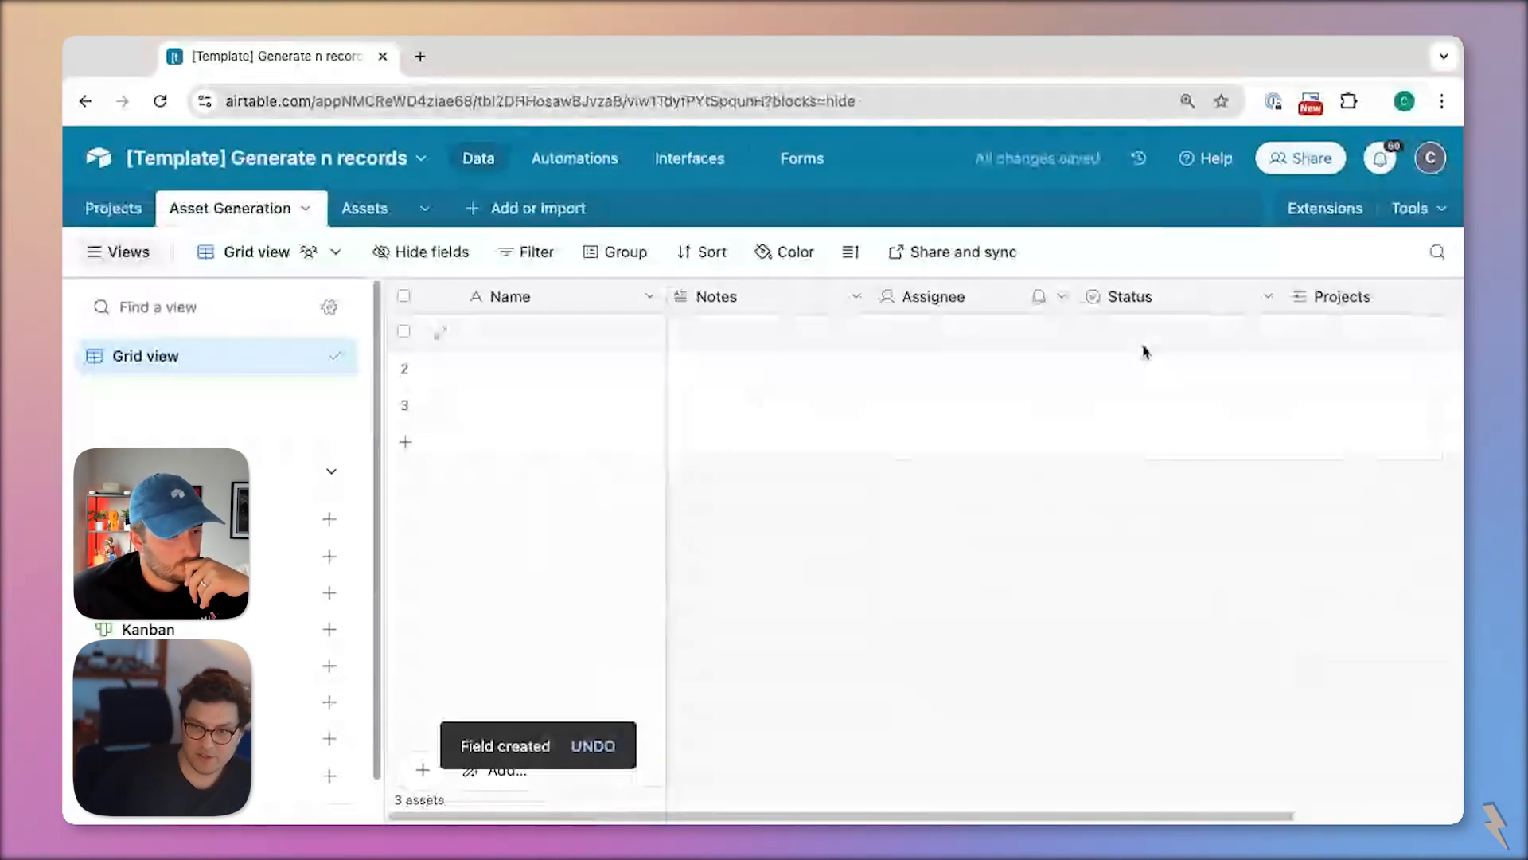
scroll(1144, 351, "right", 3)
left_click(1343, 297)
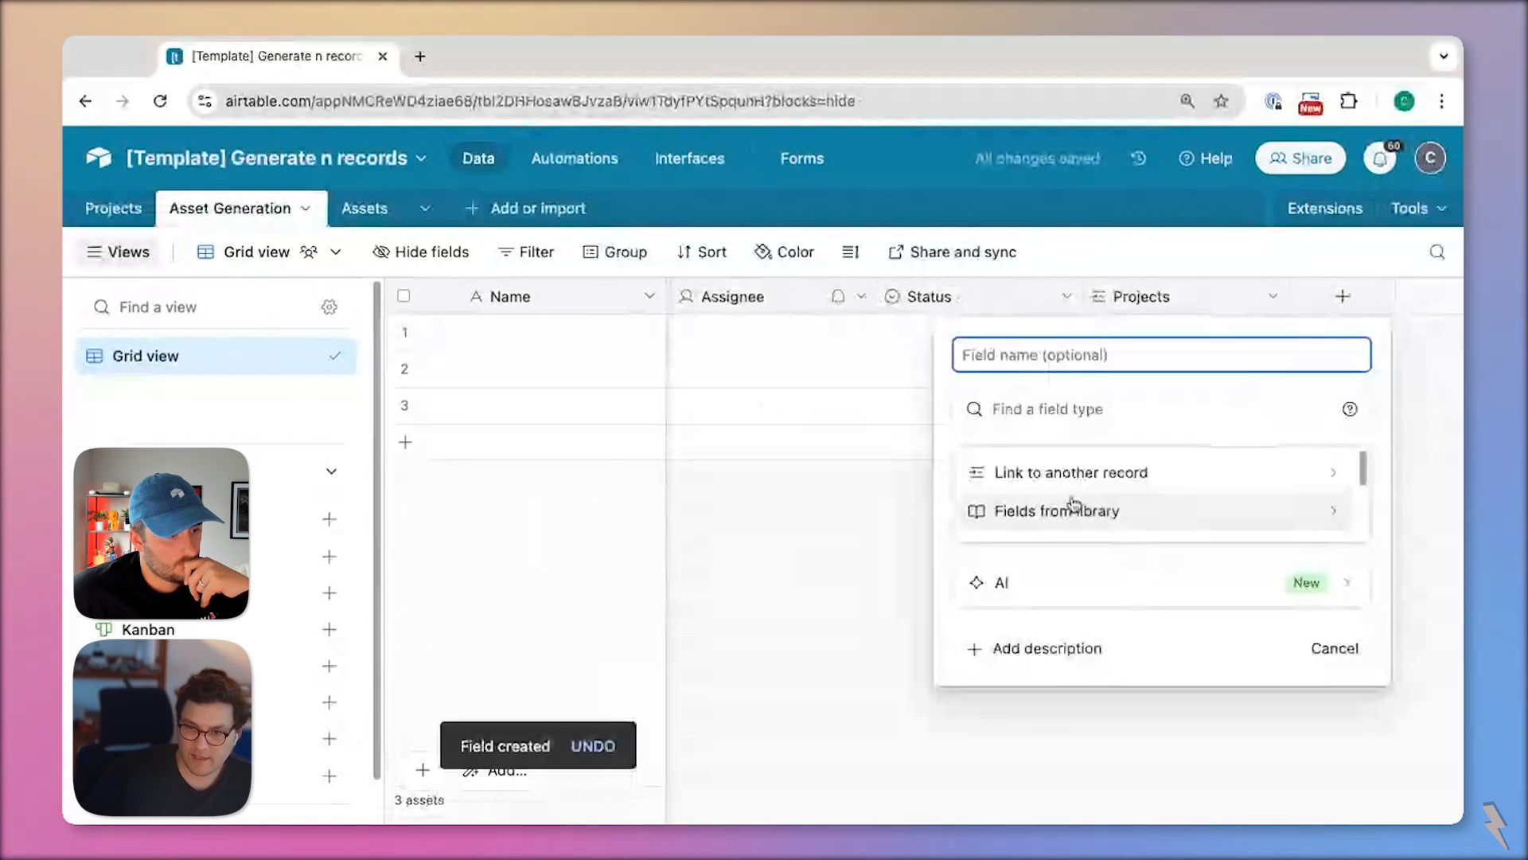
scroll(1074, 503, "down", 5)
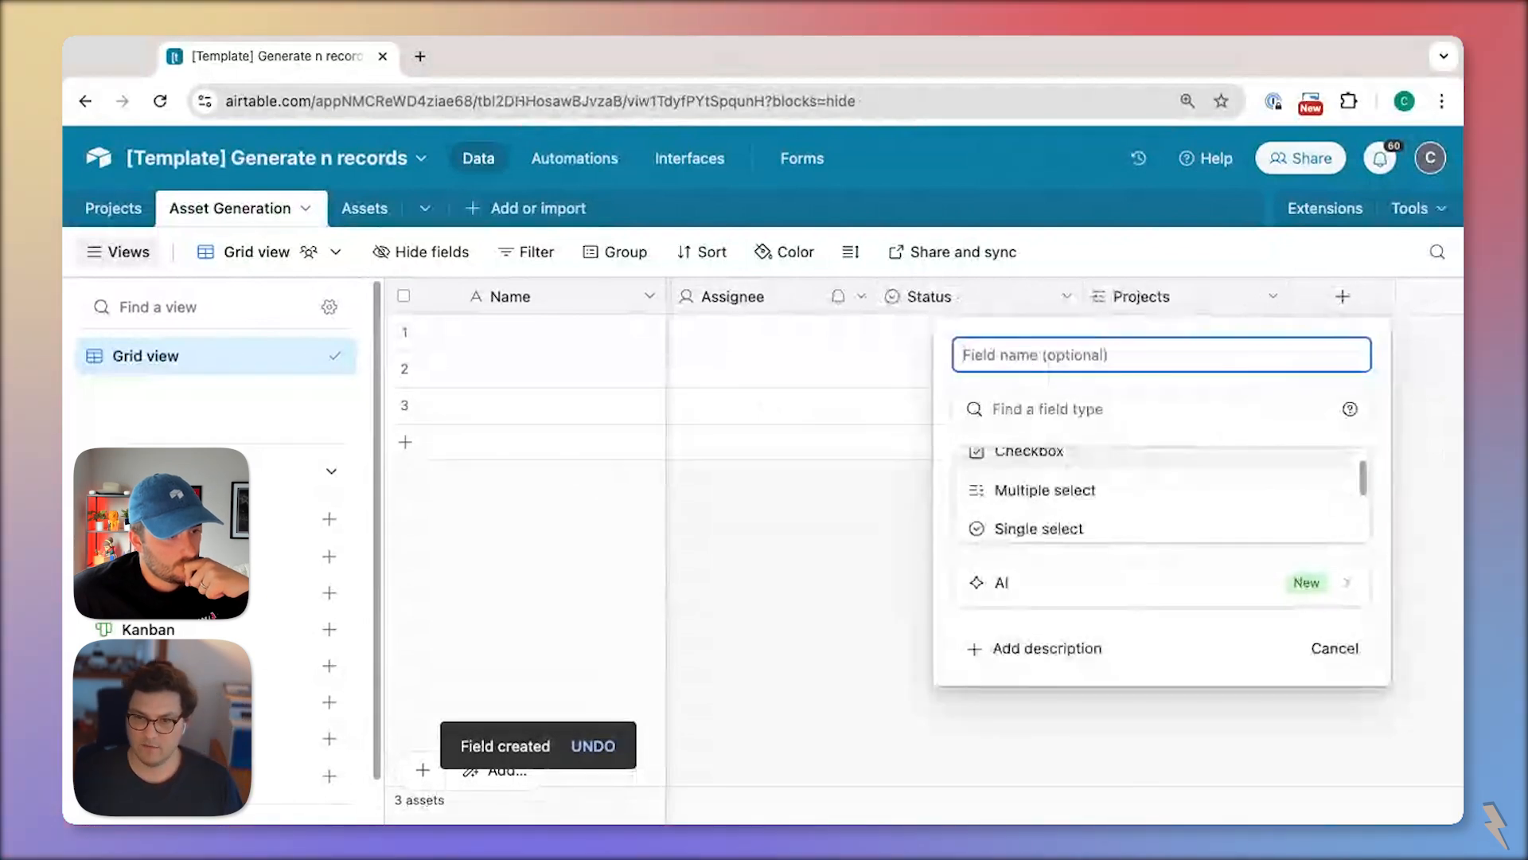
left_click(1038, 528)
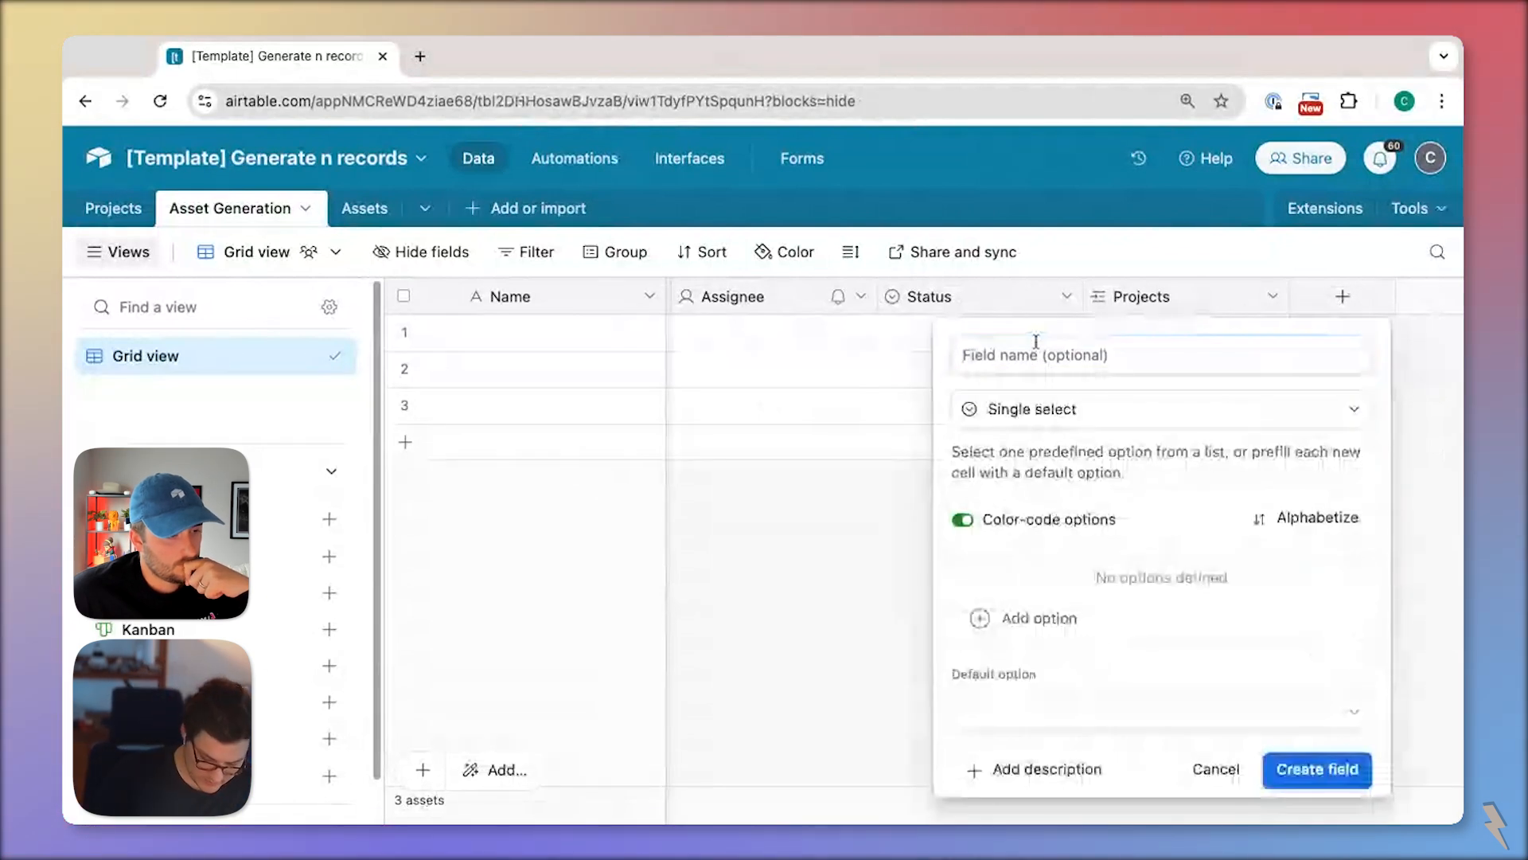
type("Category")
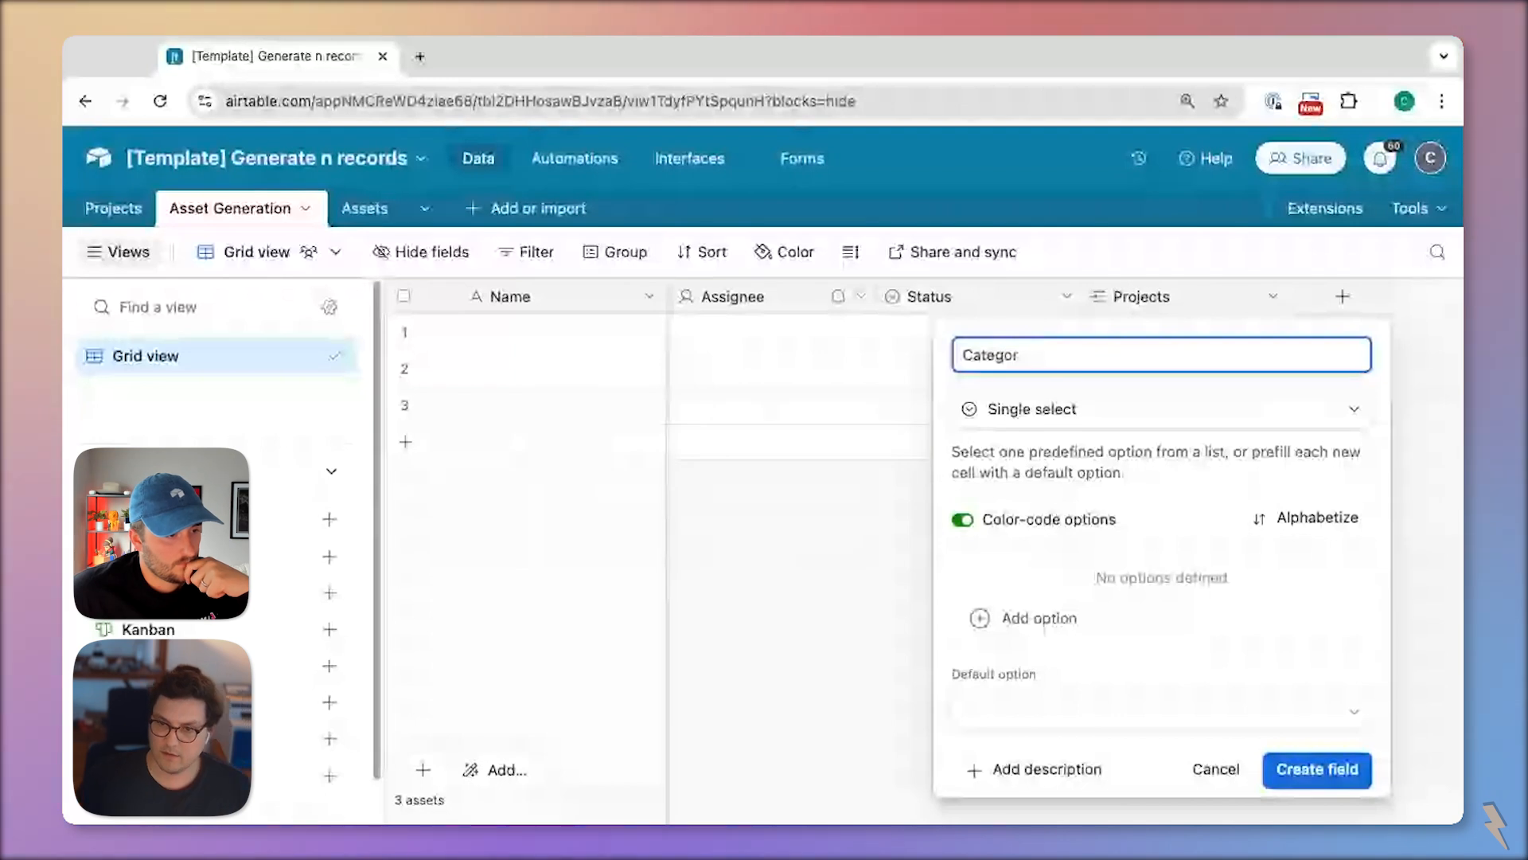
- Give the Category field the options Laptop, Desktop, Handheld and Tablet, and create the field
left_click(1039, 617)
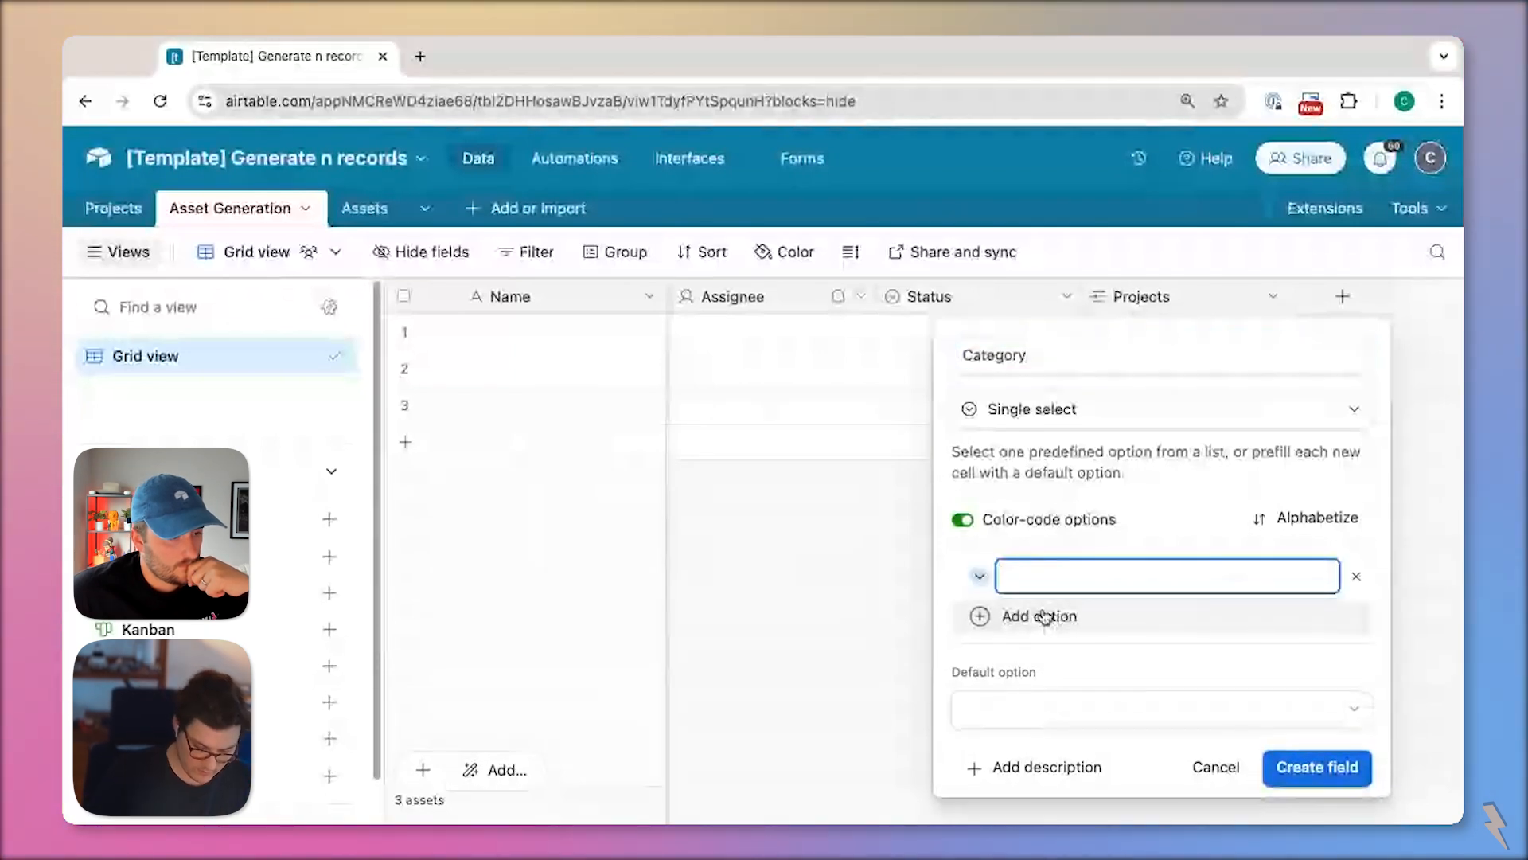
type("Laptop")
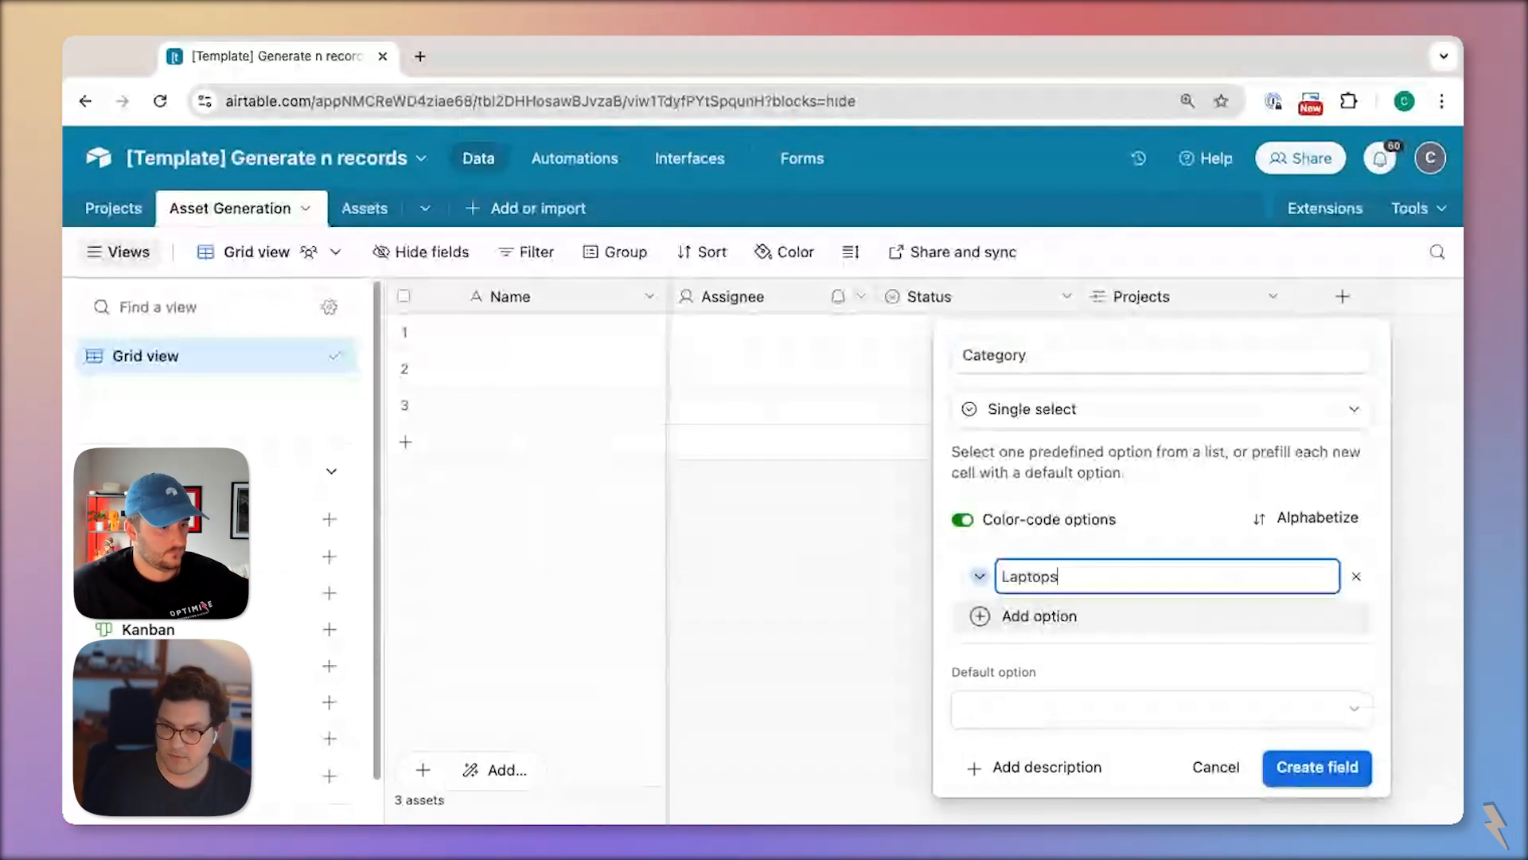
key("Return")
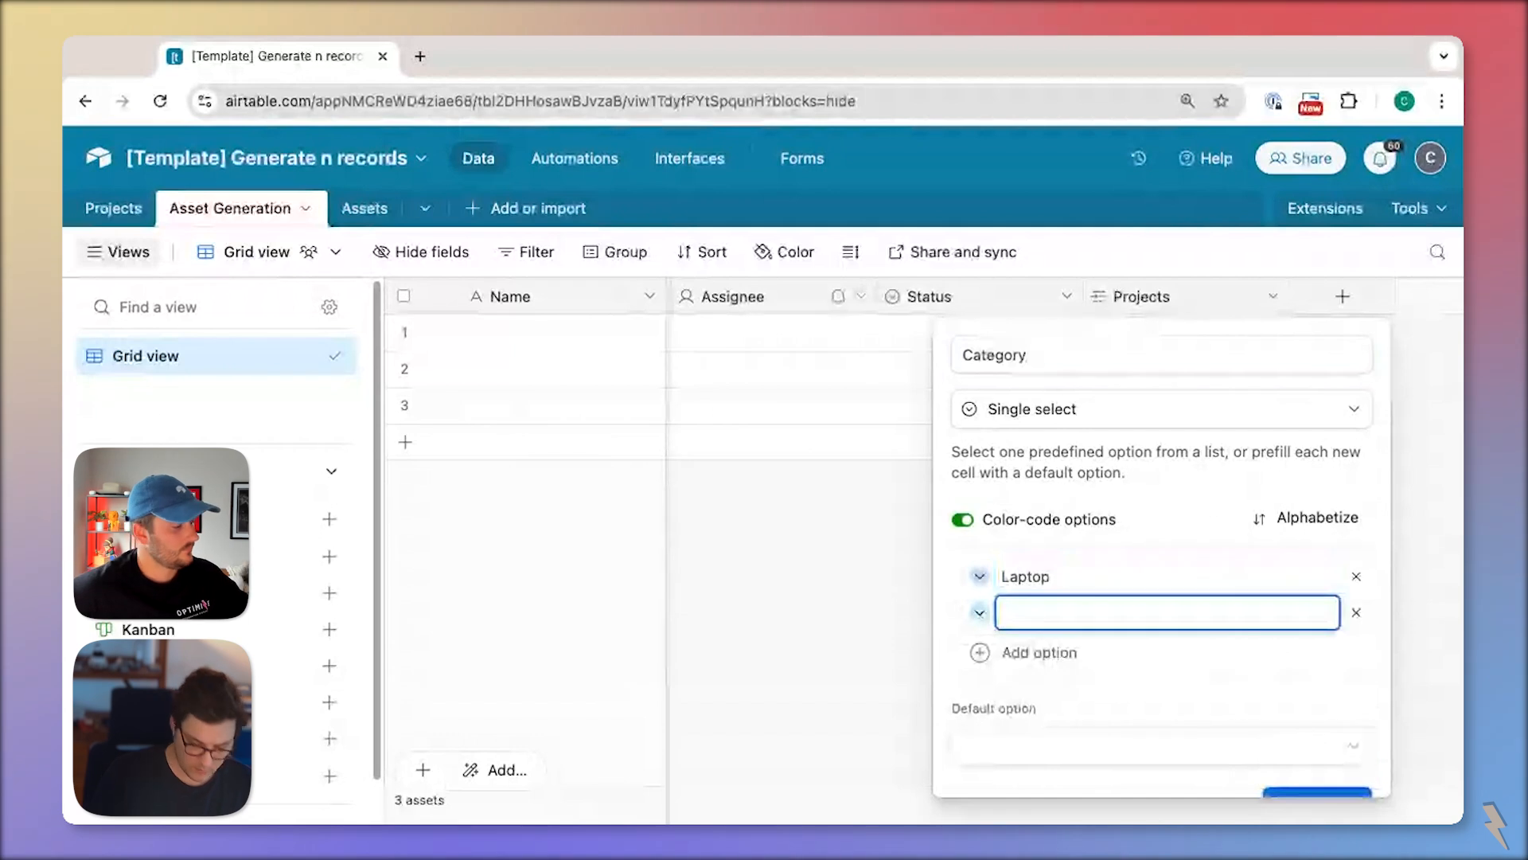
type("Desktop")
key("Return")
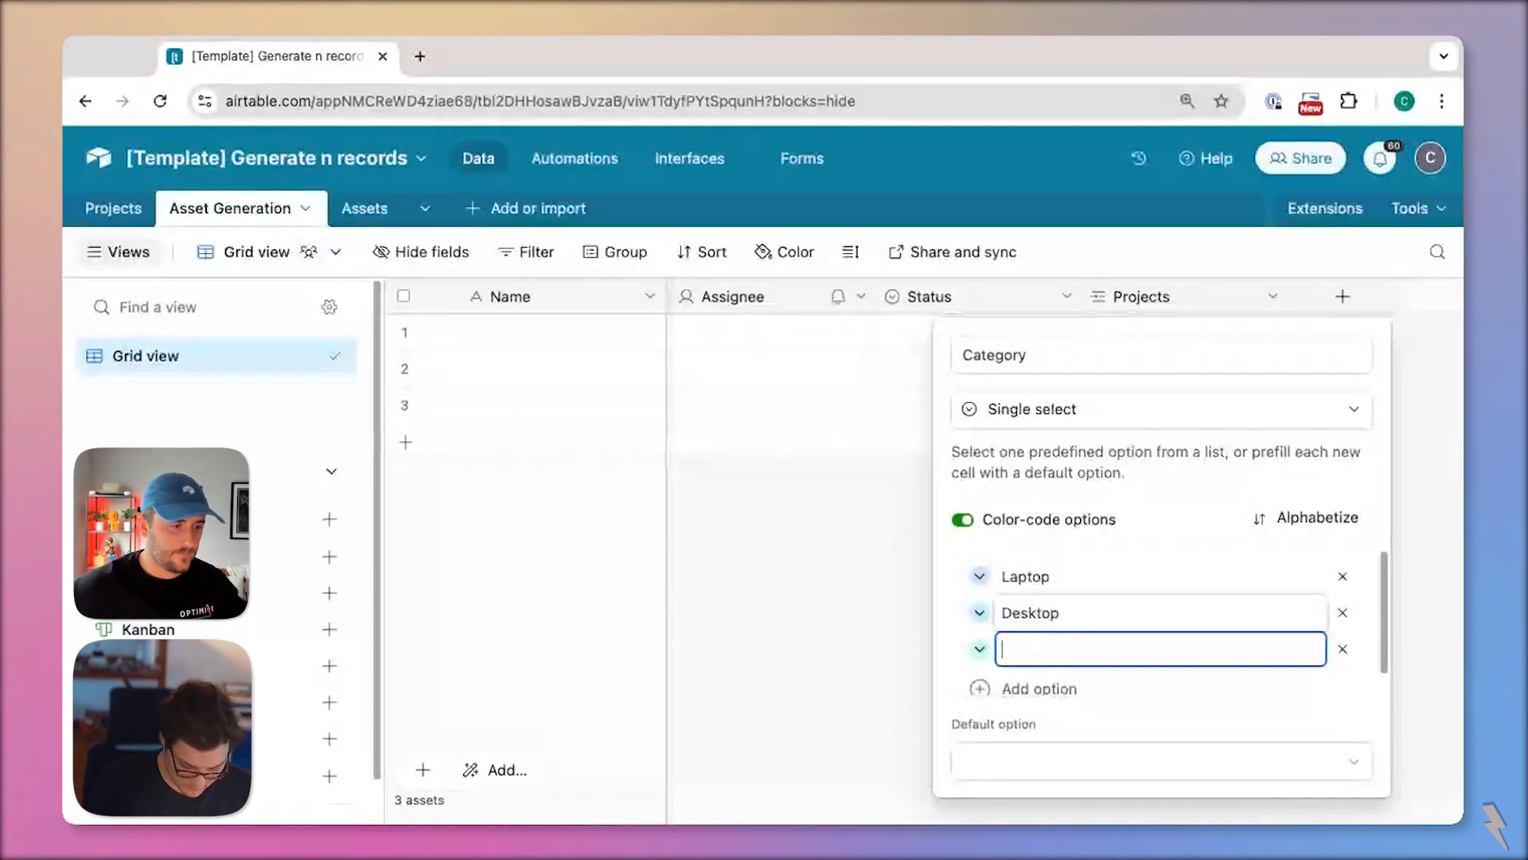
type("Handheld")
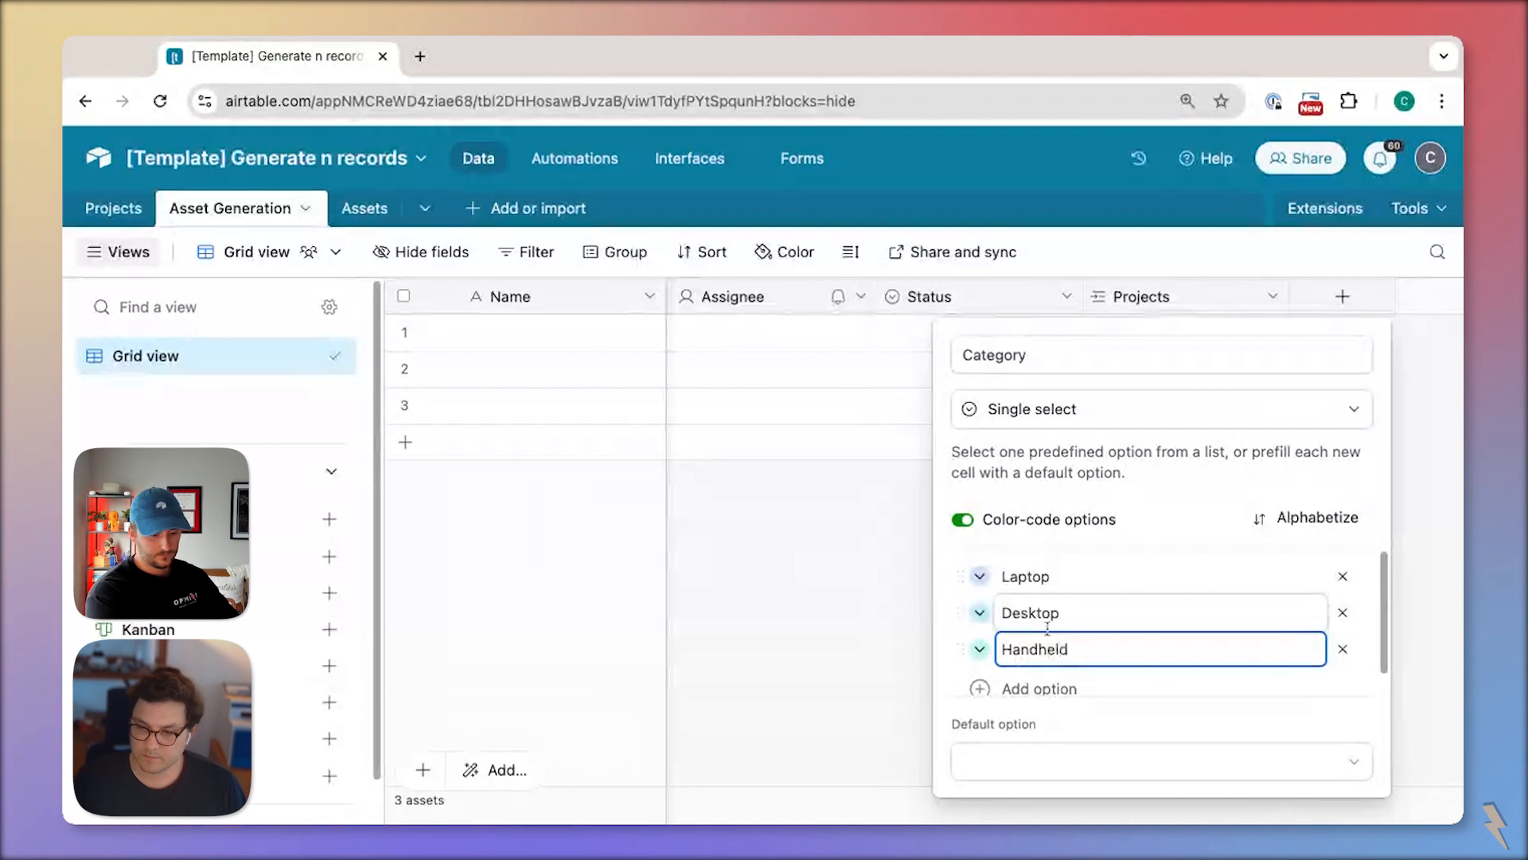
key("Return")
type("Ta")
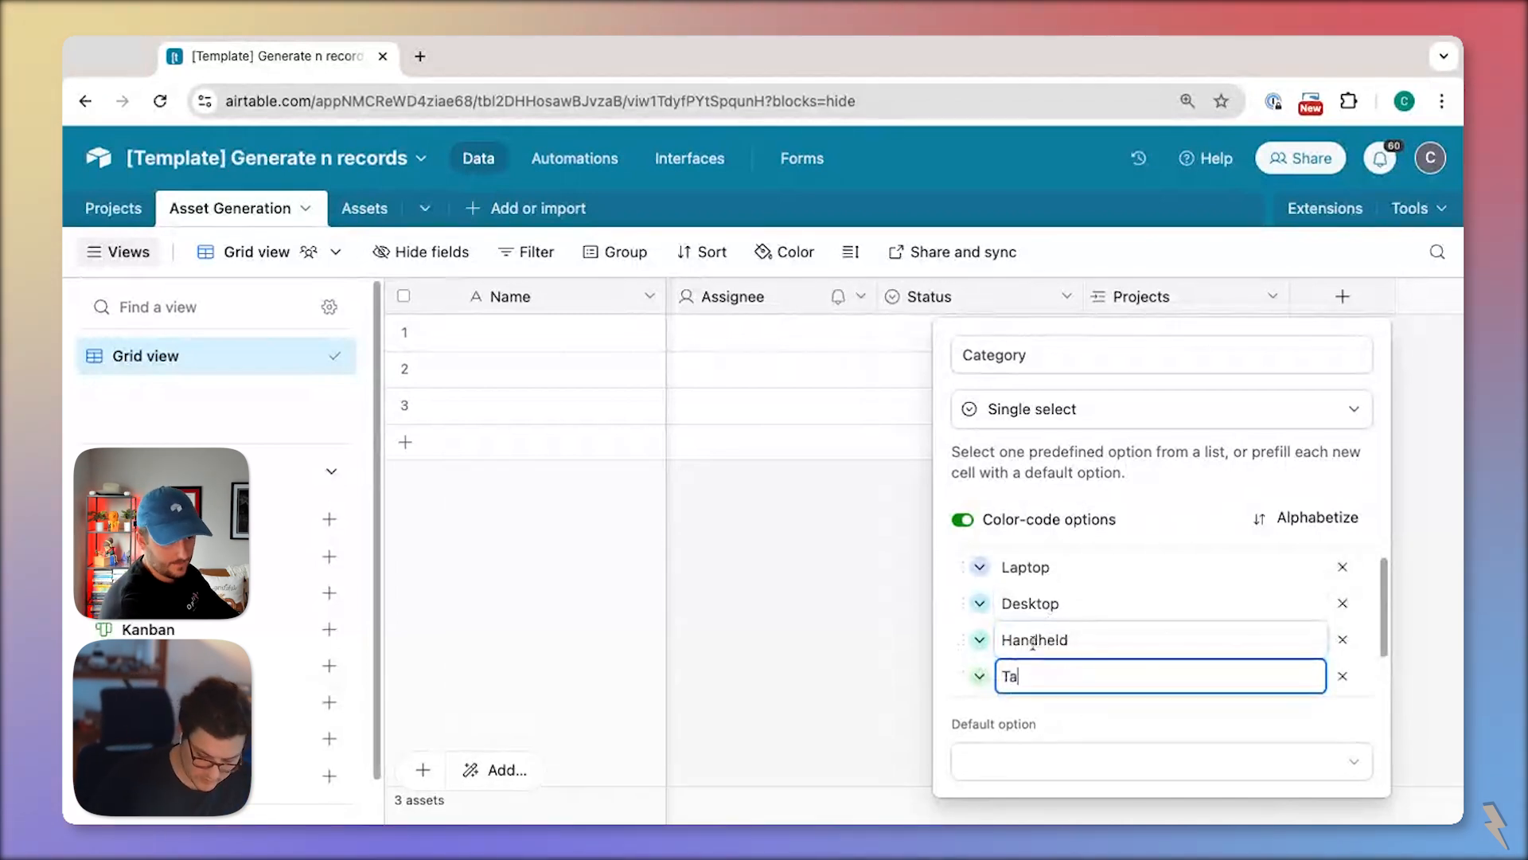
type("blet")
scroll(1045, 570, "down", 1)
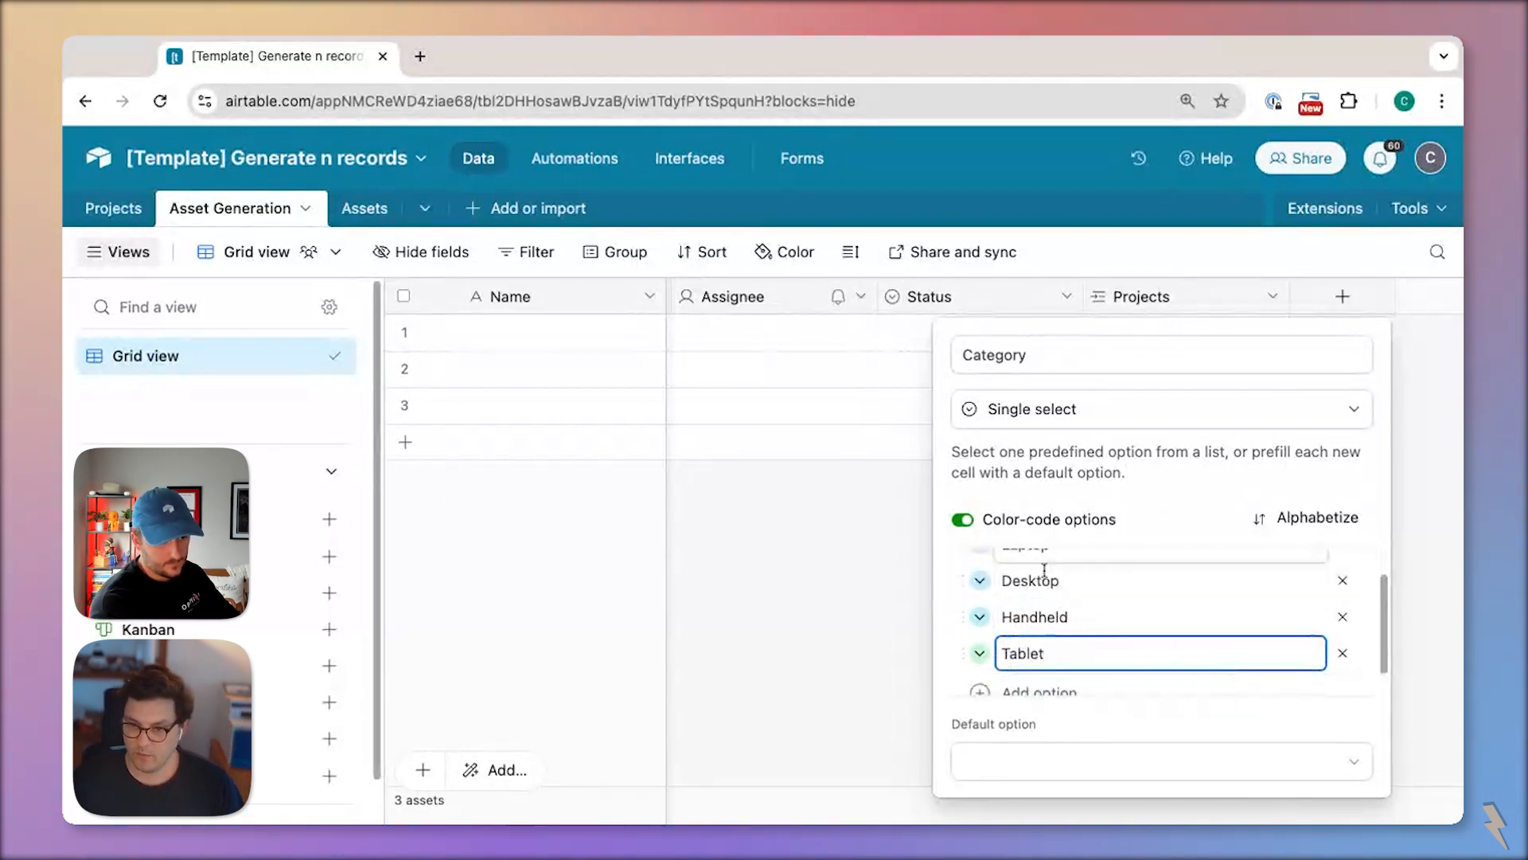
scroll(1204, 682, "down", 2)
left_click(1305, 760)
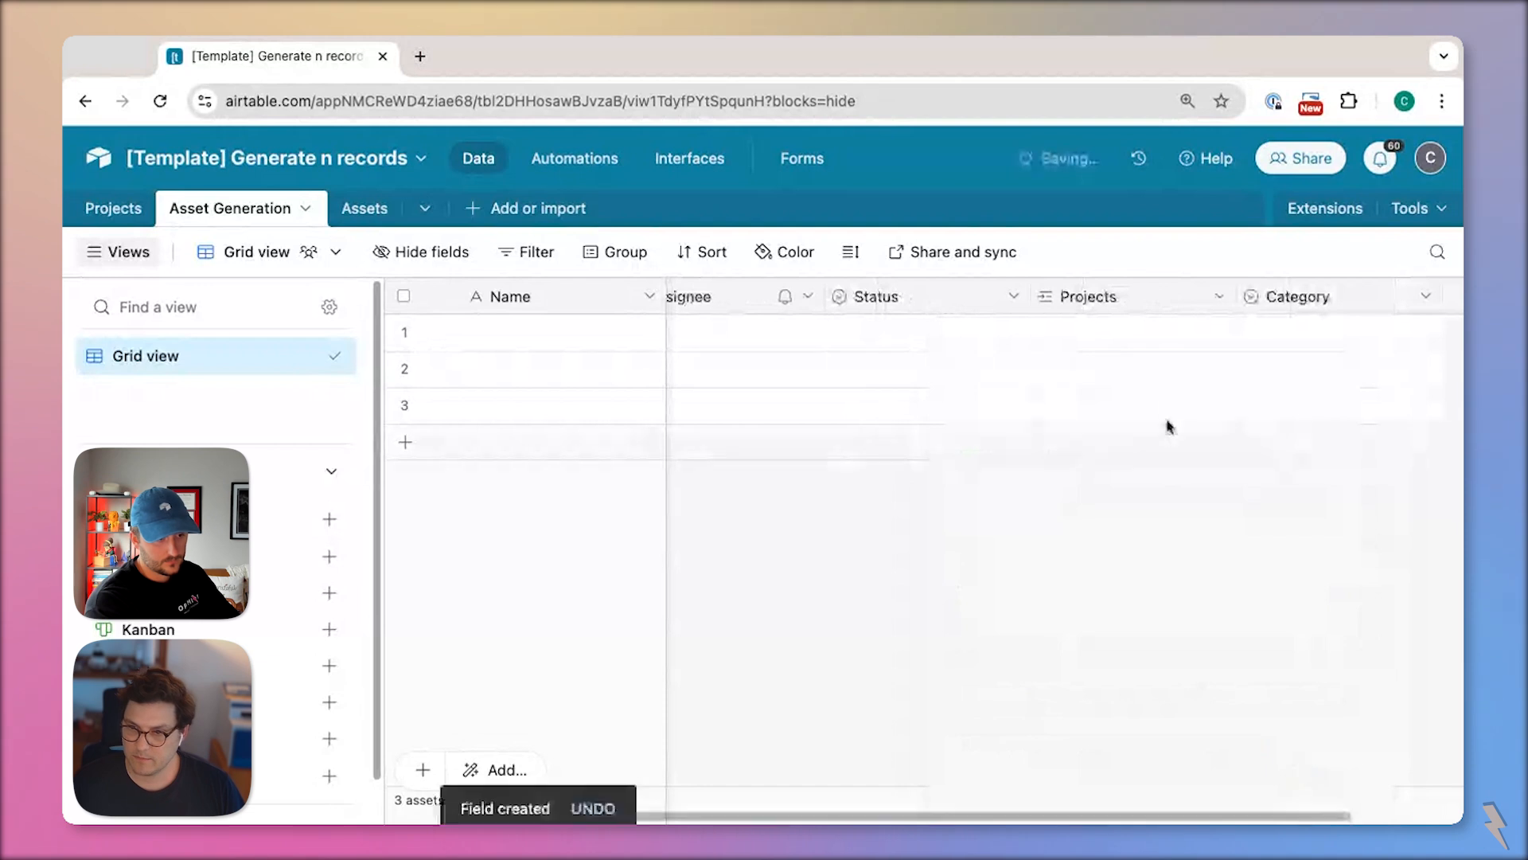
- Add a number field named Quantity with 0 decimal places to the Asset Generation table
left_click(1343, 301)
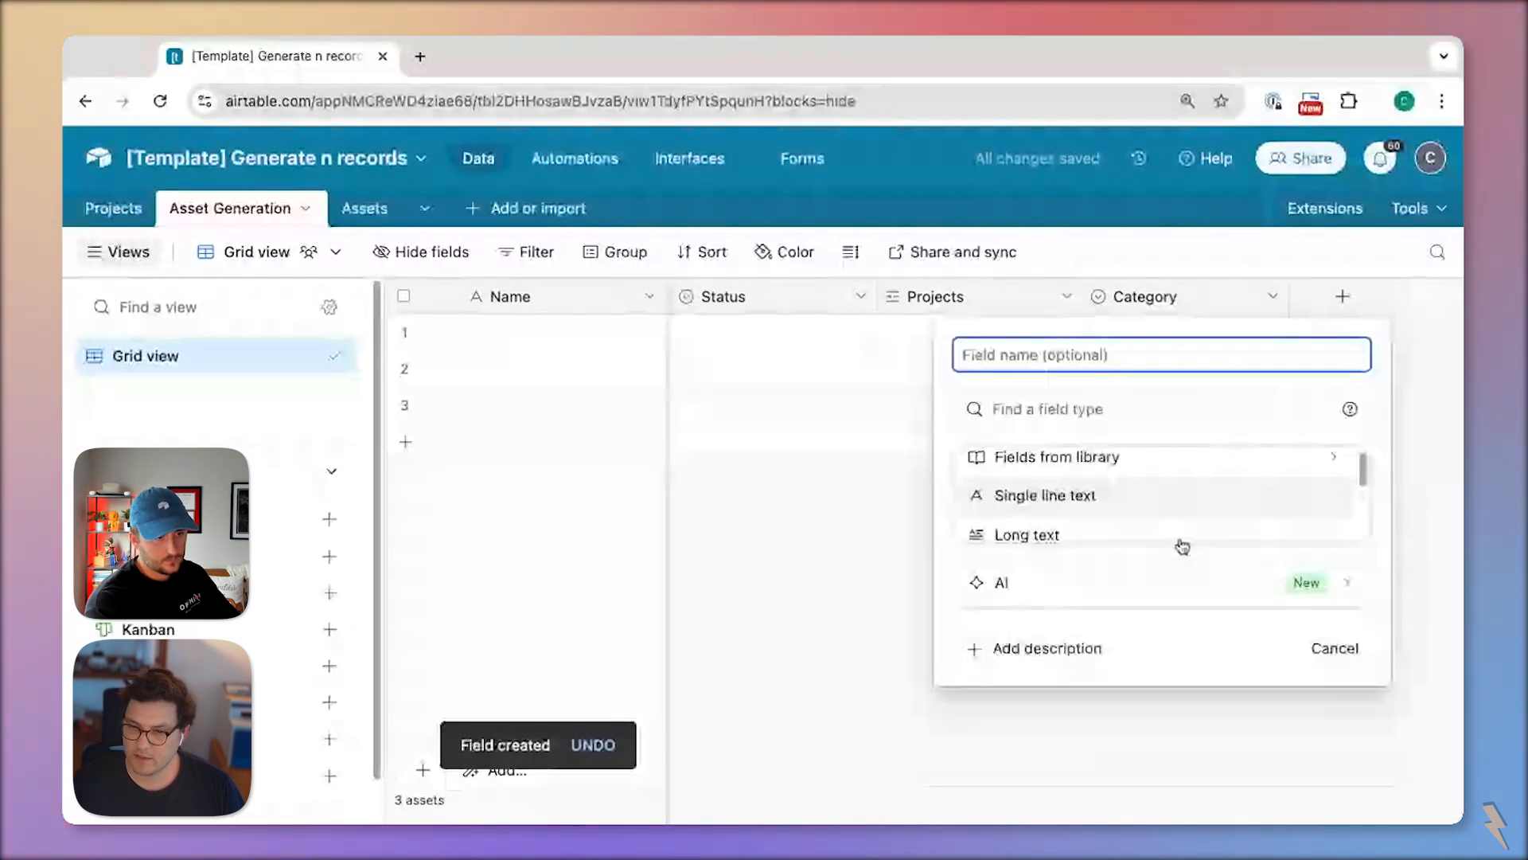
scroll(1183, 546, "down", 6)
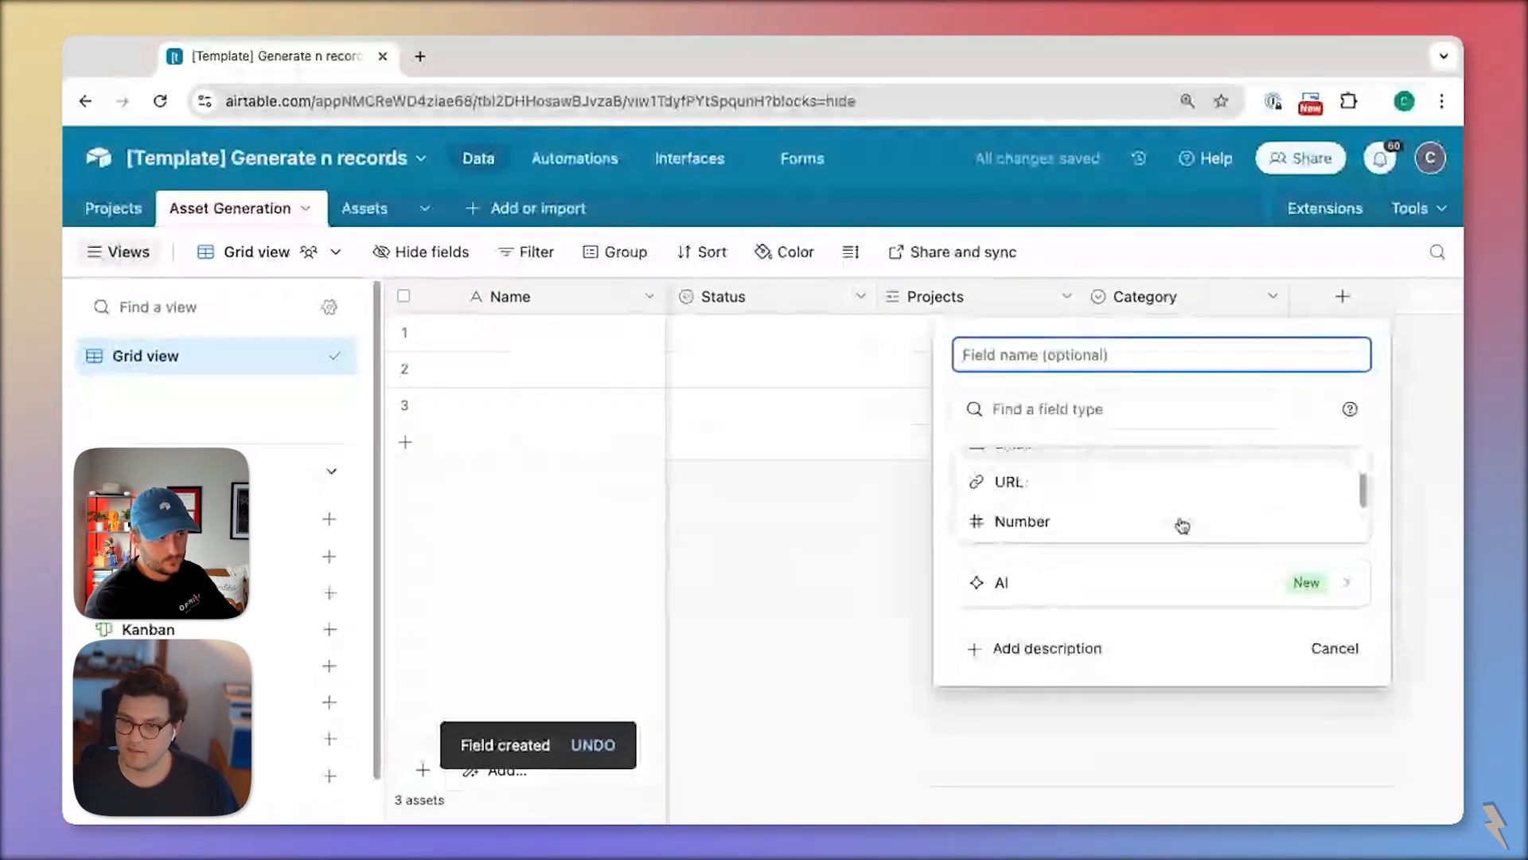
left_click(1177, 522)
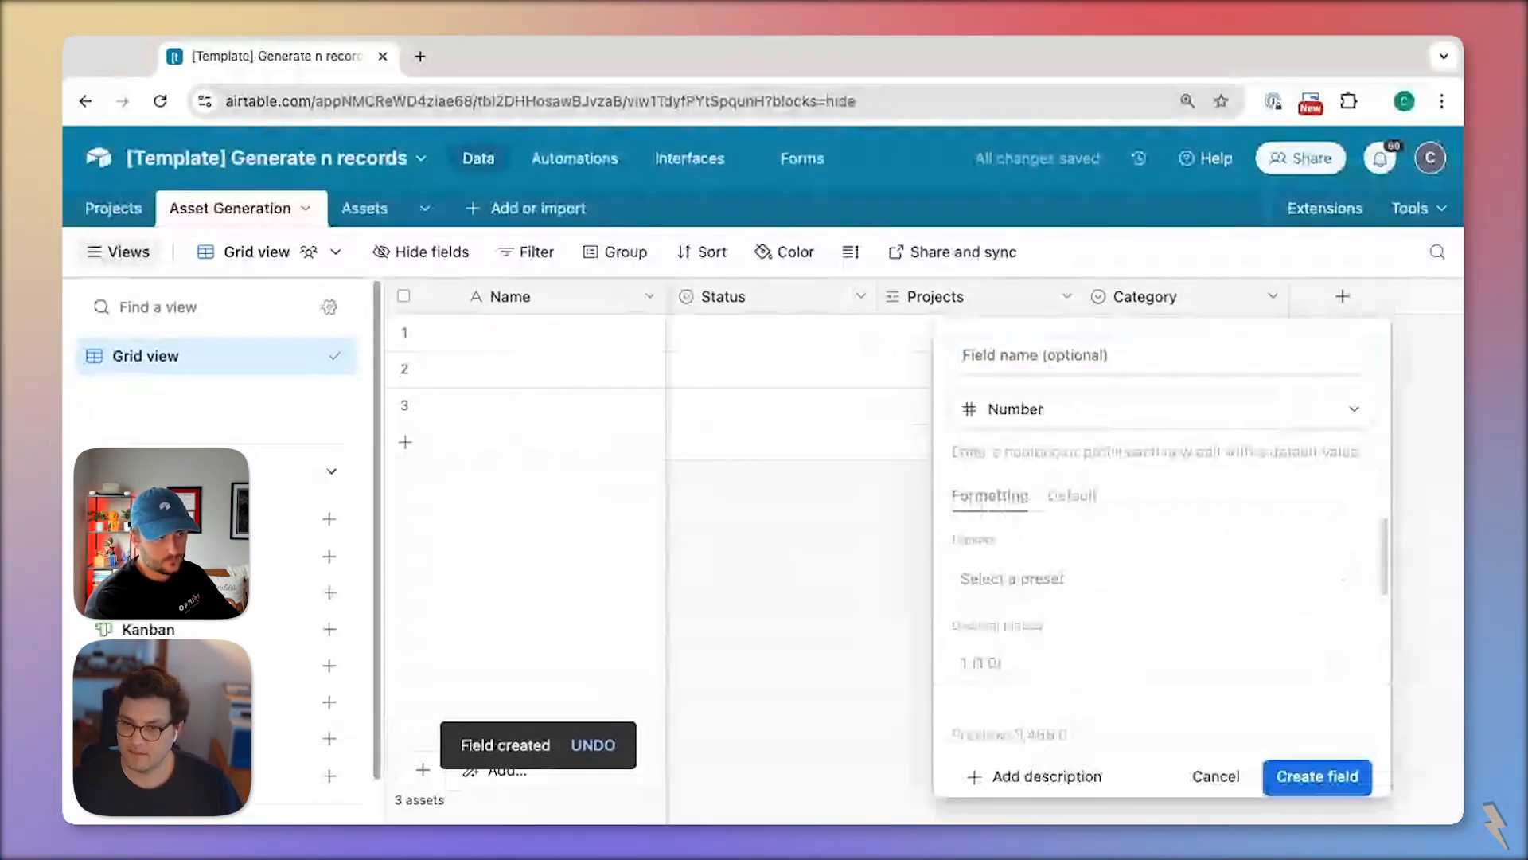
left_click(1014, 658)
left_click(1050, 381)
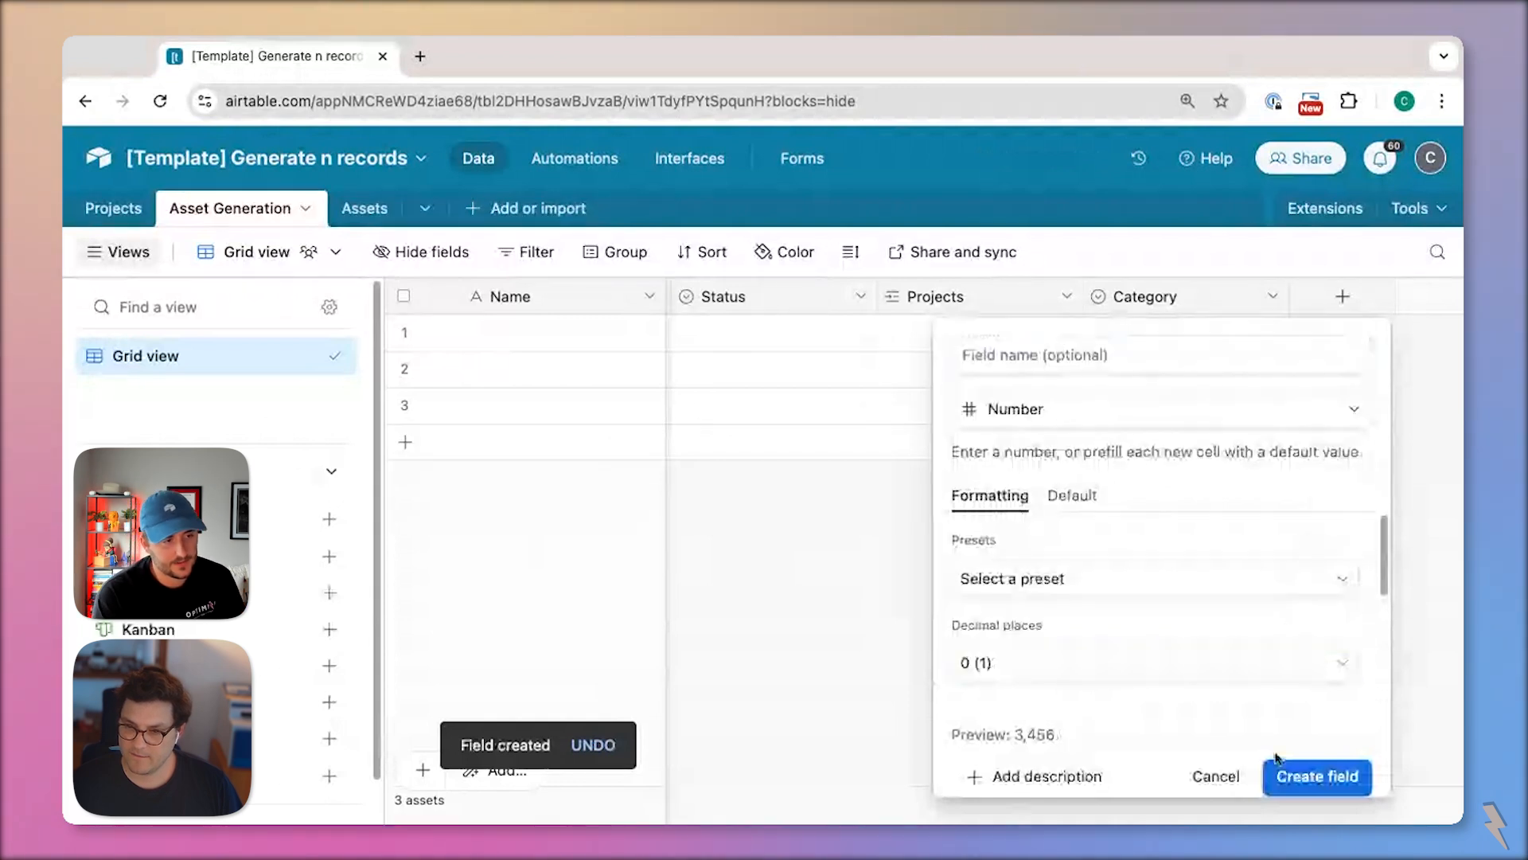
left_click(1159, 359)
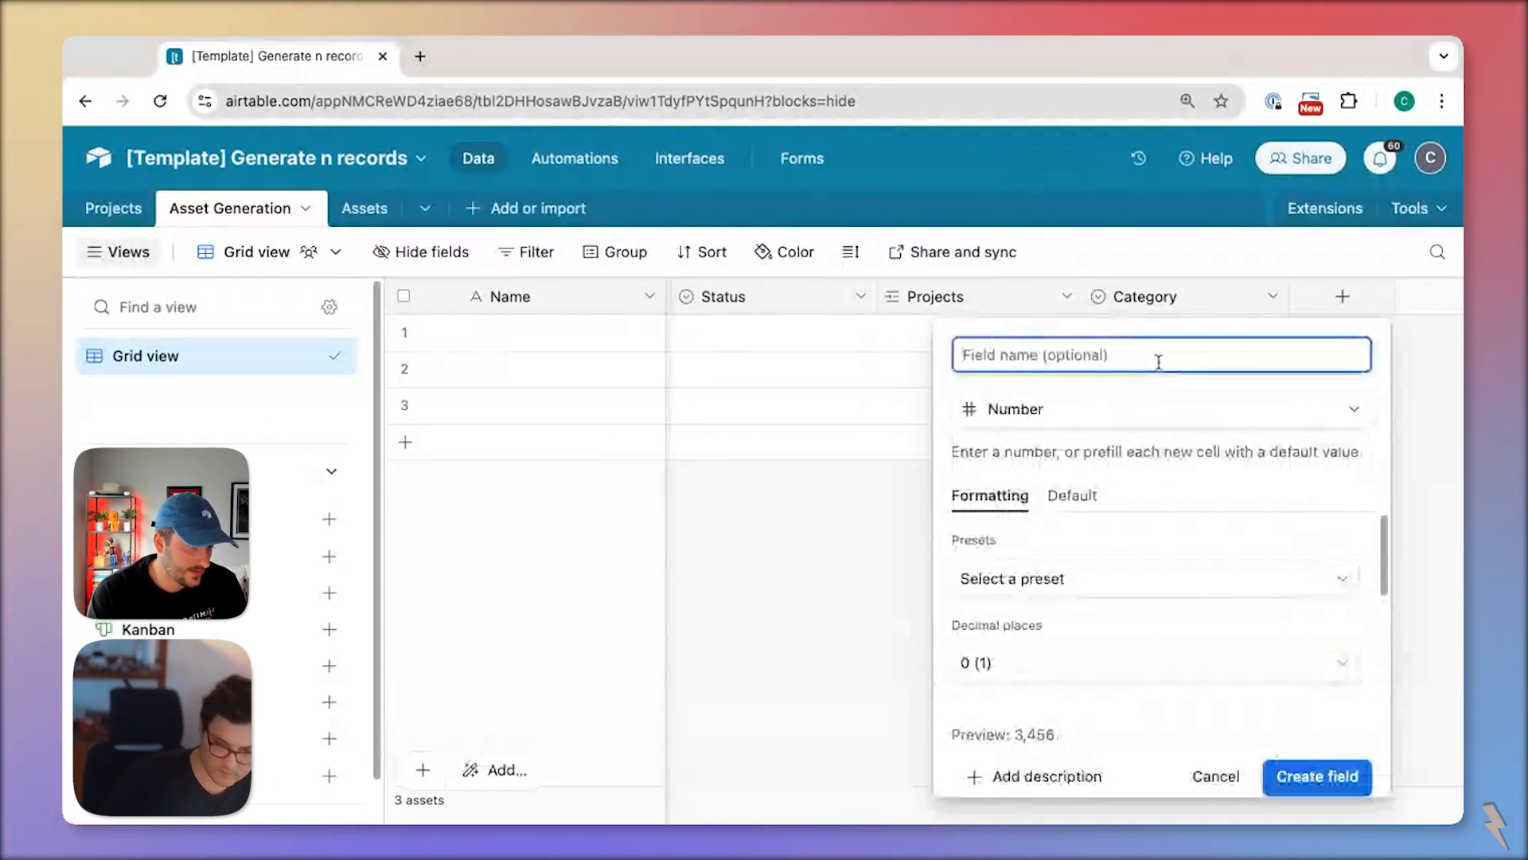
type("Quantity")
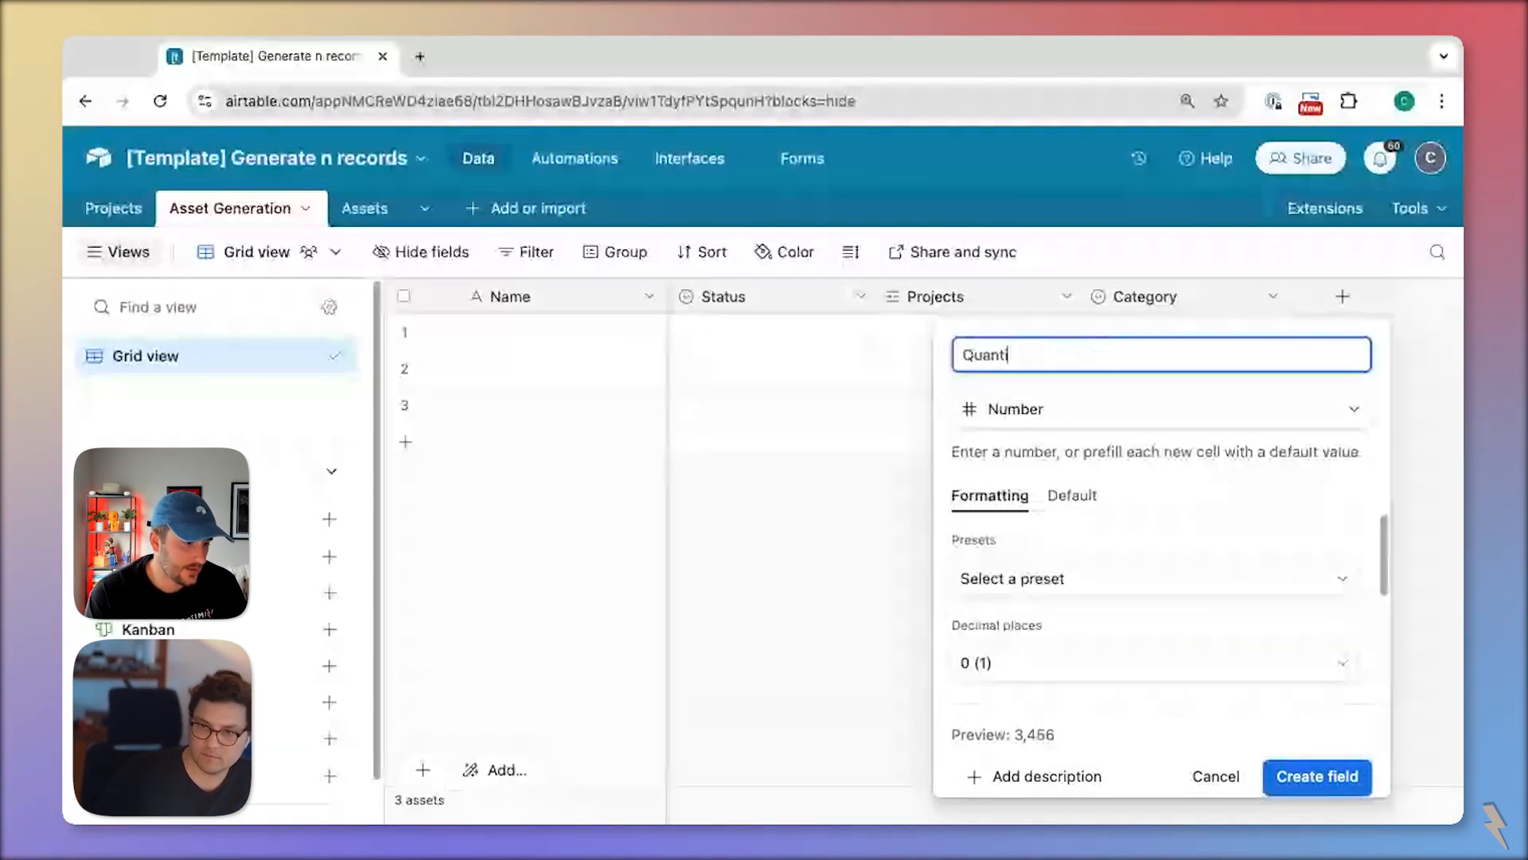
left_click(1269, 787)
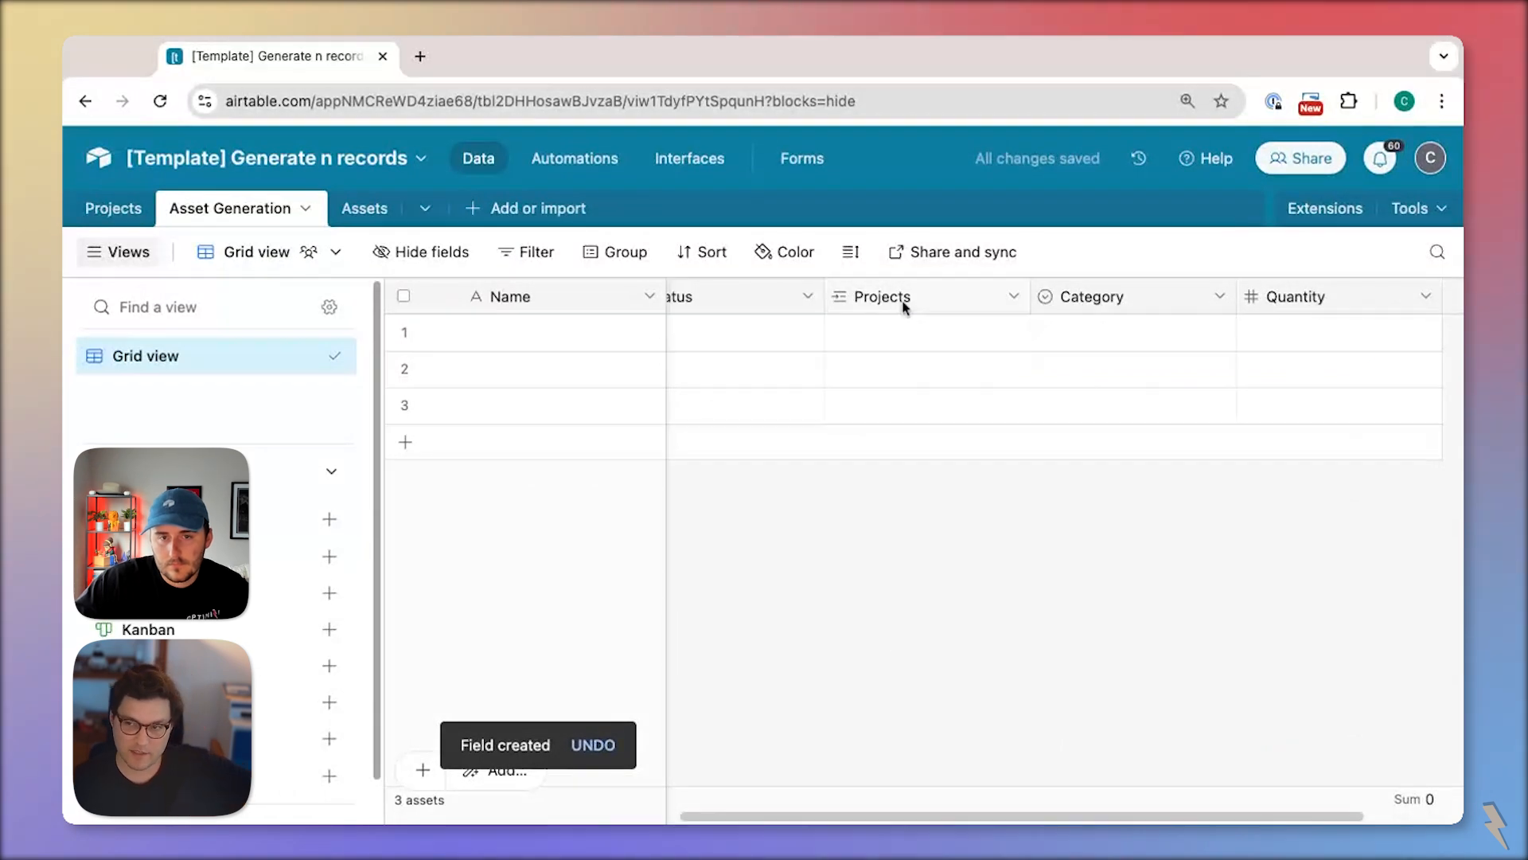
- Create a new project named Project X from the first Asset Generation record's Projects field, linking it to that record
left_click(875, 343)
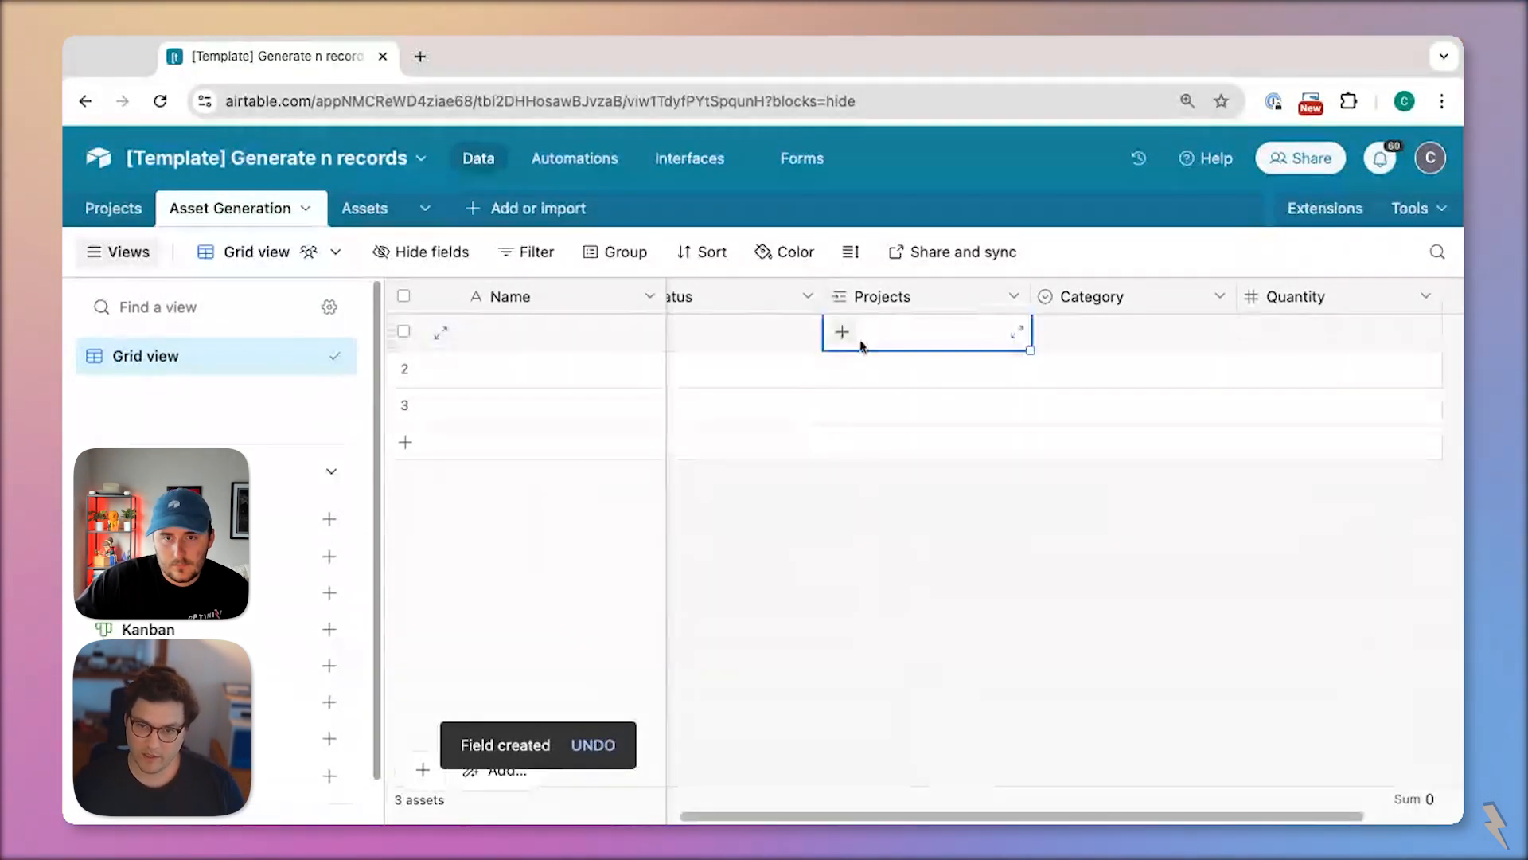
left_click(842, 332)
left_click(837, 408)
left_click(868, 344)
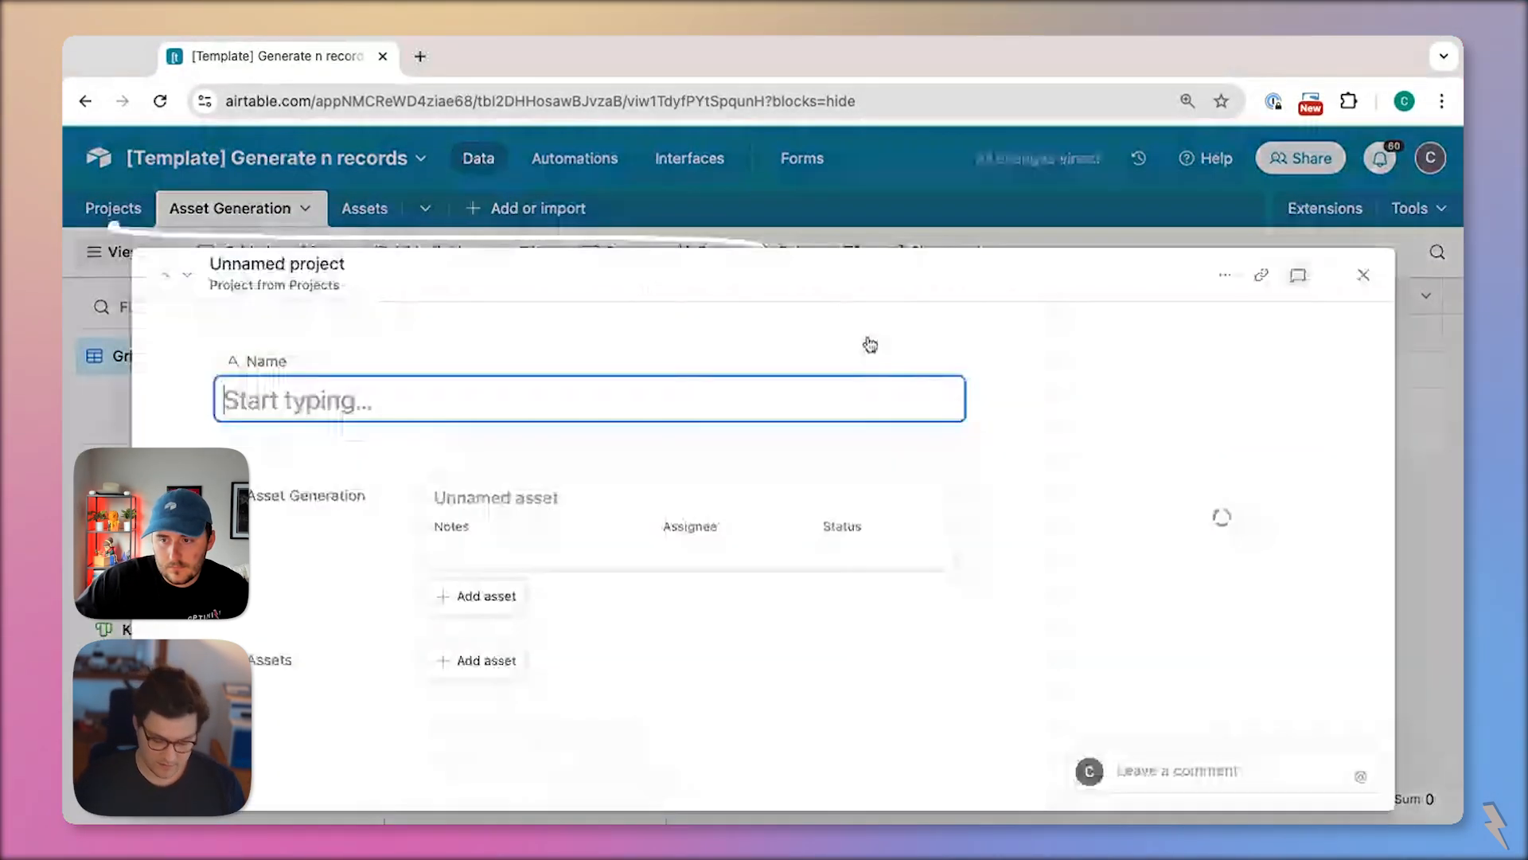
type("Project X")
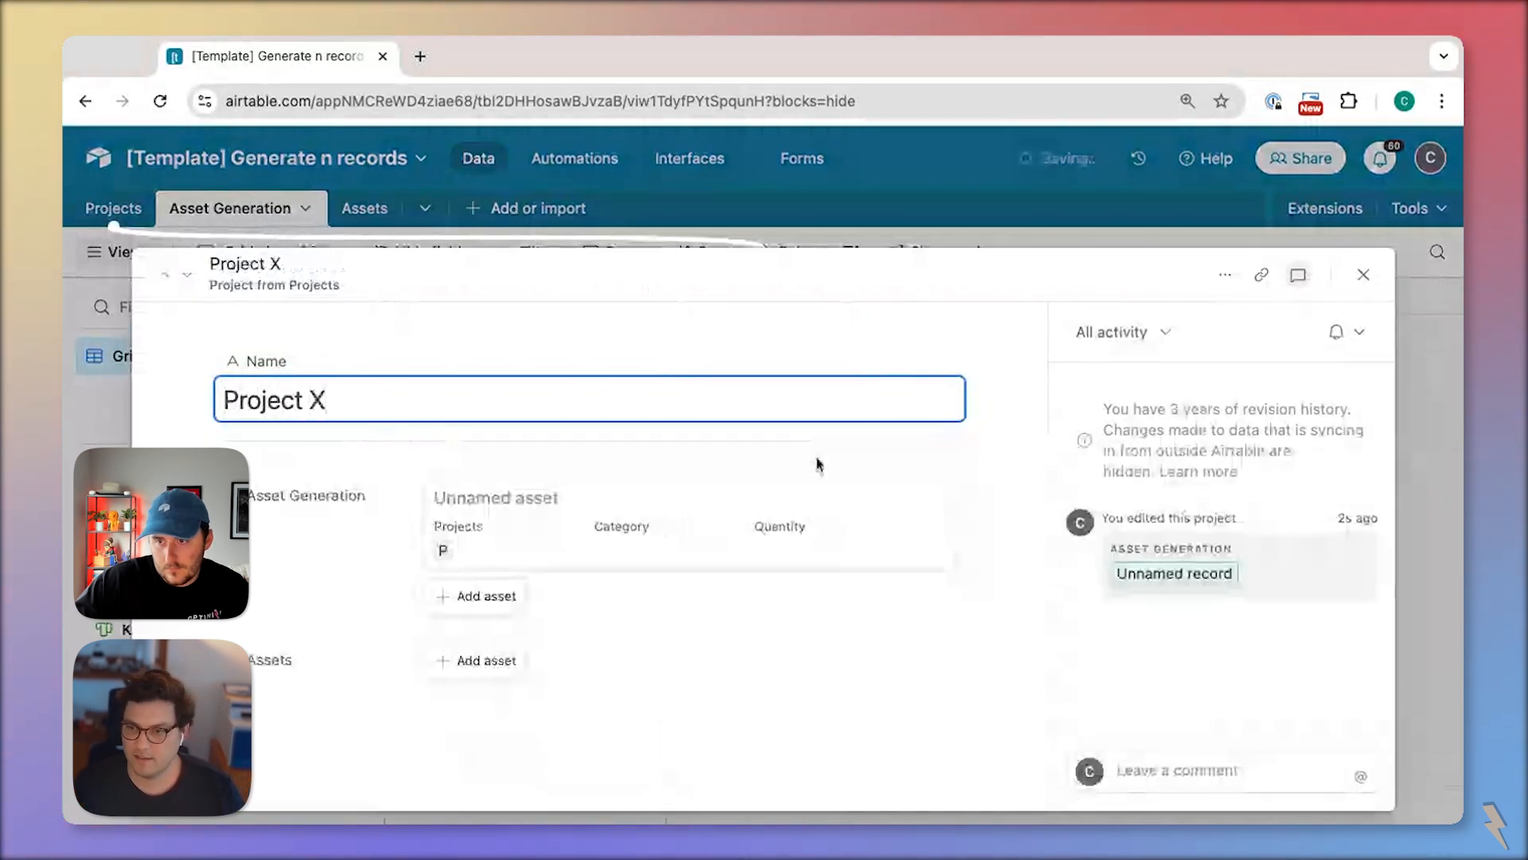
left_click(1431, 544)
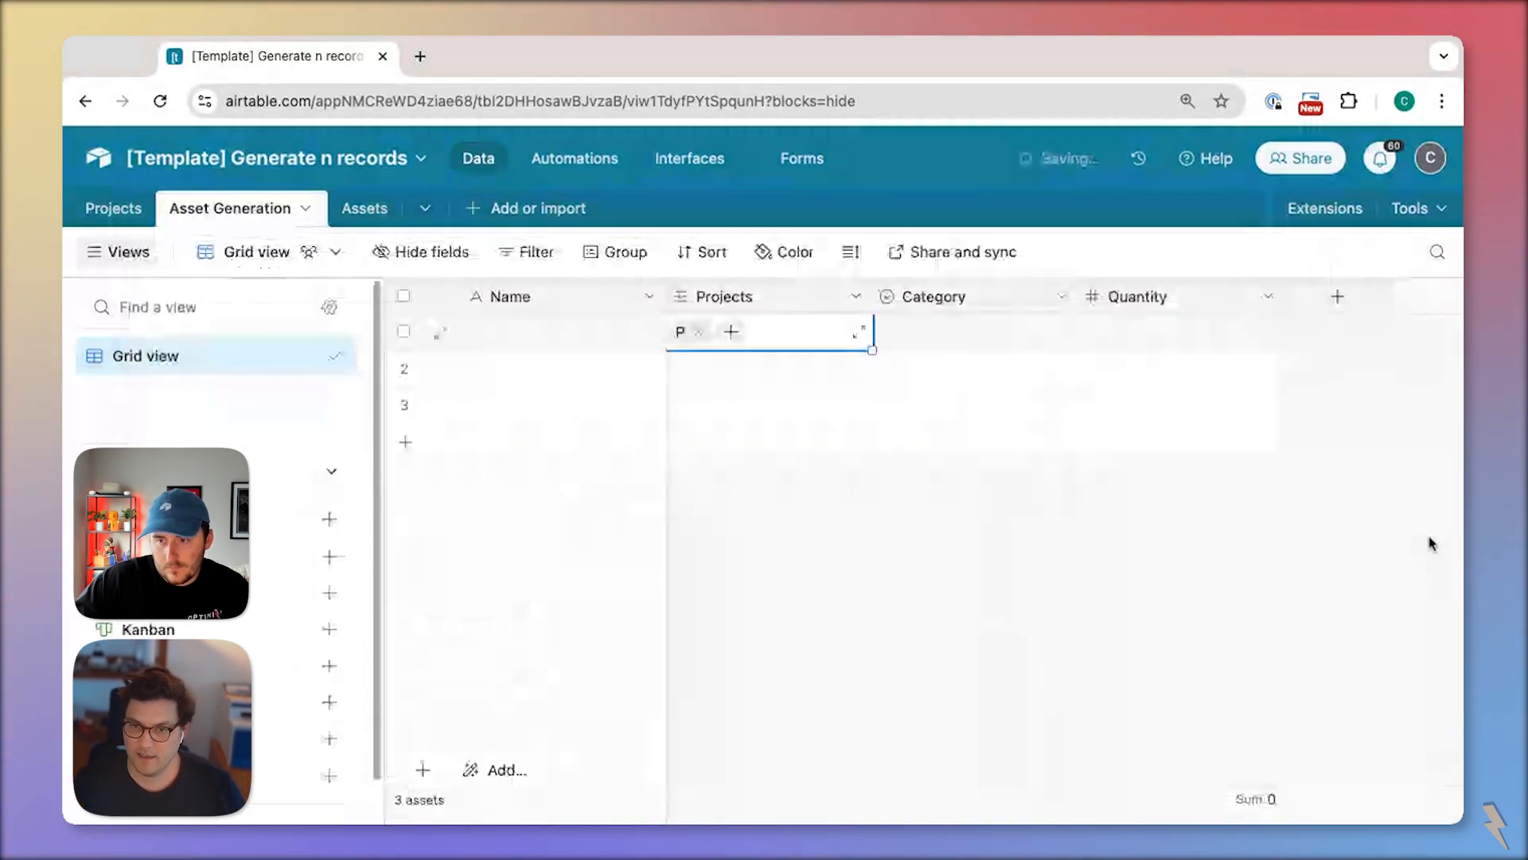
- Set the first Asset Generation record's category to Laptop and its quantity to 5
left_click(928, 334)
left_click(915, 338)
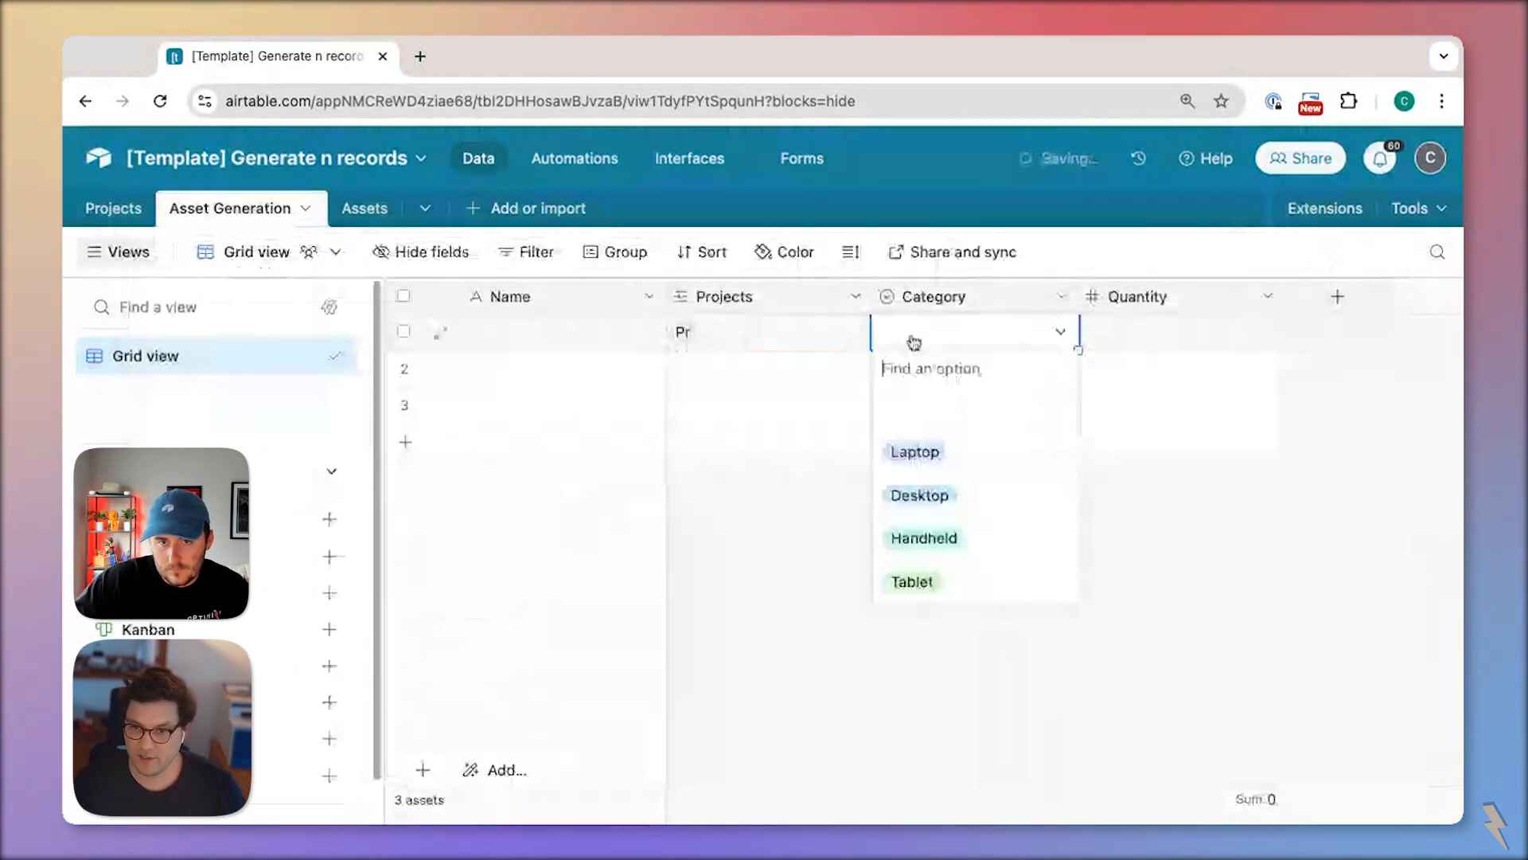
left_click(949, 452)
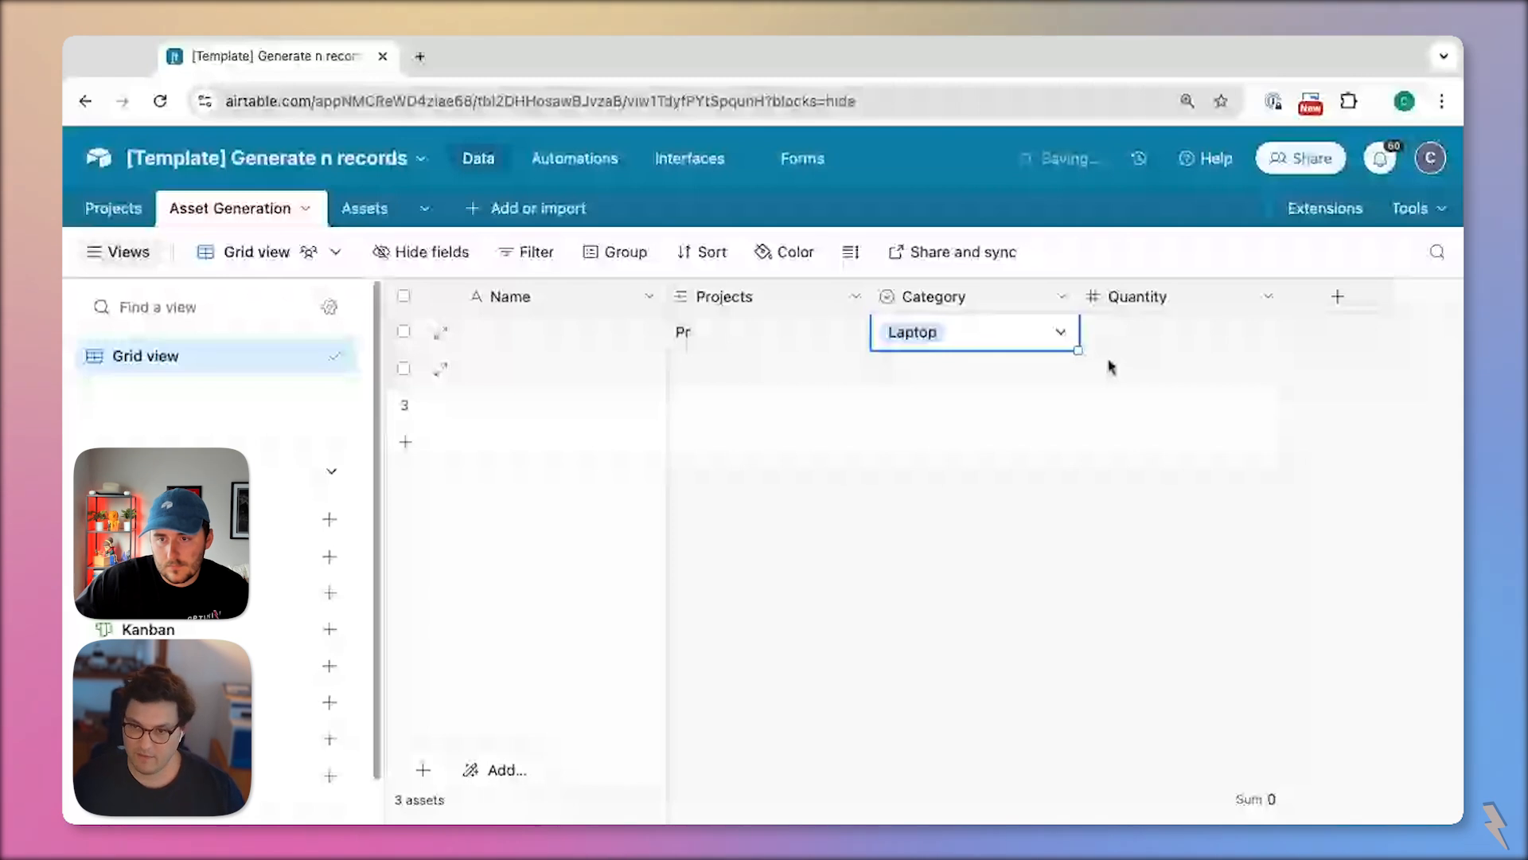
left_click(1129, 338)
type("5")
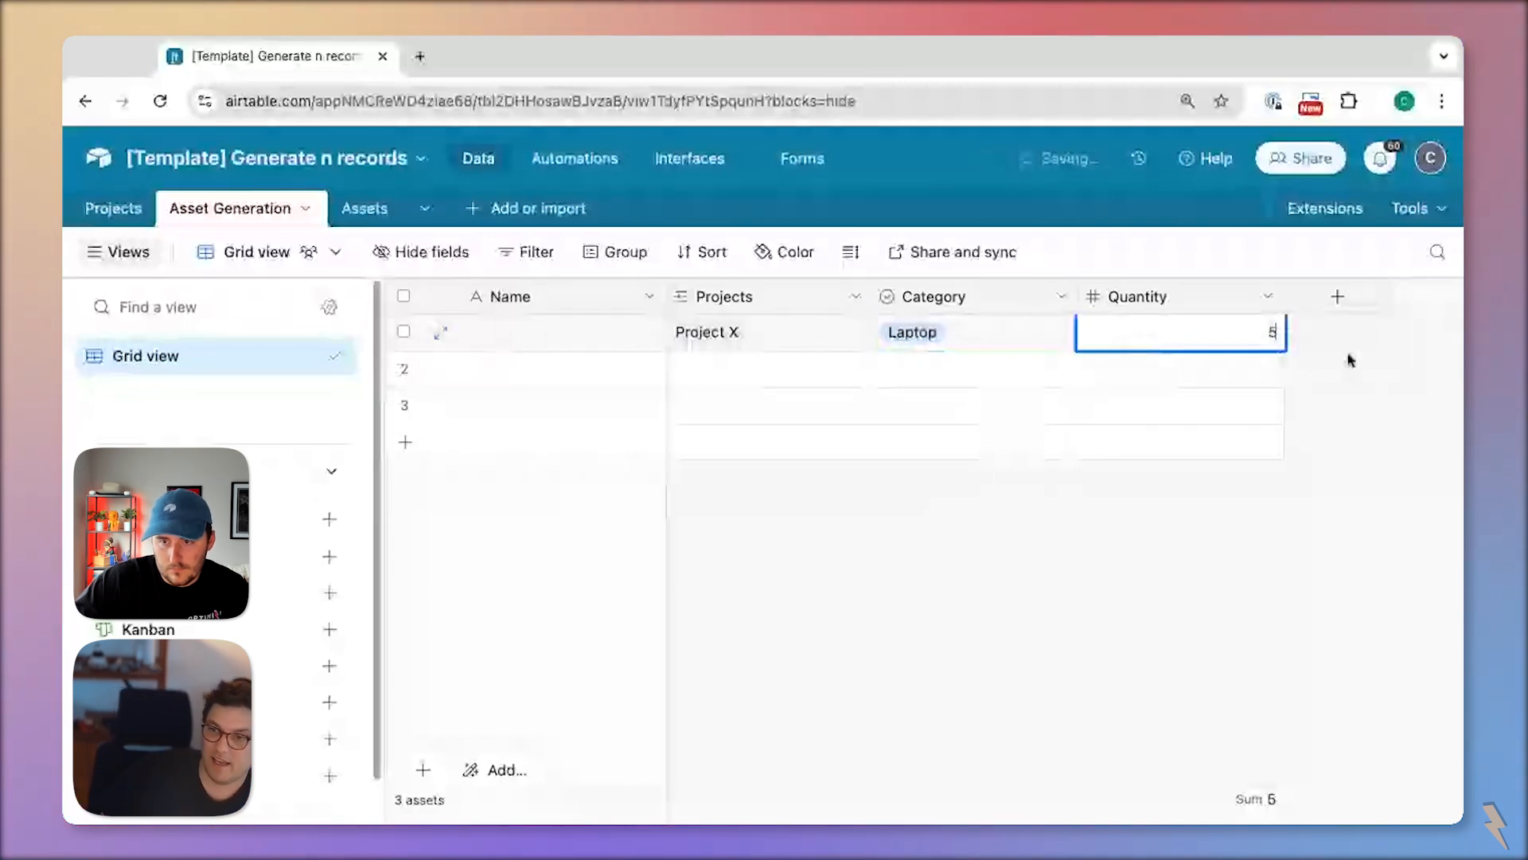
left_click(1345, 358)
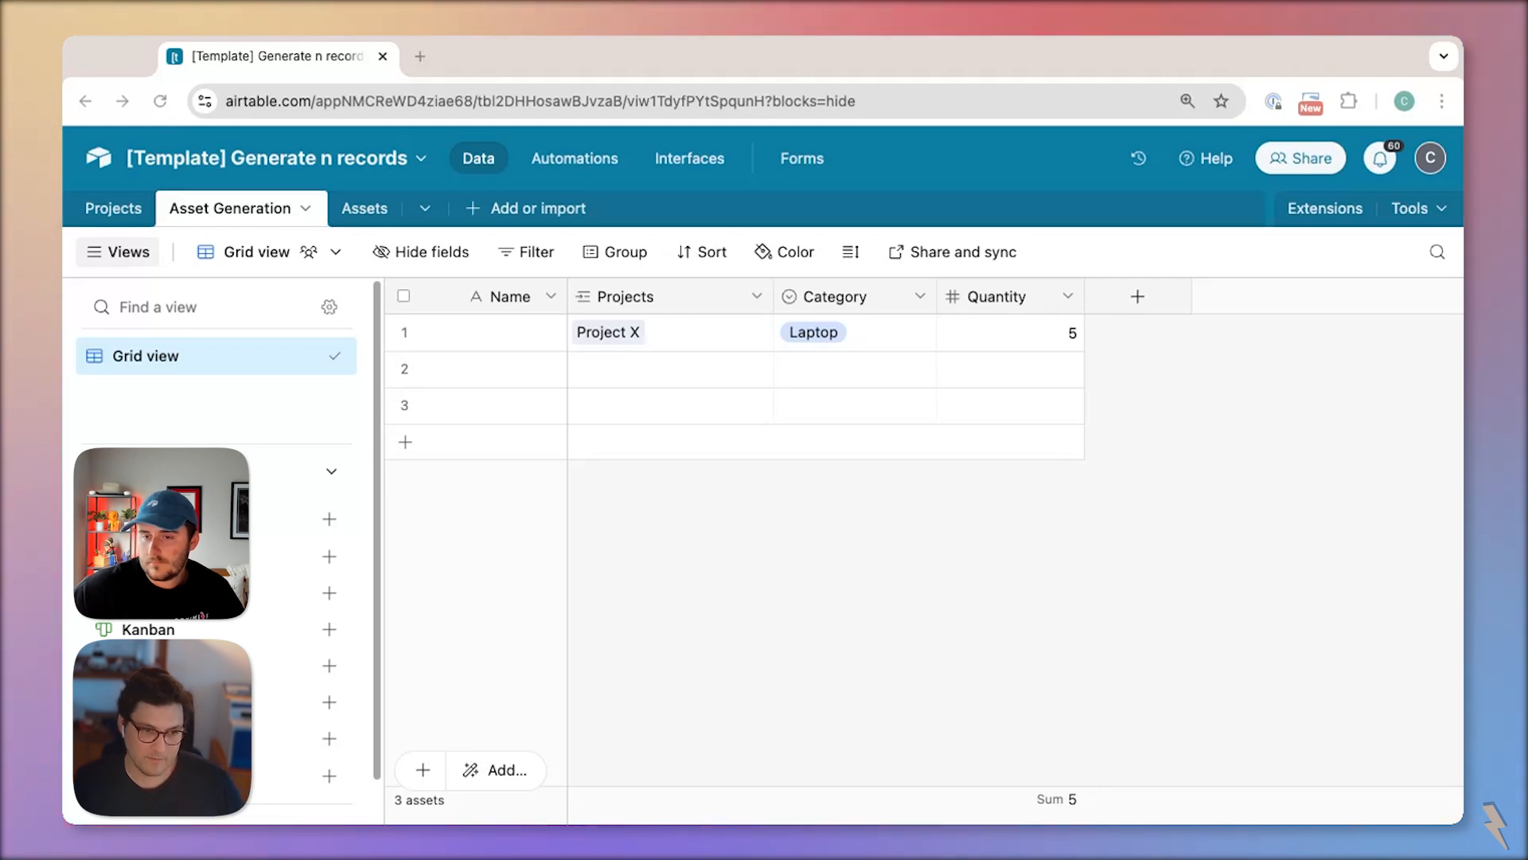
- Start a new formula field in the Asset Generation table and paste the copied formula into it
left_click(1268, 647)
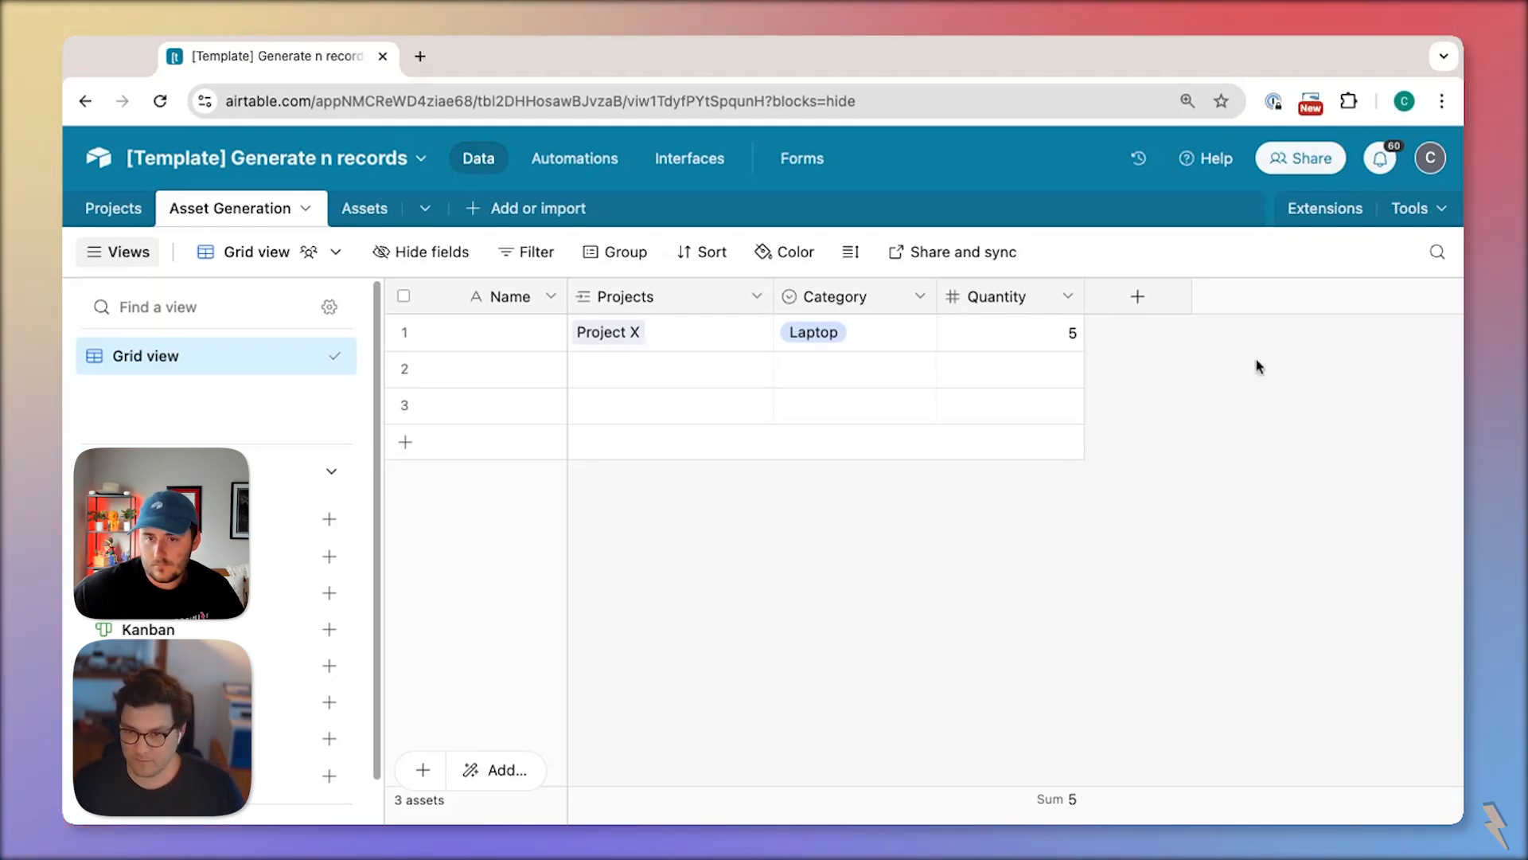
left_click(1139, 297)
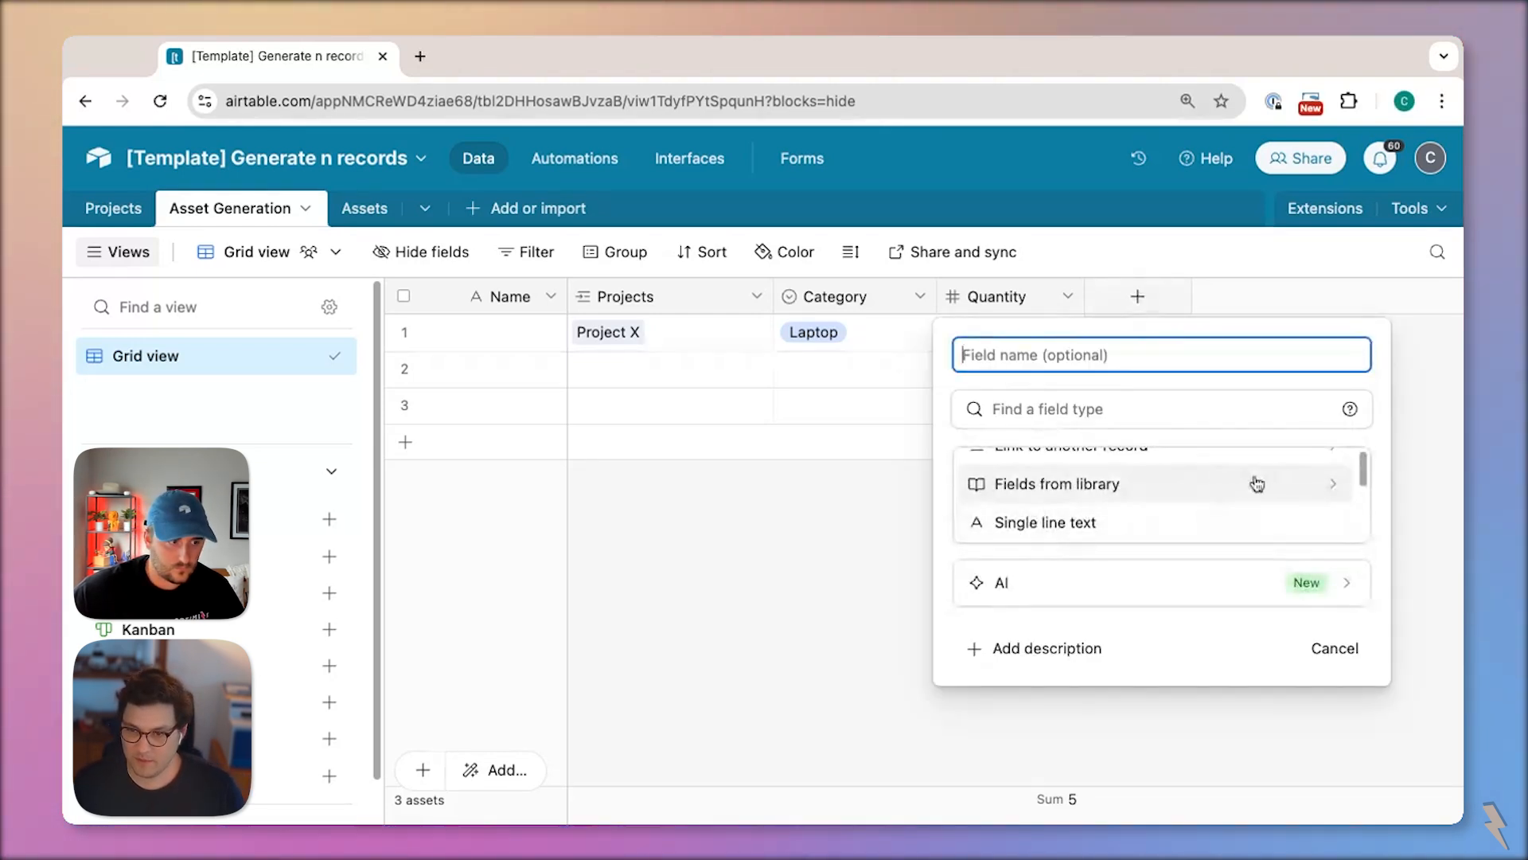
scroll(1255, 482, "down", 5)
scroll(1255, 485, "down", 4)
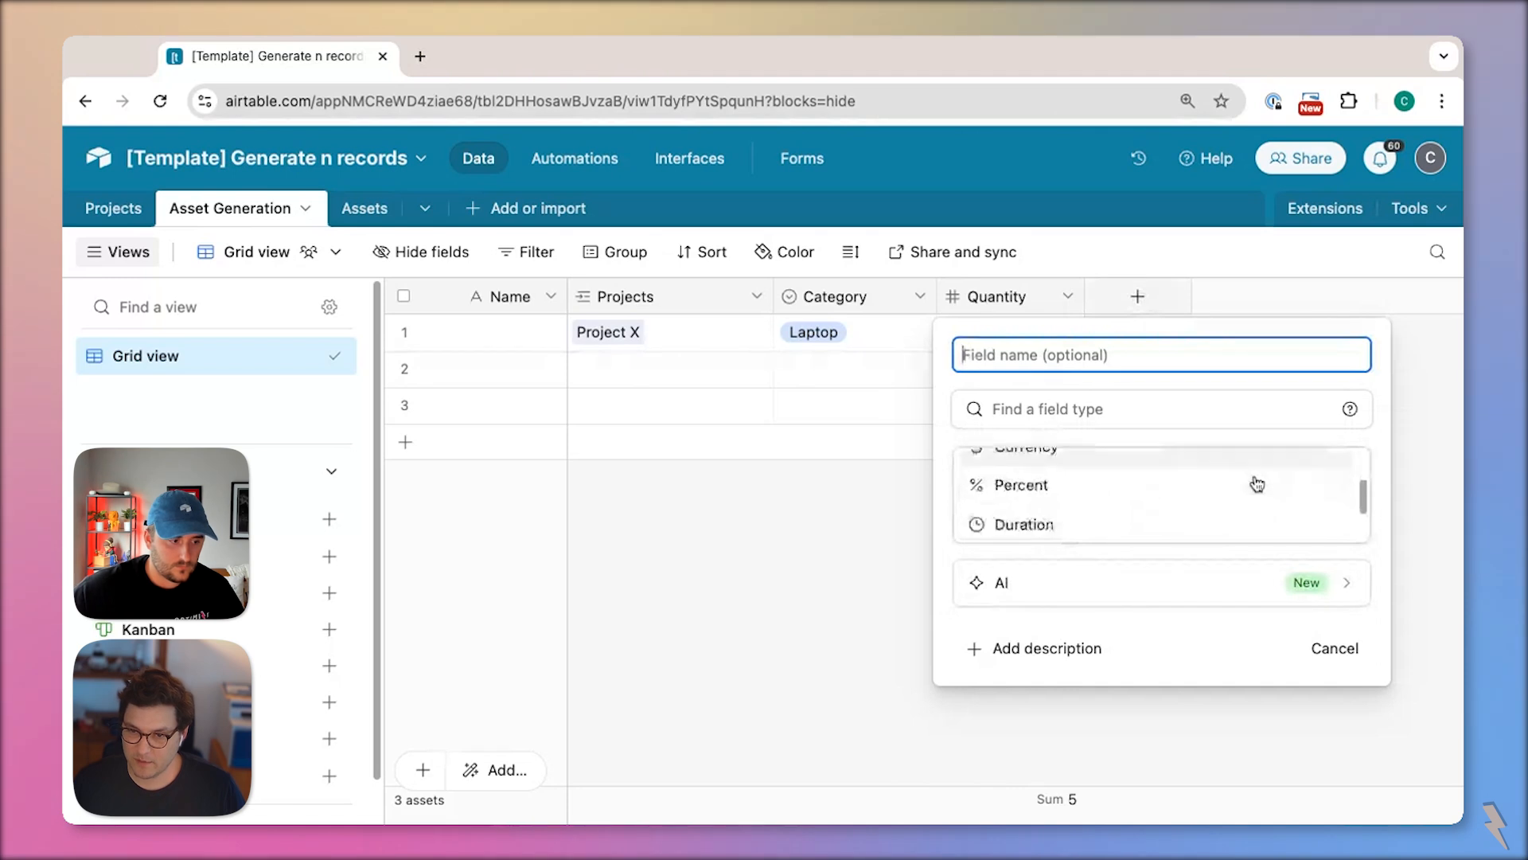
left_click(1197, 513)
left_click(1060, 562)
key("ctrl+v")
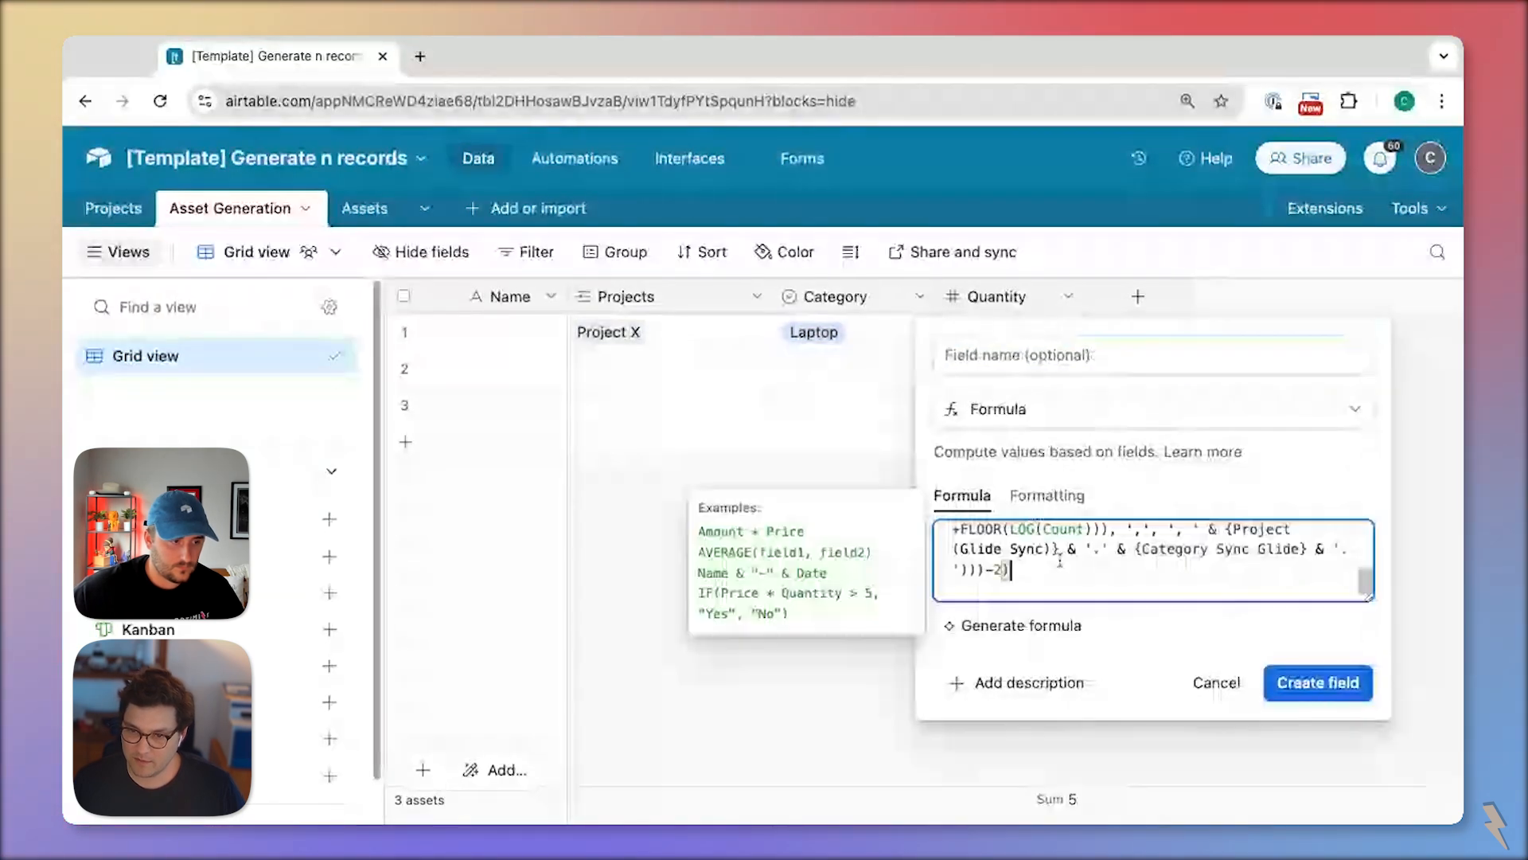
- Read through the pasted formula from beginning to end and discard the unsaved field
scroll(1060, 562, "up", 2)
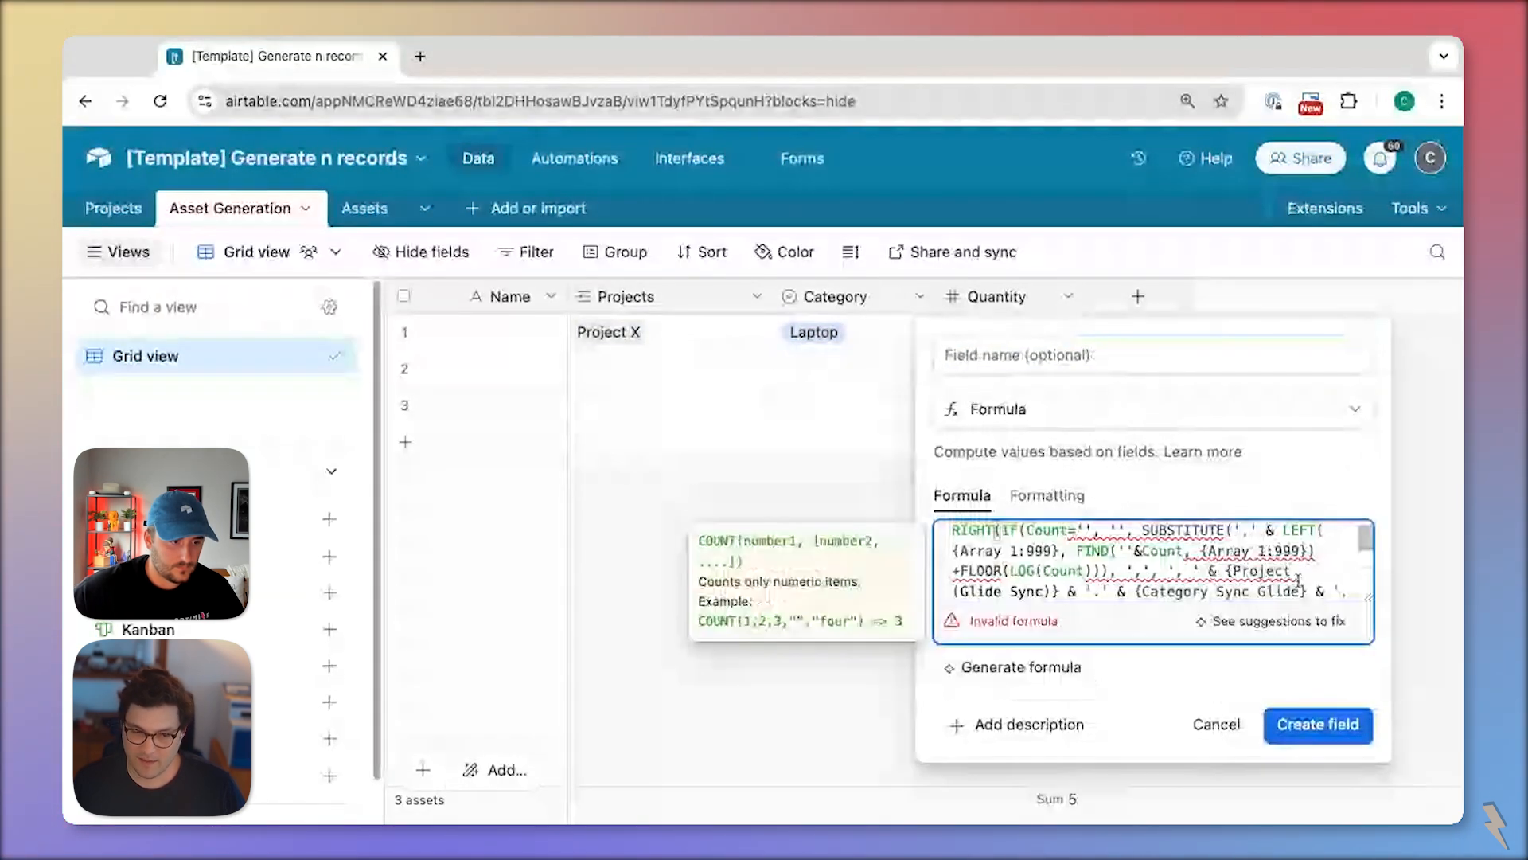
scroll(1299, 578, "up", 1)
mouse_move(1206, 570)
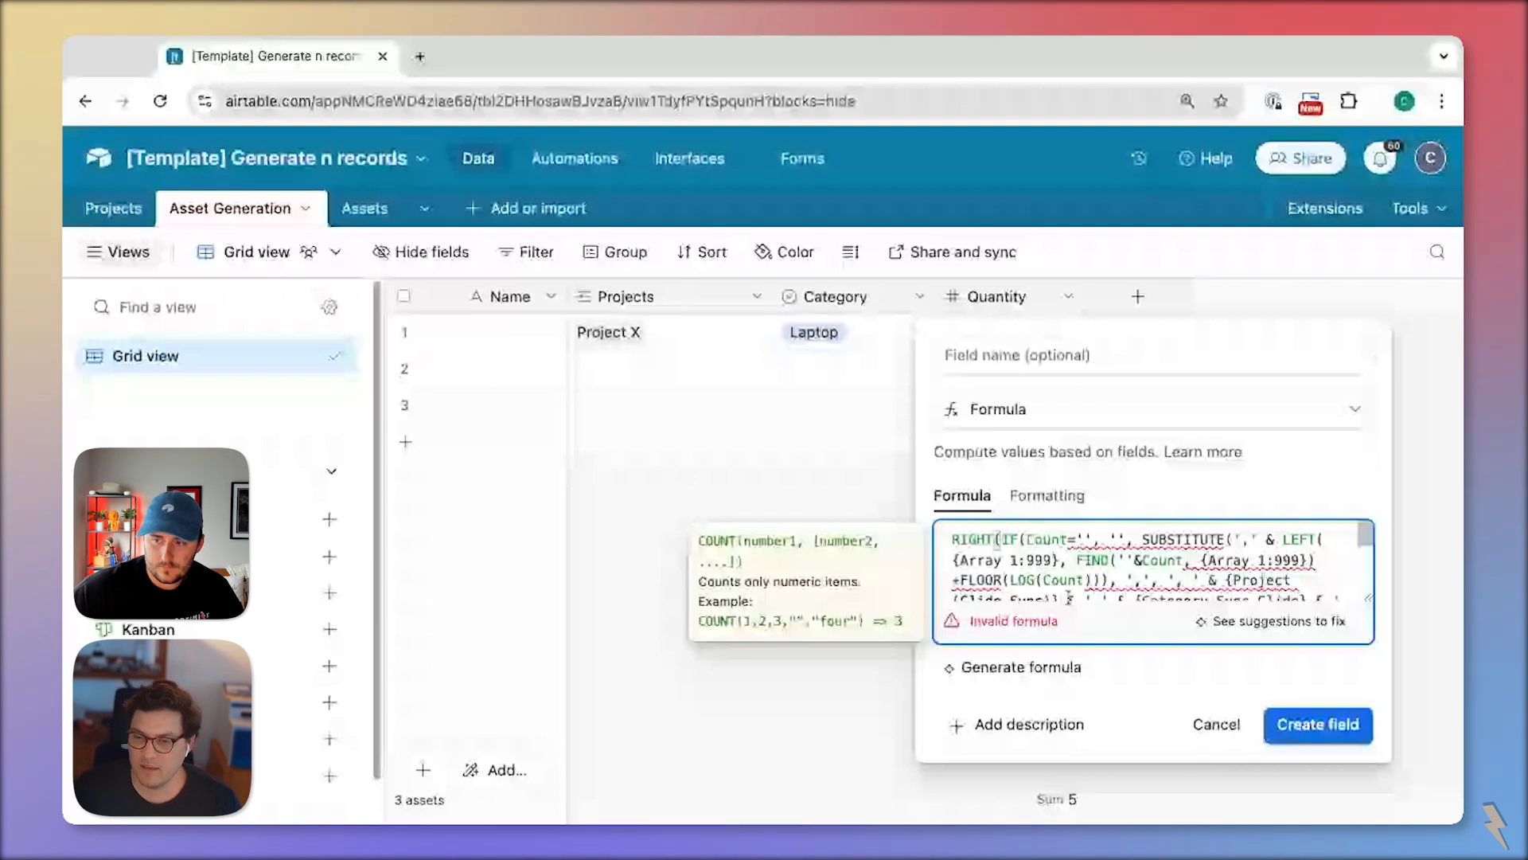
mouse_move(1233, 546)
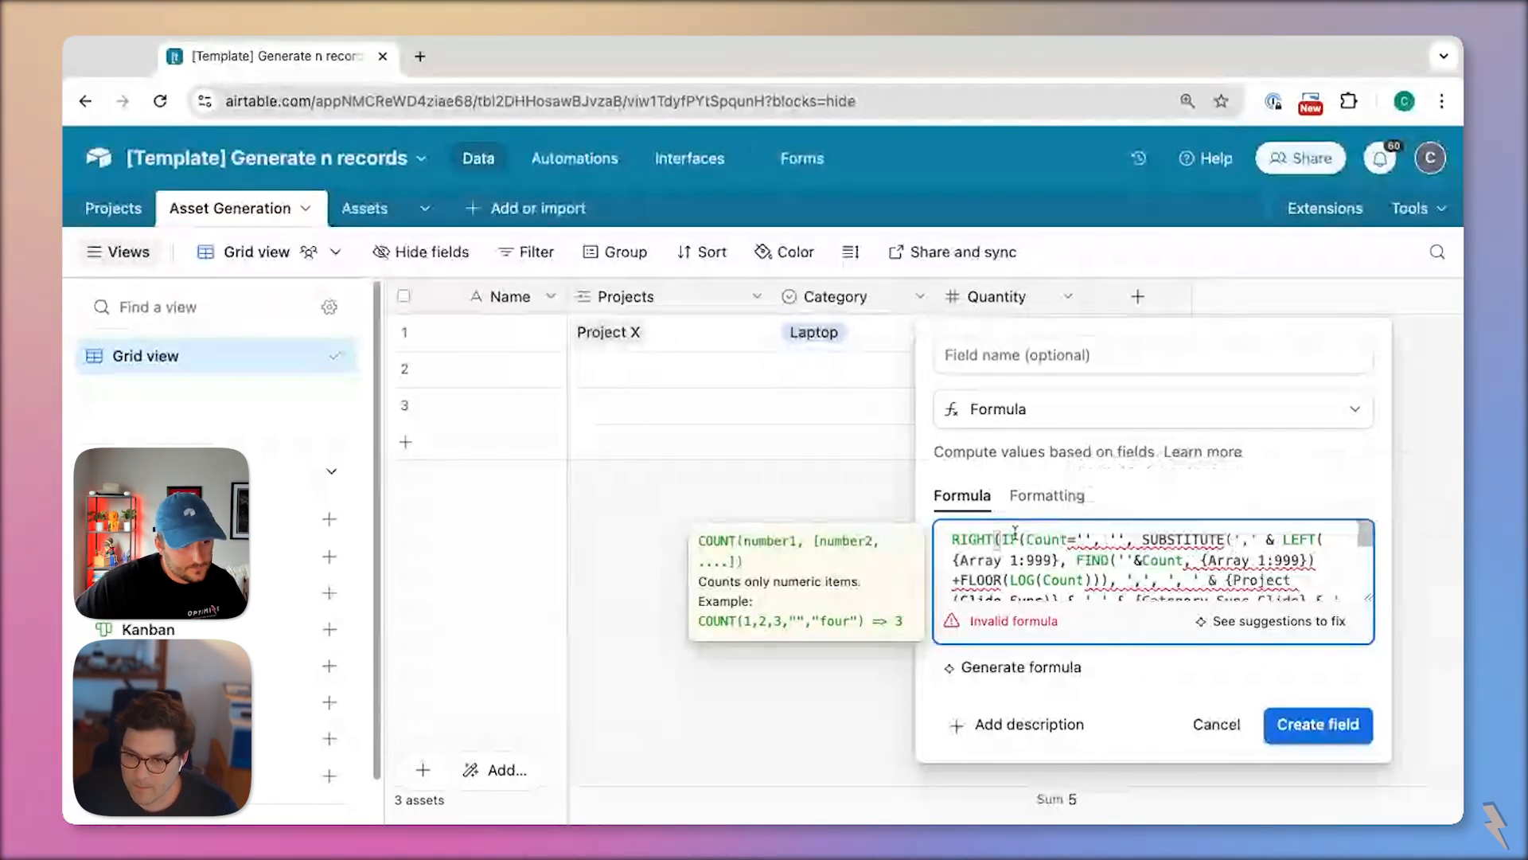
scroll(1032, 559, "down", 1)
scroll(1032, 559, "up", 1)
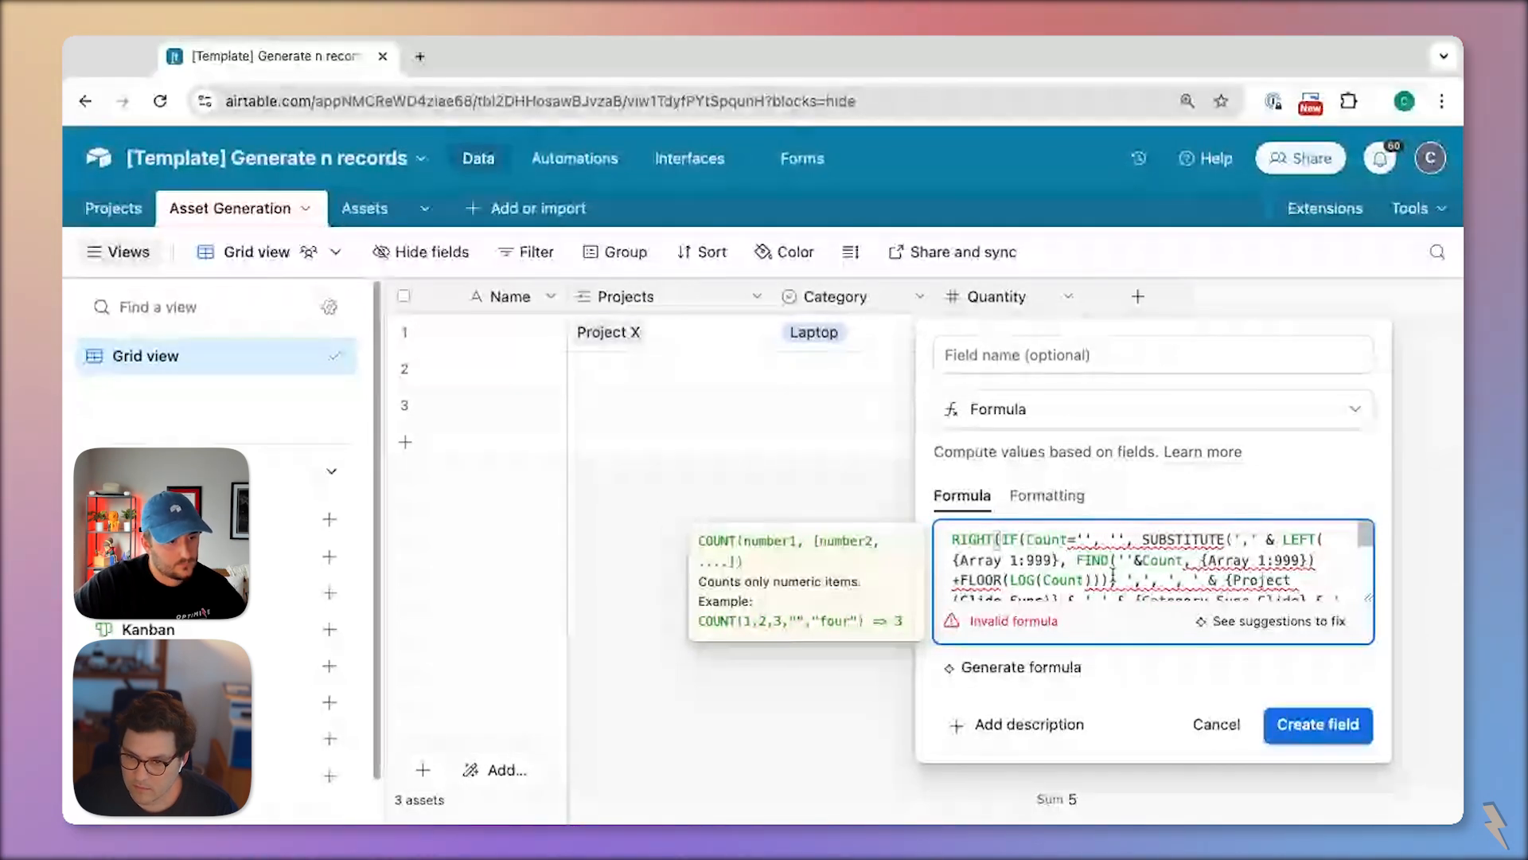
scroll(1149, 589, "down", 1)
scroll(1149, 589, "down", 3)
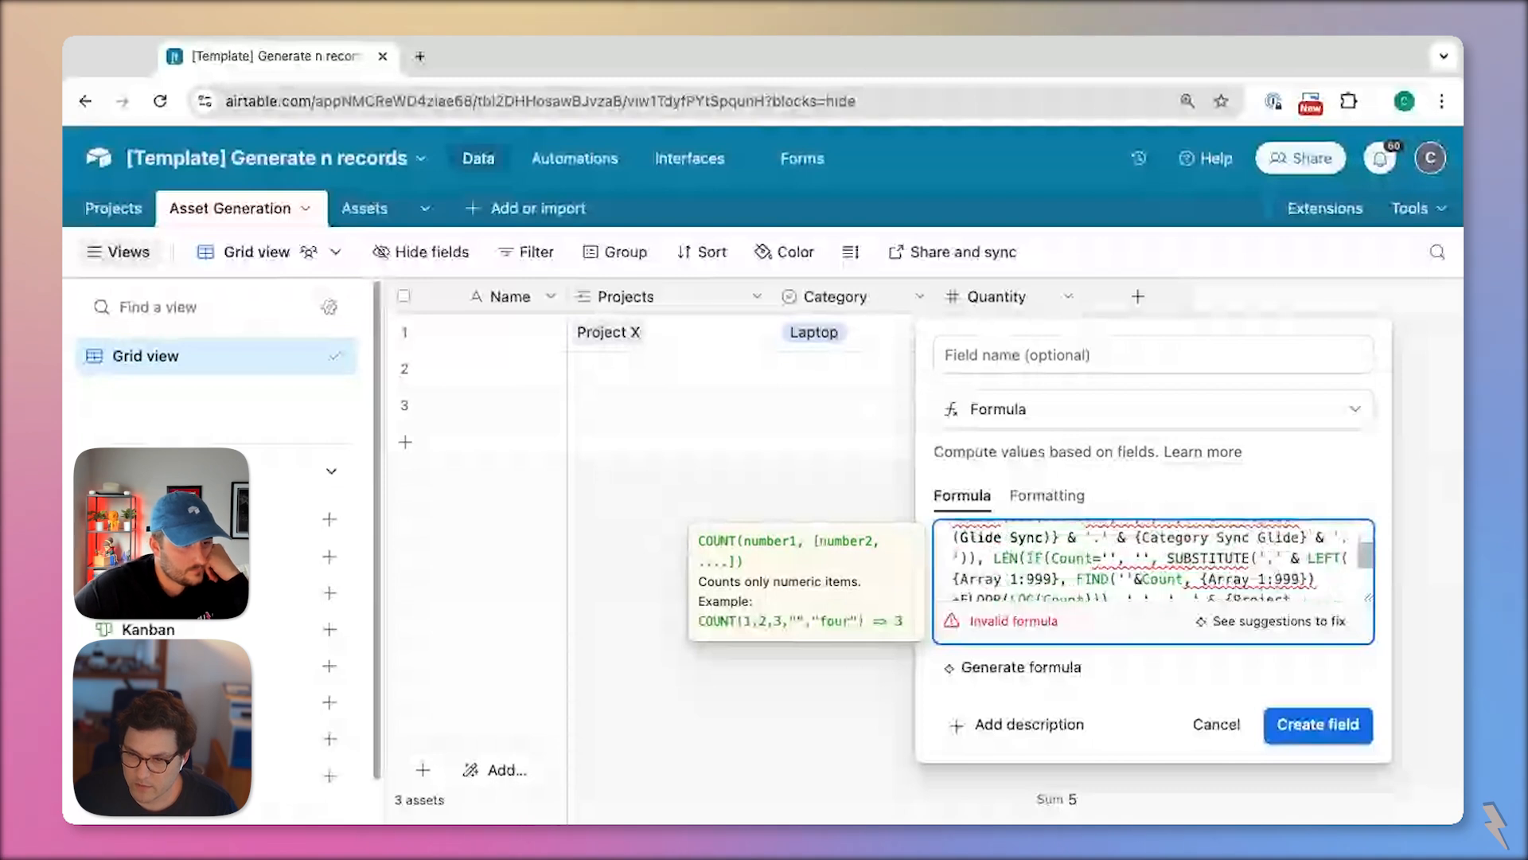
scroll(1125, 571, "down", 1)
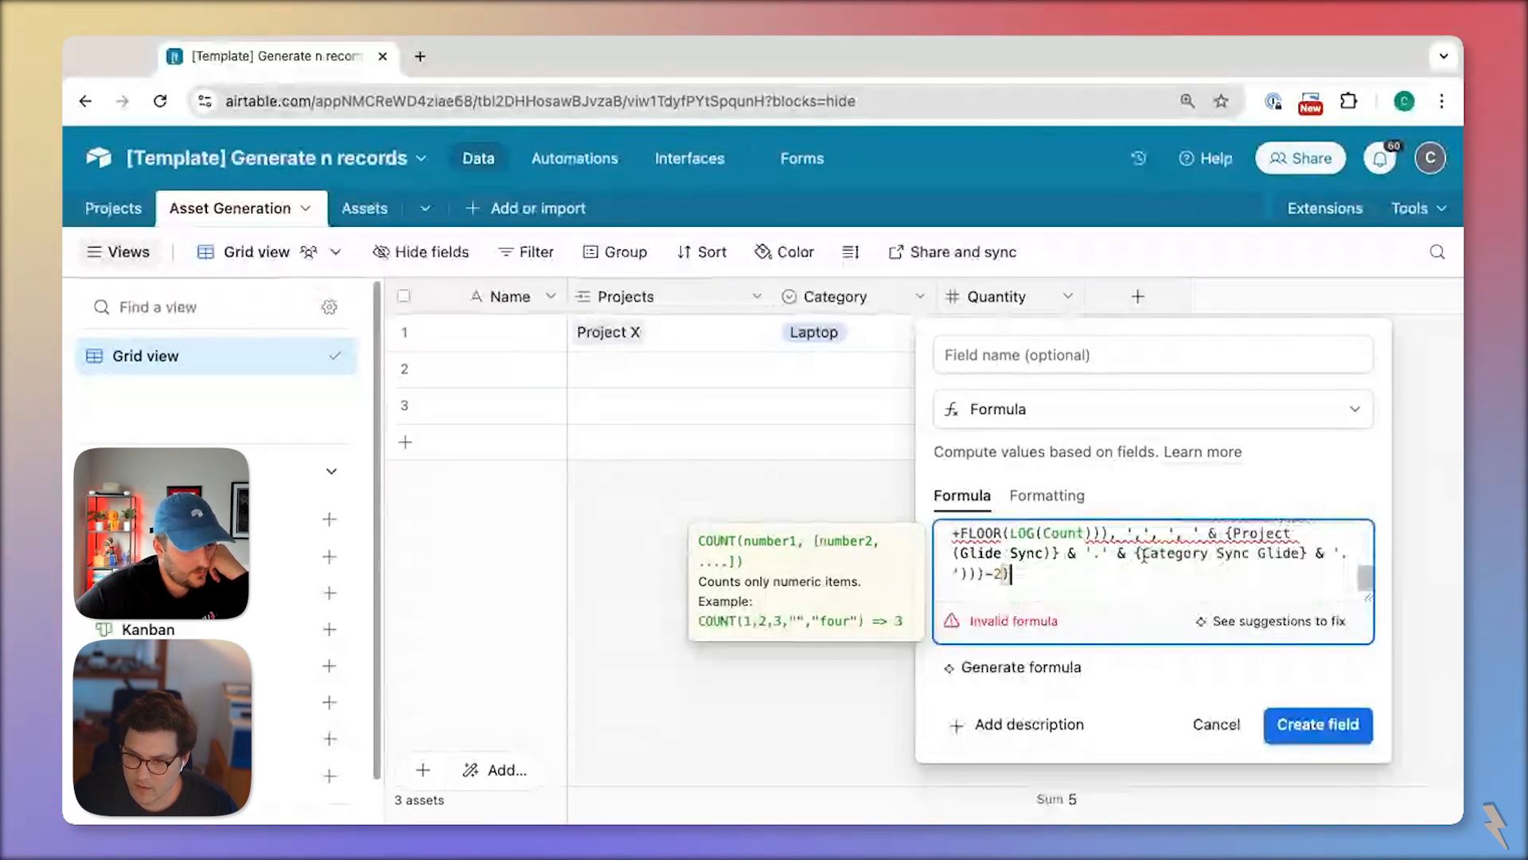
left_click(1212, 724)
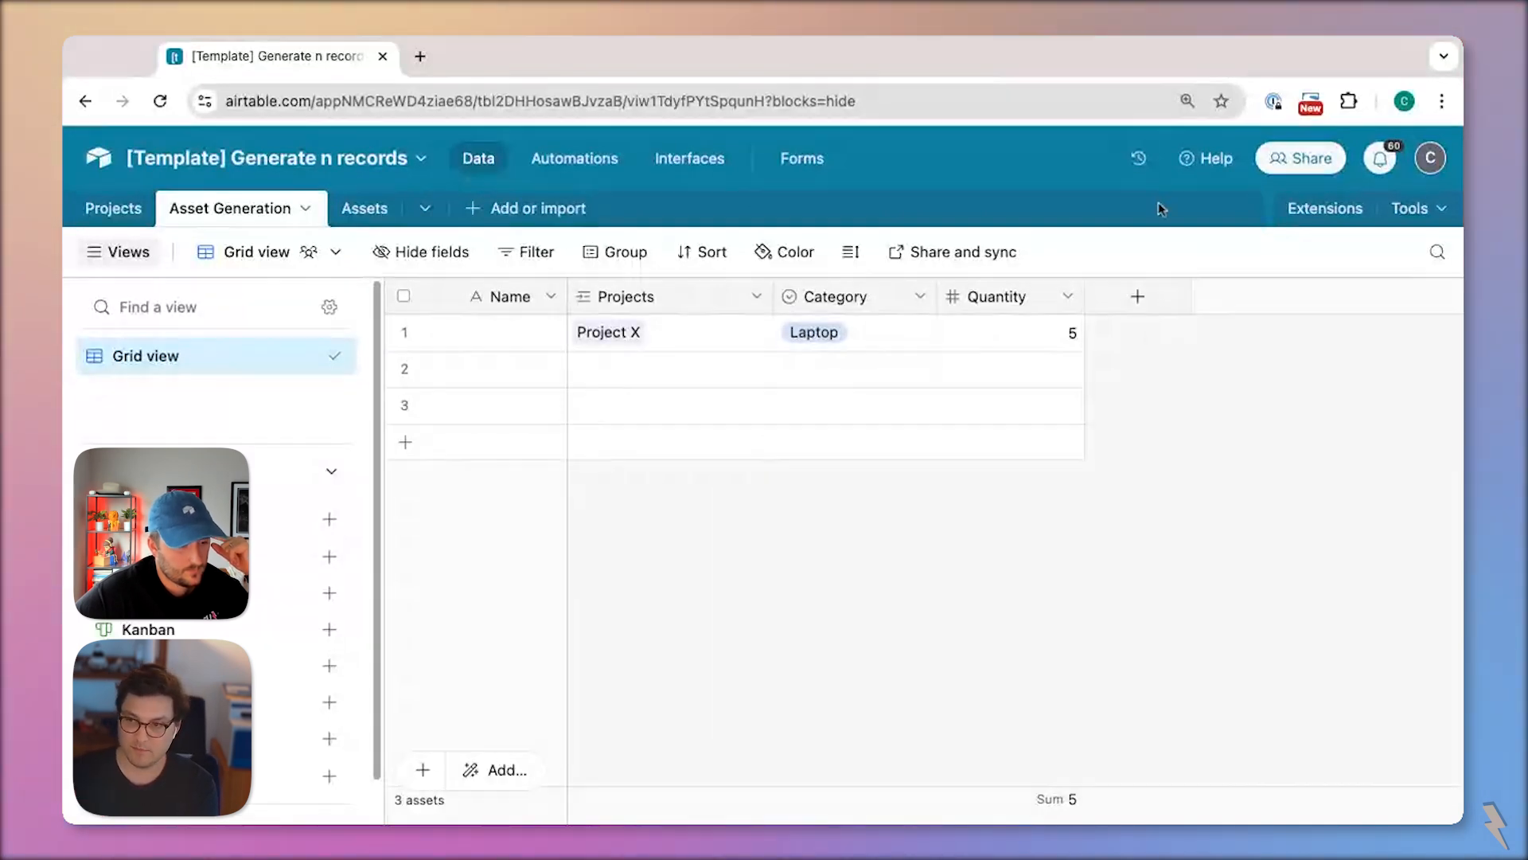
- Add a formula field named Rept with REPT(Category,Quantity) to the Asset Generation table, and review its formula
left_click(1213, 37)
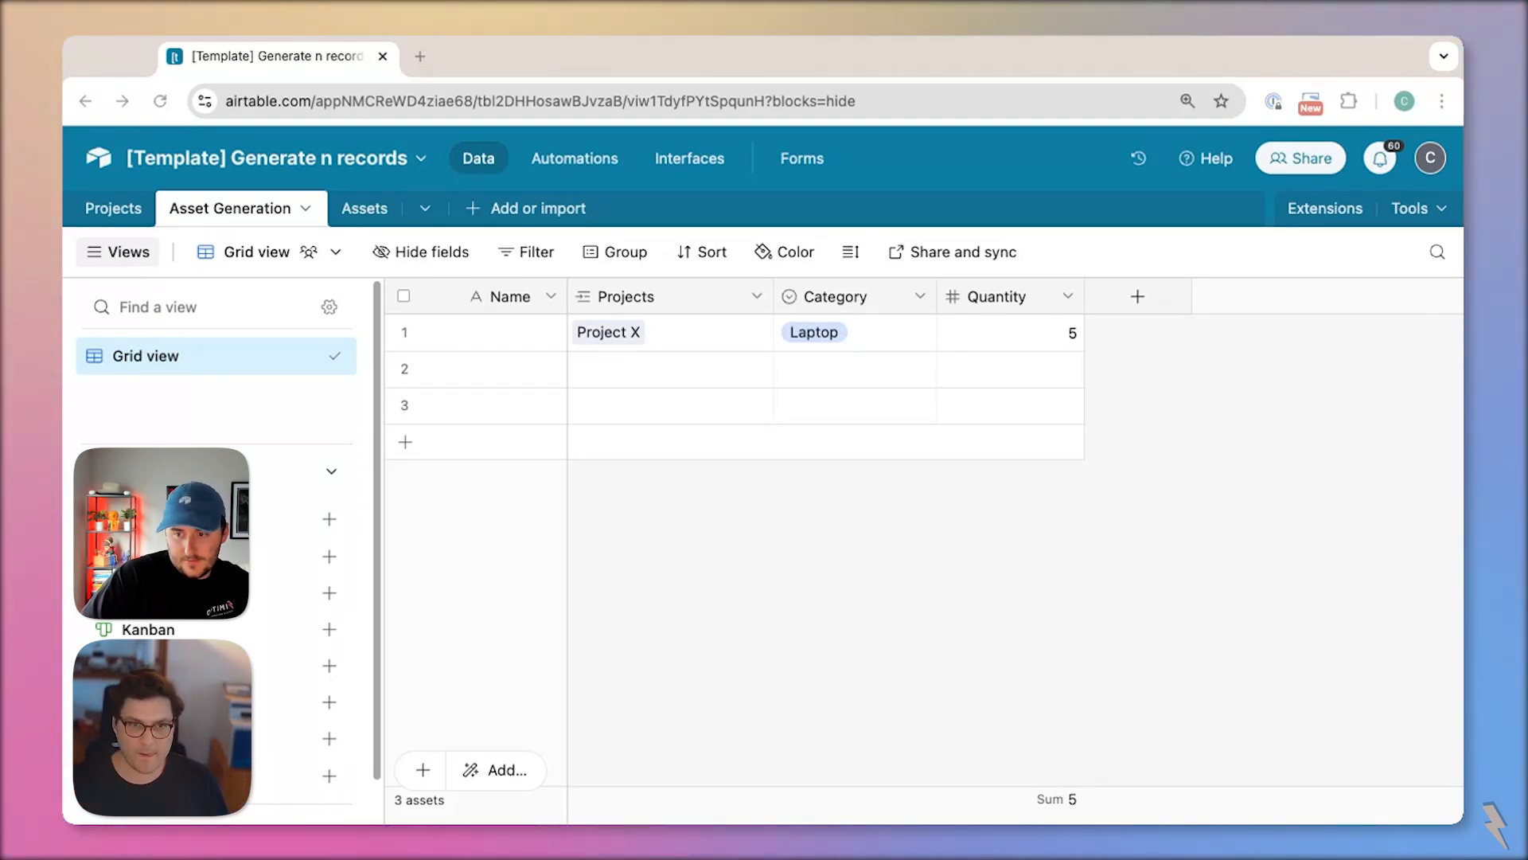
left_click(1138, 316)
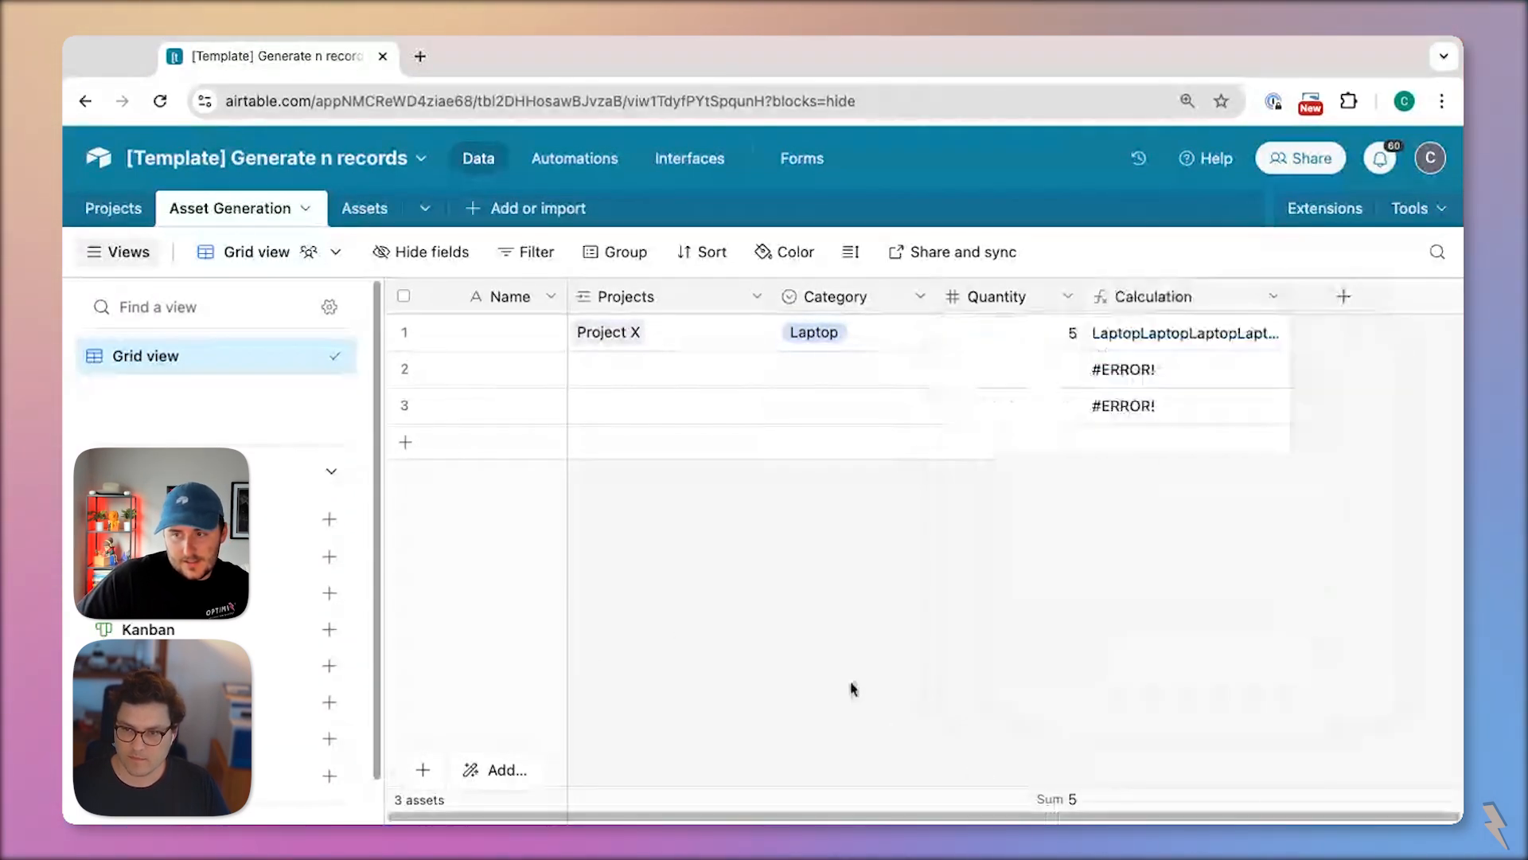
double_click(1190, 299)
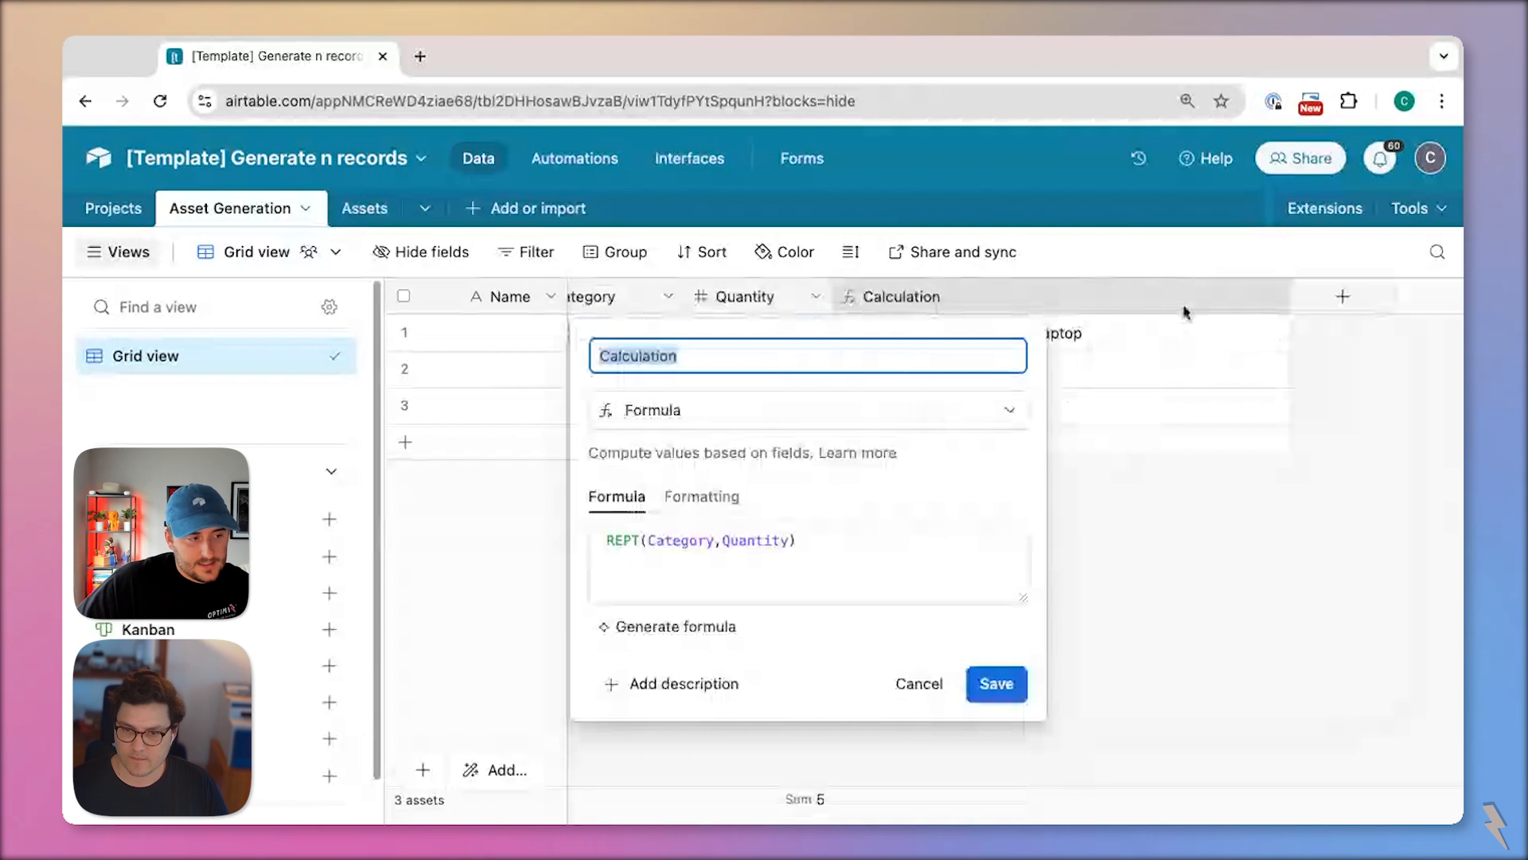
left_click(790, 541)
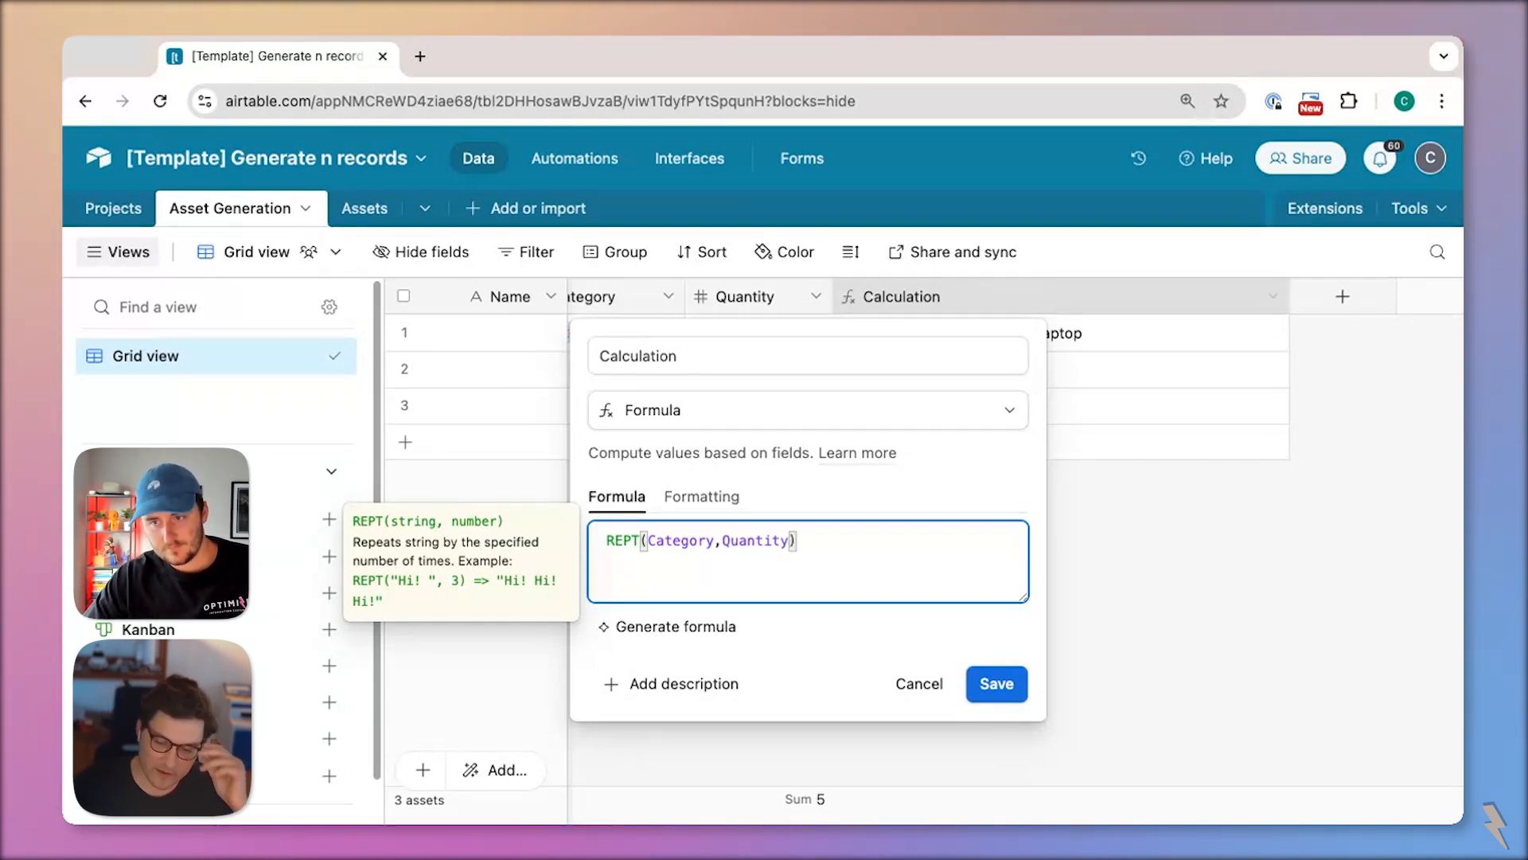
left_click(923, 682)
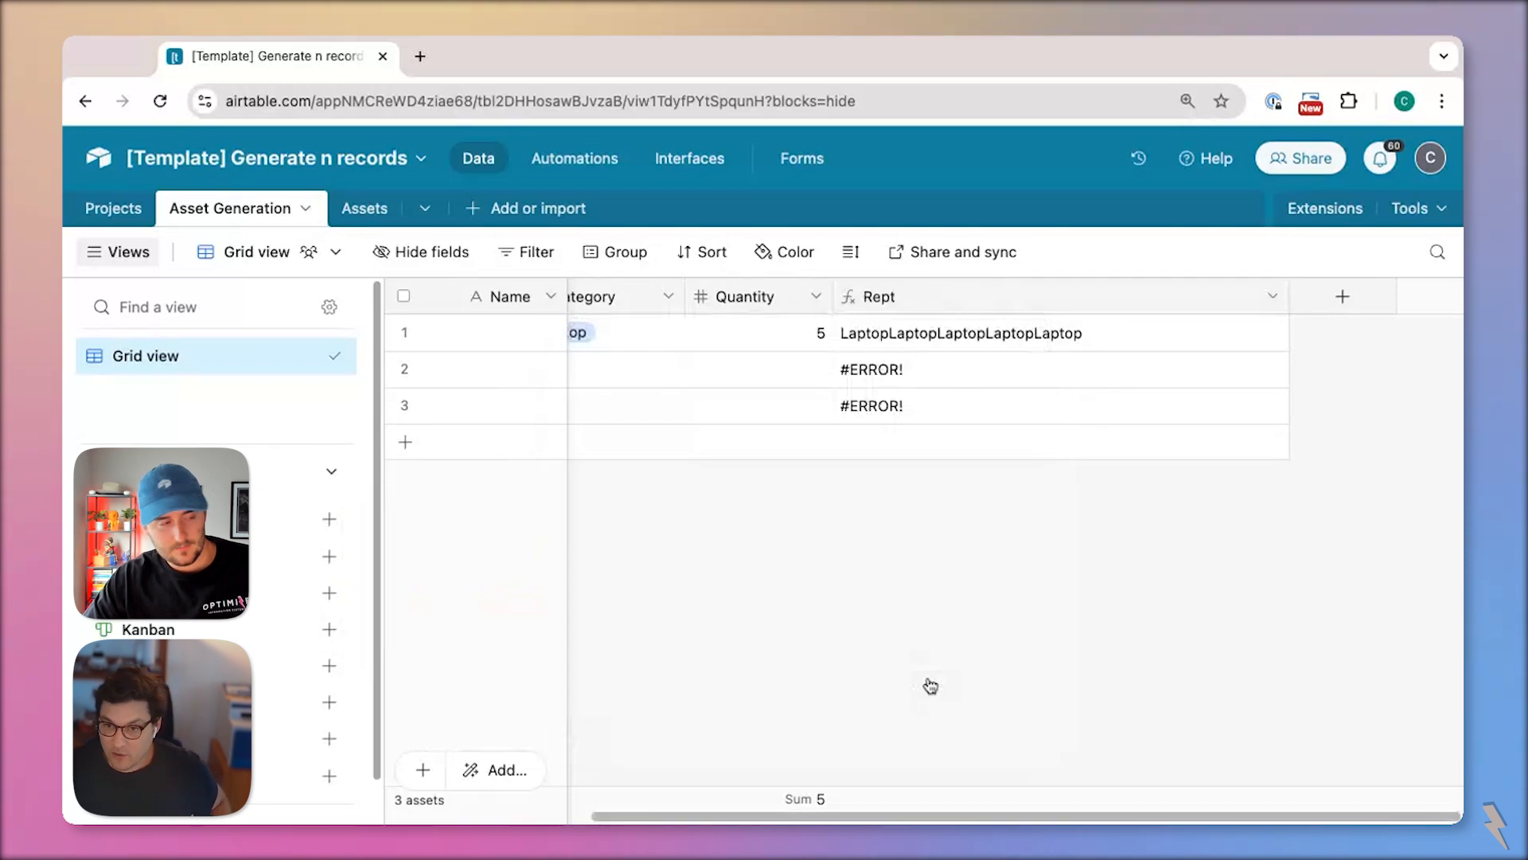
- Paste the long formula into another draft formula field to examine its structure again, and discard the draft
left_click(1334, 309)
scroll(1143, 536, "down", 3)
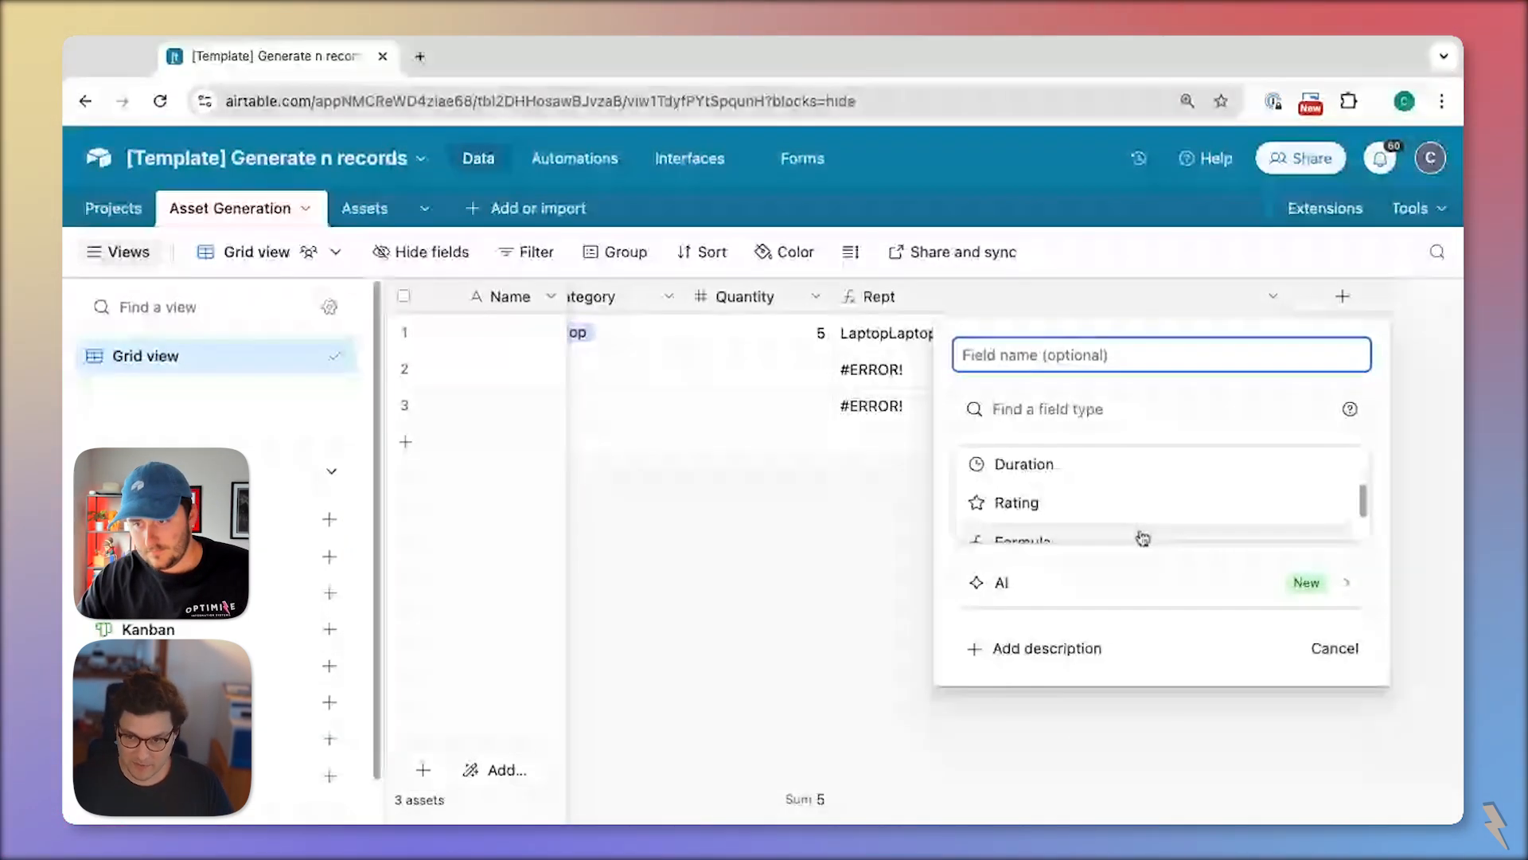
scroll(1143, 535, "down", 1)
left_click(1098, 478)
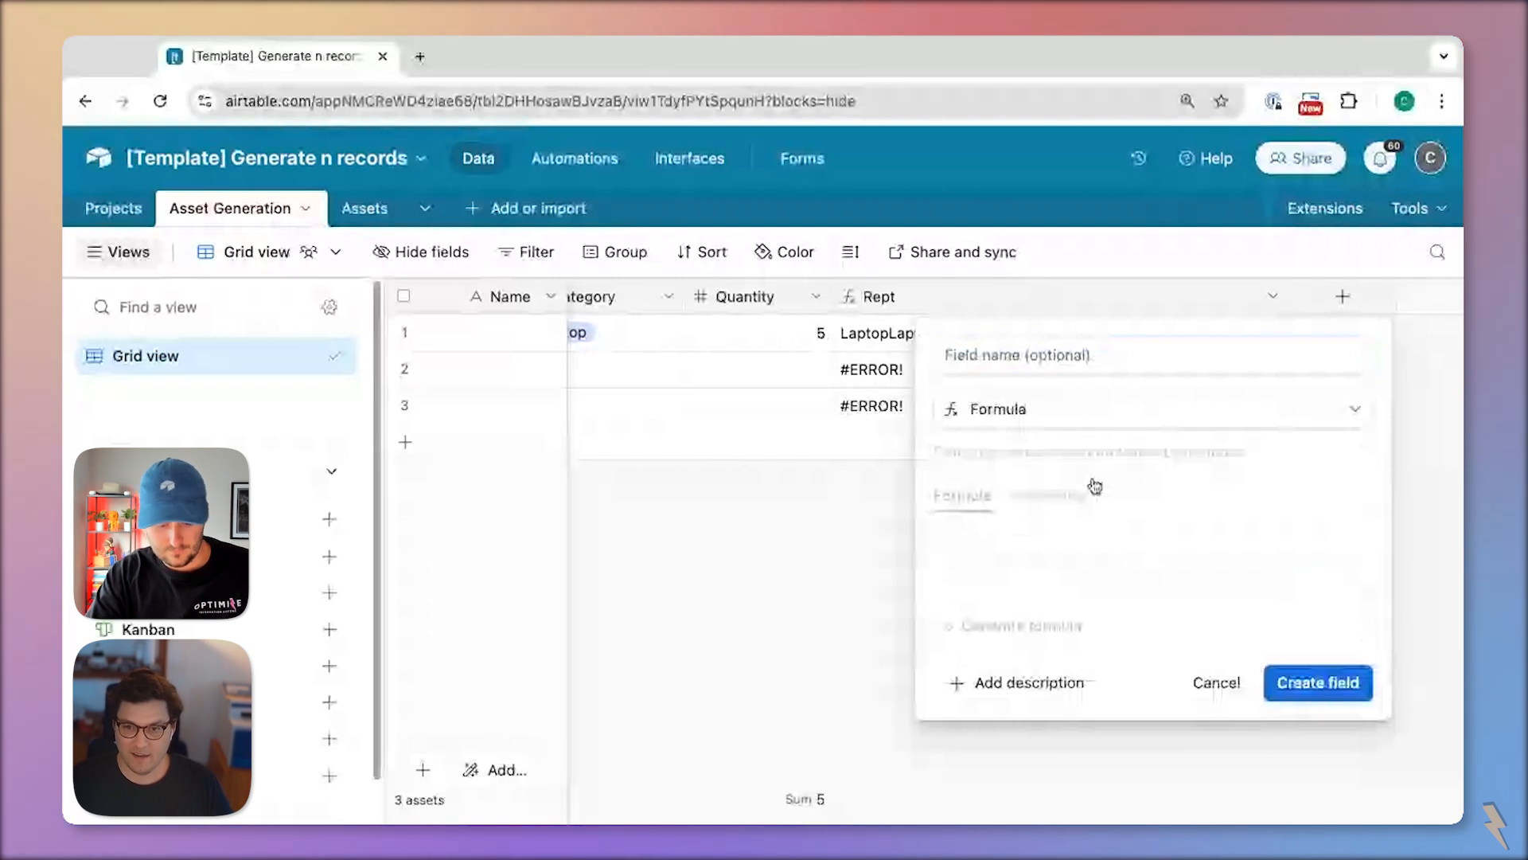
left_click(1061, 550)
key("super+v")
scroll(1216, 572, "up", 2)
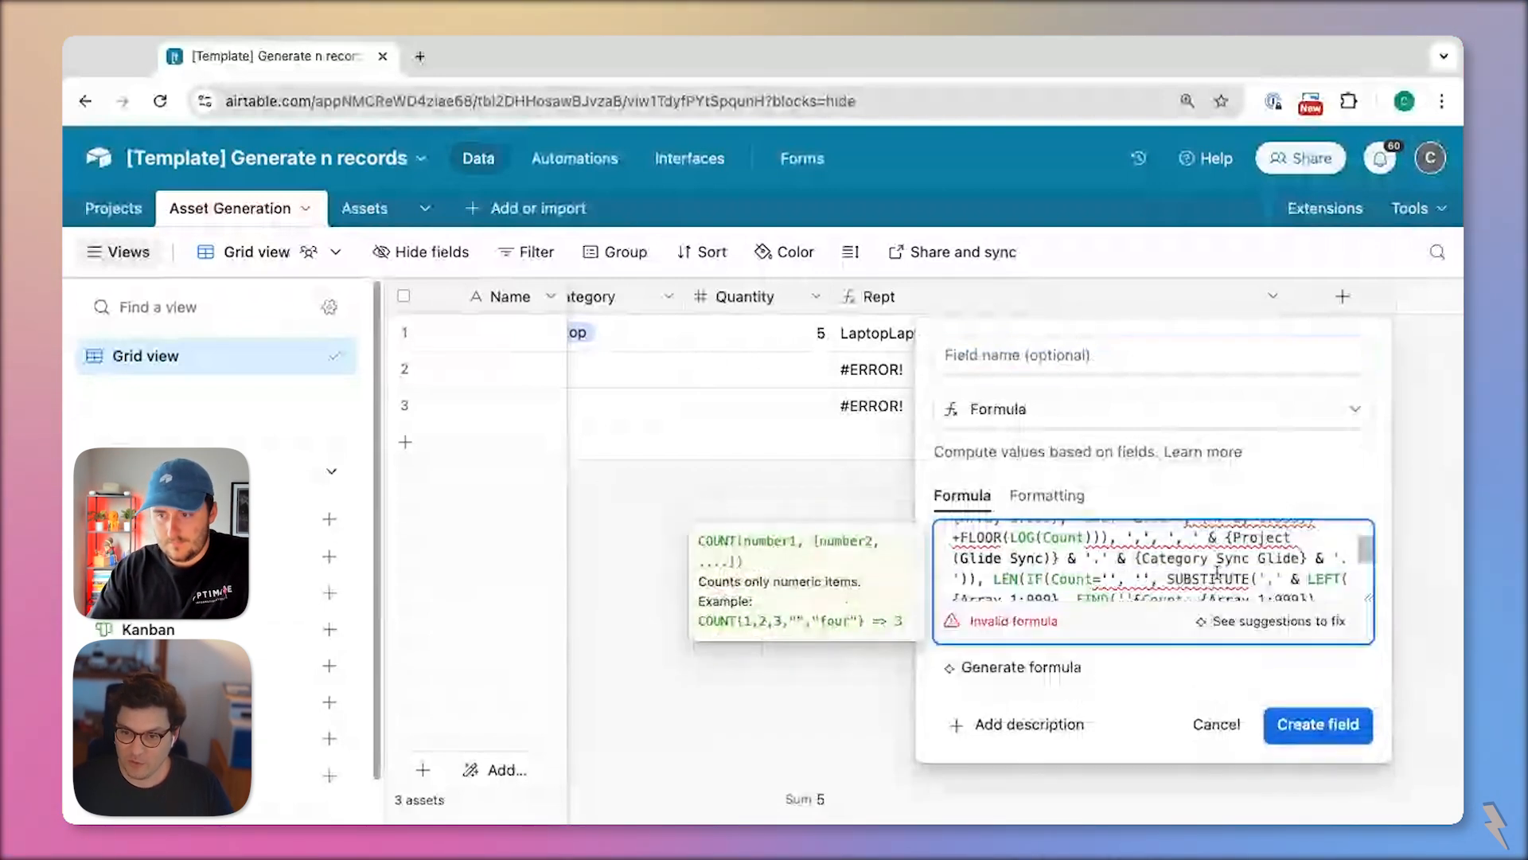
scroll(1217, 573, "down", 1)
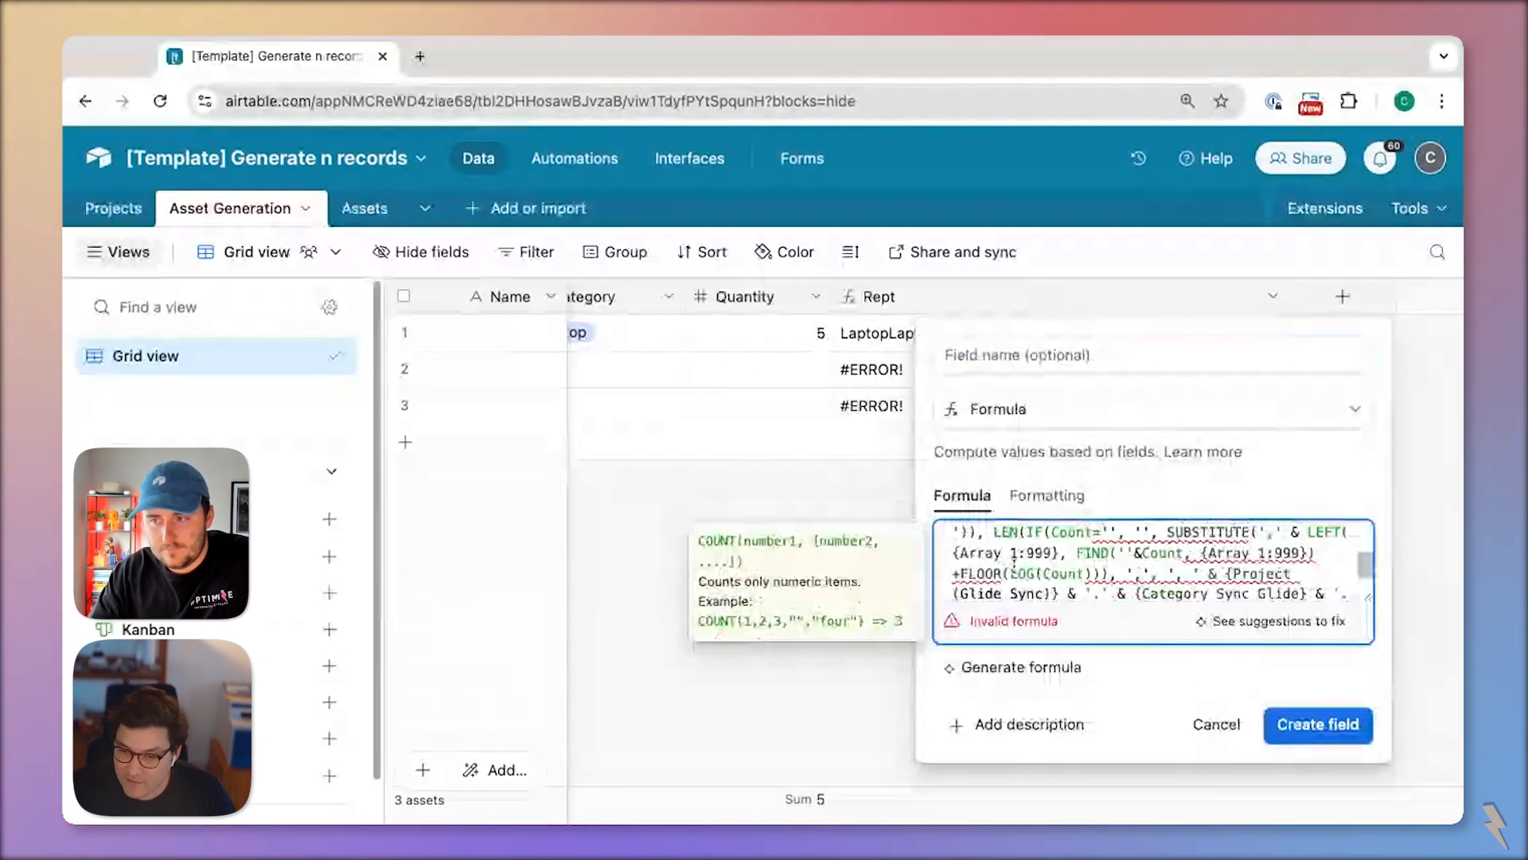
mouse_move(971, 574)
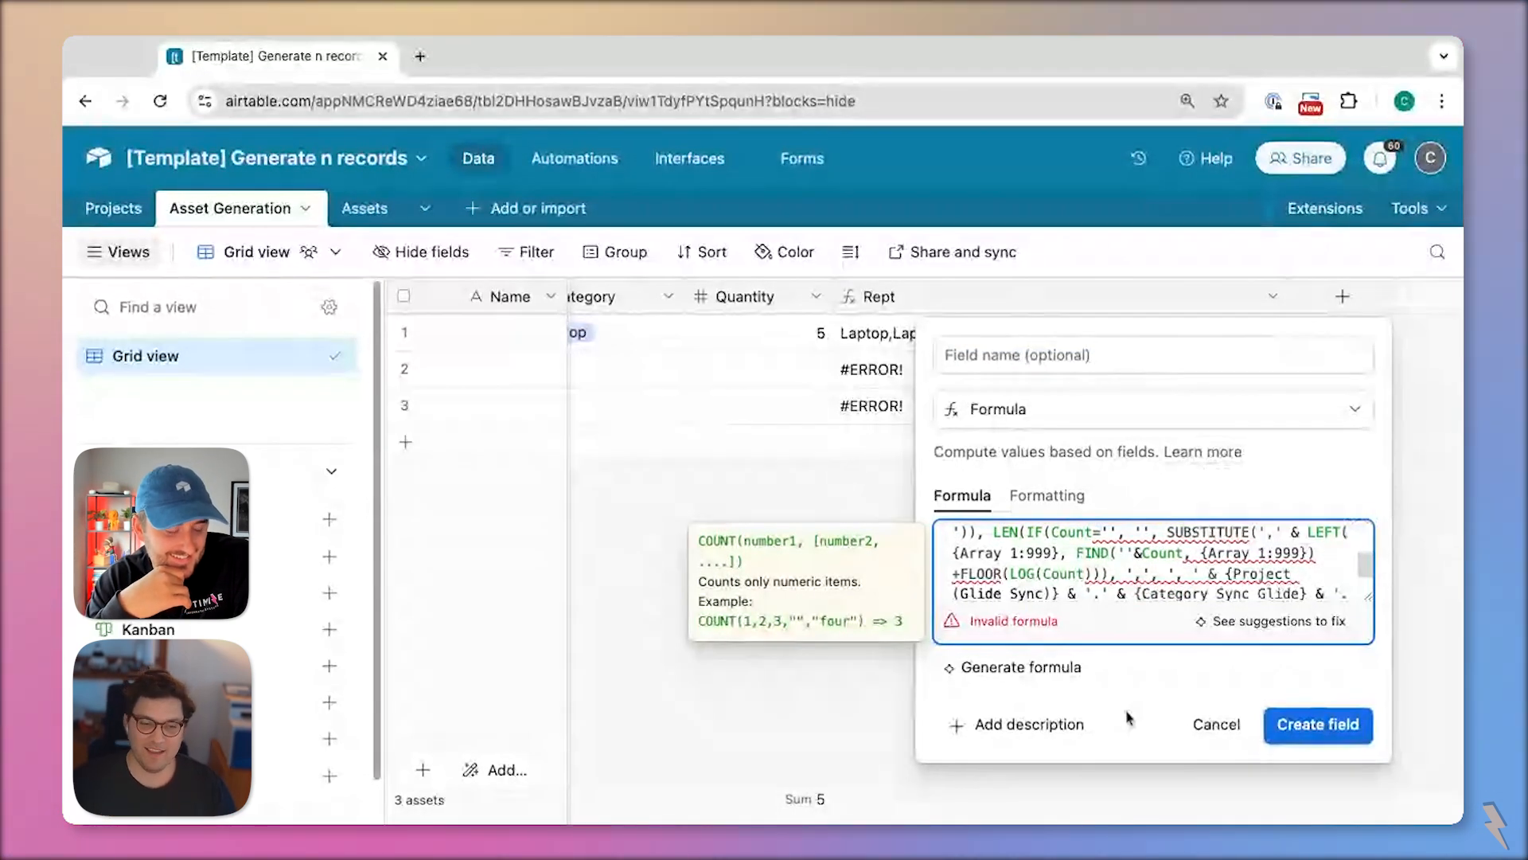
left_click(1210, 723)
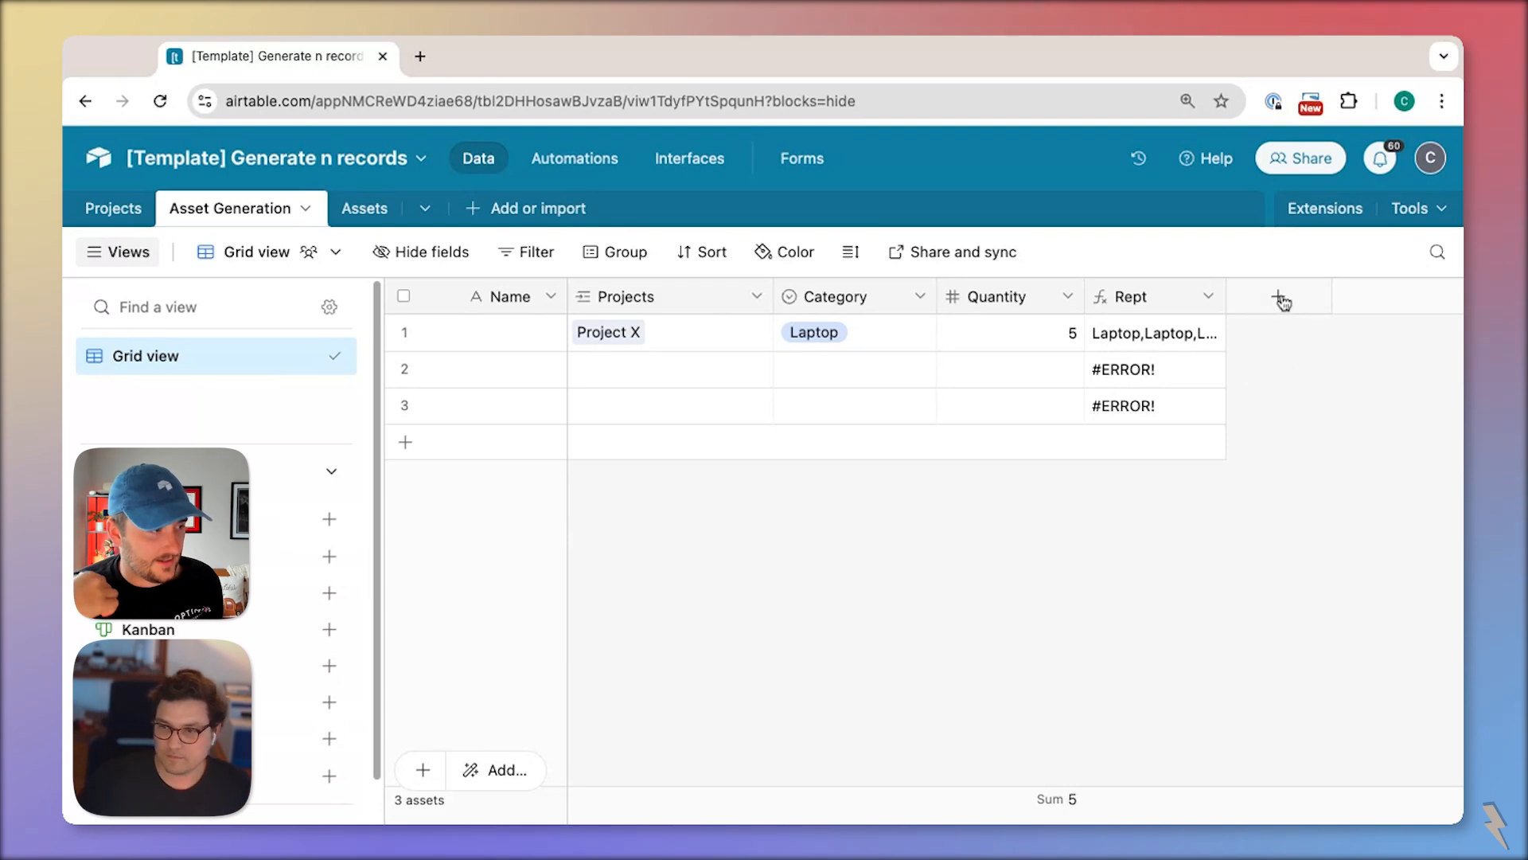
- Delete the Rept formula field from the Asset Generation table
right_click(1111, 301)
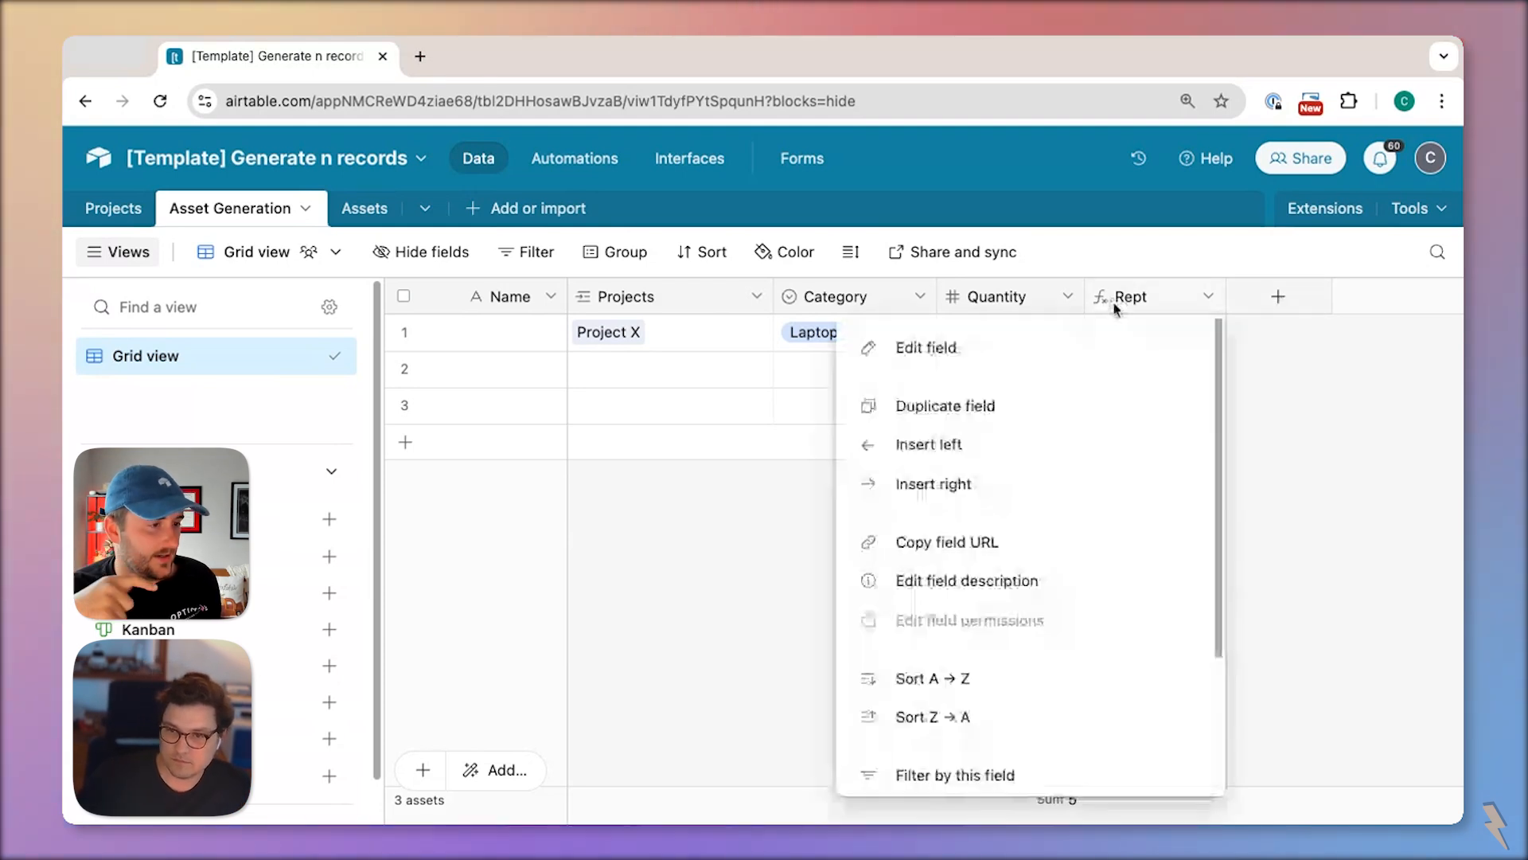
scroll(1034, 733, "down", 3)
left_click(968, 762)
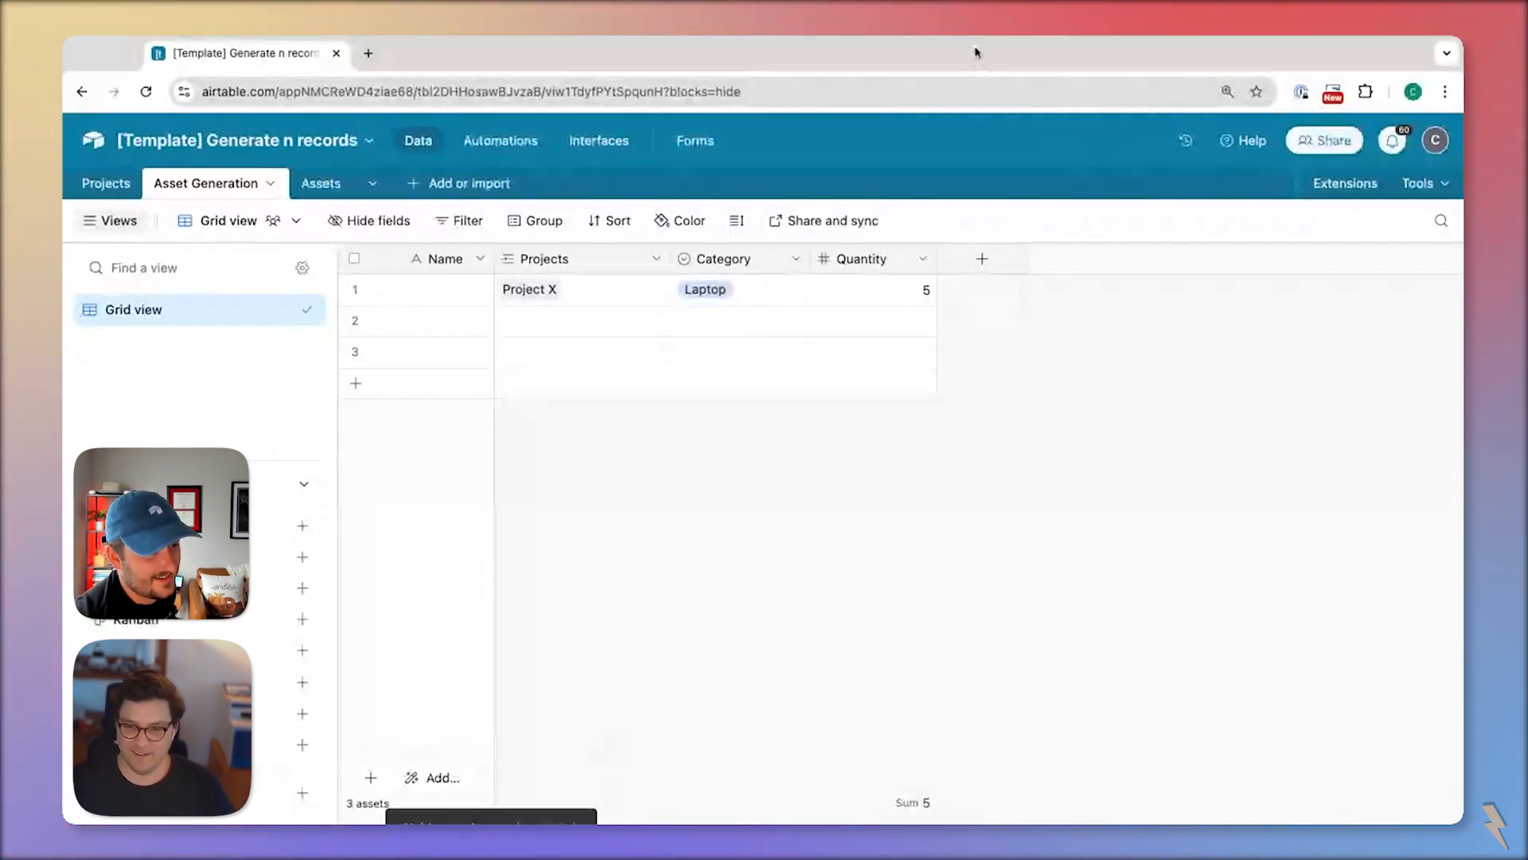
- Add a formula field named Array 1:999 to the Asset Generation table, pasting the quoted comma-separated list of numbers 1 to 999 as its formula
left_click(982, 258)
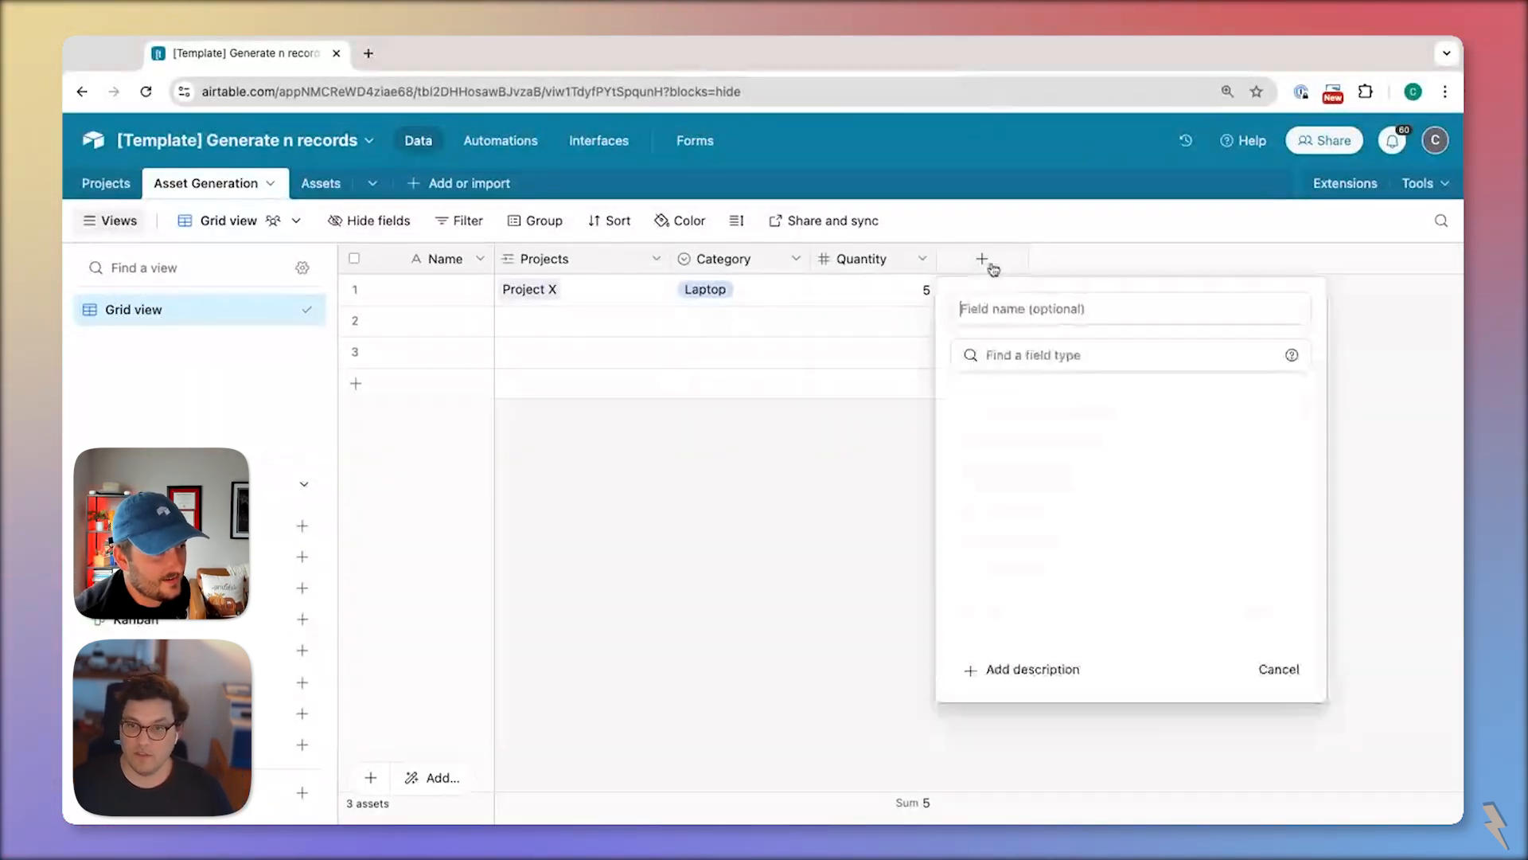
scroll(1095, 477, "down", 10)
scroll(1095, 489, "up", 5)
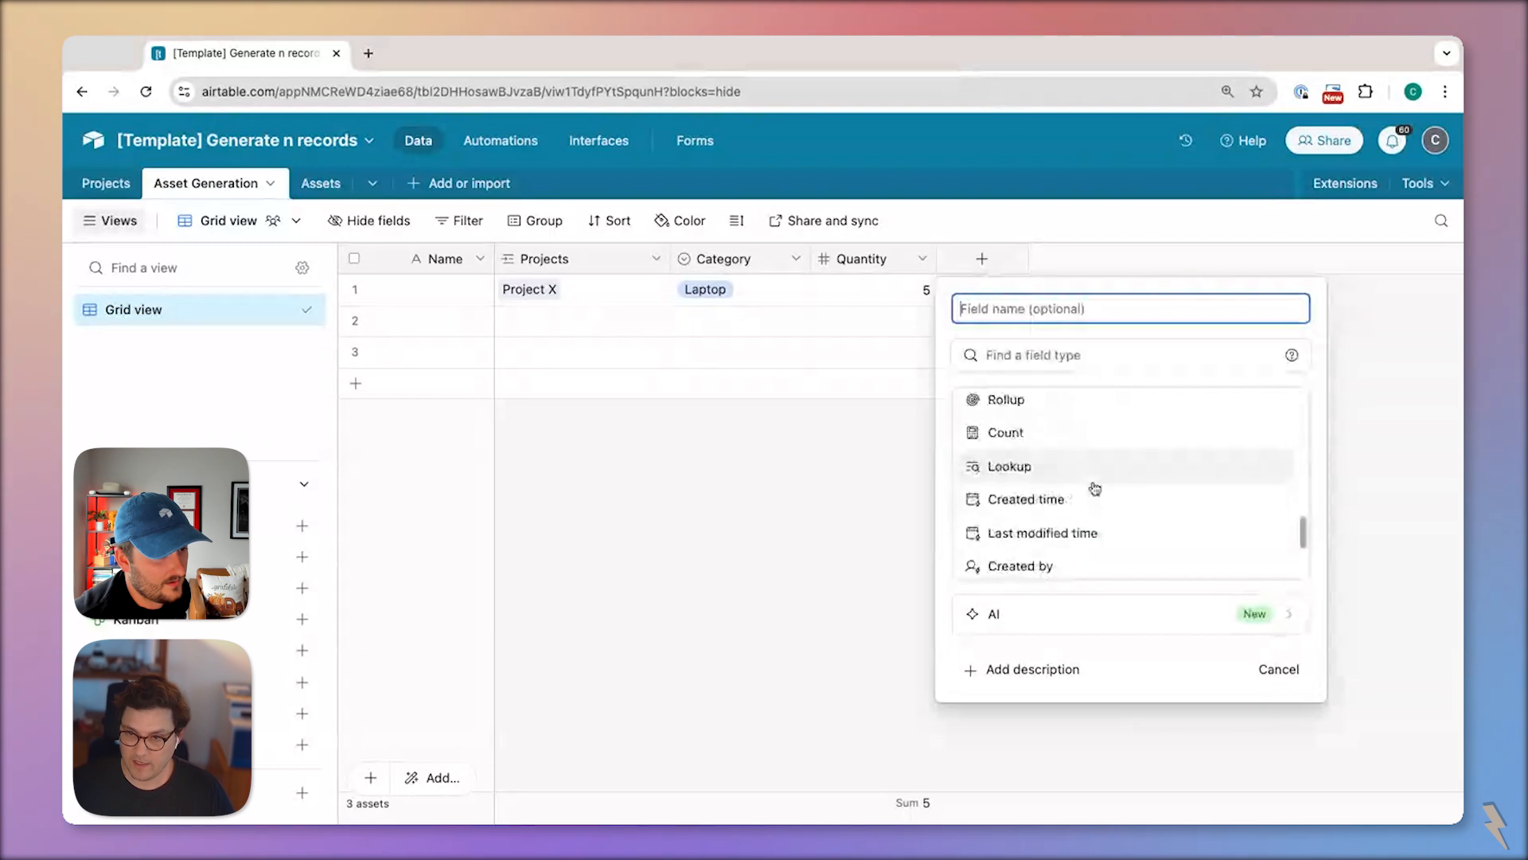
left_click(1028, 455)
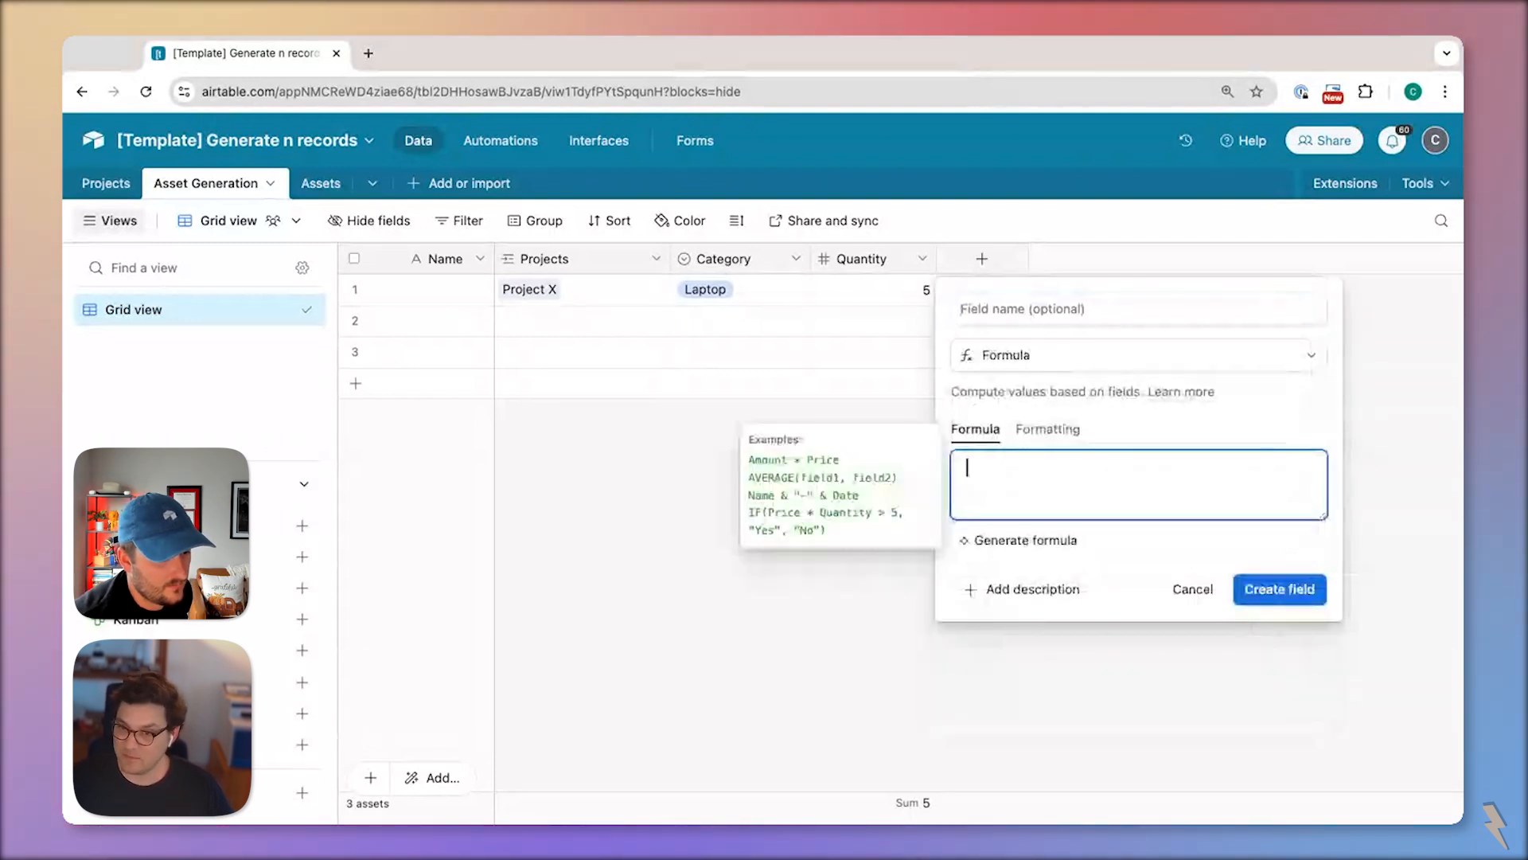
key("ctrl+v")
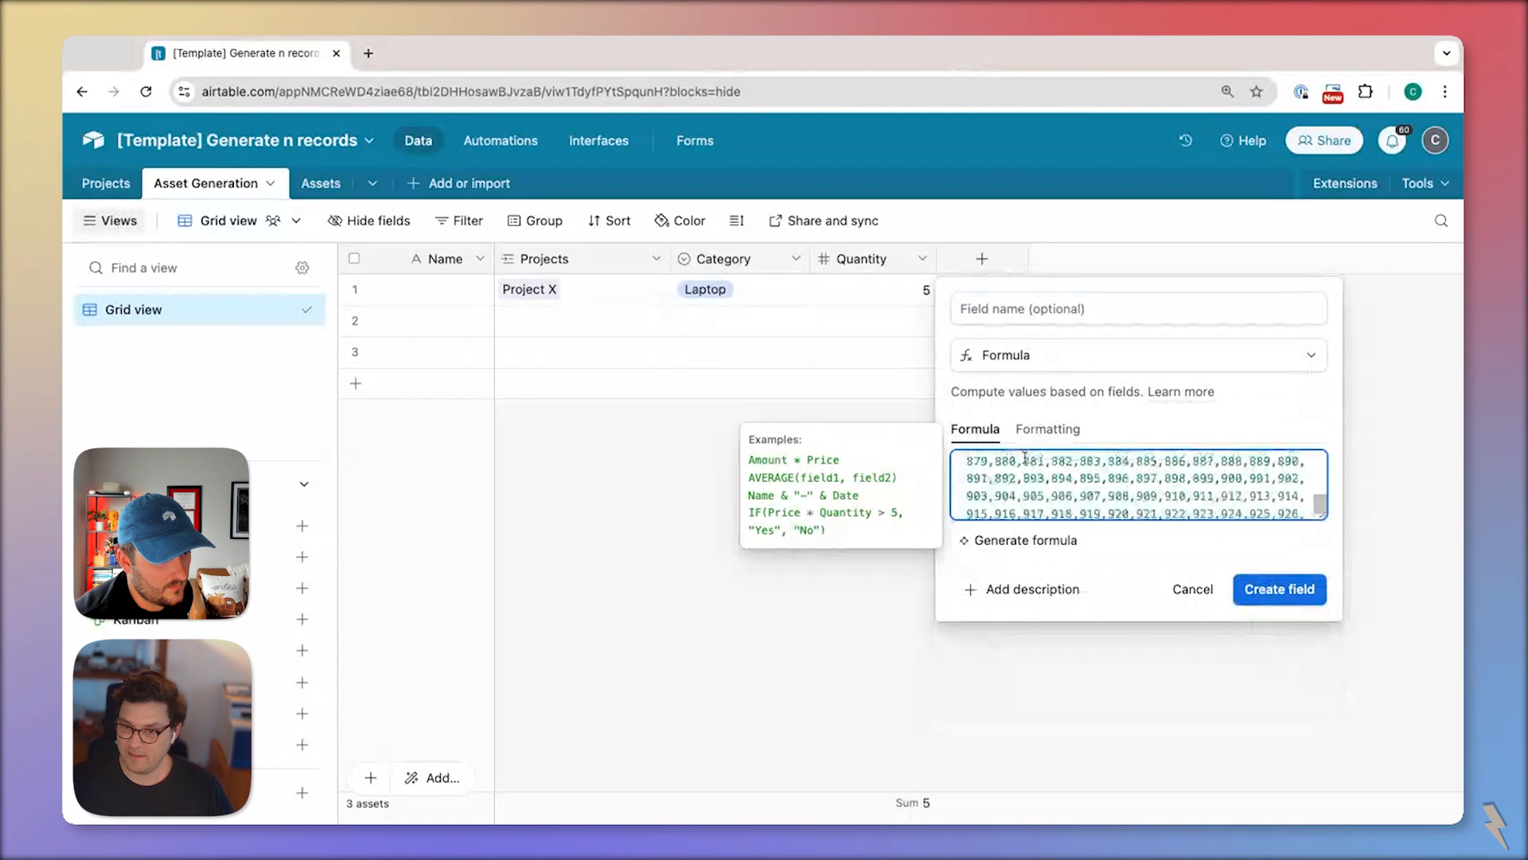
left_click(1017, 310)
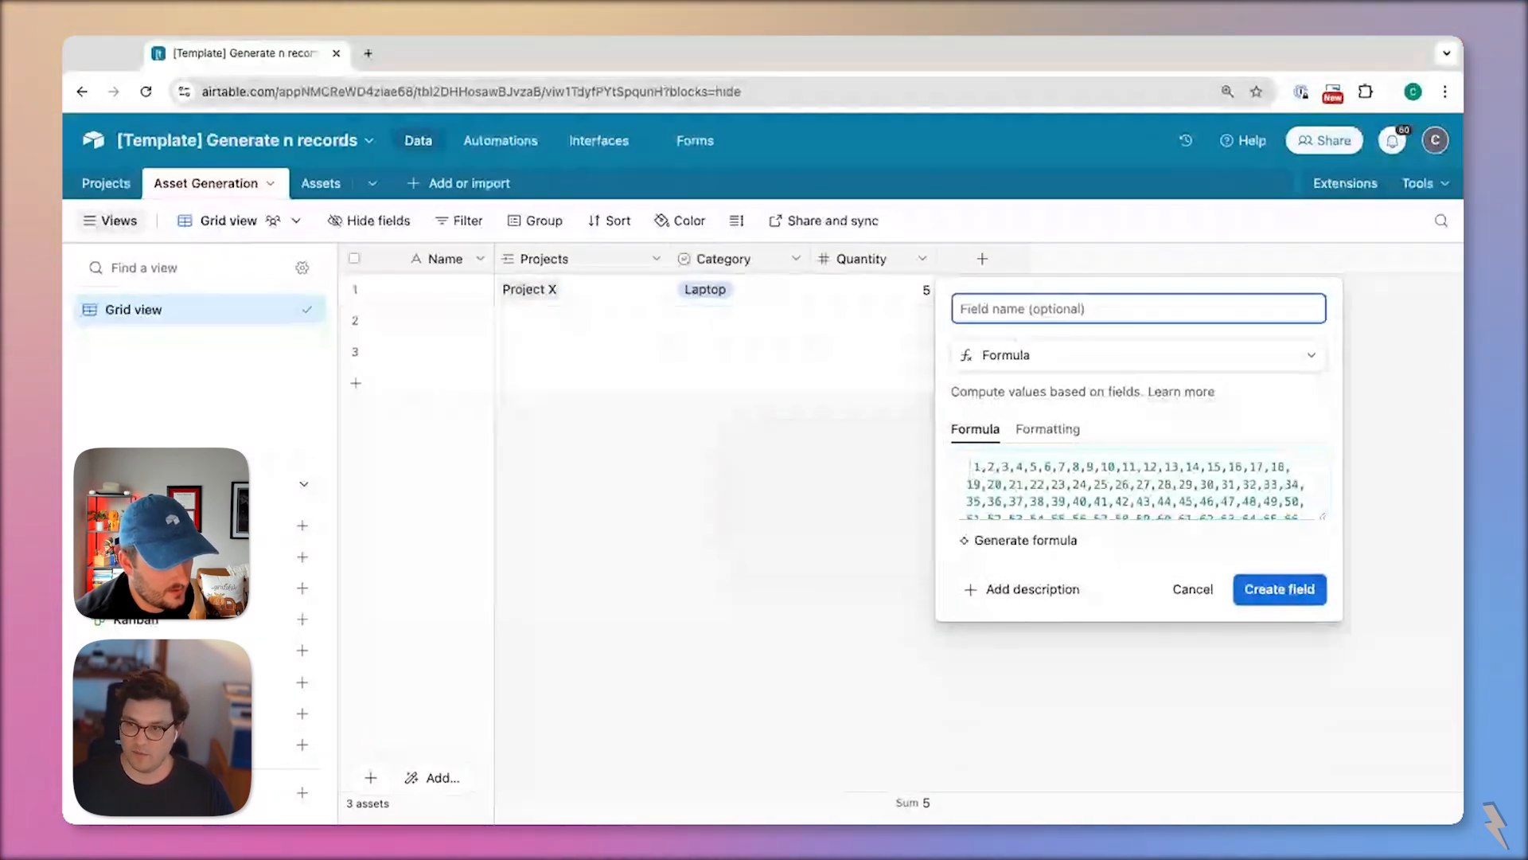
type("Array 1:999")
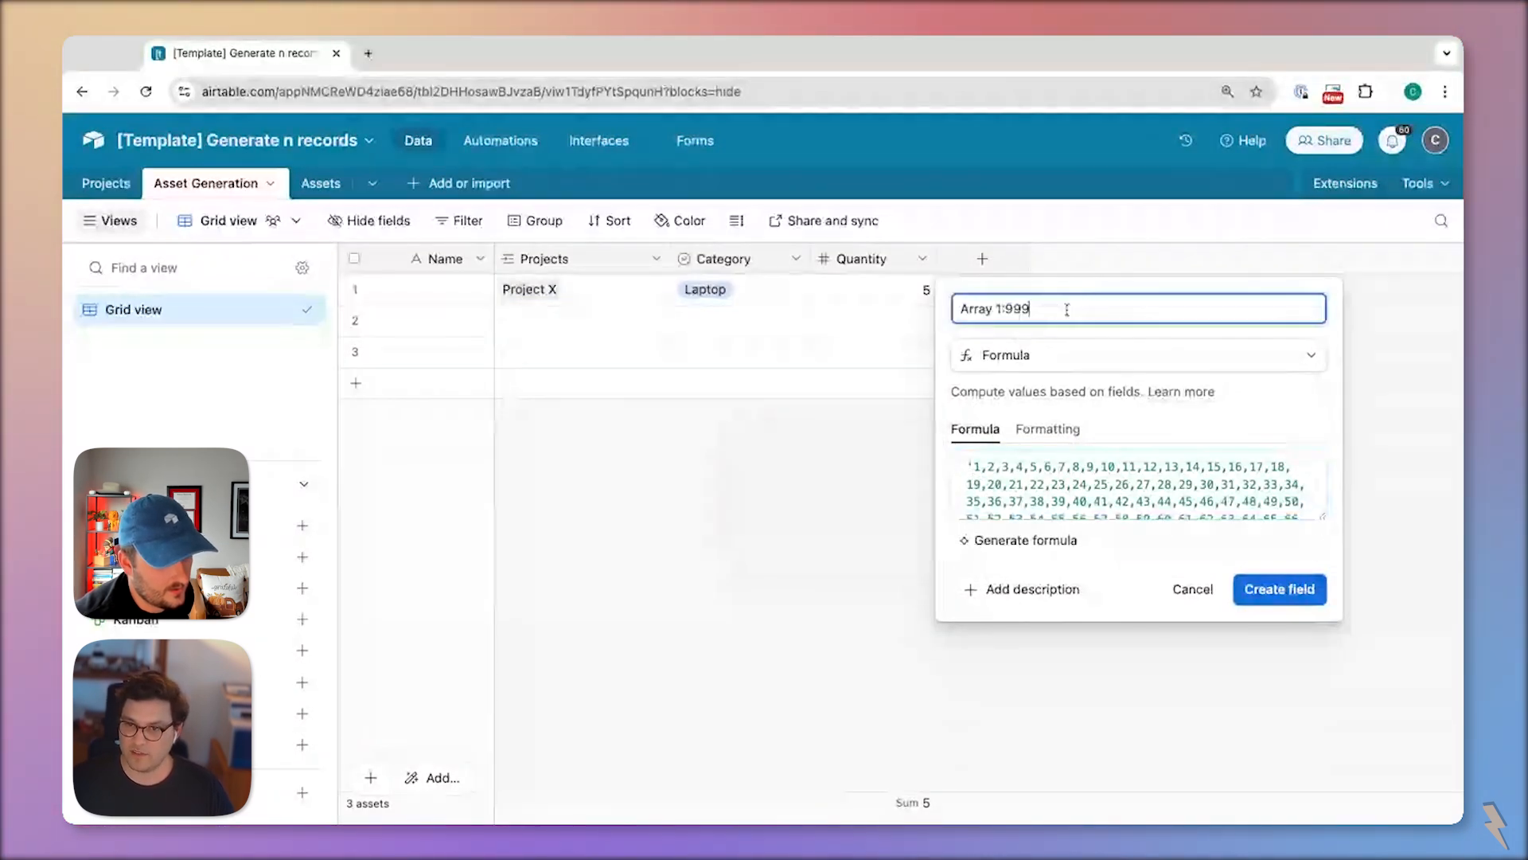
left_click(1285, 591)
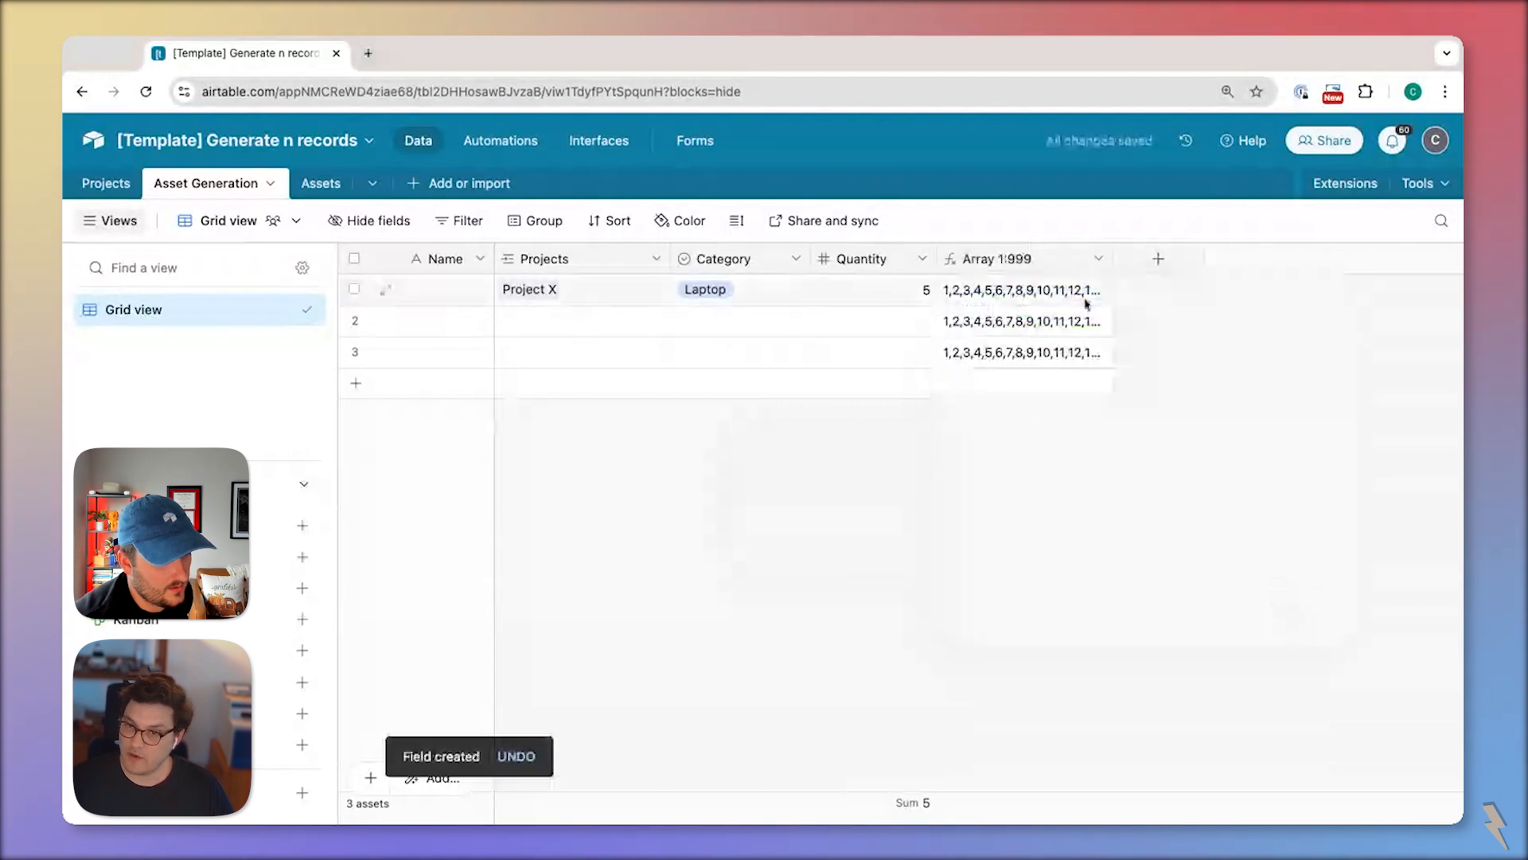
- Expand the third record's Array 1:999 value, read through the number list to its end, and close it
left_click(1067, 352)
left_click(1102, 356)
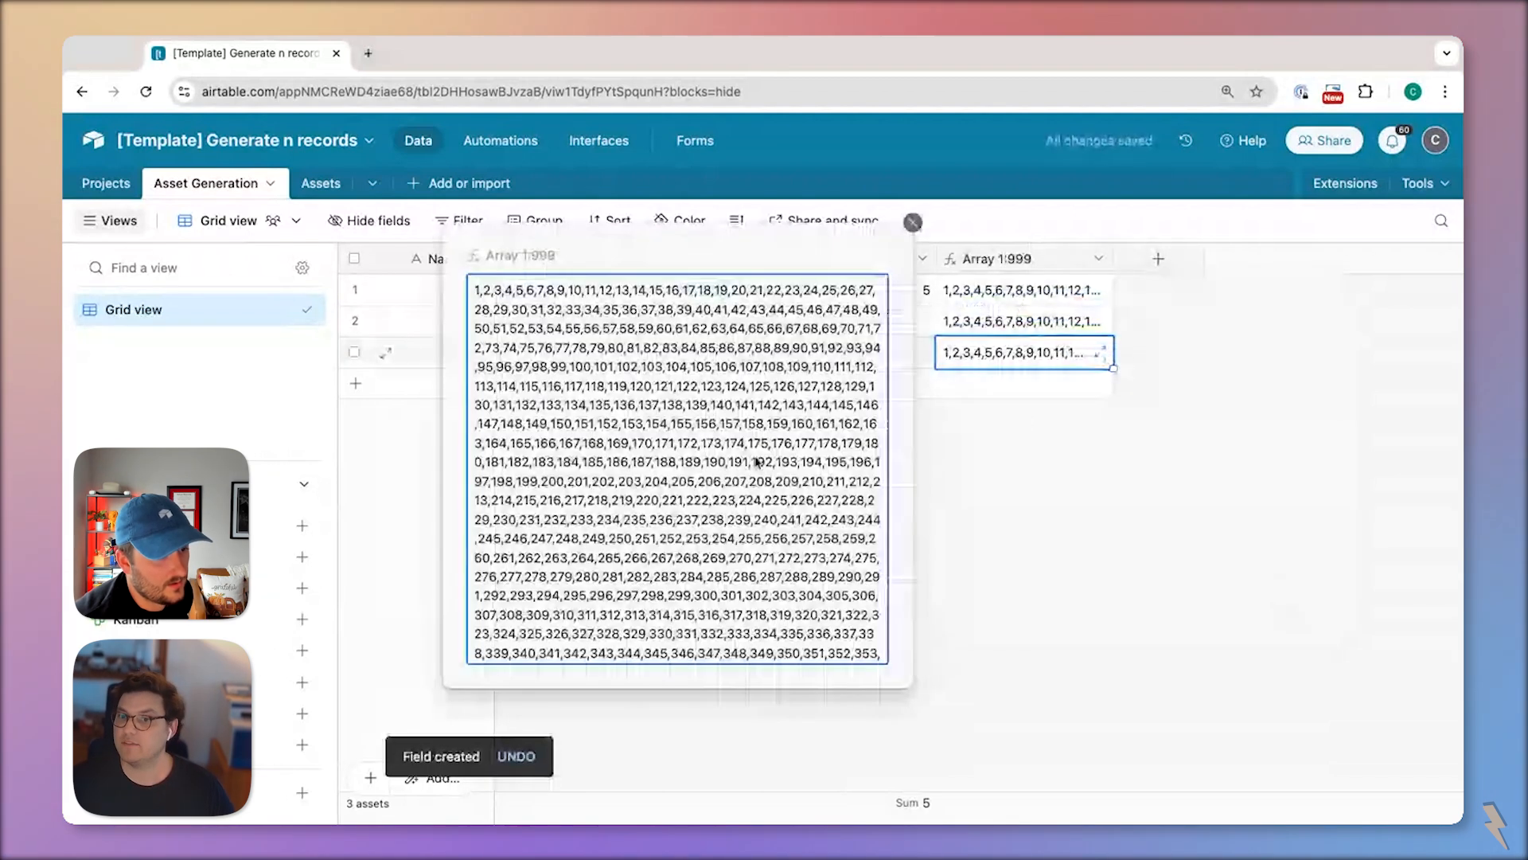
scroll(740, 526, "down", 10)
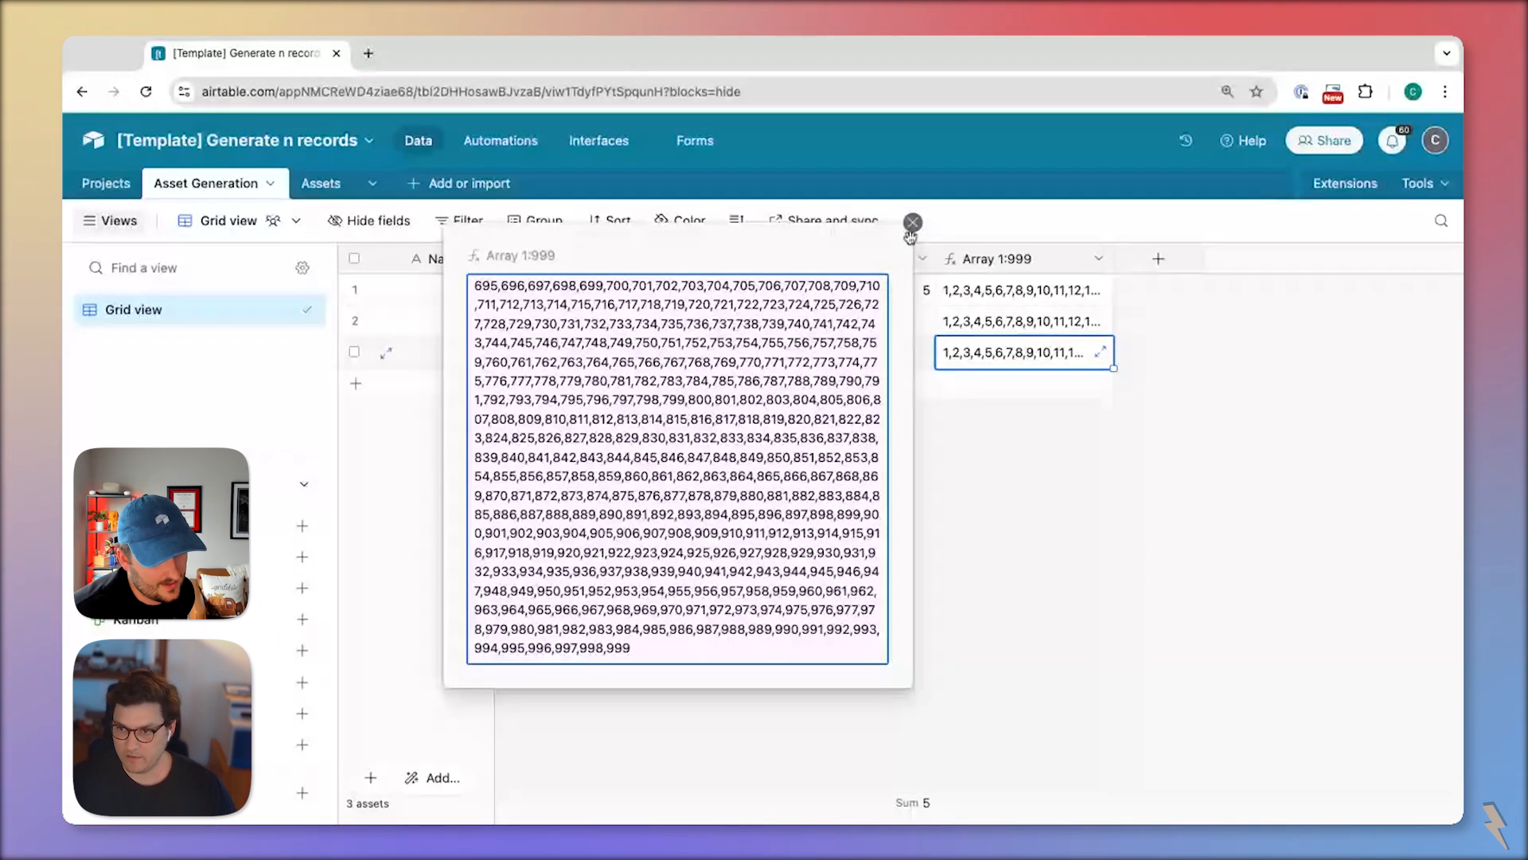
scroll(896, 305, "up", 10)
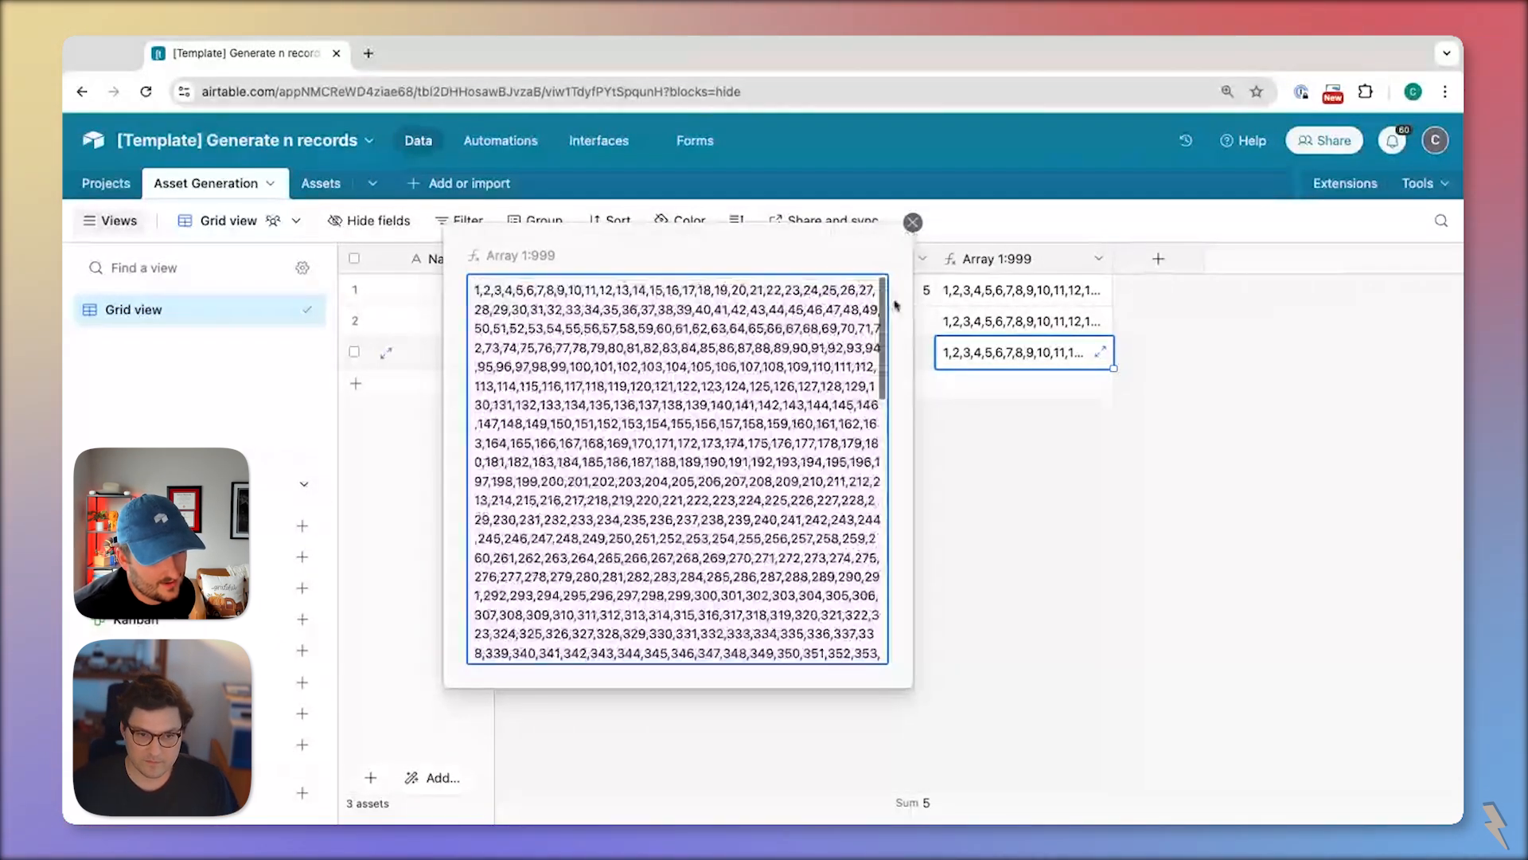
key("Escape")
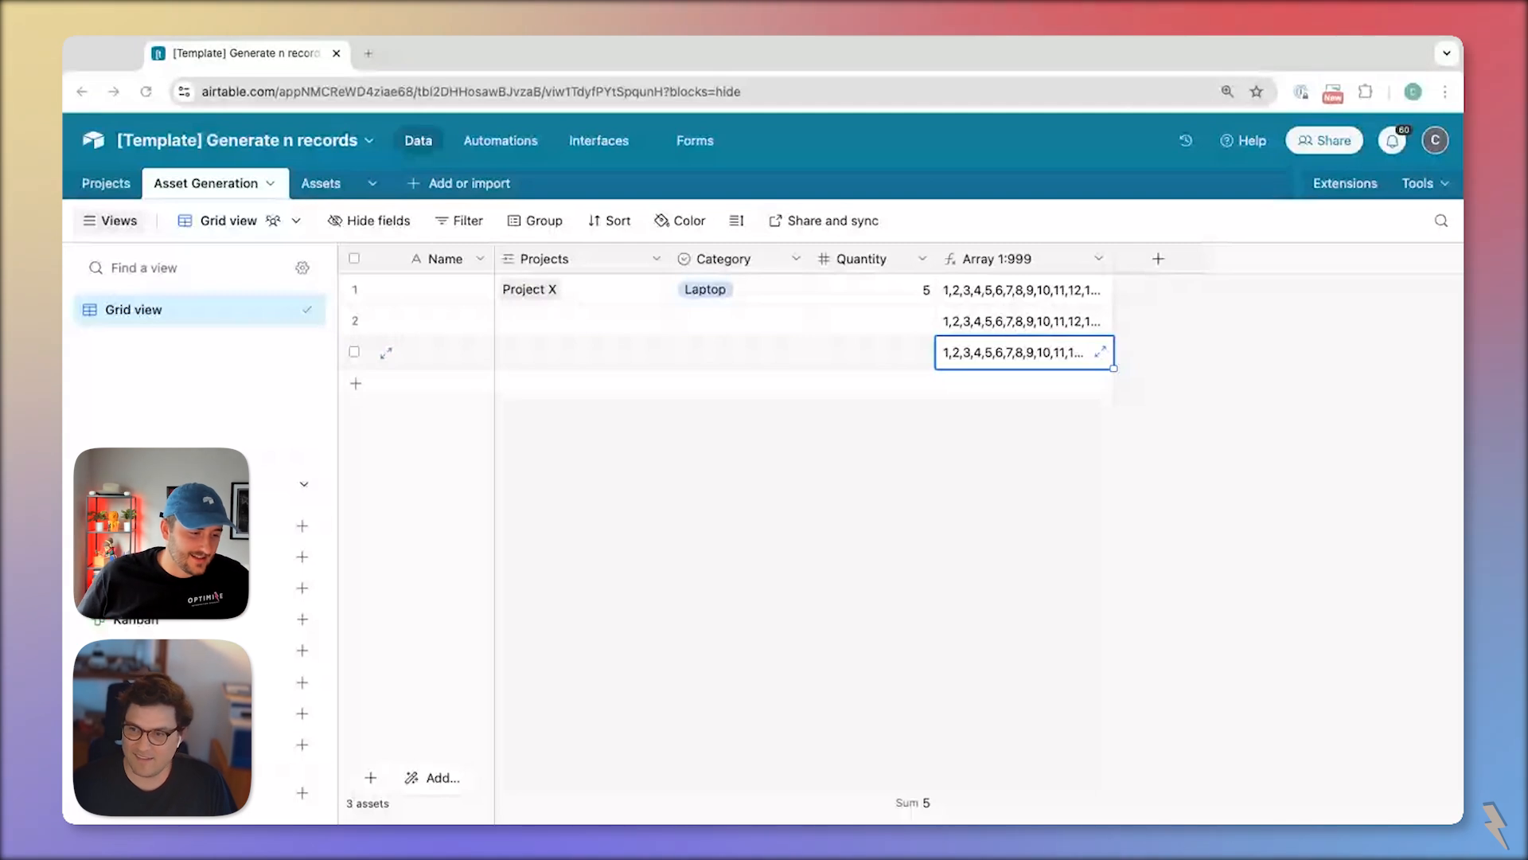
- Draft a new formula field containing IF(Count='', '', SUBSTITUTE(',' & LEFT({Array 1:999}, FIND(''&Count, {Array 1:999})+FLOOR(LOG(Count))), ',', ', ' & {Locker ID} & '.'))
left_click(1158, 259)
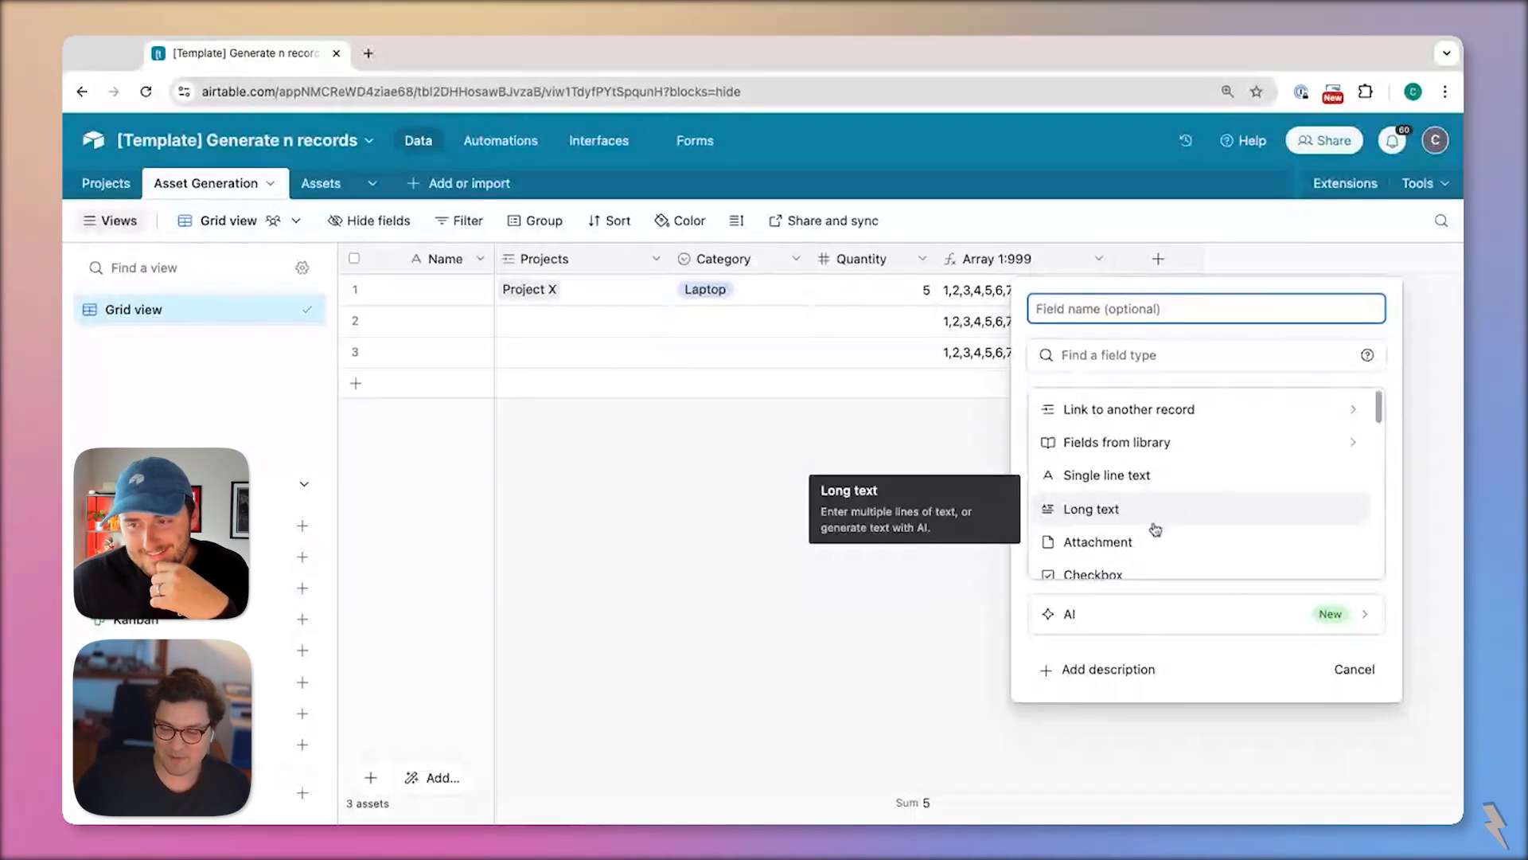
scroll(1152, 529, "down", 10)
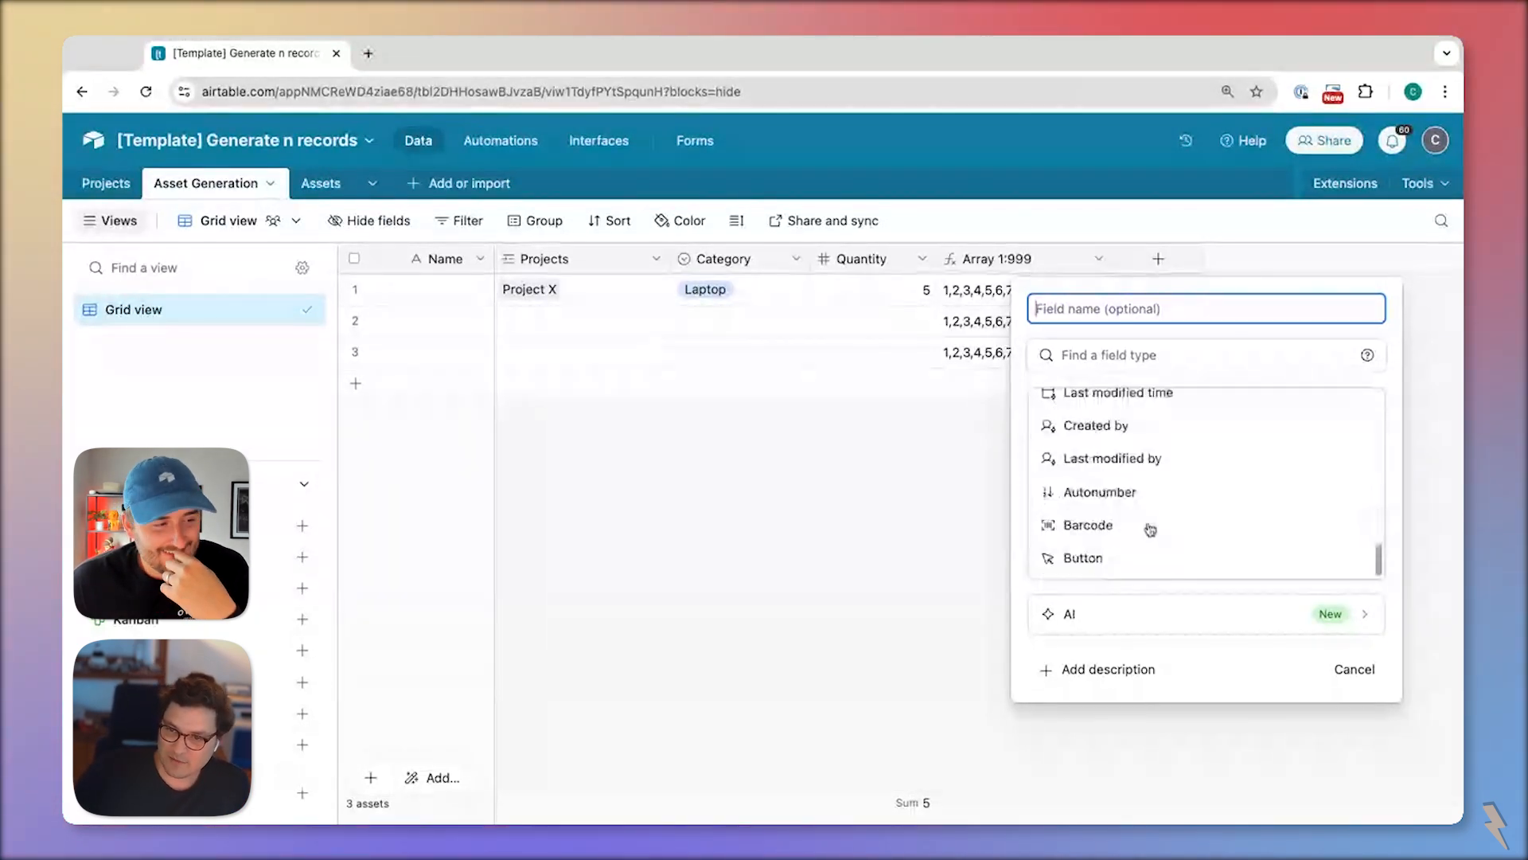
scroll(1146, 527, "up", 5)
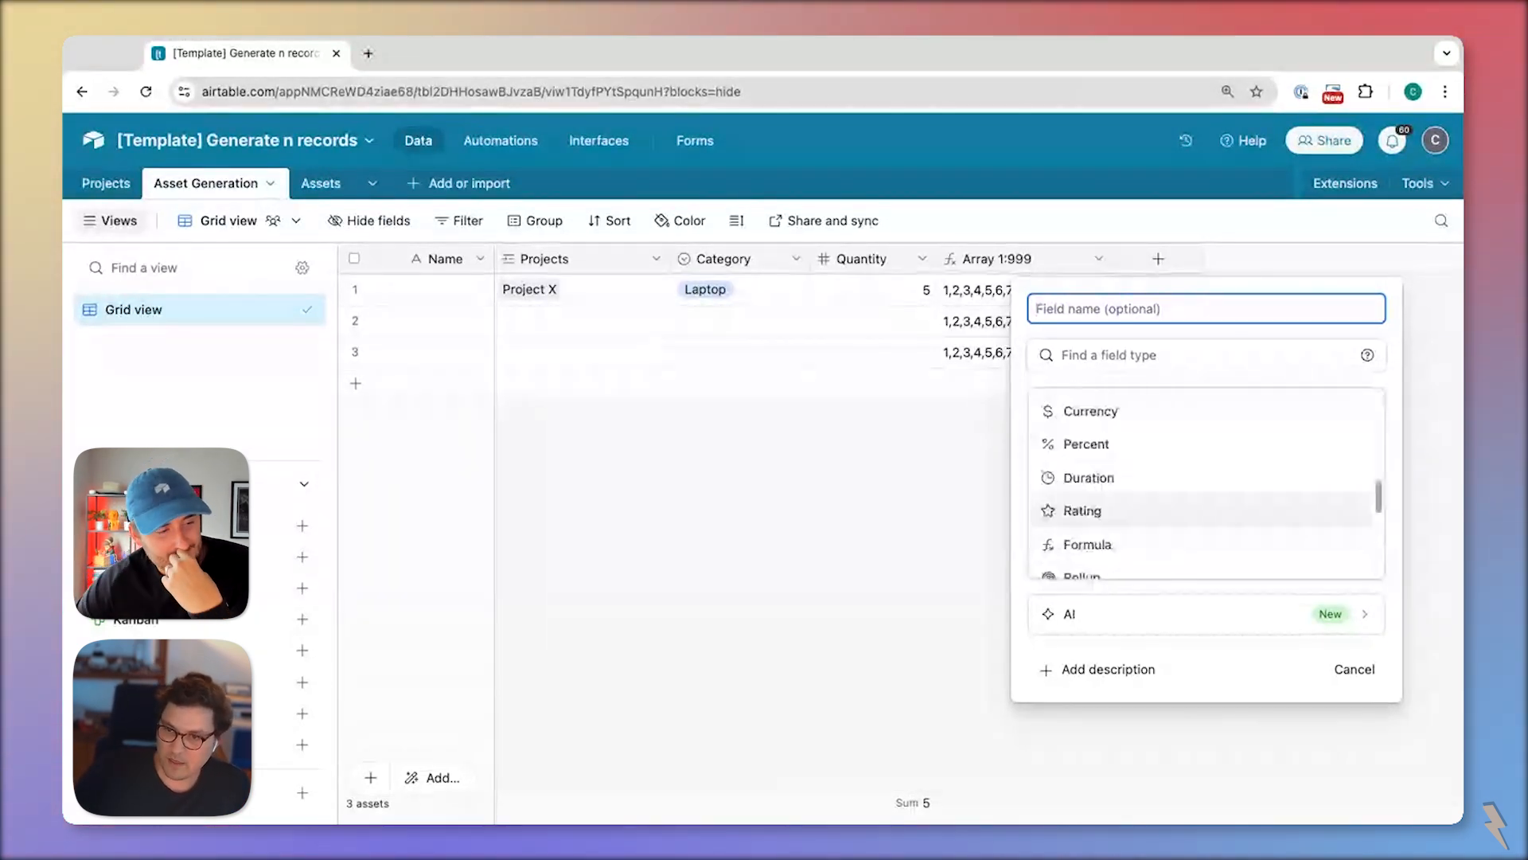
left_click(1101, 549)
left_click(1091, 463)
type("IF(Count='', '', SUBSTITUTE(',' & LEFT({Array 1:999}, FIND(','&Count, {Array 1:999})+FLOOR(LOG(Count))), ',', ', ' & {Locker ID} & '.'))")
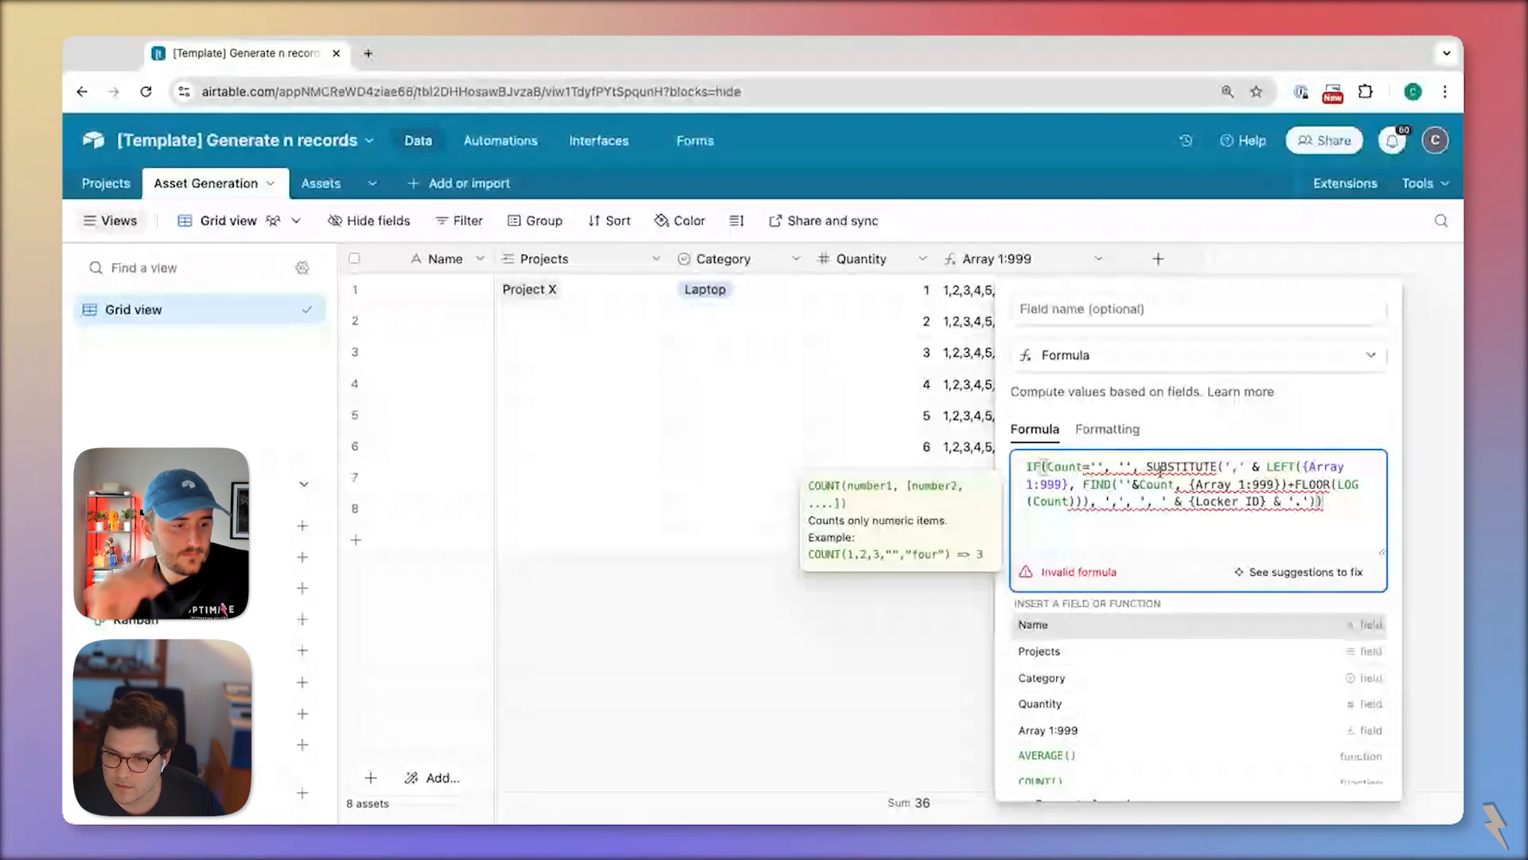
- Replace the {Locker ID} reference in the draft formula with the Category field
left_click(1161, 470)
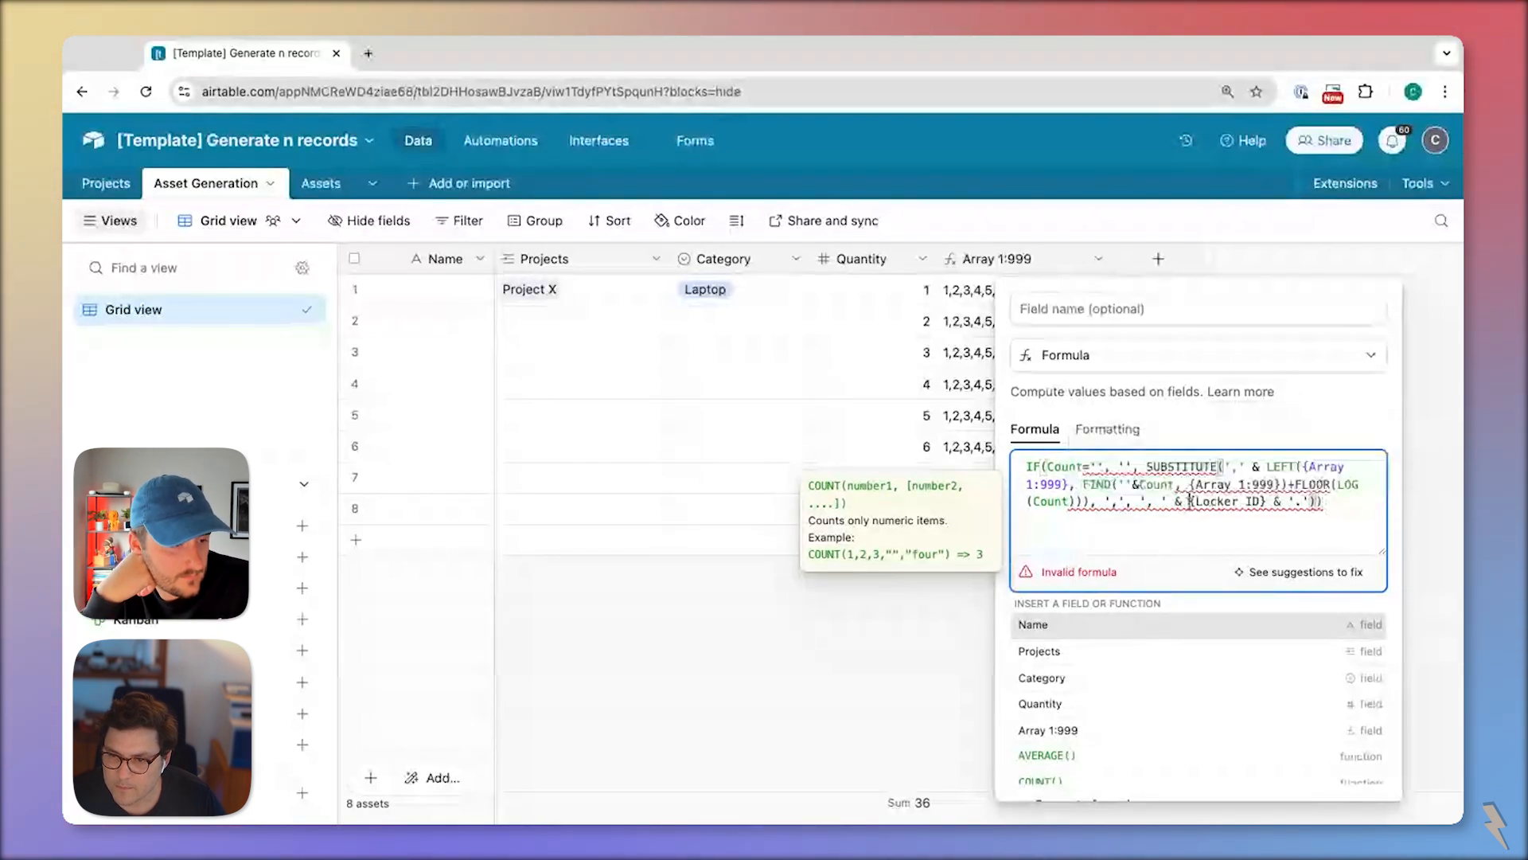
left_click_drag(1190, 500, 1268, 501)
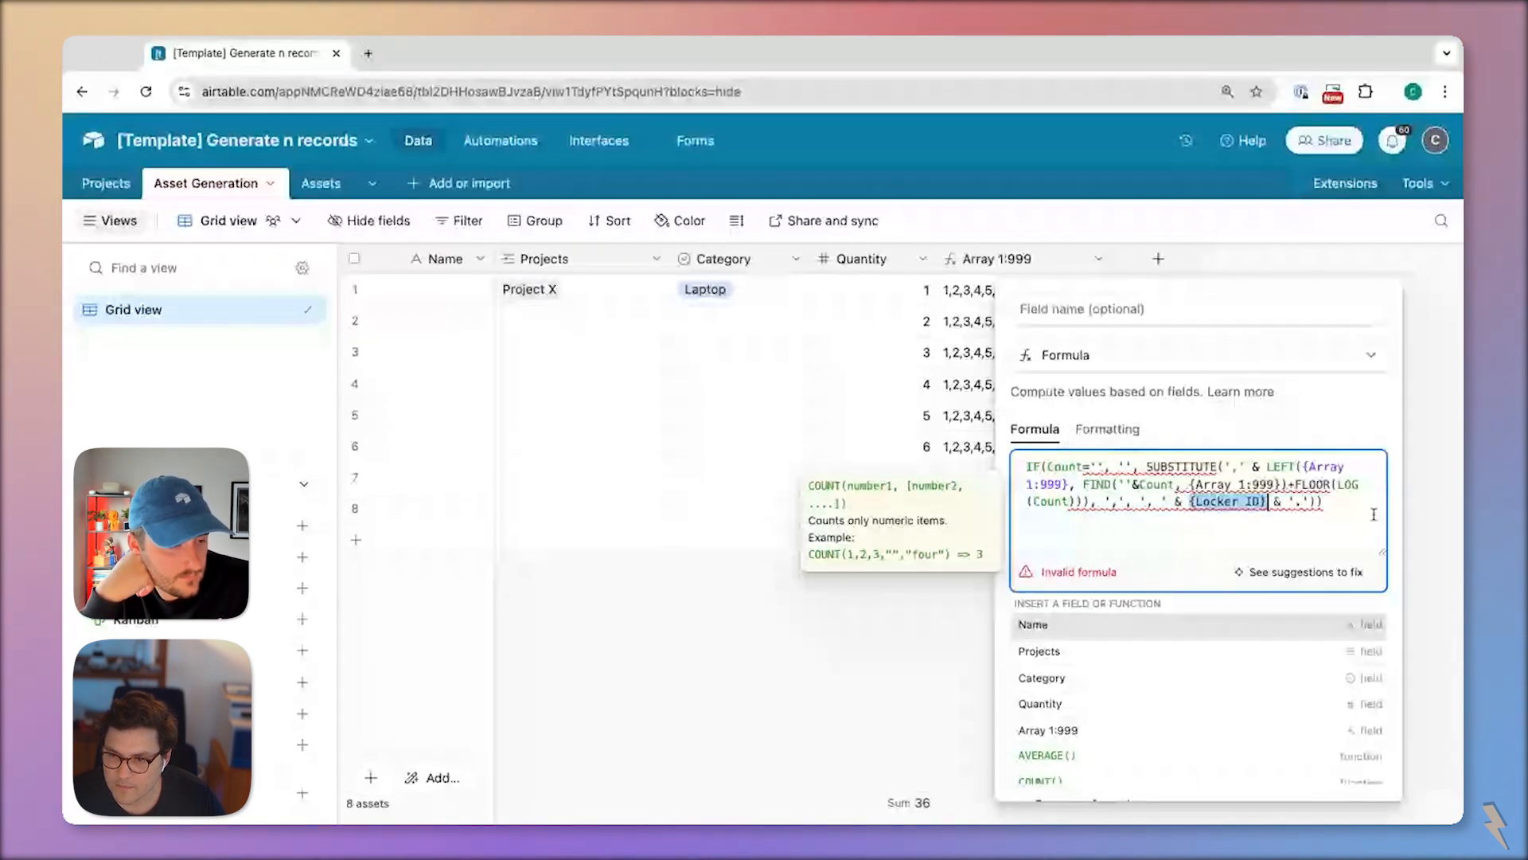
type("categ")
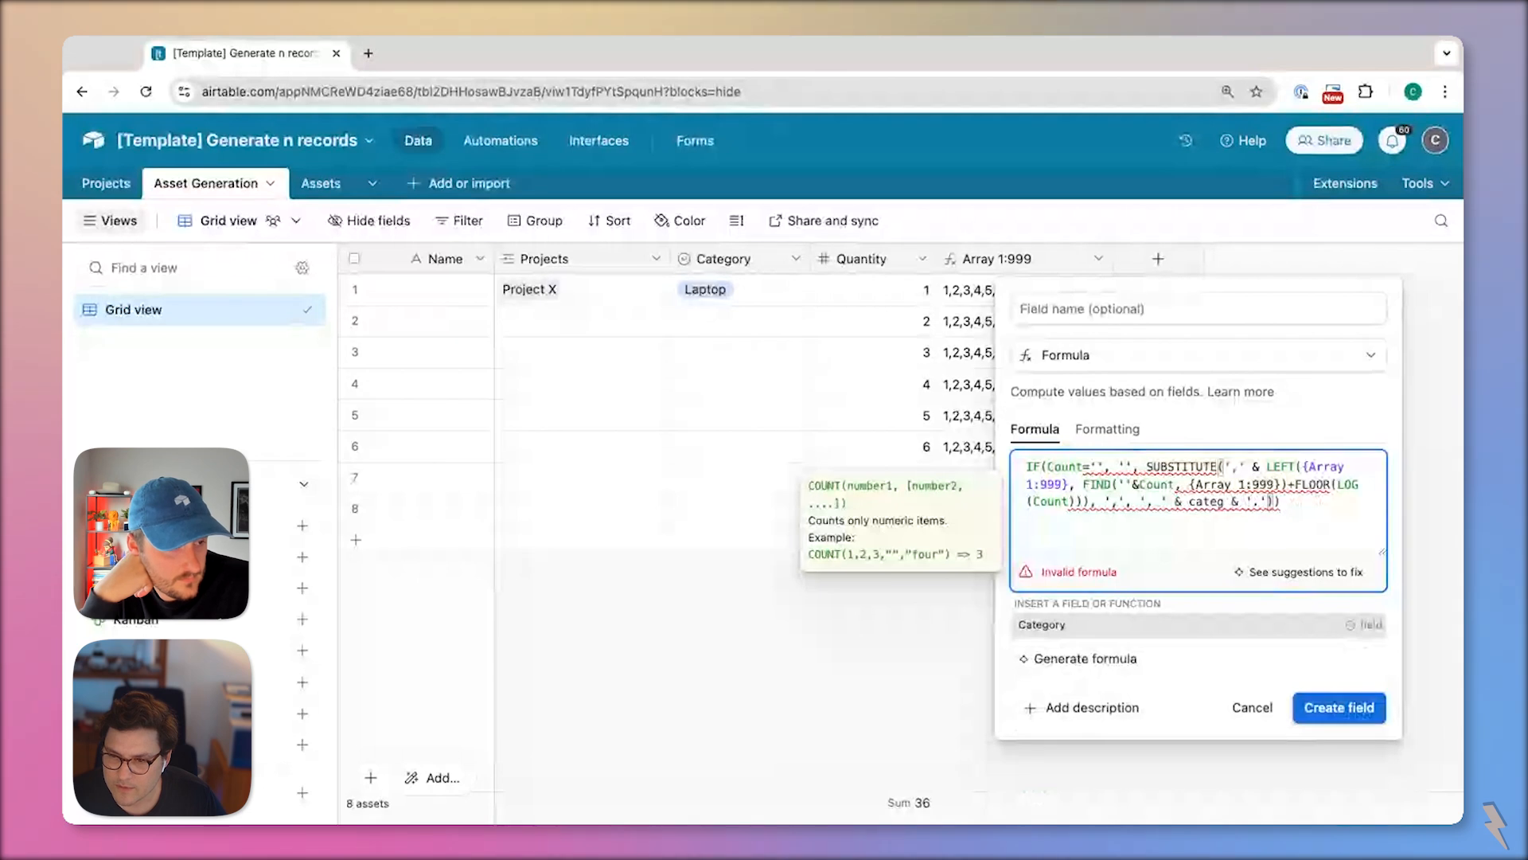
key("Tab")
- Replace all three Count references in the draft formula with the Quantity field and create the field without a custom name
left_click(1065, 468)
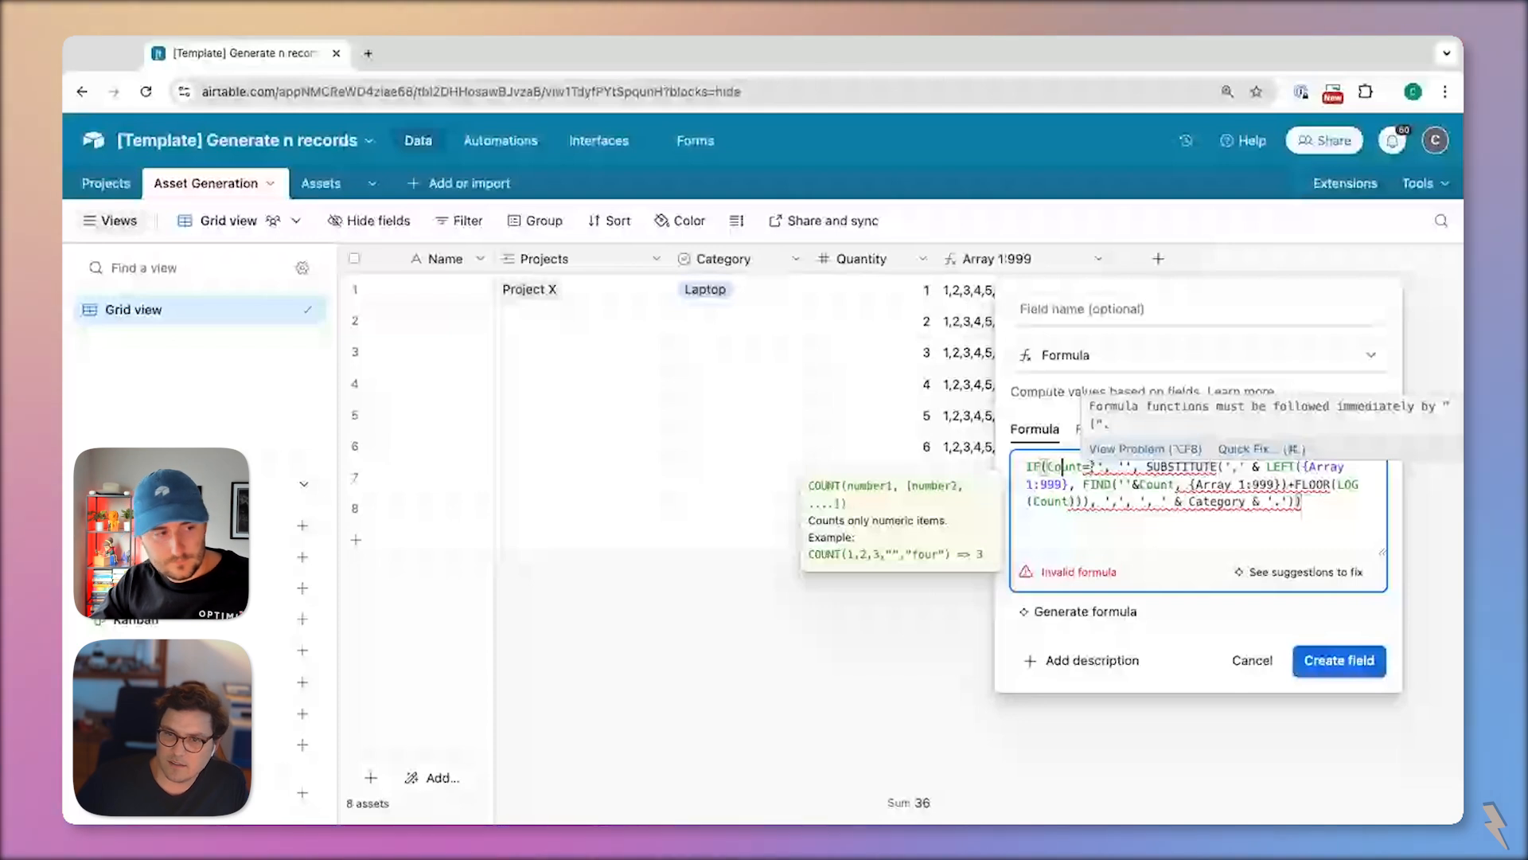
double_click(1063, 468)
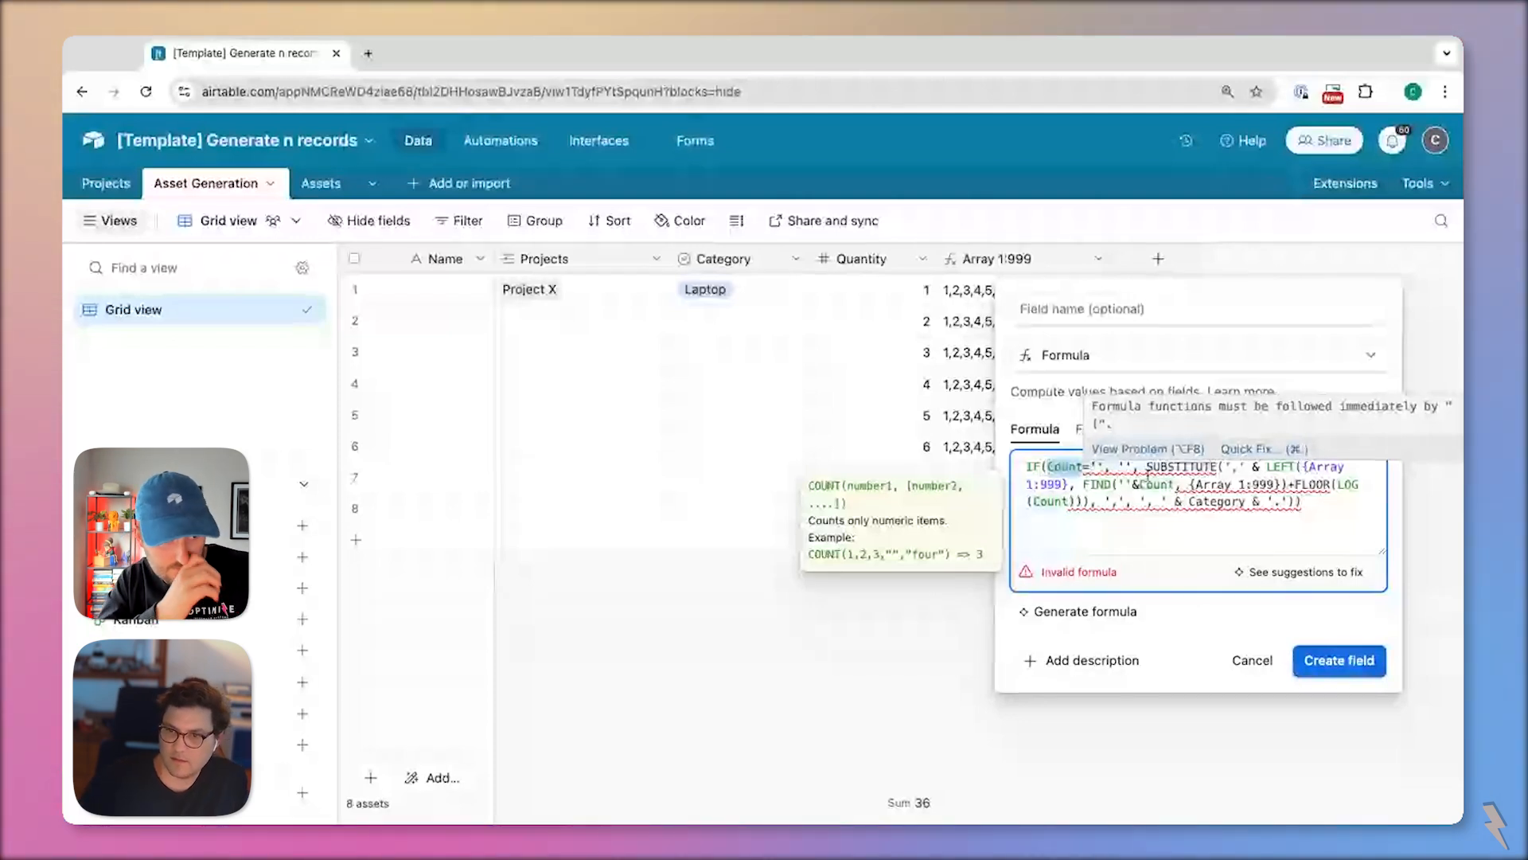
type("Quantity")
double_click(1204, 484)
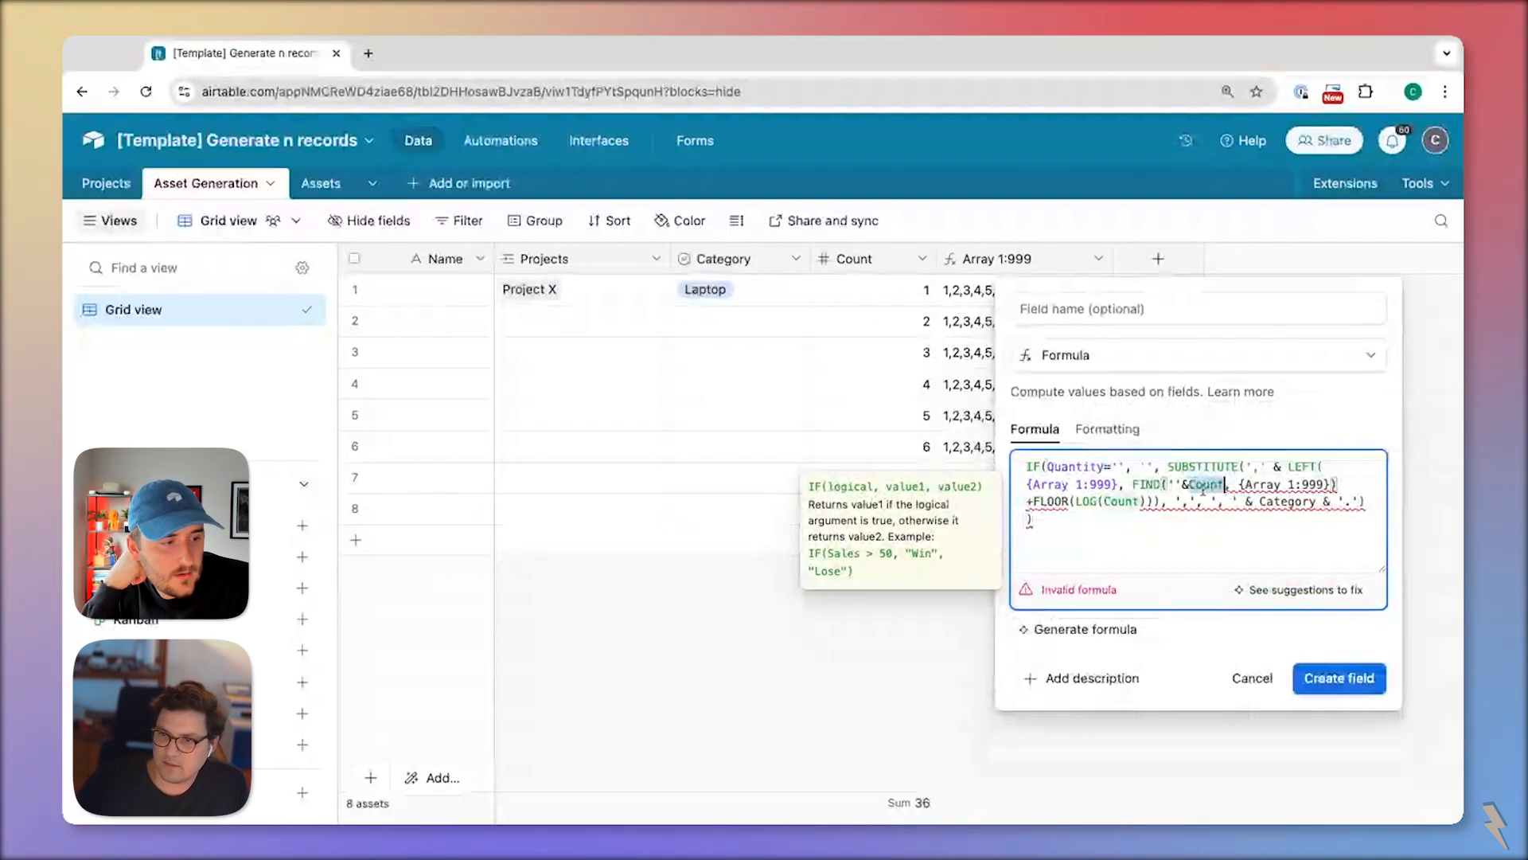
type("Quantity")
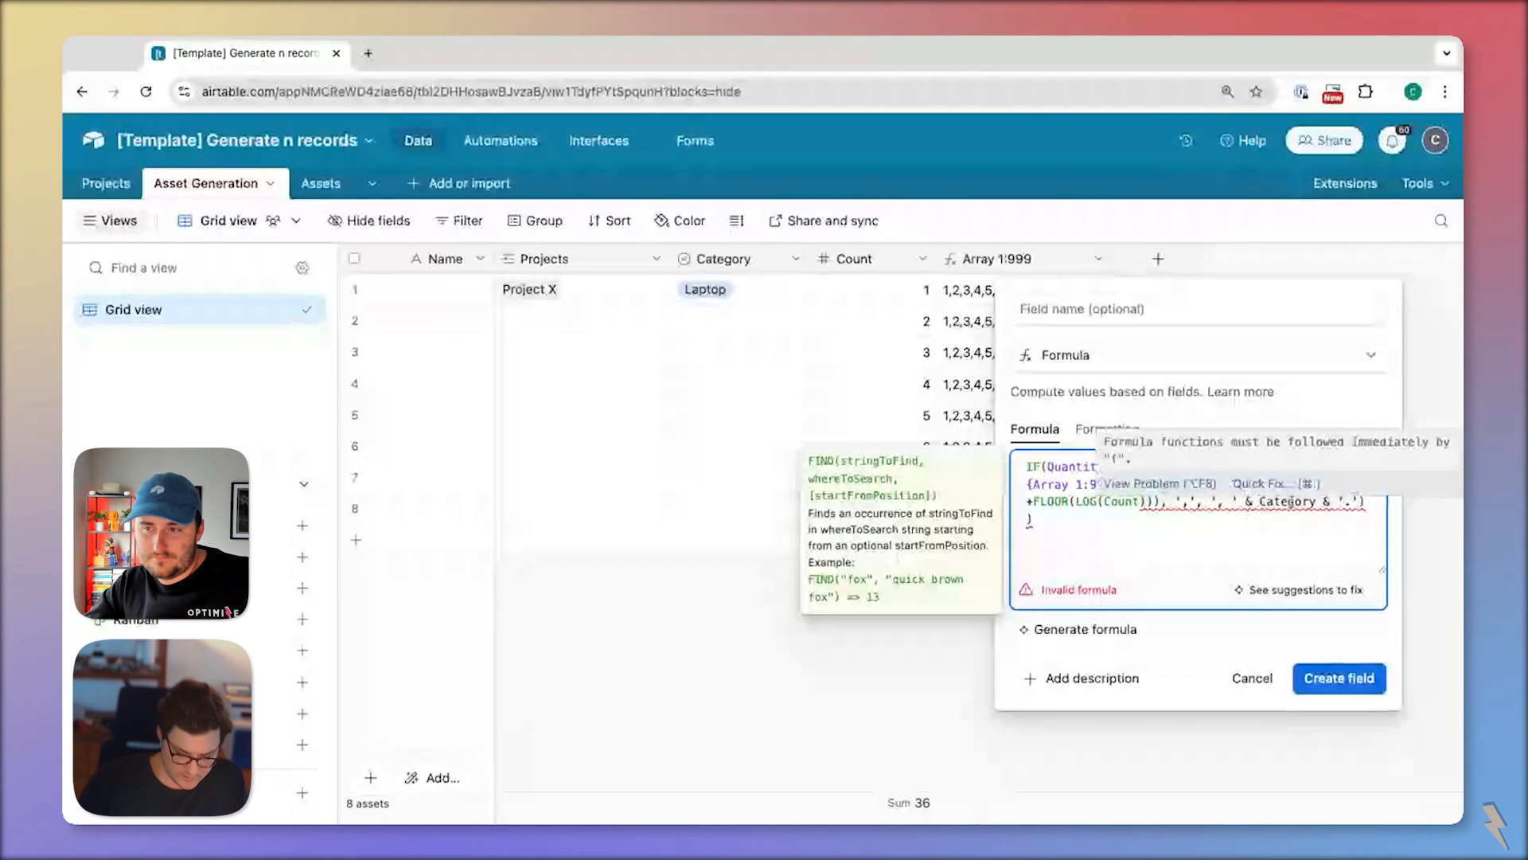
double_click(1287, 501)
double_click(1133, 502)
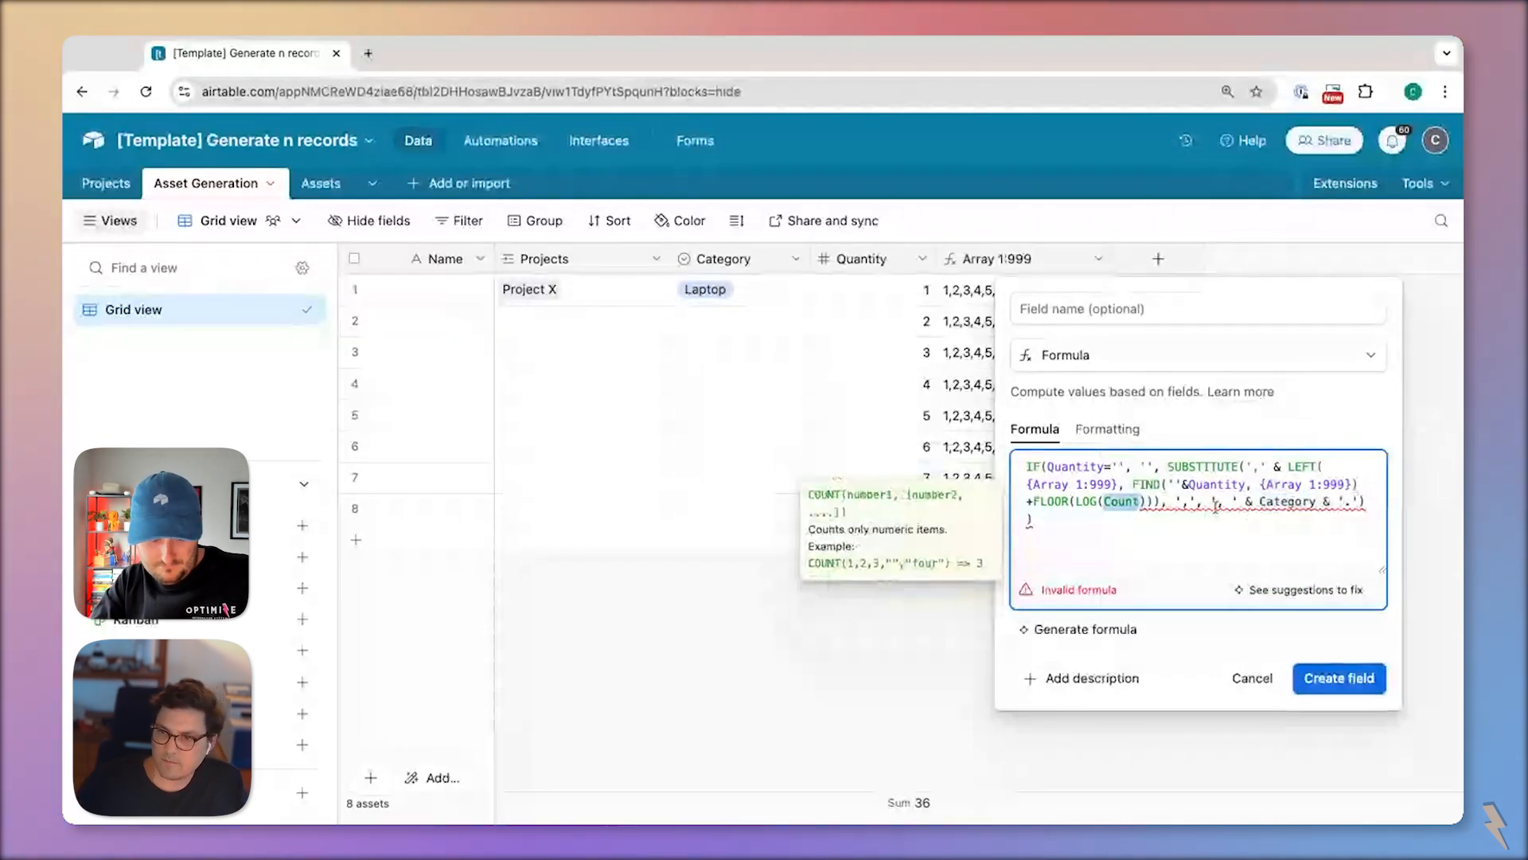
type("quant")
left_click(1345, 643)
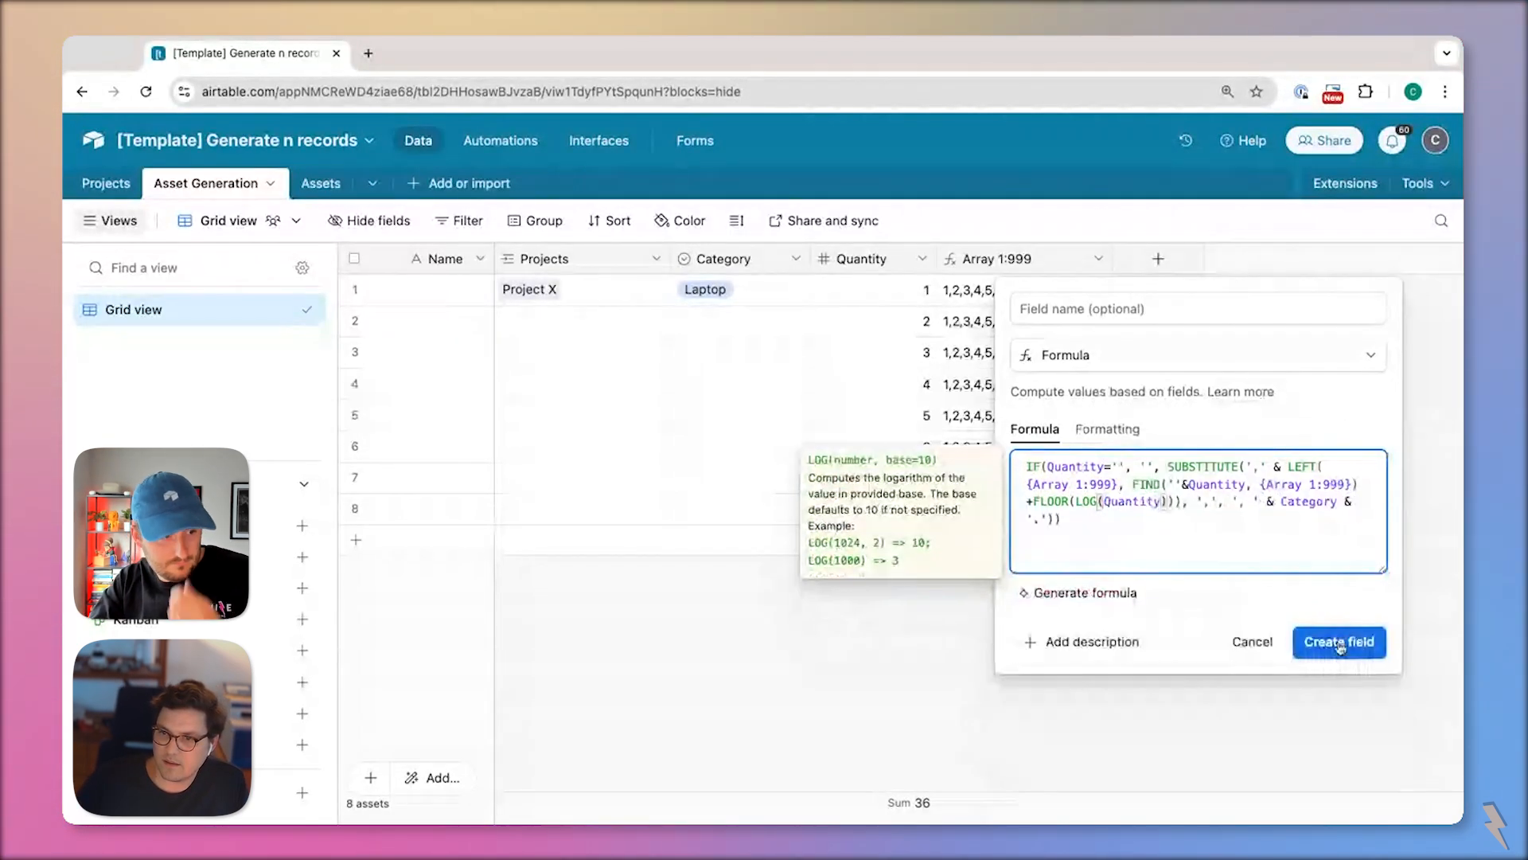
left_click(1344, 643)
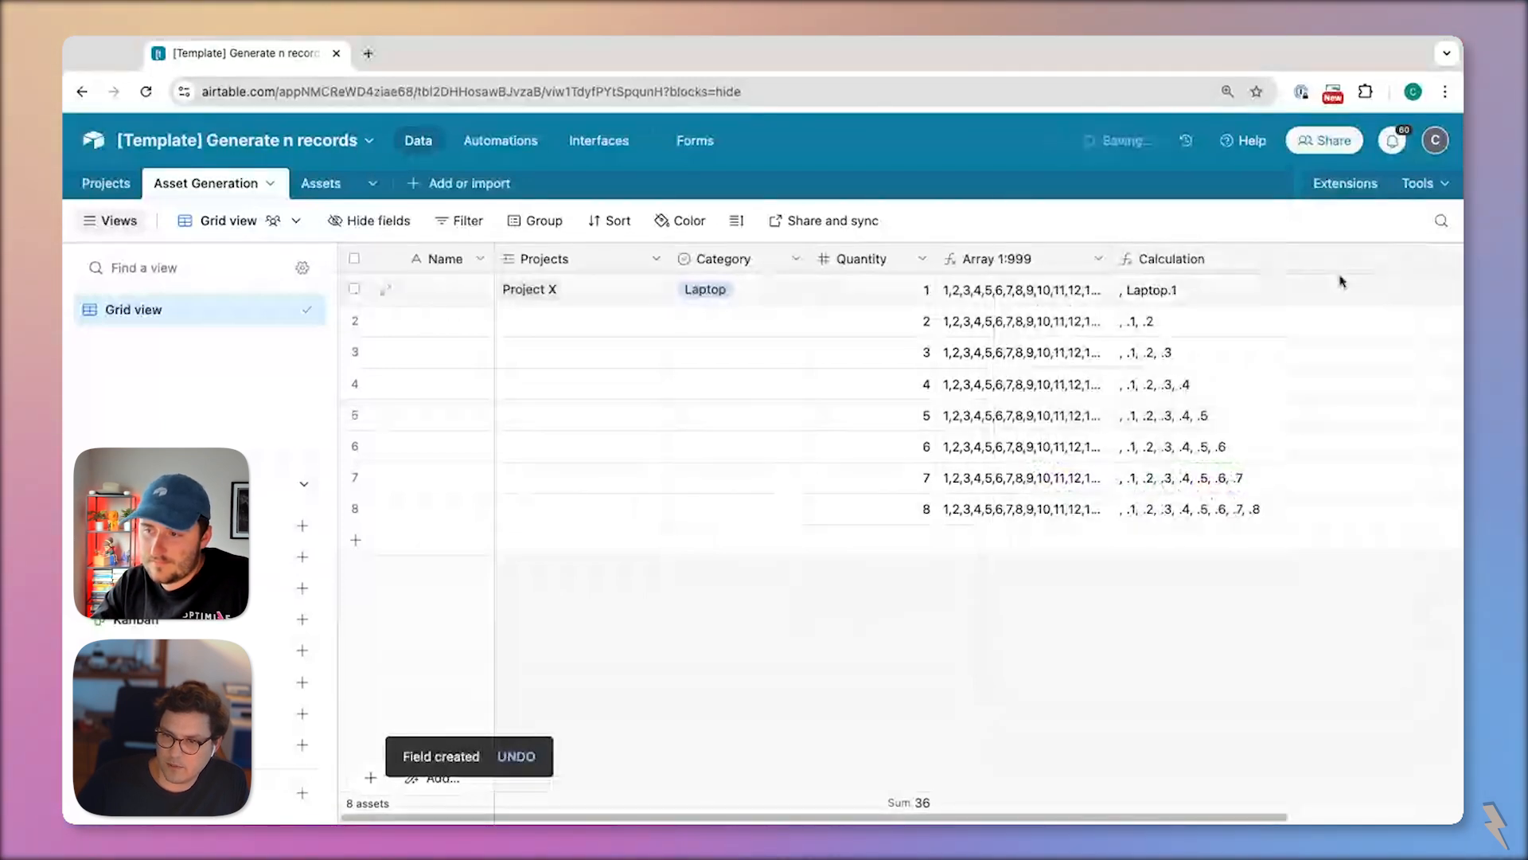
- Open the Calculation field's formula and examine how its SUBSTITUTE, LEFT, and FLOOR functions work
scroll(1051, 265, "right", 3)
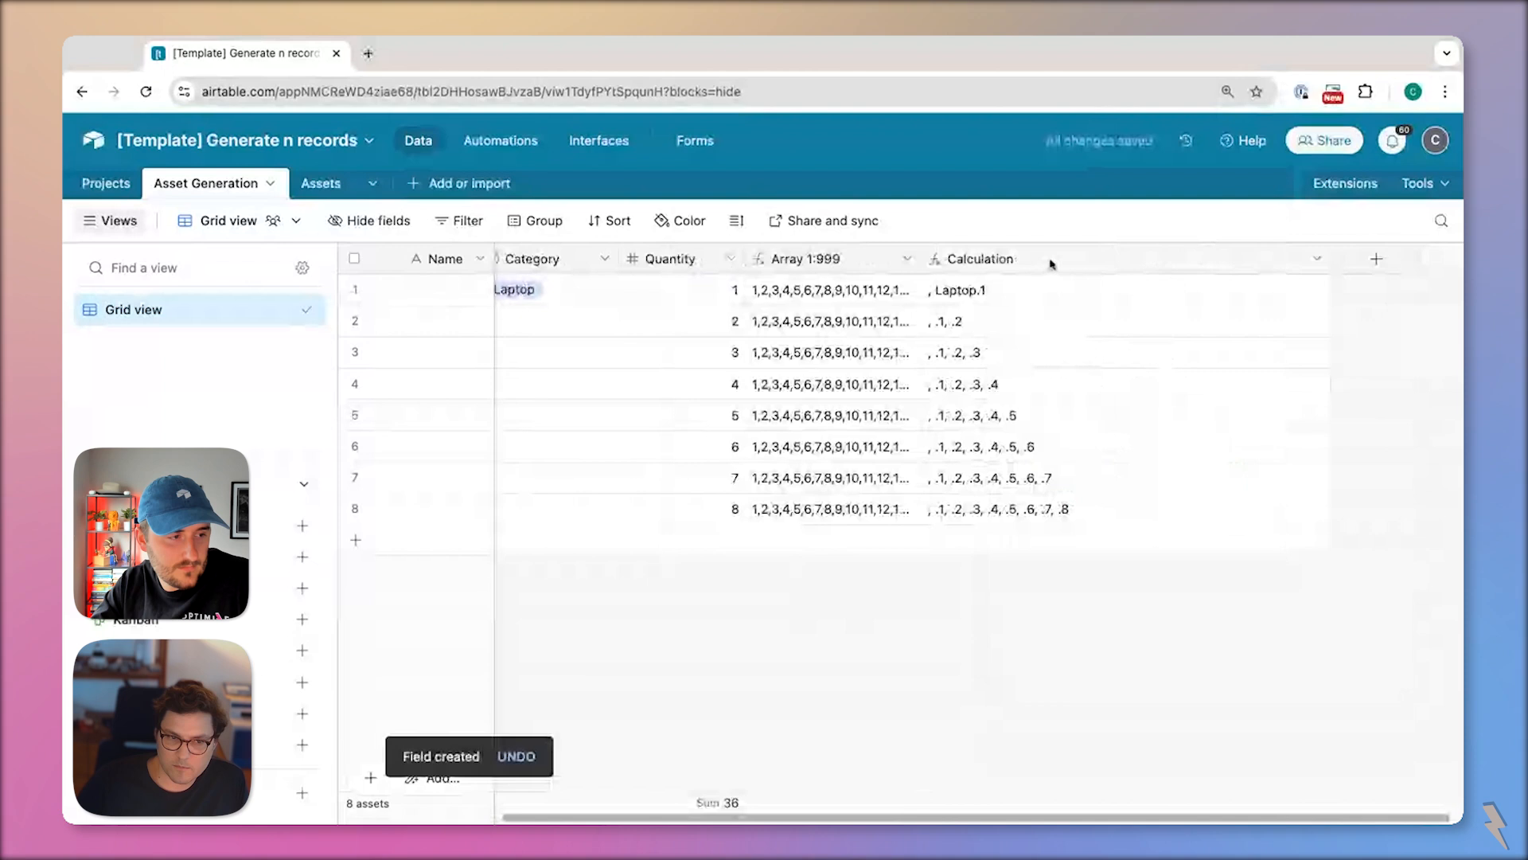
double_click(1051, 264)
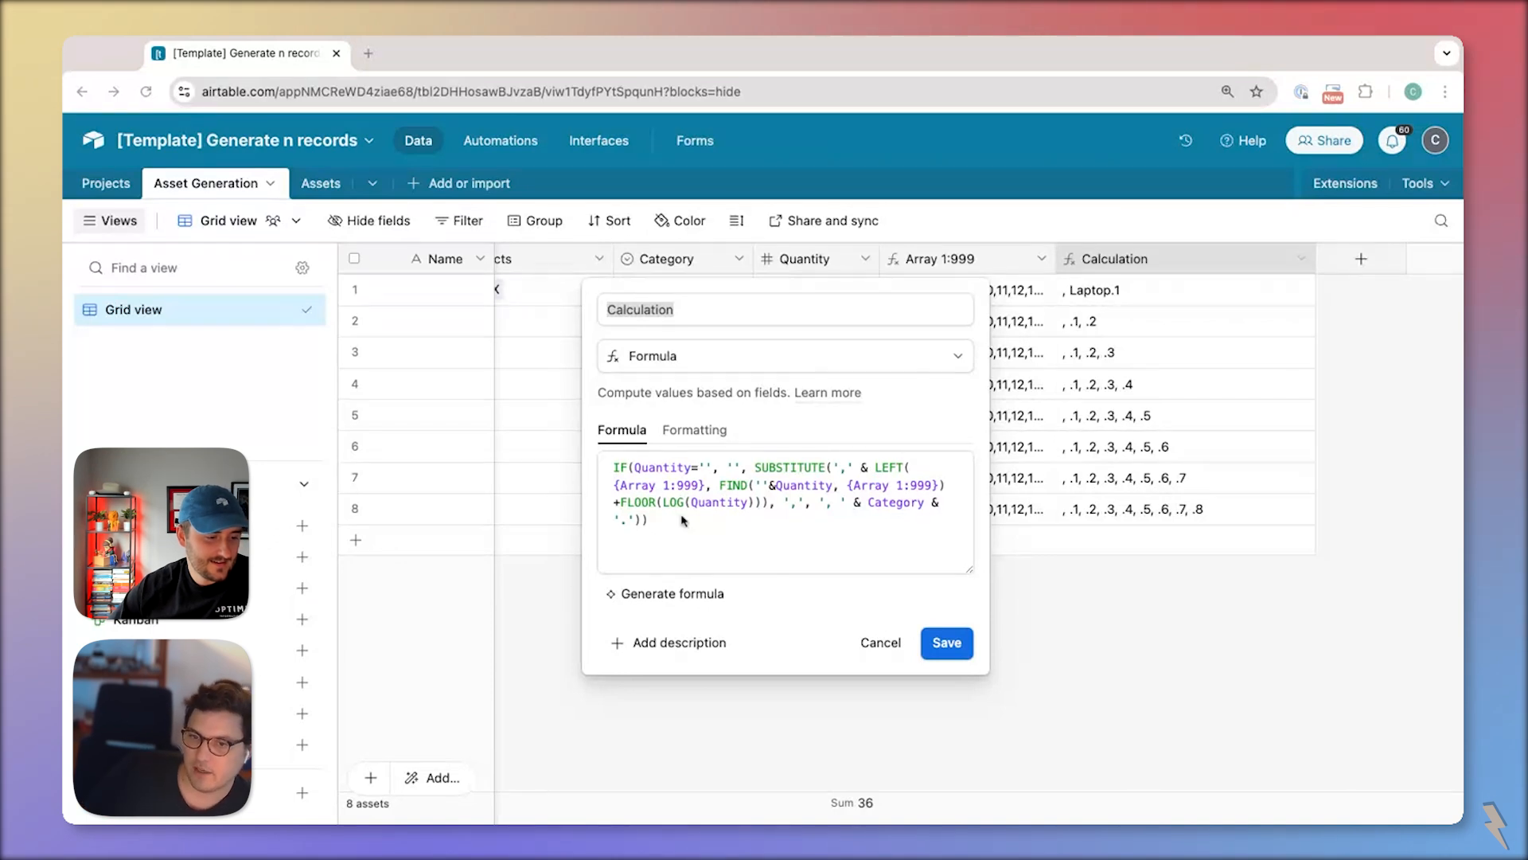
left_click(884, 476)
left_click(876, 470)
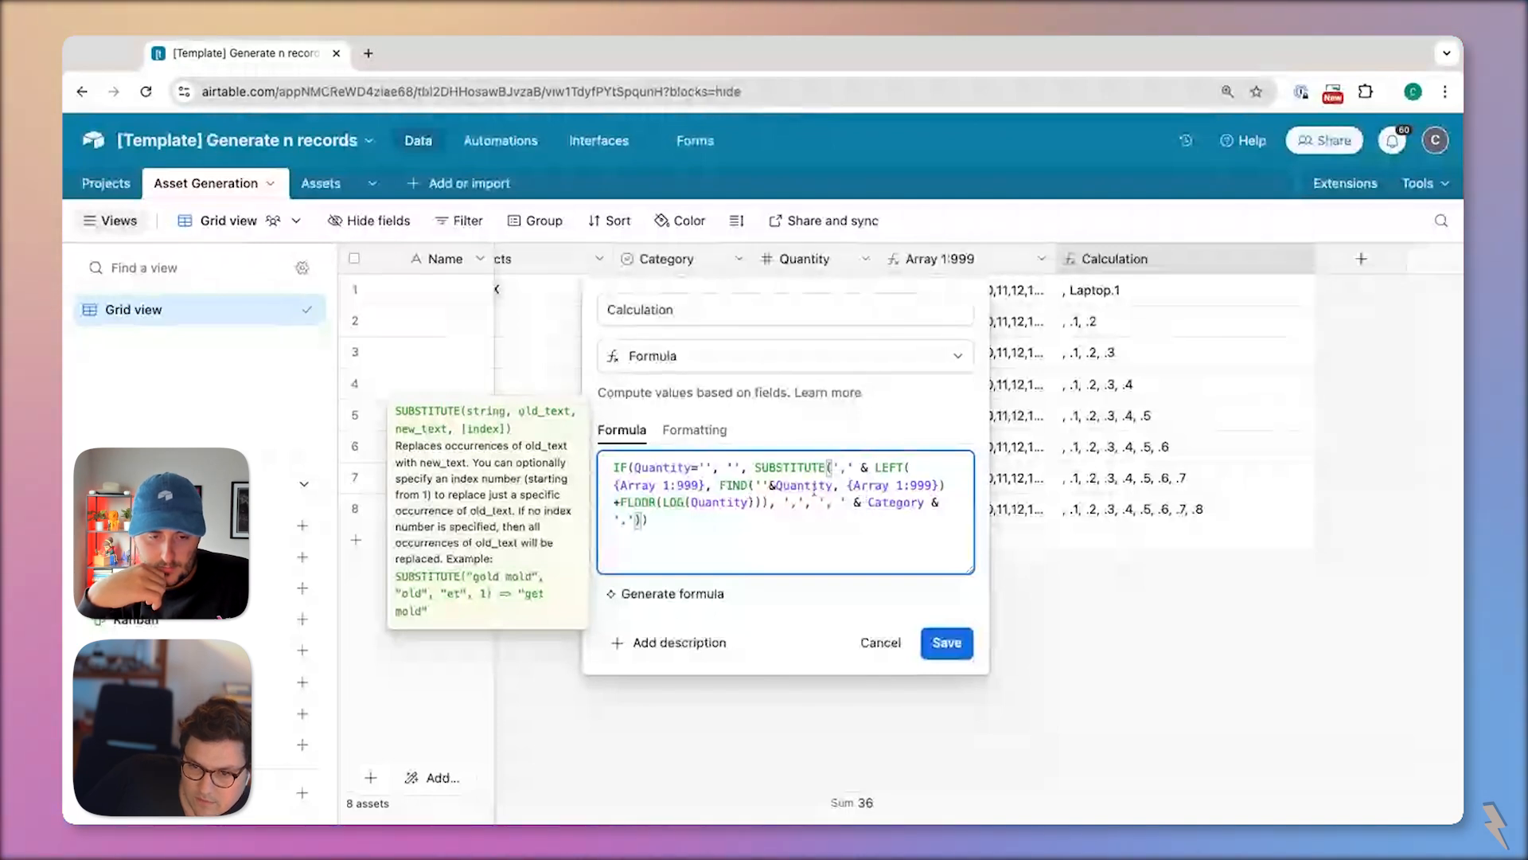
left_click(878, 468)
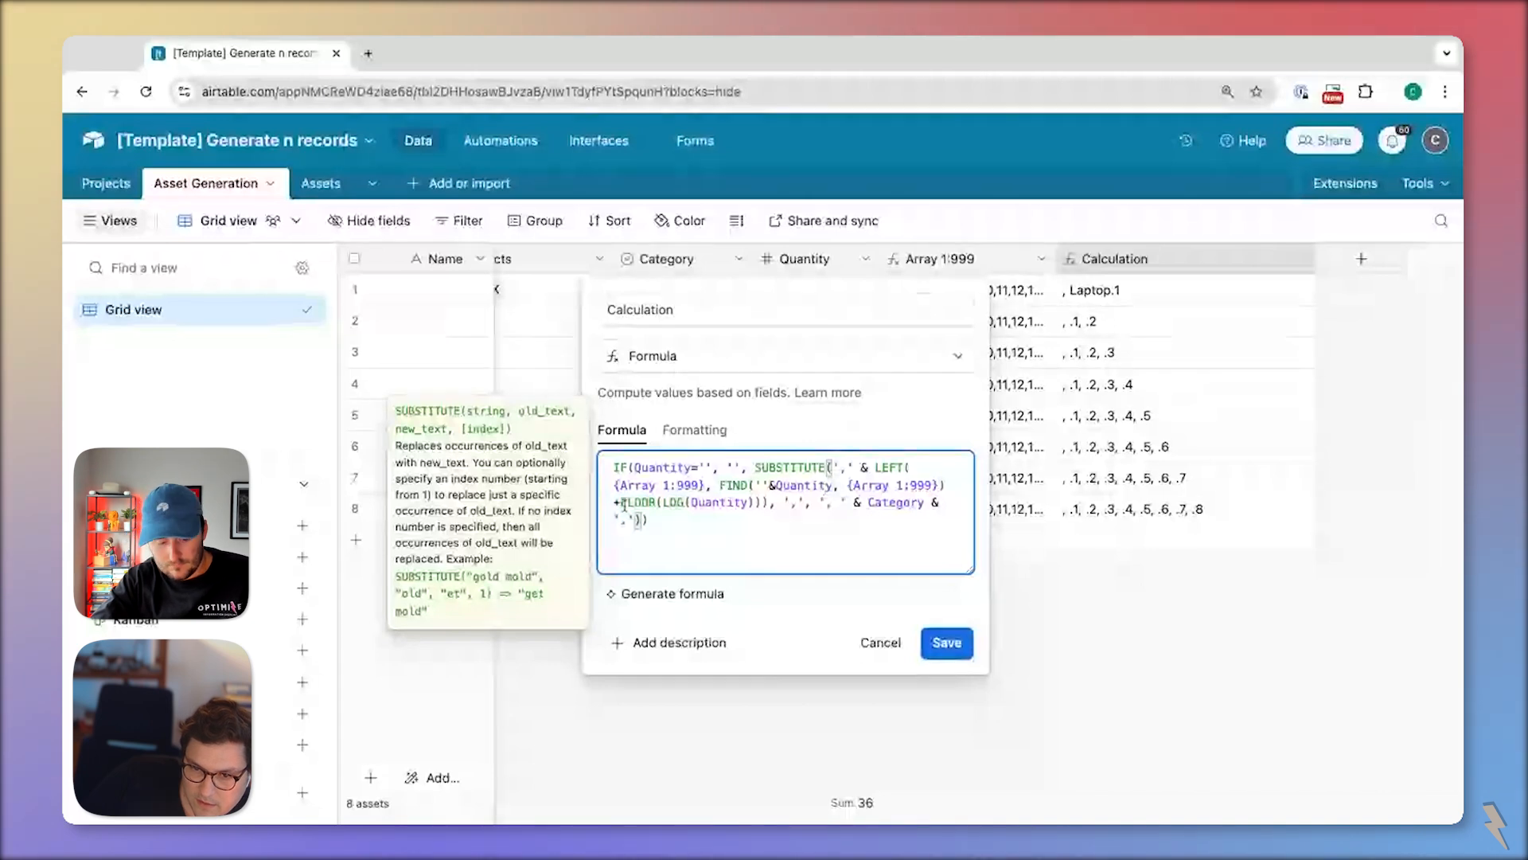
left_click(651, 502)
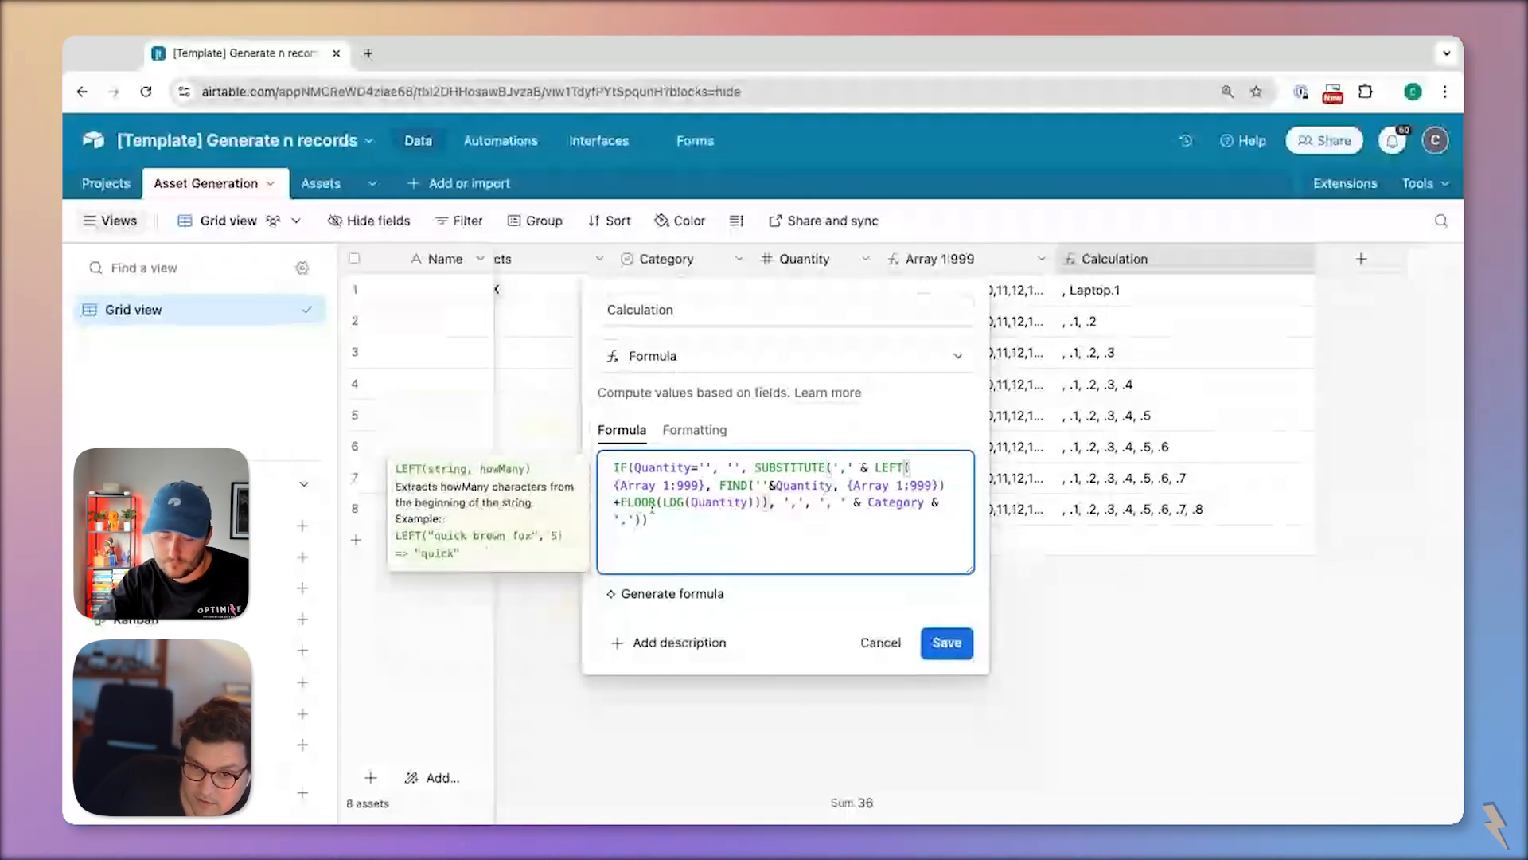
left_click(663, 504)
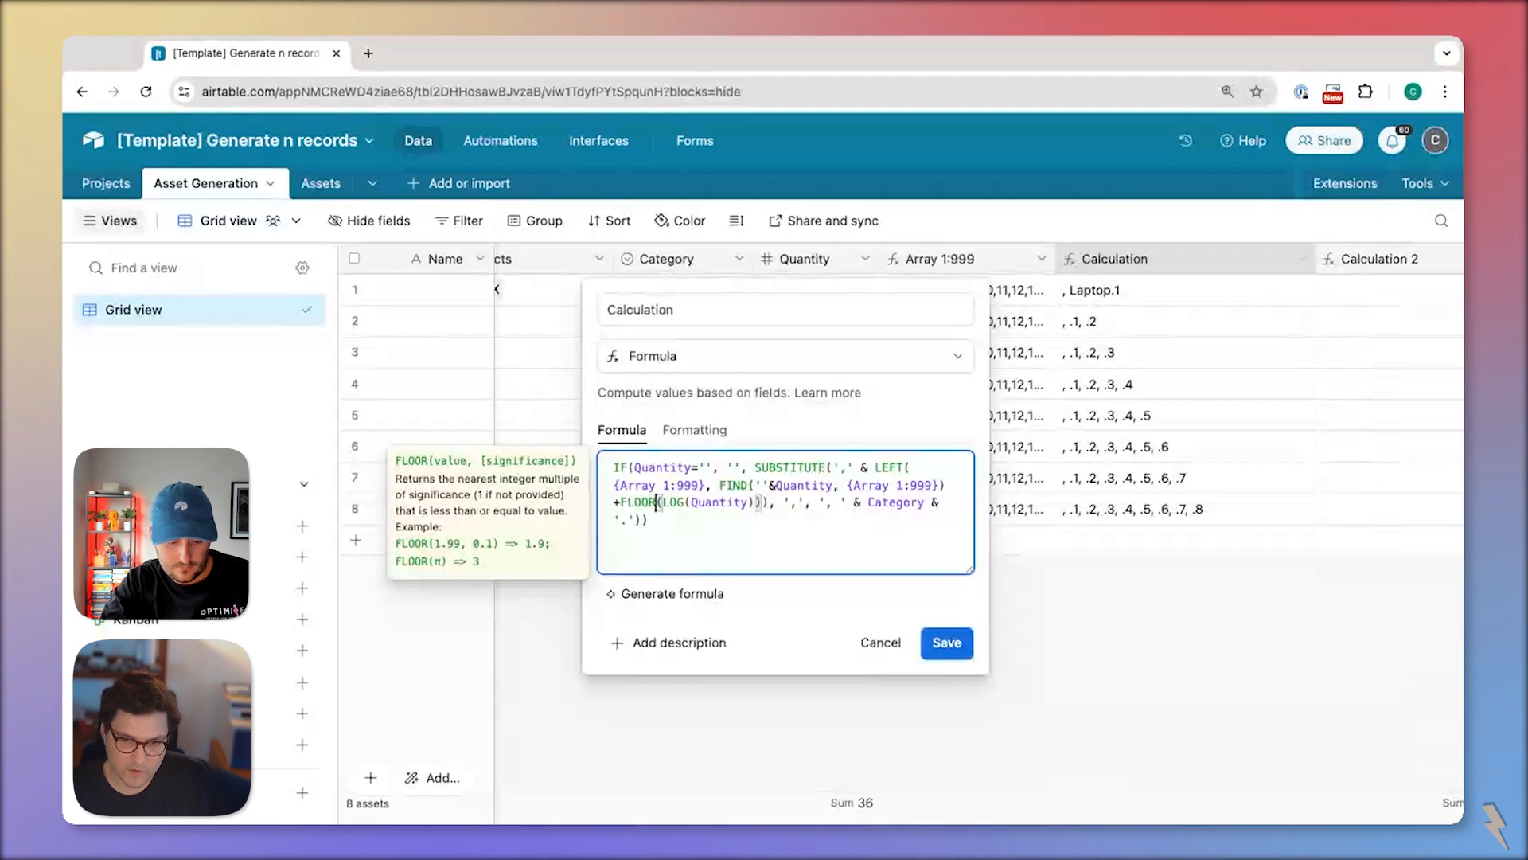
- Remove the FLOOR function name from the Calculation formula, leaving LOG(Quantity) in its parentheses, and save the field
double_click(641, 502)
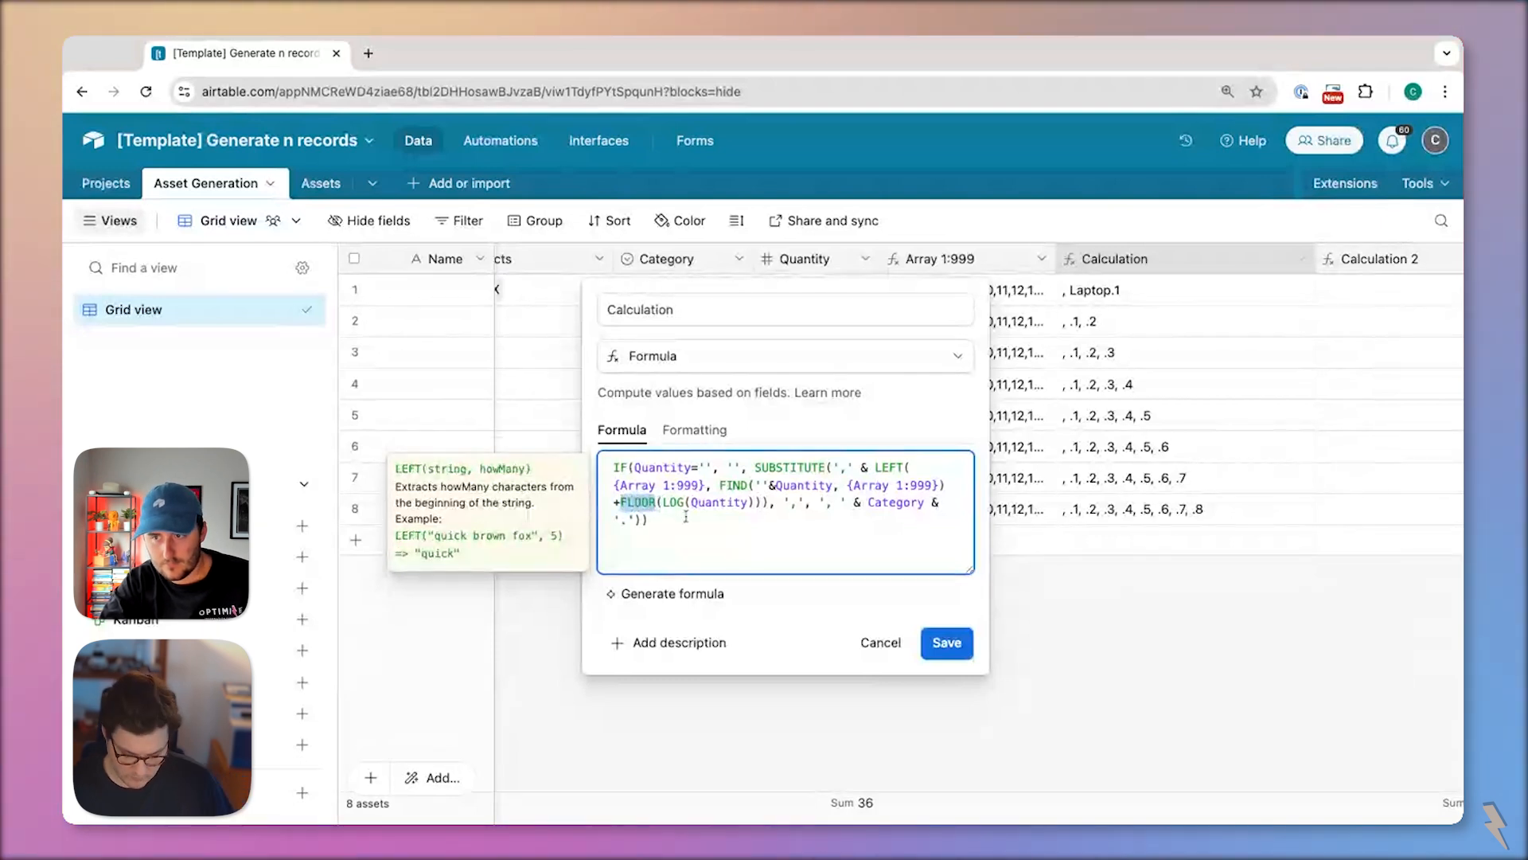
key("BackSpace")
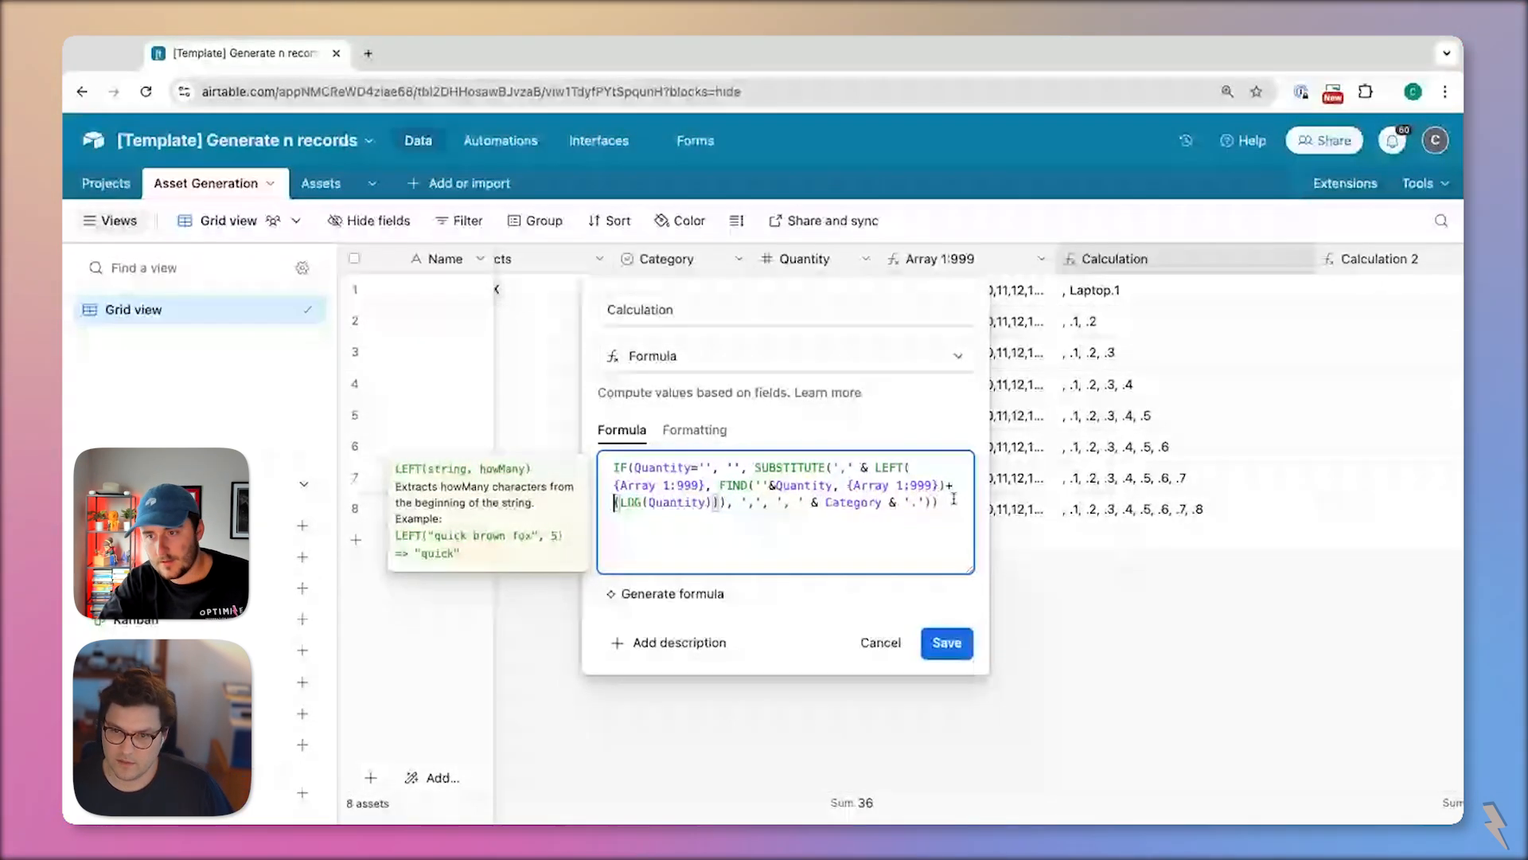
left_click(954, 498)
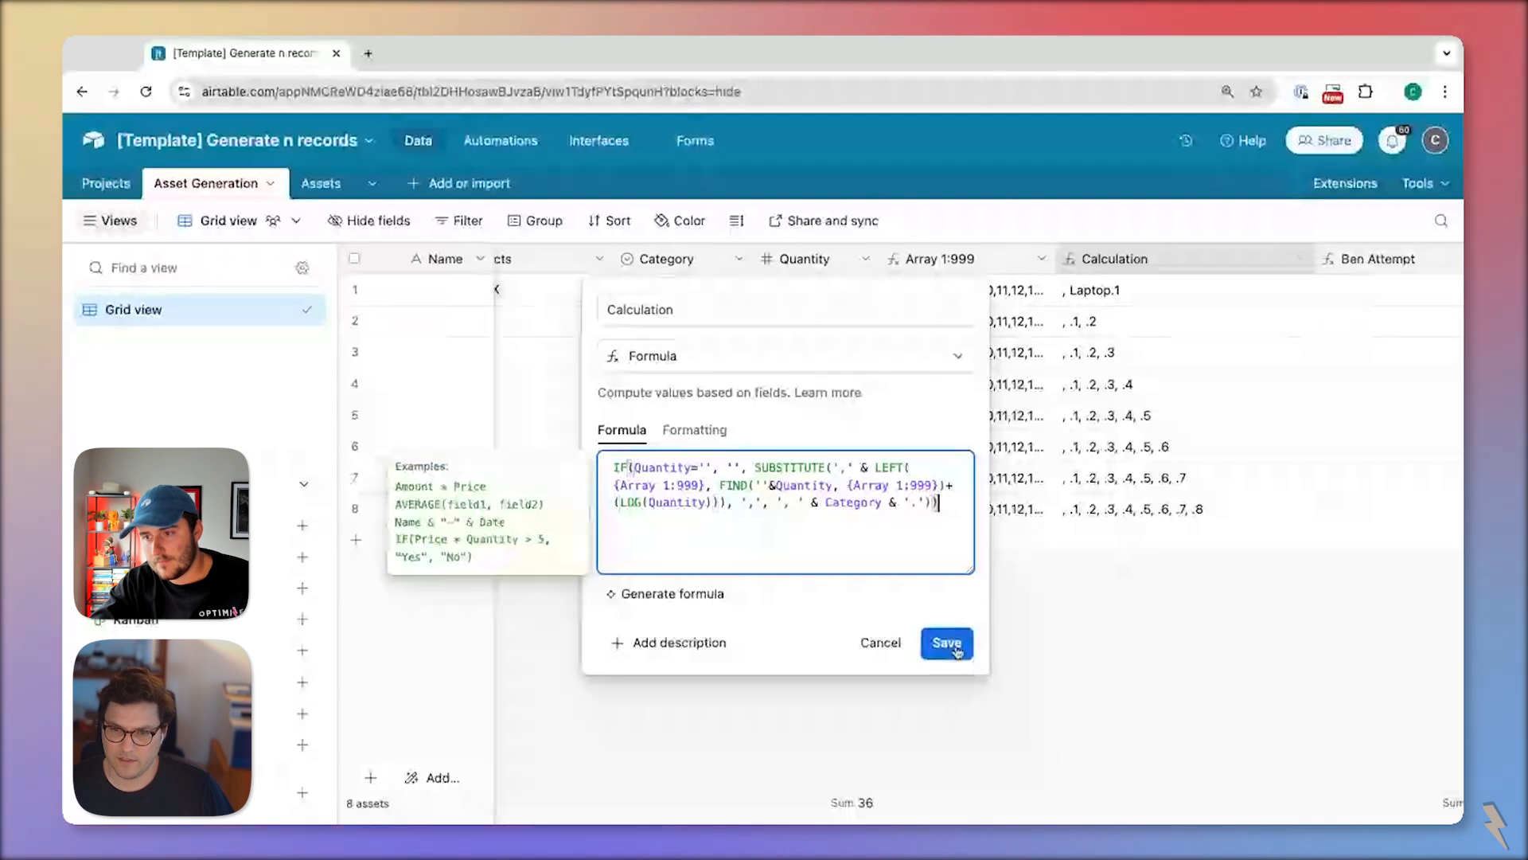
left_click(946, 643)
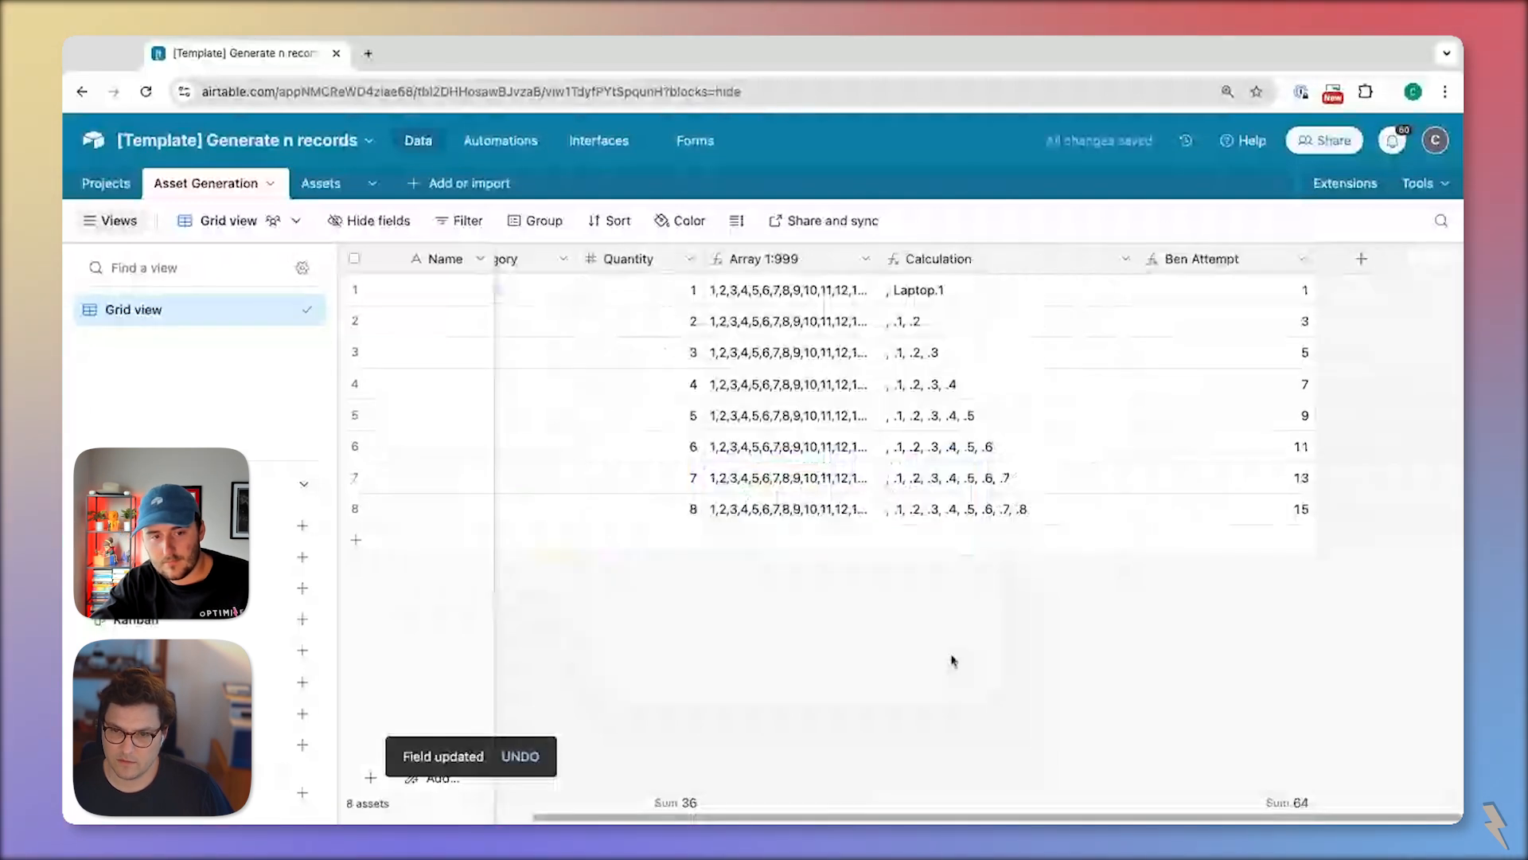
- In the Calculation formula, insert Category & before the ', ' separator in the SUBSTITUTE replacement text and save the field
double_click(956, 260)
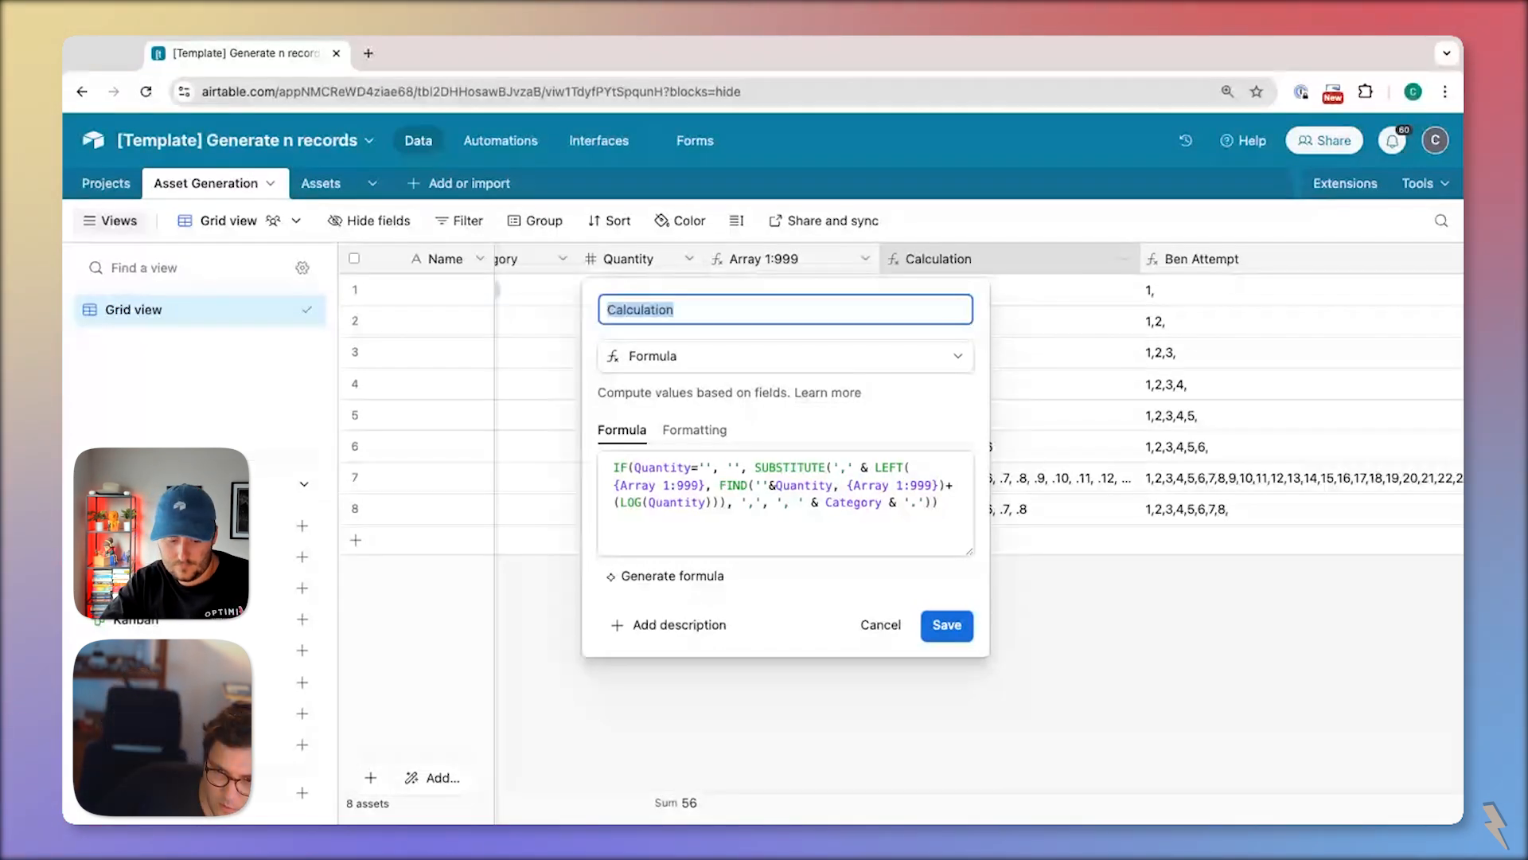
double_click(756, 468)
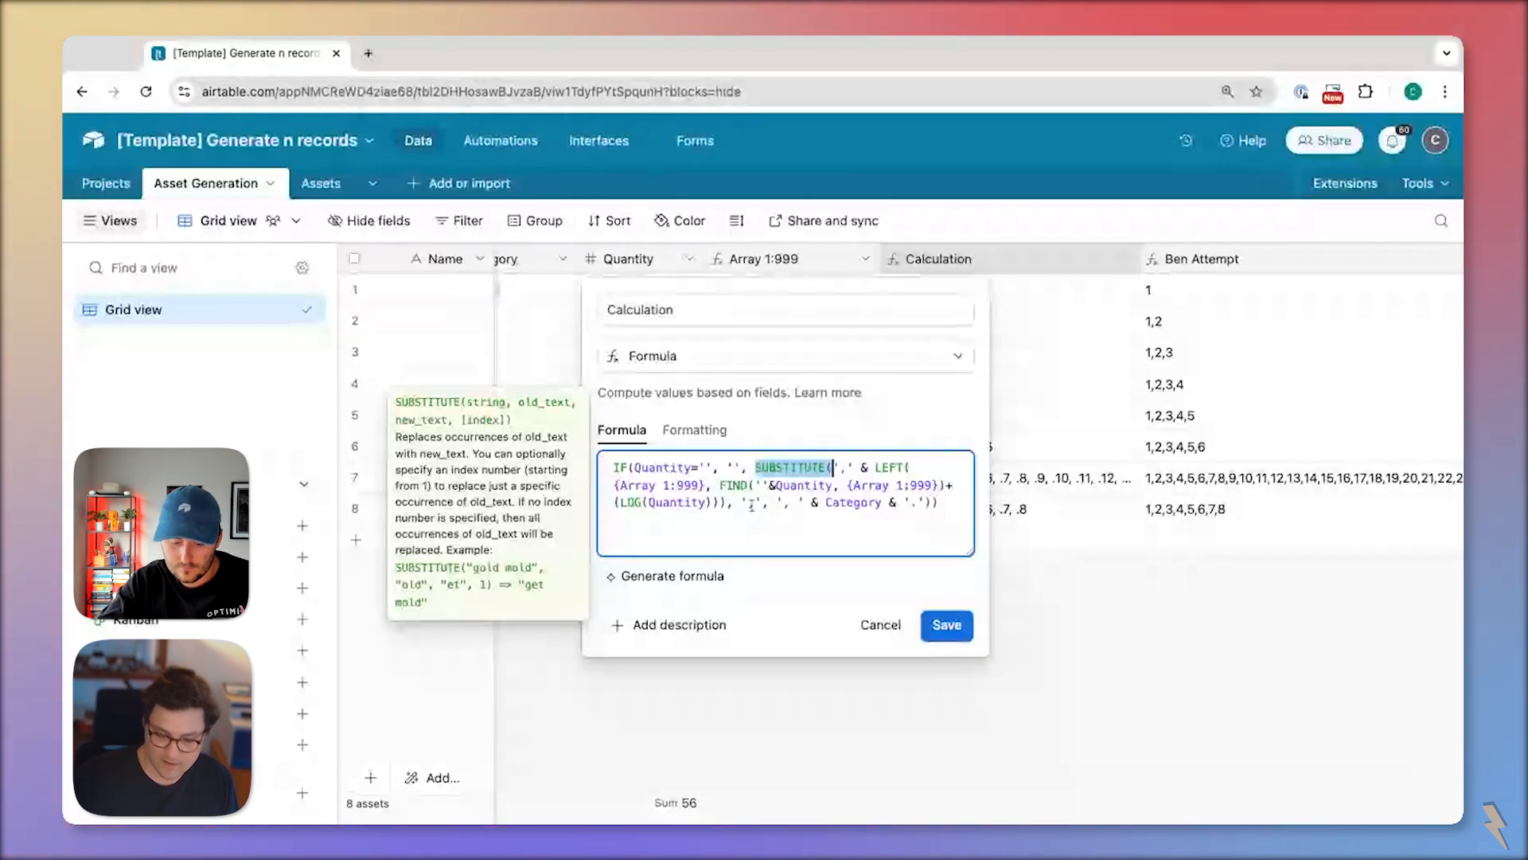
left_click(776, 504)
type("ca")
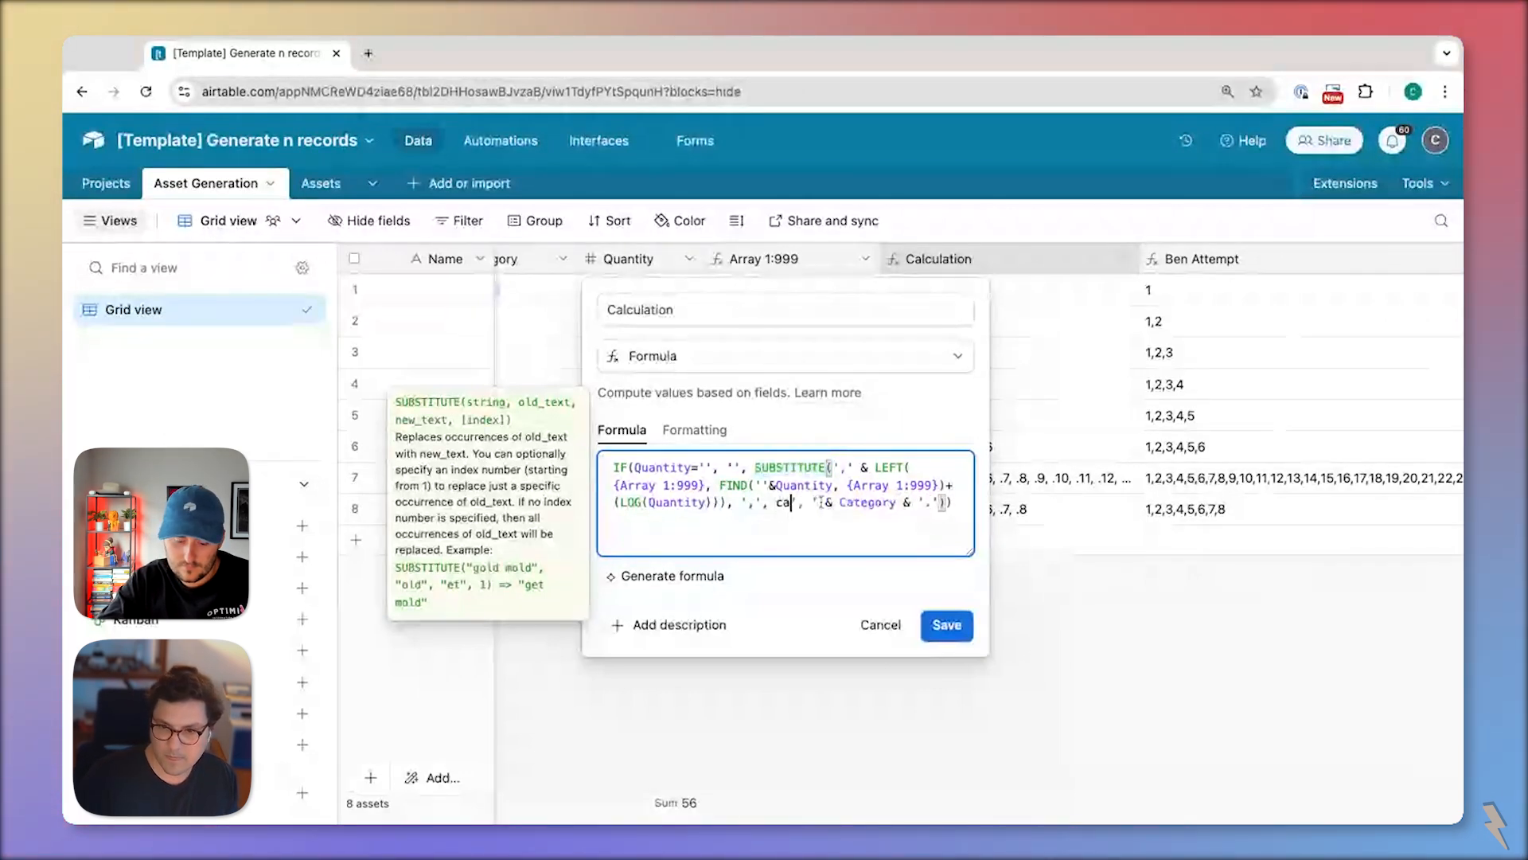
type("tegory &")
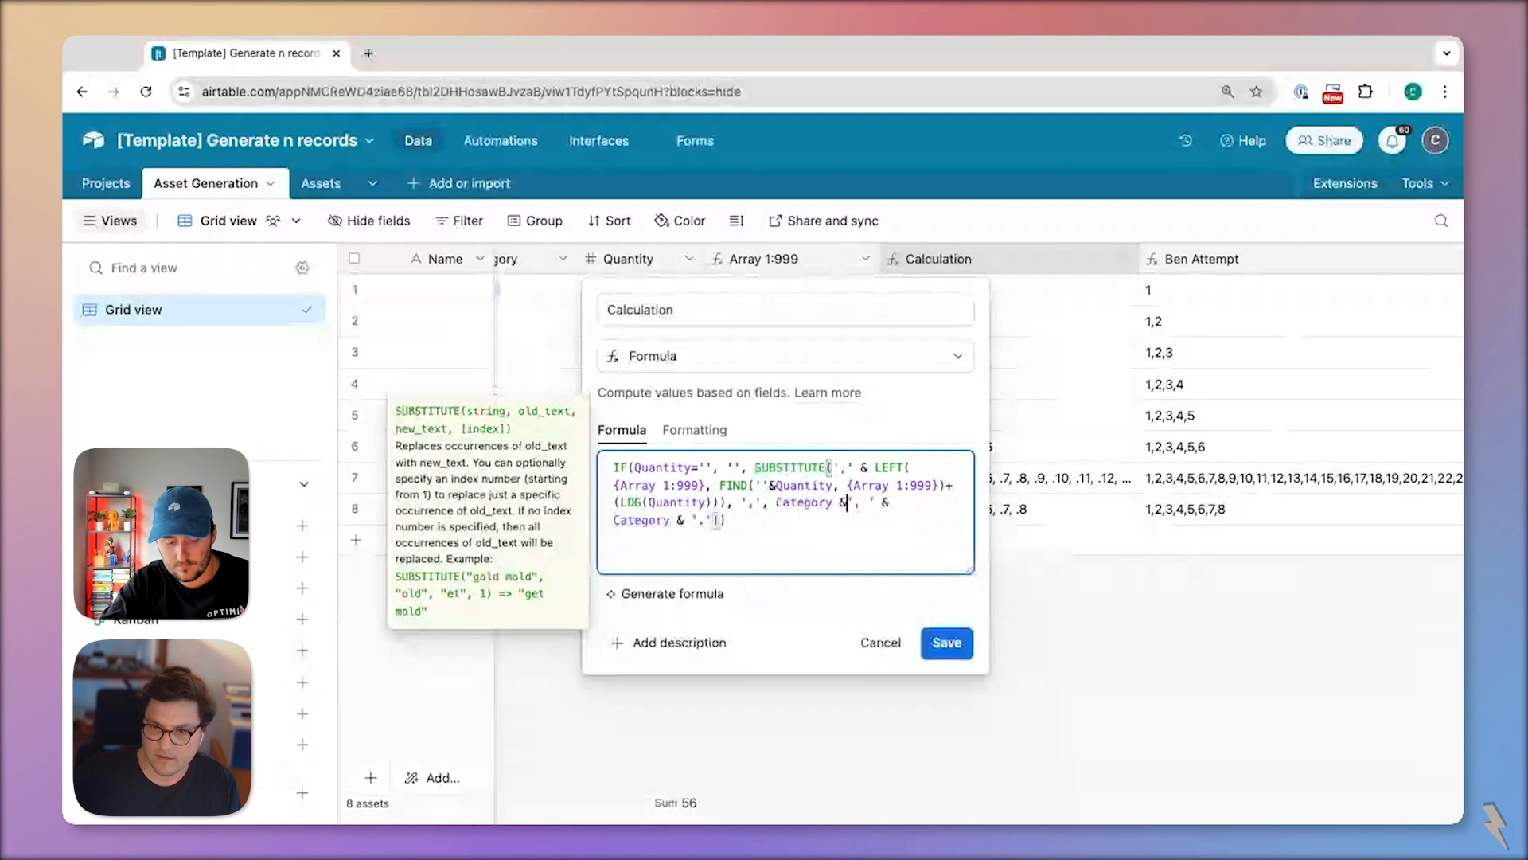
left_click(948, 645)
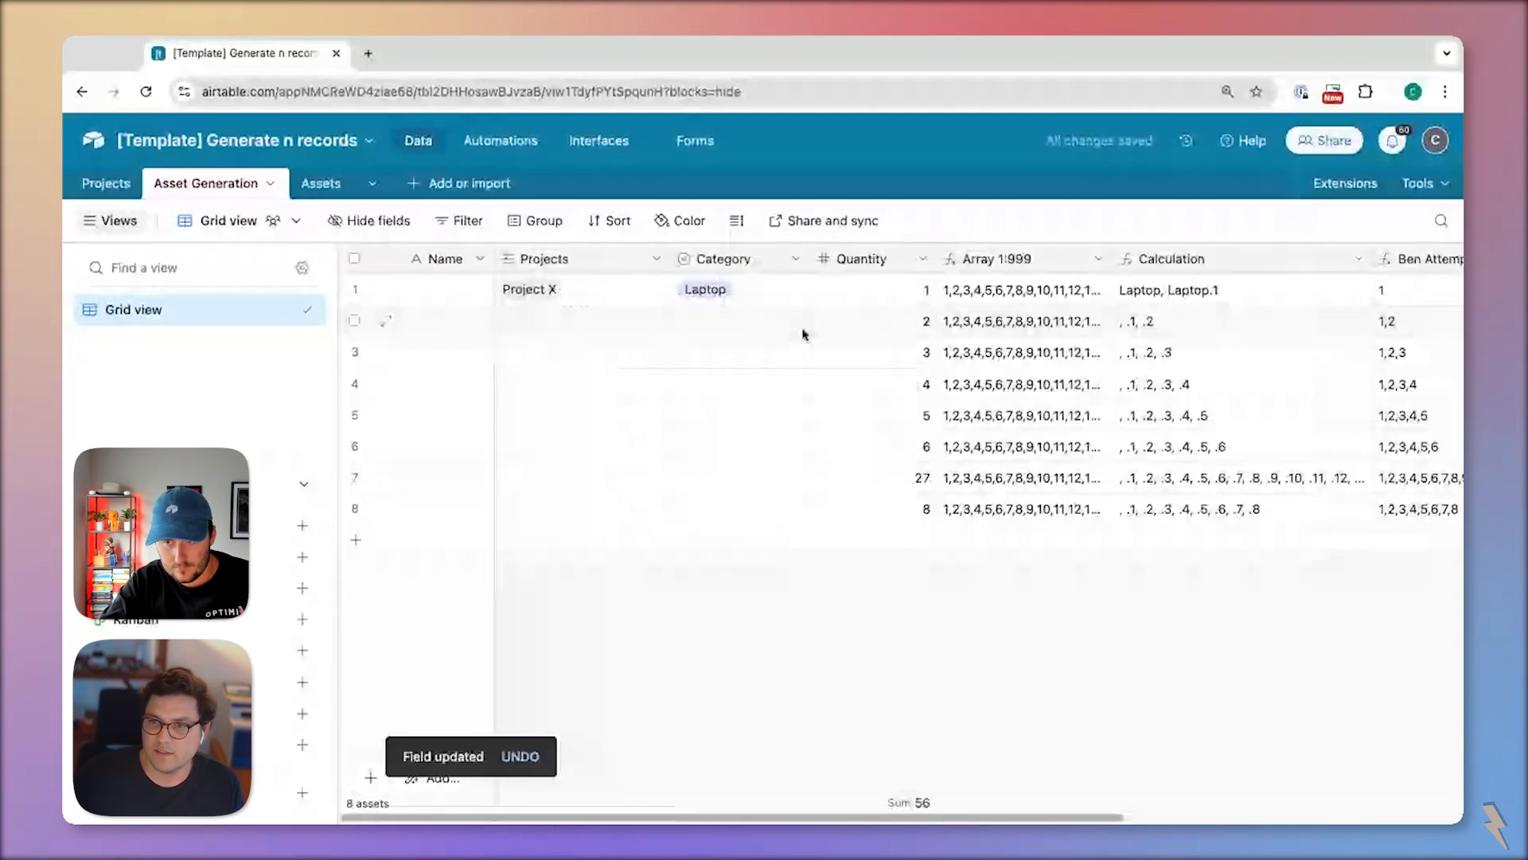
- Reopen the Calculation formula, close it without edits, and undo the last formula change
double_click(1181, 265)
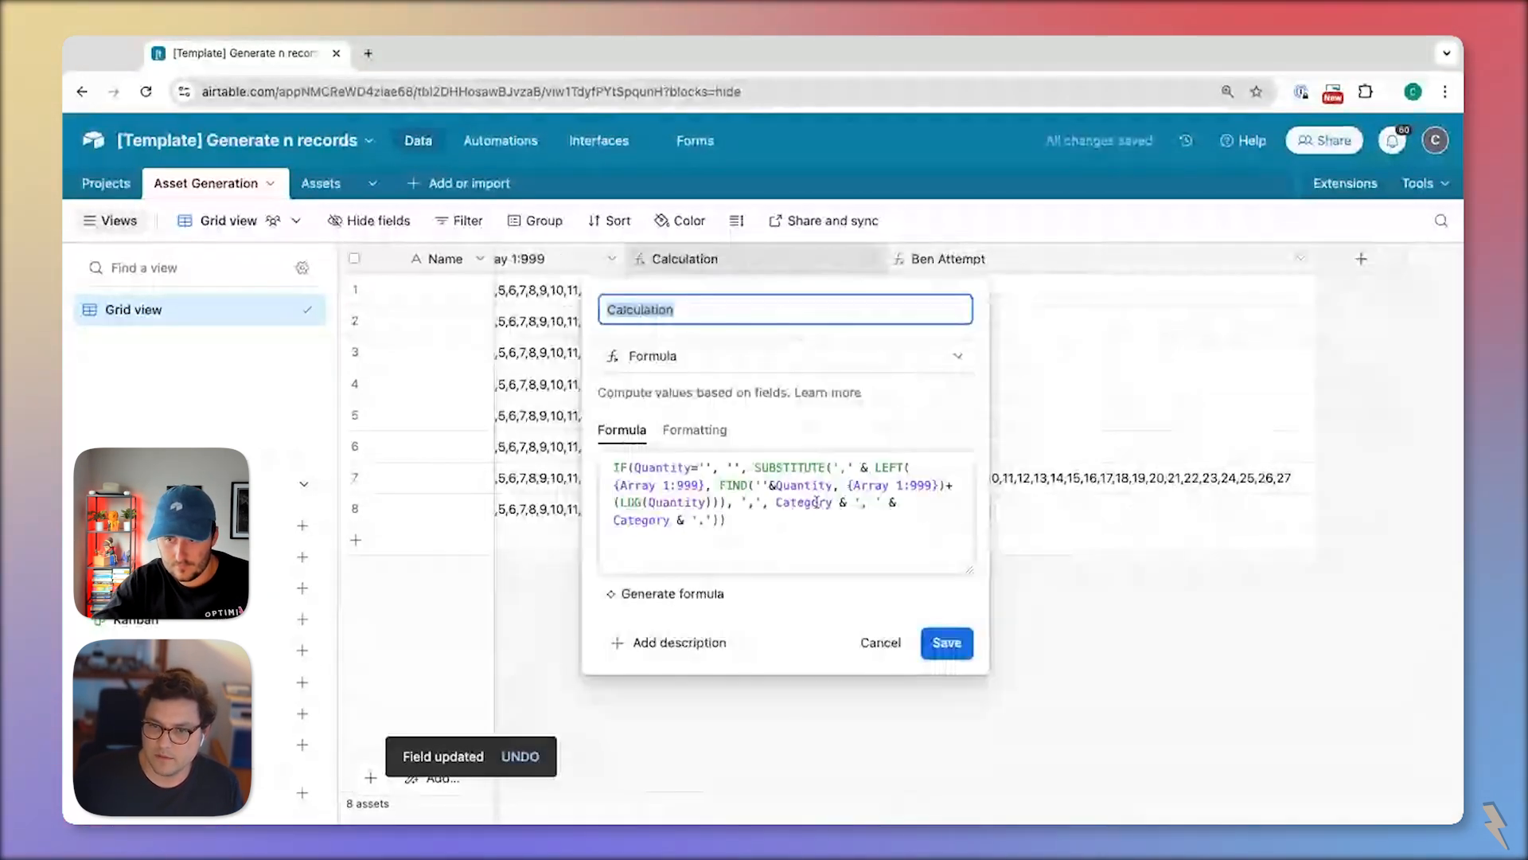
key("Escape")
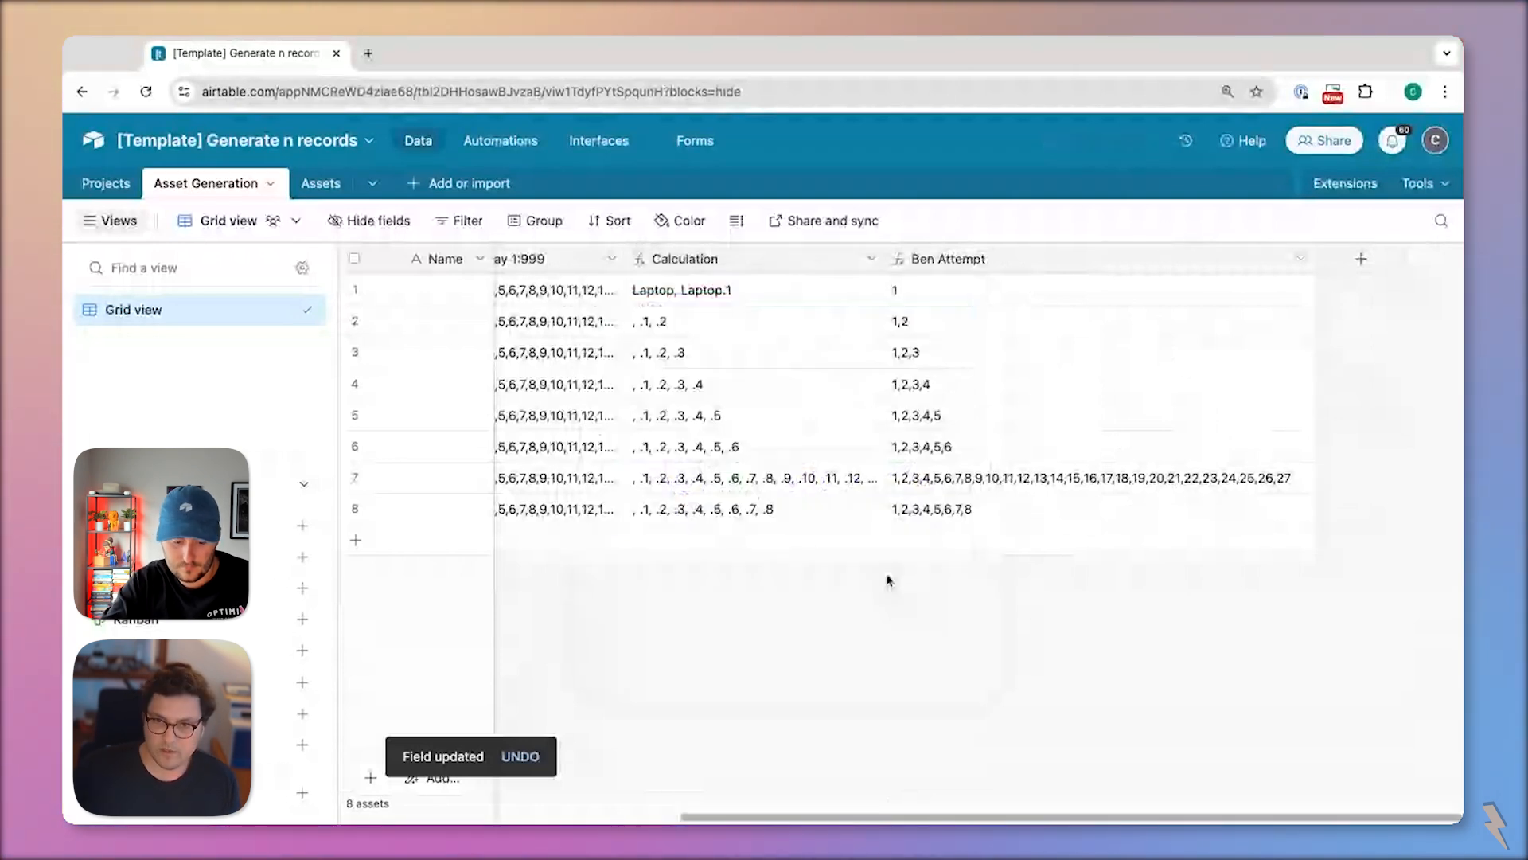
key("ctrl+z")
- Set the Category to Desktop for records 2, 6 and 7, and to Tablet for record 4
double_click(756, 378)
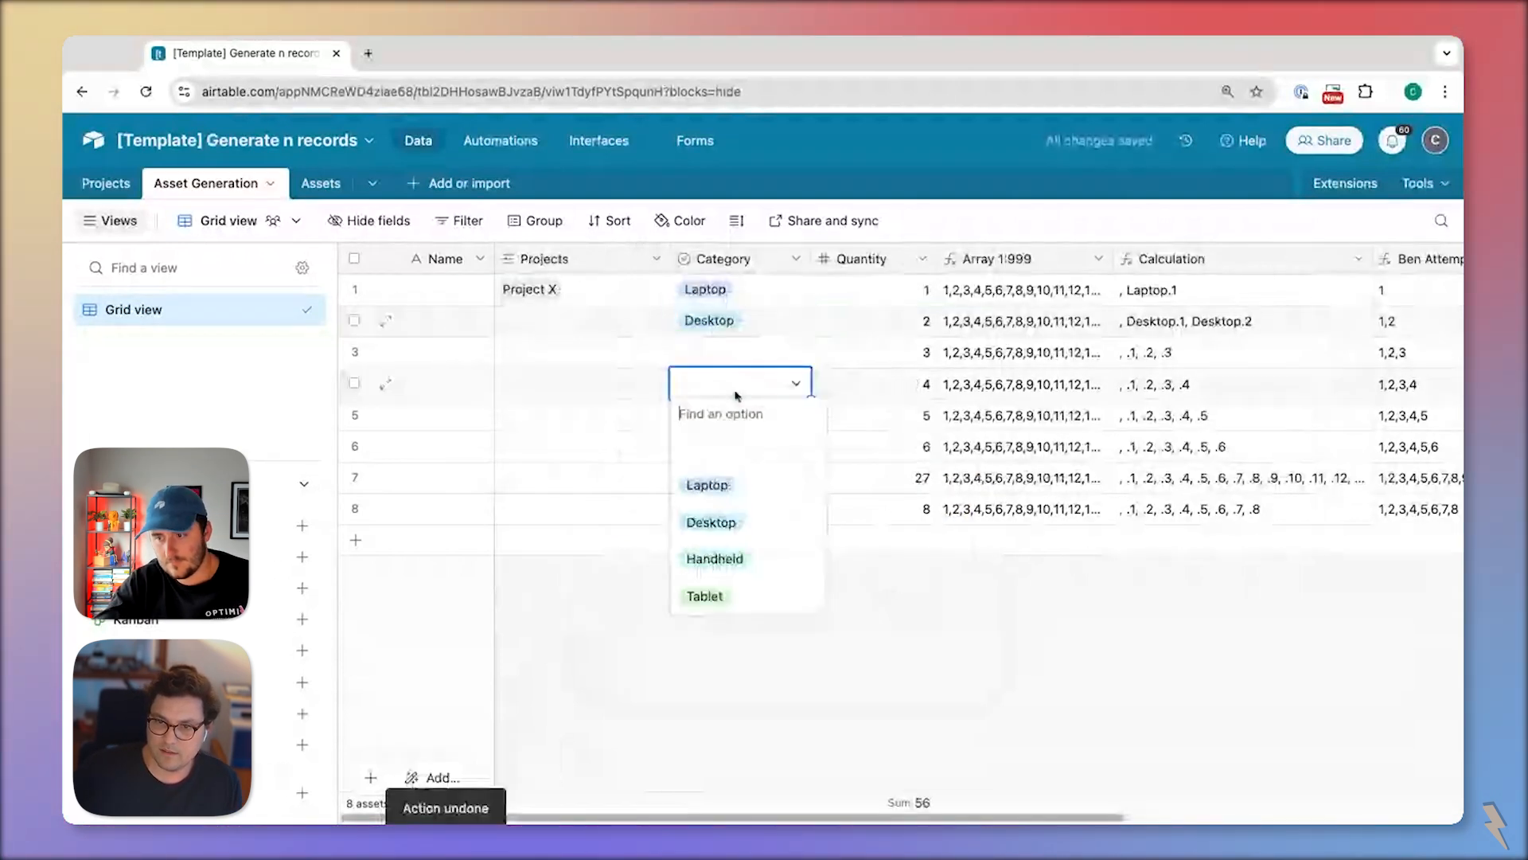
left_click(705, 595)
left_click(726, 446)
type("Desktop")
left_click(741, 478)
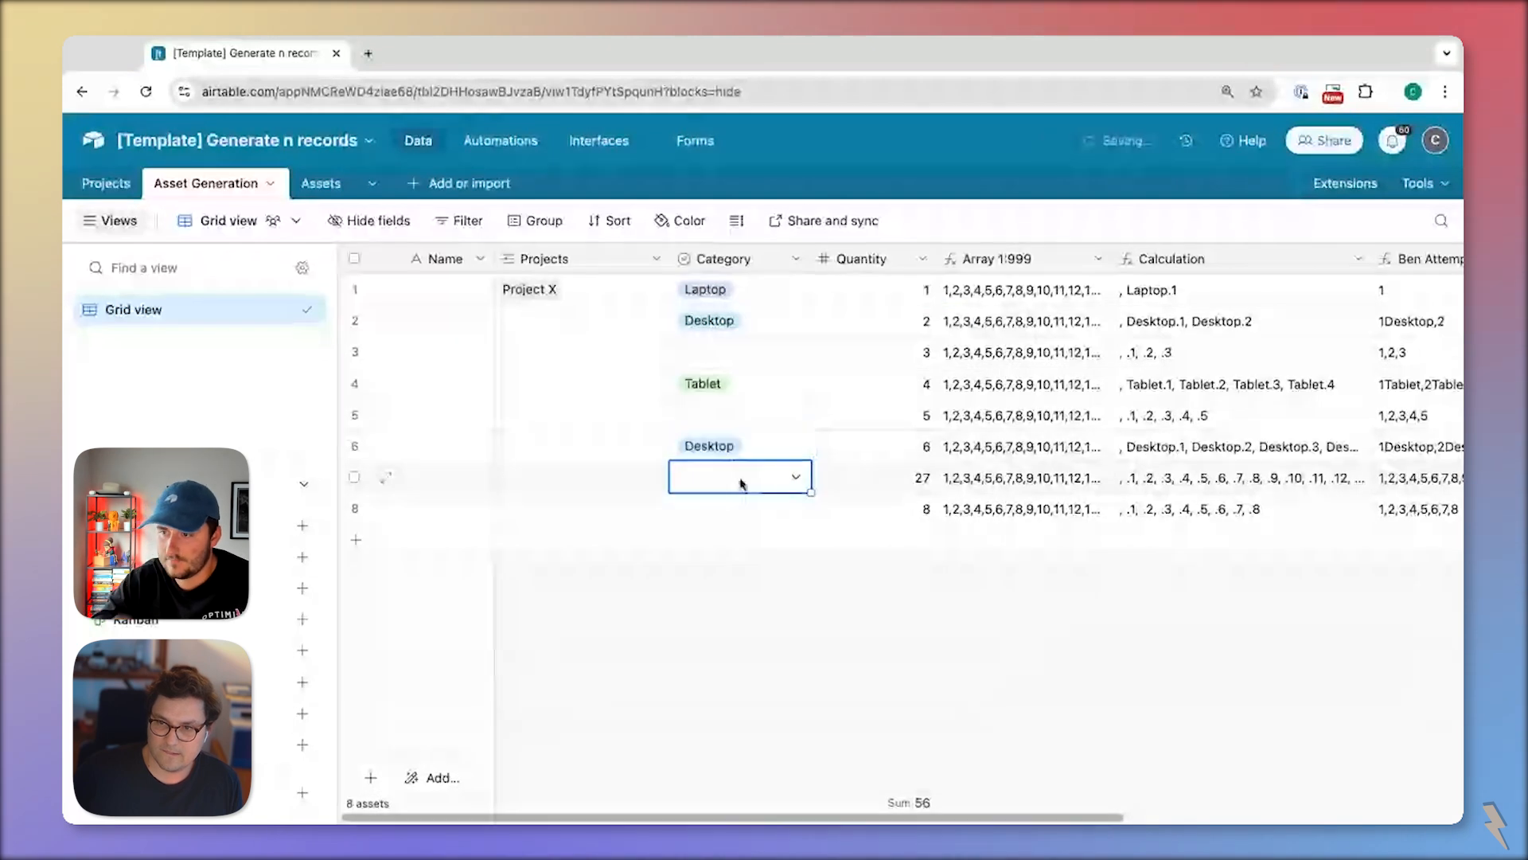
type("Desktop")
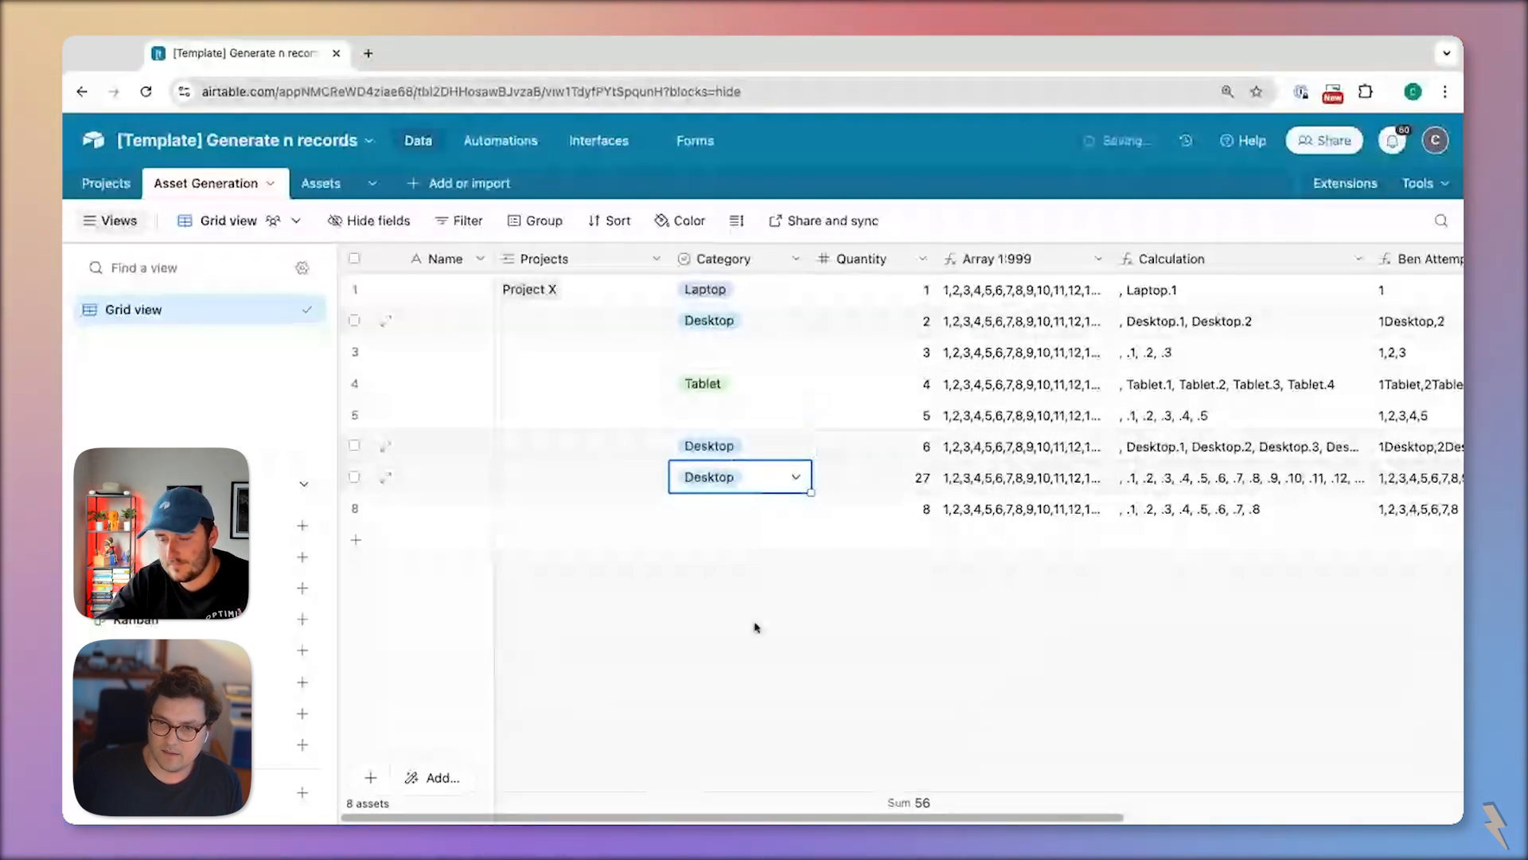
- Expand record 7's Calculation value to read the full generated list, and close it
scroll(1169, 315, "right", 3)
left_click(1098, 482)
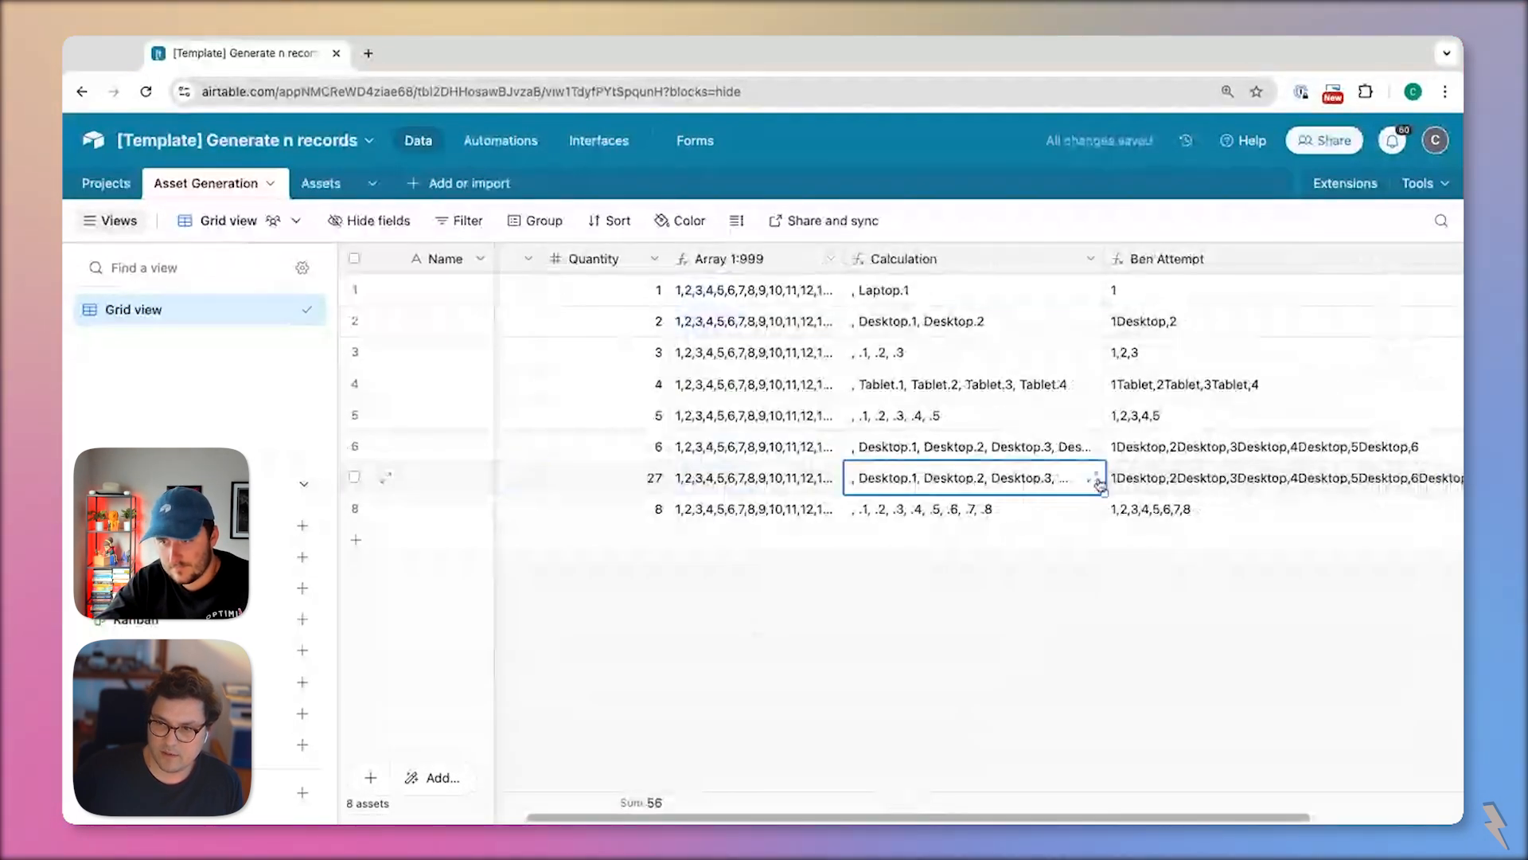
left_click(1096, 478)
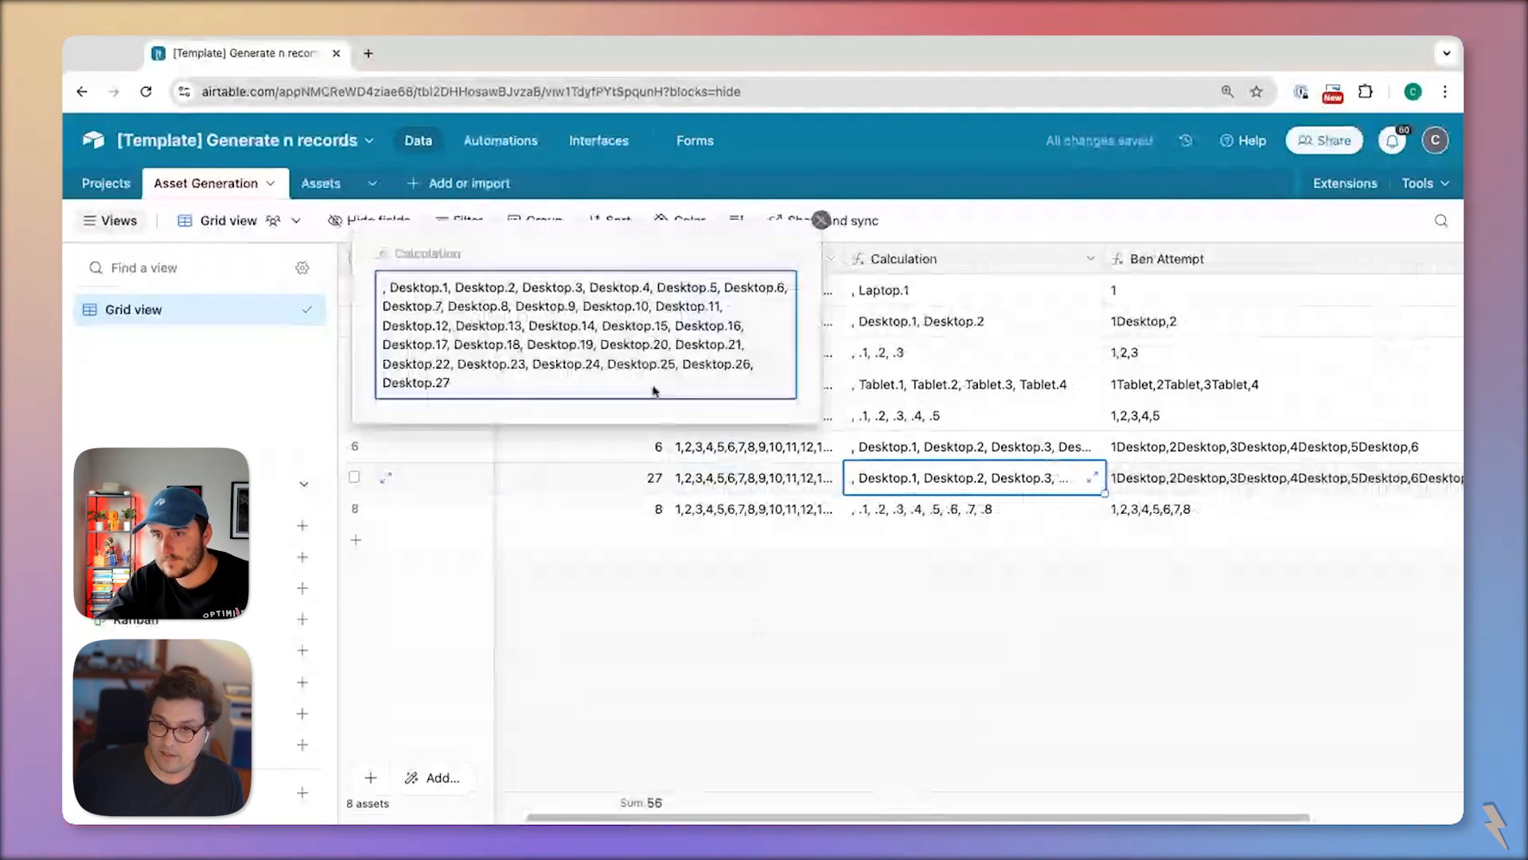
left_click(821, 220)
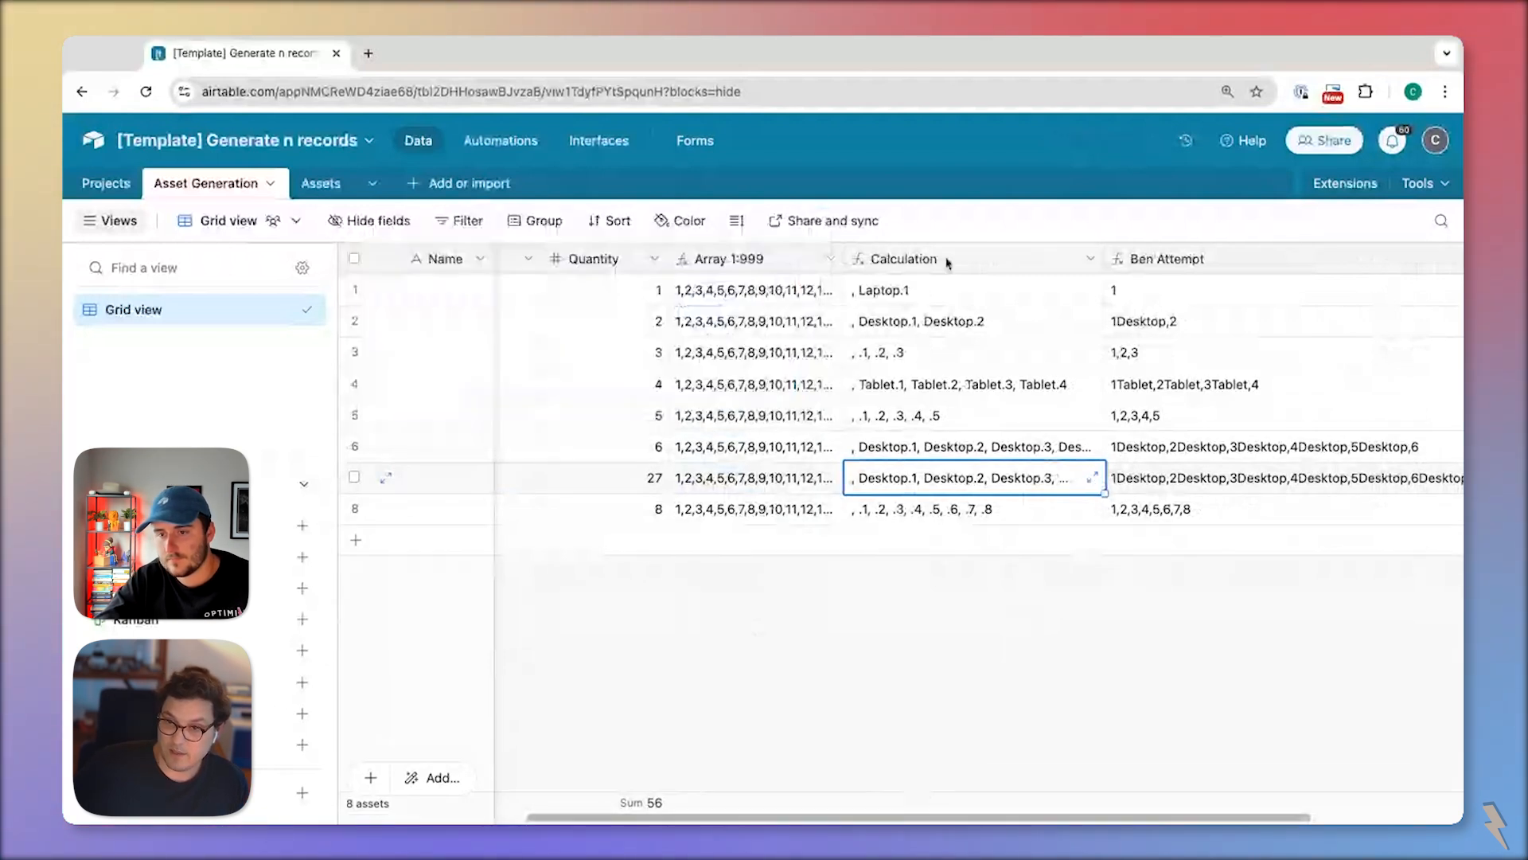
- Open the Calculation field's formula to examine its SUBSTITUTE replacement text, and close it without saving
double_click(947, 262)
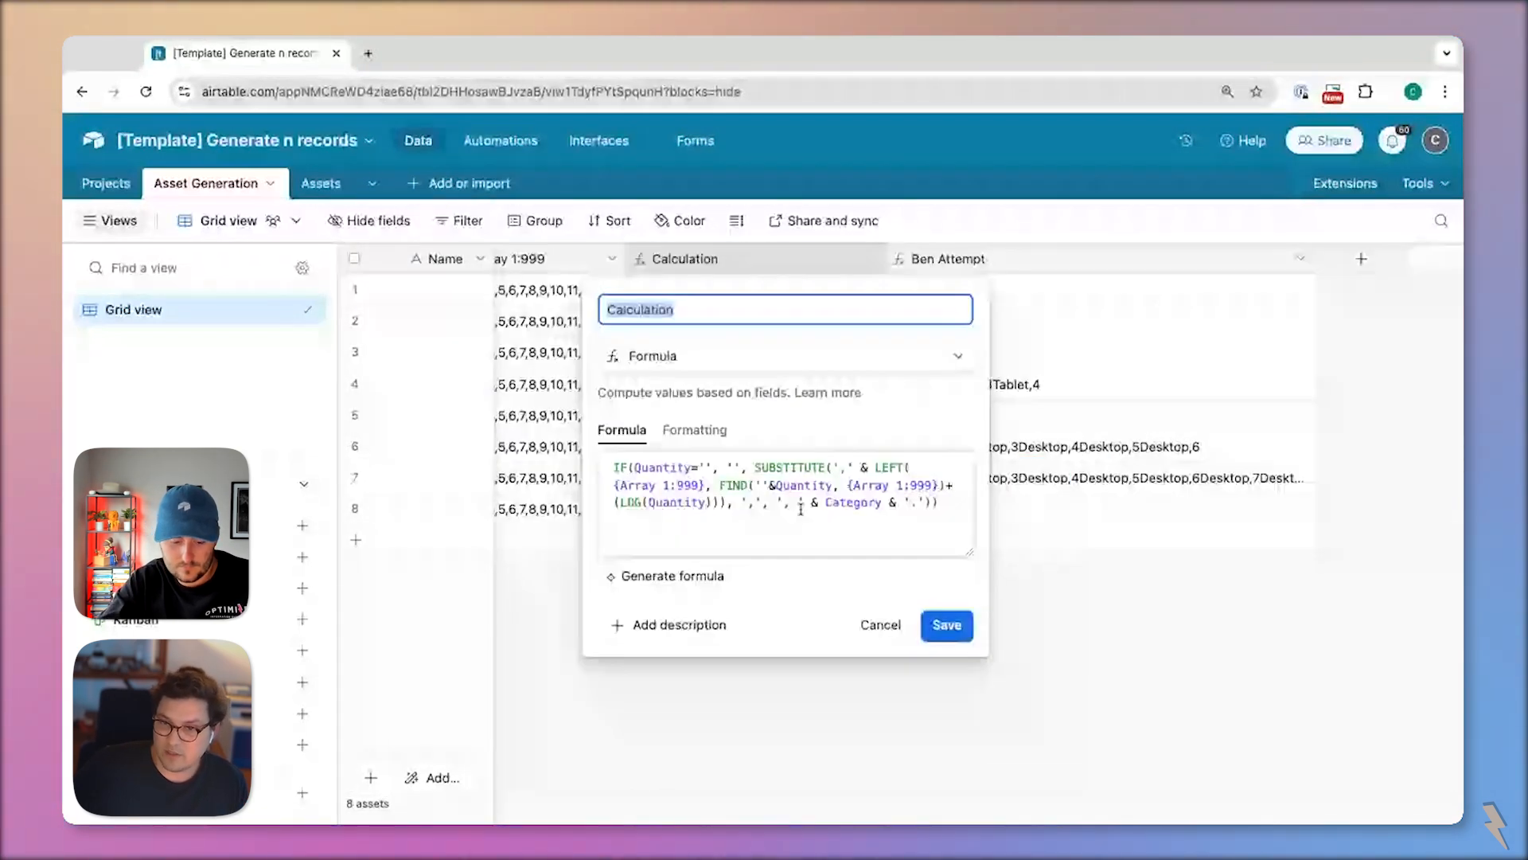
left_click(881, 624)
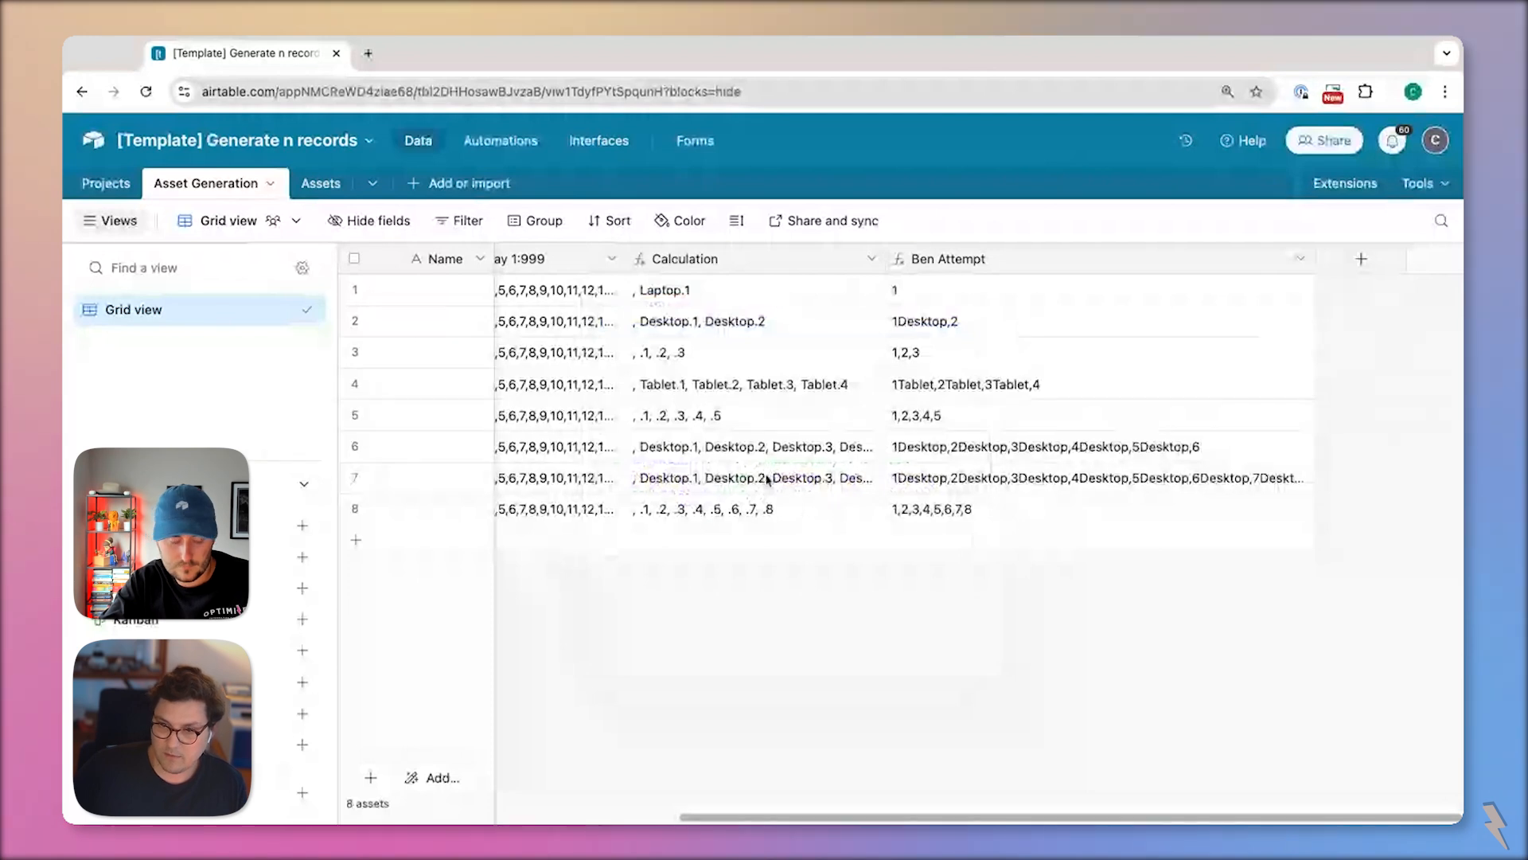
double_click(736, 268)
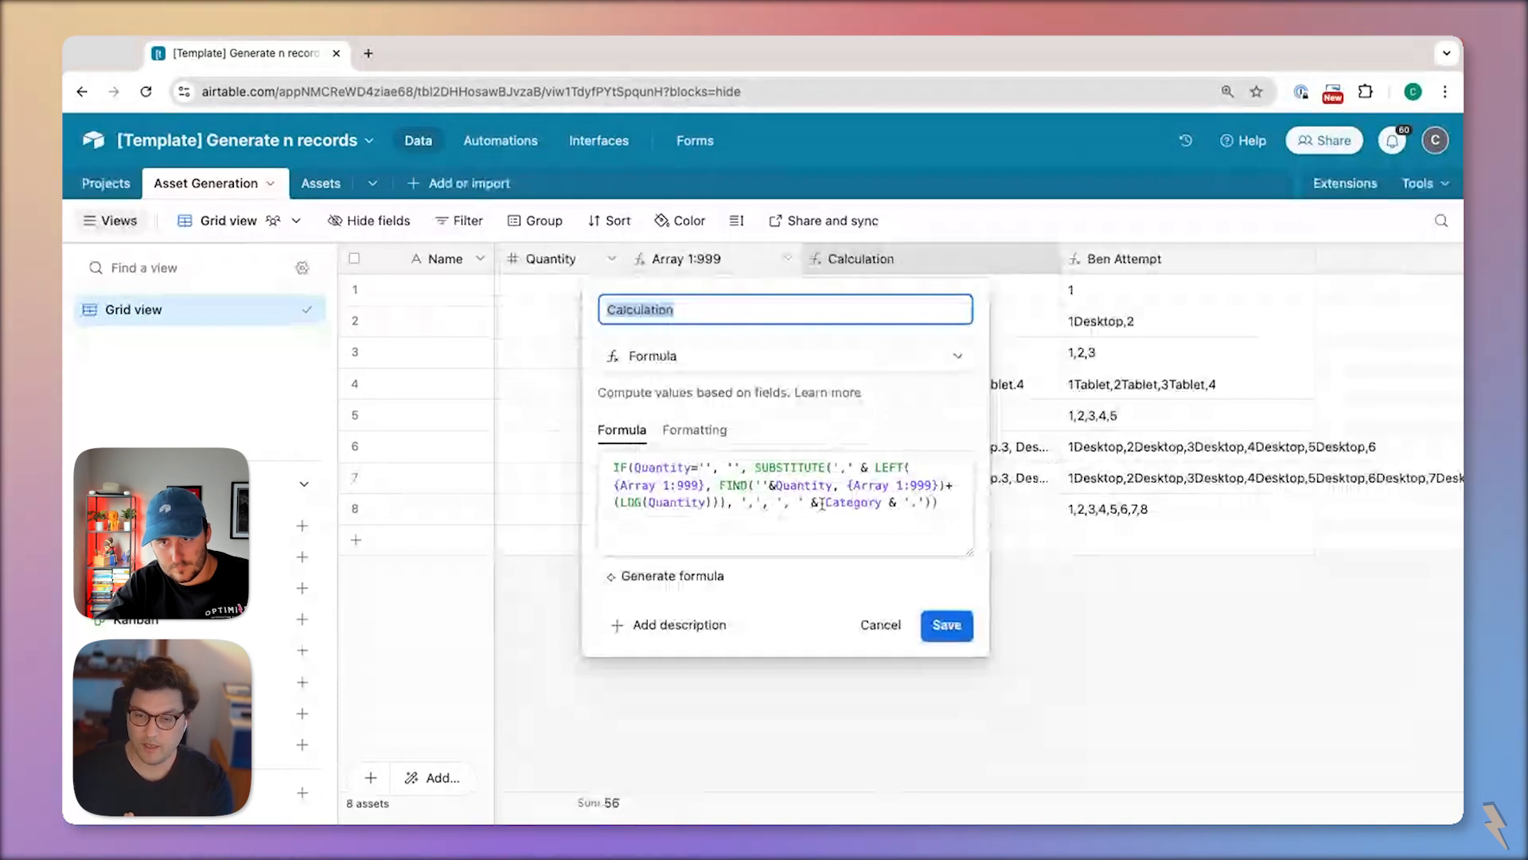
left_click(892, 533)
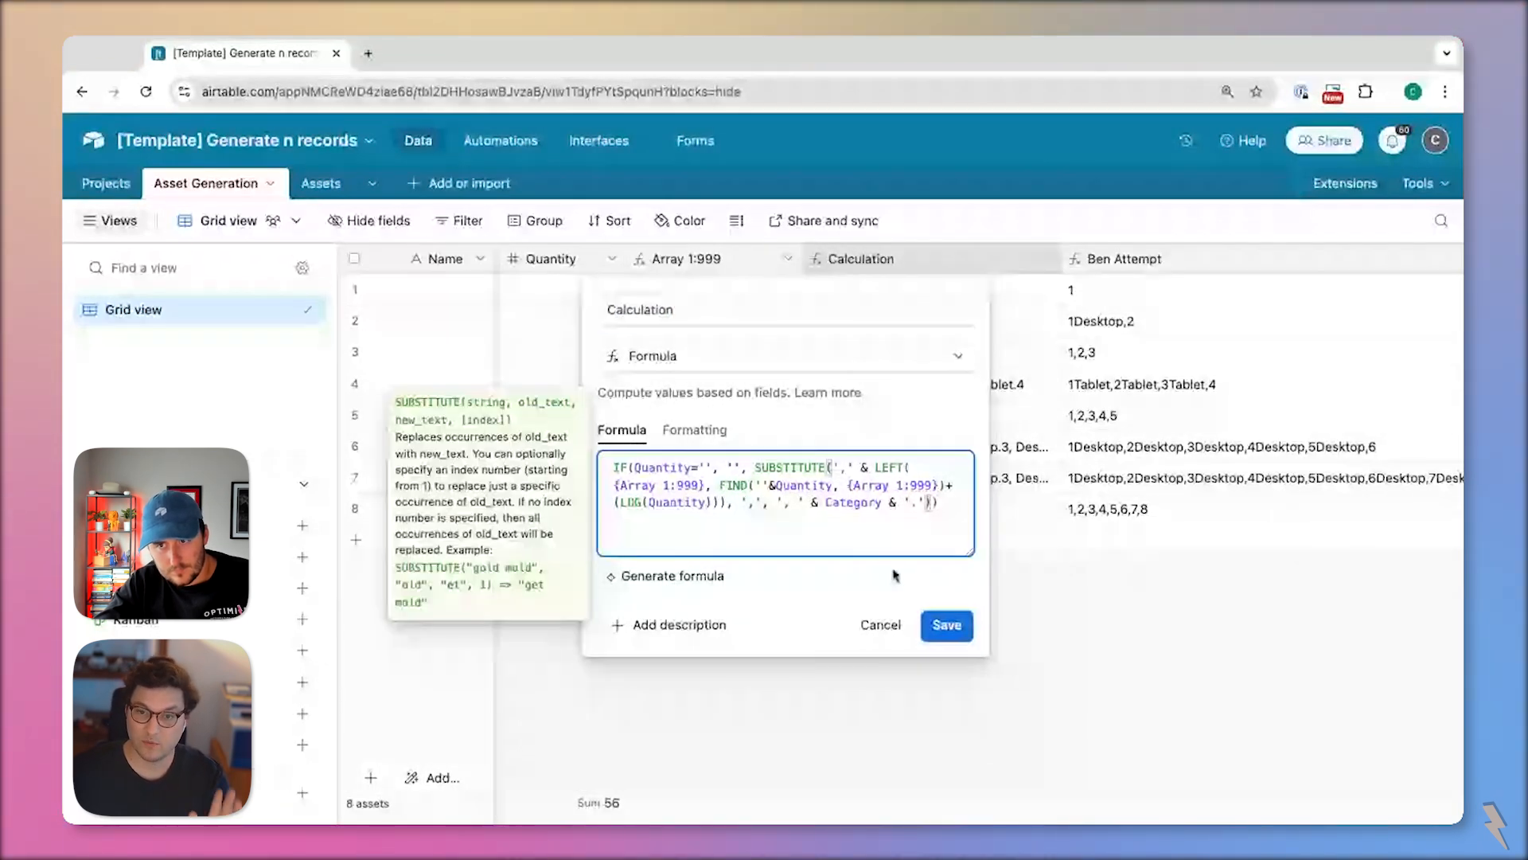
left_click(879, 623)
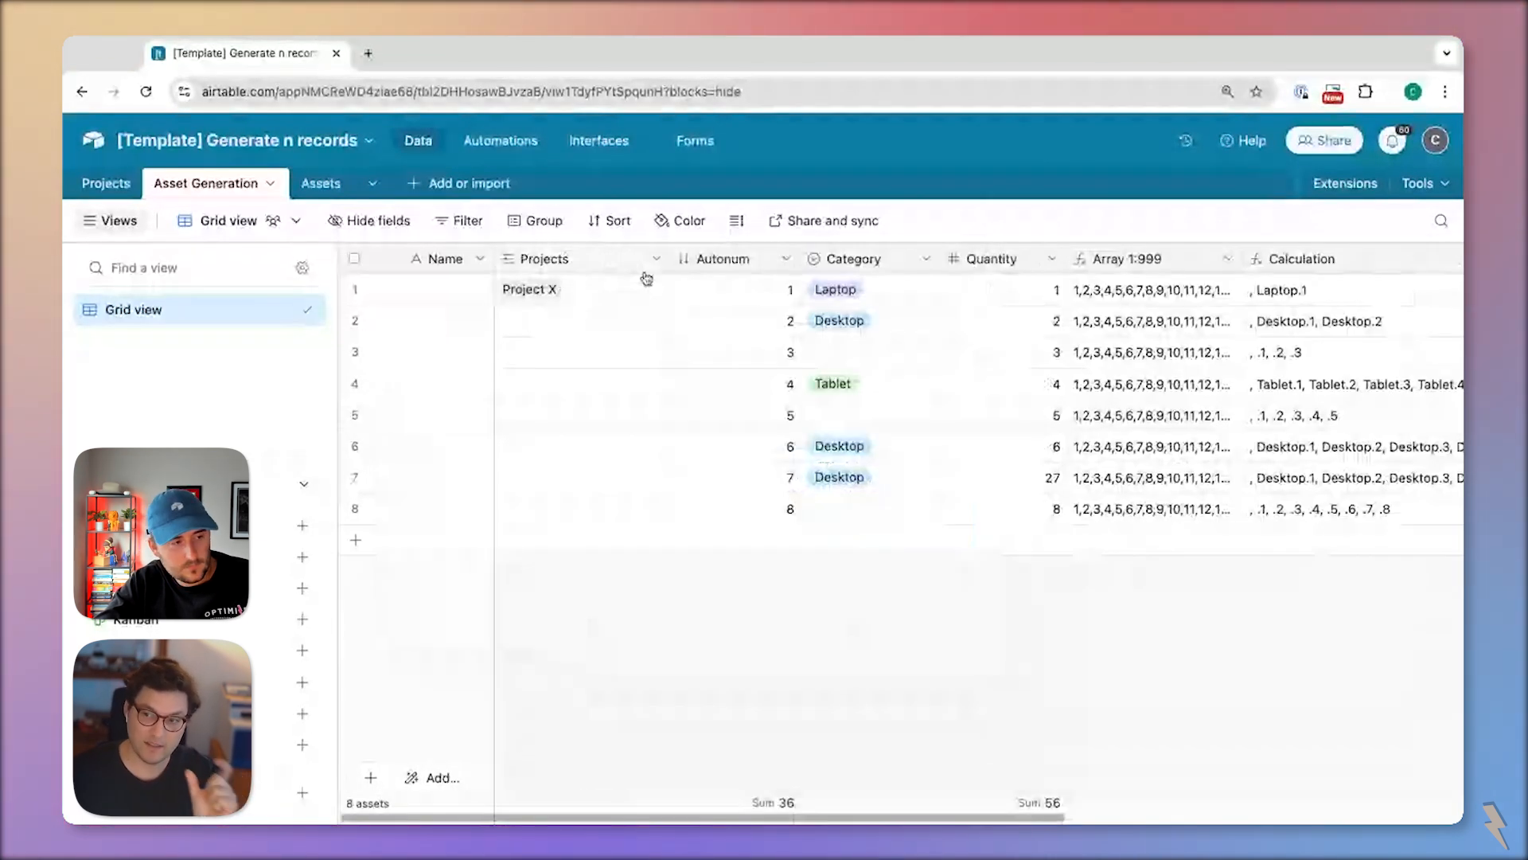
- In the Projects table, create a formula field named Record ID with the formula RECORD_ID()
right_click(590, 267)
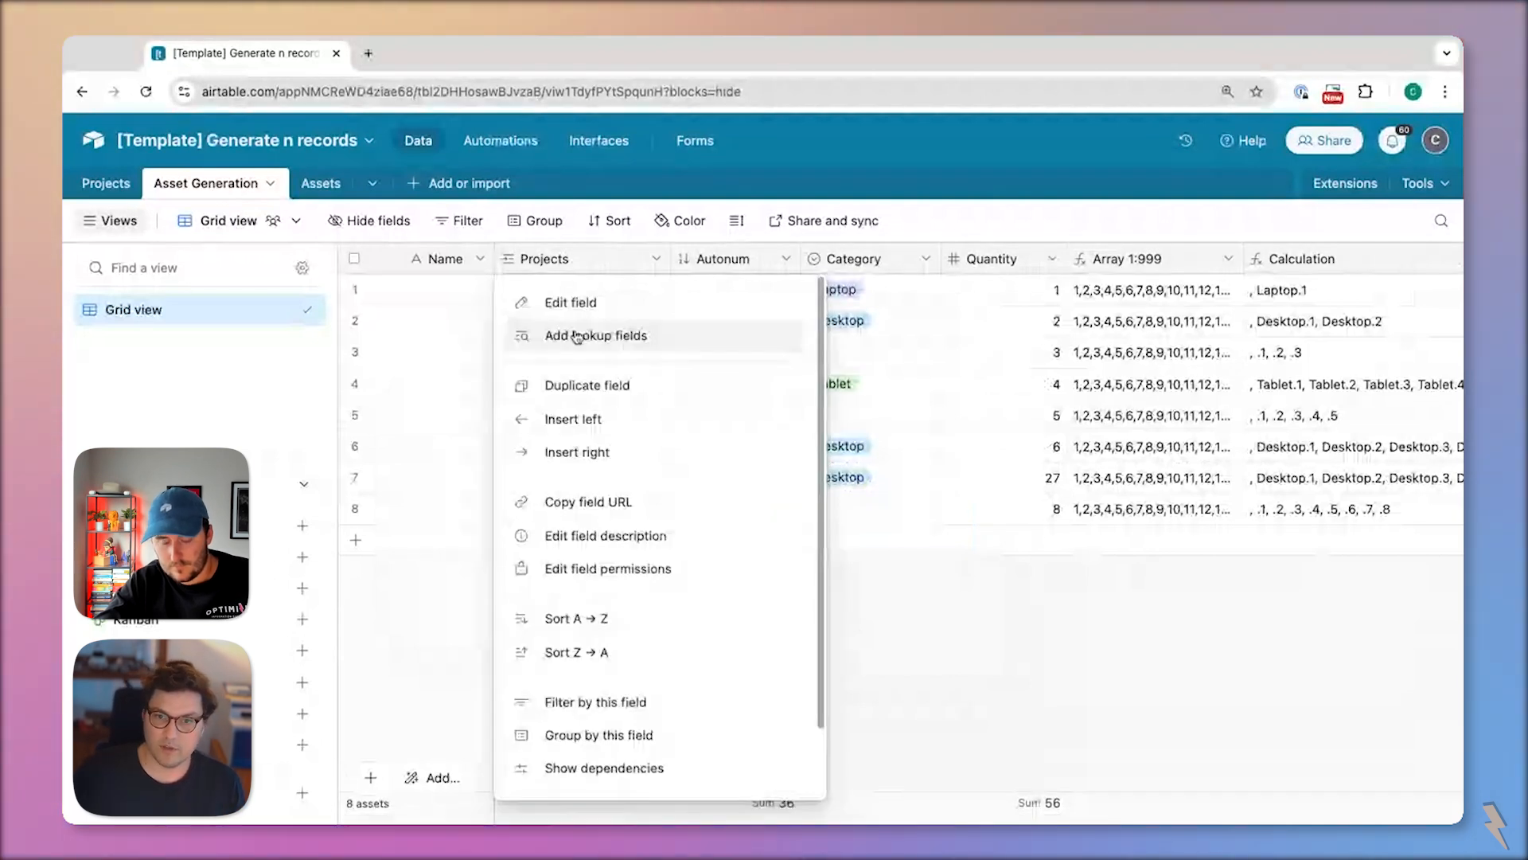
left_click(107, 183)
left_click(976, 259)
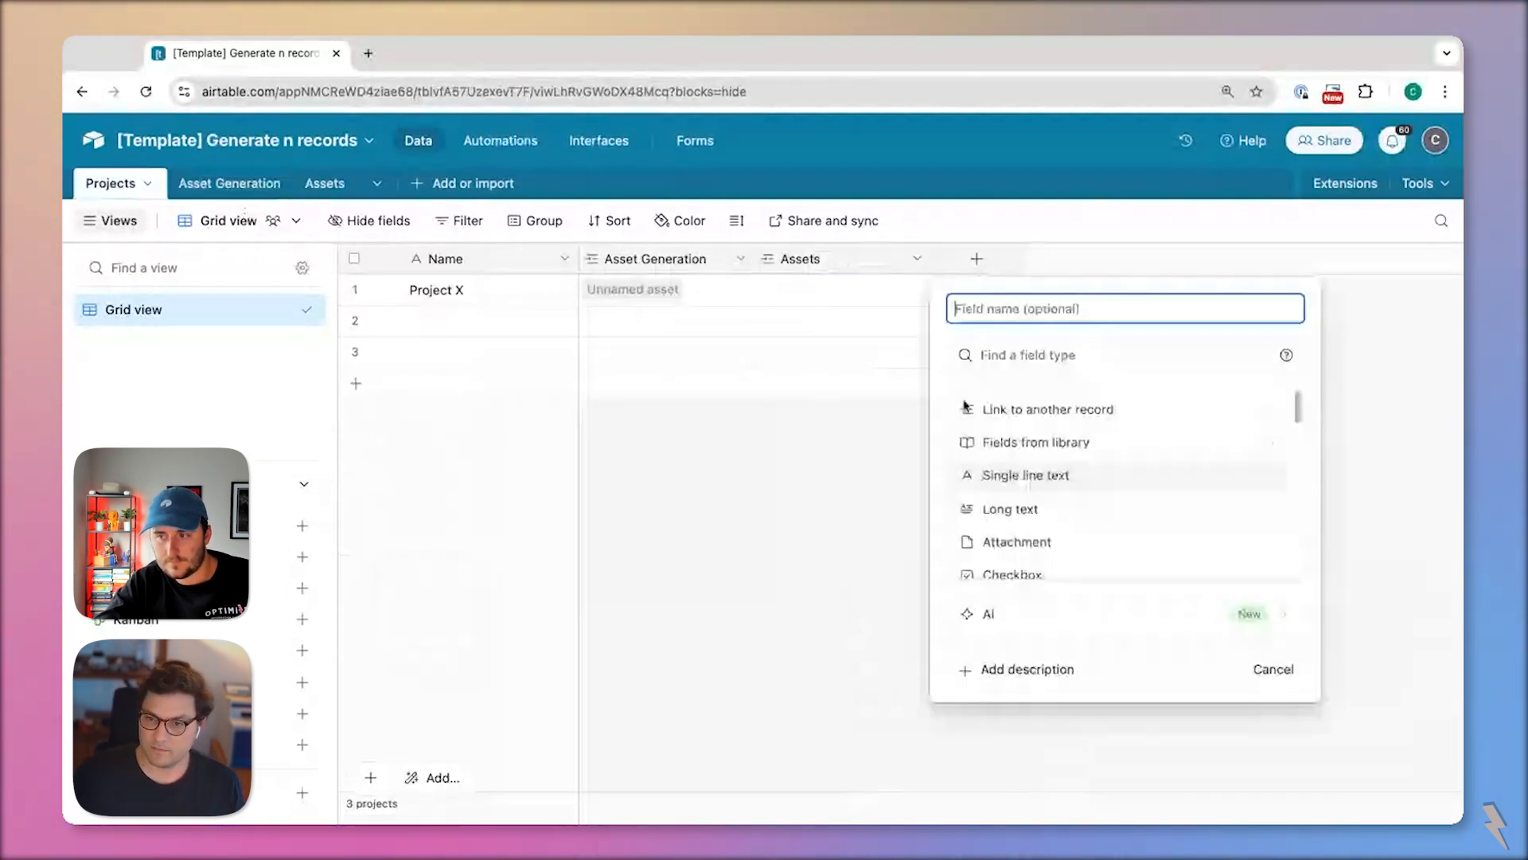
scroll(1035, 478, "down", 5)
left_click(1035, 443)
type("RECORD_ID(")
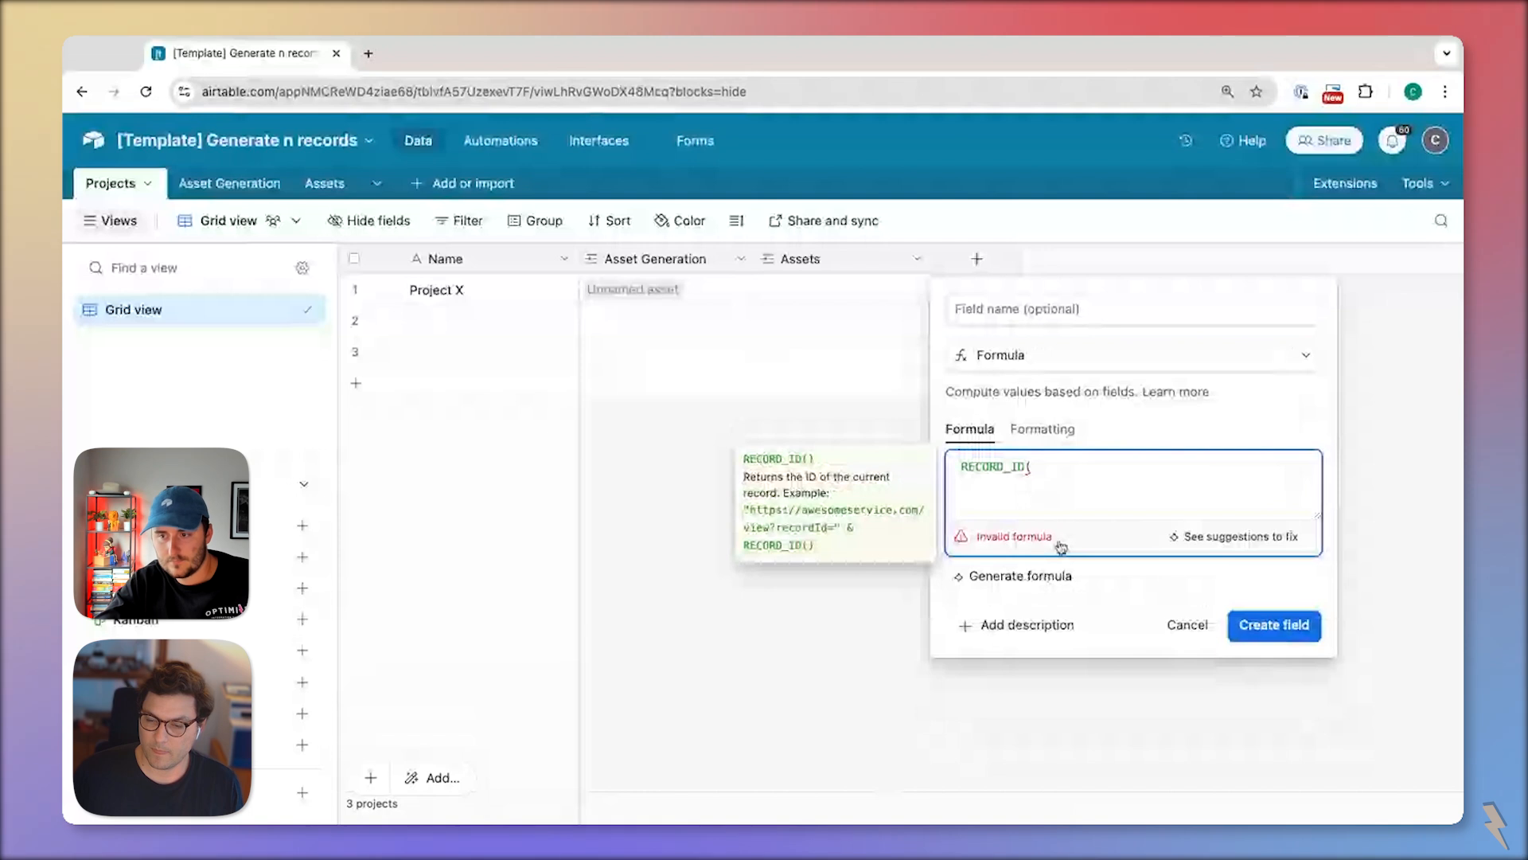
type(")")
left_click(1067, 308)
left_click(1273, 623)
- In the Asset Generation table, add a lookup field for Record ID through the Projects link
left_click(209, 184)
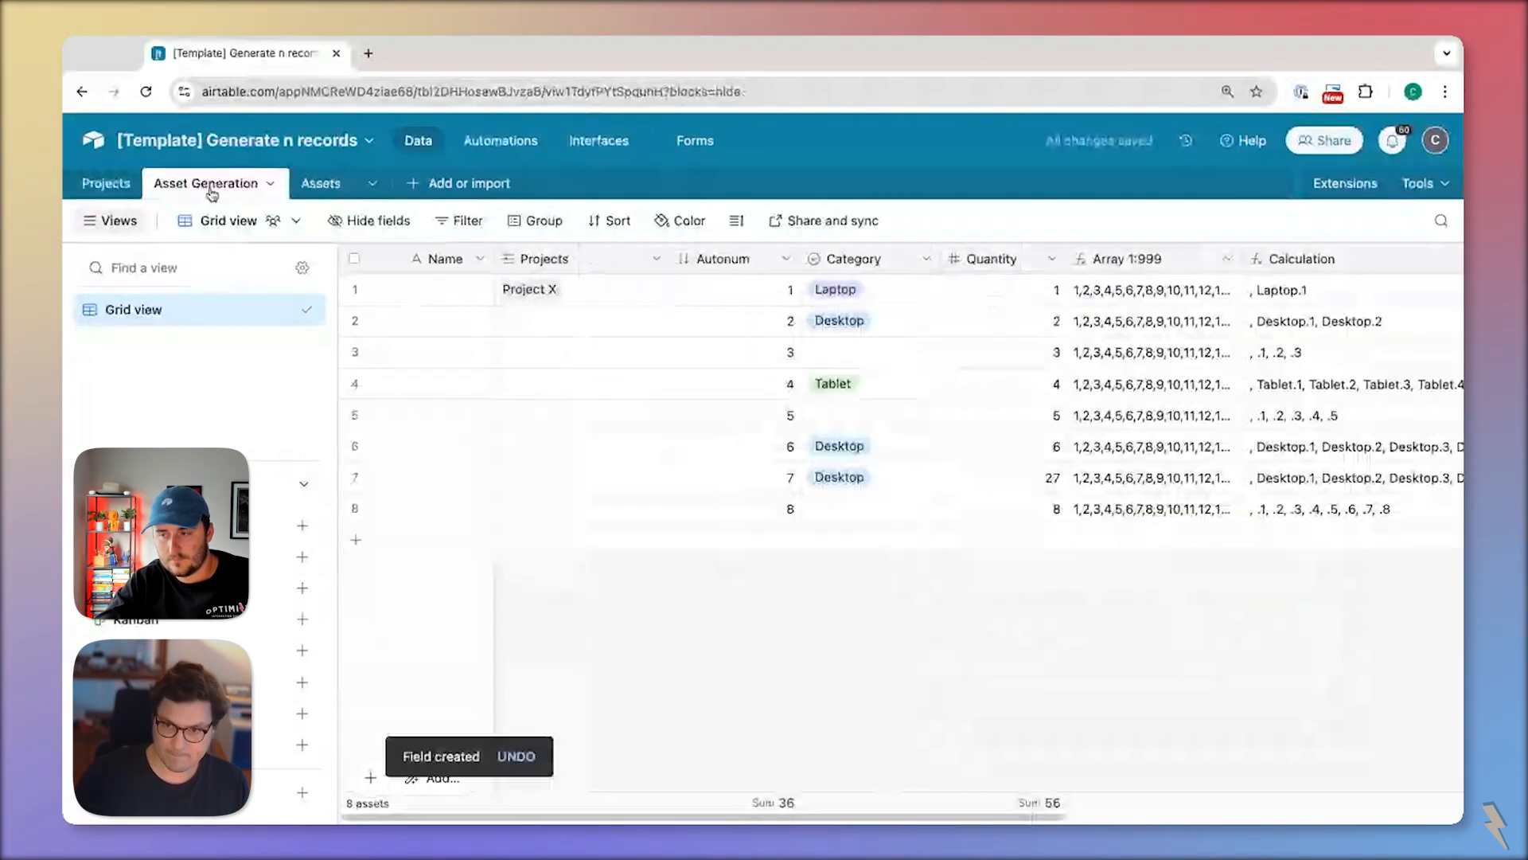
left_click(656, 259)
left_click(607, 331)
left_click(693, 427)
left_click(891, 727)
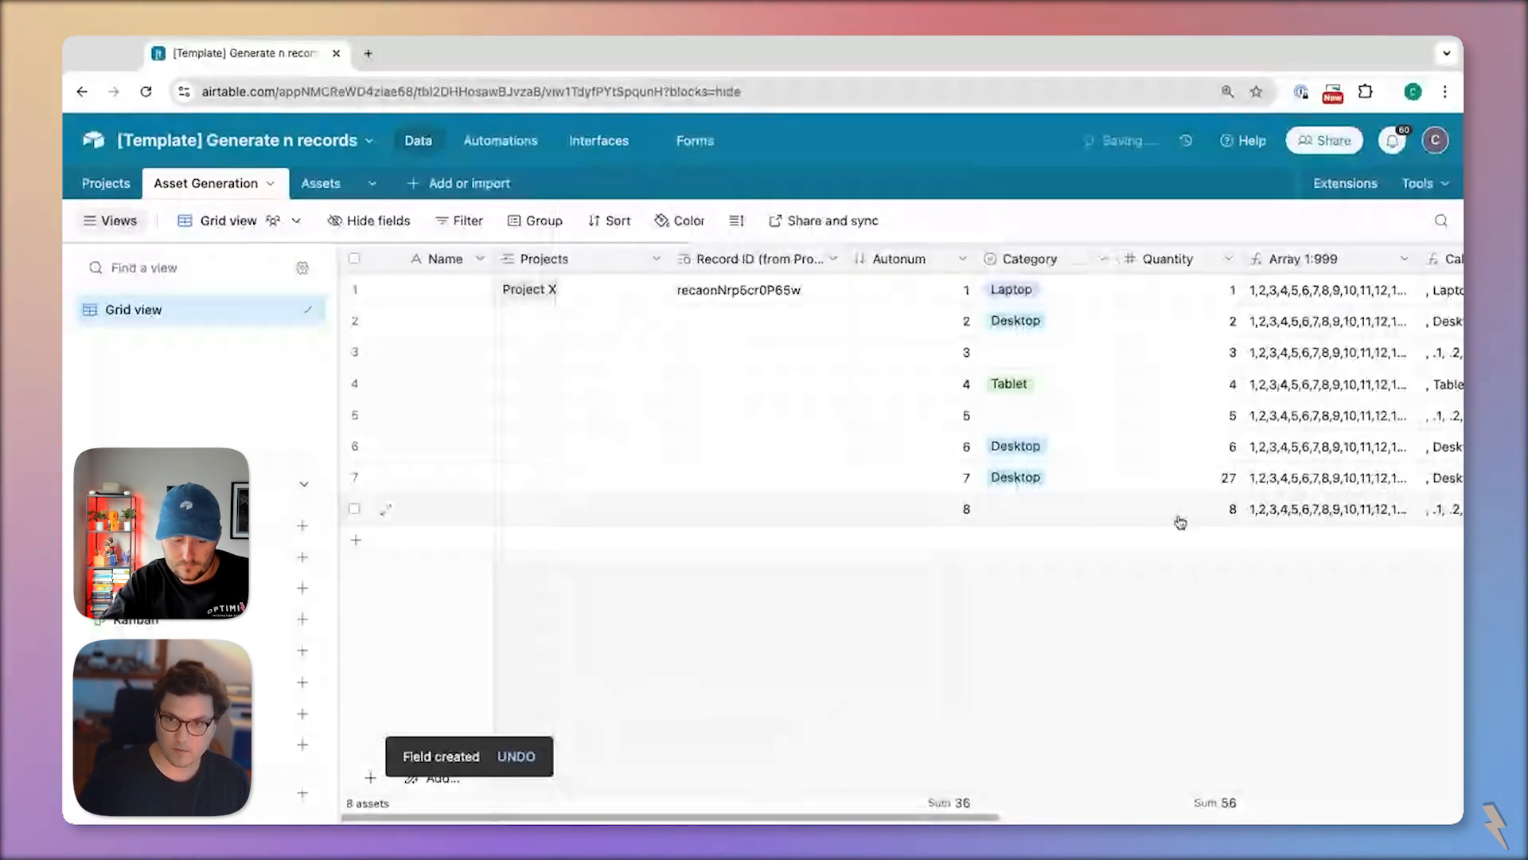
- In the Calculation formula, insert the {Record ID (from Projects)} reference directly before Category
scroll(1181, 522, "right", 7)
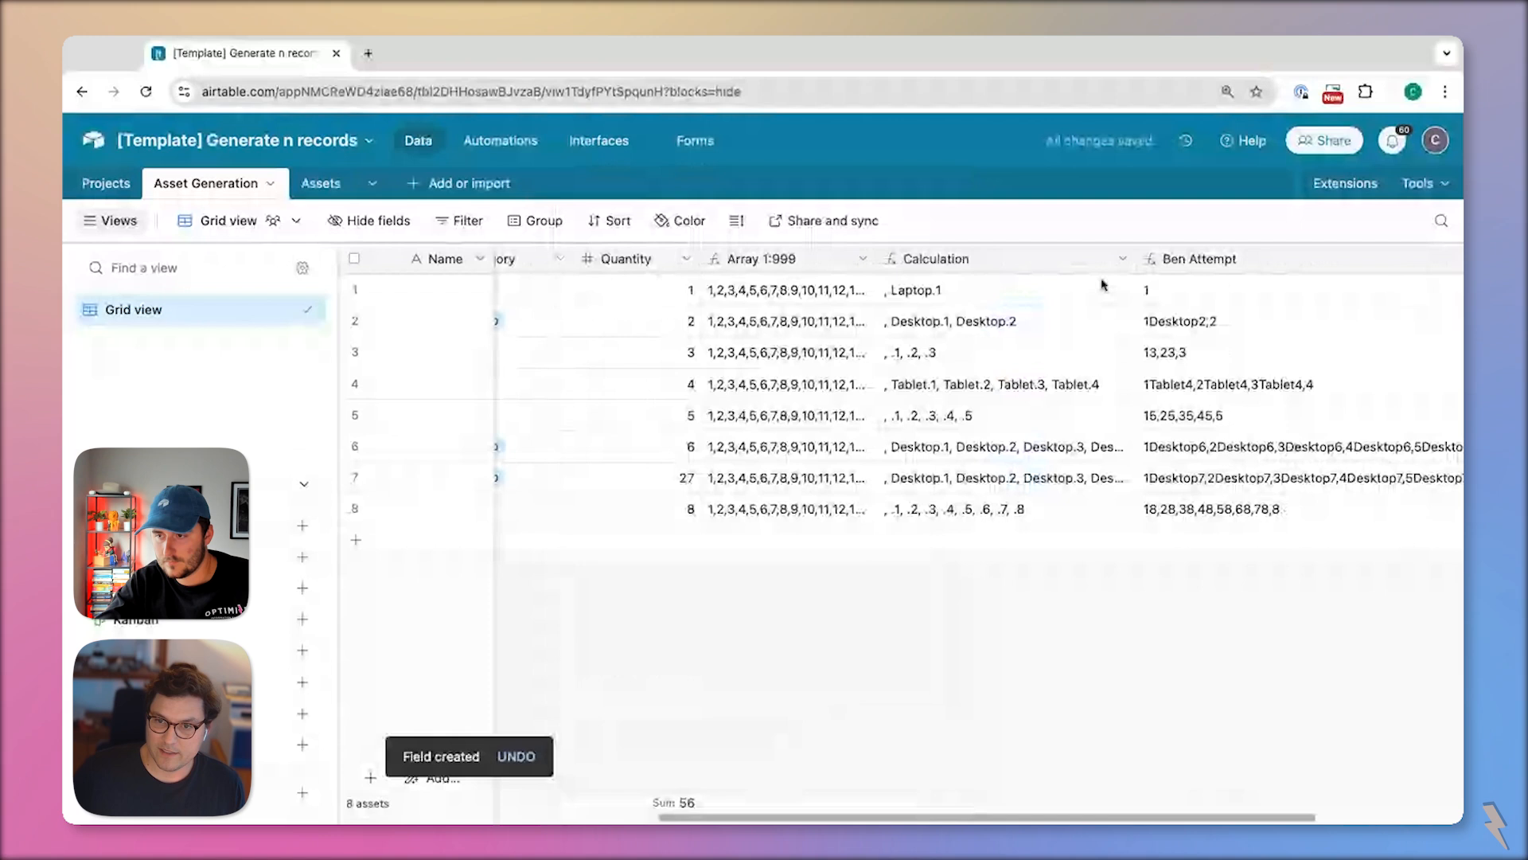
left_click(980, 263)
double_click(980, 263)
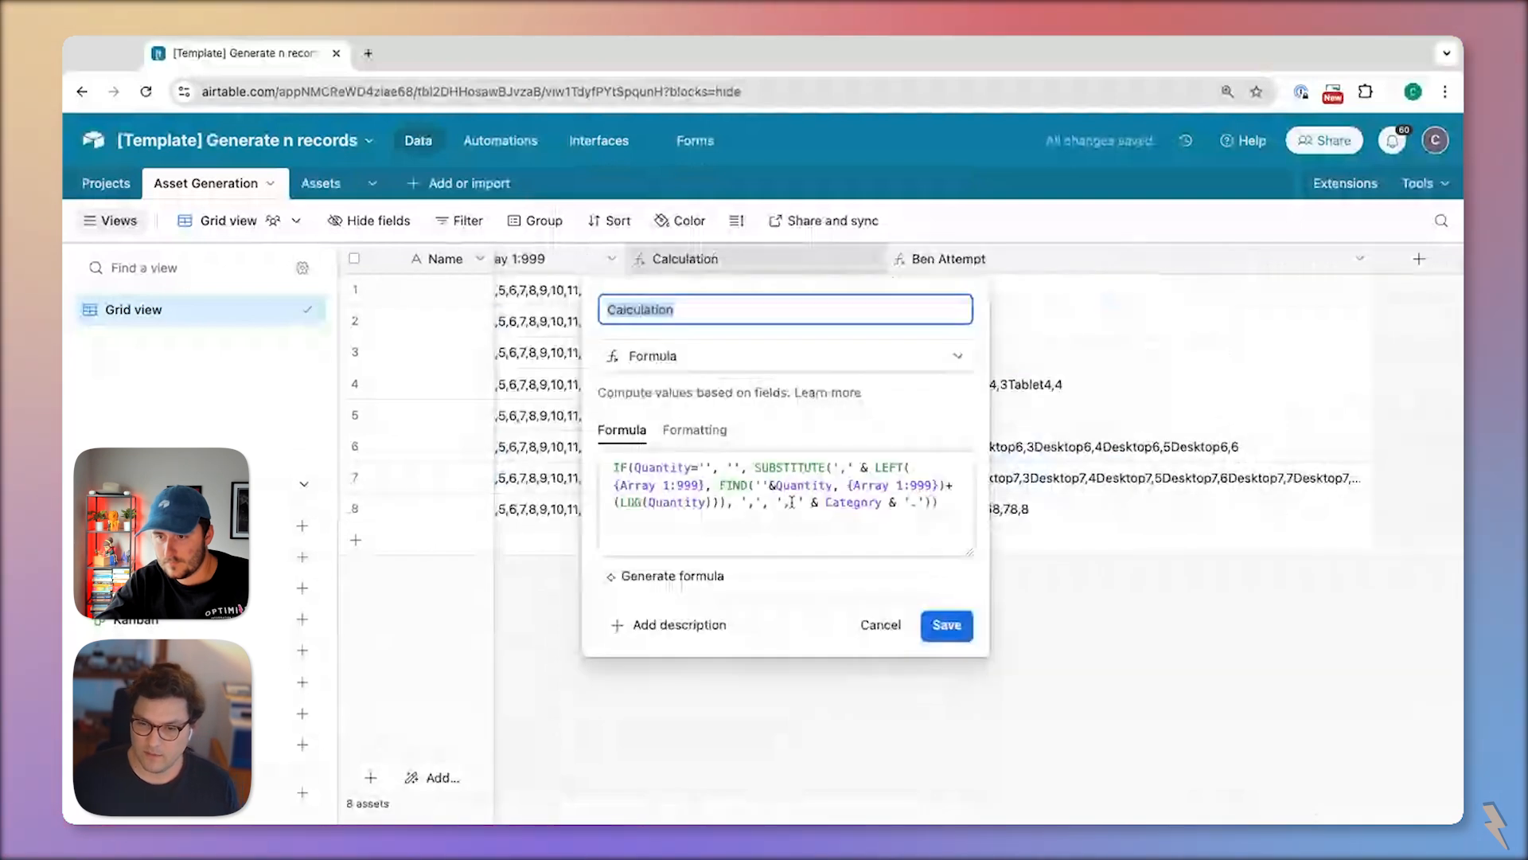
left_click(777, 501)
left_click_drag(777, 501, 876, 502)
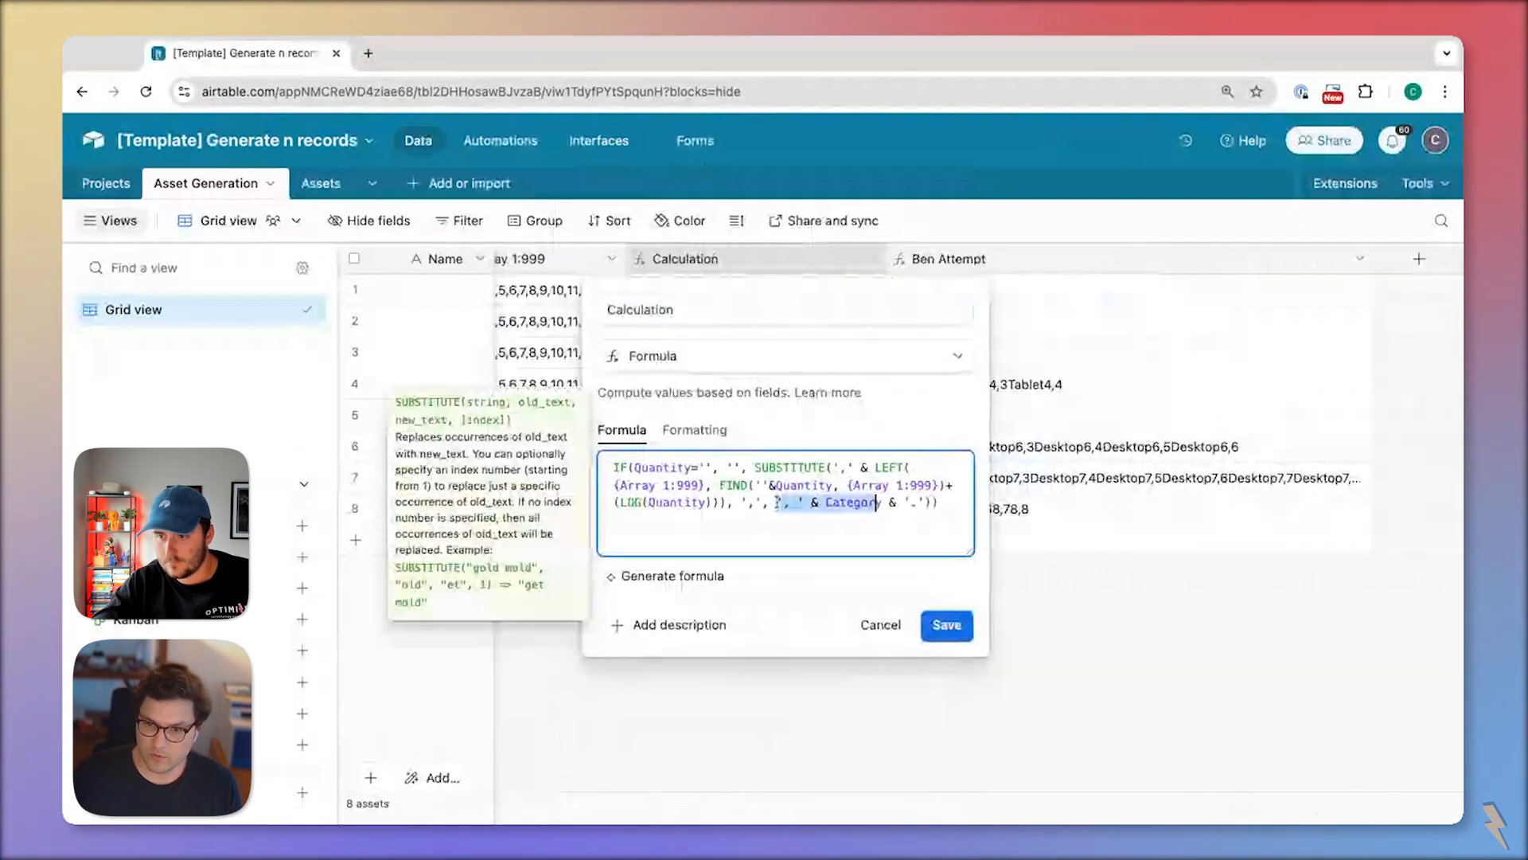
left_click(776, 503)
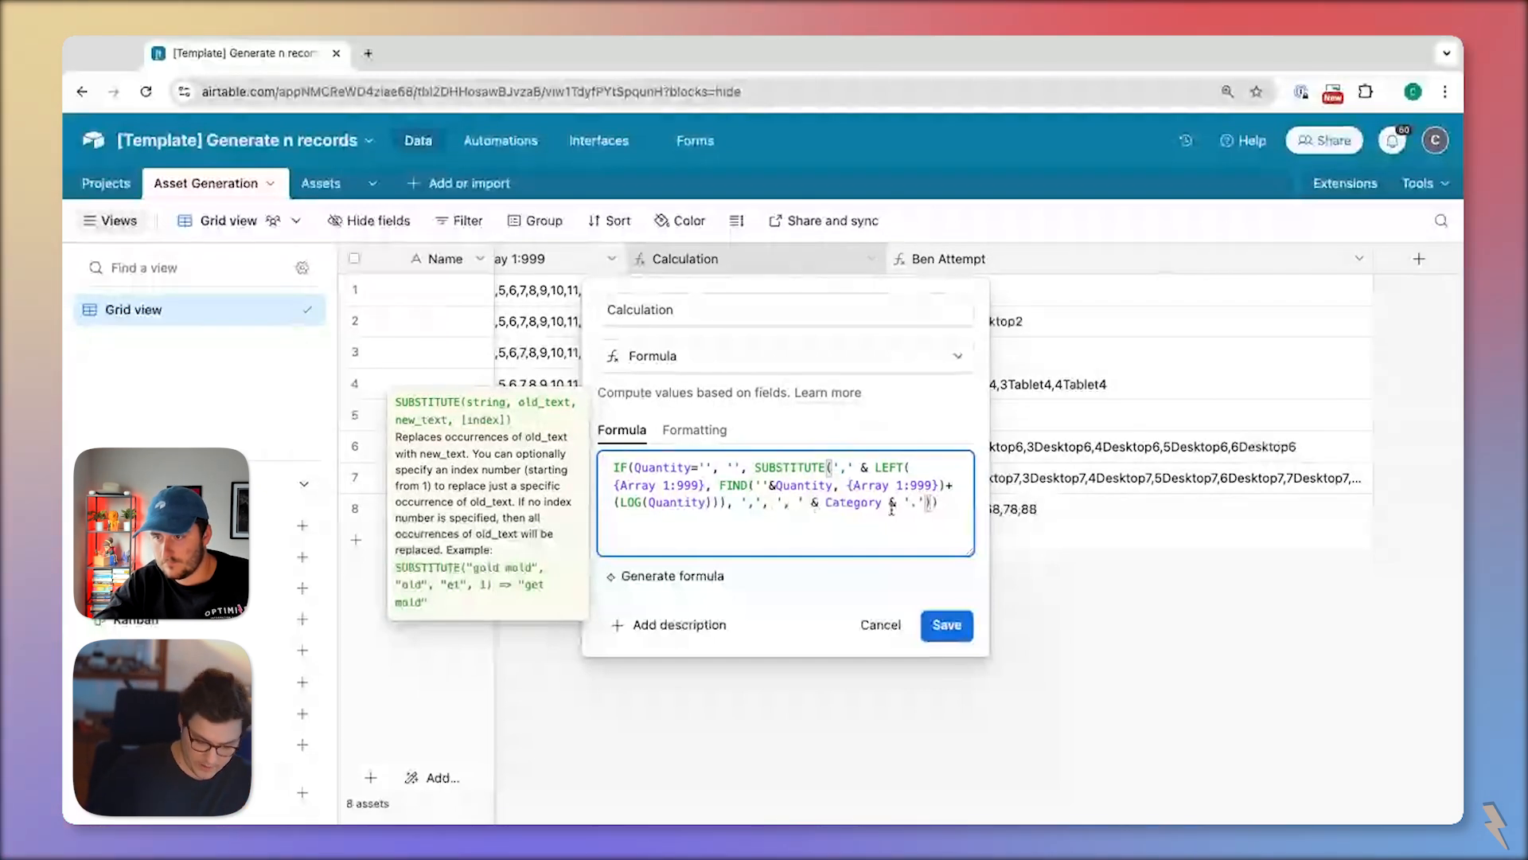
left_click(829, 503)
type("r")
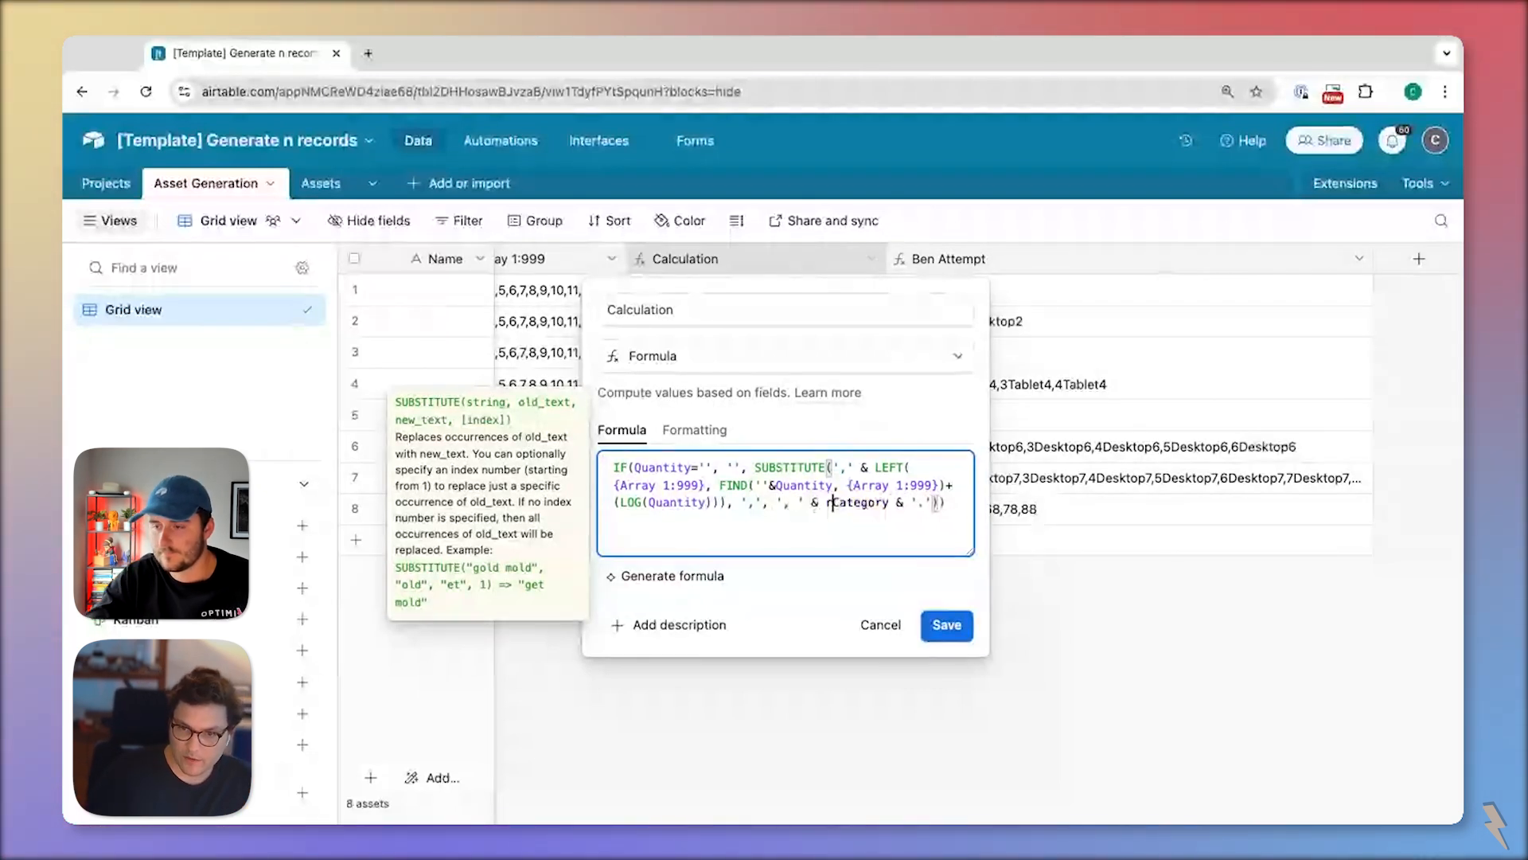
key("Tab")
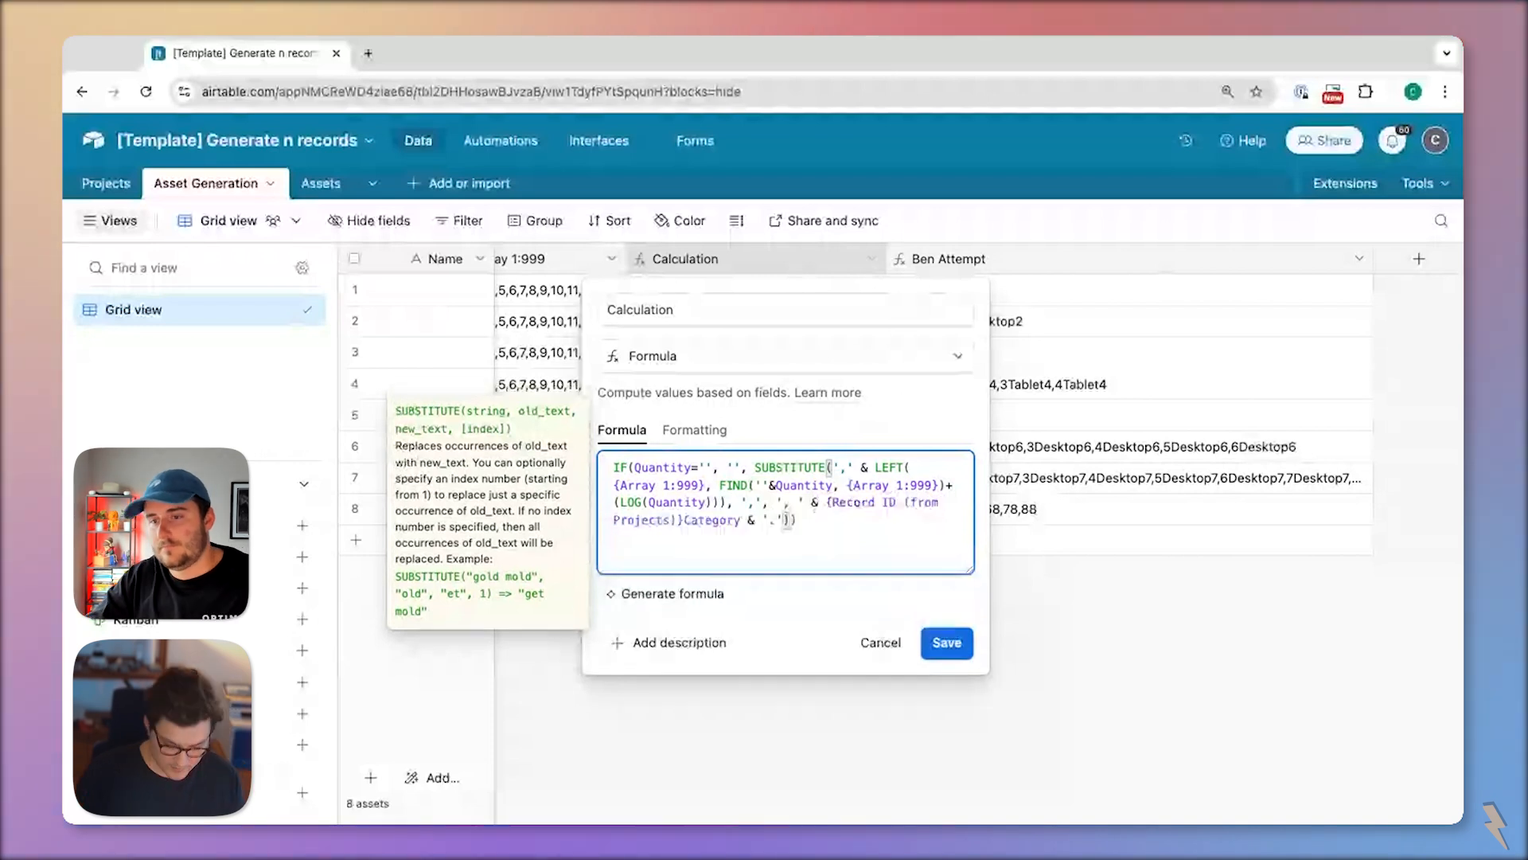
- Join the record ID and Category references in the formula with & '.' & and save the Calculation field
type("& '")
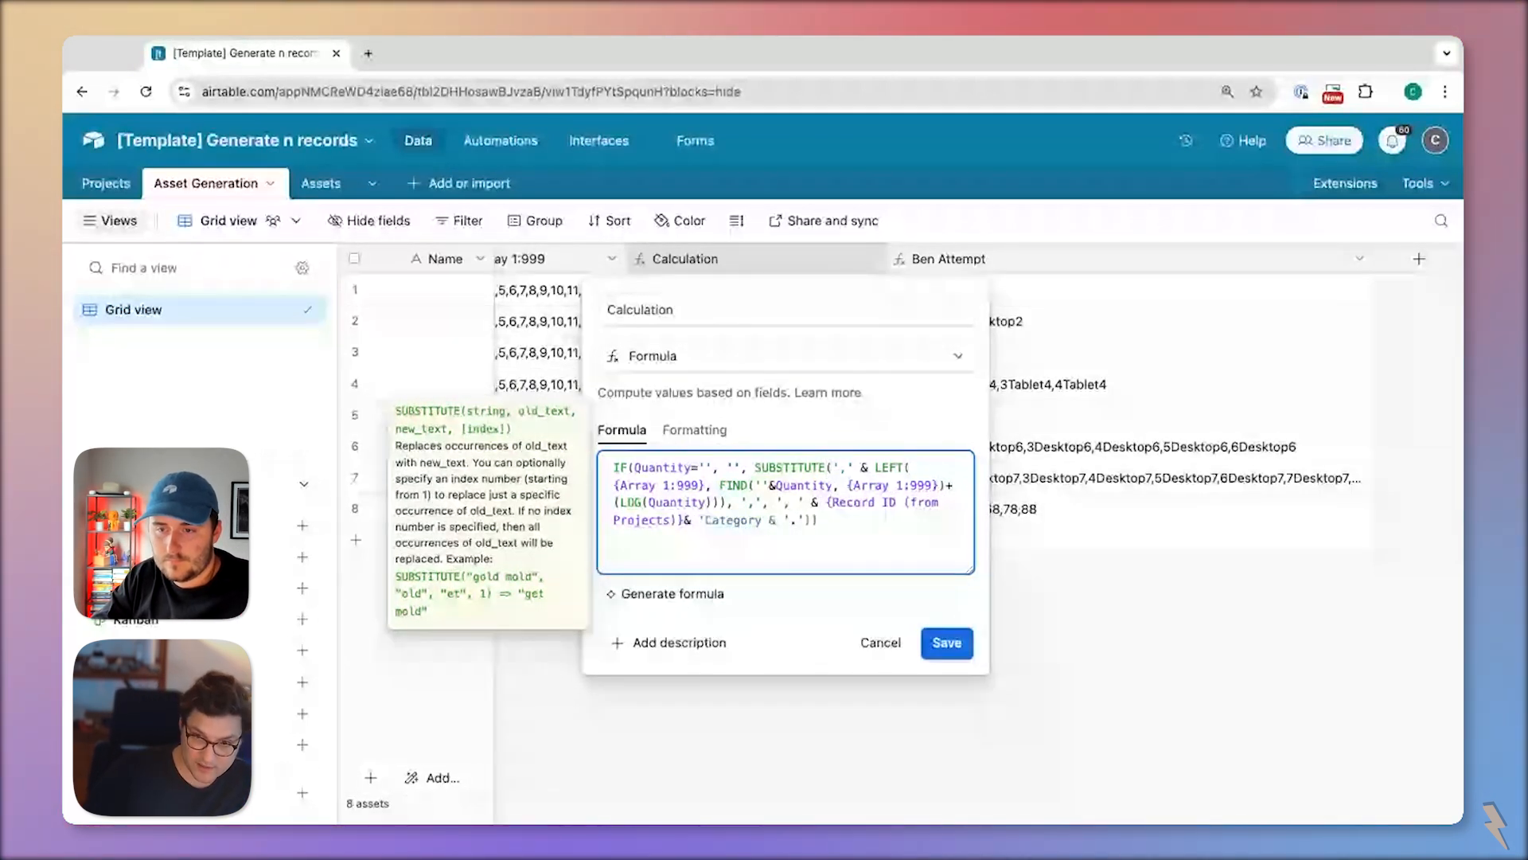
type(".'")
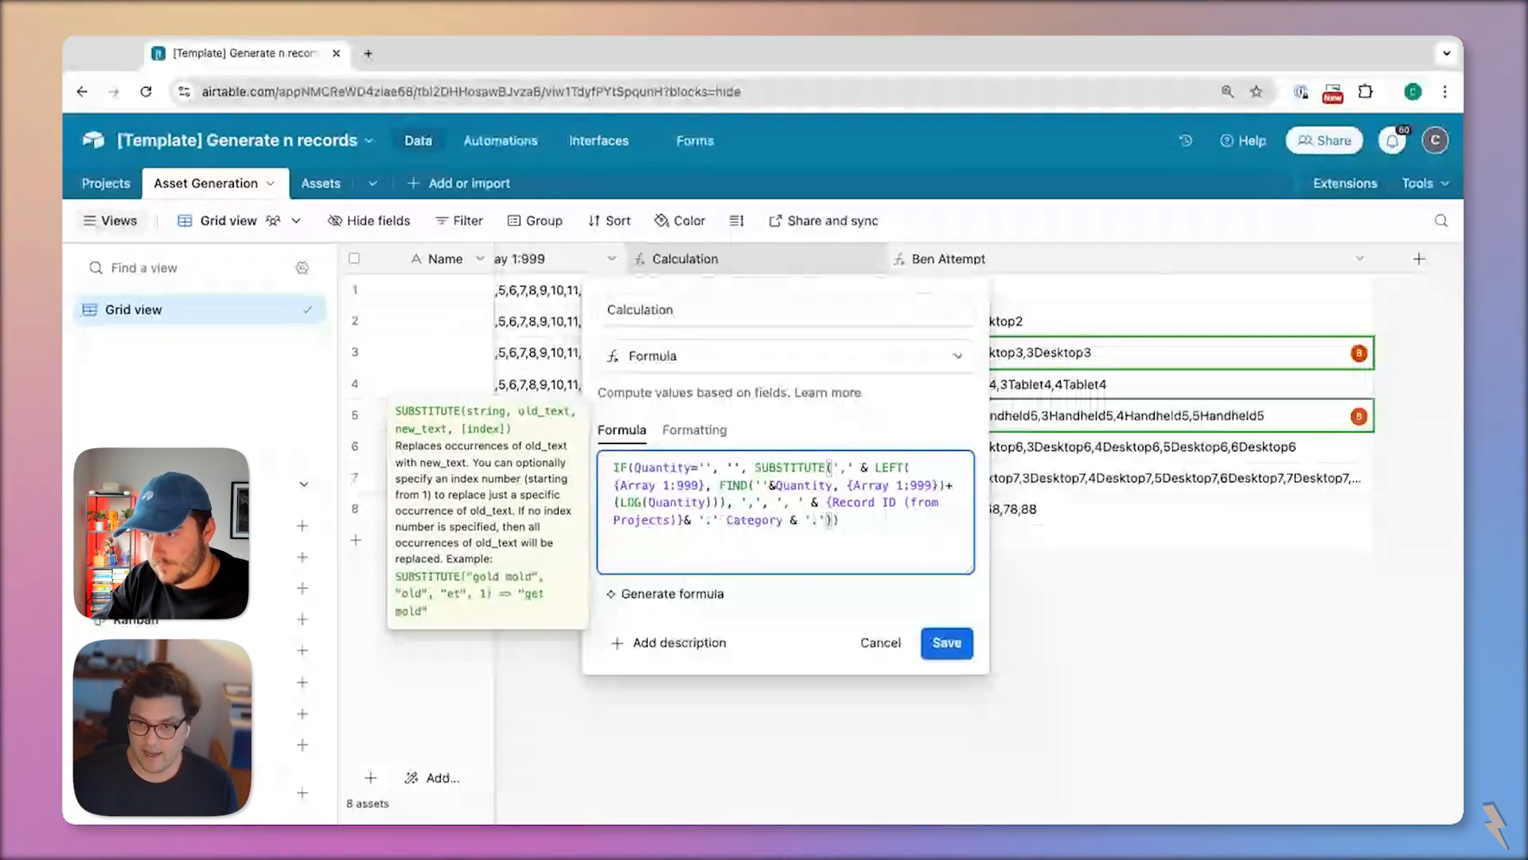
type(" &")
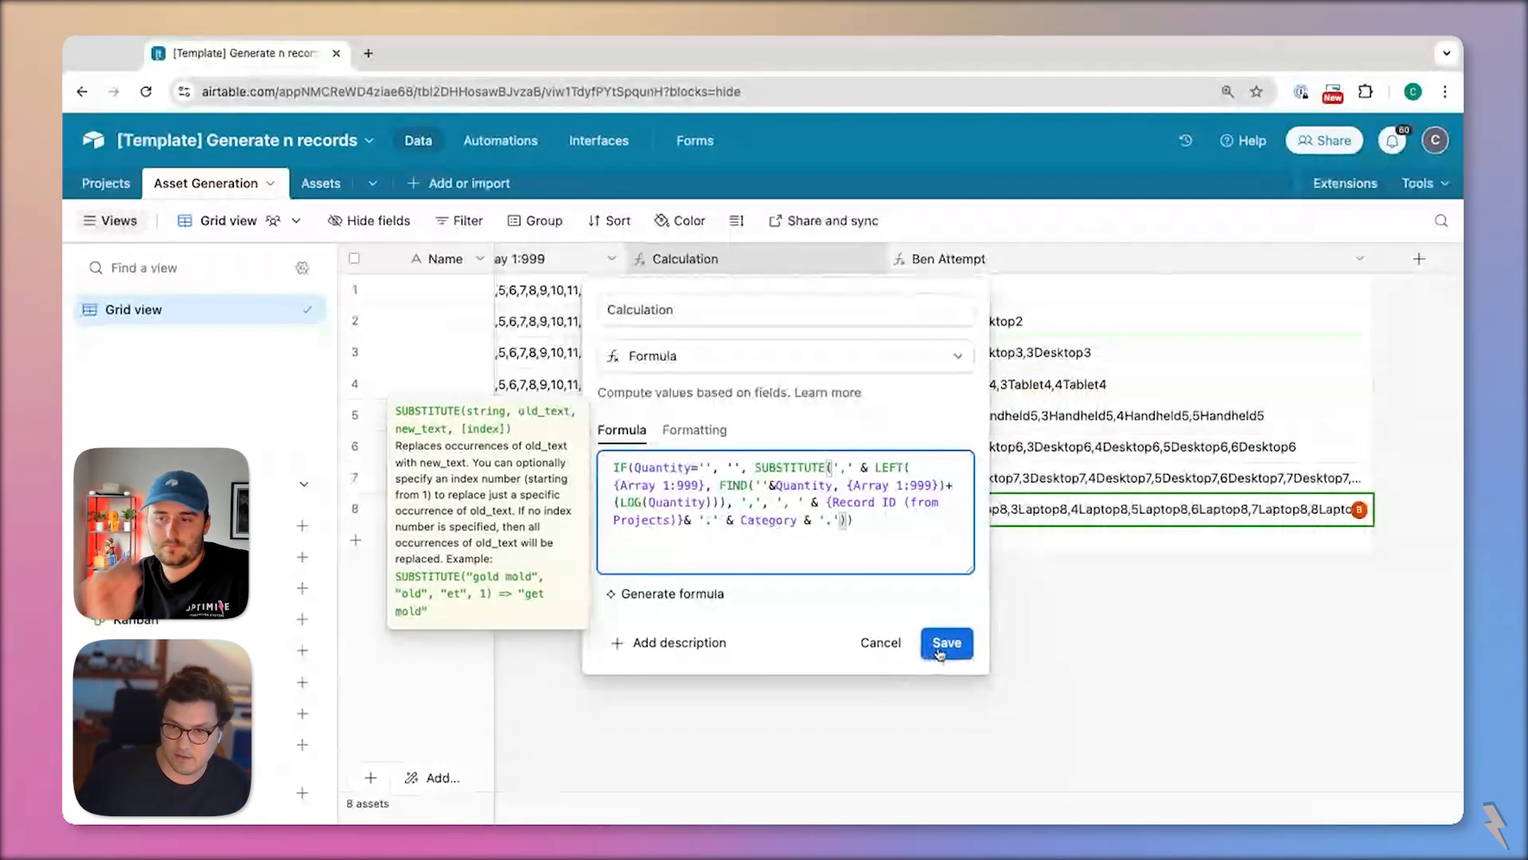
left_click(939, 648)
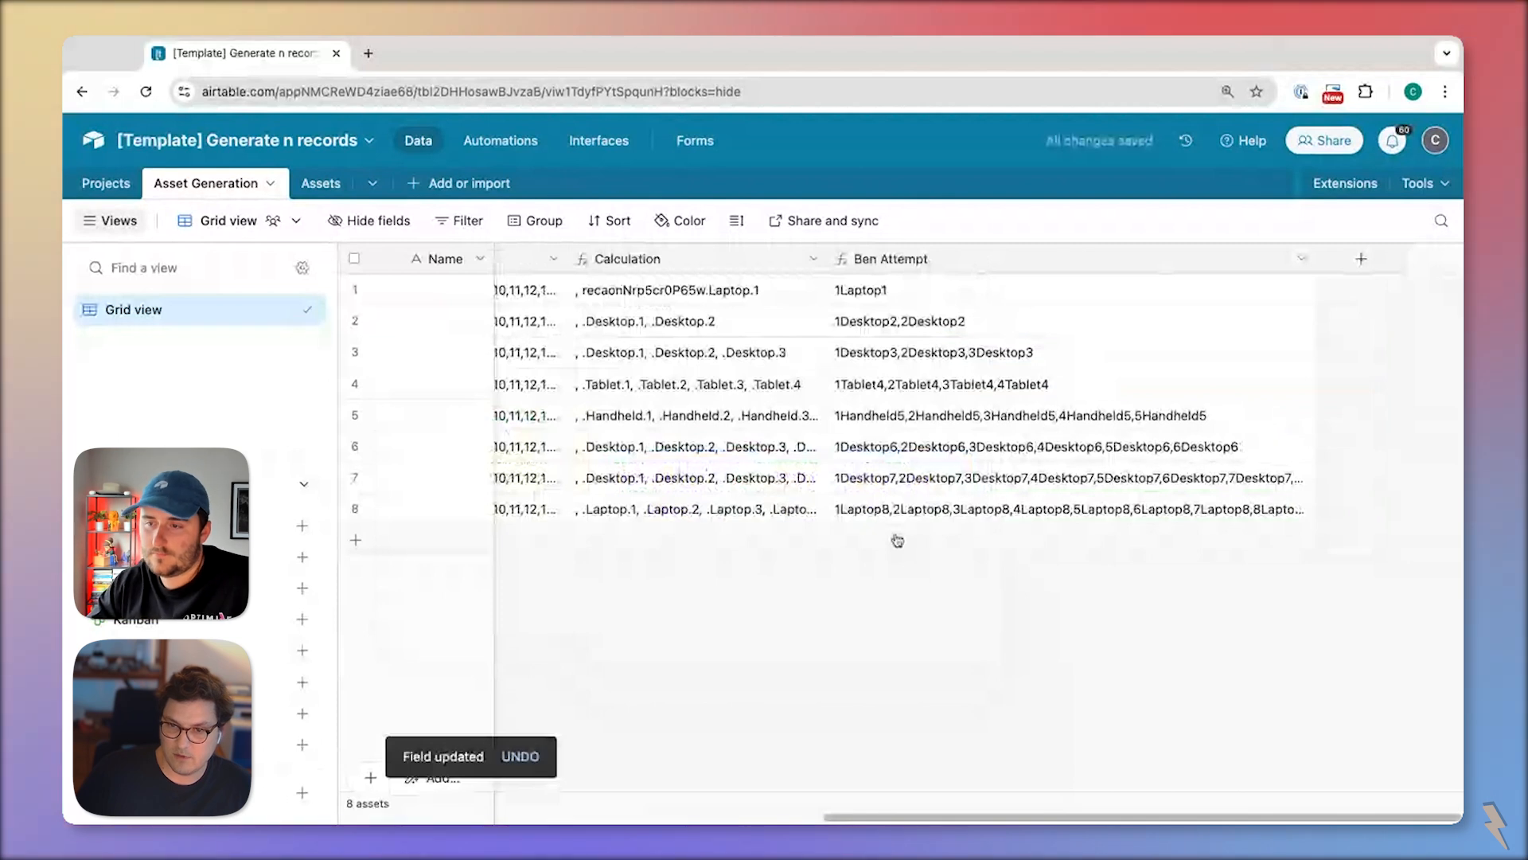
scroll(897, 540, "left", 3)
scroll(792, 479, "left", 3)
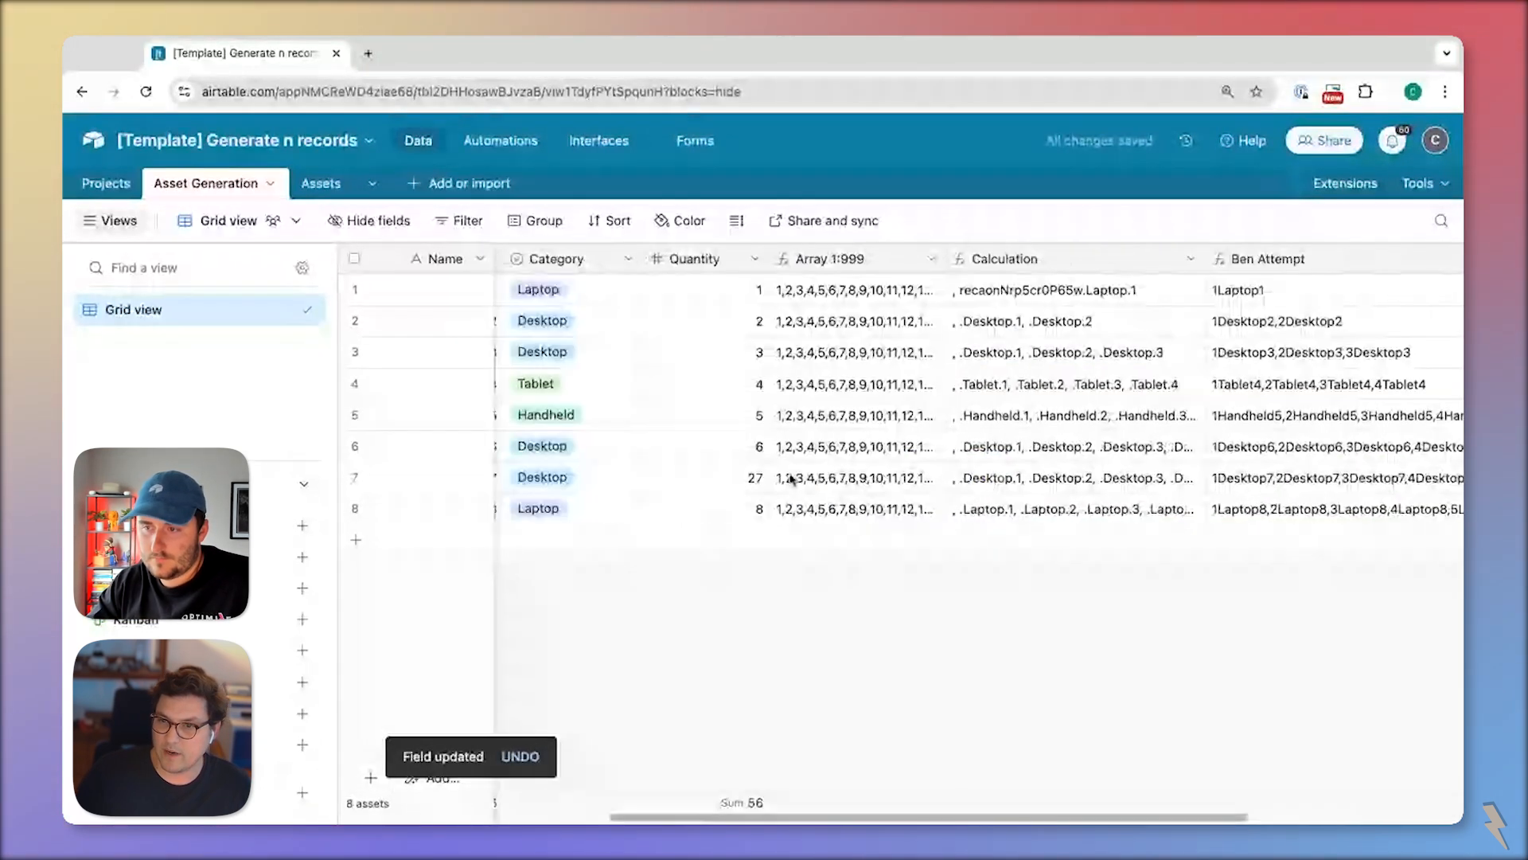
scroll(792, 479, "left", 6)
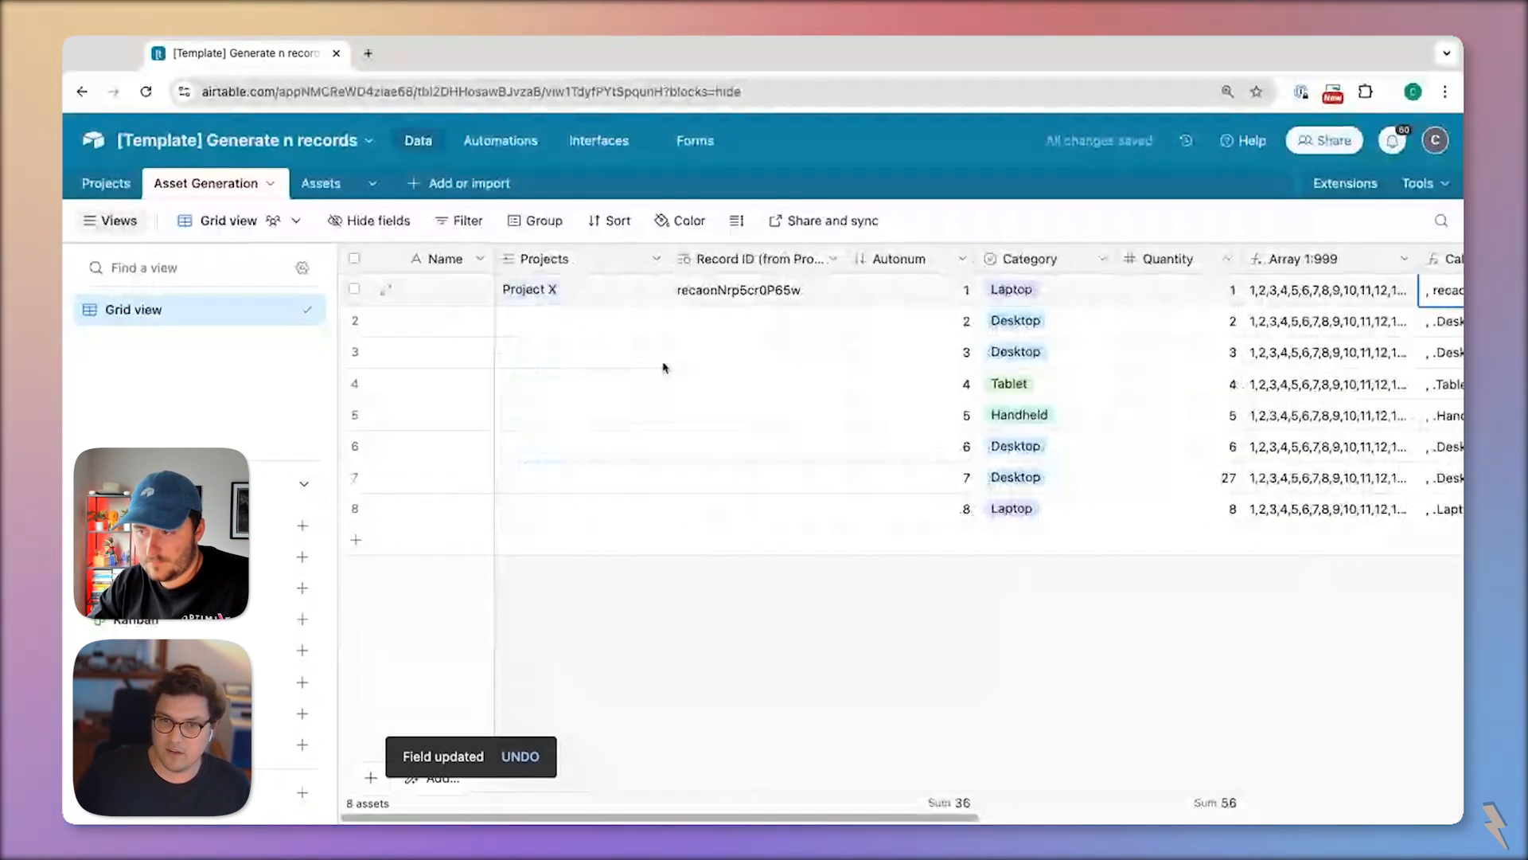
- Fill the Project X link down the Projects column for all eight Asset Generation records
left_click(667, 299)
left_click_drag(671, 304, 669, 515)
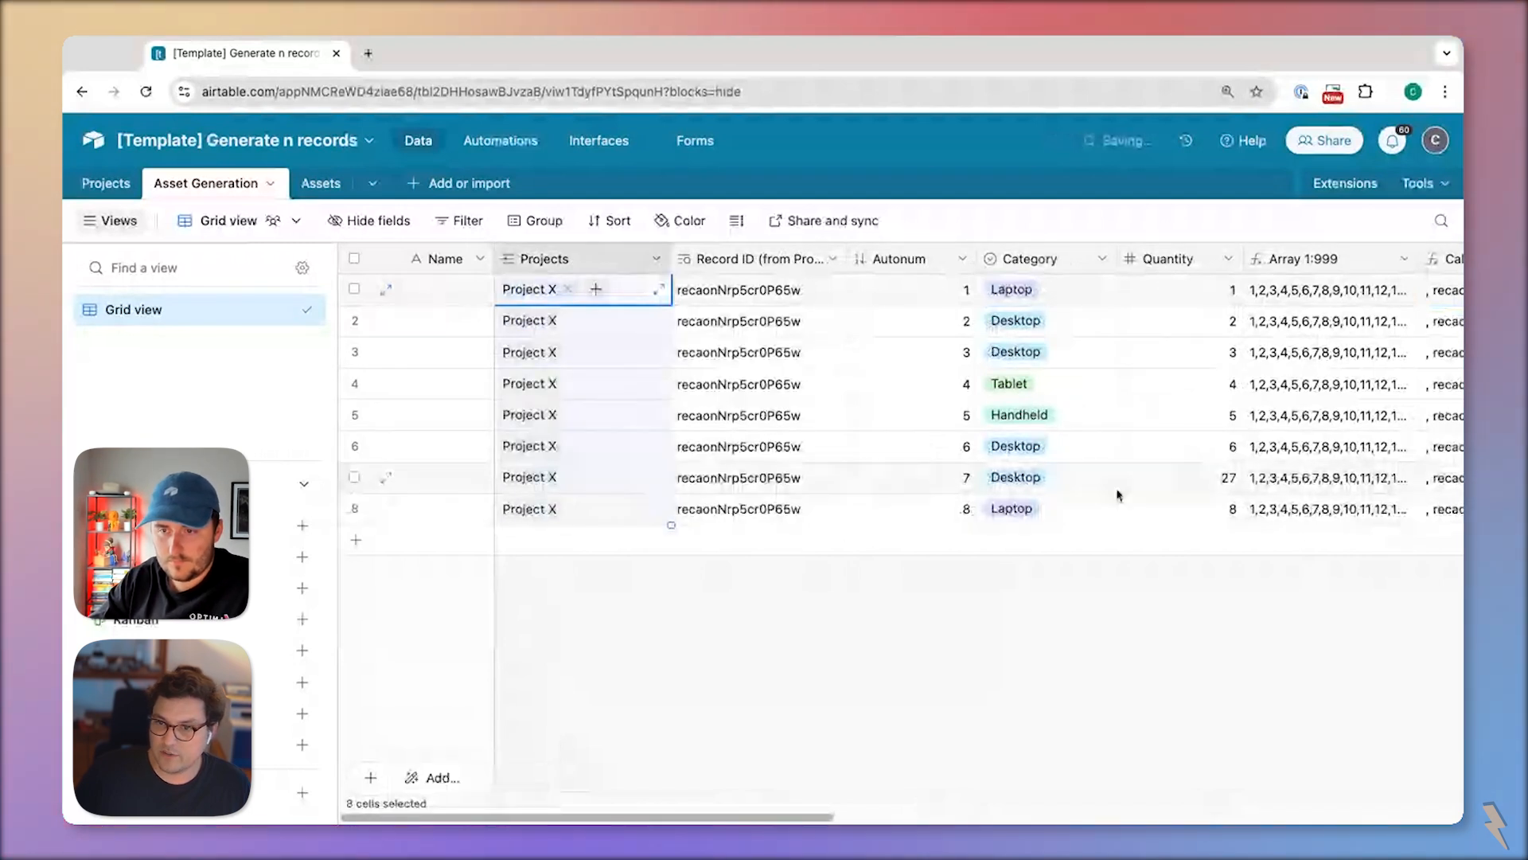
scroll(875, 470, "right", 10)
left_click(647, 448)
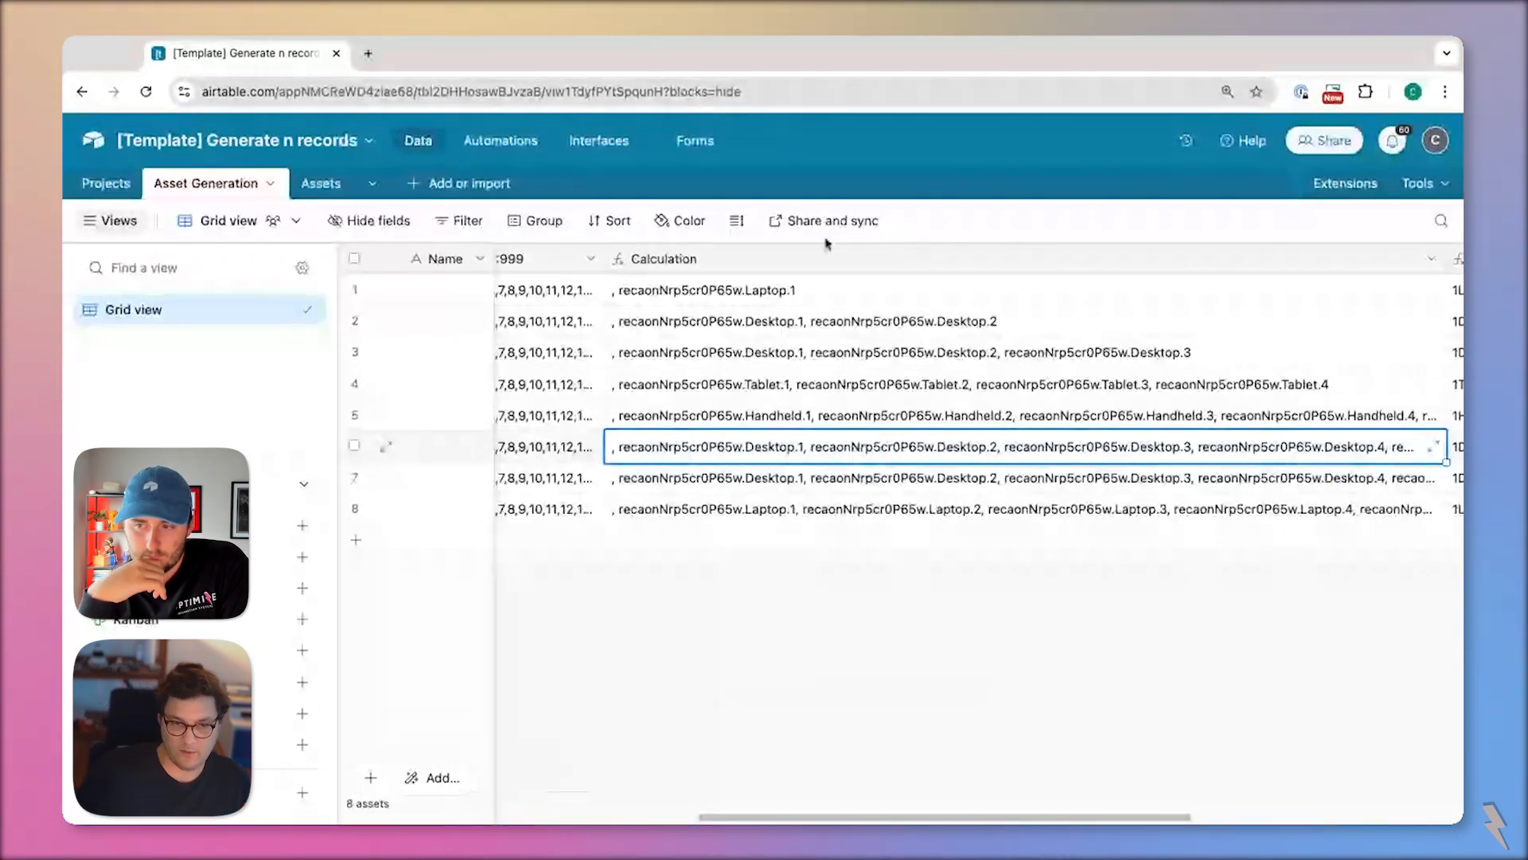
key("super+Tab")
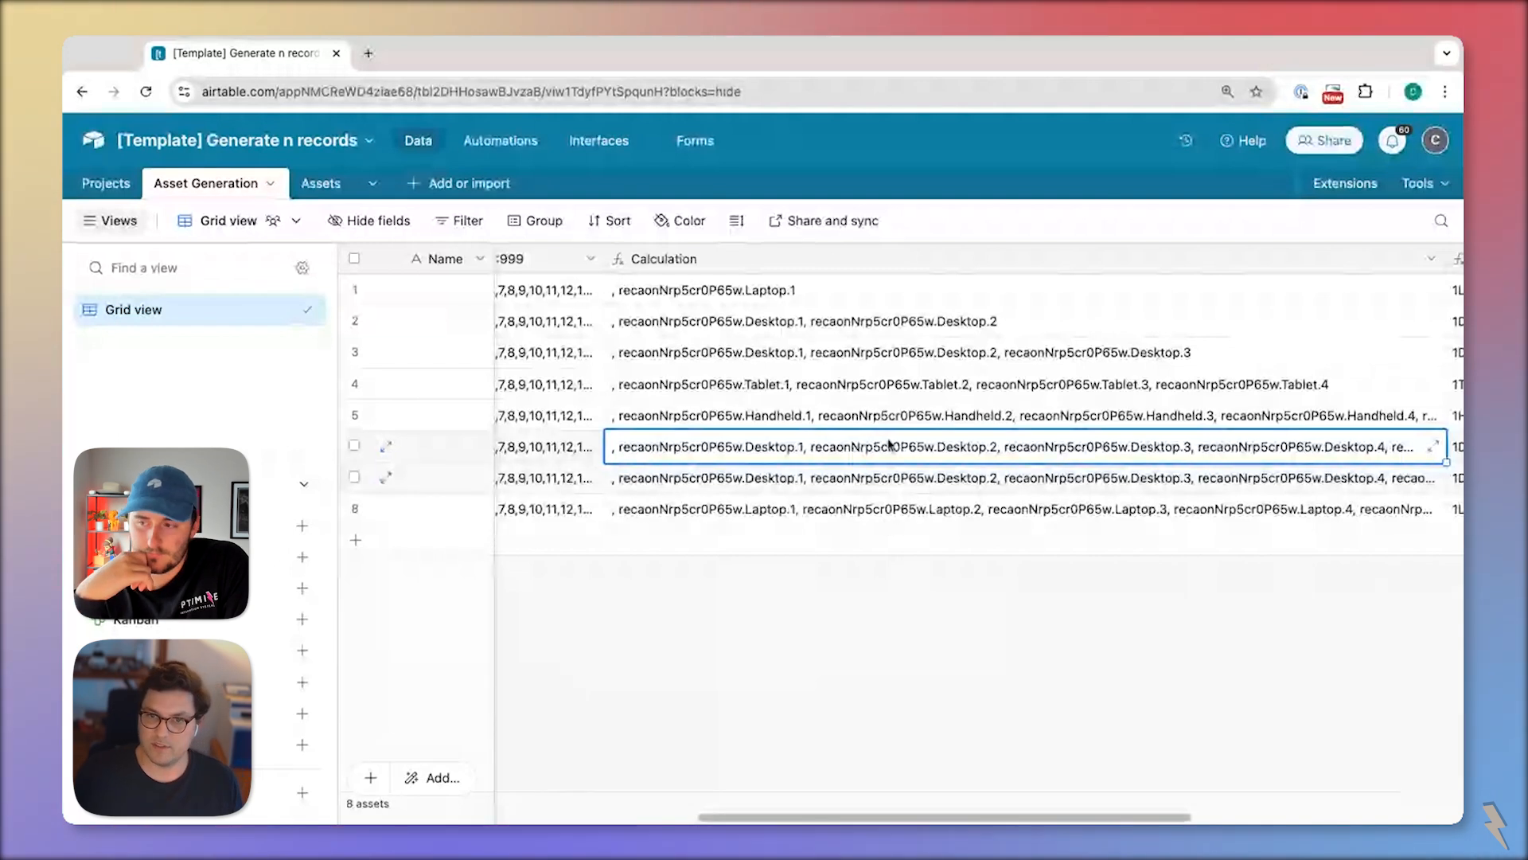
right_click(715, 255)
left_click(1194, 352)
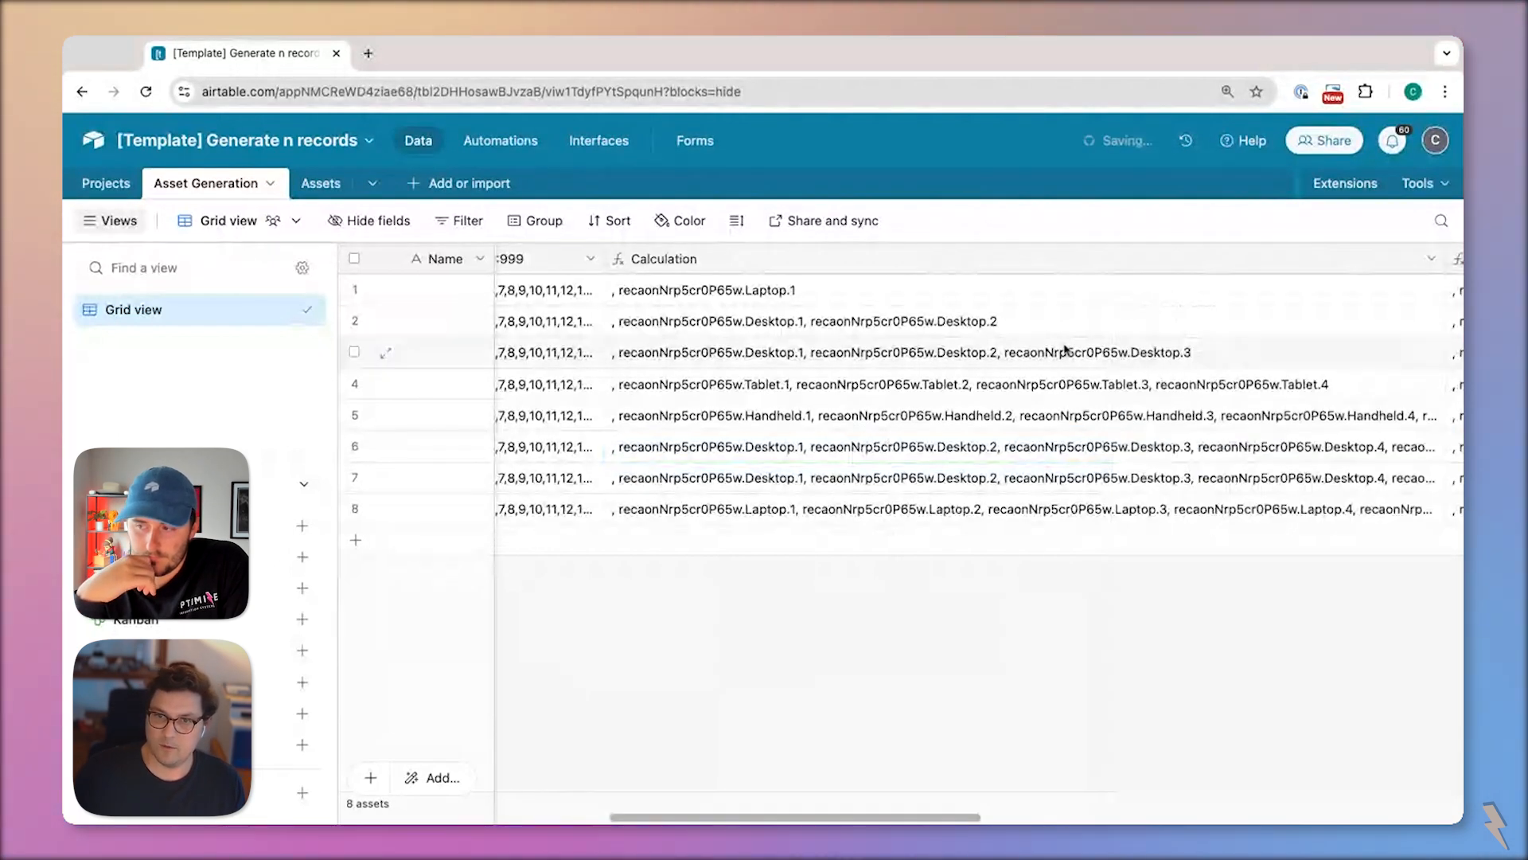
right_click(1205, 259)
scroll(1177, 740, "down", 2)
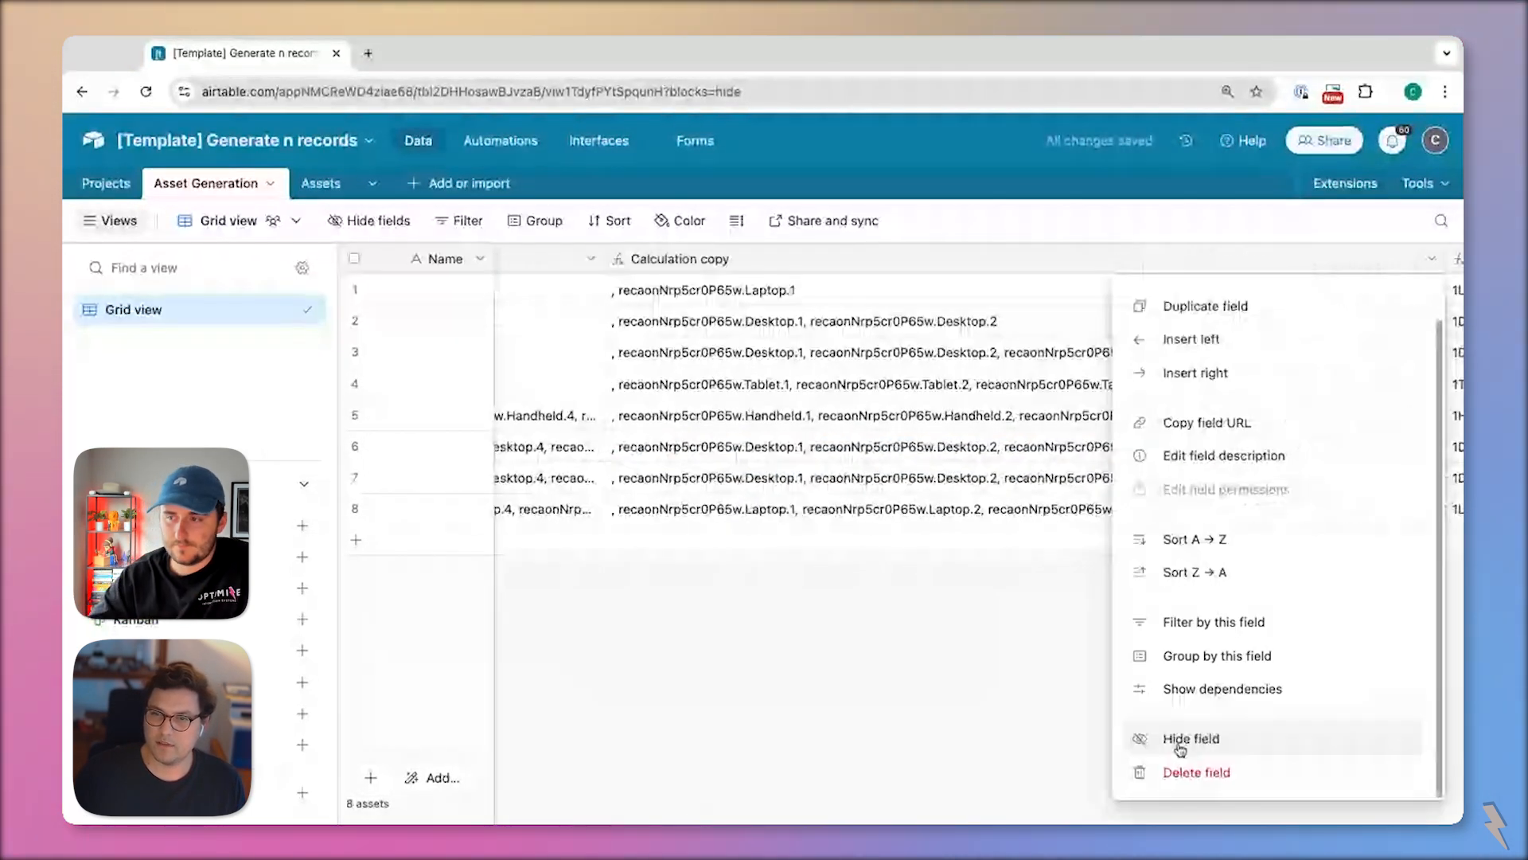
left_click(1182, 769)
- Narrow the Calculation column in the Asset Generation grid
right_click(791, 267)
left_click_drag(1353, 259, 772, 258)
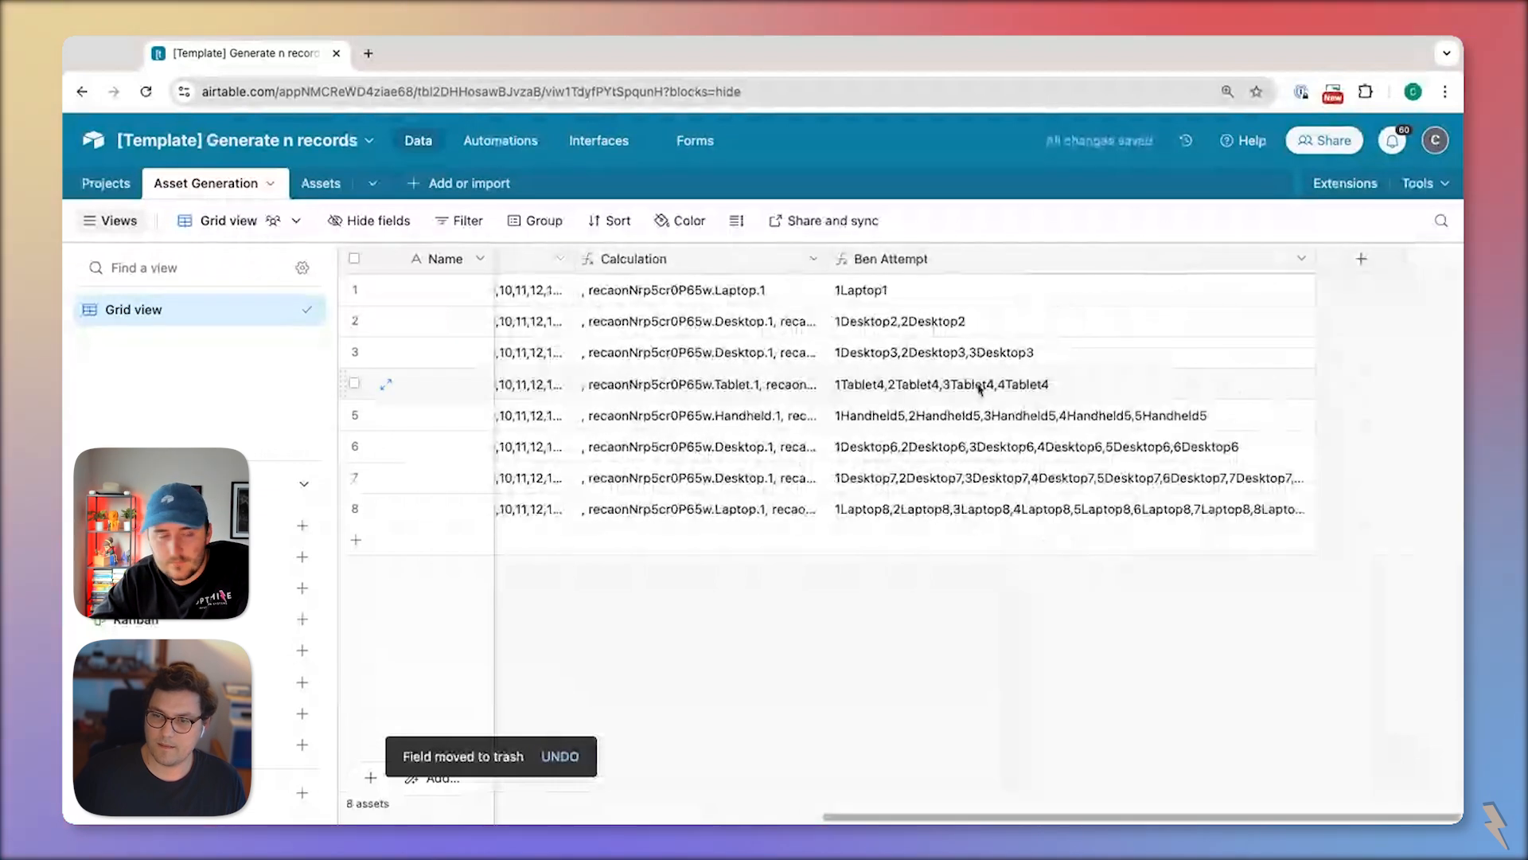
scroll(979, 389, "left", 7)
scroll(1194, 274, "right", 4)
- Insert a new field directly before the Calculation field and set its type to Formula
right_click(963, 268)
left_click(976, 384)
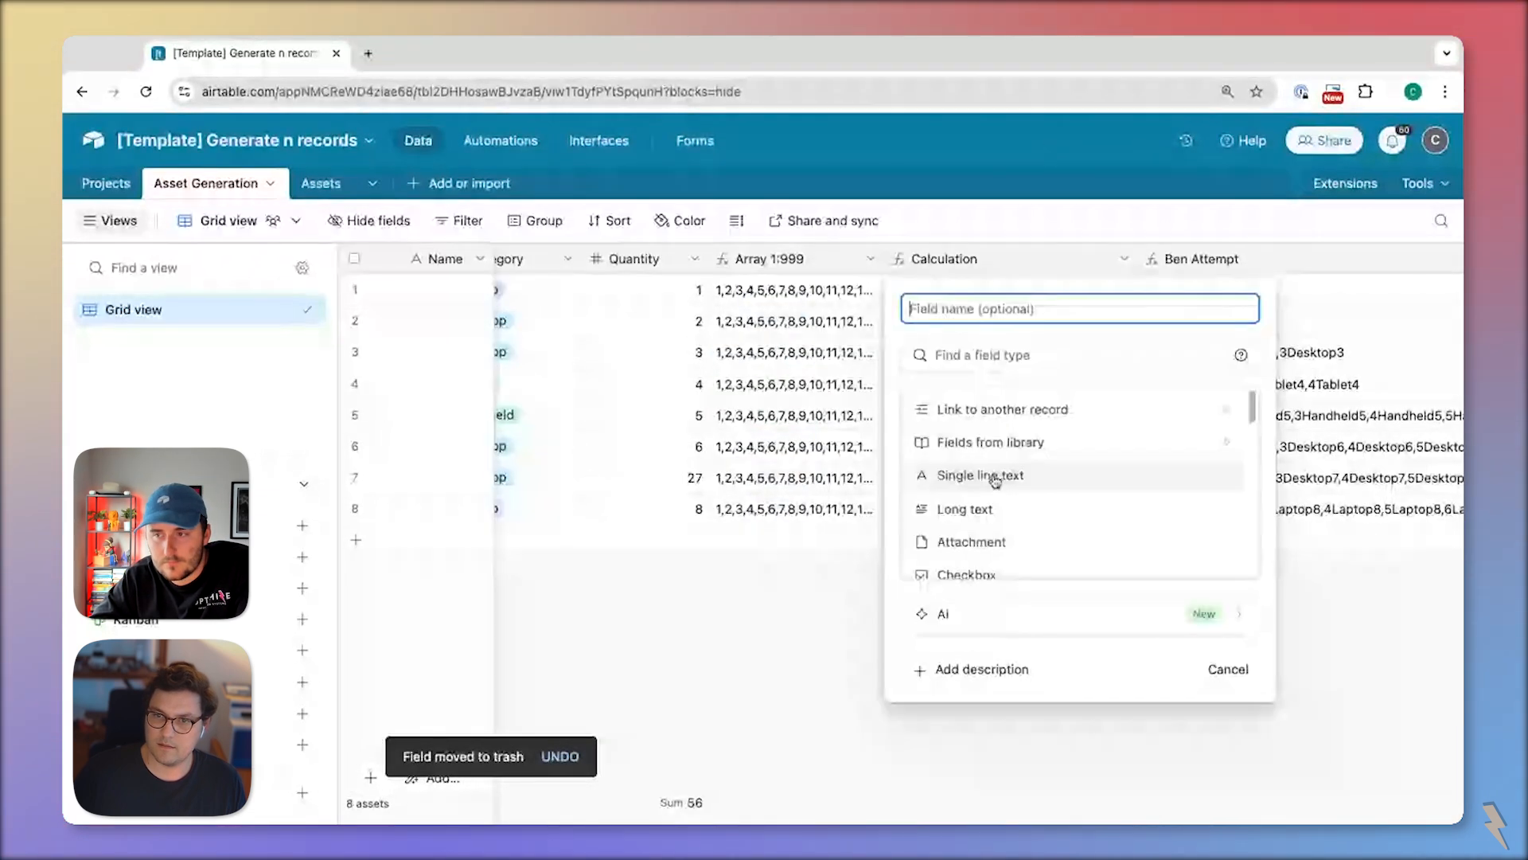
scroll(979, 469, "down", 8)
scroll(966, 450, "up", 1)
left_click(966, 443)
- Enter RIGHT(Calculation, LEN(Calculation)-2) as the new field's formula to strip the leading comma and space
type("right")
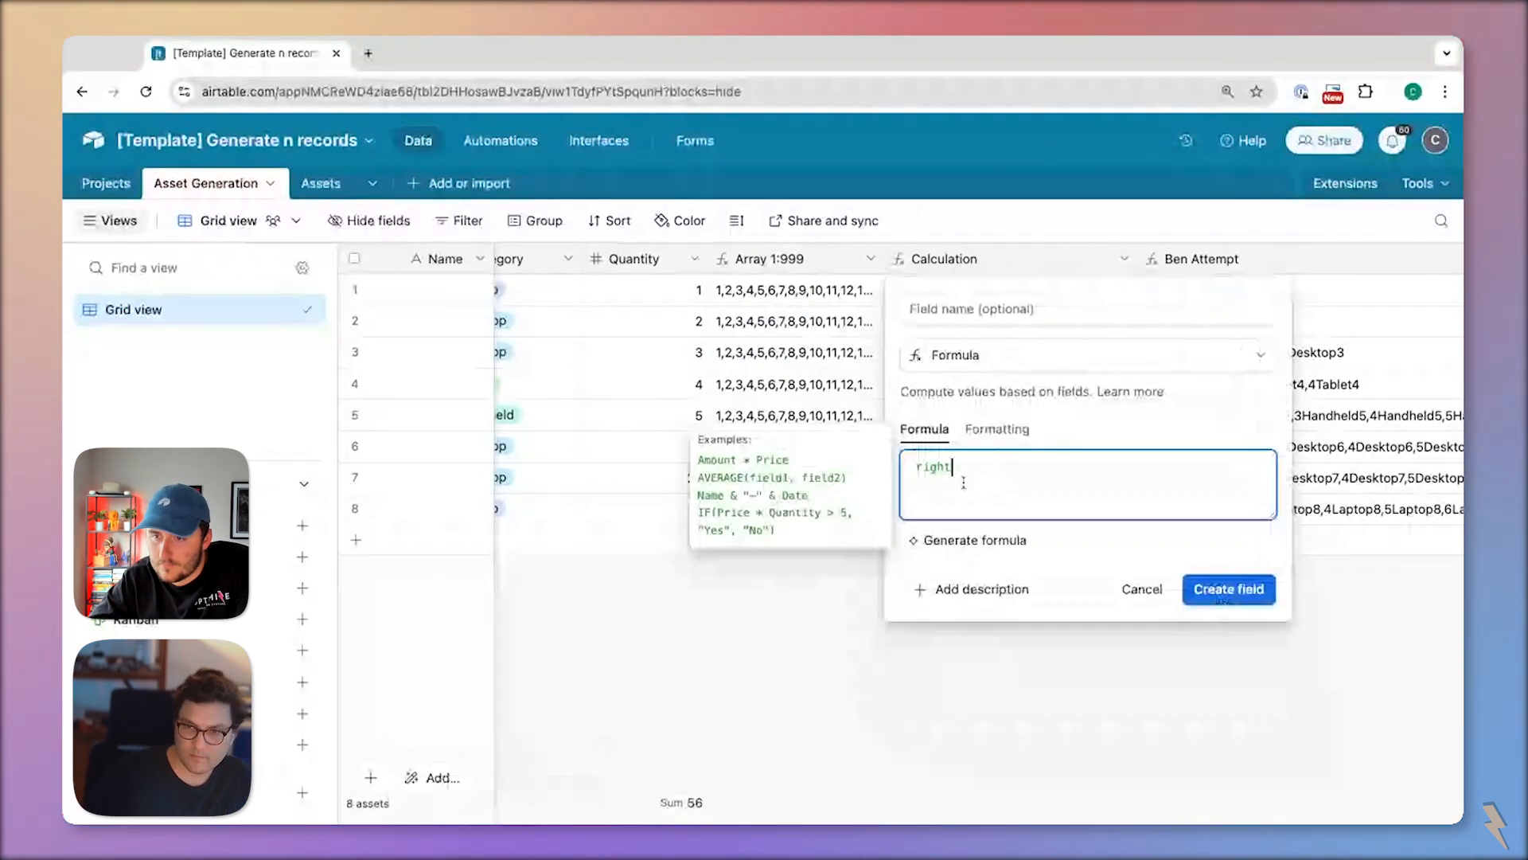
type("(c")
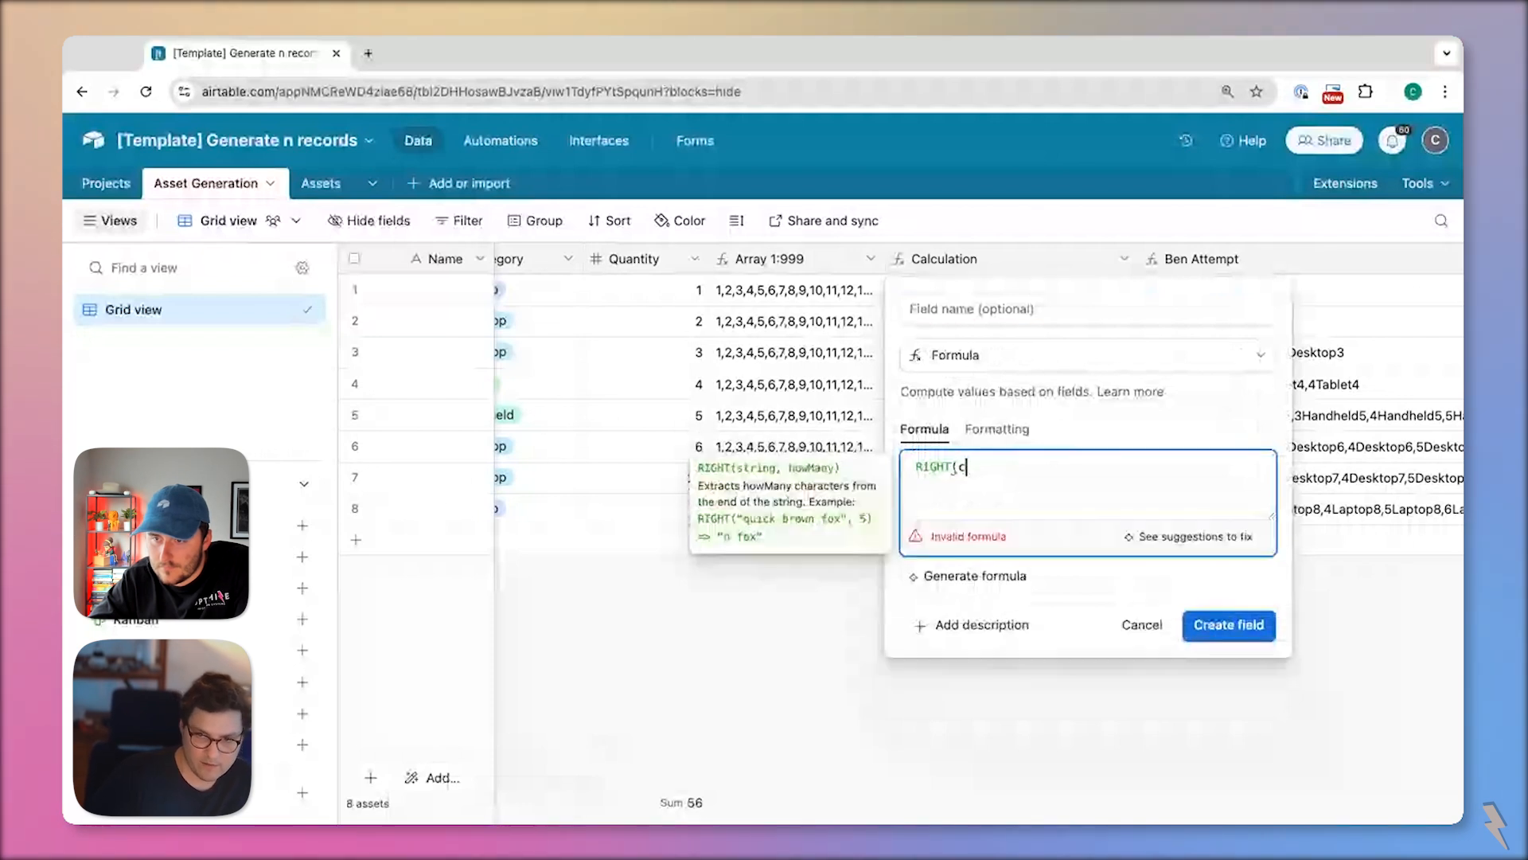
type("al")
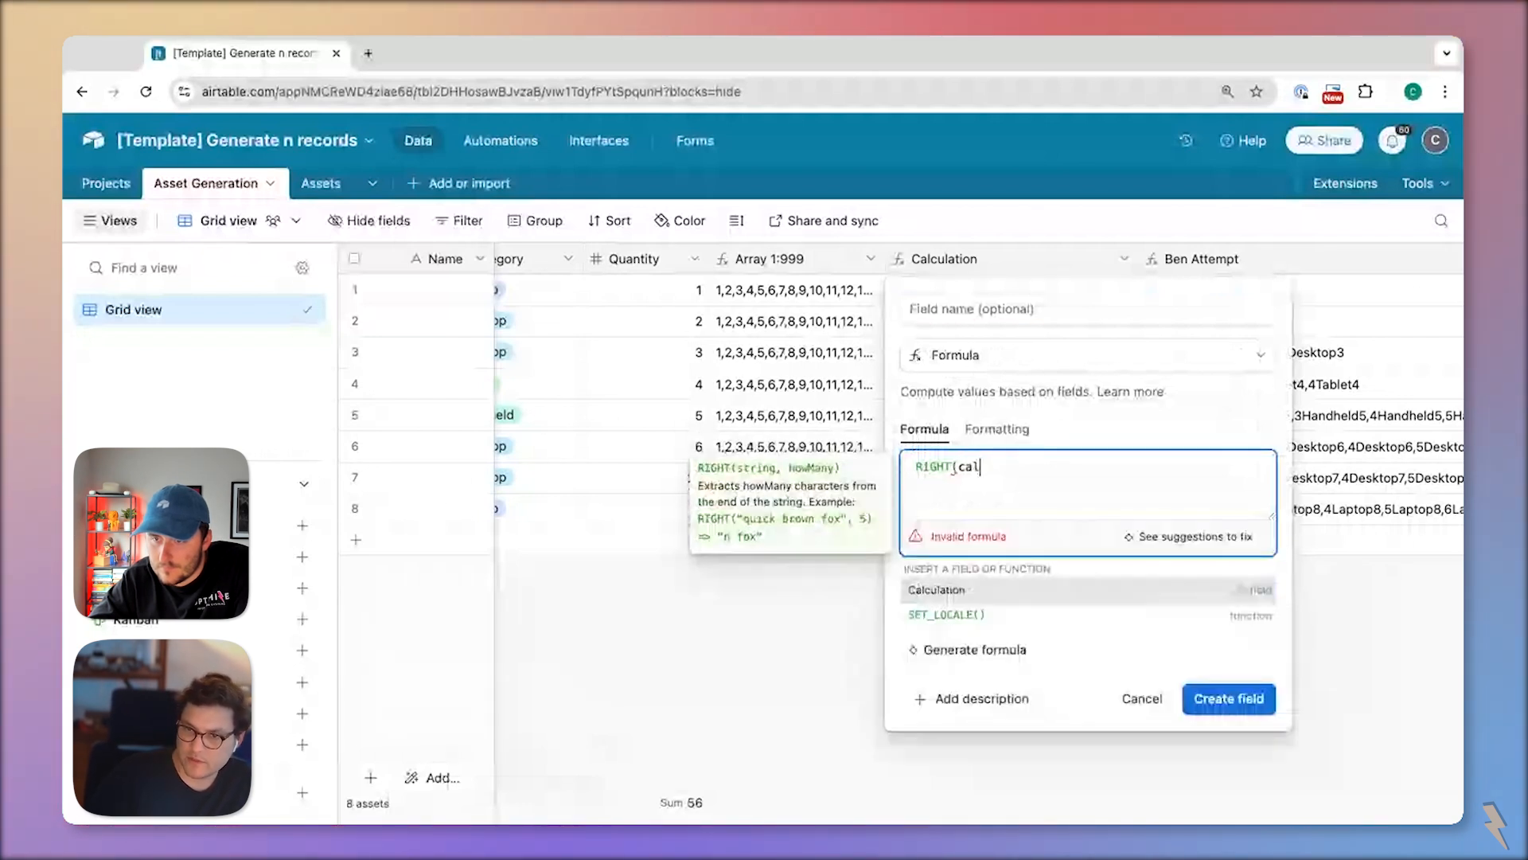
key("Tab")
type(", ")
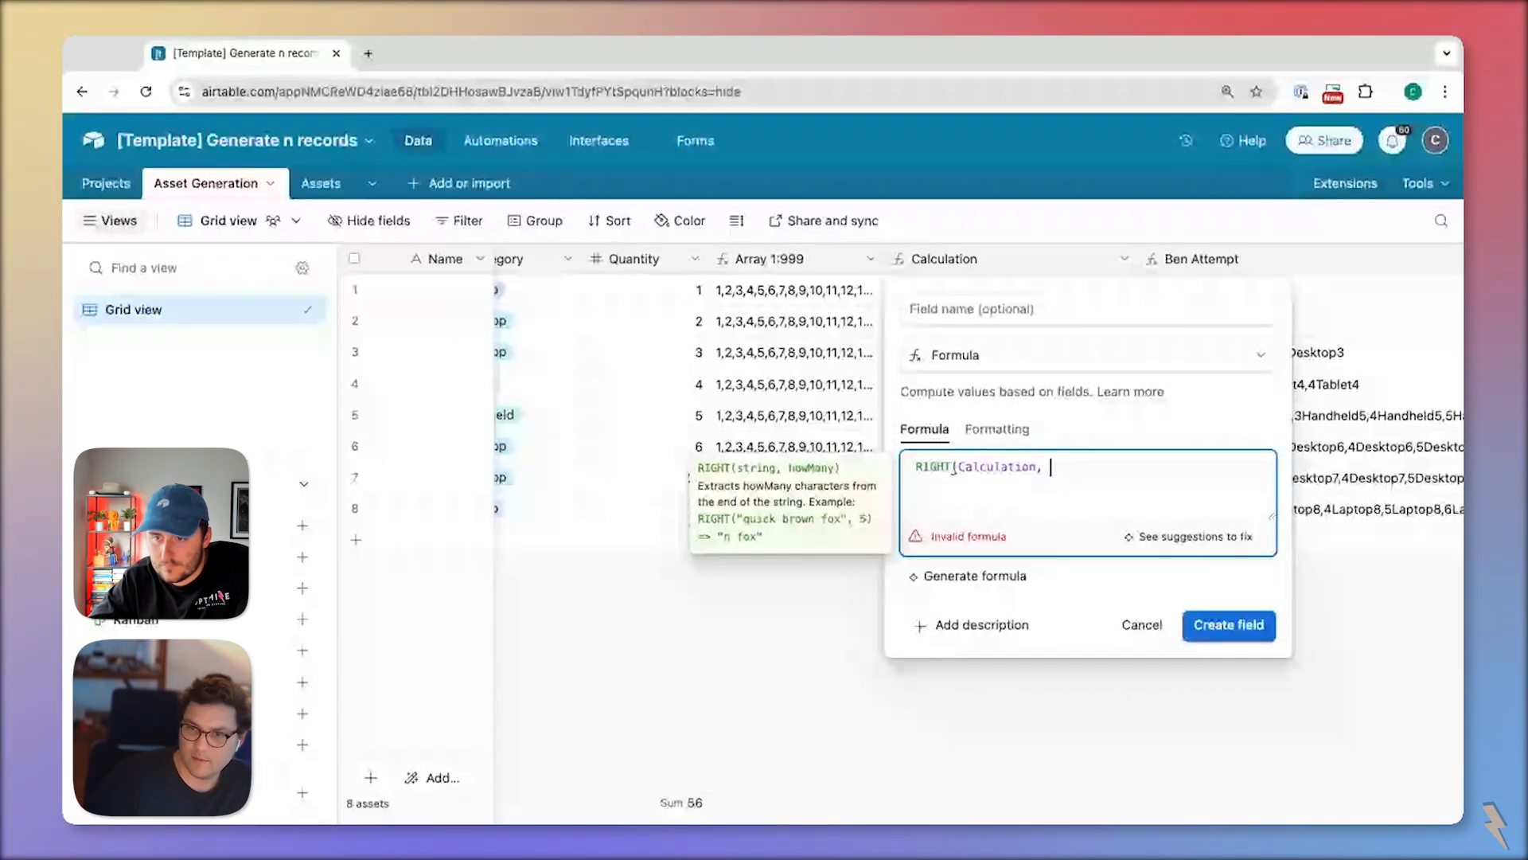
type("len")
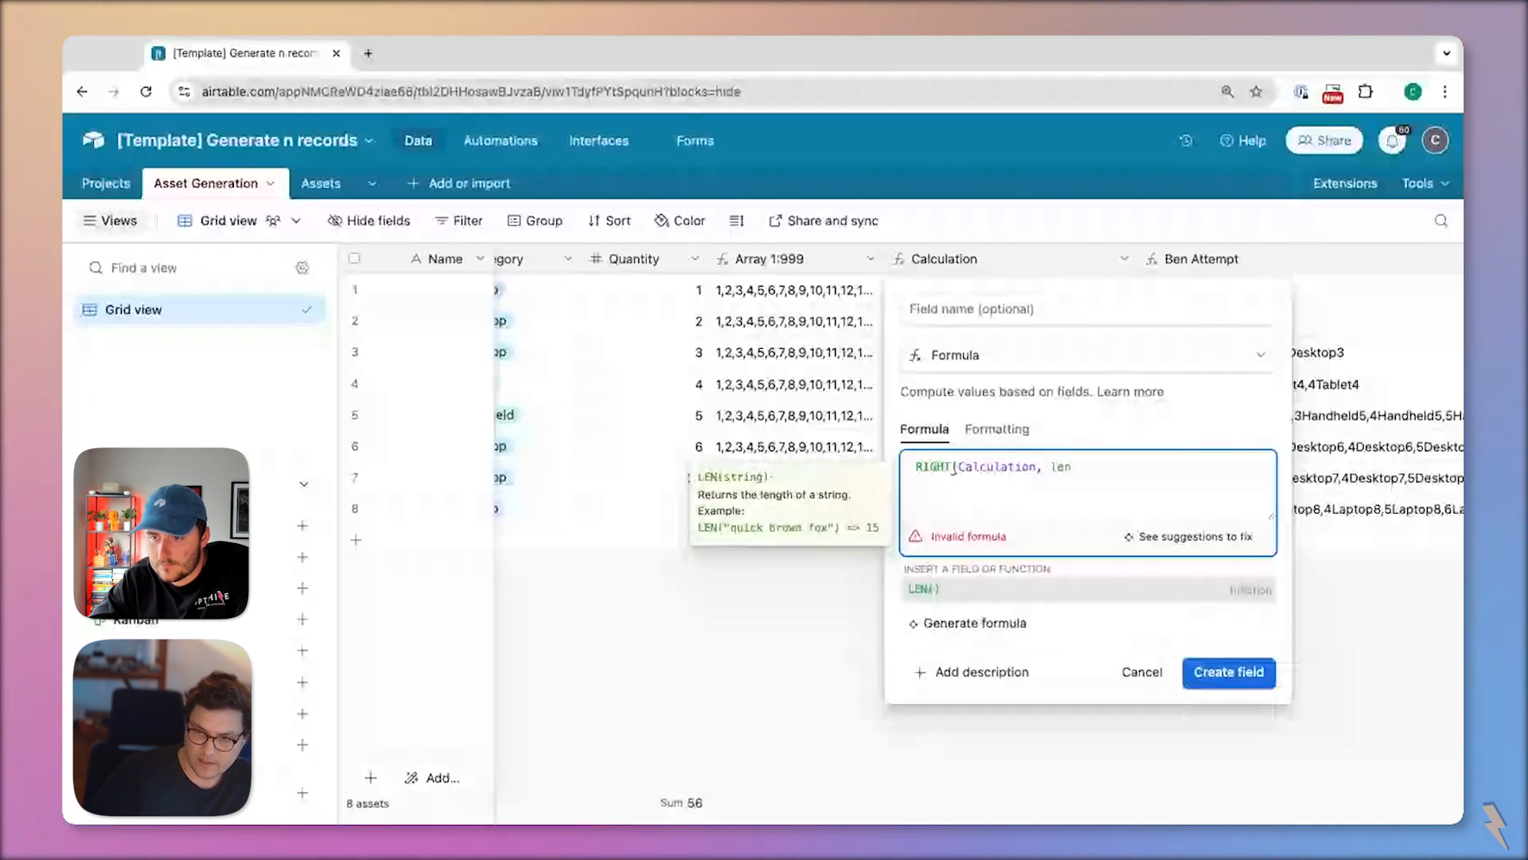
type("(cal")
key("Tab")
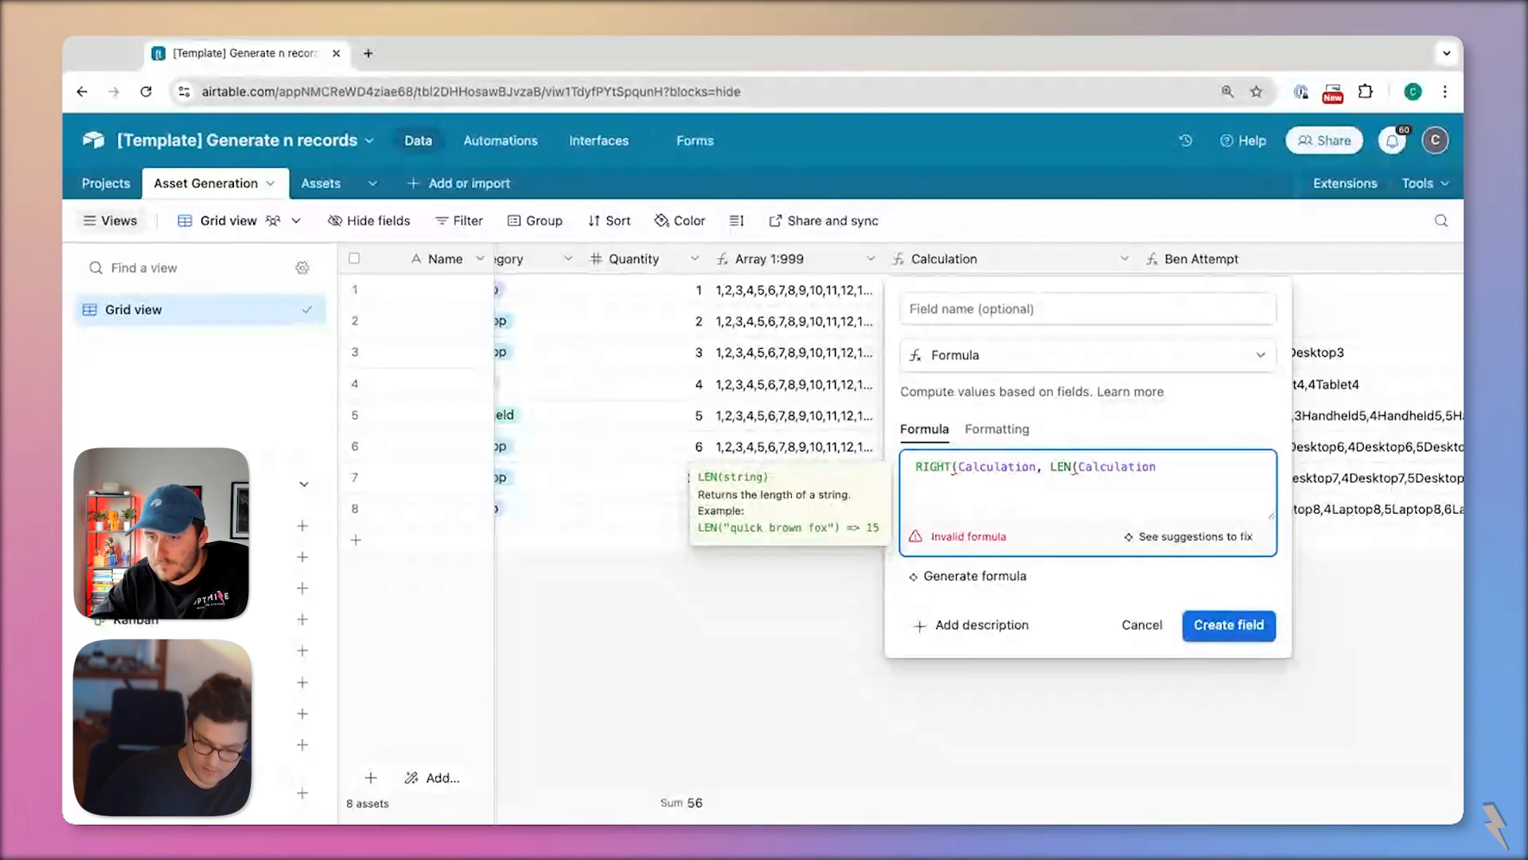
type(")-2)")
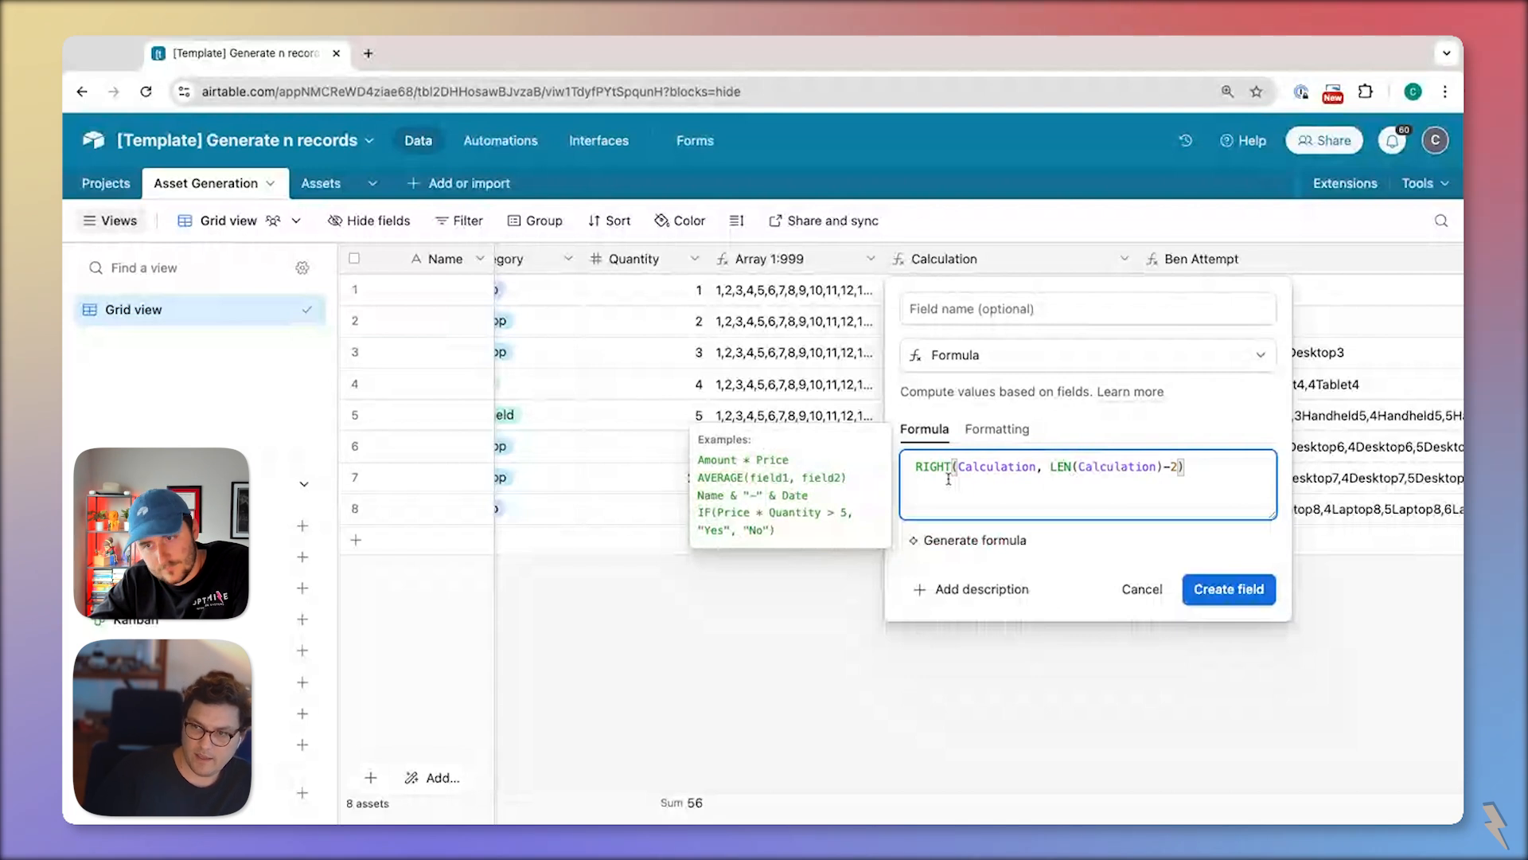
- Name the new formula field Array Output for Automation and create it
left_click(999, 309)
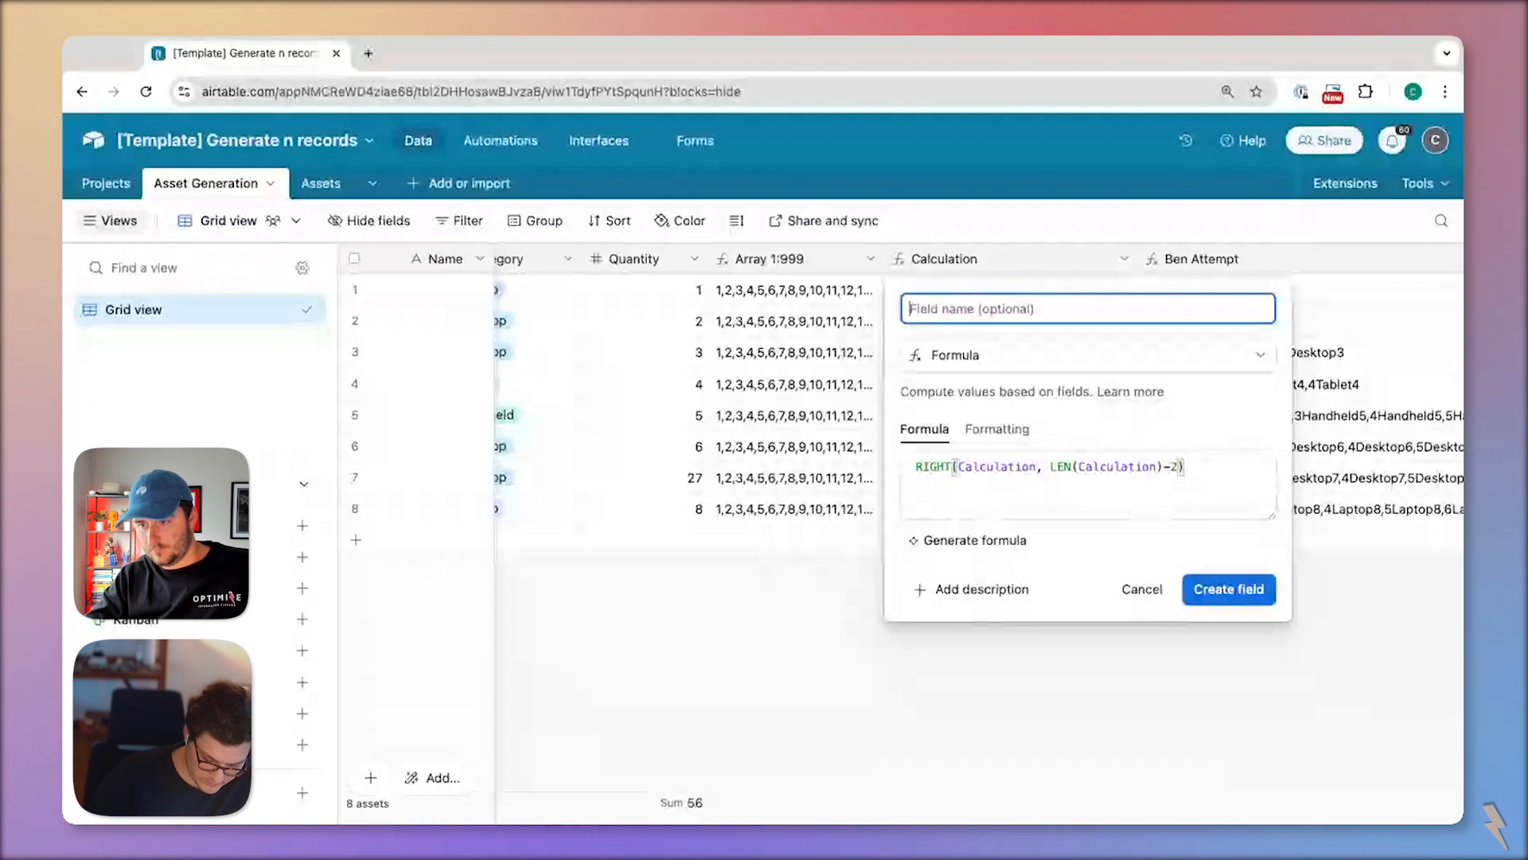
type("Array Out")
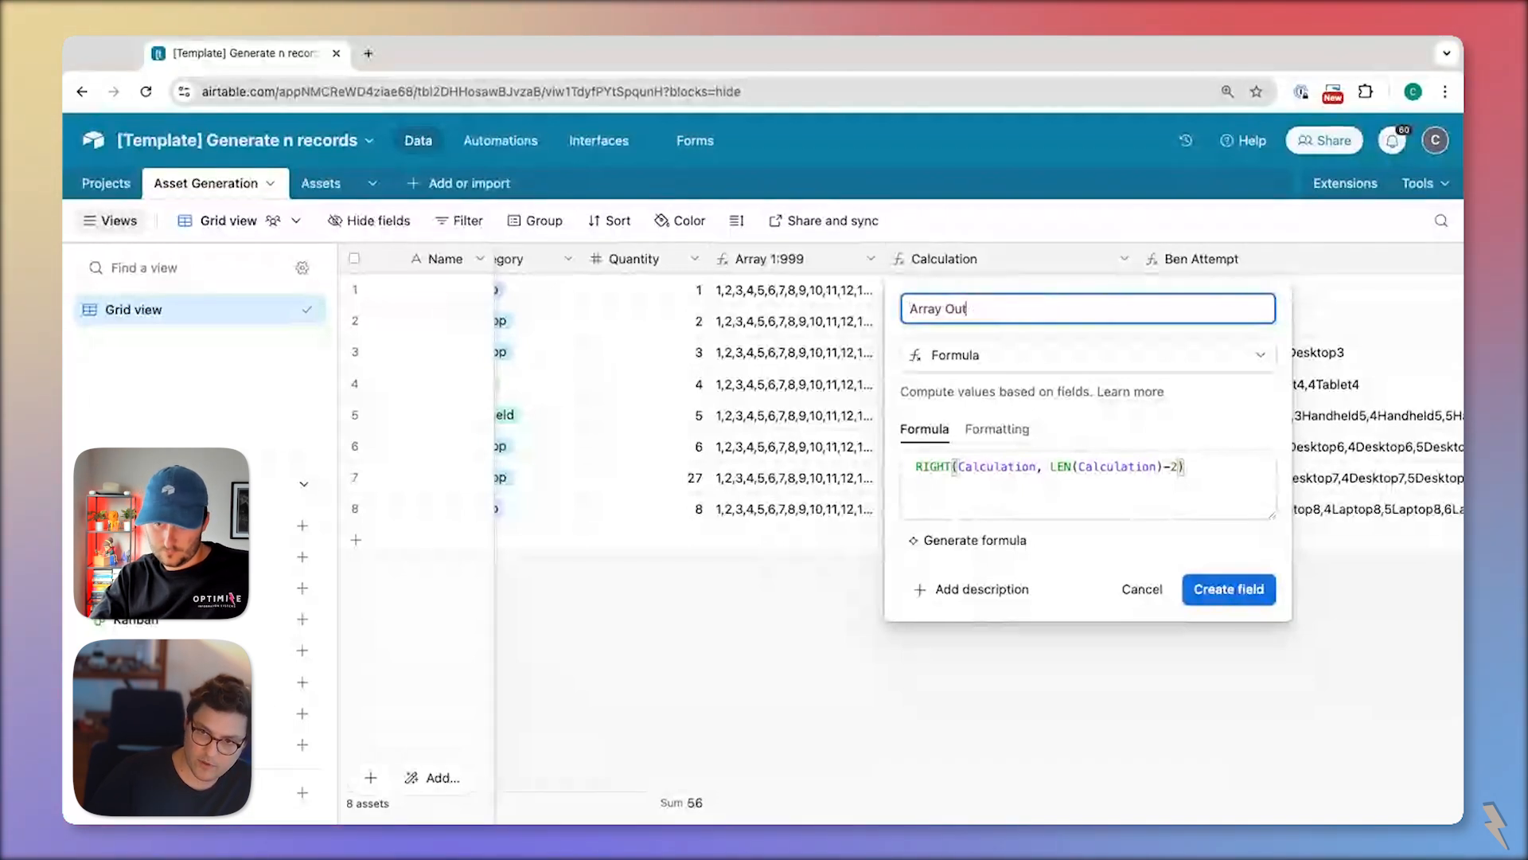
type("put for Automa")
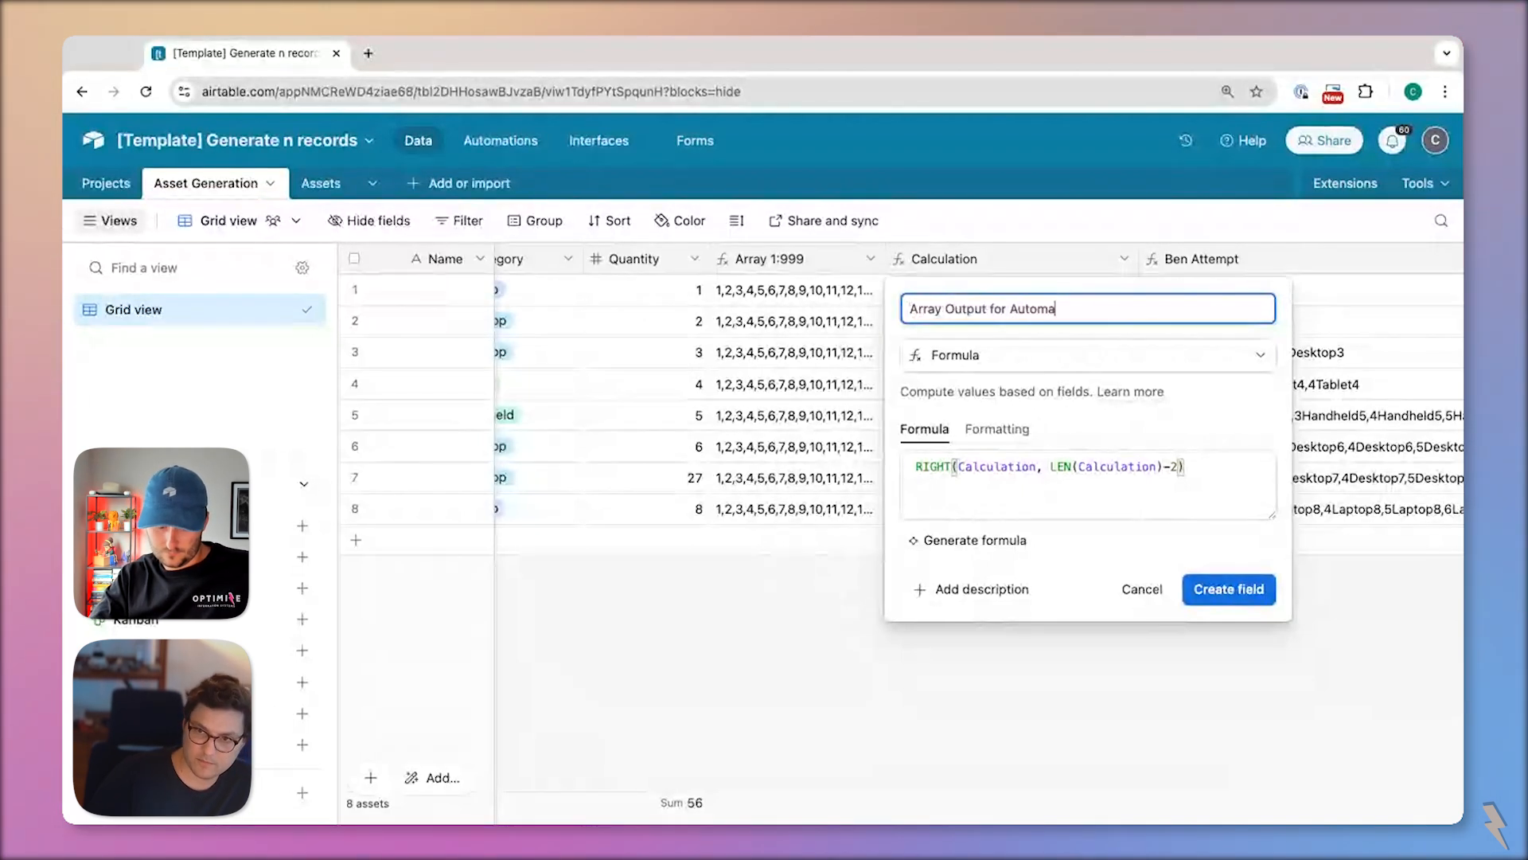
type("tion")
key("Return")
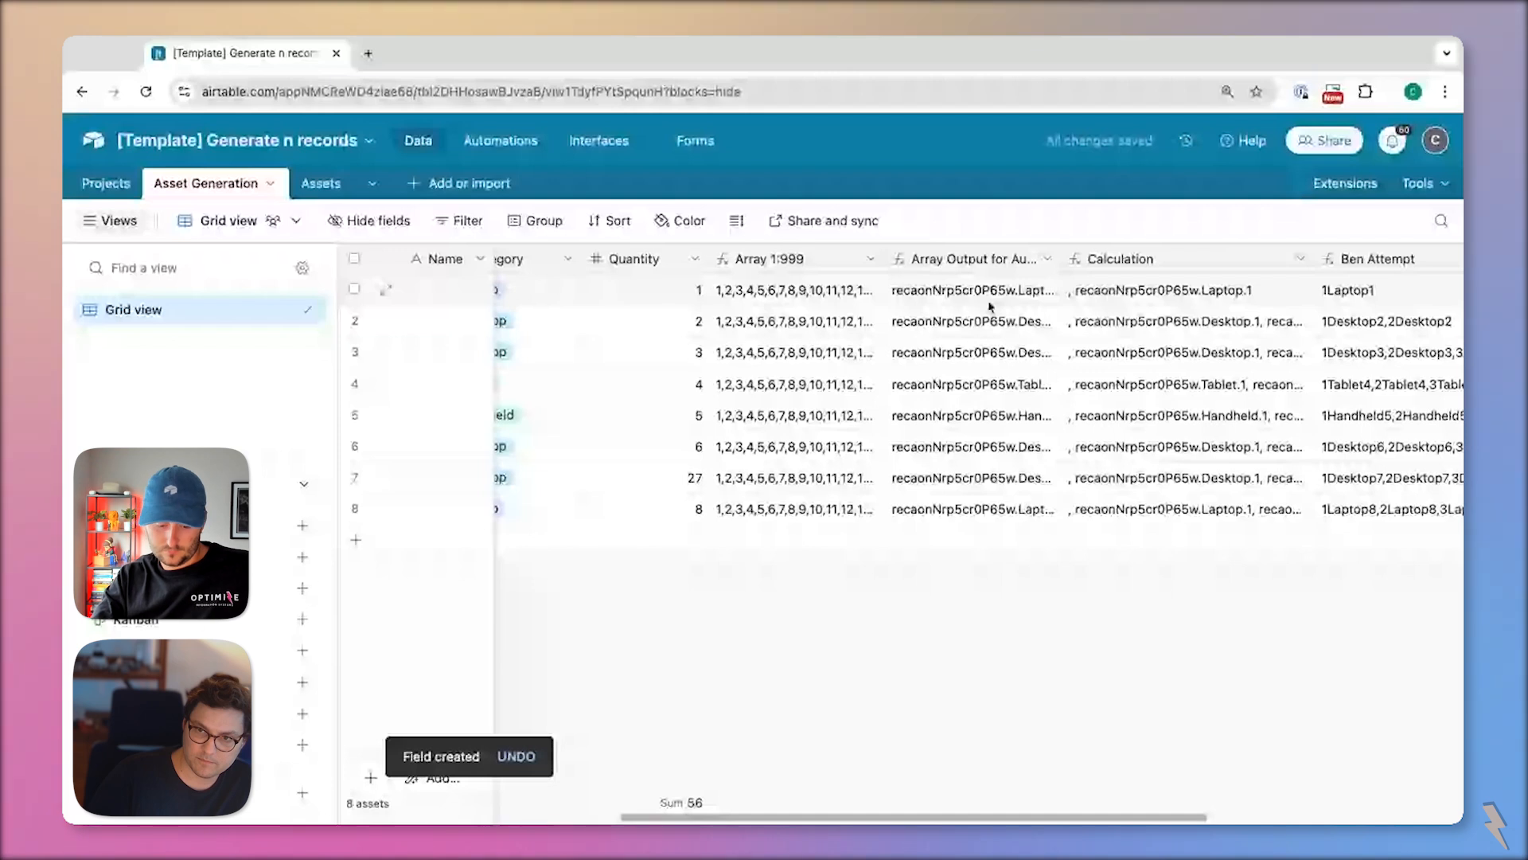
- Hide the Calculation field and widen the Array Output for Automation column
right_click(1136, 269)
scroll(1131, 741, "down", 1)
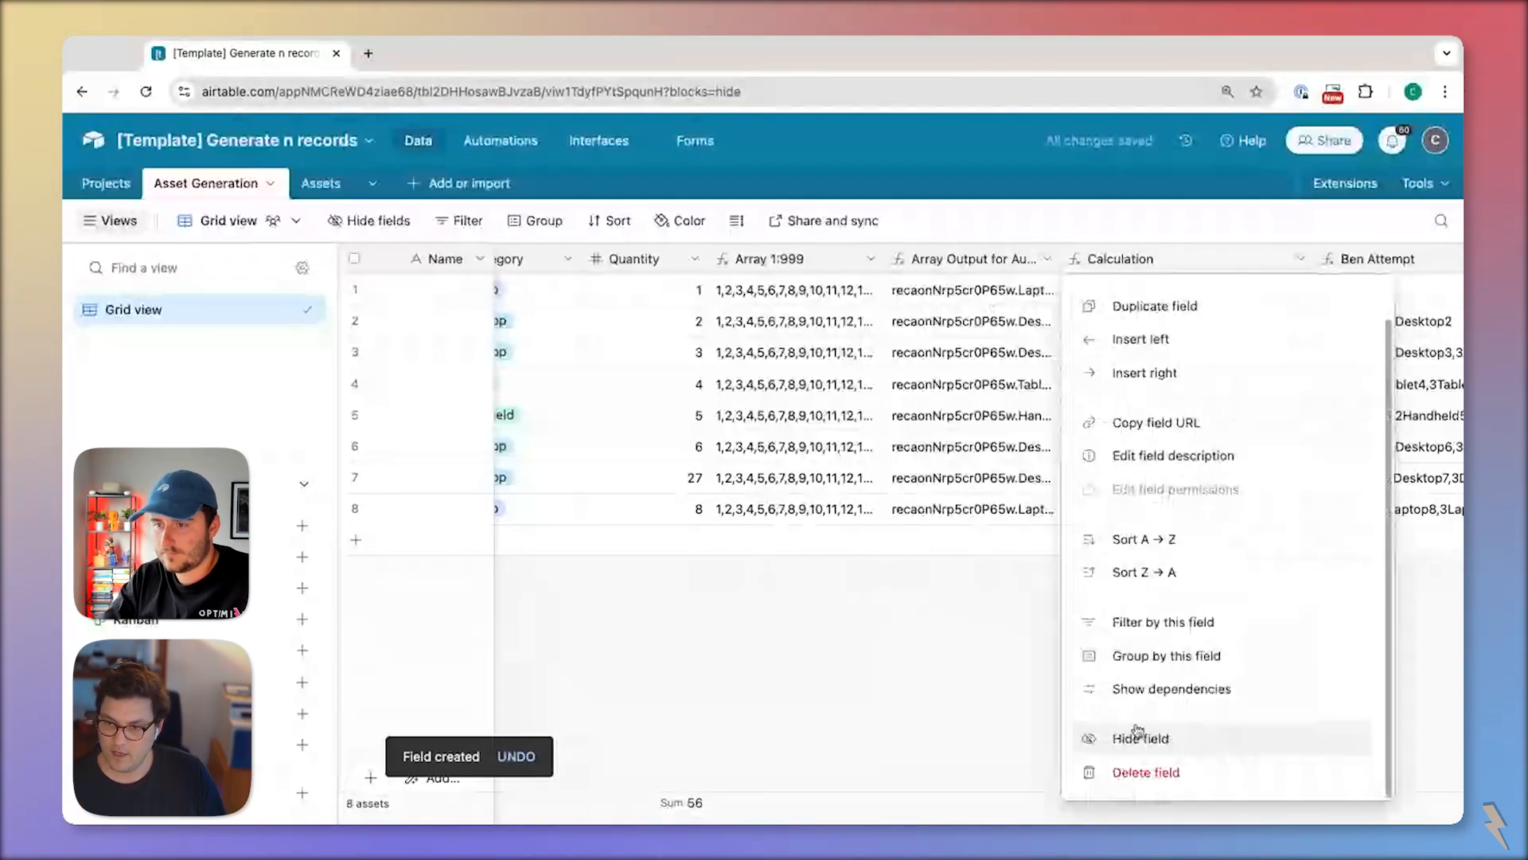
left_click(1145, 734)
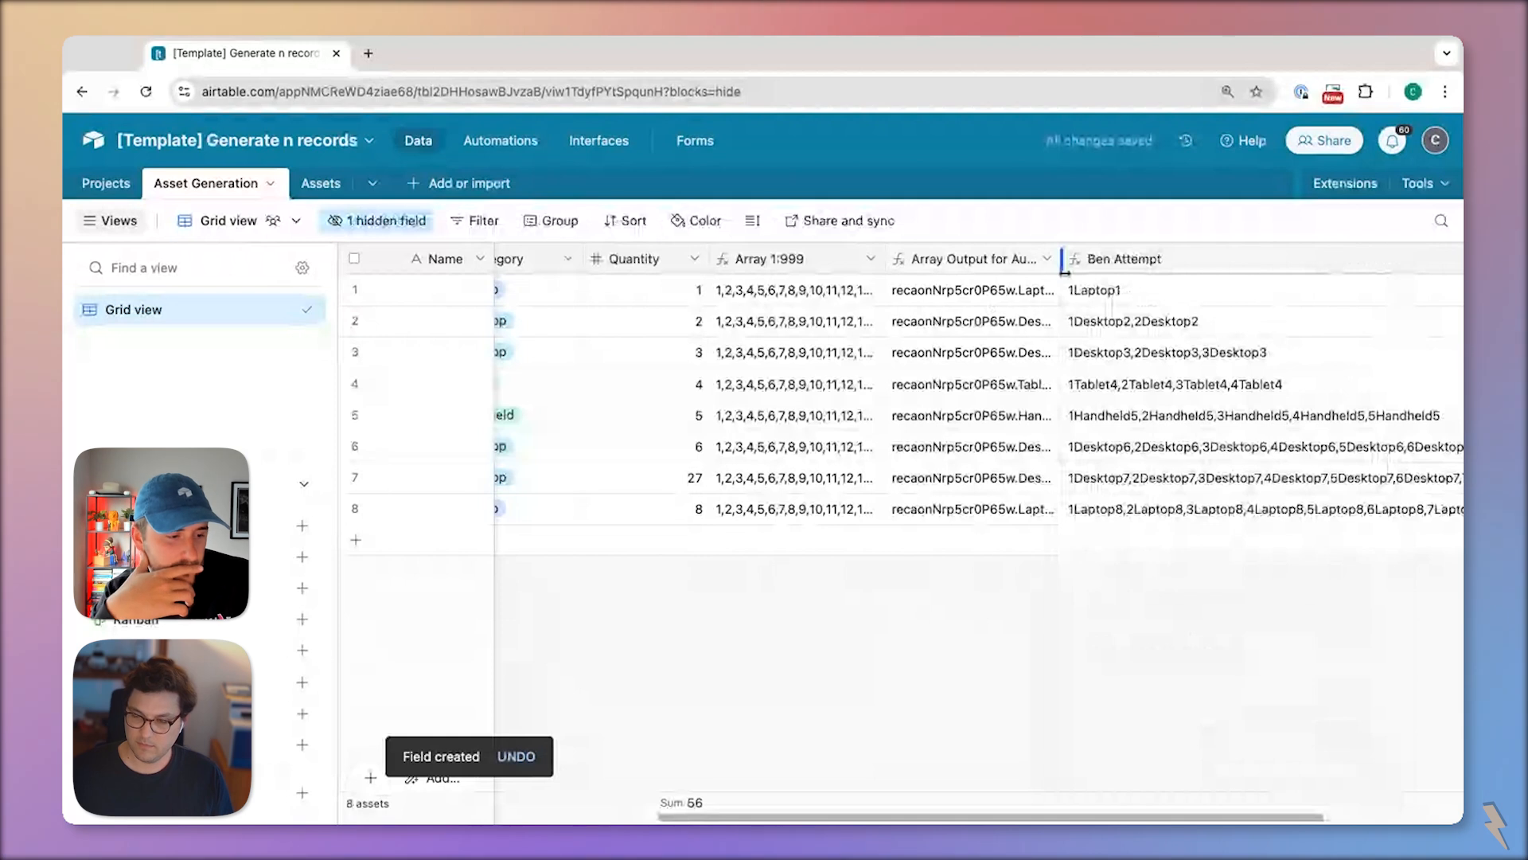
left_click(1247, 390)
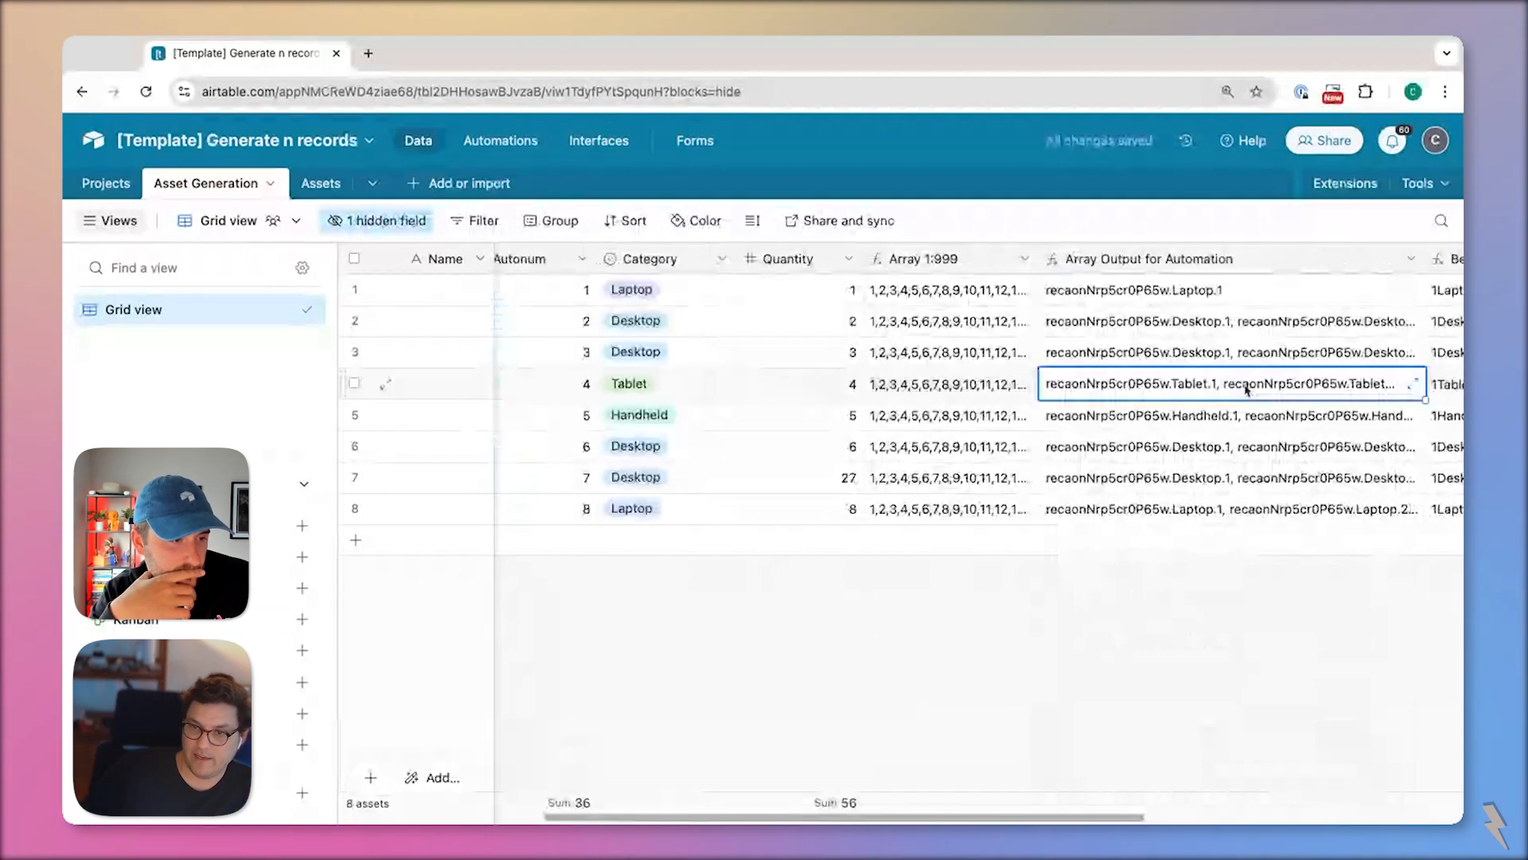
scroll(1247, 390, "right", 7)
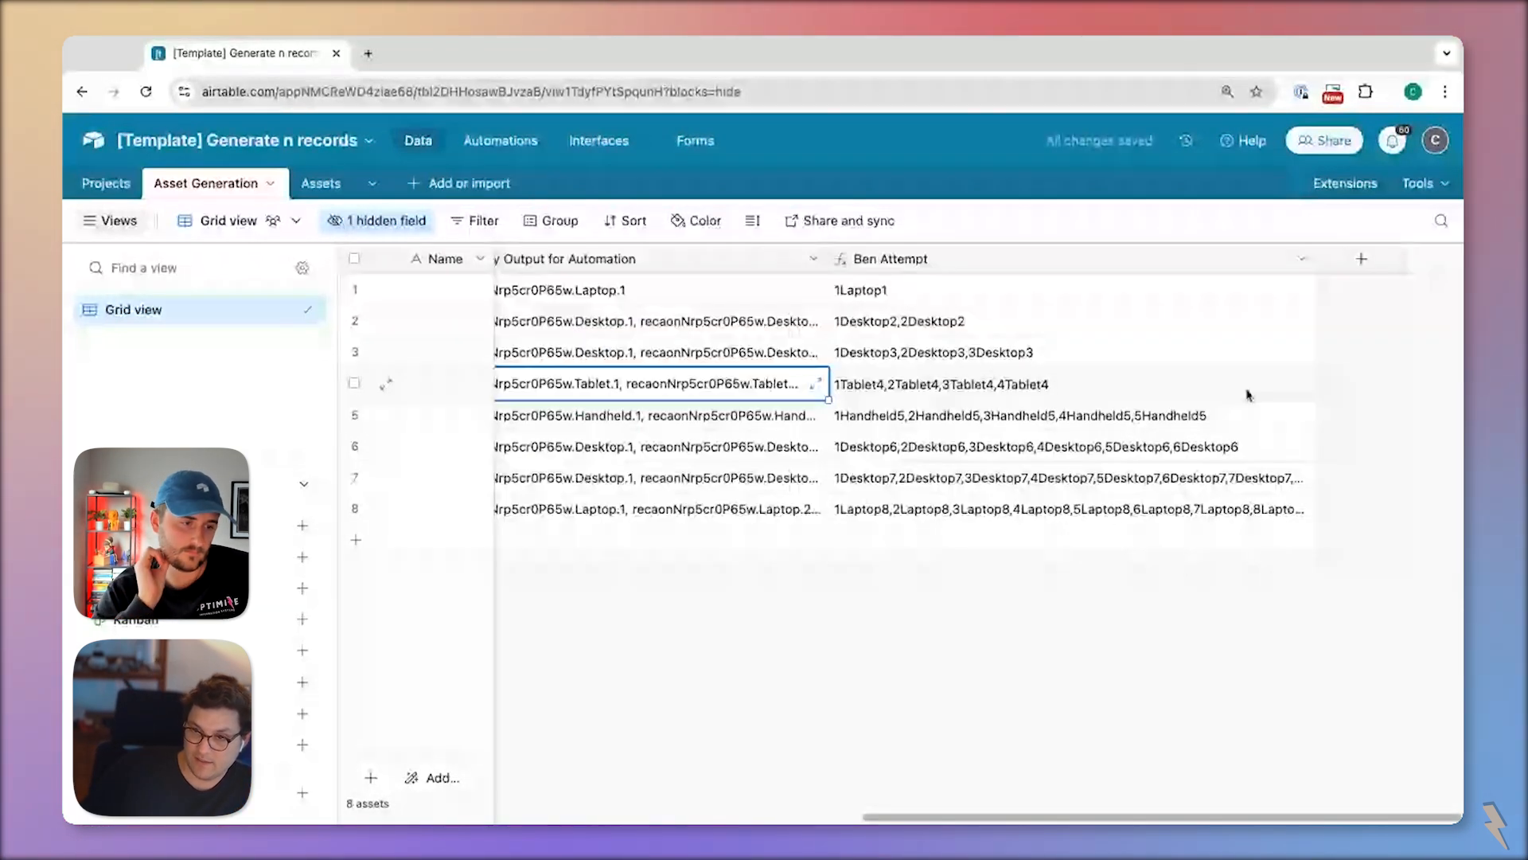
left_click(1372, 259)
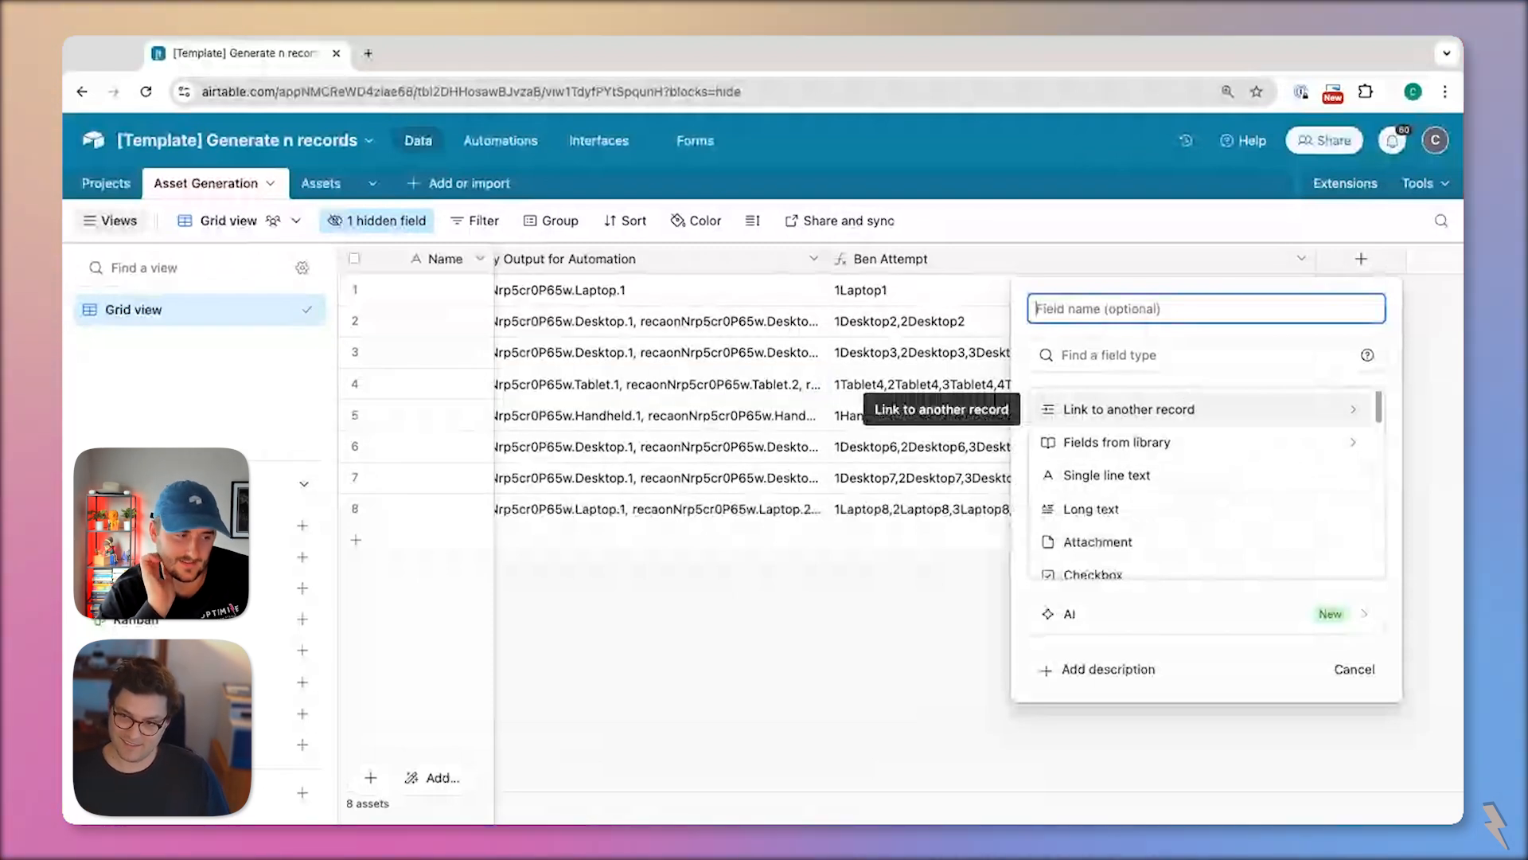
left_click(849, 590)
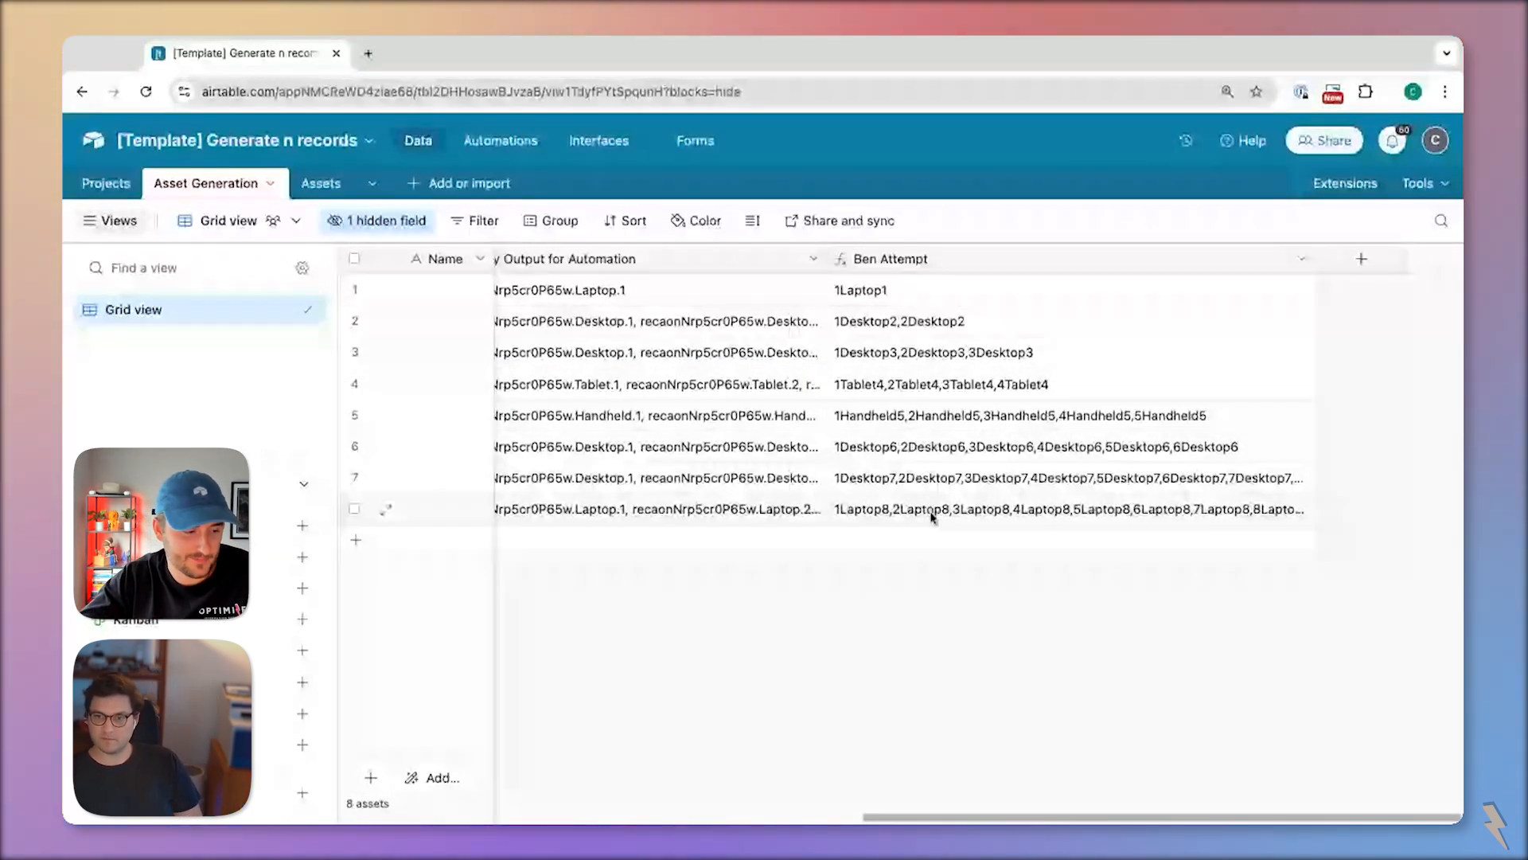
scroll(933, 516, "left", 3)
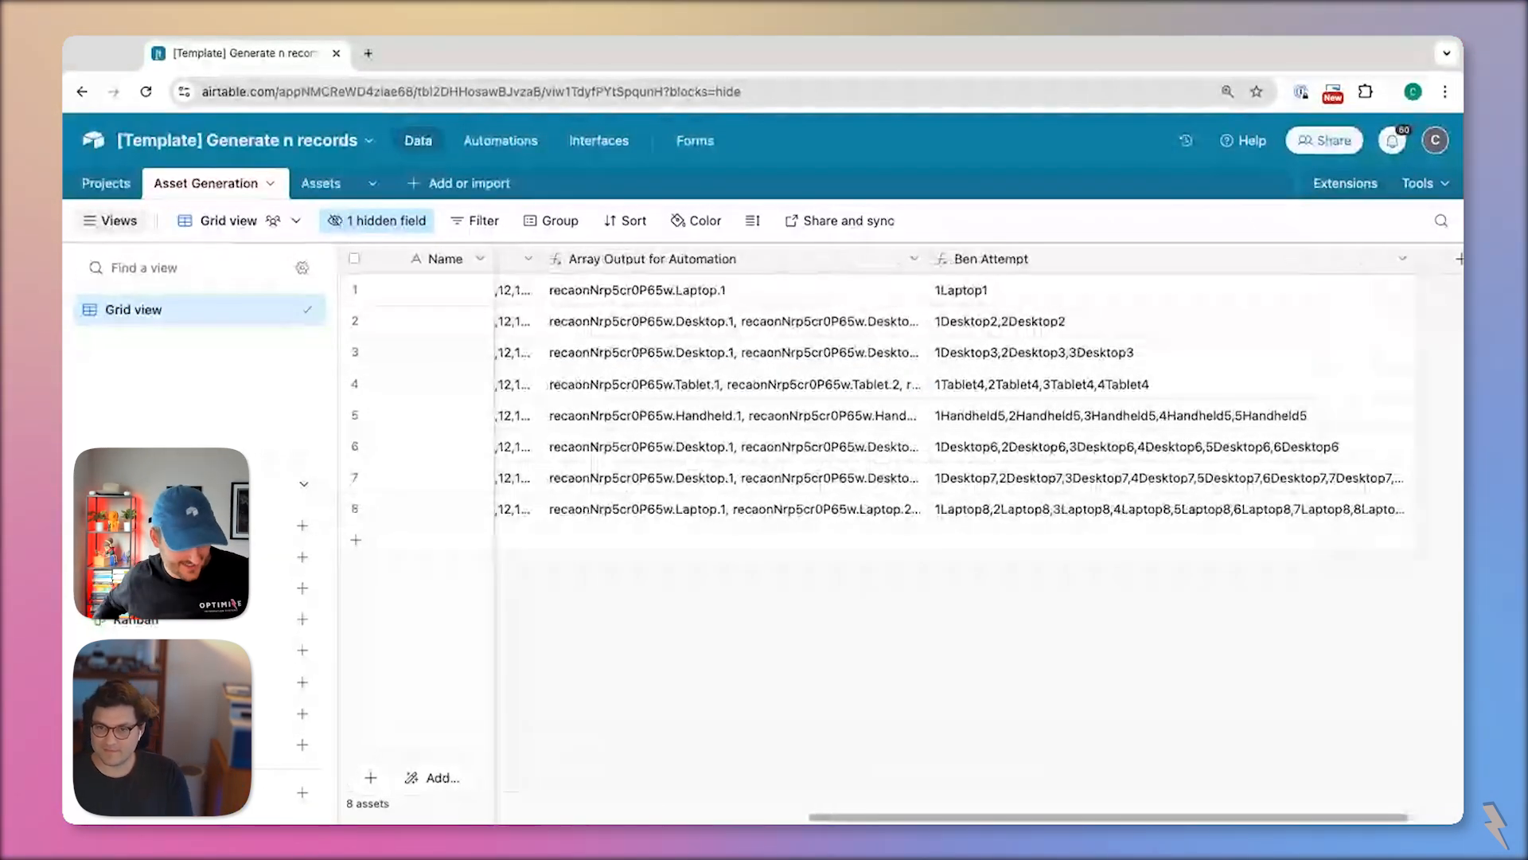
scroll(955, 477, "left", 1)
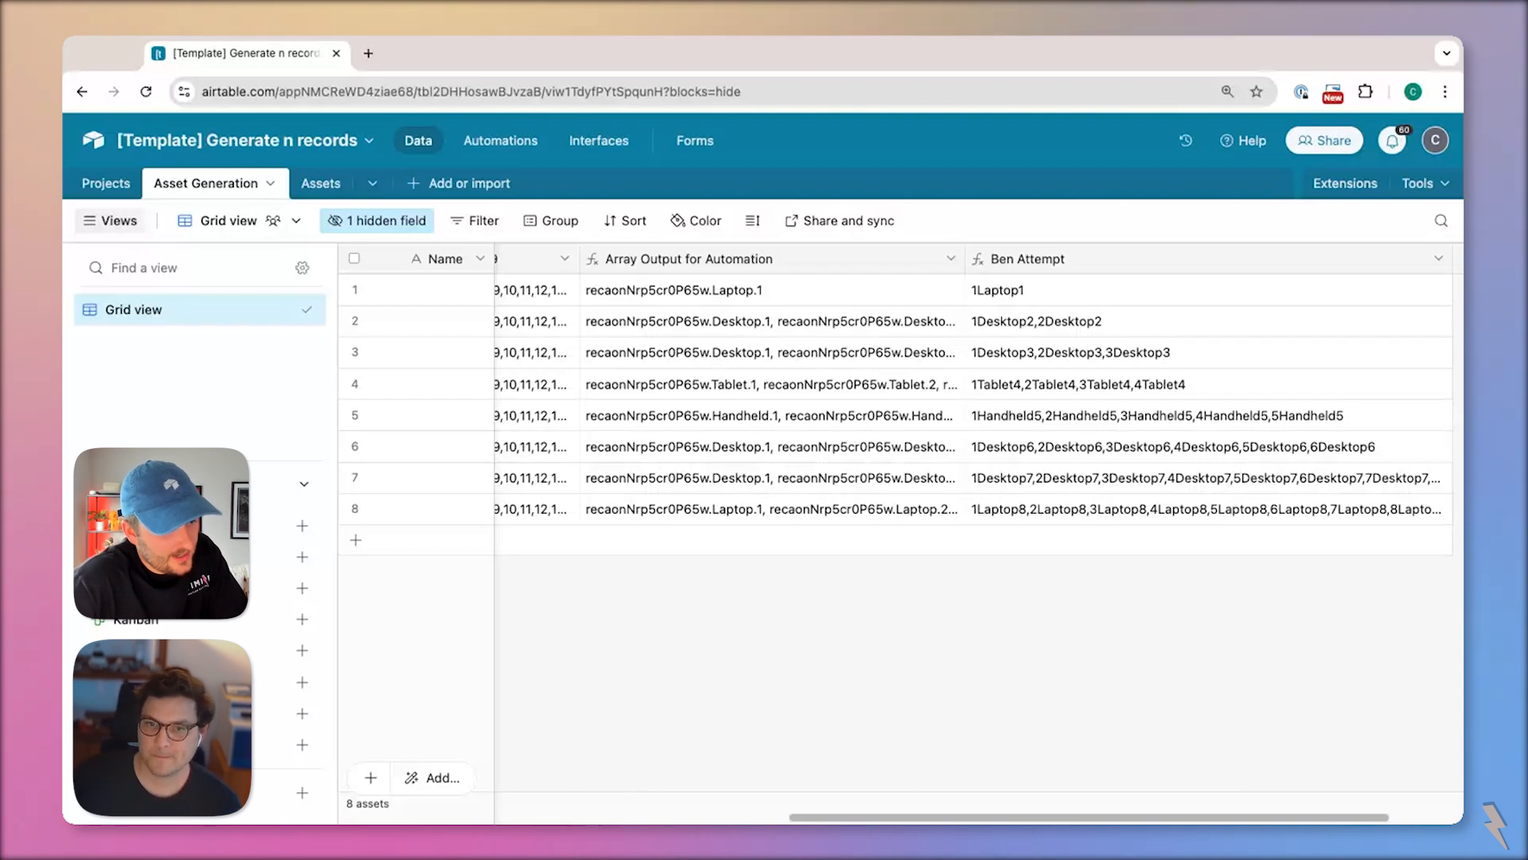
double_click(747, 260)
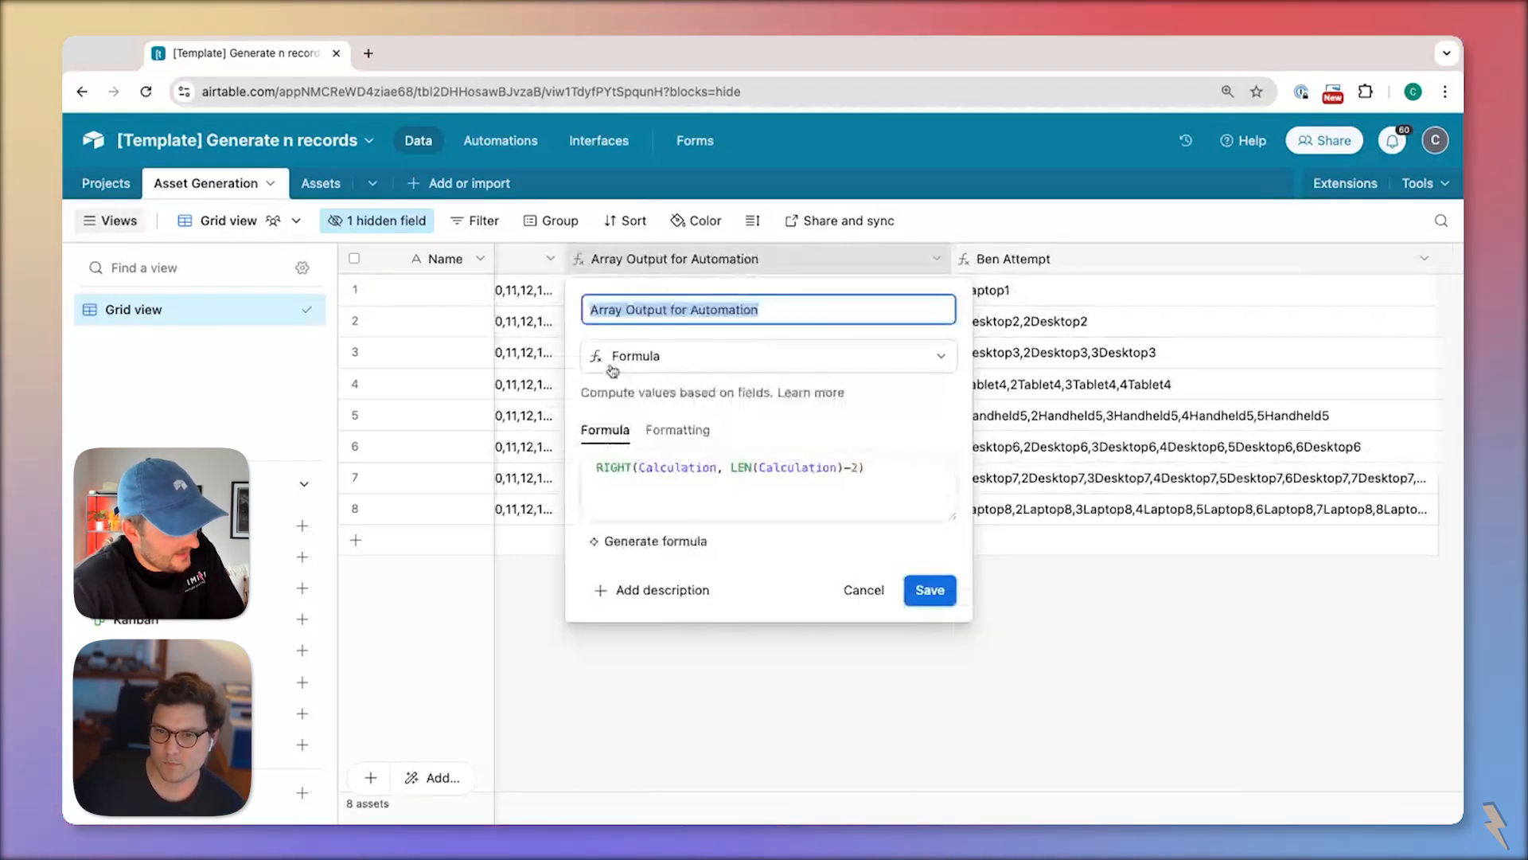
left_click(963, 672)
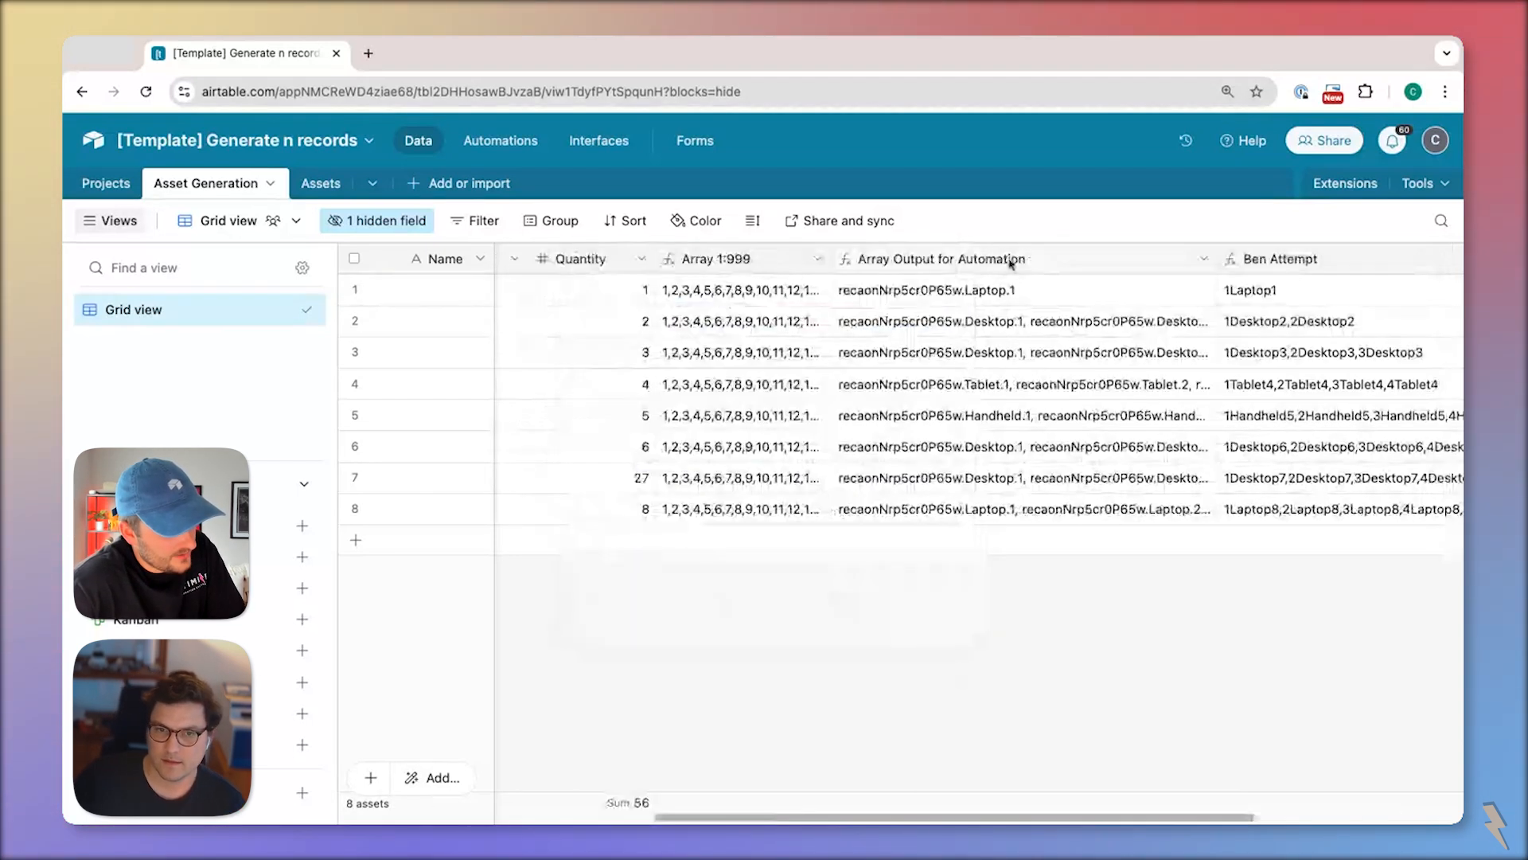
- Unhide the Calculation field in the Asset Generation grid view
left_click(414, 225)
left_click(485, 485)
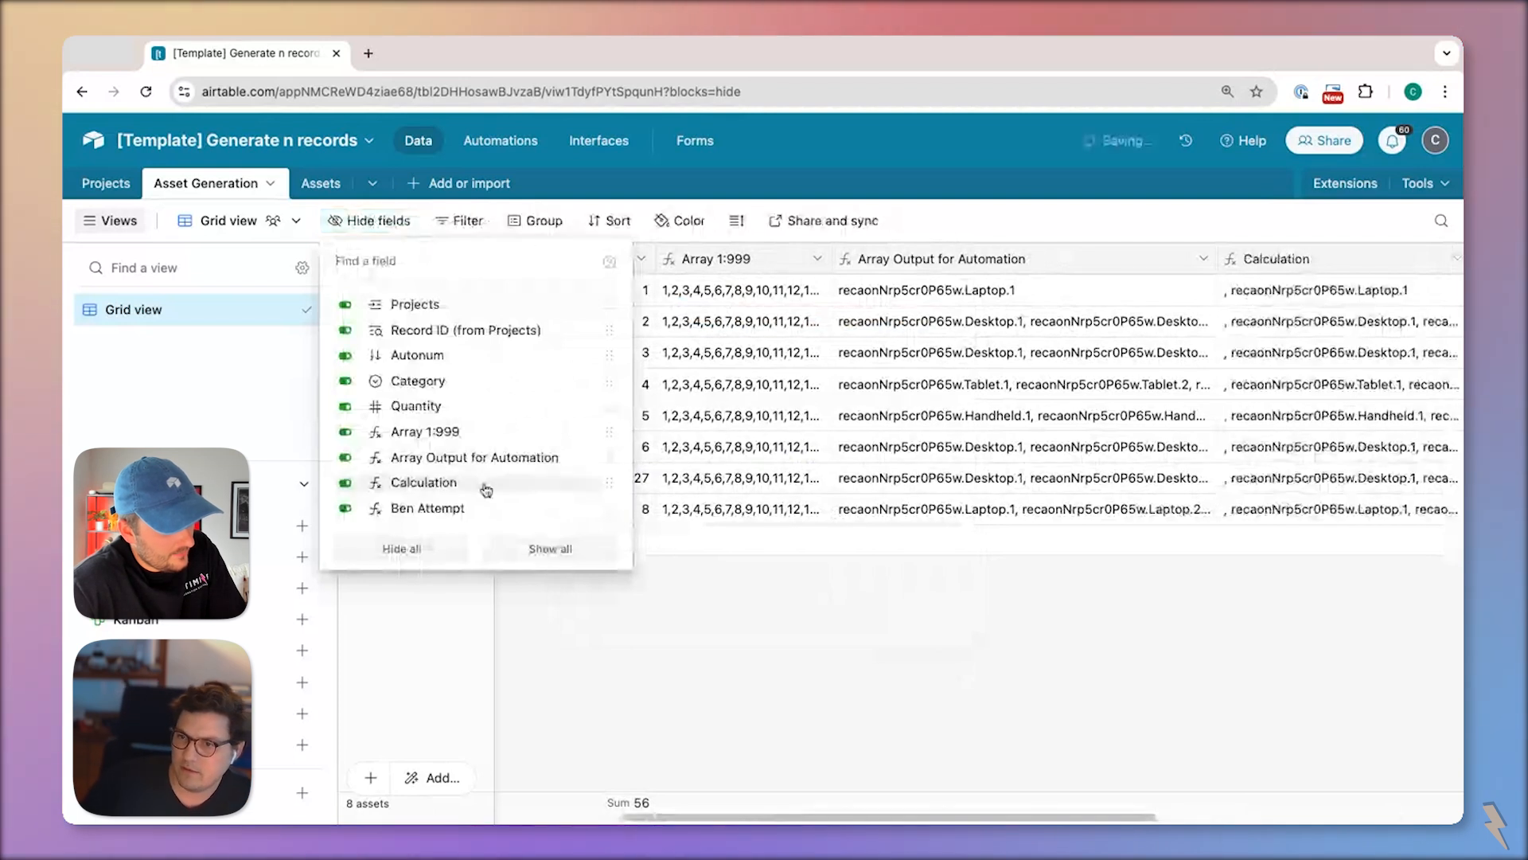
left_click(1119, 536)
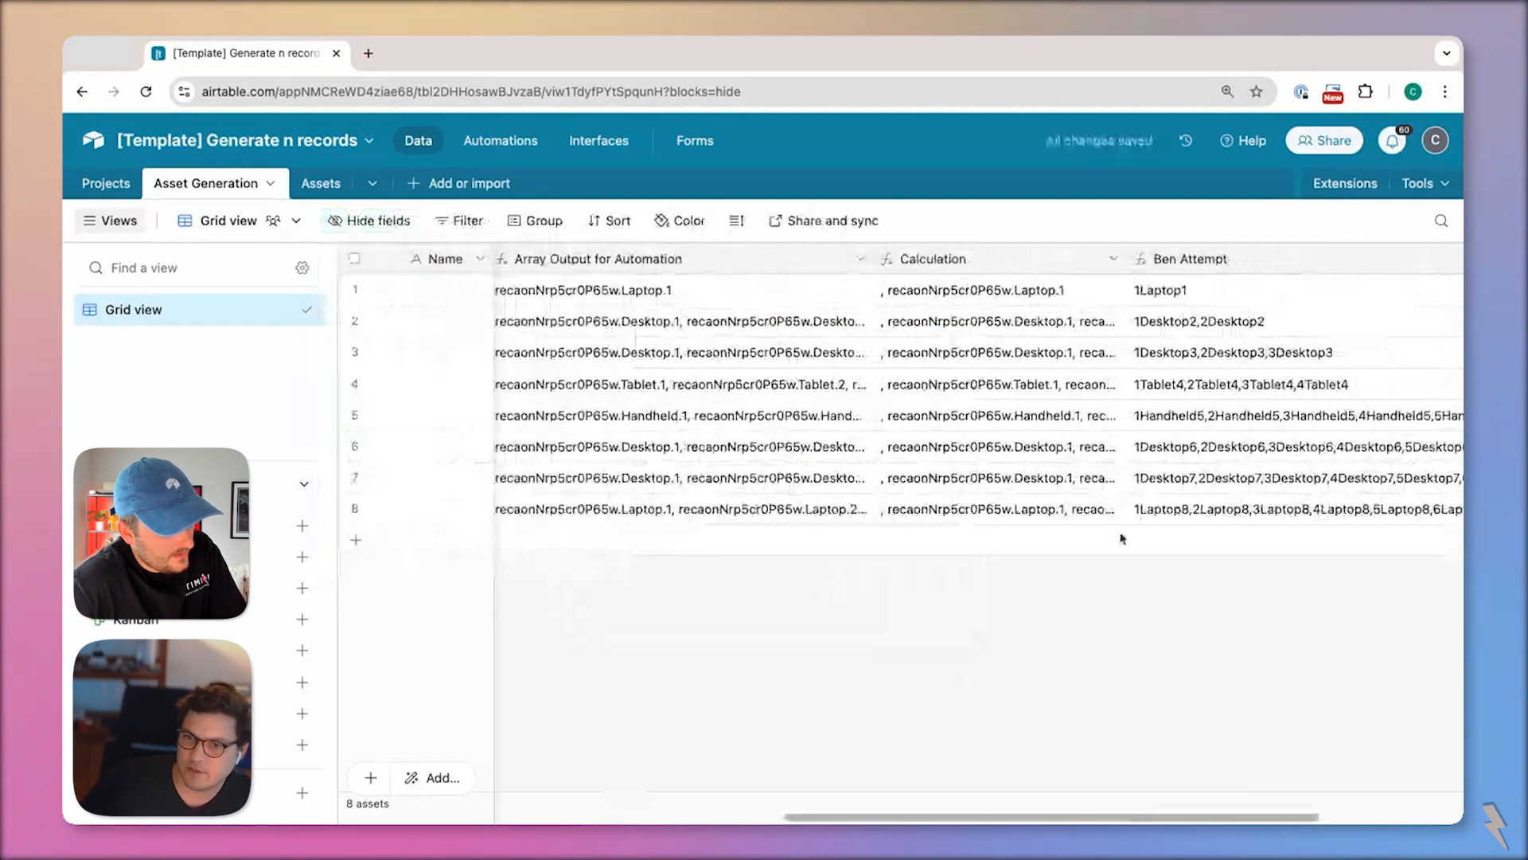
- Try removing +(LOG(Quantity)) from the LEFT part of the Calculation formula and save the field change
double_click(948, 260)
left_click(620, 502)
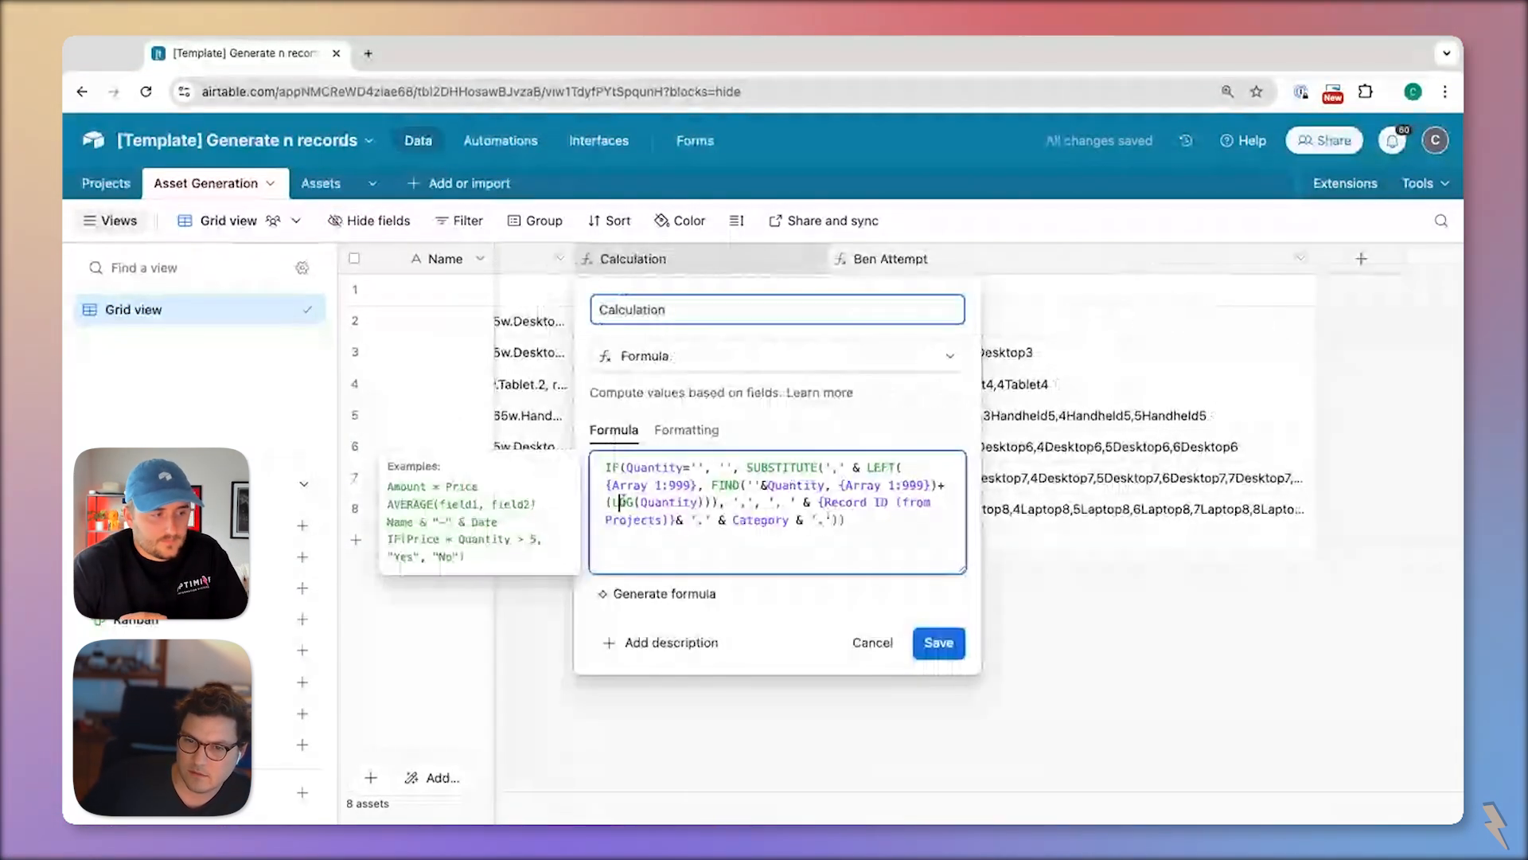
double_click(620, 502)
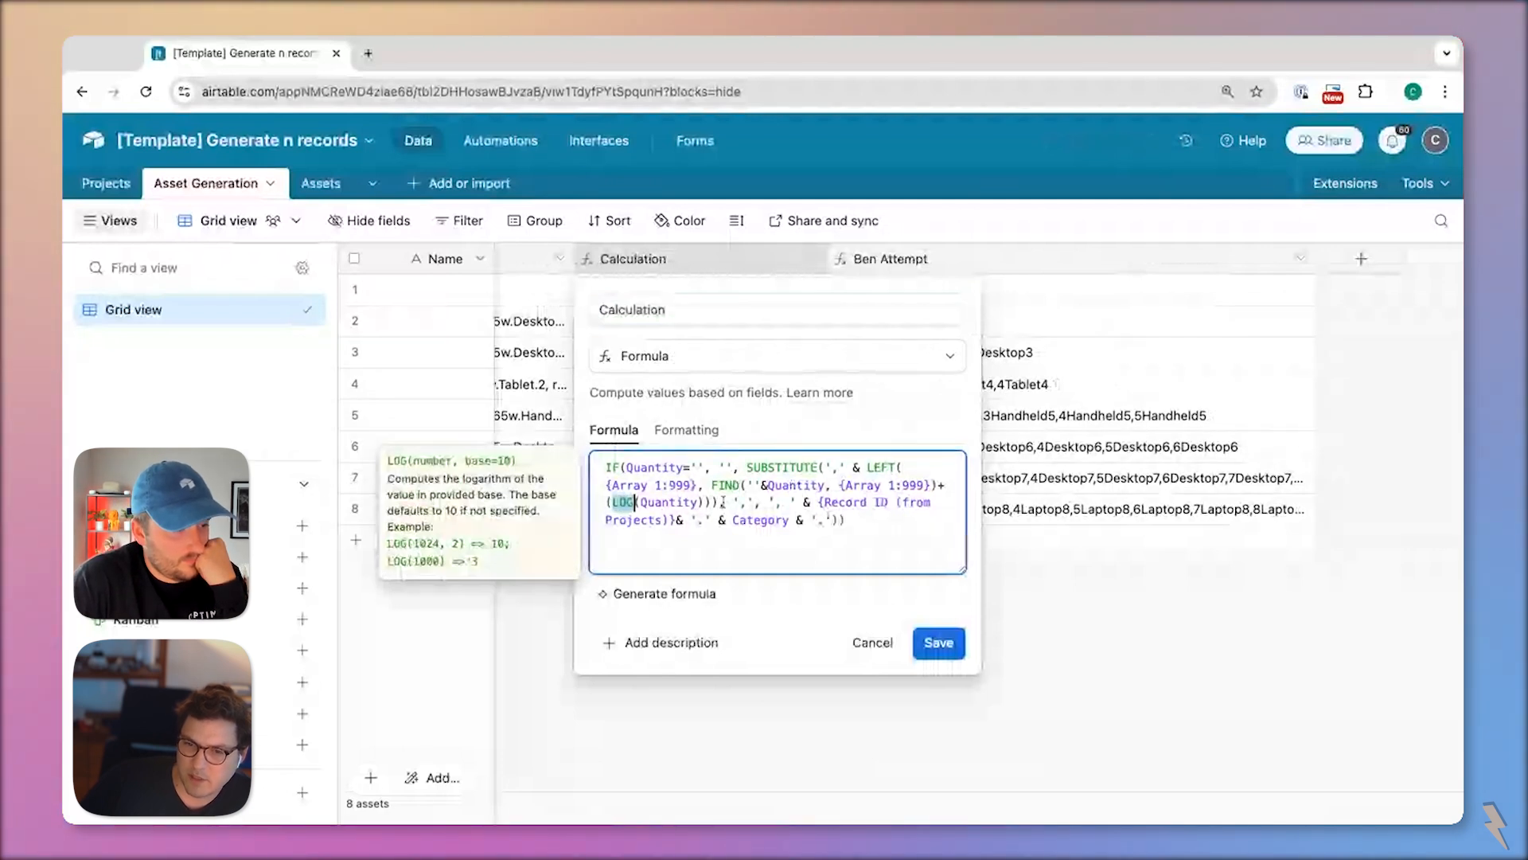
left_click_drag(940, 485, 704, 502)
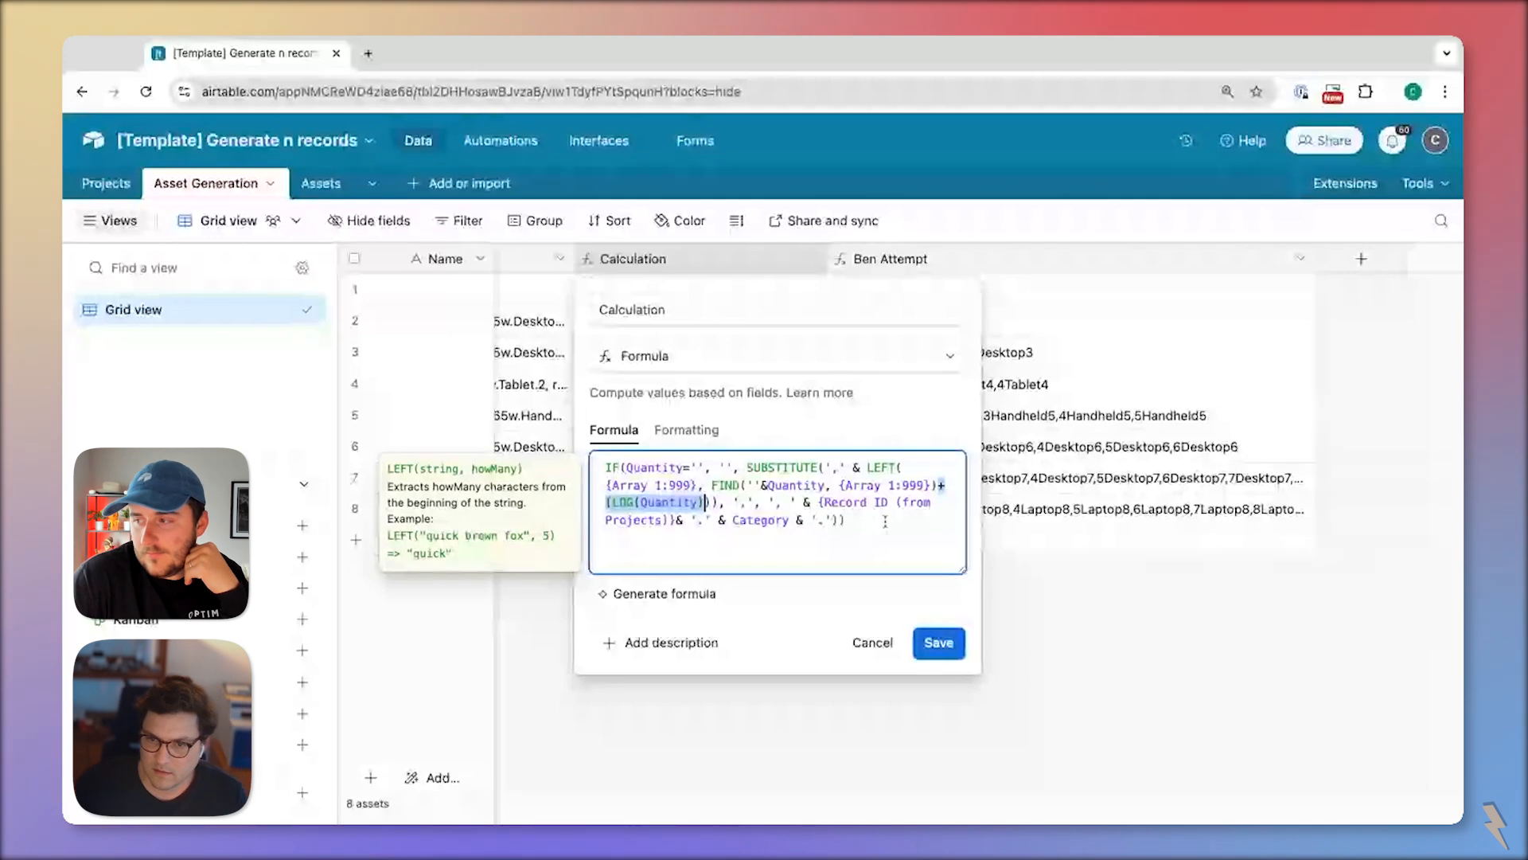
key("BackSpace")
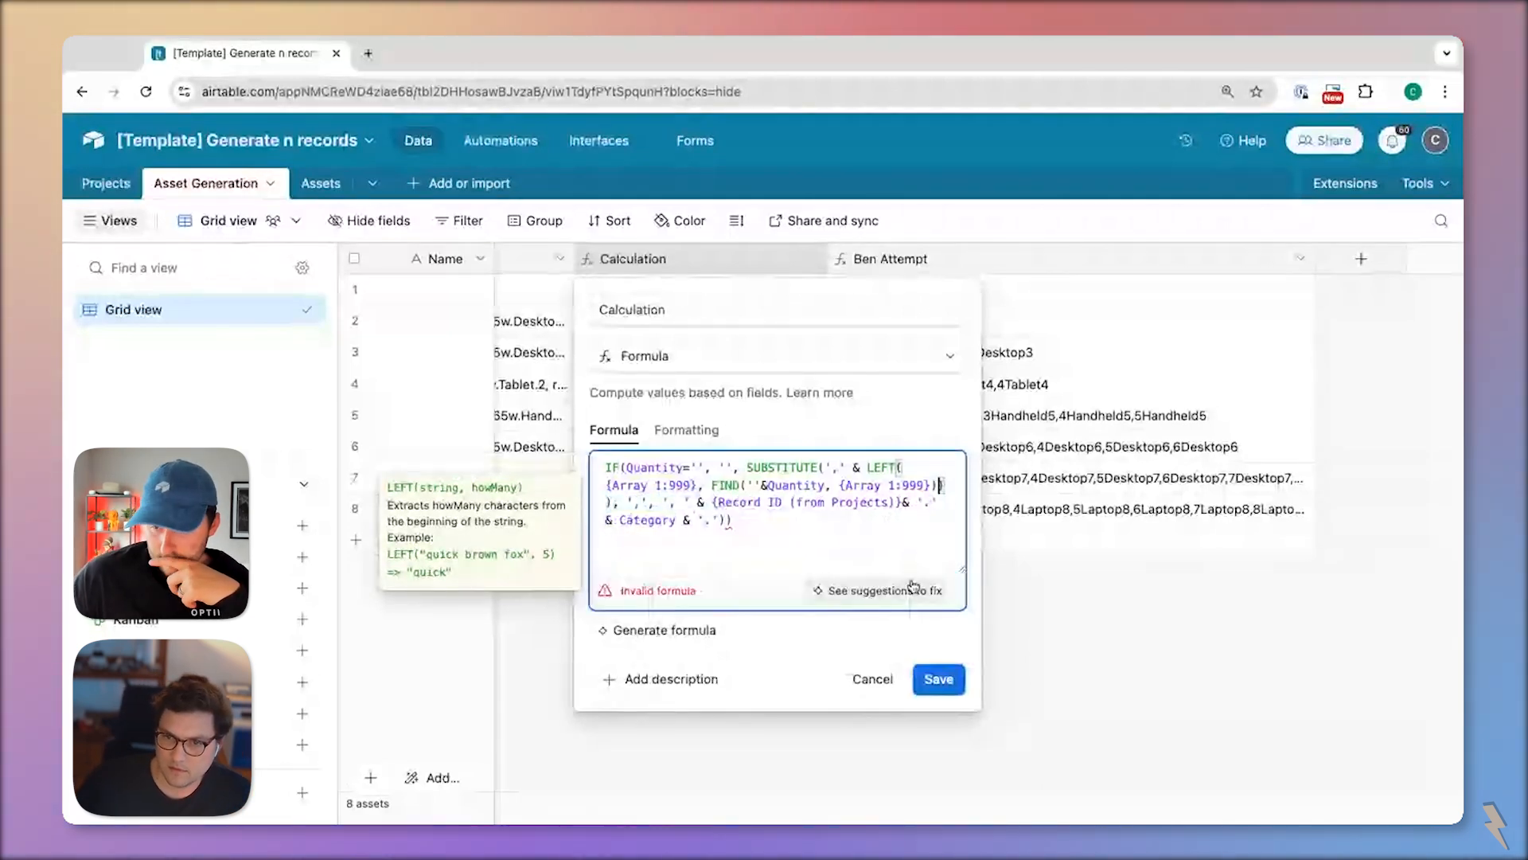
key("Delete")
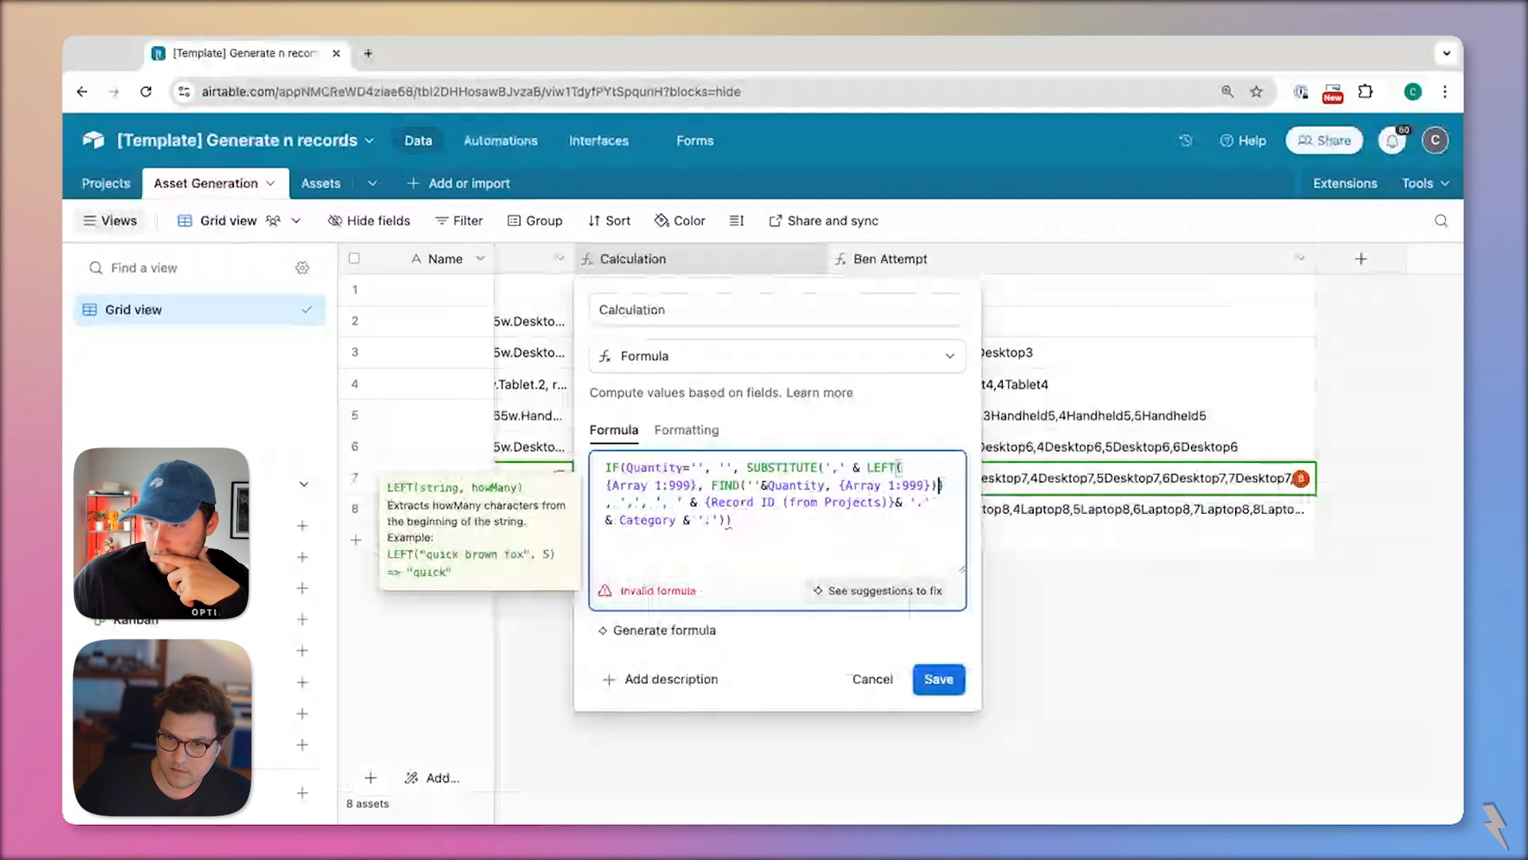
left_click(962, 643)
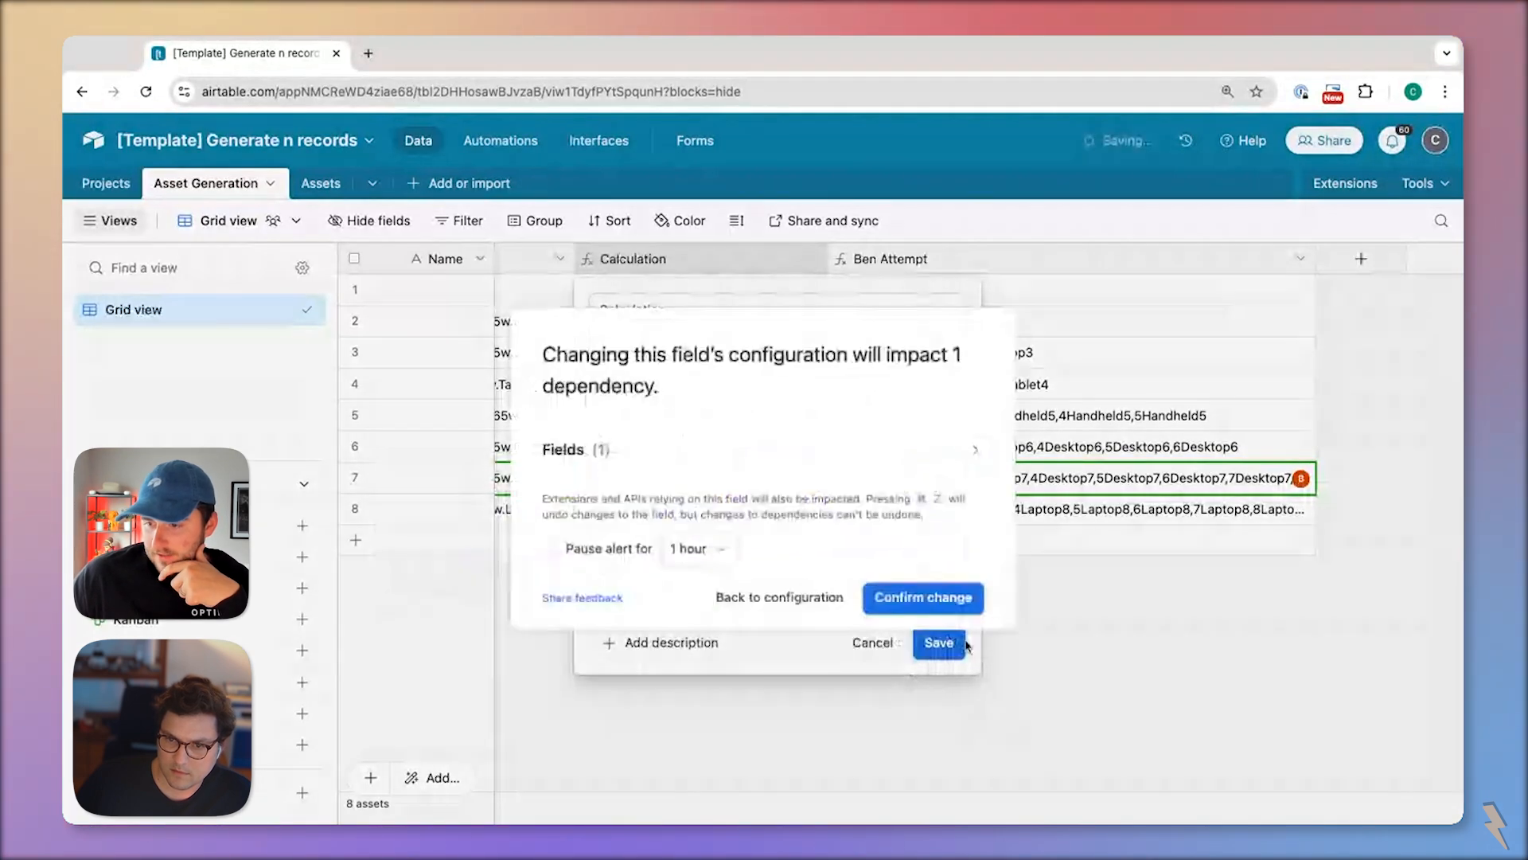
left_click(960, 597)
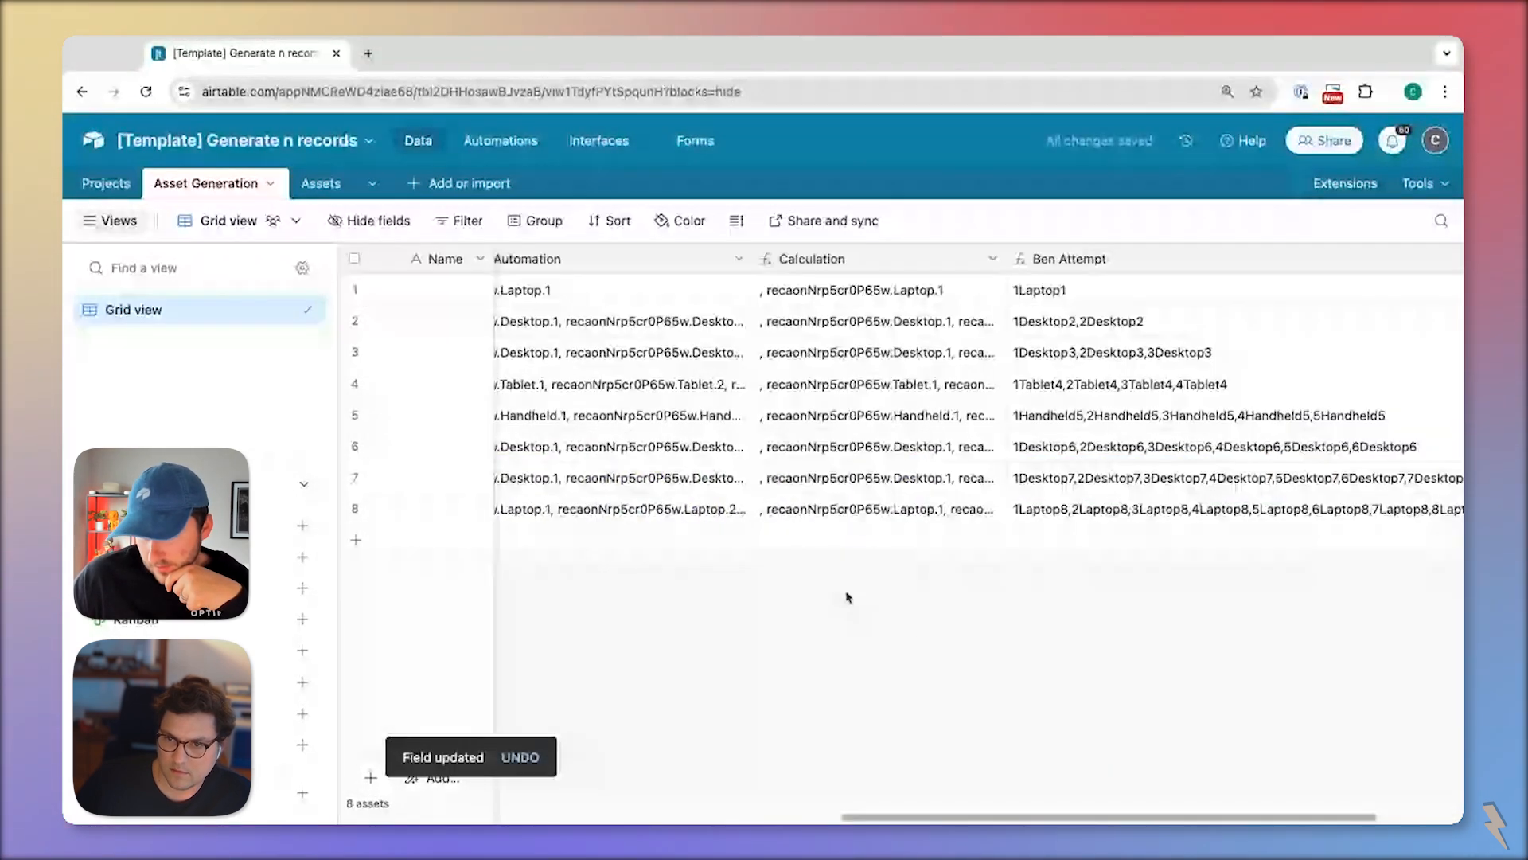
- Widen the Calculation column and inspect the full asset list generated for row 7
scroll(846, 597, "left", 5)
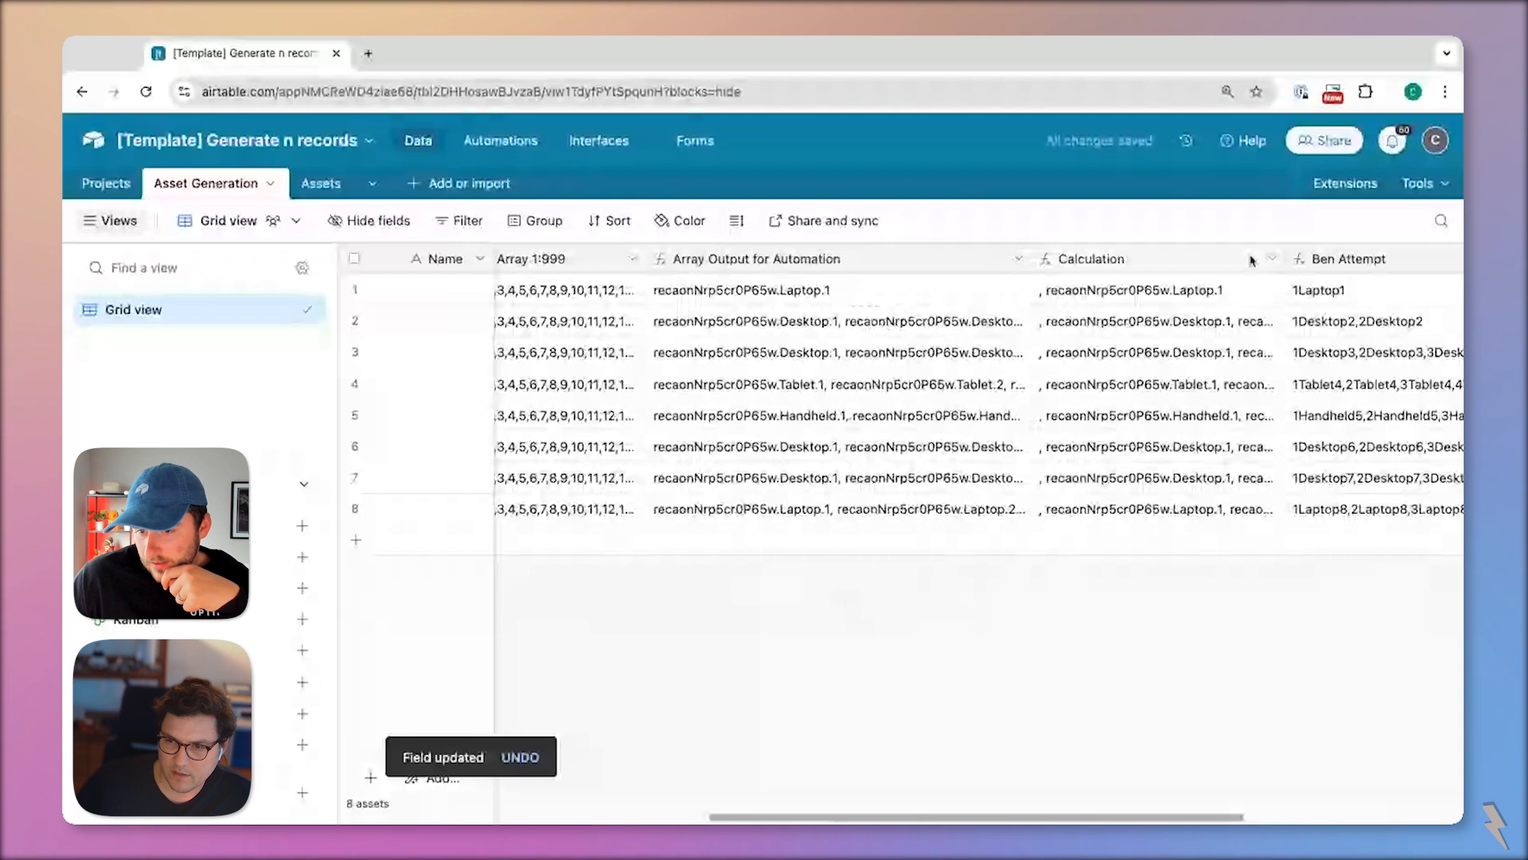
double_click(1283, 259)
left_click(1353, 476)
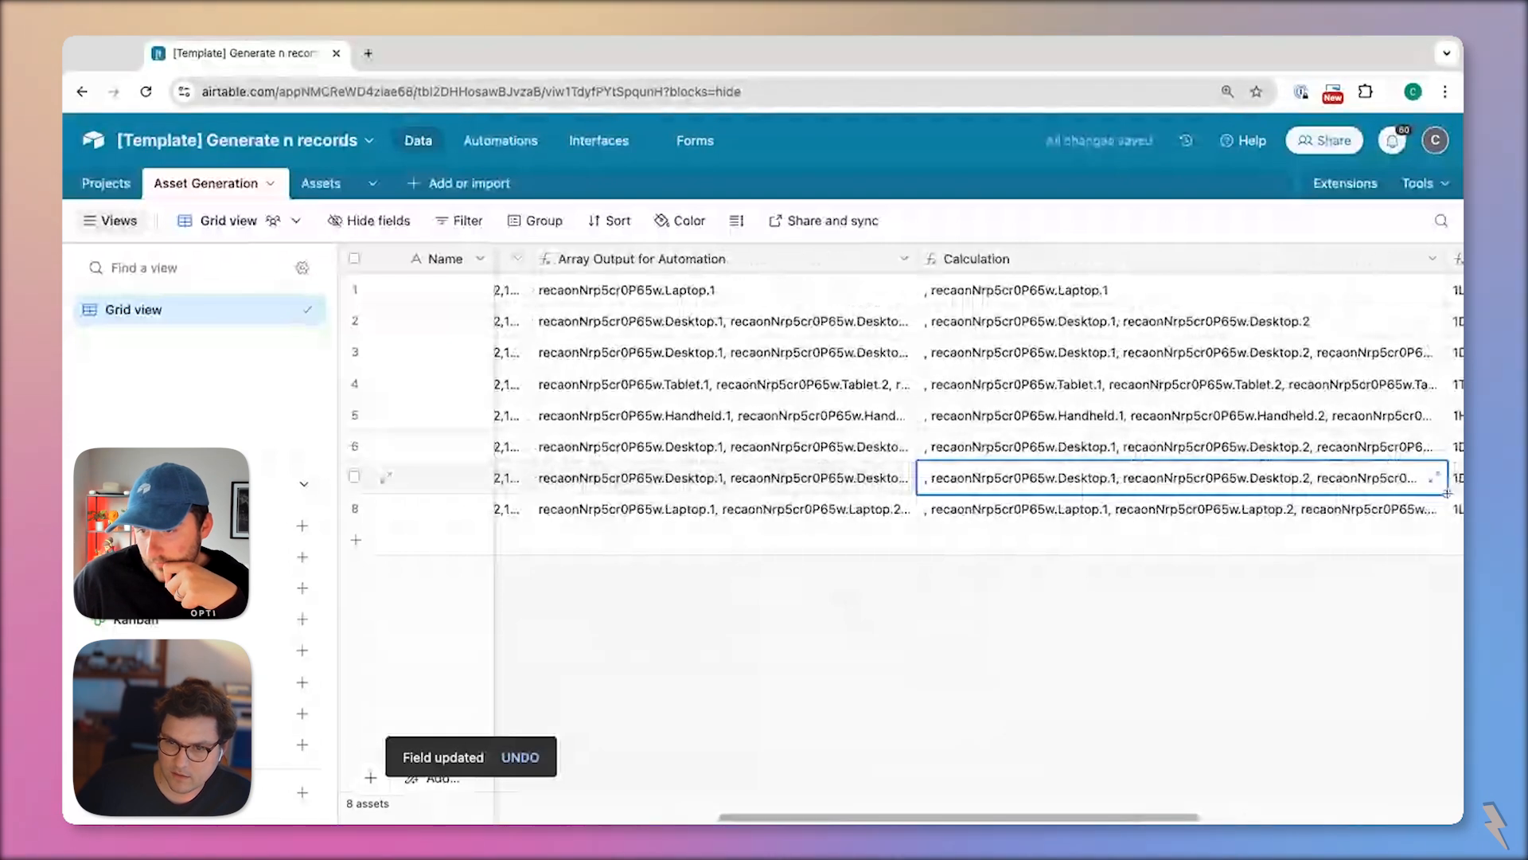
left_click(1436, 476)
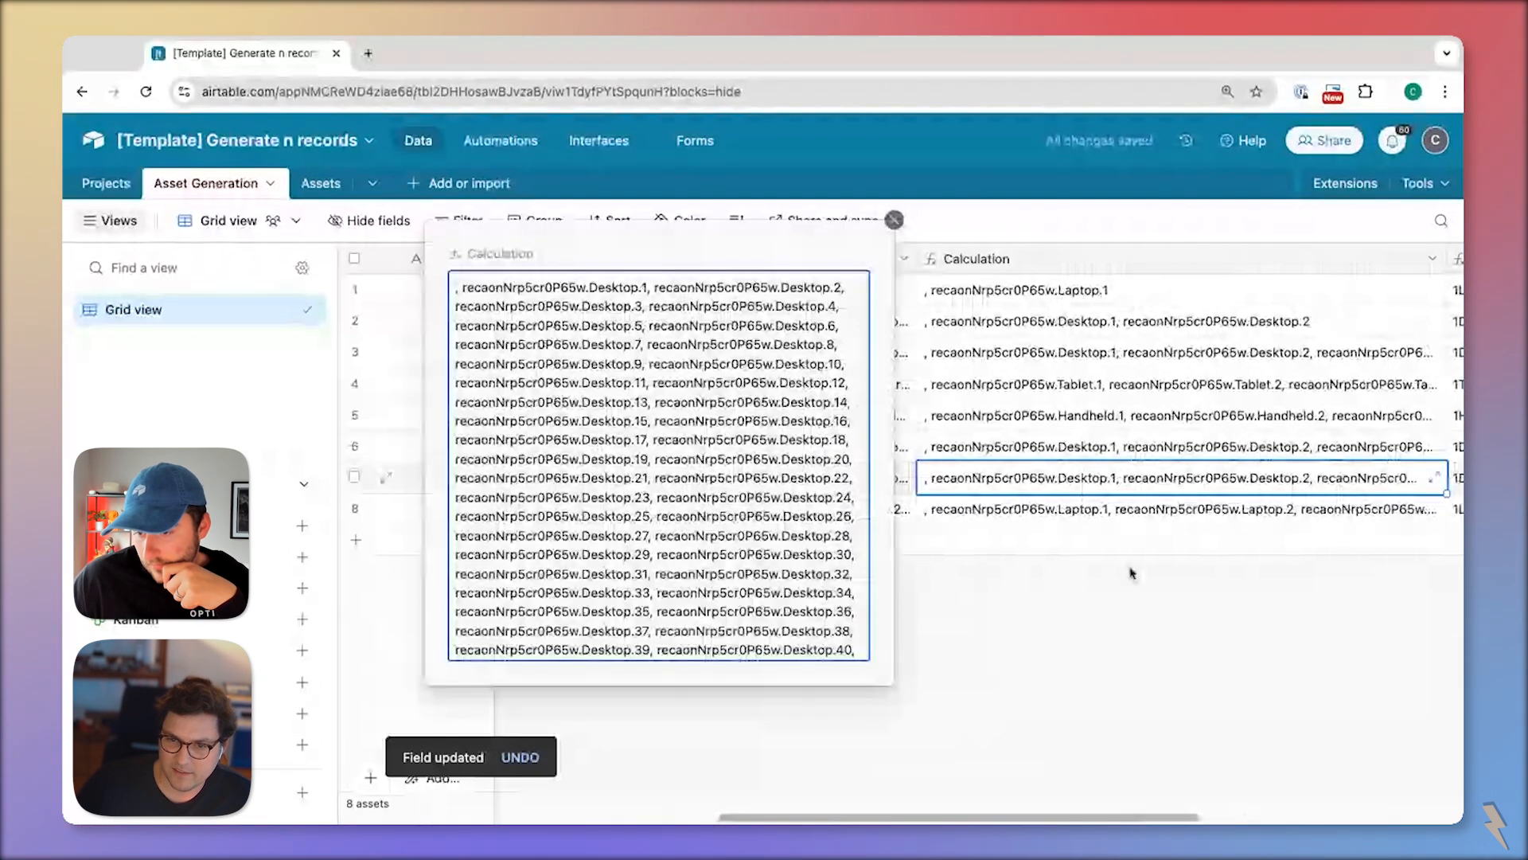
scroll(723, 446, "down", 15)
left_click(1027, 639)
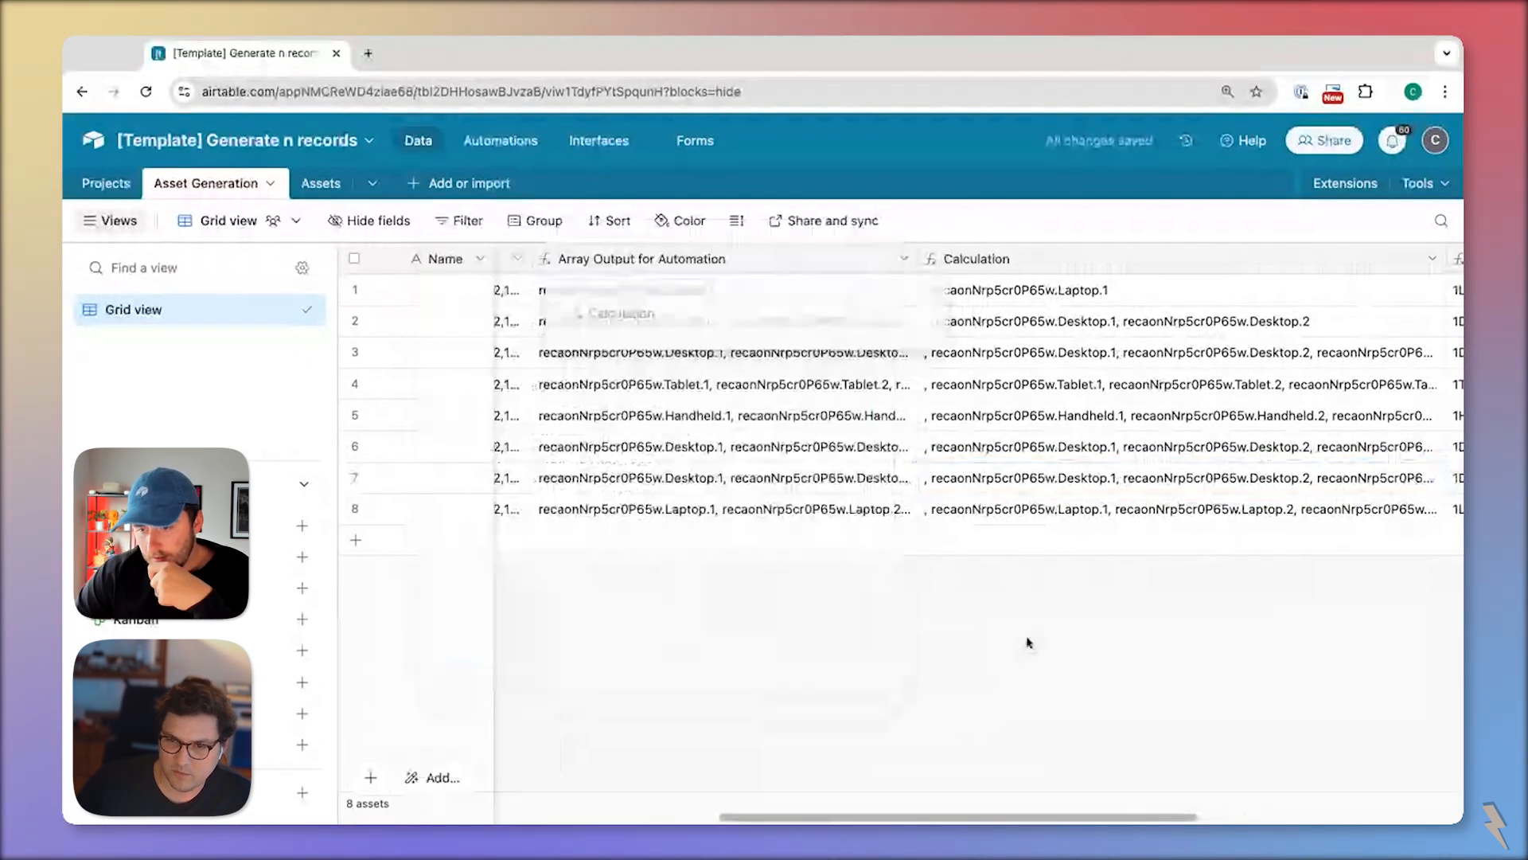
- Expand the Calculation values of rows 6 and 7 and check how the last list item of row 7 ends
scroll(929, 462, "left", 5)
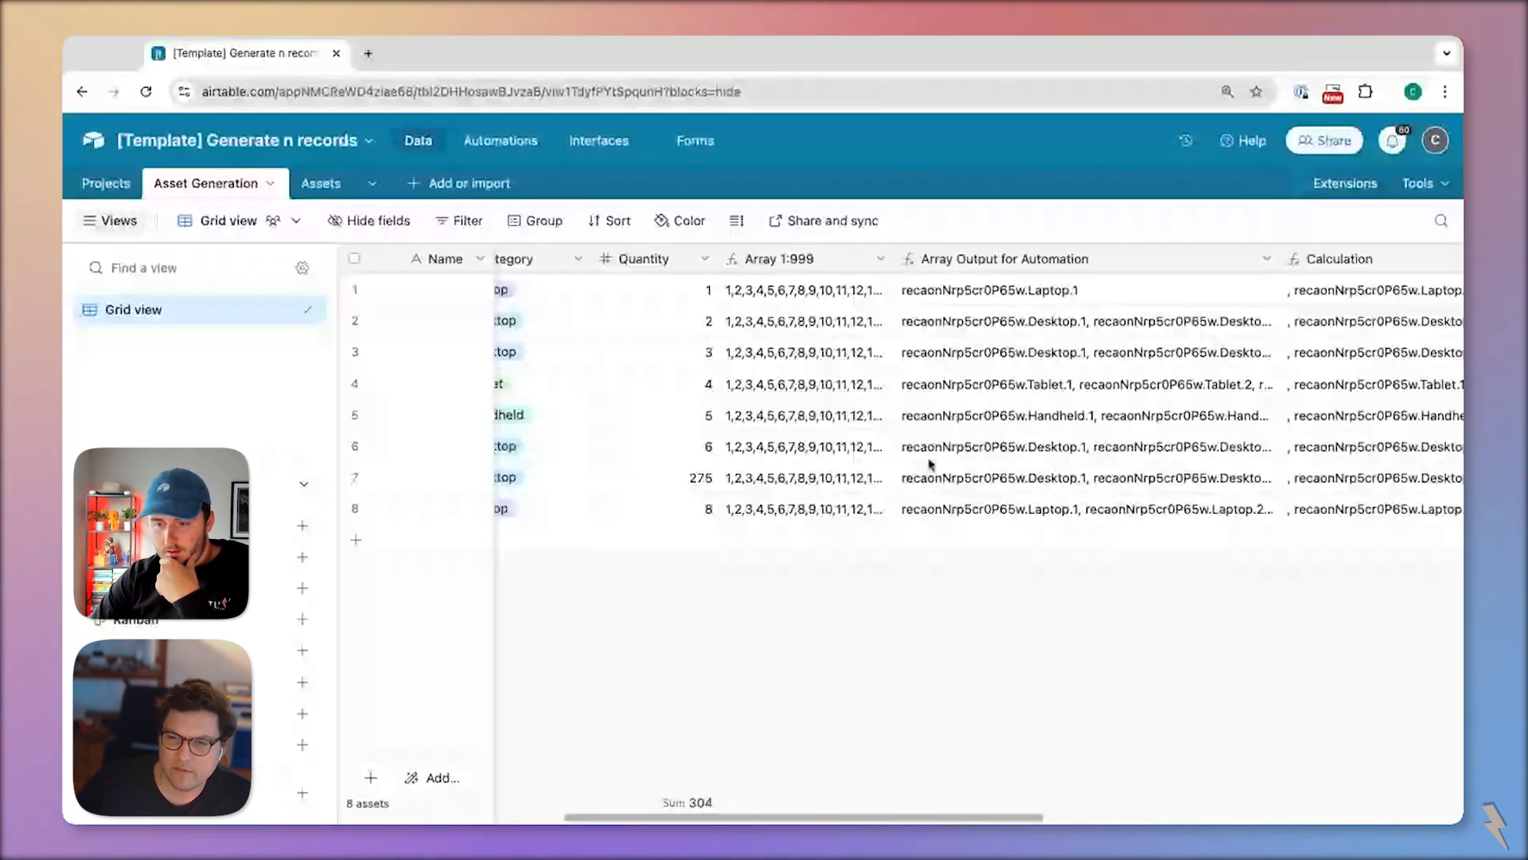
scroll(1059, 468, "right", 3)
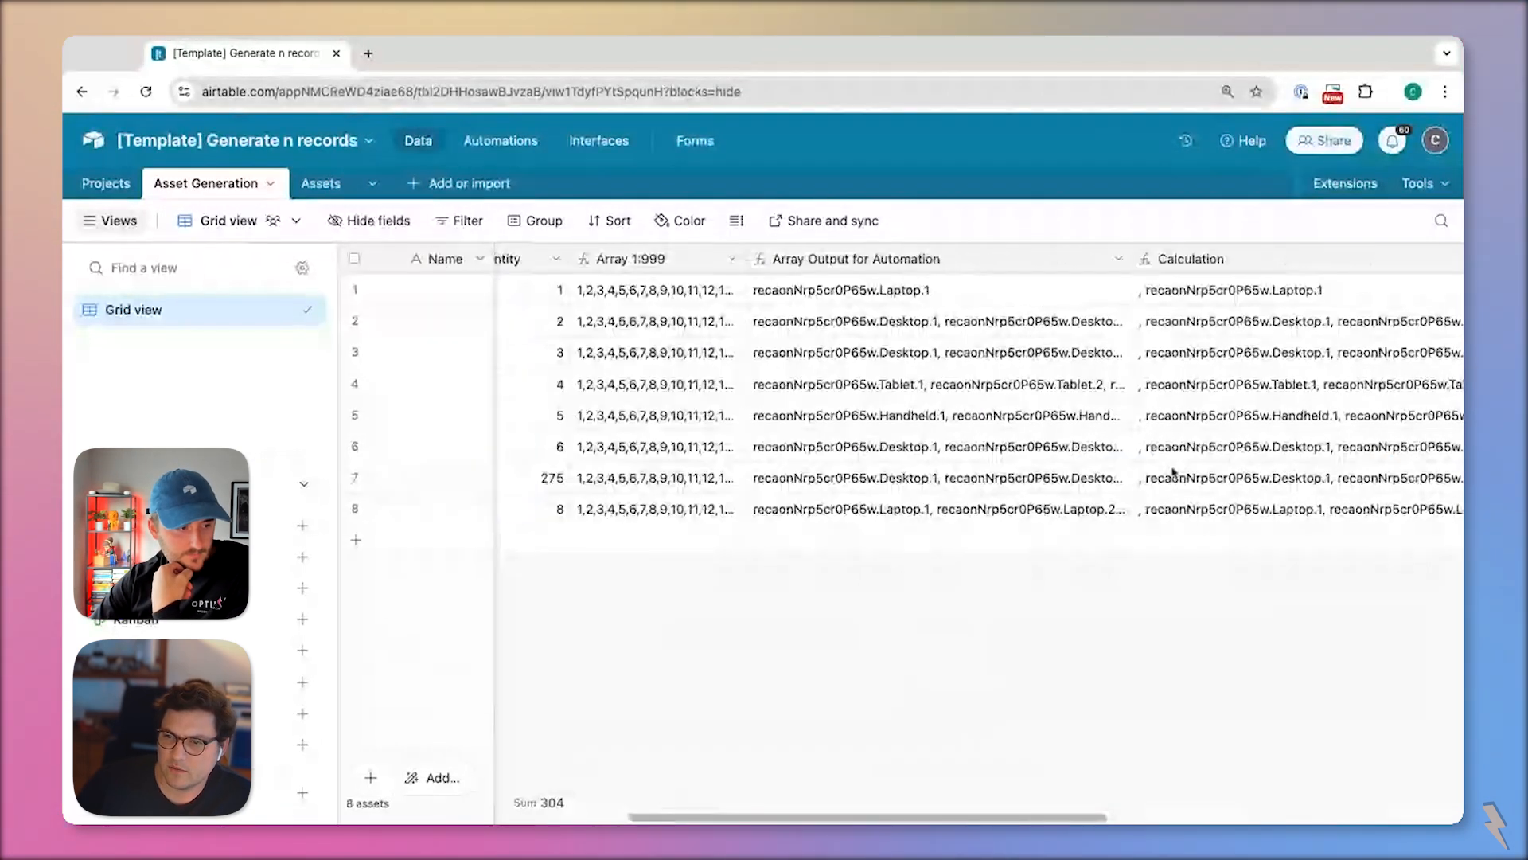
left_click(1170, 446)
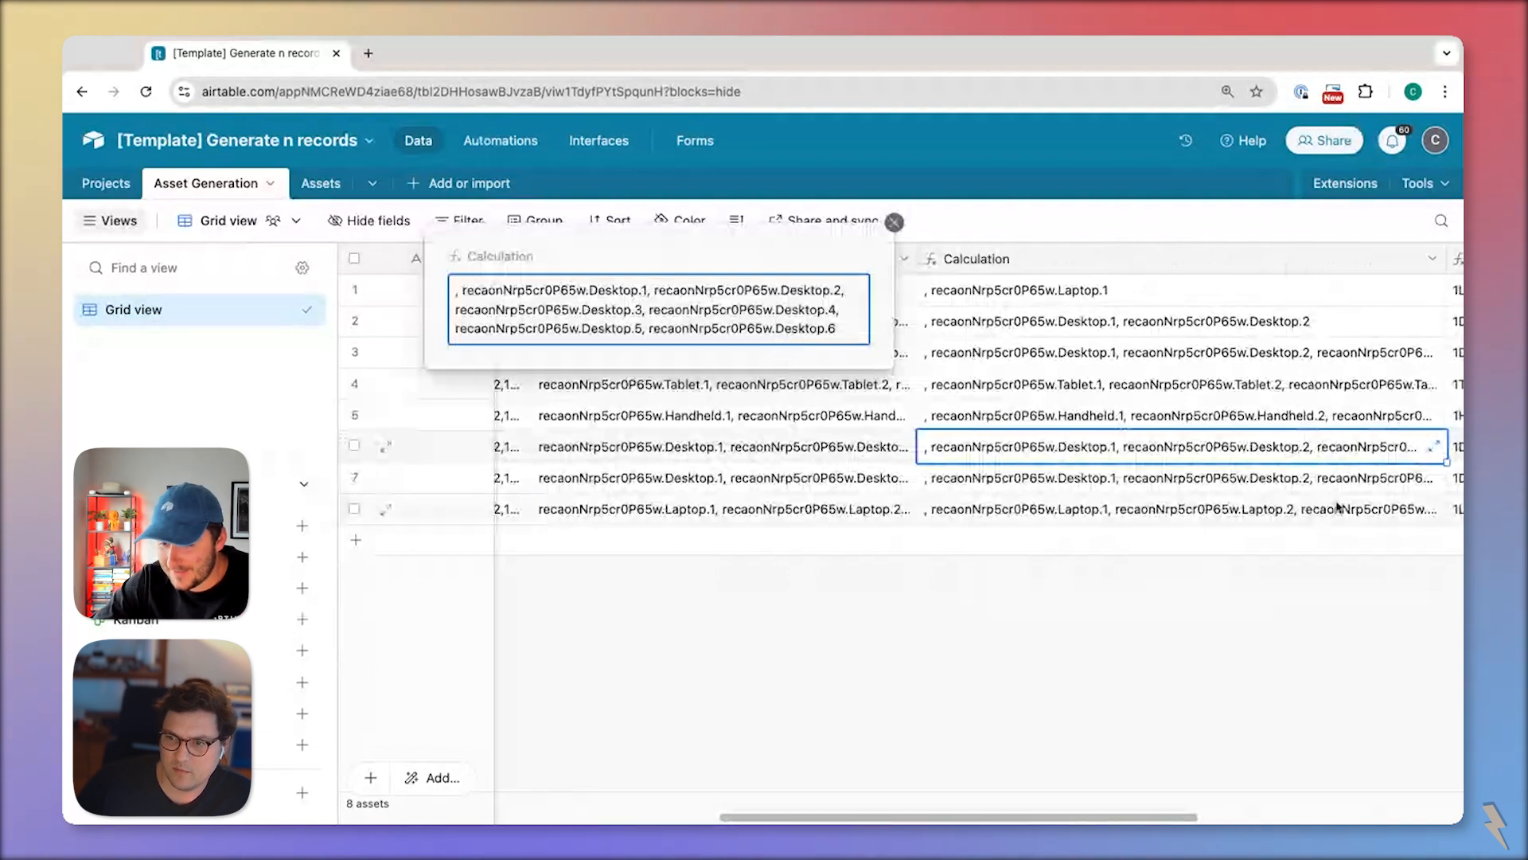
left_click(1441, 482)
left_click(1432, 479)
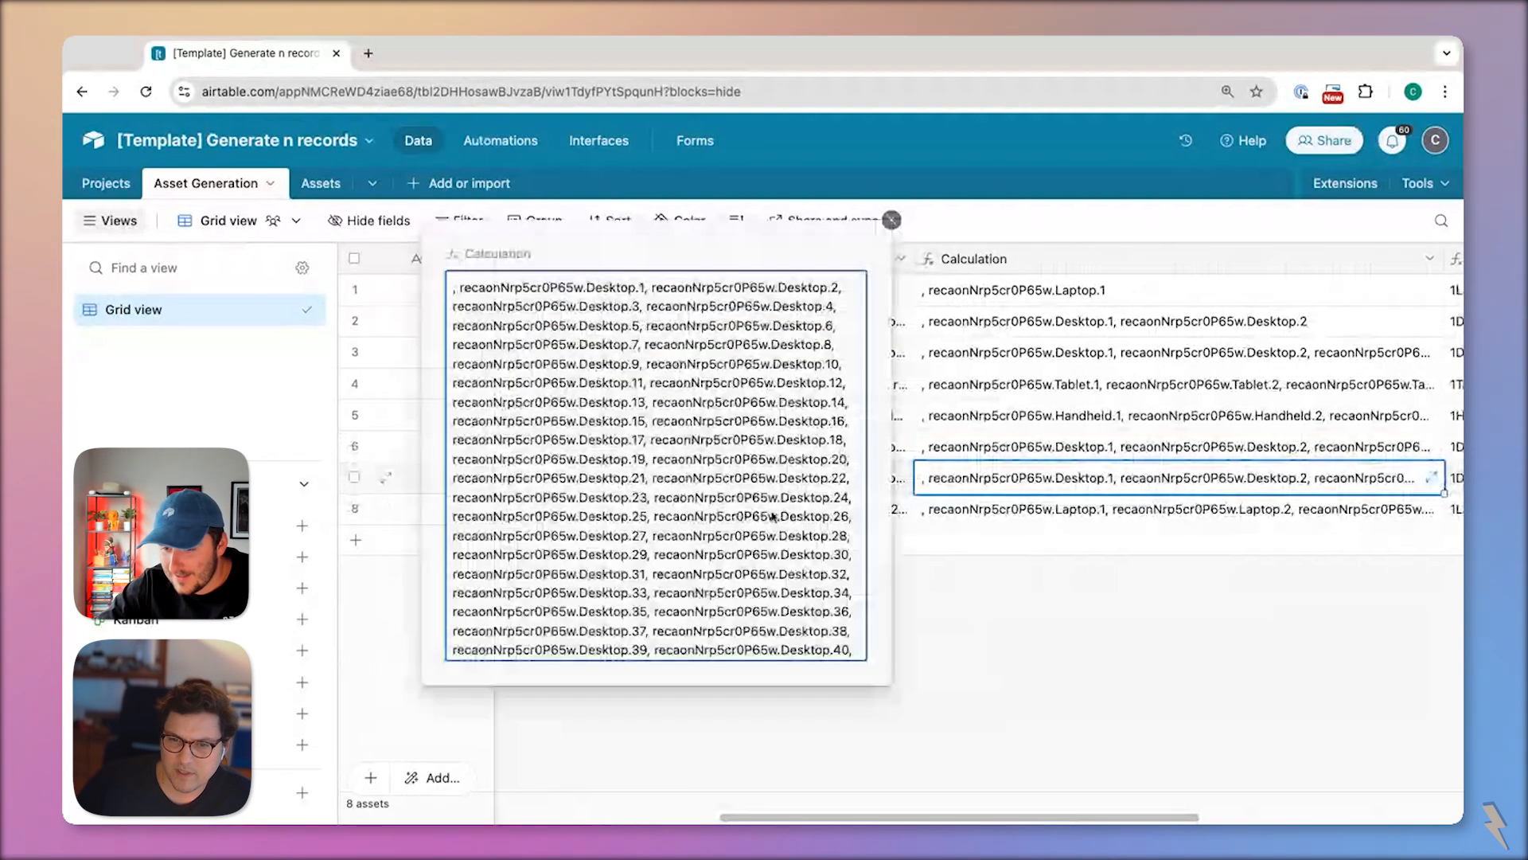
scroll(772, 516, "down", 20)
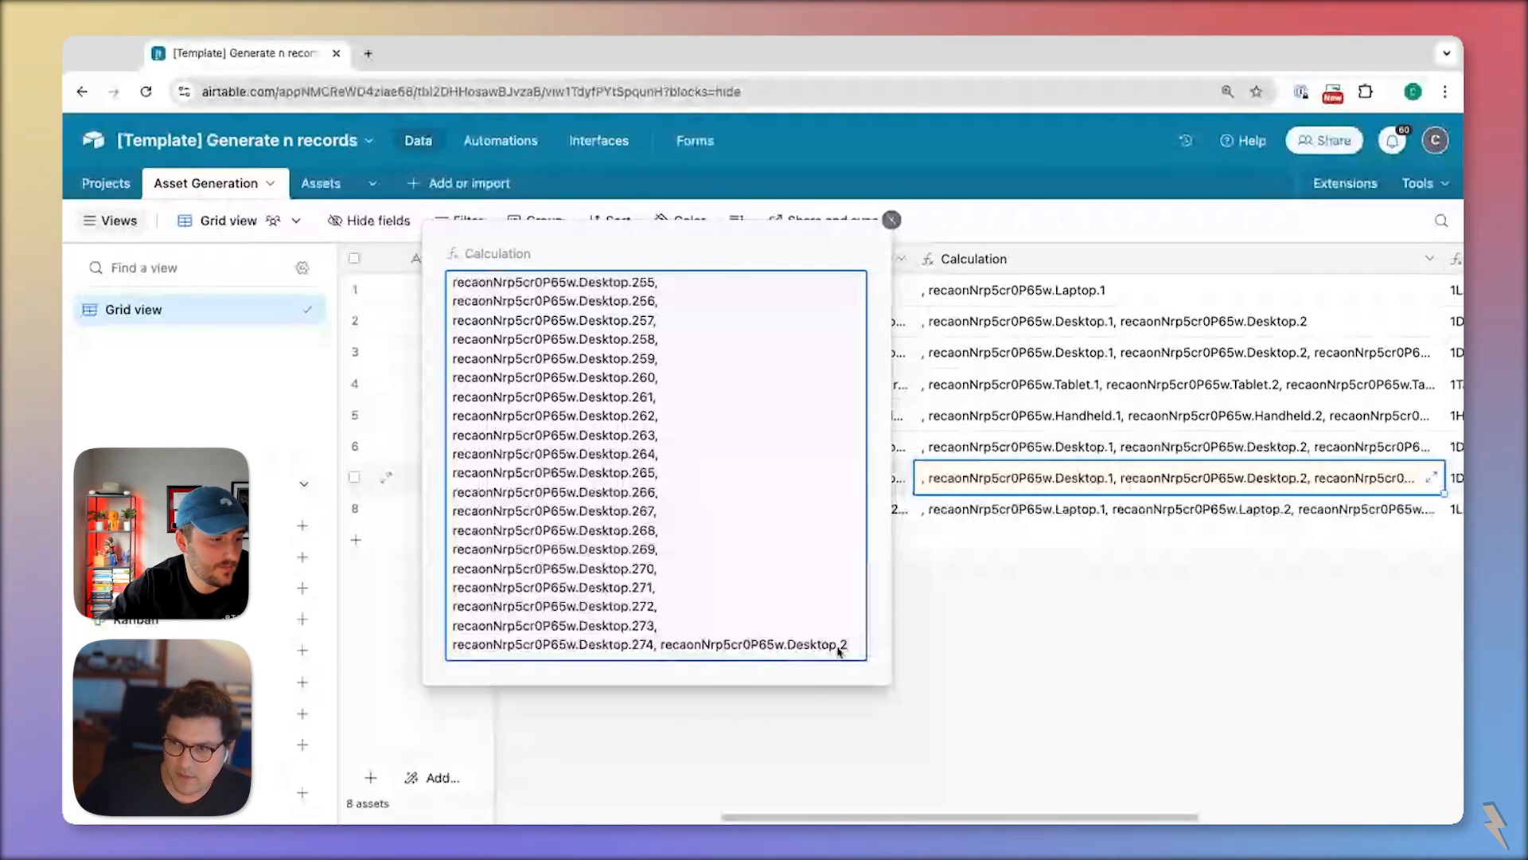
left_click_drag(846, 649, 822, 650)
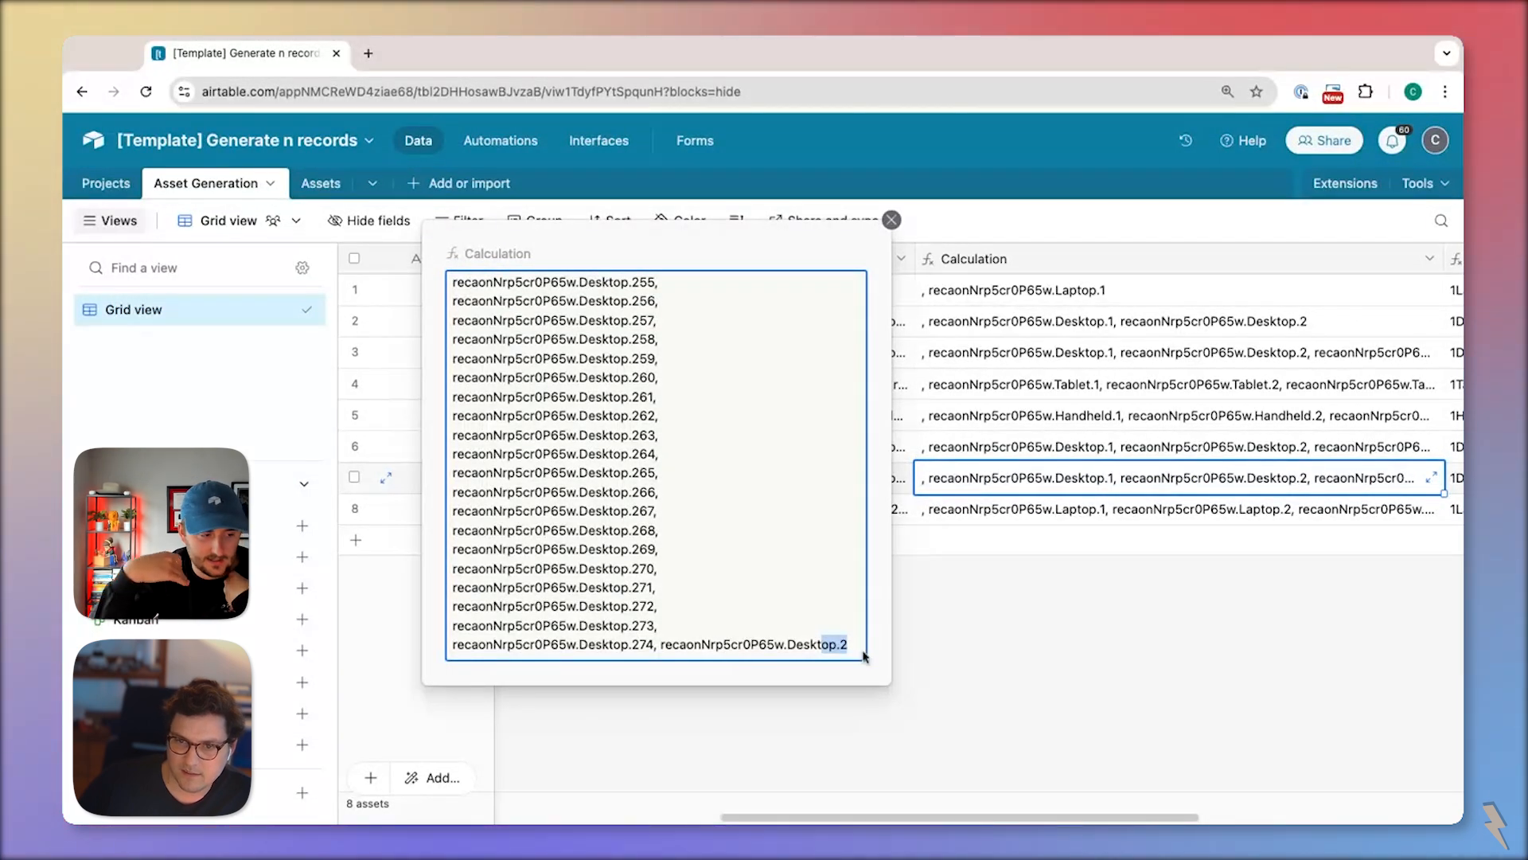
left_click(935, 667)
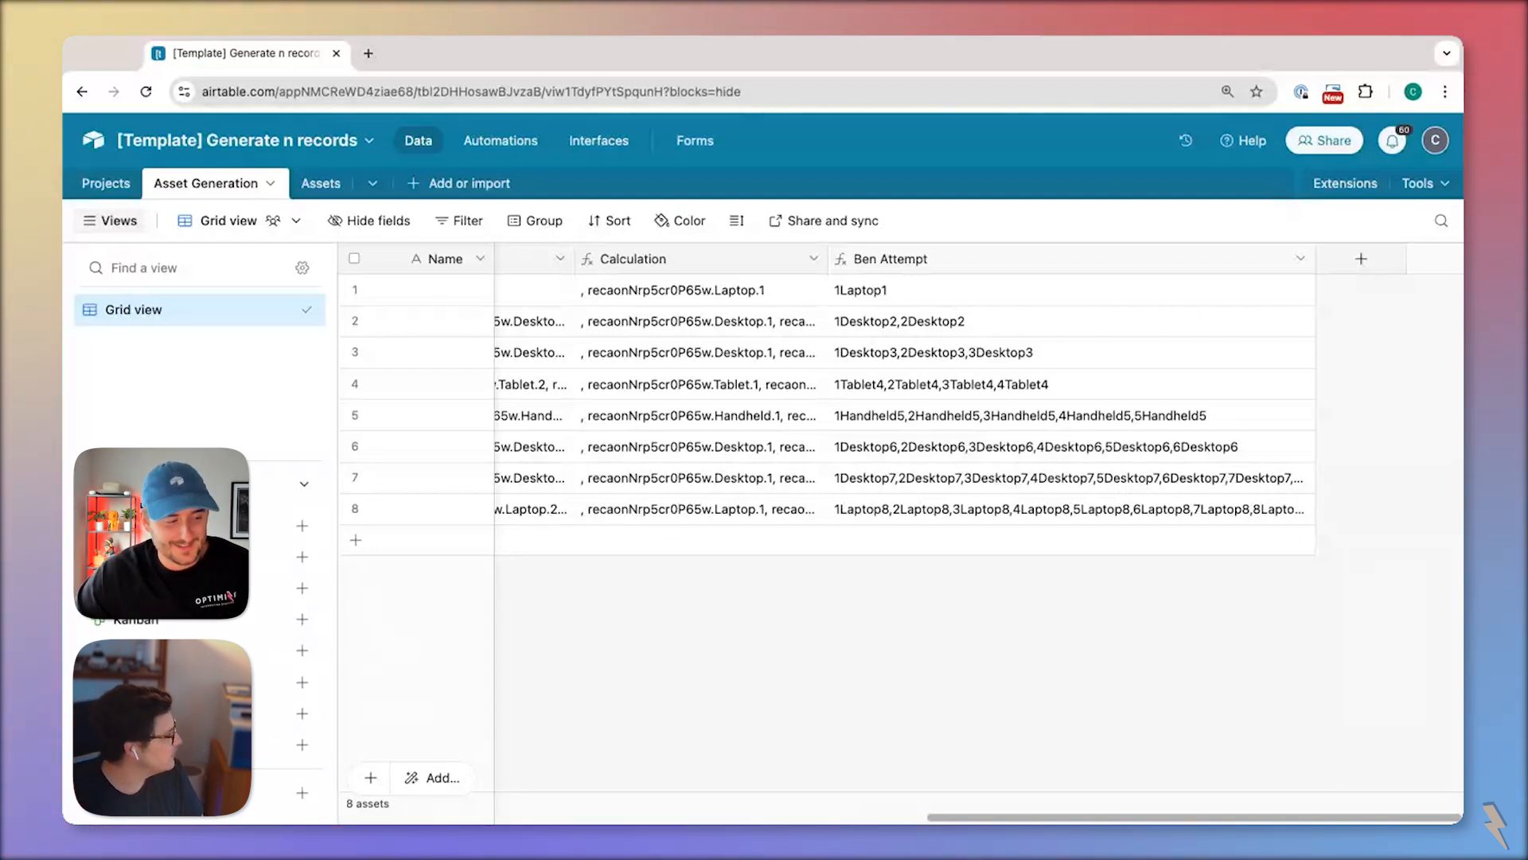
- Undo the removal of LOG(Quantity) from the Calculation formula and leave the field's settings unchanged
key("super+z")
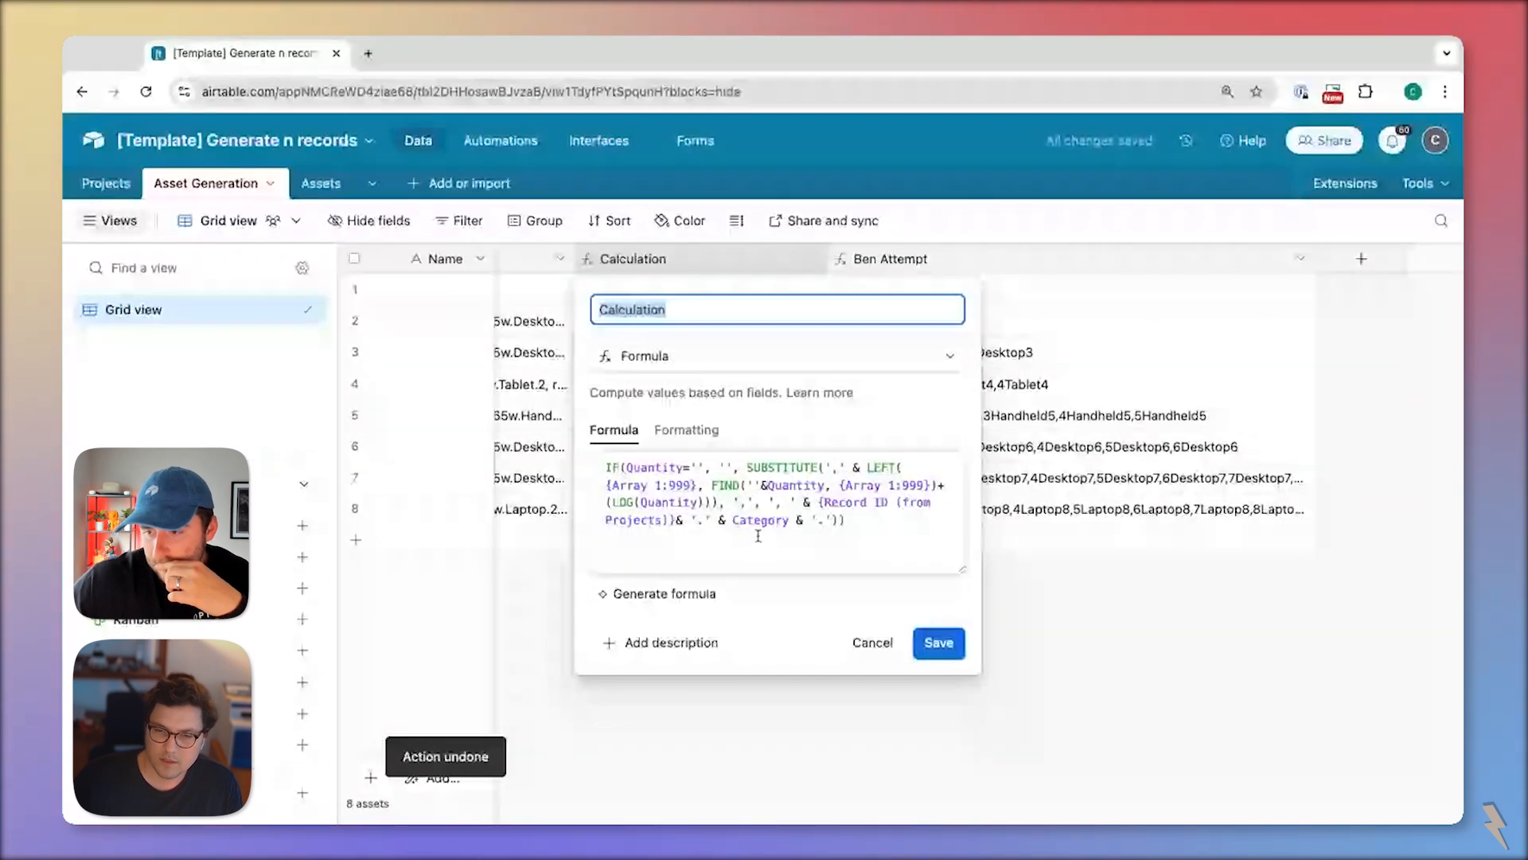
left_click(871, 643)
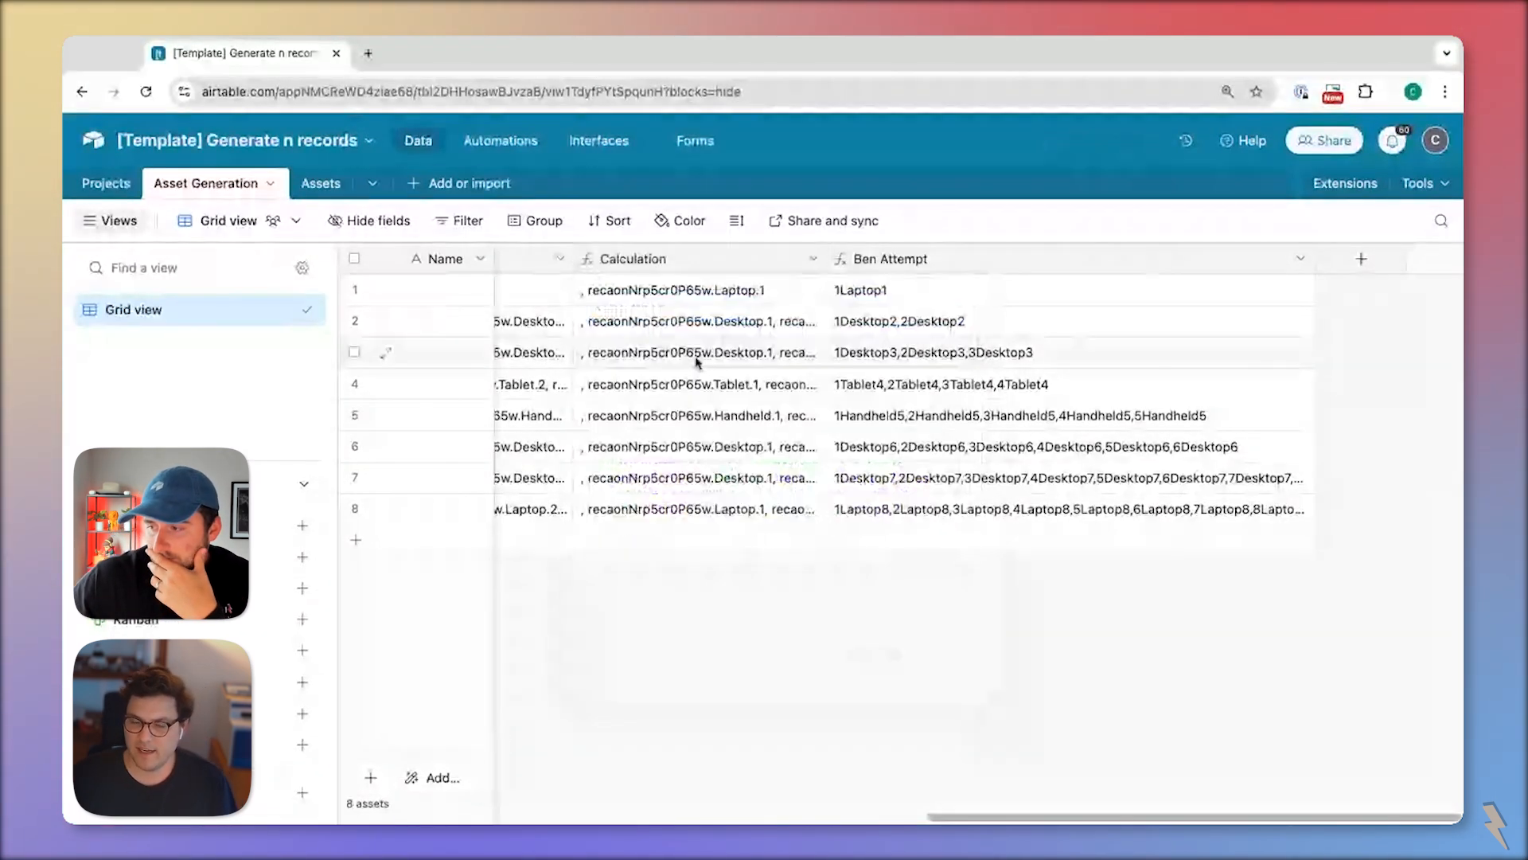
- Insert an unnamed formula field after Calculation with the formula LOG(Quantity) and create it
right_click(745, 262)
left_click(699, 437)
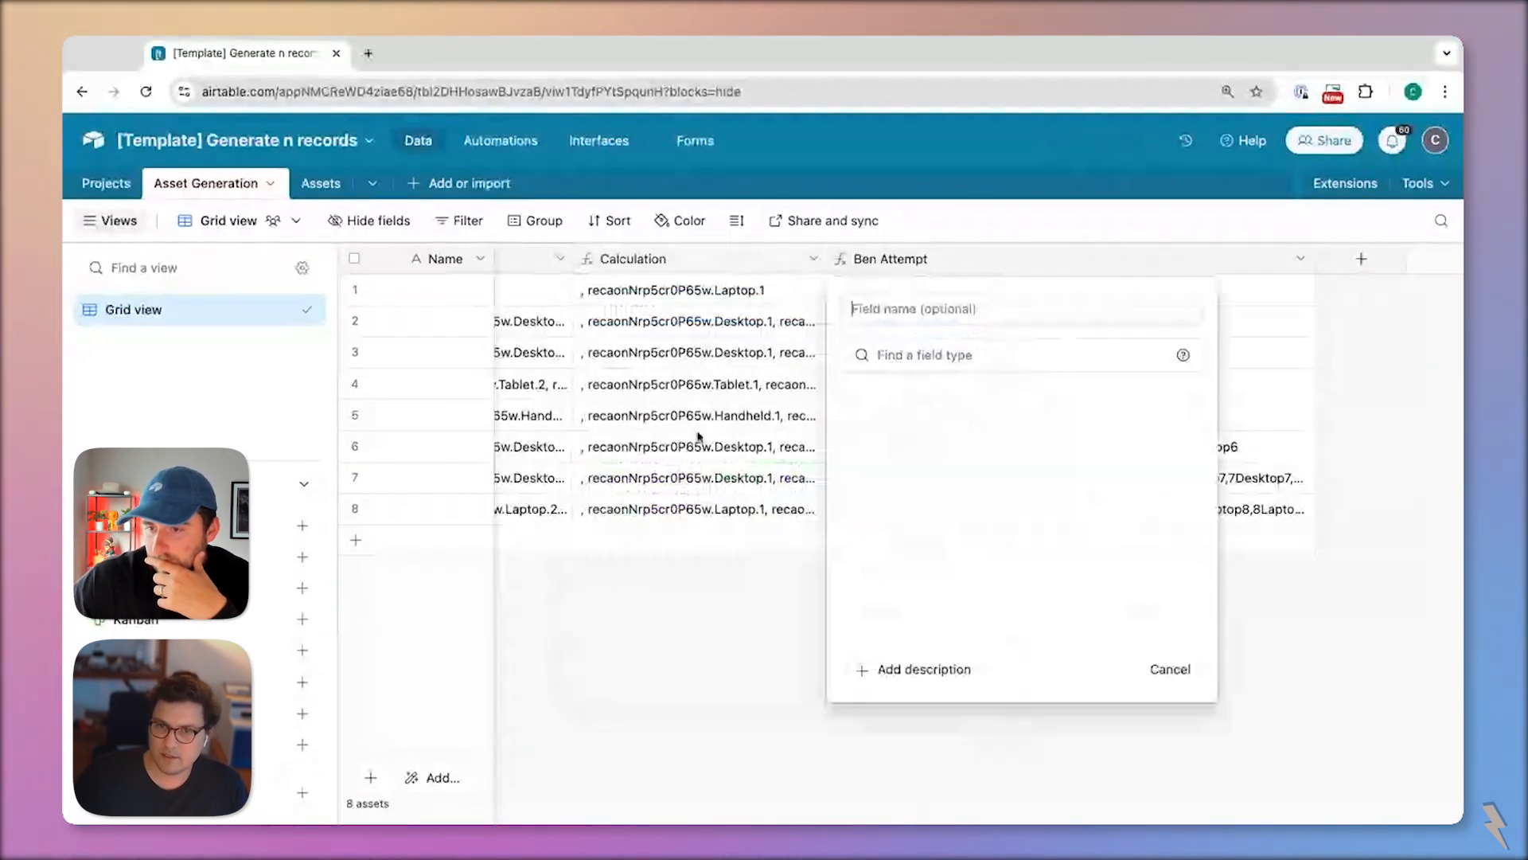
scroll(994, 535, "down", 8)
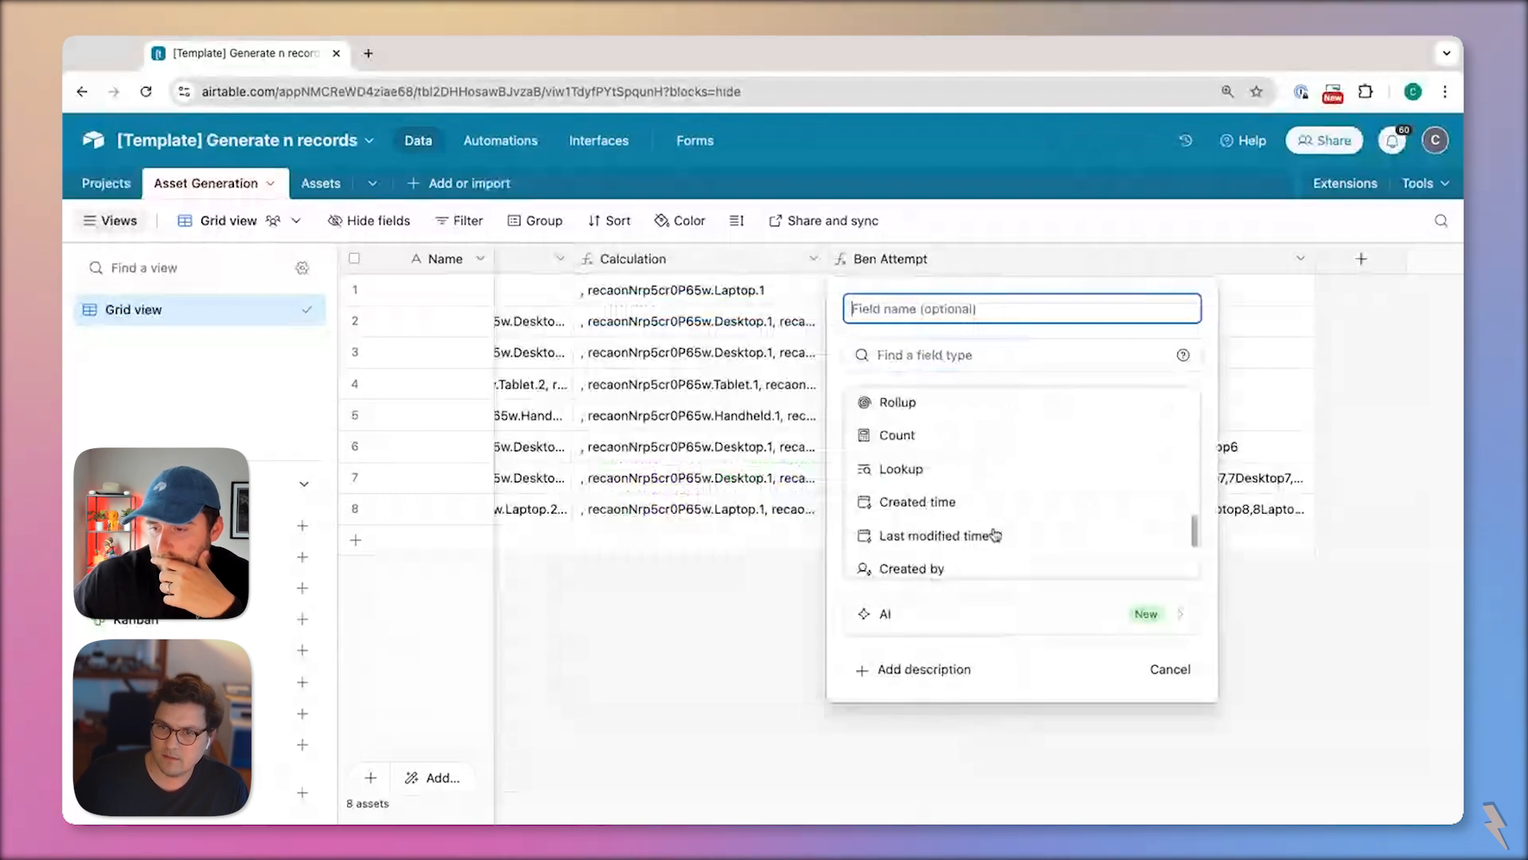
scroll(939, 429, "up", 1)
left_click(939, 394)
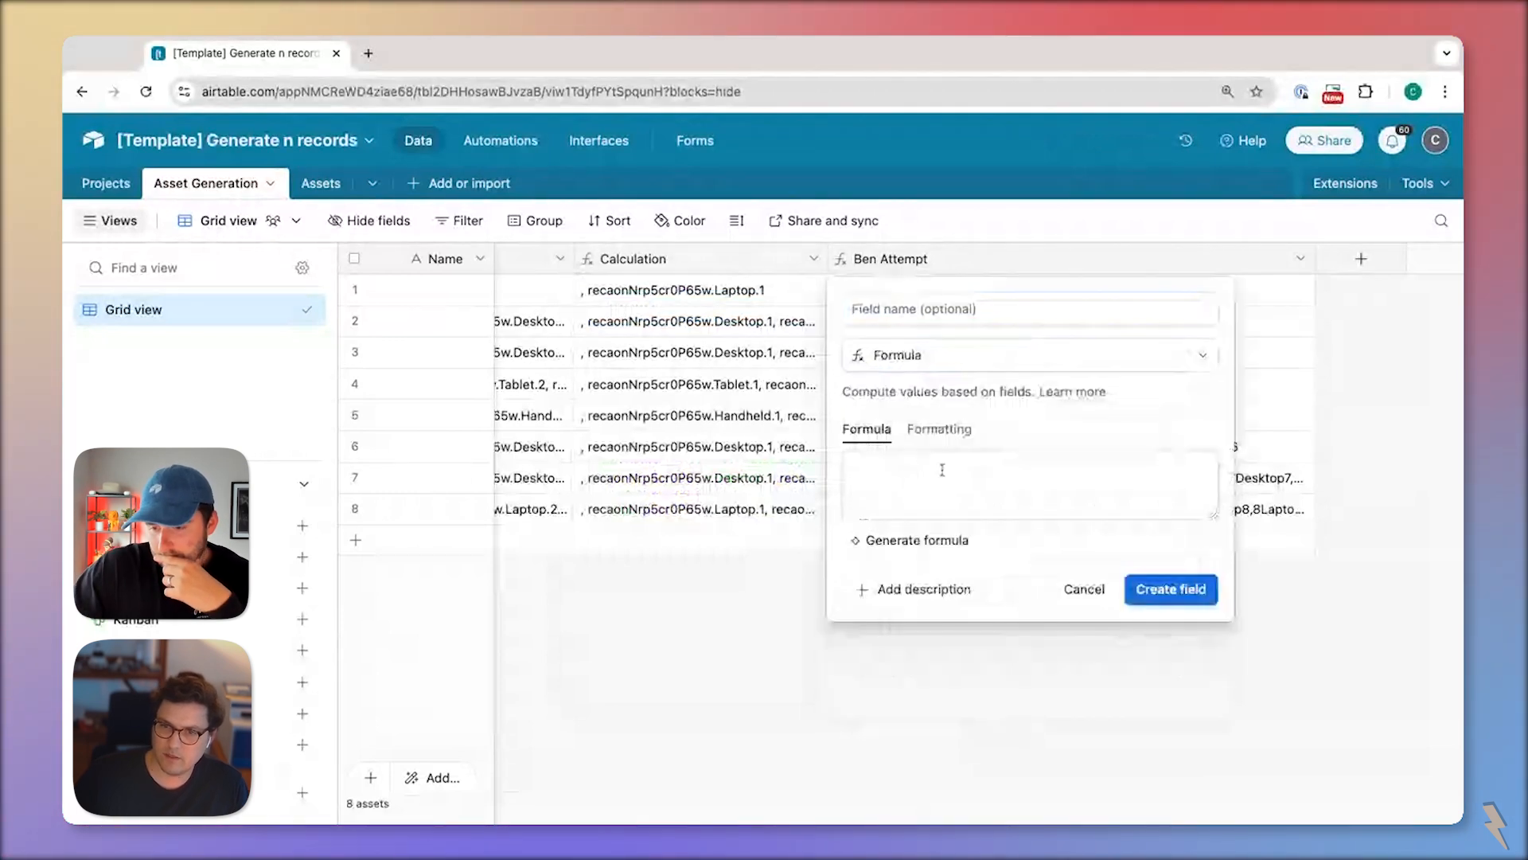
left_click(942, 470)
type("Log")
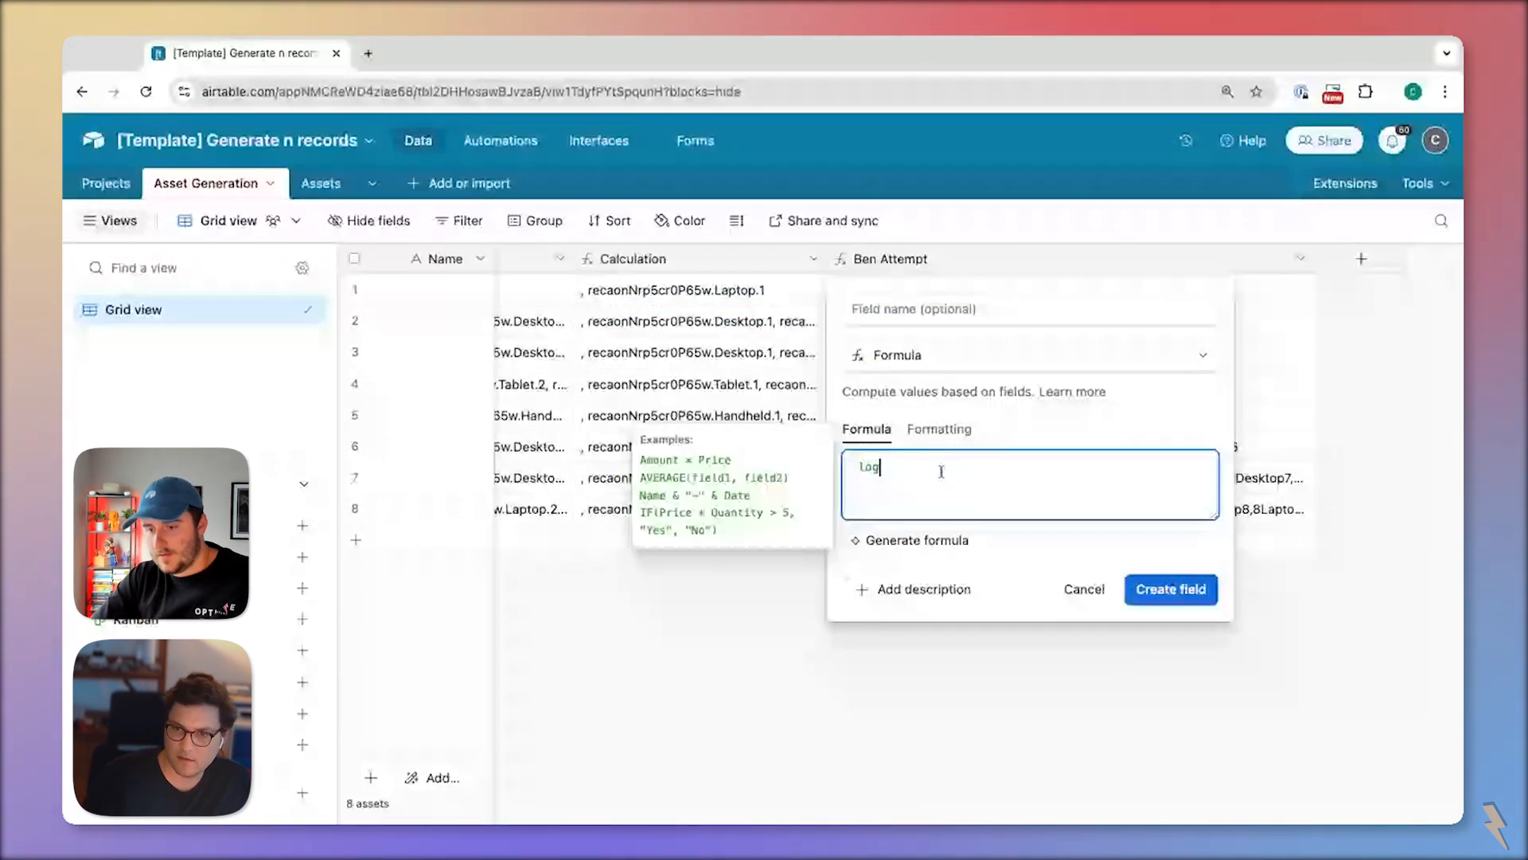
type("(quan")
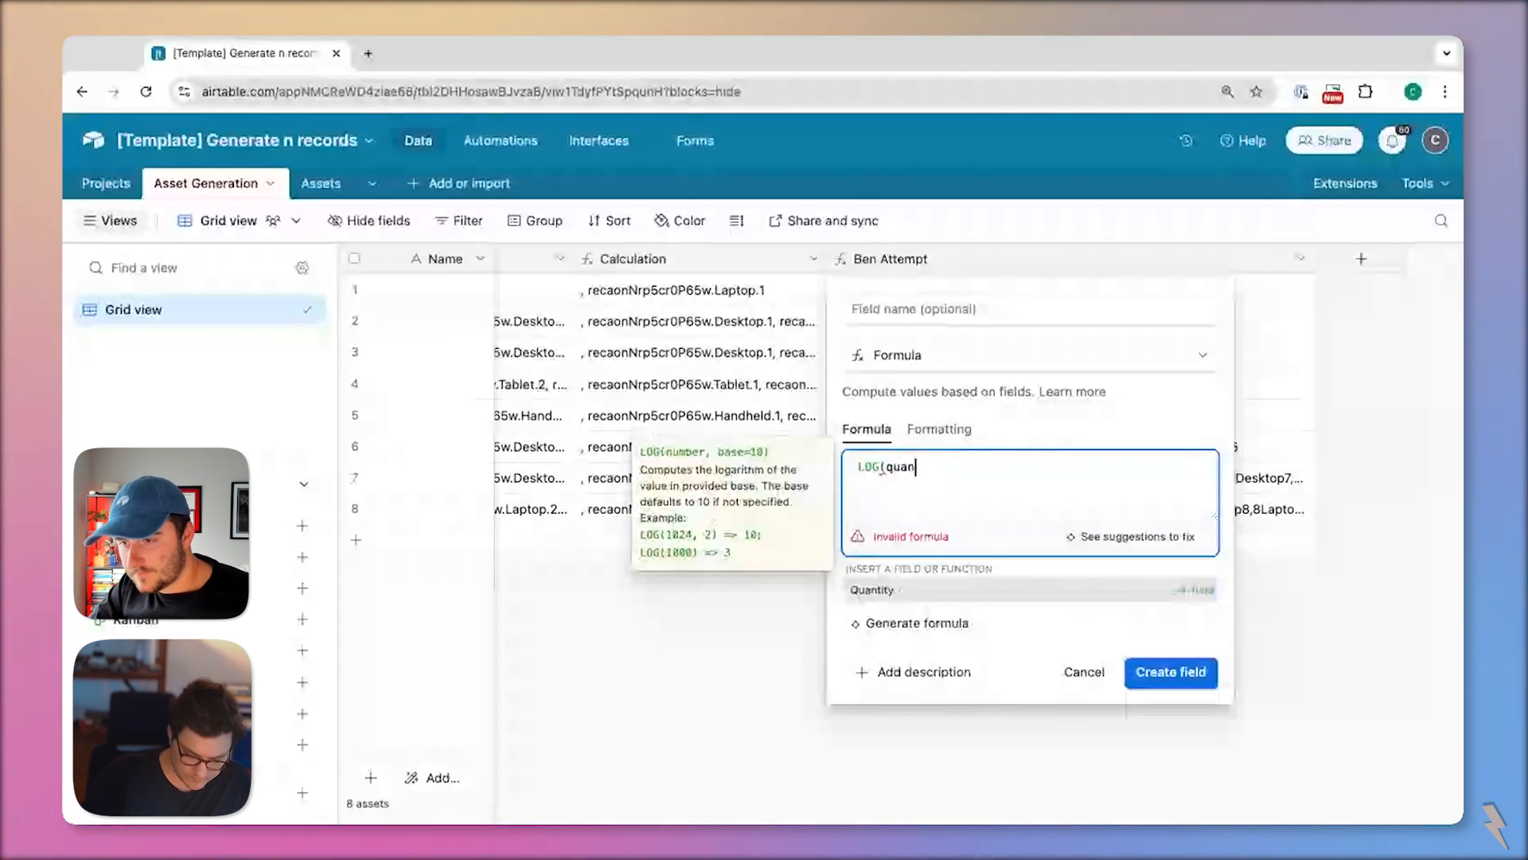
key("Tab")
type(")")
key("Return")
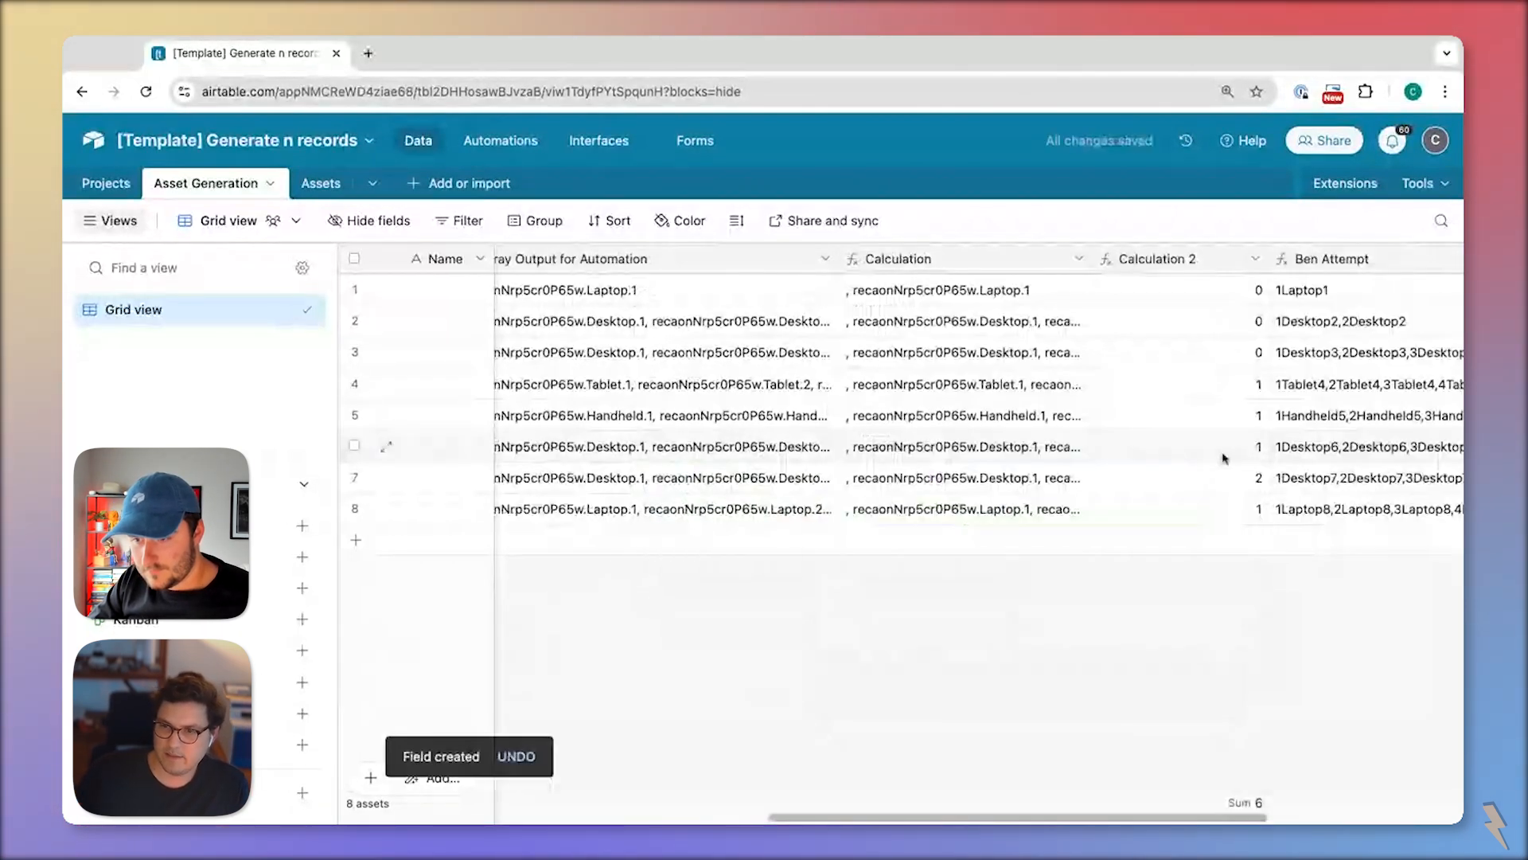
- Compare the Calculation 2 results of rows 1 and 7 with the corresponding Quantity values
left_click(1208, 298)
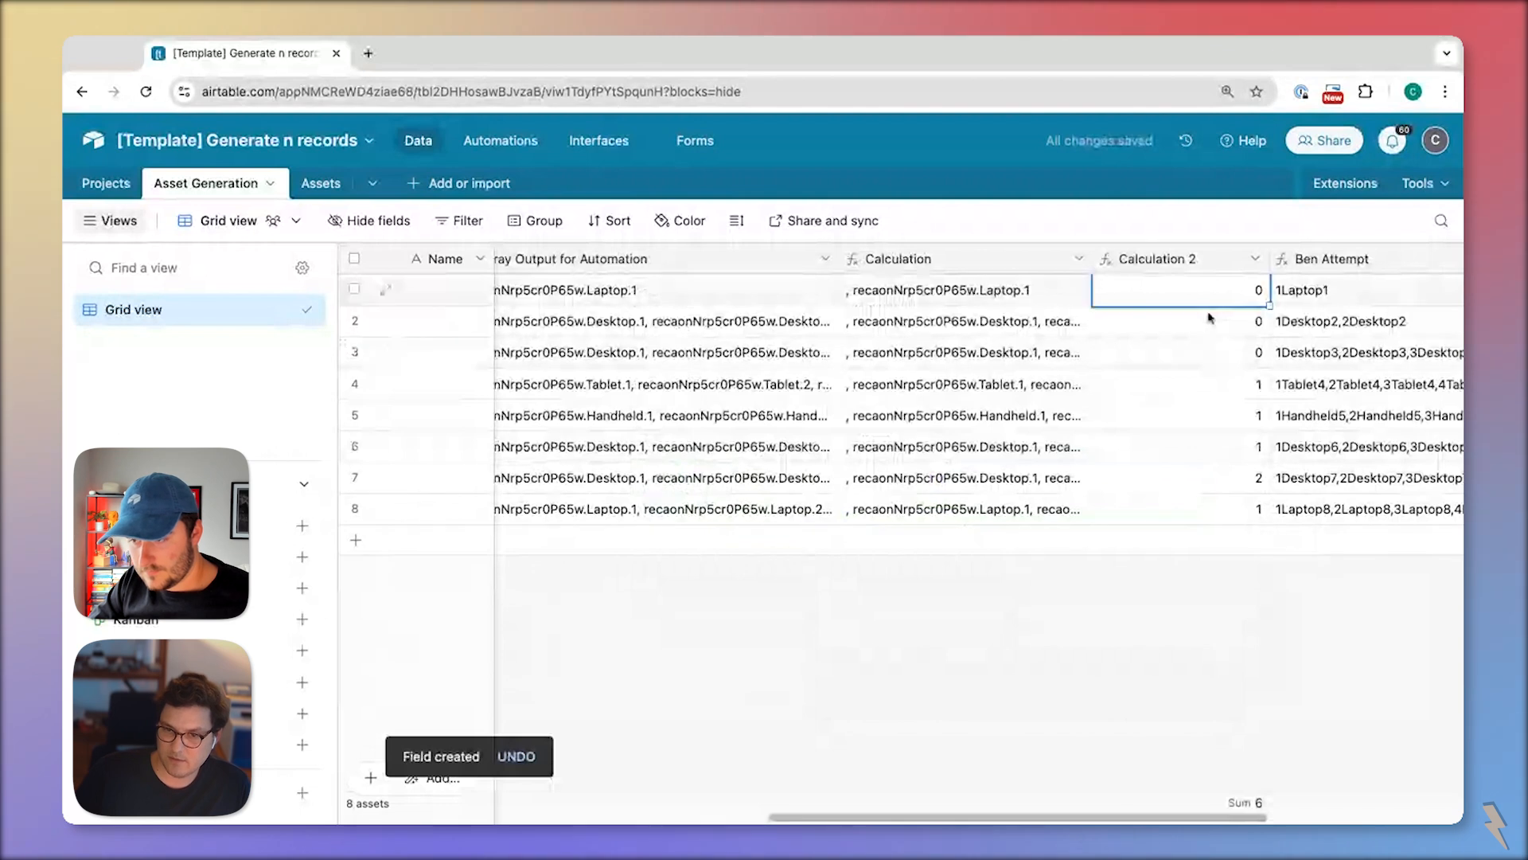
left_click(1197, 478)
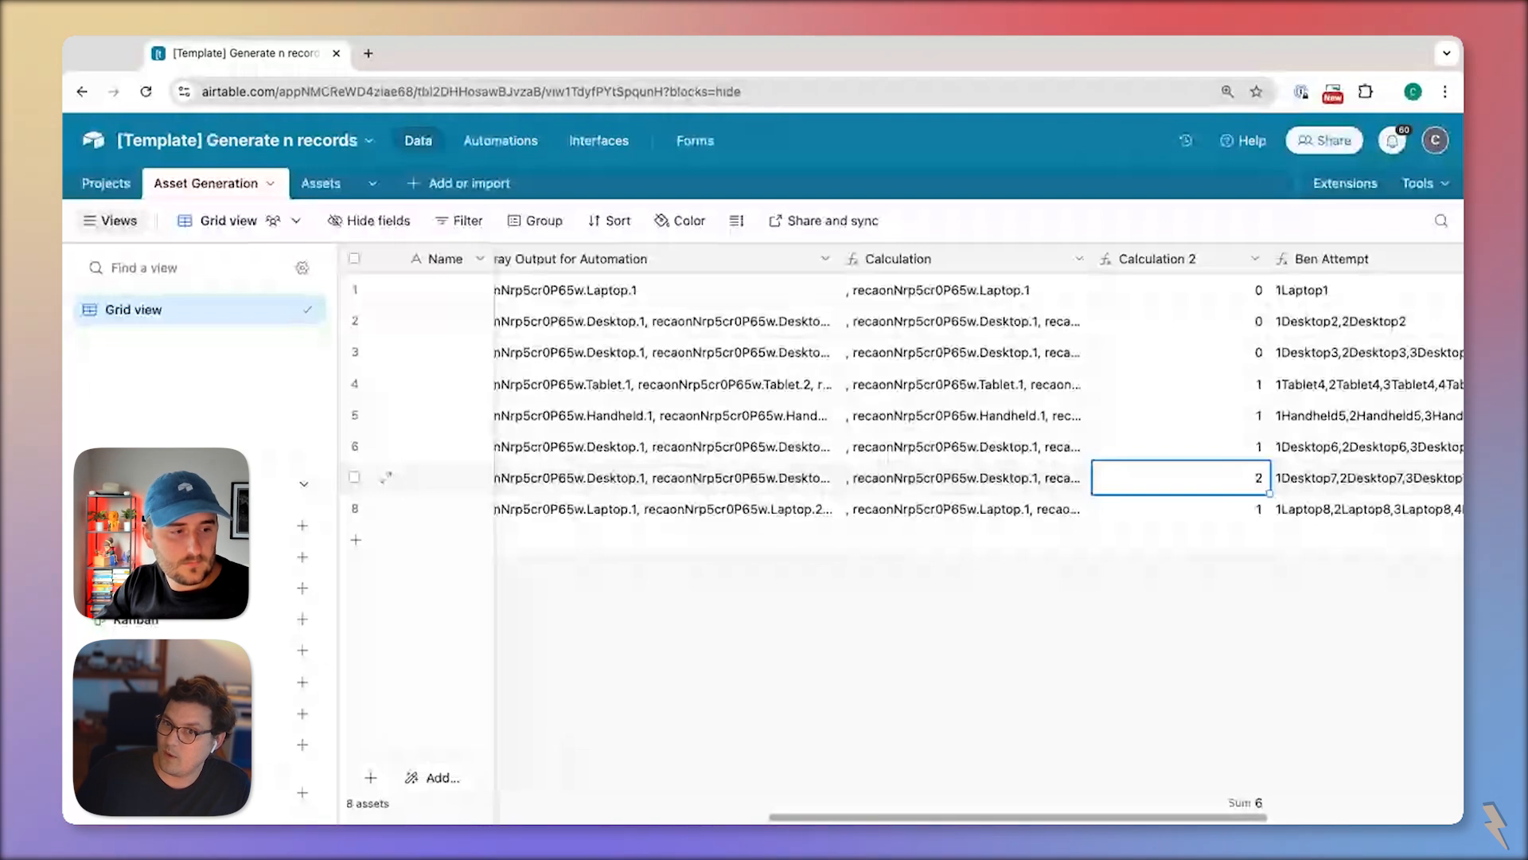
scroll(899, 398, "left", 5)
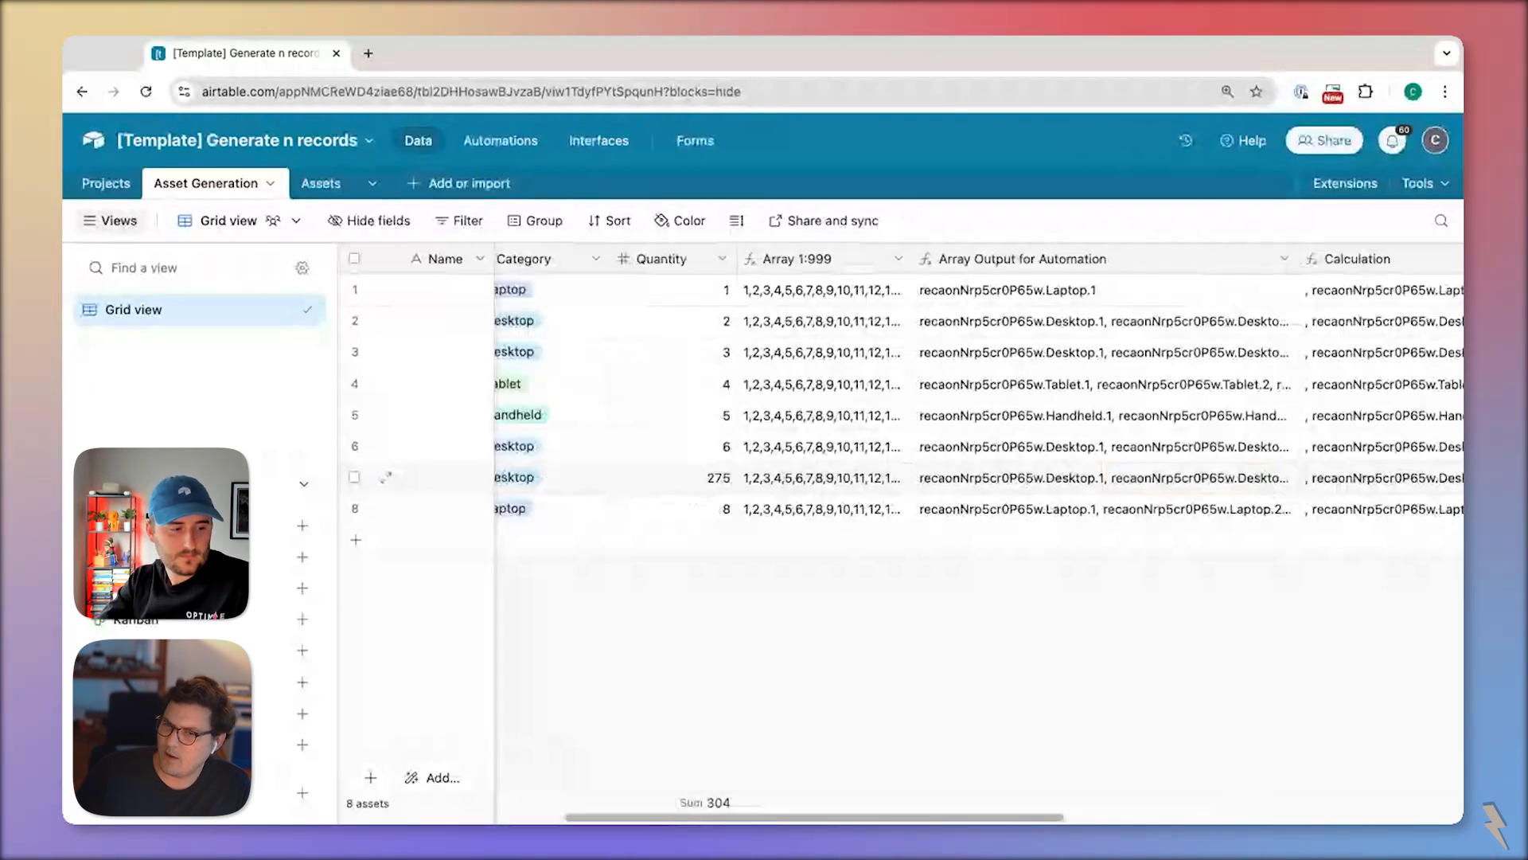
scroll(899, 398, "right", 3)
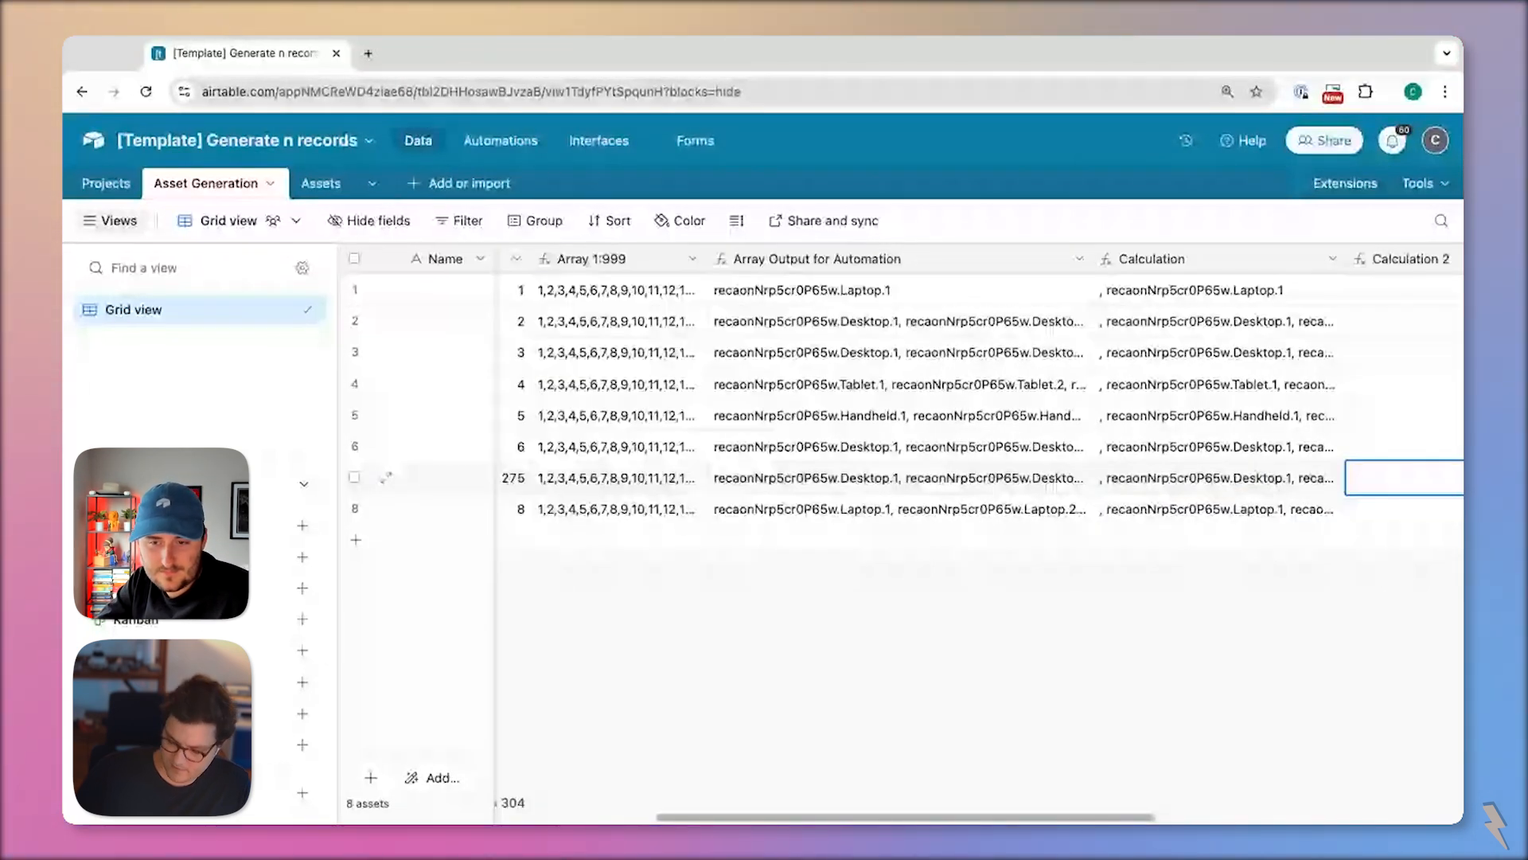
scroll(1050, 484, "right", 2)
scroll(952, 482, "left", 5)
- Add an extra 0 to the Quantity of the Desktop record in row 7 and check its Calculation 2 result
left_click(729, 481)
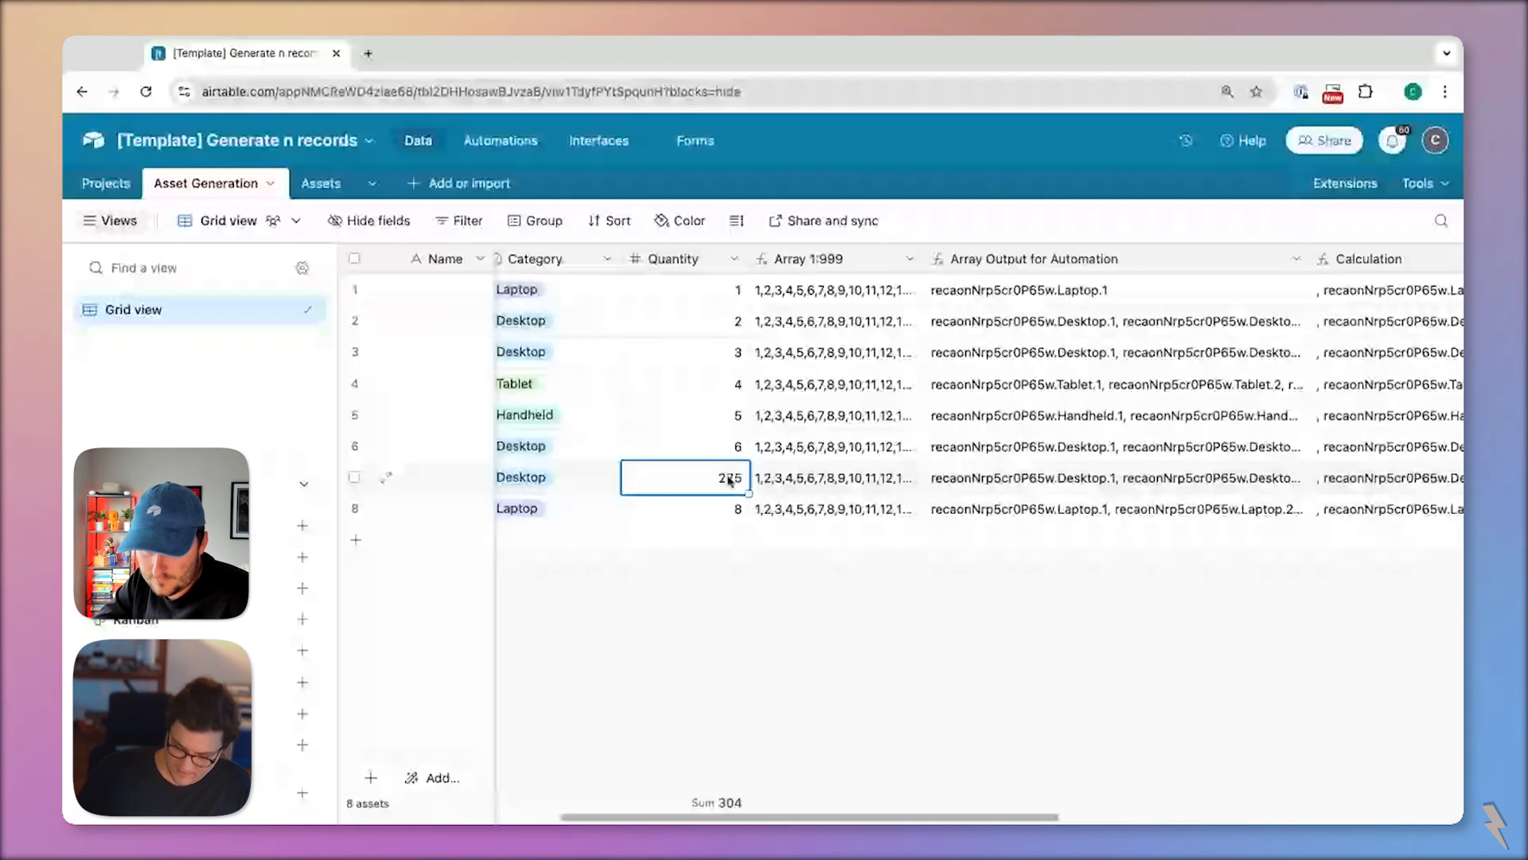
double_click(729, 481)
left_click(788, 481)
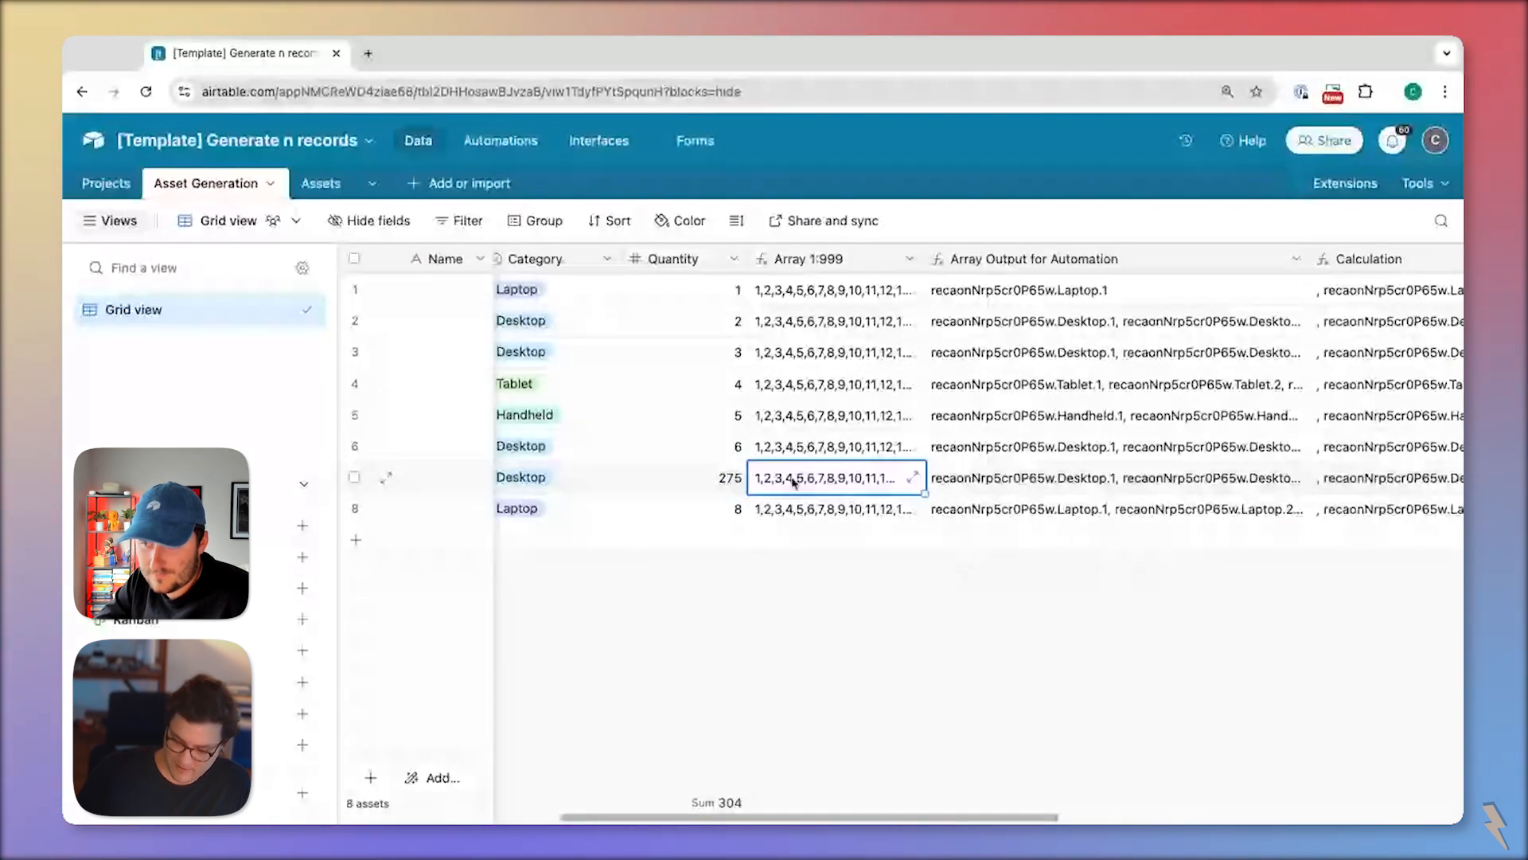
double_click(728, 482)
left_click(726, 482)
type("0")
left_click(819, 638)
scroll(947, 478, "right", 8)
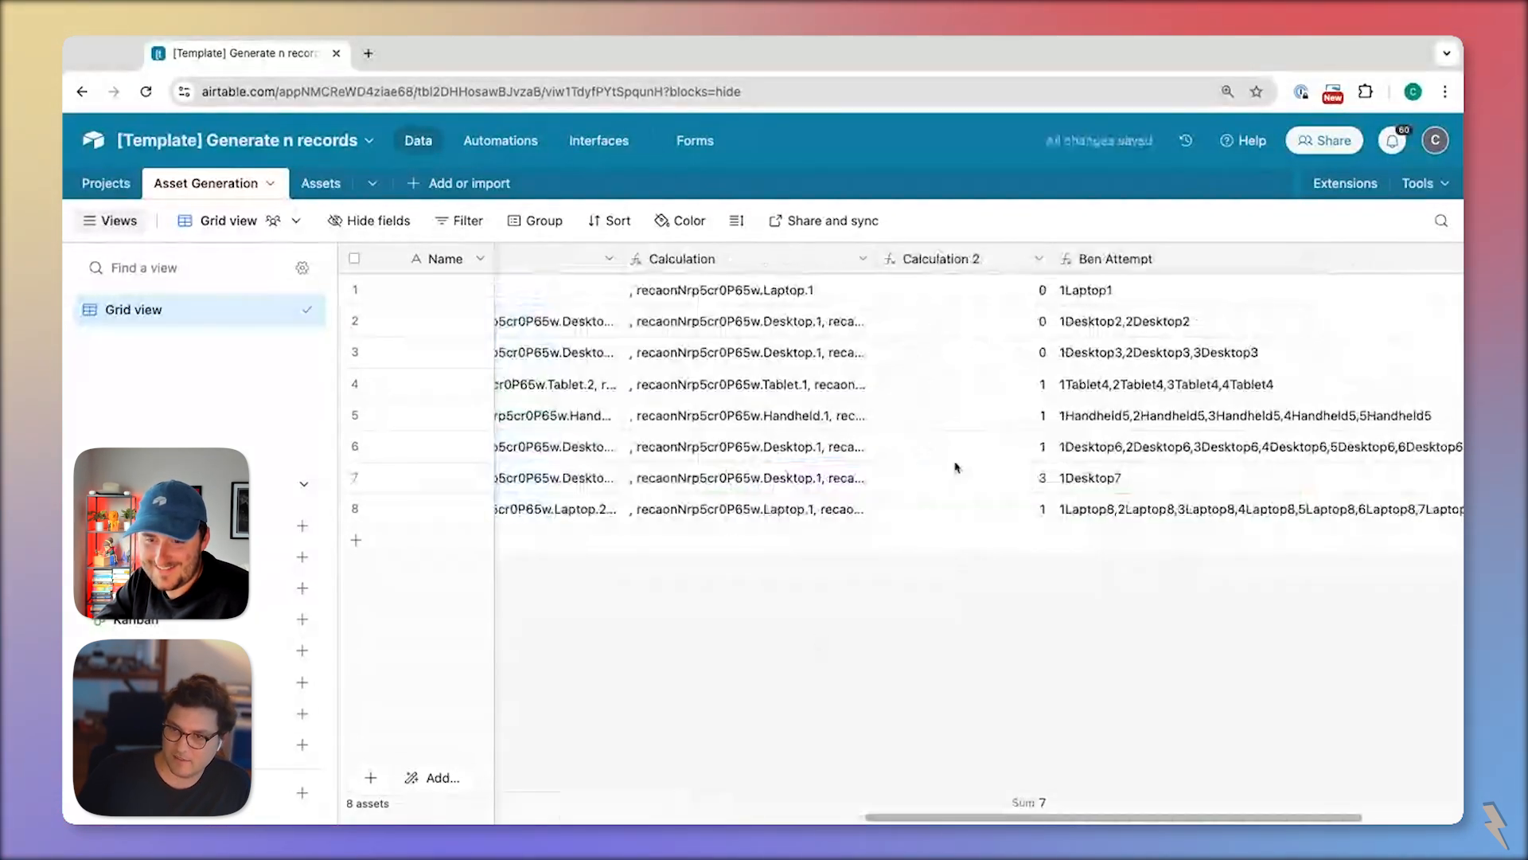
left_click(1040, 478)
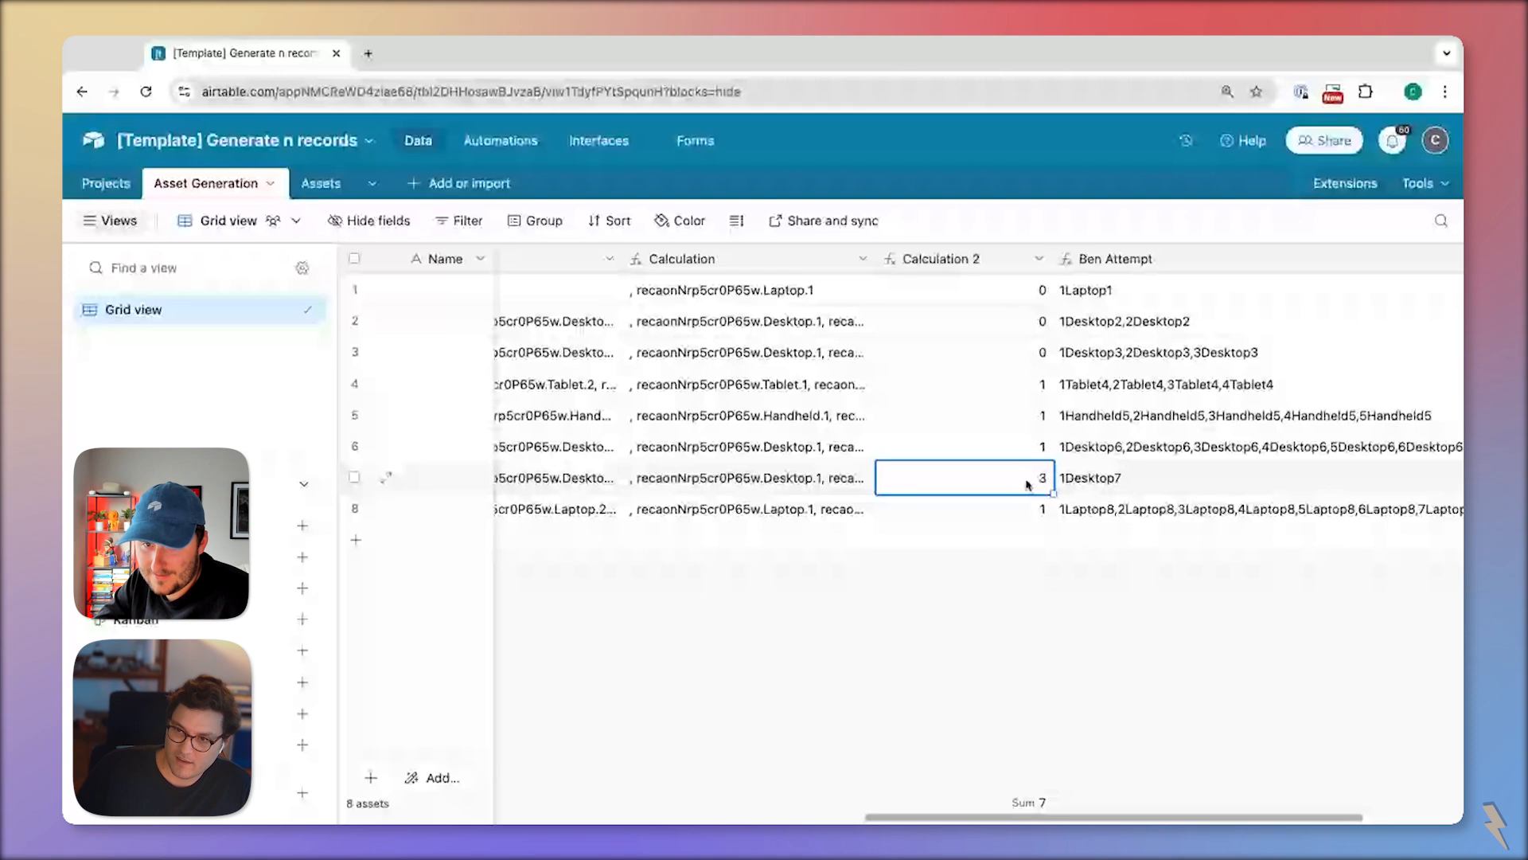
scroll(1027, 484, "left", 3)
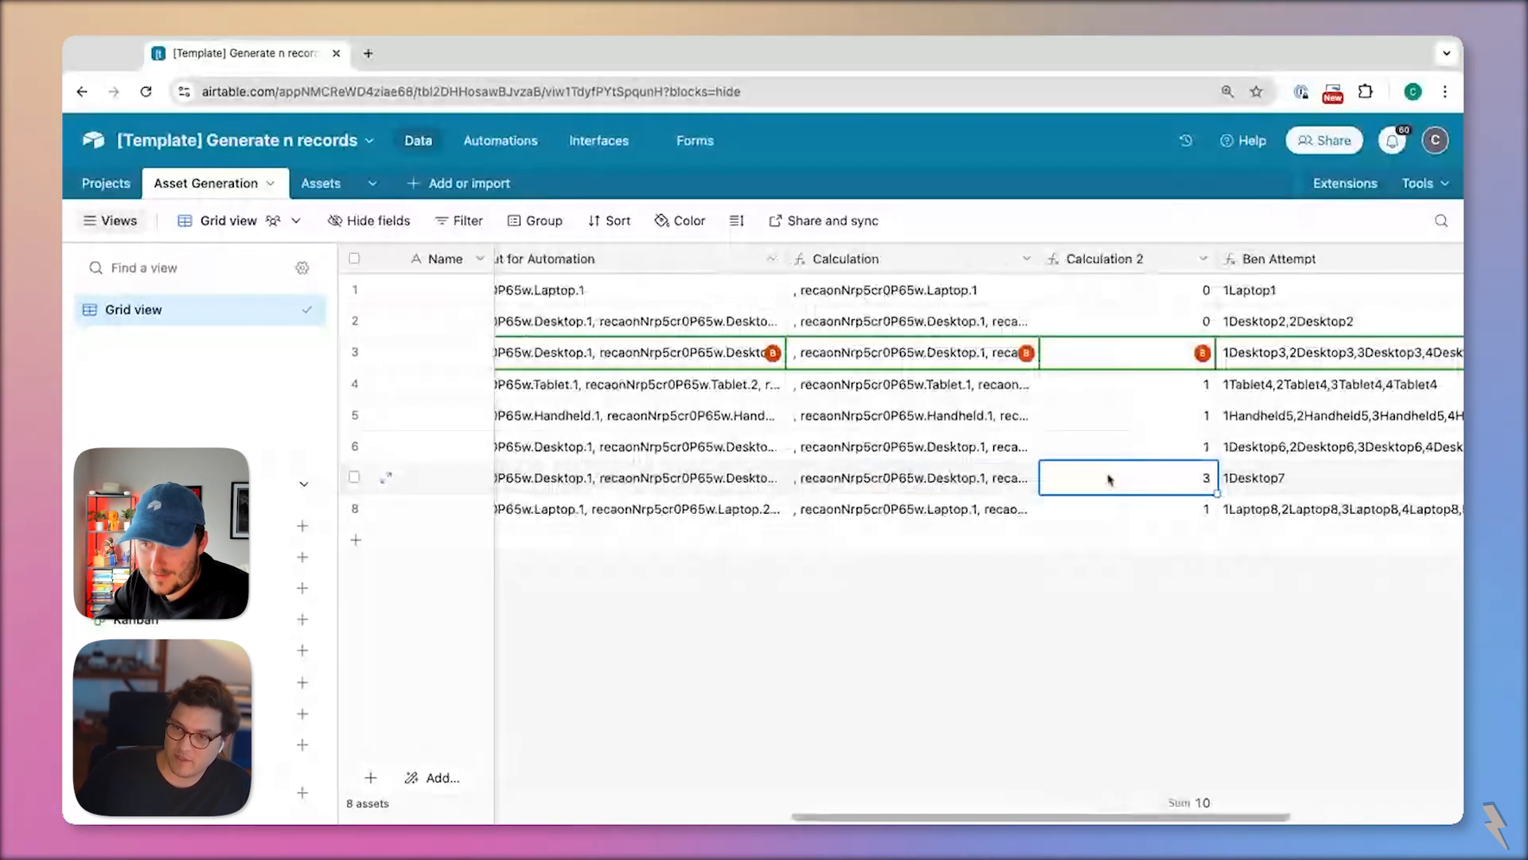
- Set the Quantity of the Desktop record in row 7 to 20755 and check its Calculation 2 result
scroll(748, 499, "left", 5)
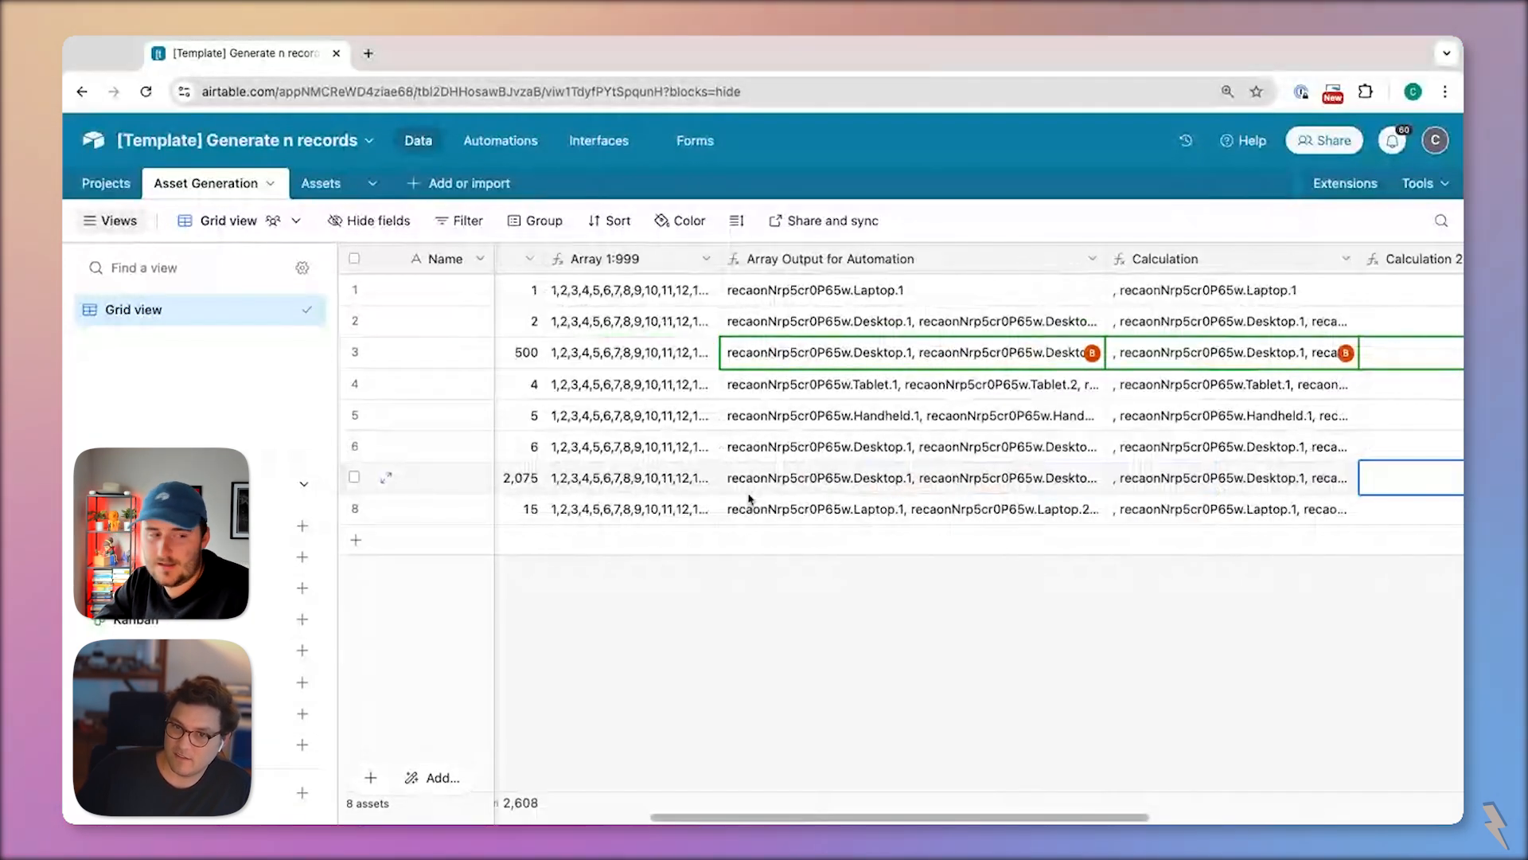
scroll(772, 498, "left", 3)
double_click(673, 487)
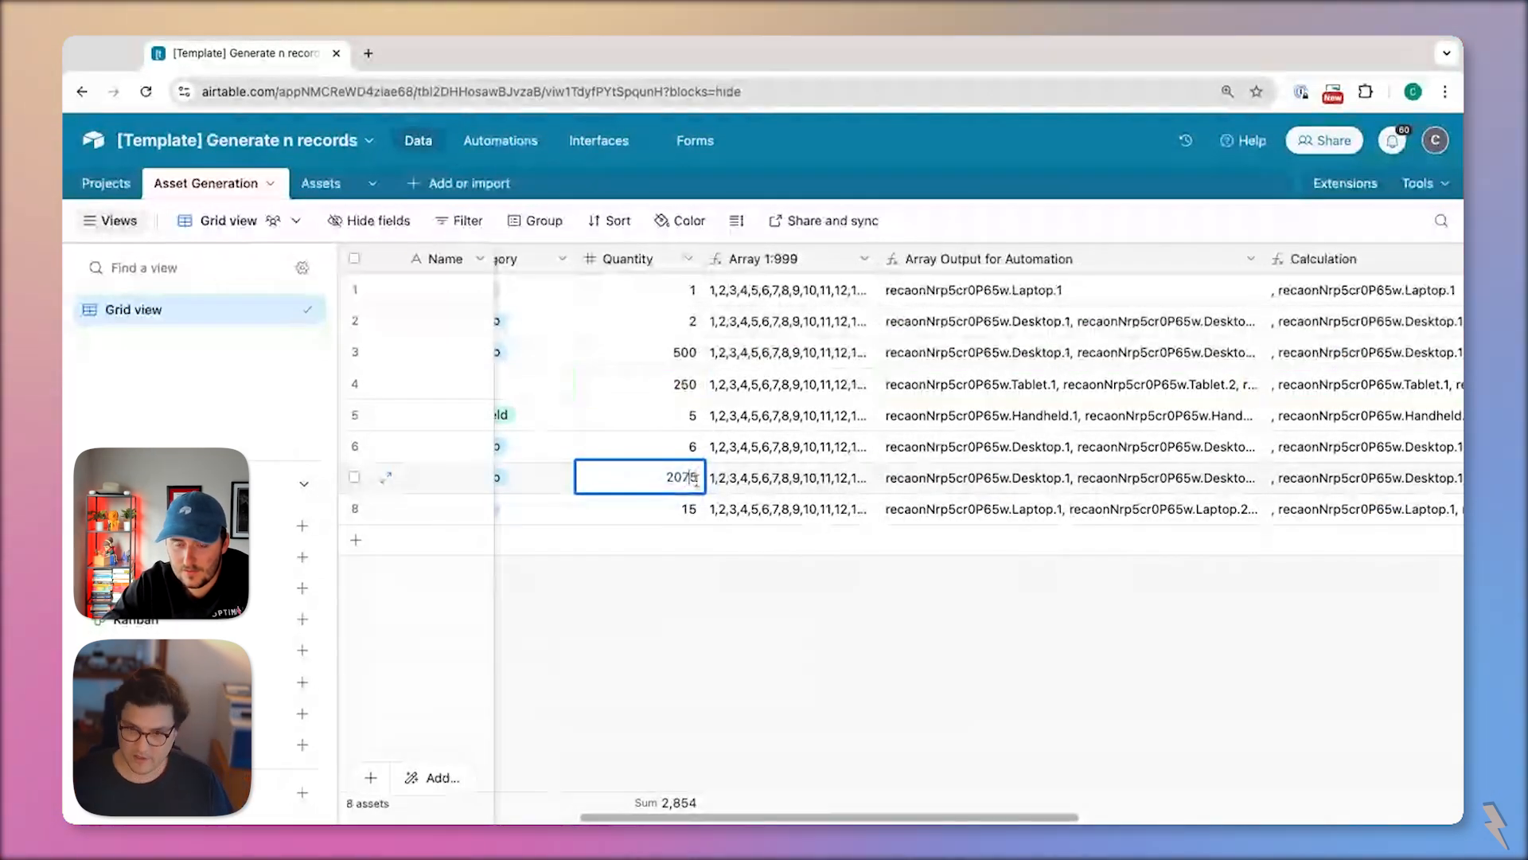
type("5")
left_click(788, 631)
scroll(1064, 491, "right", 9)
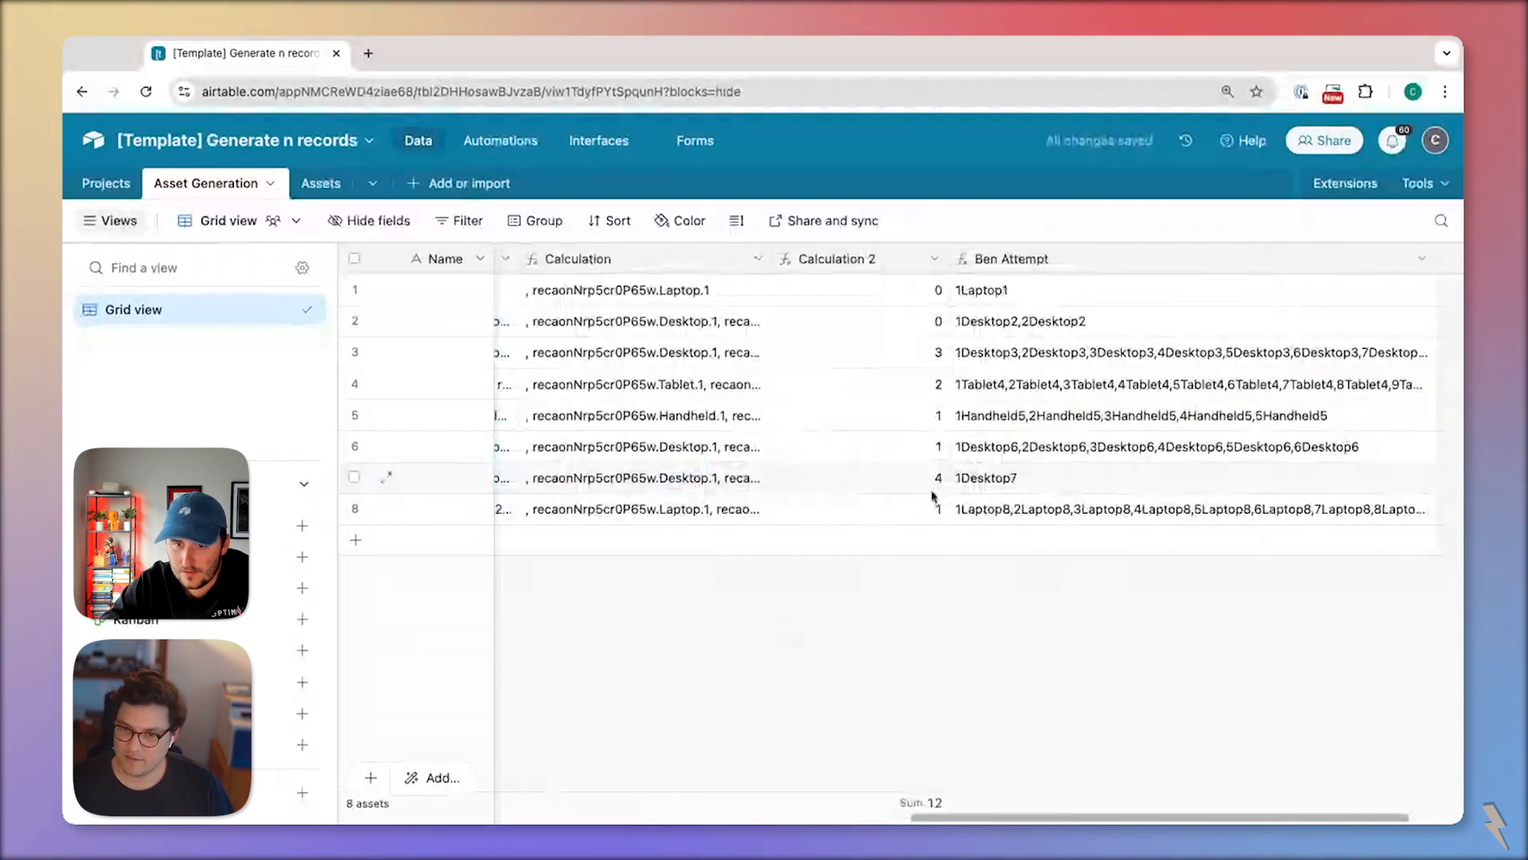
- Set the Quantity of the Desktop record in row 7 to 207655 and inspect its Calculation 2 result
scroll(934, 495, "left", 9)
left_click(704, 478)
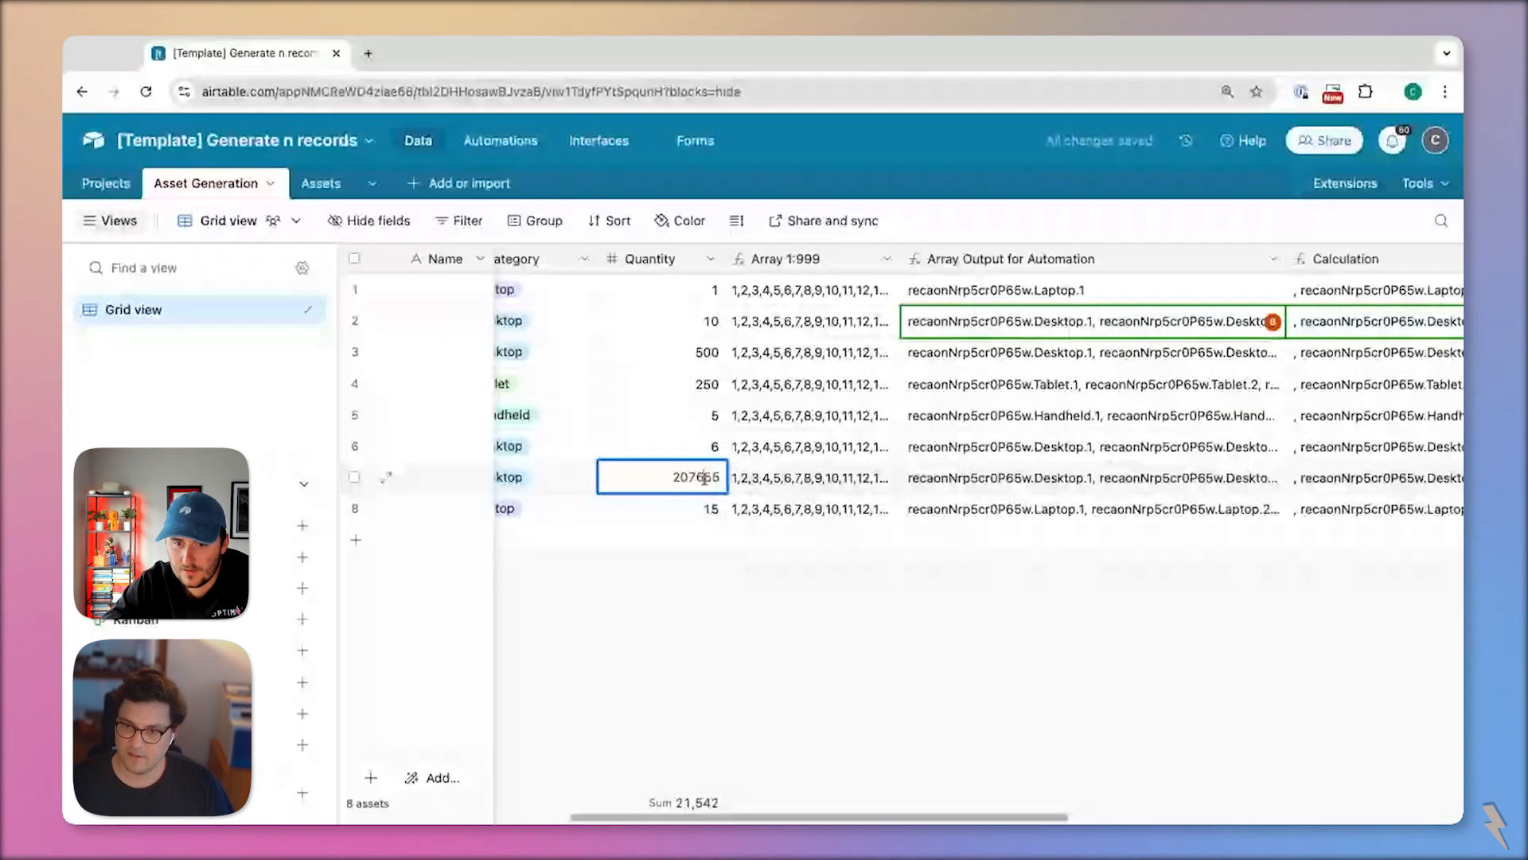
left_click(985, 478)
scroll(986, 478, "right", 10)
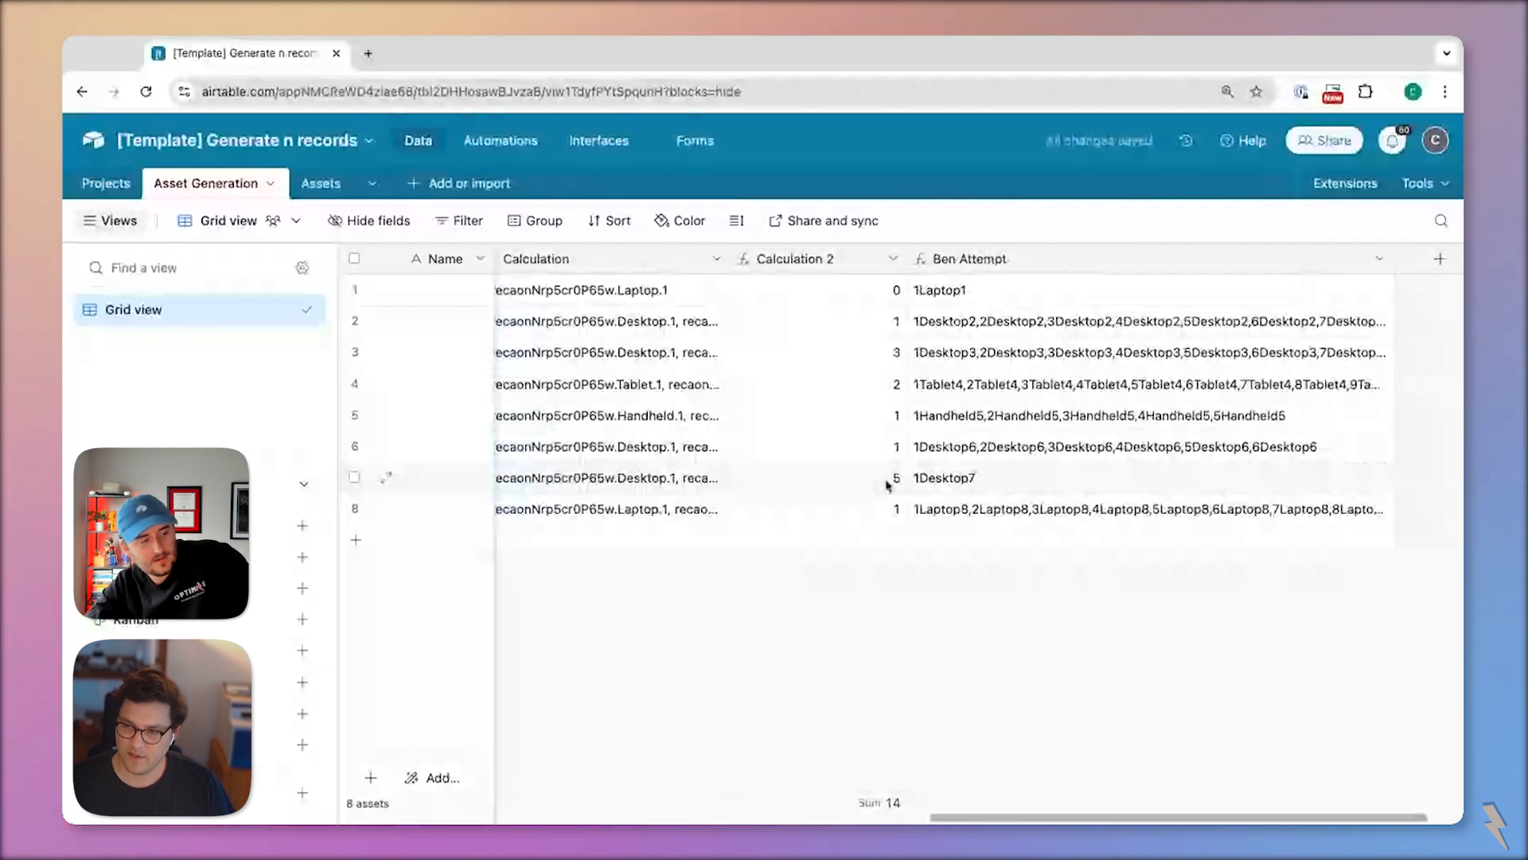
left_click(888, 484)
scroll(887, 485, "left", 5)
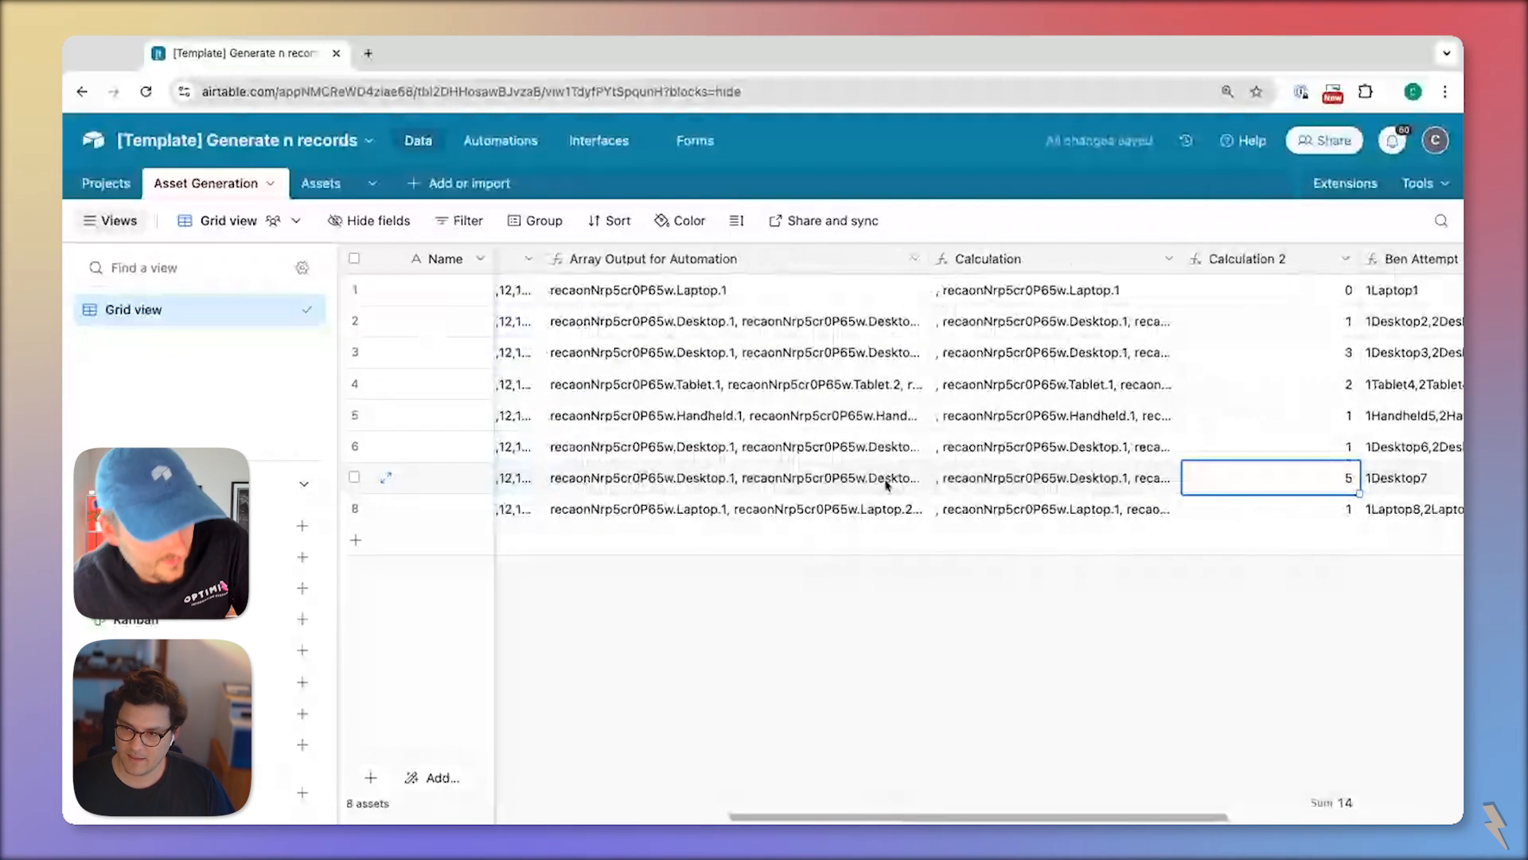
scroll(887, 485, "right", 5)
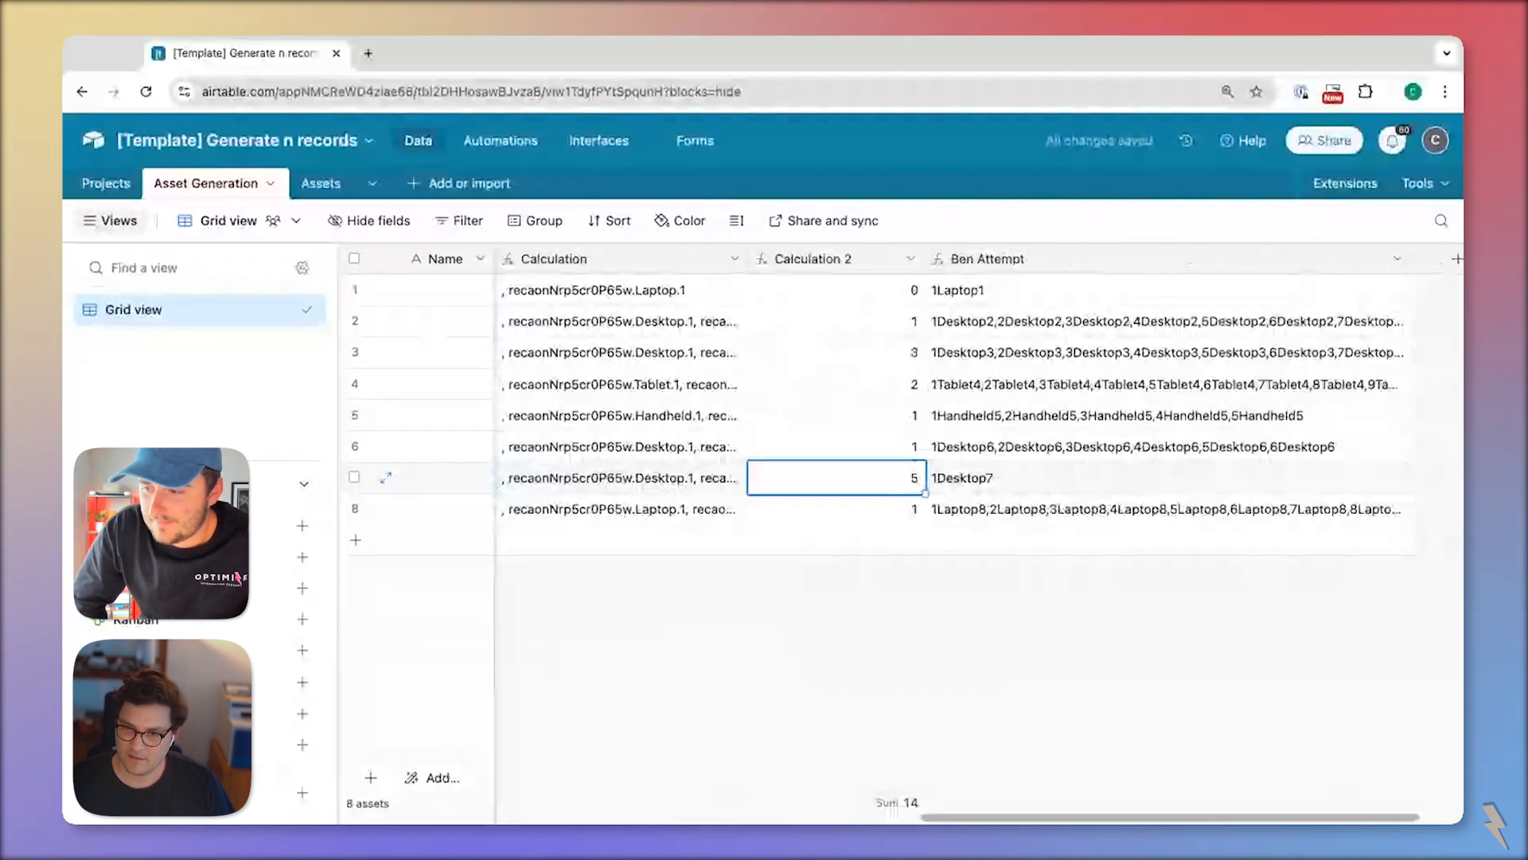
scroll(811, 483, "right", 2)
- Reduce the Quantity of the Desktop record in row 7 to 2655 and select its Array Output for Automation result
scroll(812, 481, "left", 8)
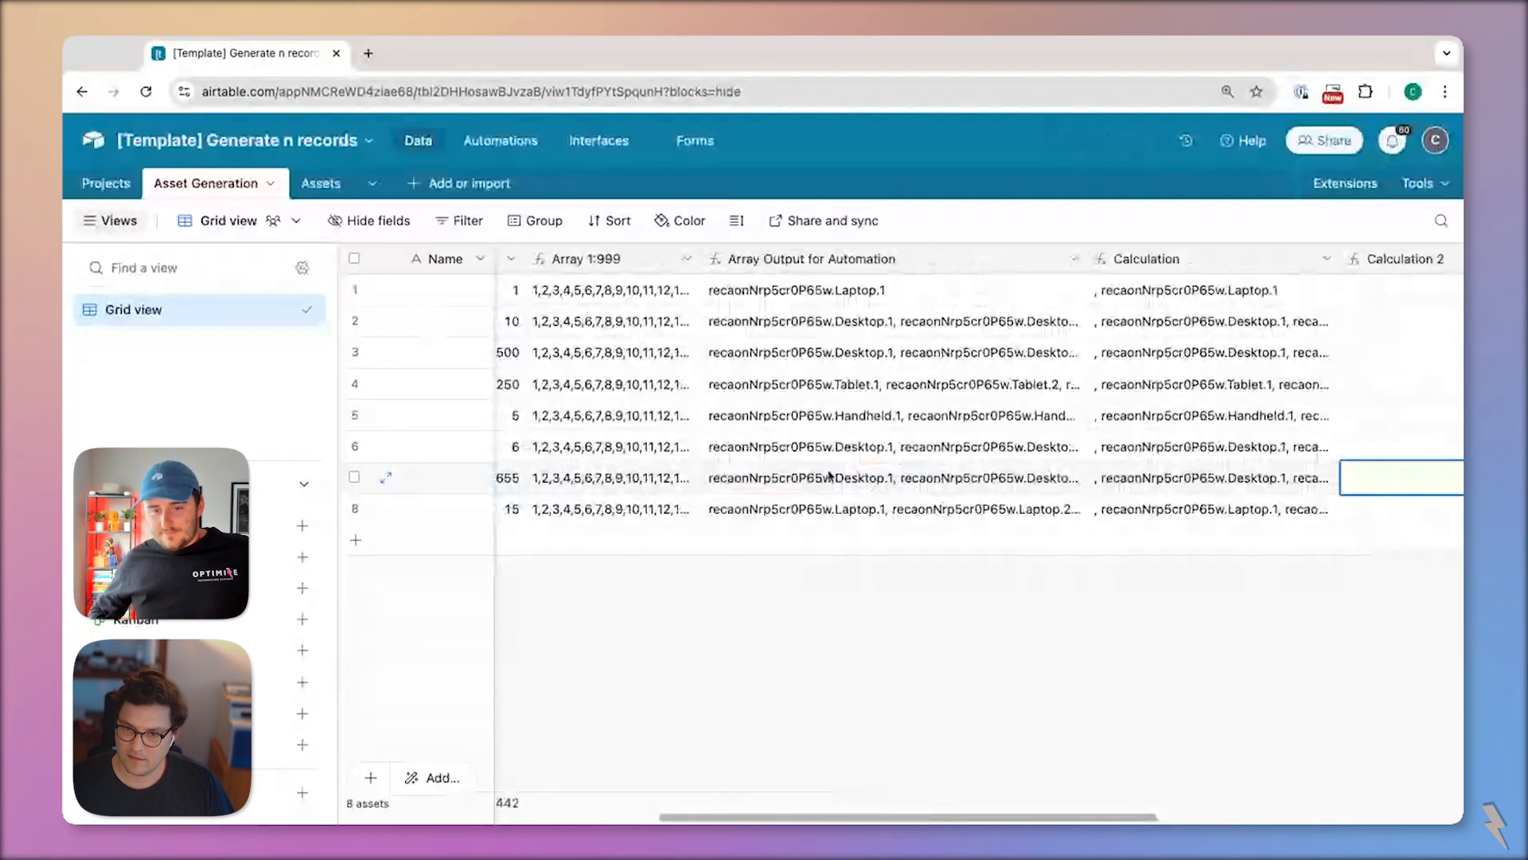
scroll(828, 476, "left", 4)
left_click(812, 475)
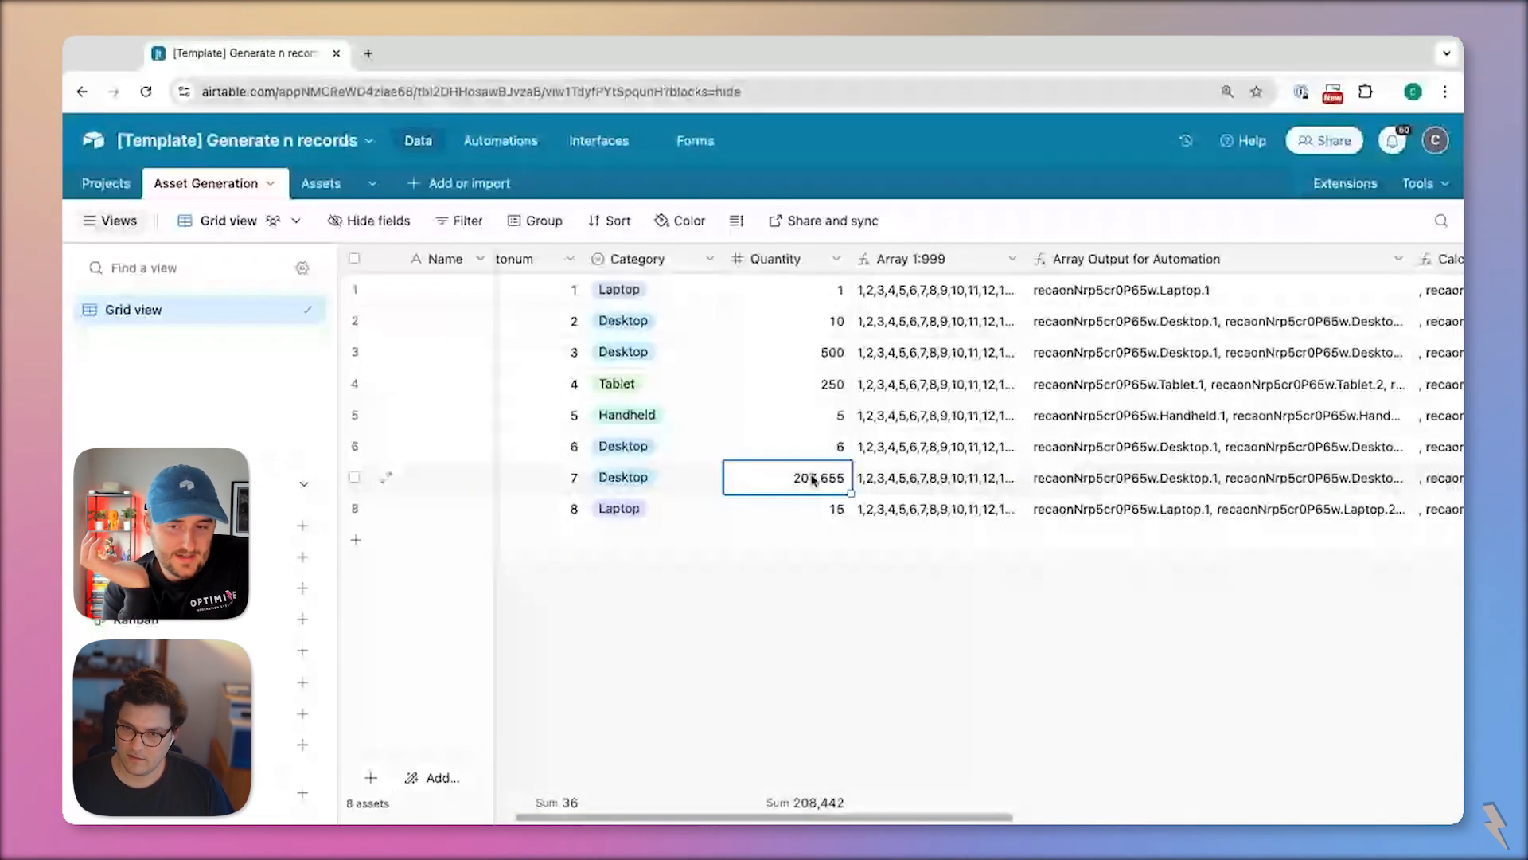
key("BackSpace")
key("BackSpace")
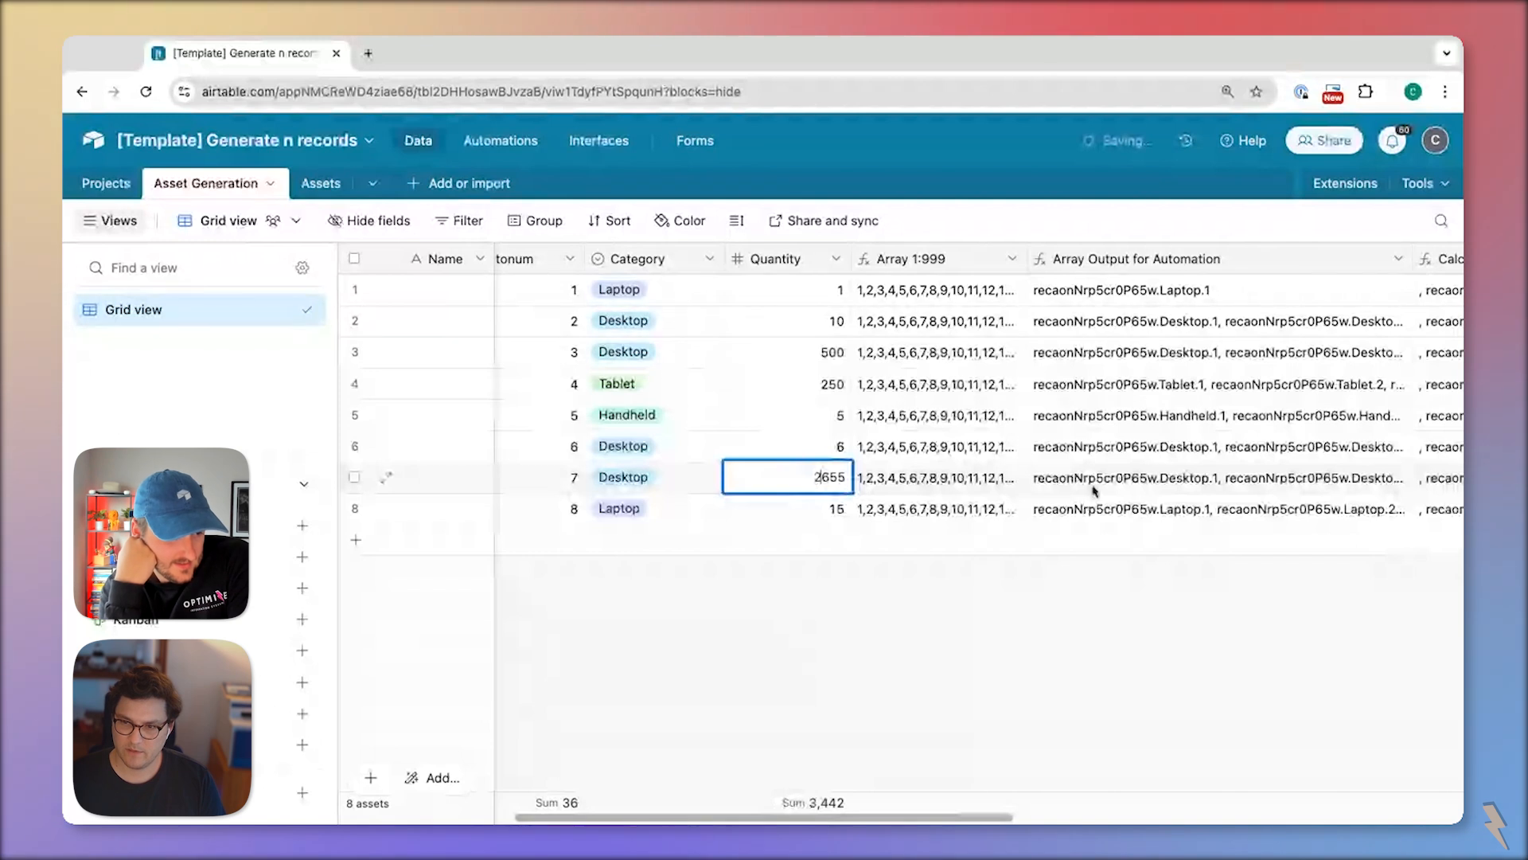
left_click(1337, 480)
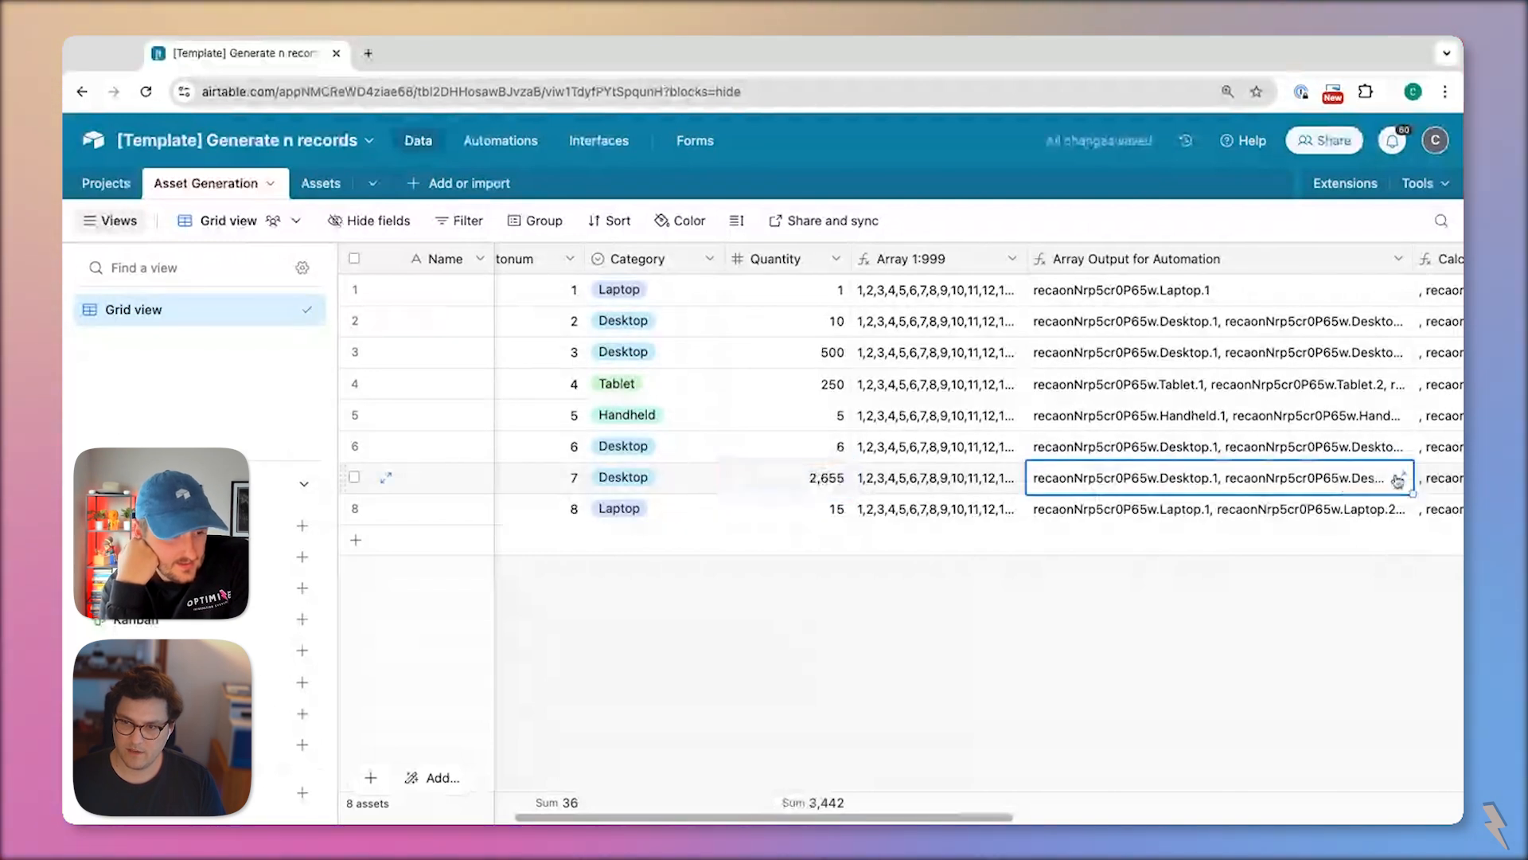
- Try to save the Calculation formula with LOG(Quantity) deleted from inside its parentheses, and close the field settings
scroll(1398, 480, "right", 1)
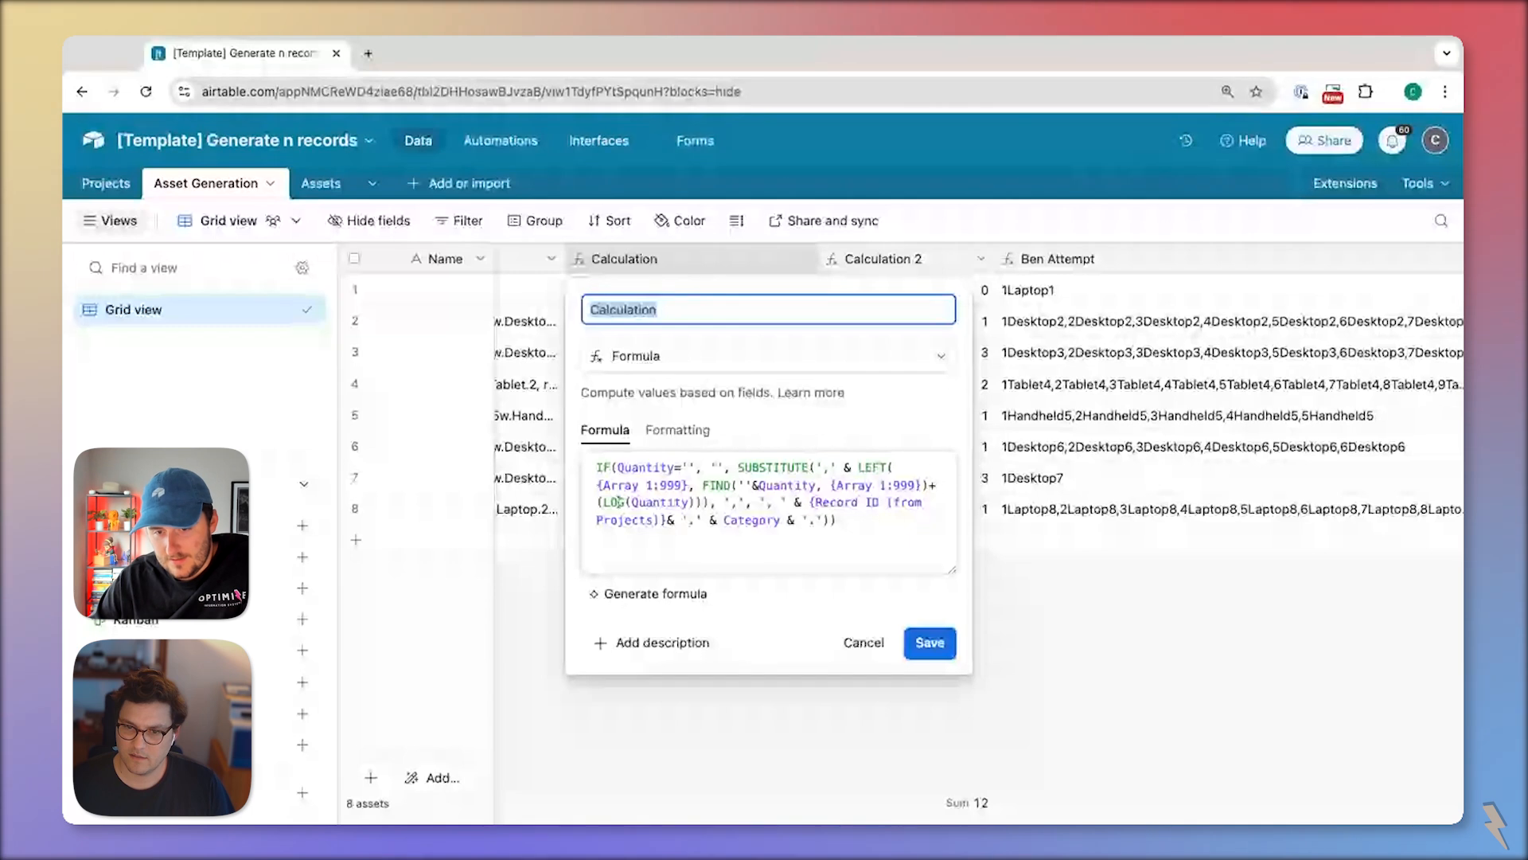
left_click_drag(691, 501, 597, 502)
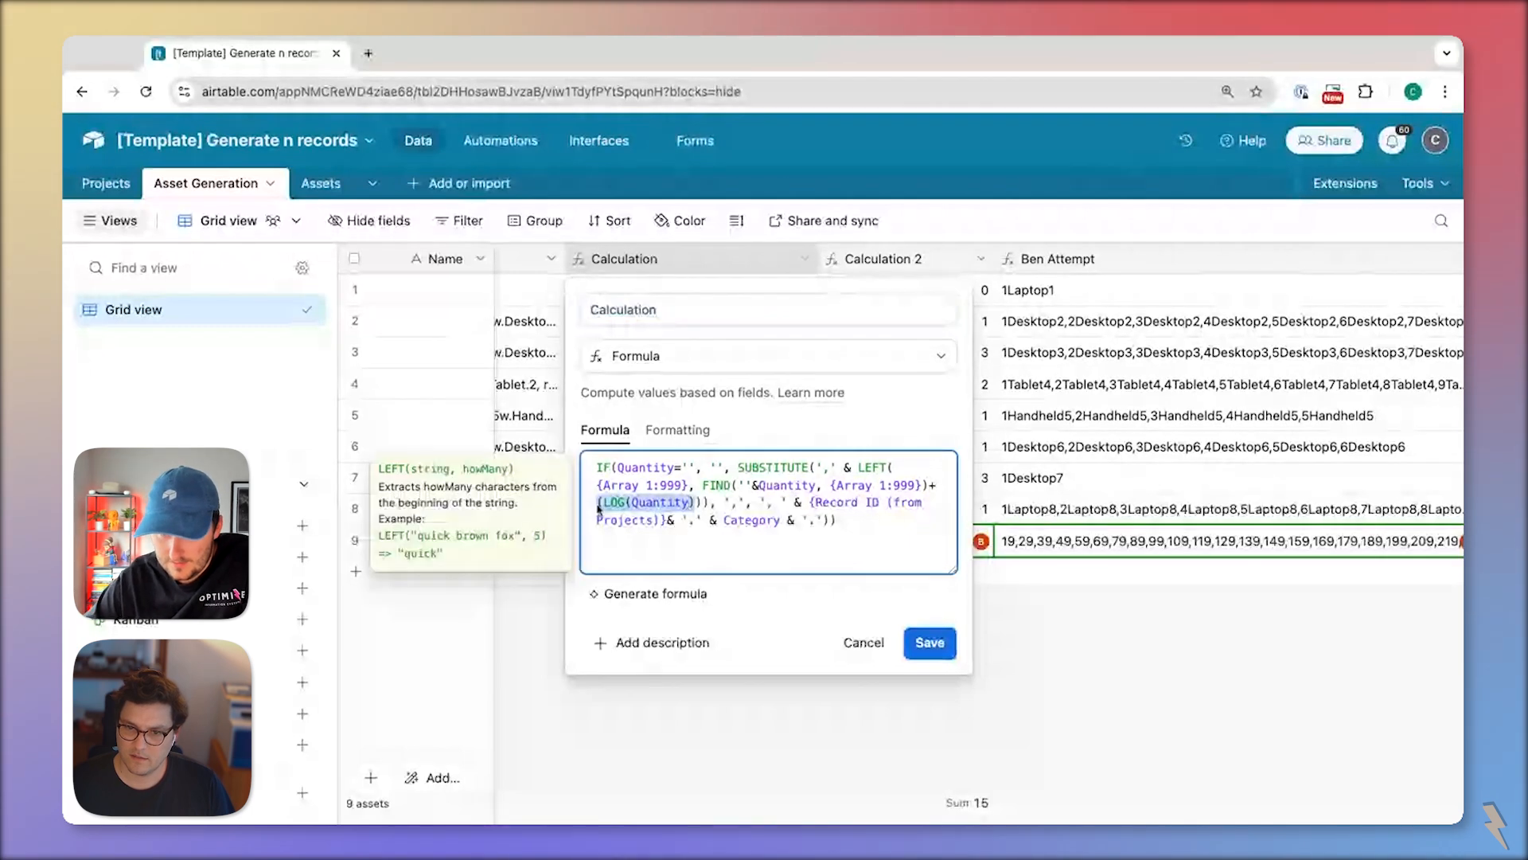
key("BackSpace")
left_click(930, 642)
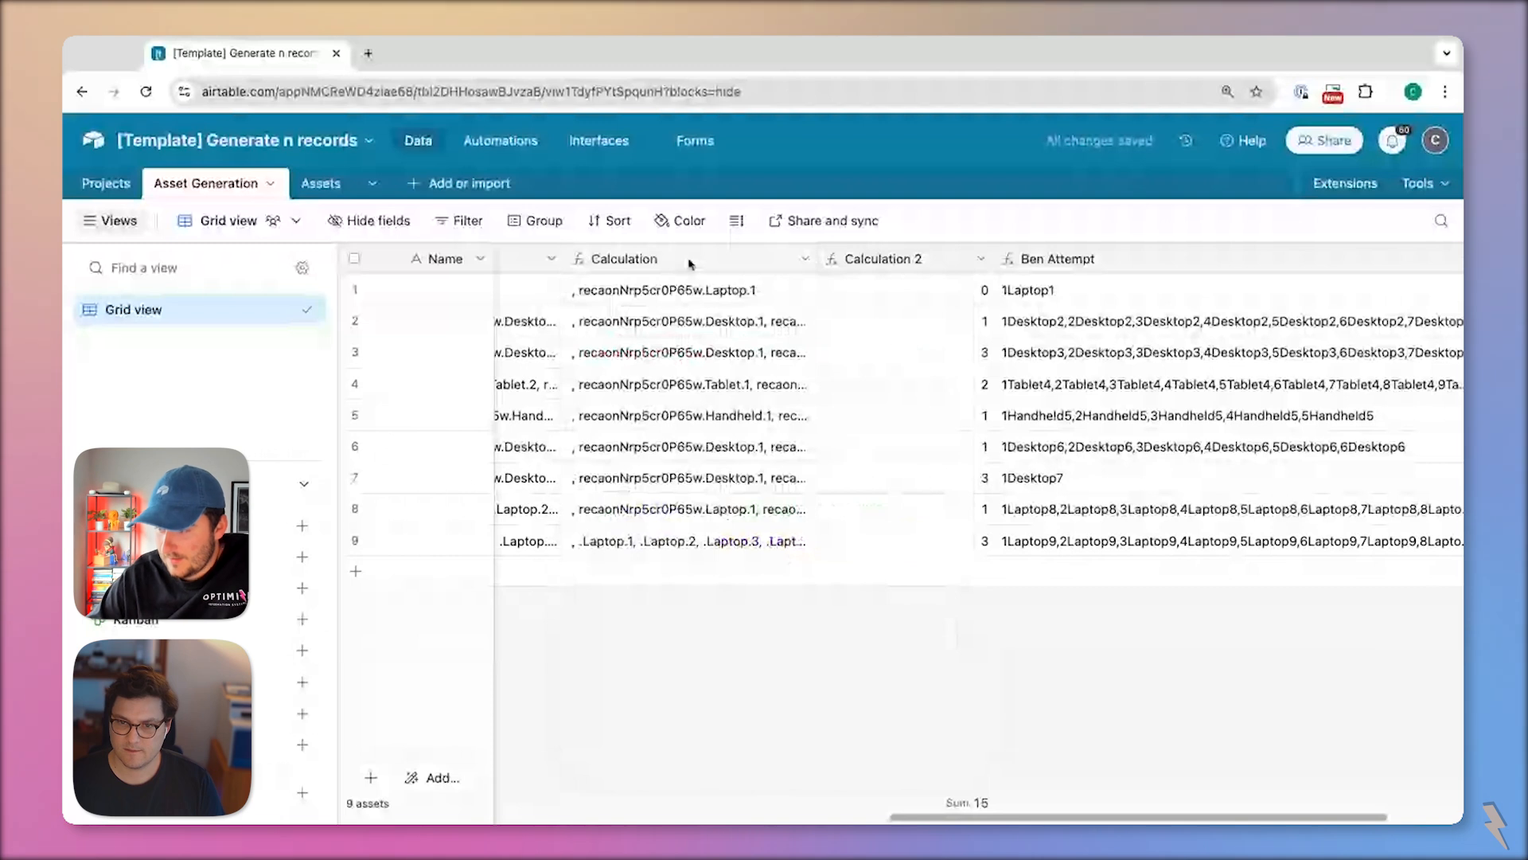
double_click(691, 264)
left_click(736, 527)
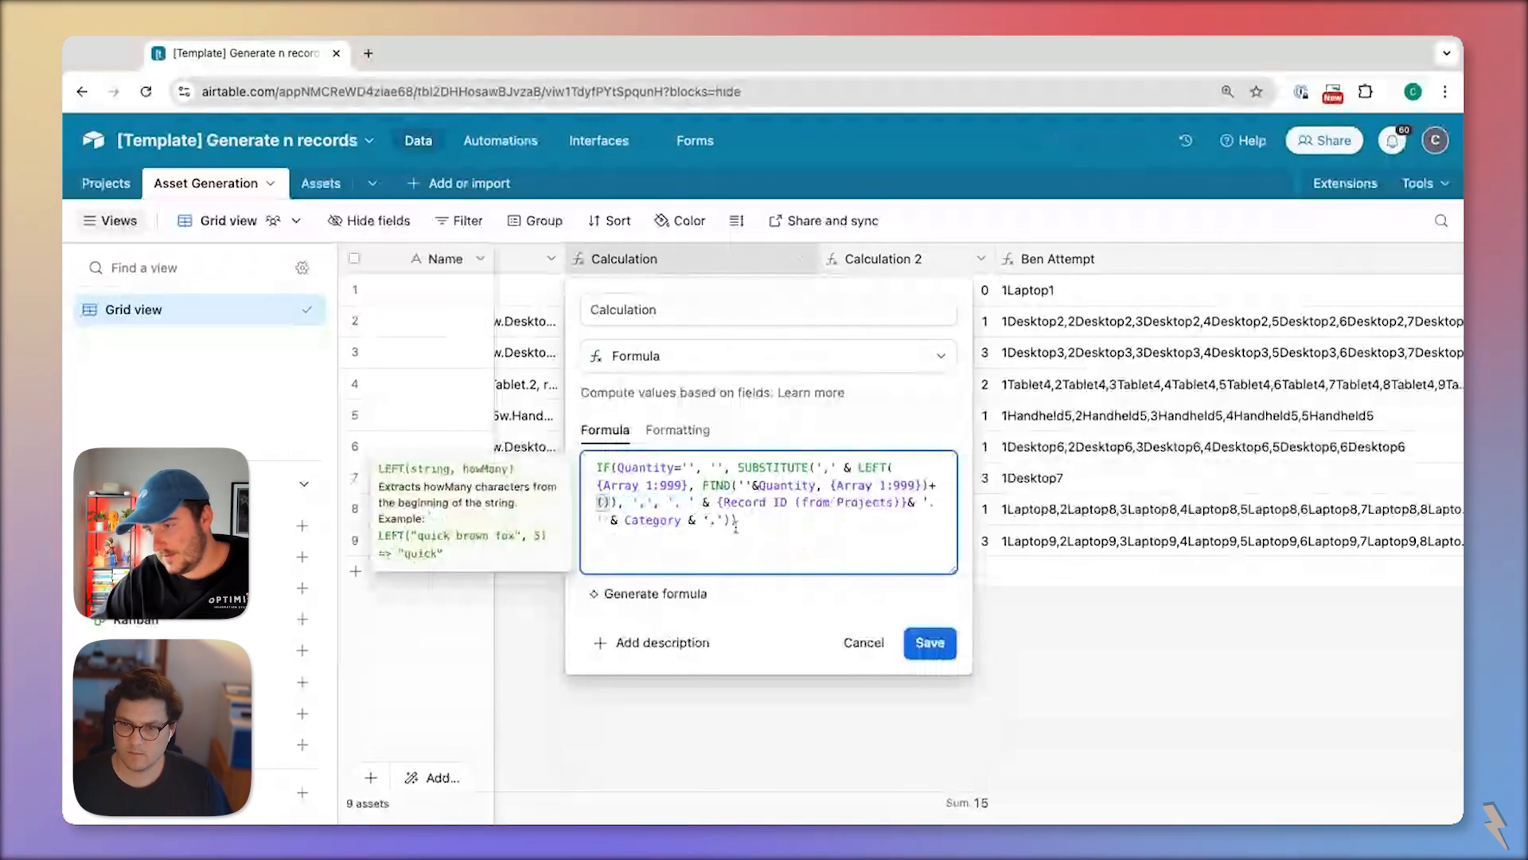
left_click(931, 646)
key("Escape")
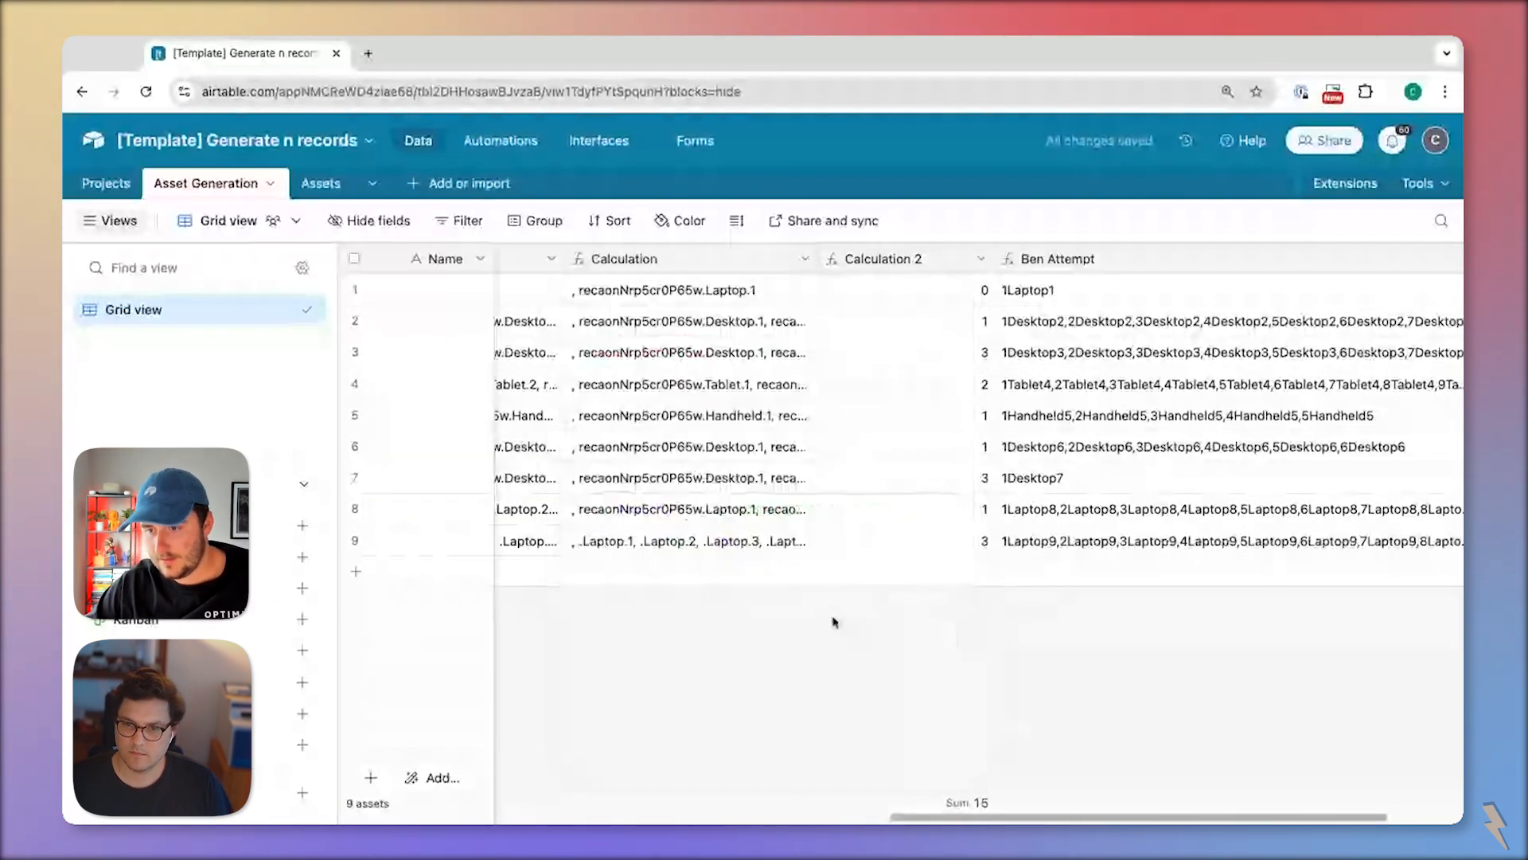
- Remove the whole +(LOG(Quantity)) term from the Calculation formula, save the field and confirm the change to its dependency
double_click(691, 259)
left_click_drag(916, 485, 698, 504)
key("BackSpace")
key("BackSpace")
left_click(938, 645)
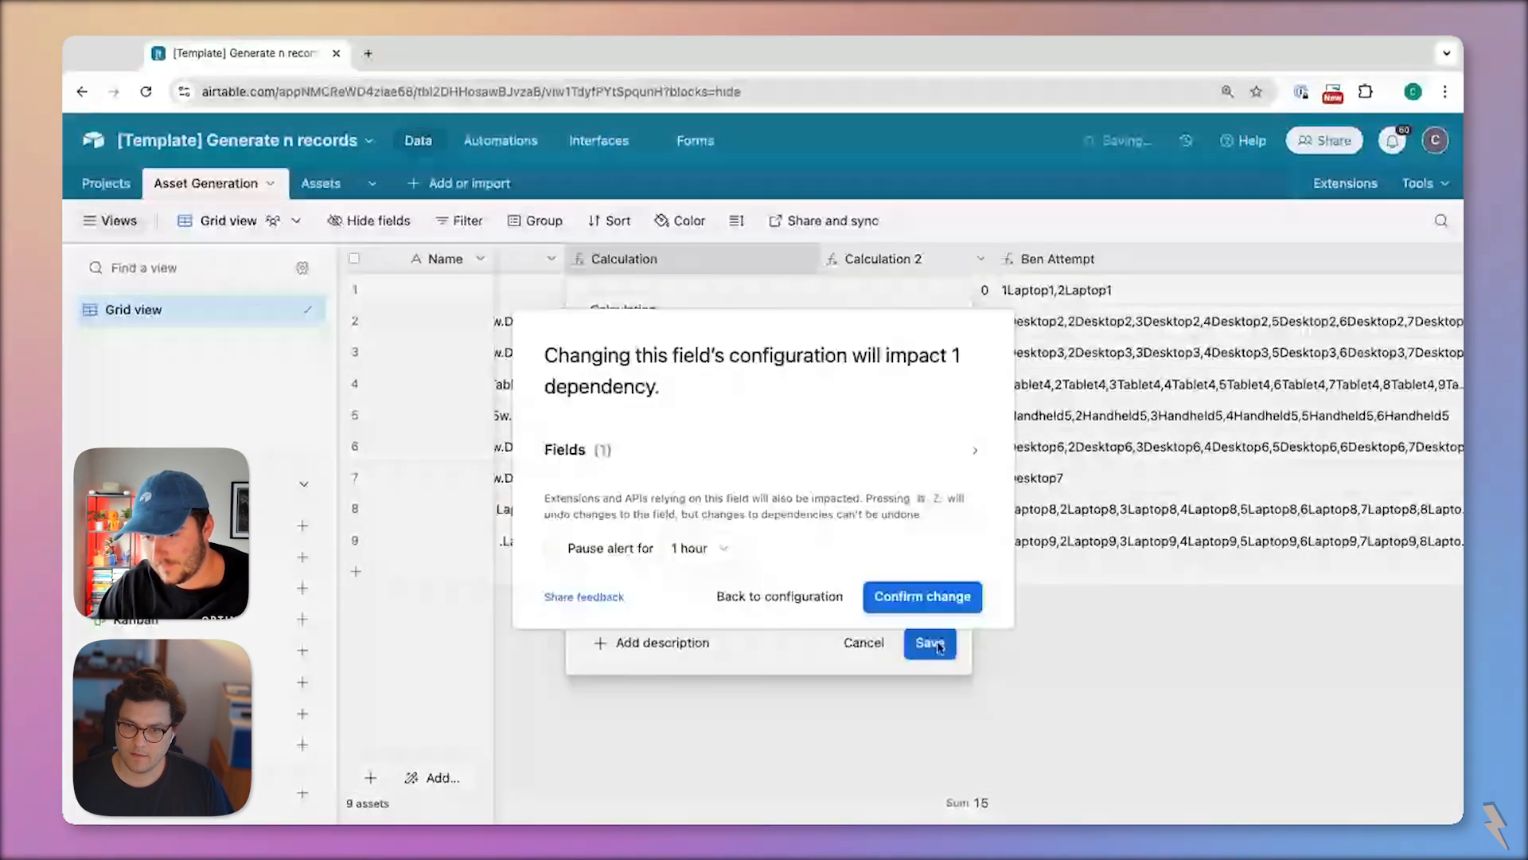
left_click(925, 597)
- Examine row 7's full Calculation result against its Quantity and review the Calculation formula without changing it
scroll(1204, 462, "left", 5)
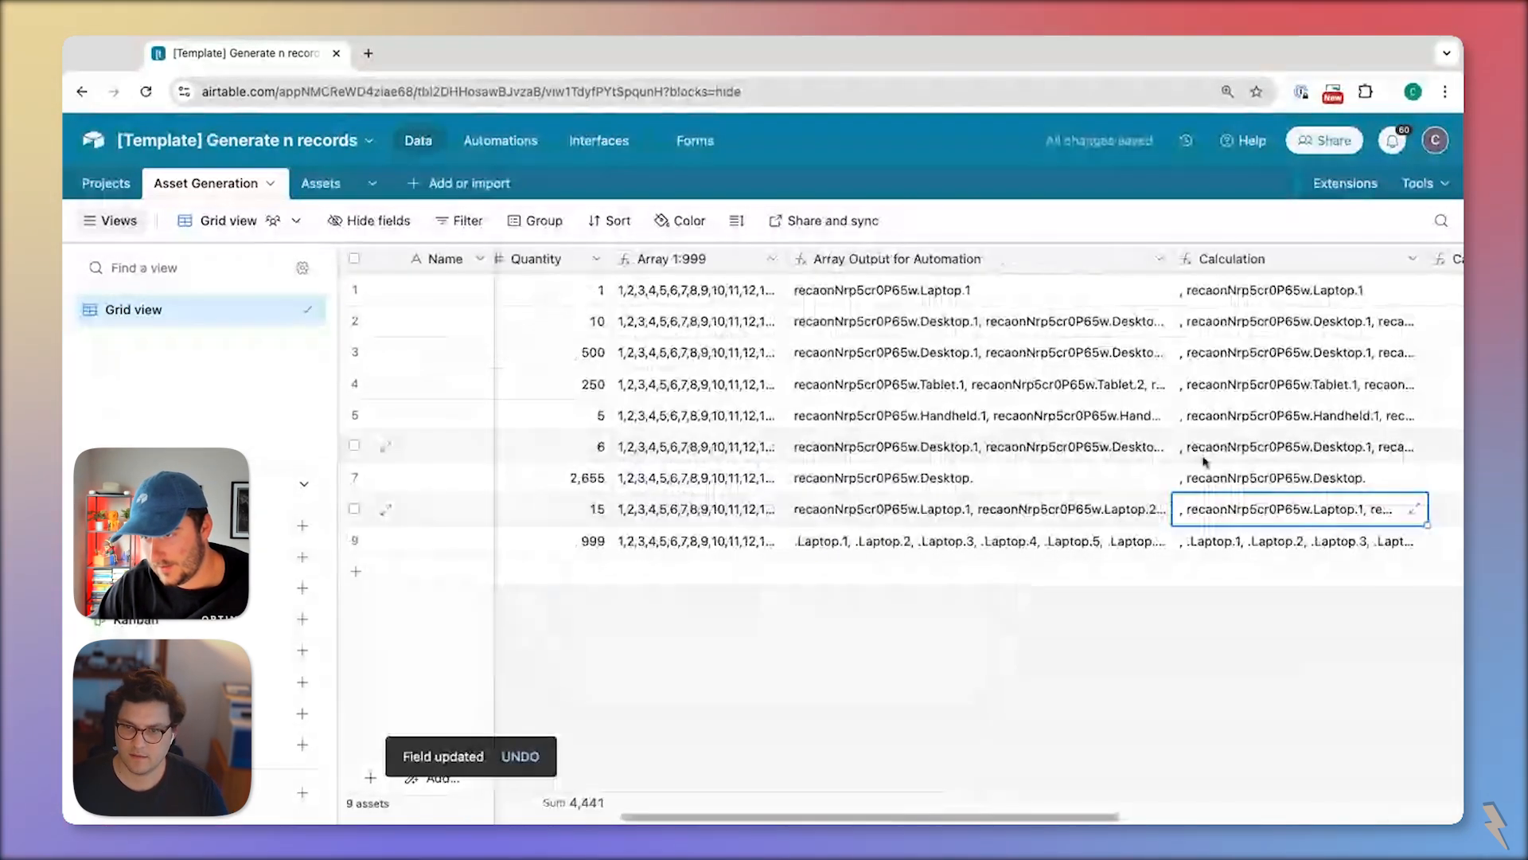
left_click(1416, 477)
left_click(1405, 479)
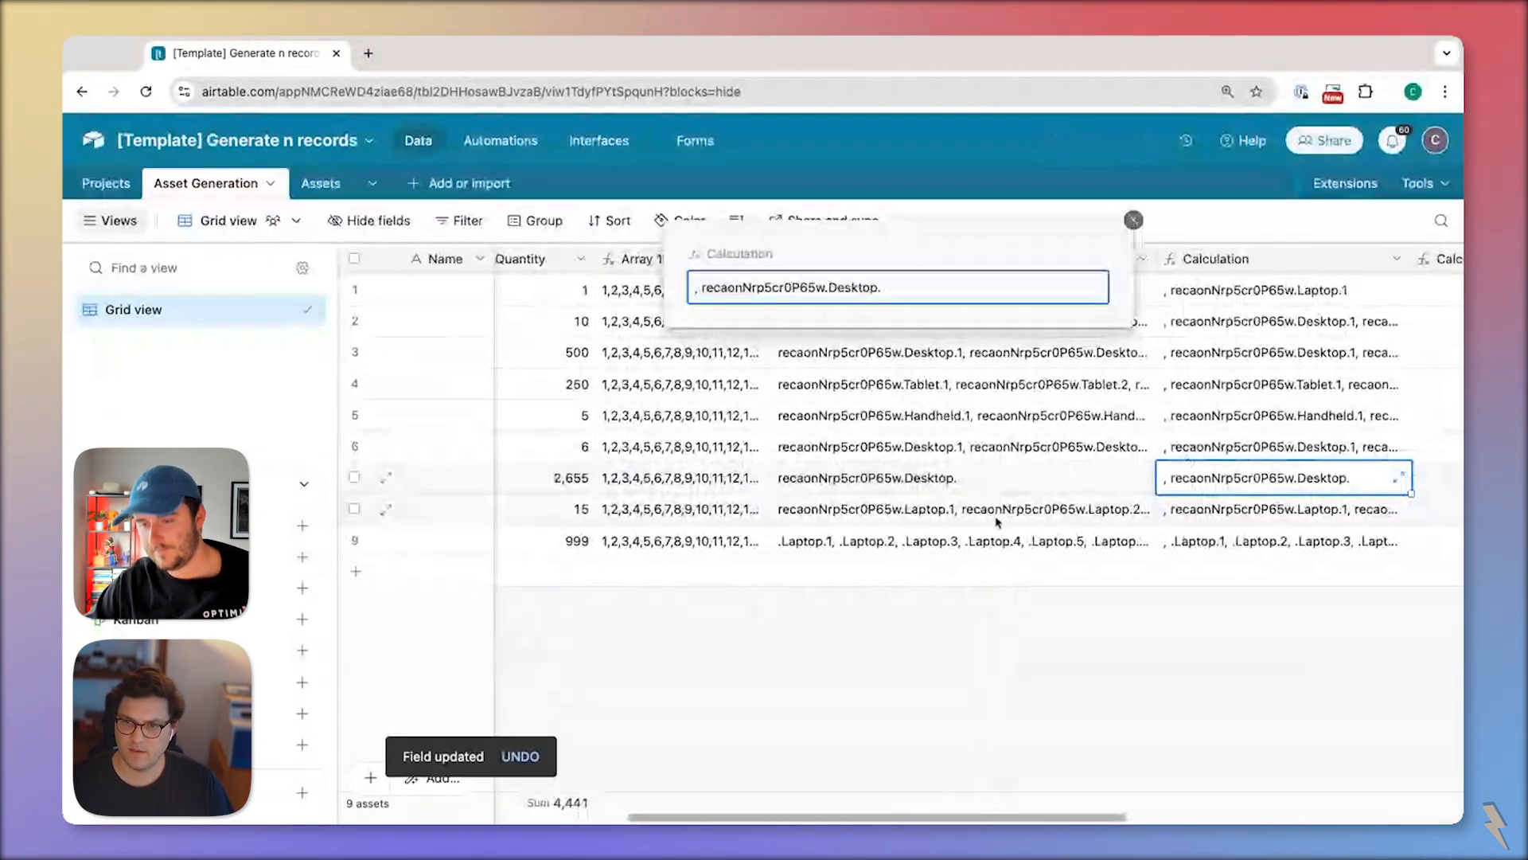
left_click(993, 517)
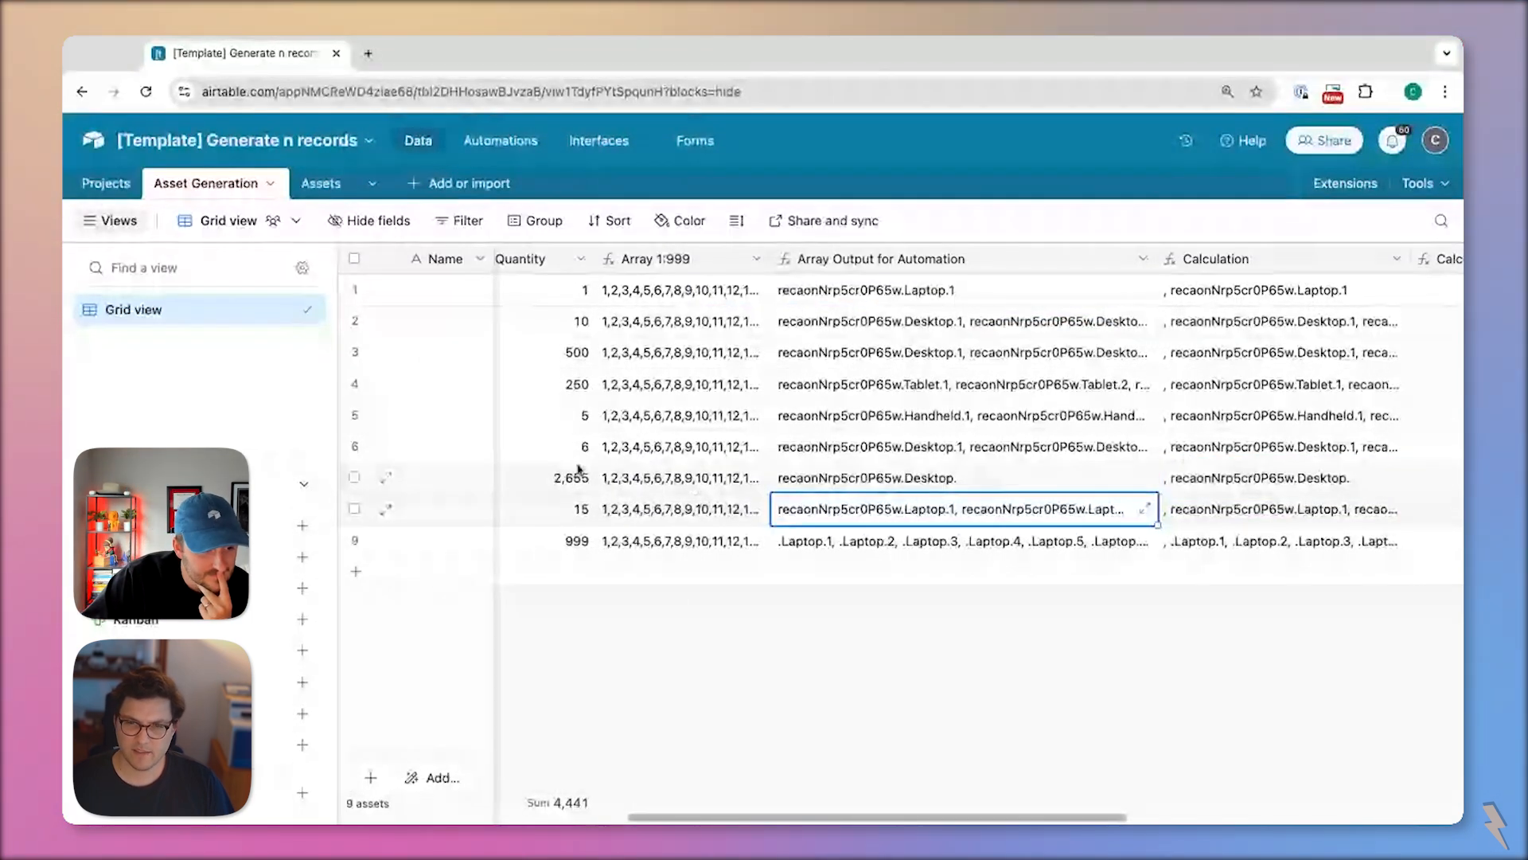
left_click(573, 427)
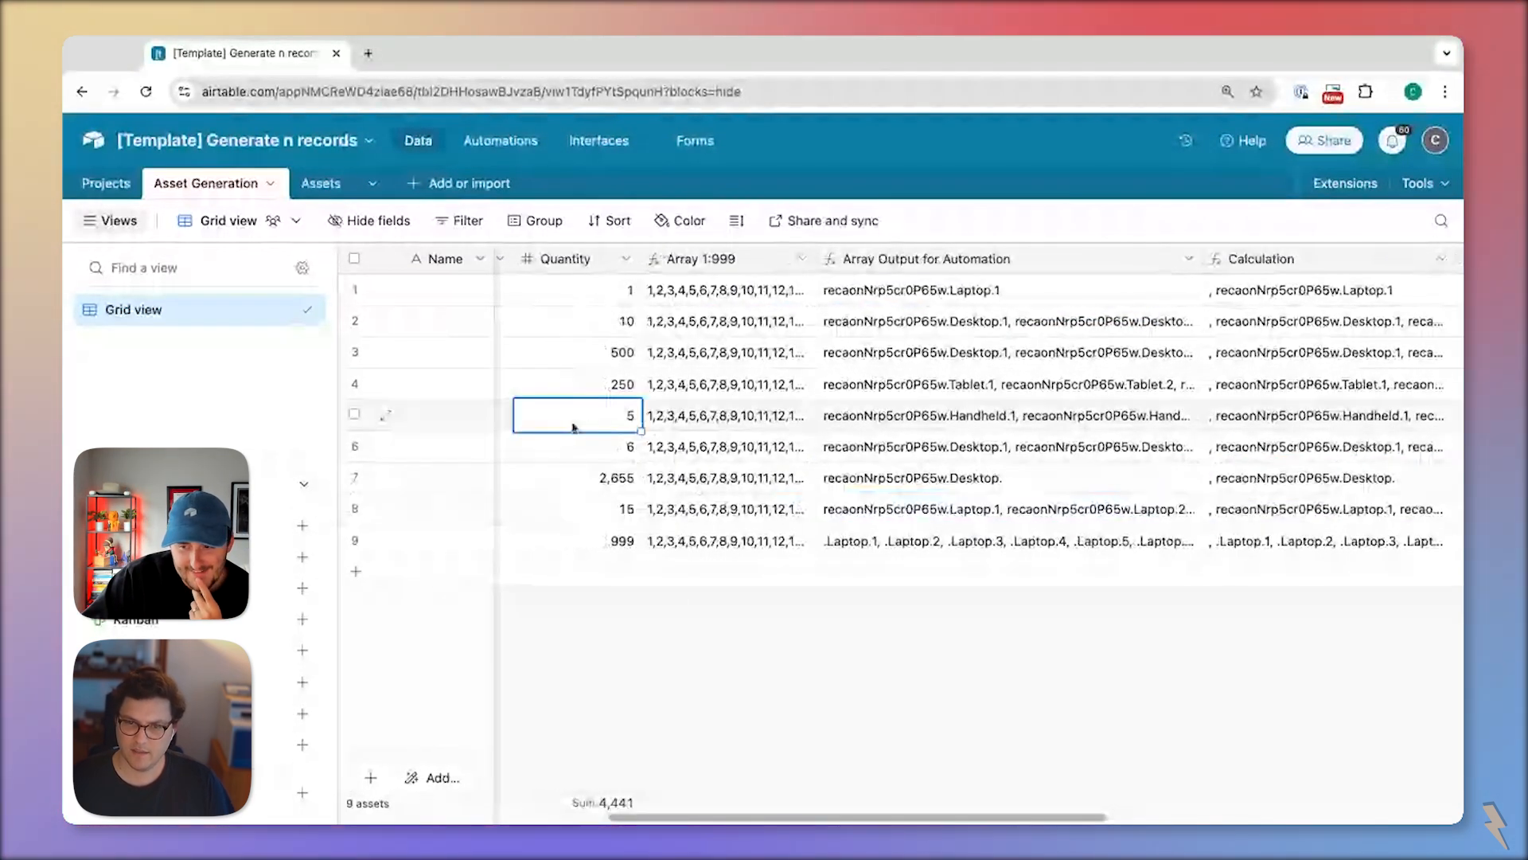
left_click(612, 482)
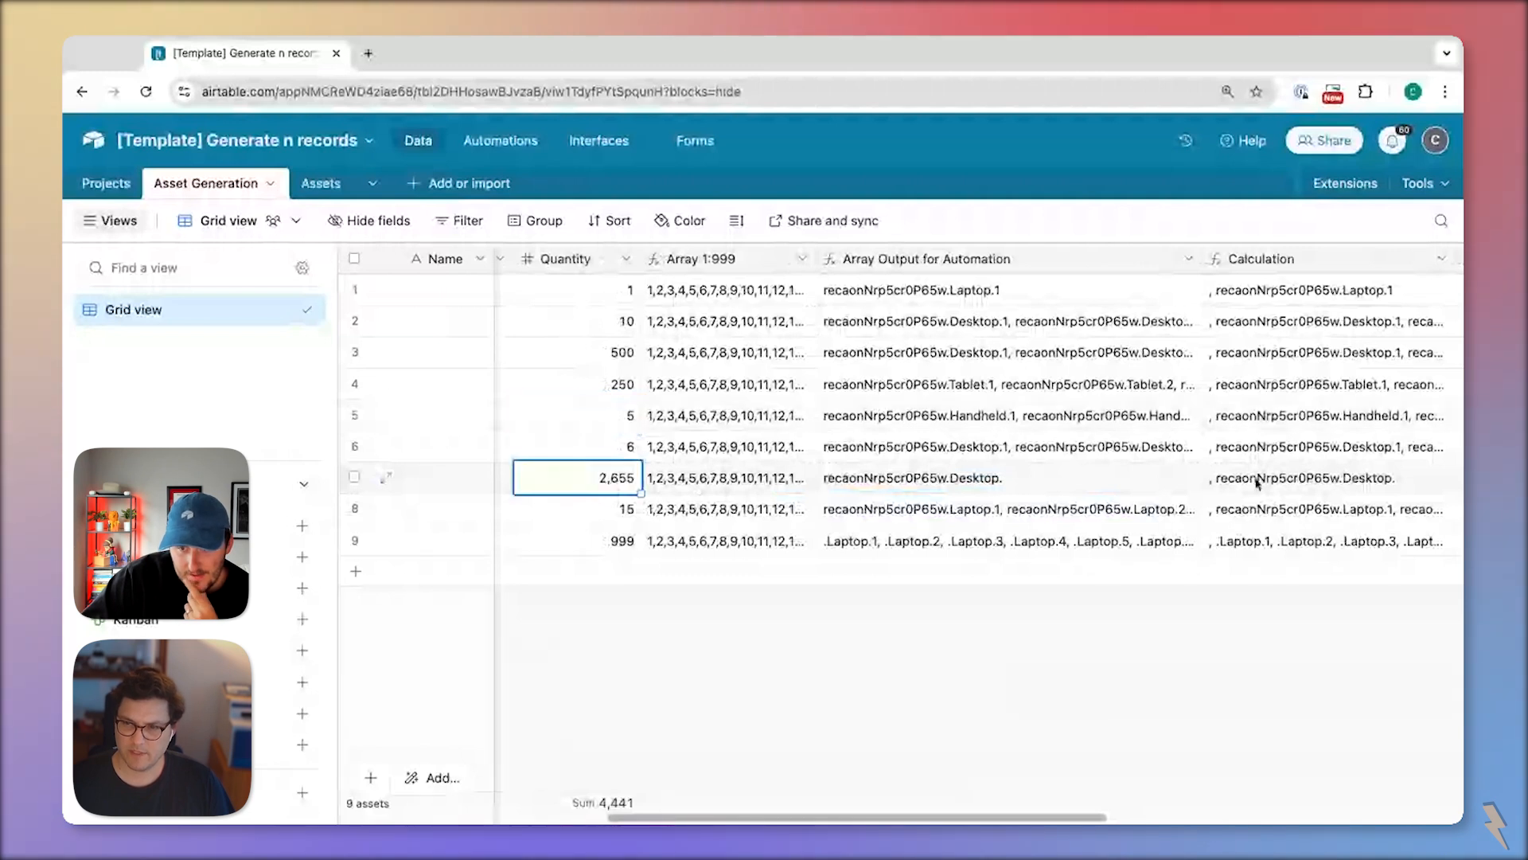
double_click(1314, 478)
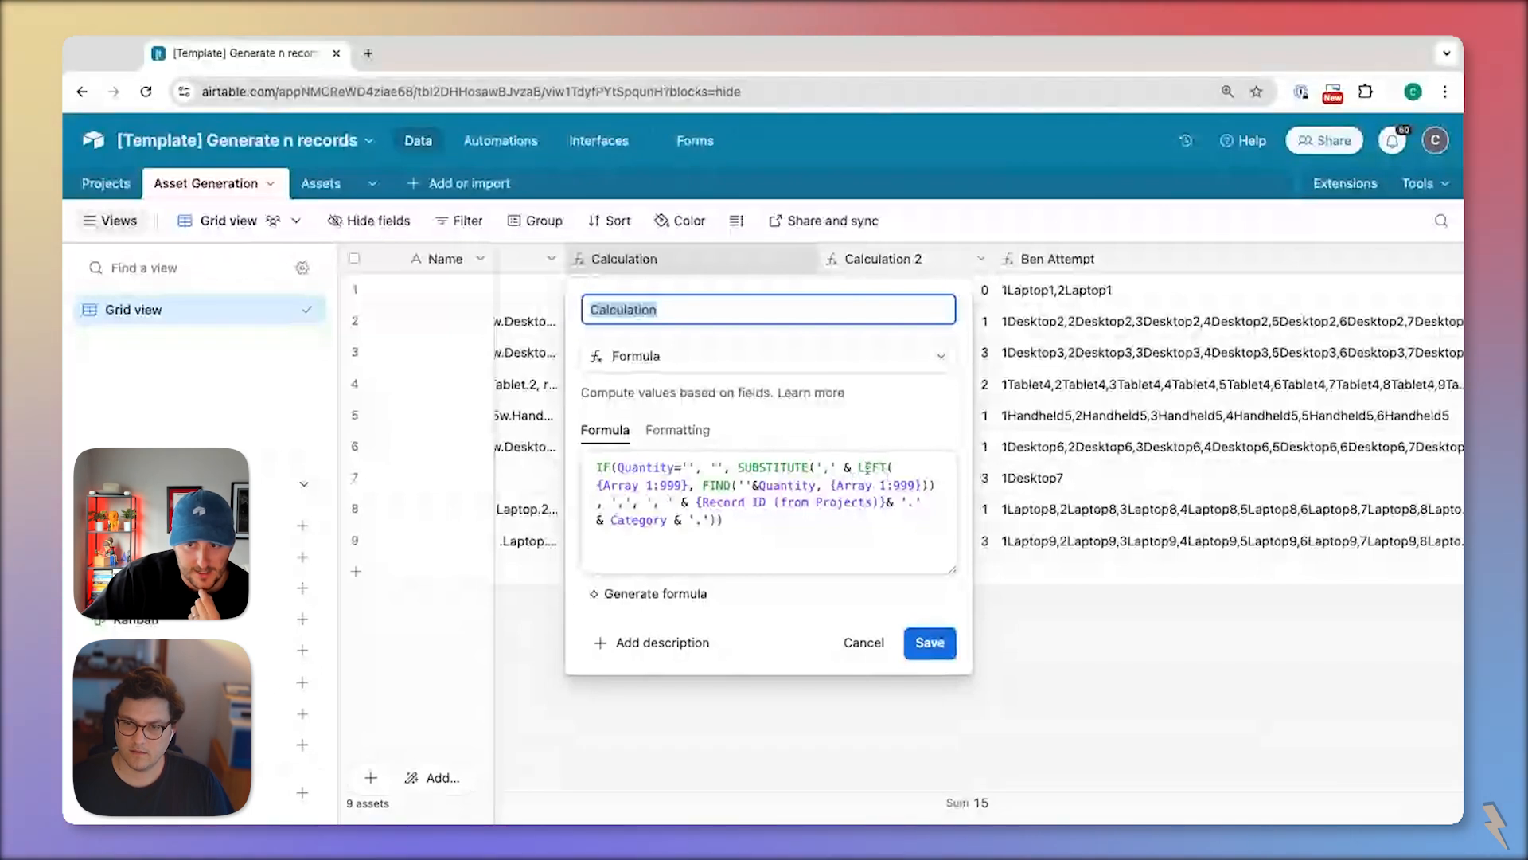
left_click(875, 642)
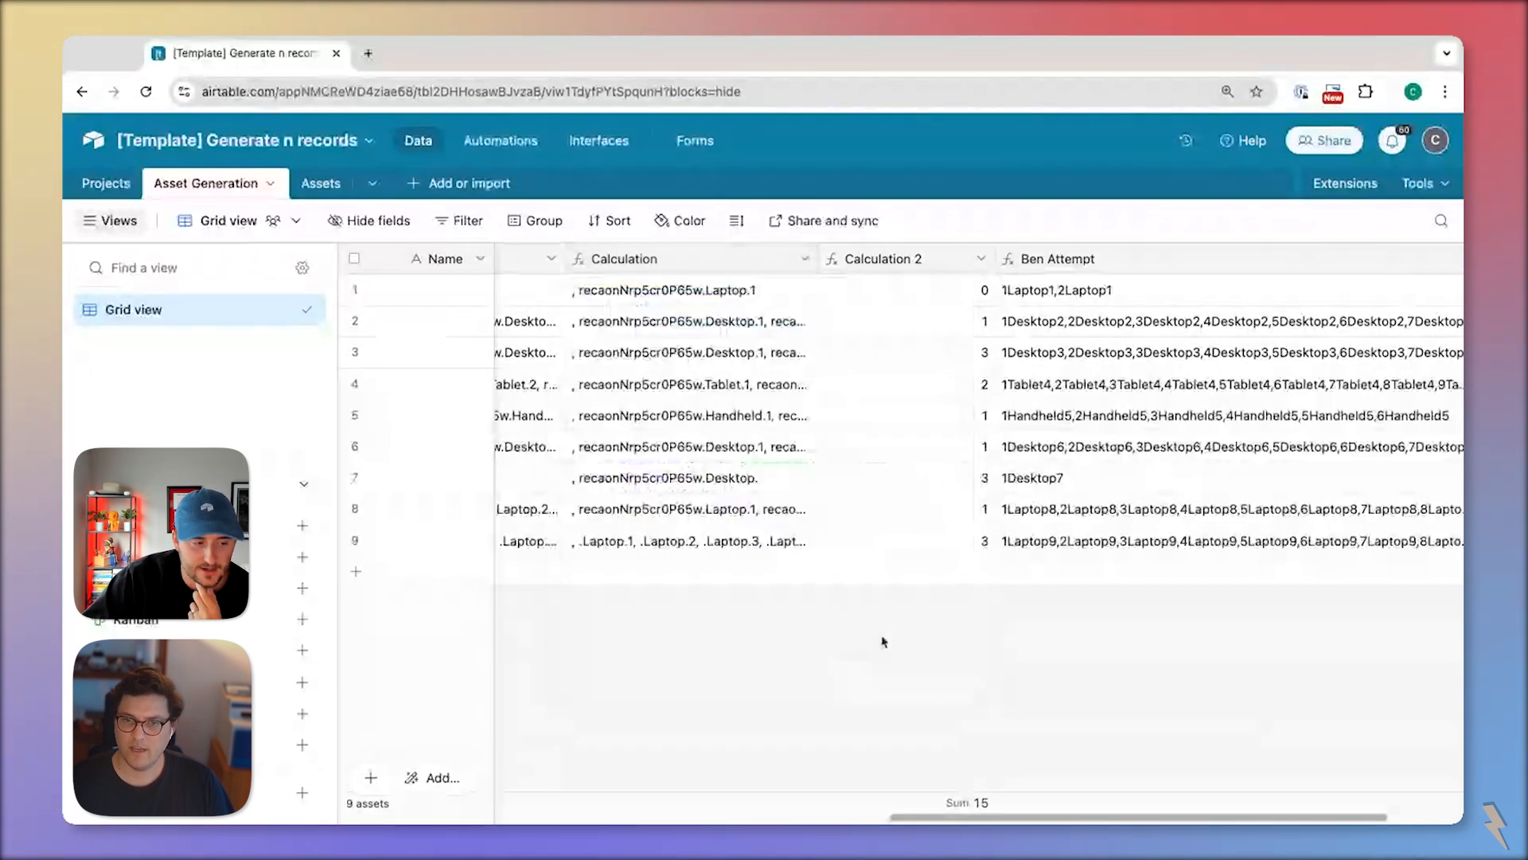
- Set the Quantity of the Desktop record in row 7 to 655
scroll(732, 477, "left", 1)
scroll(732, 478, "left", 10)
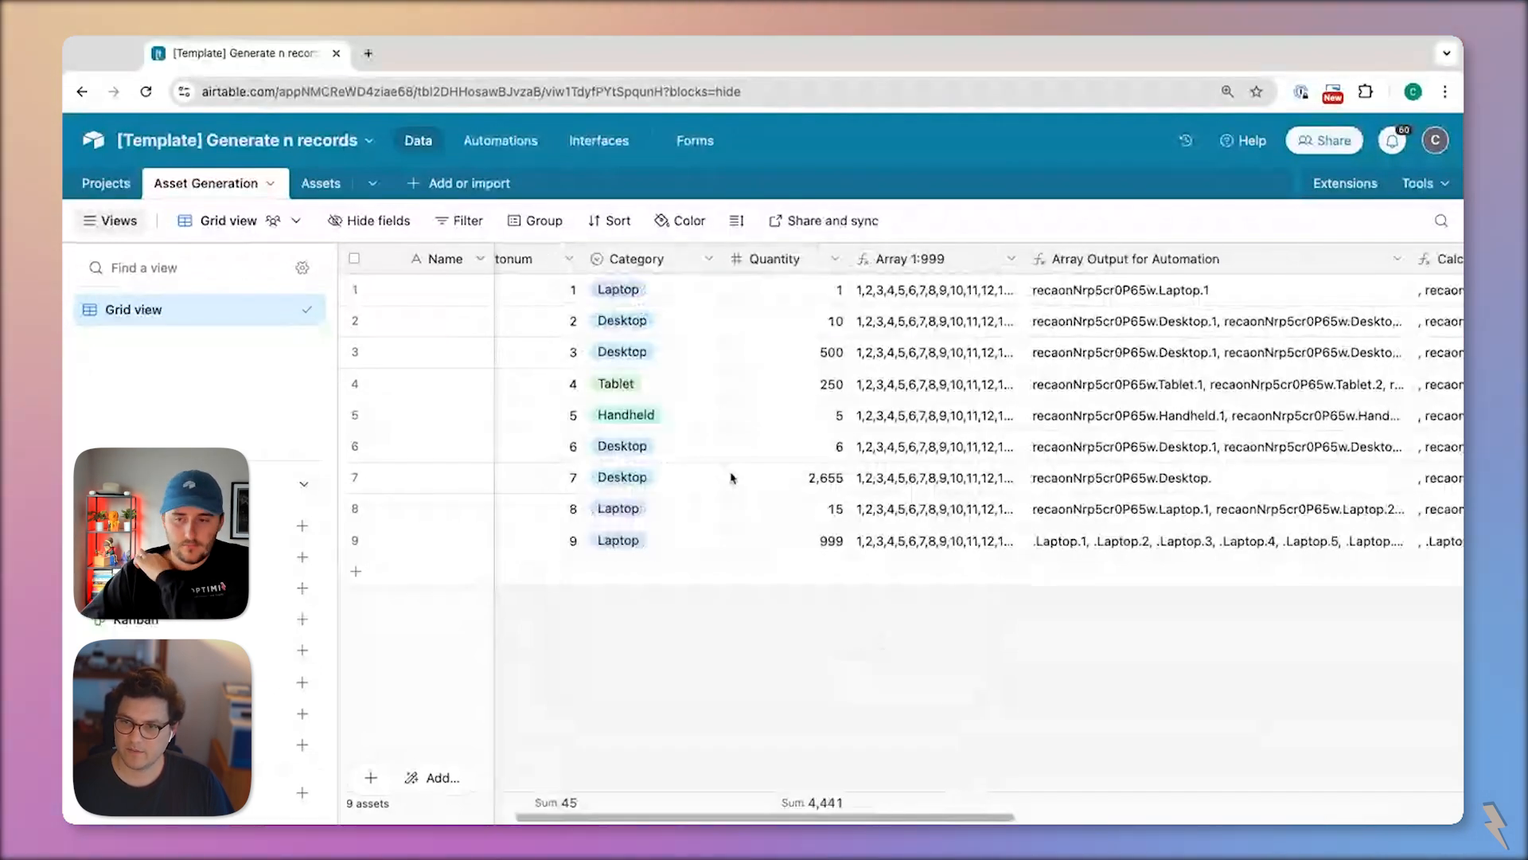
left_click(822, 484)
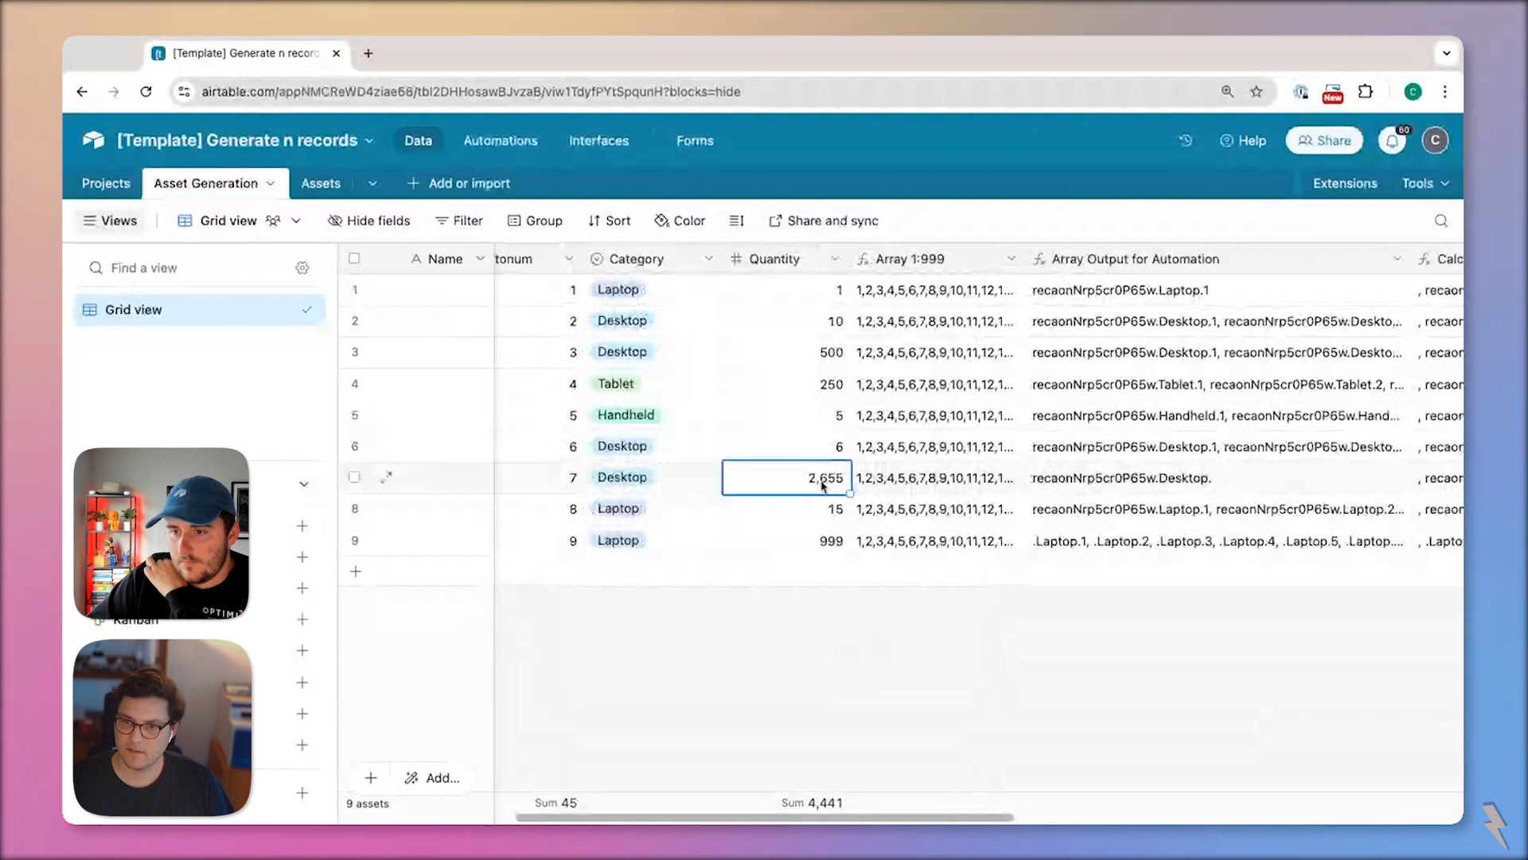
left_click(822, 482)
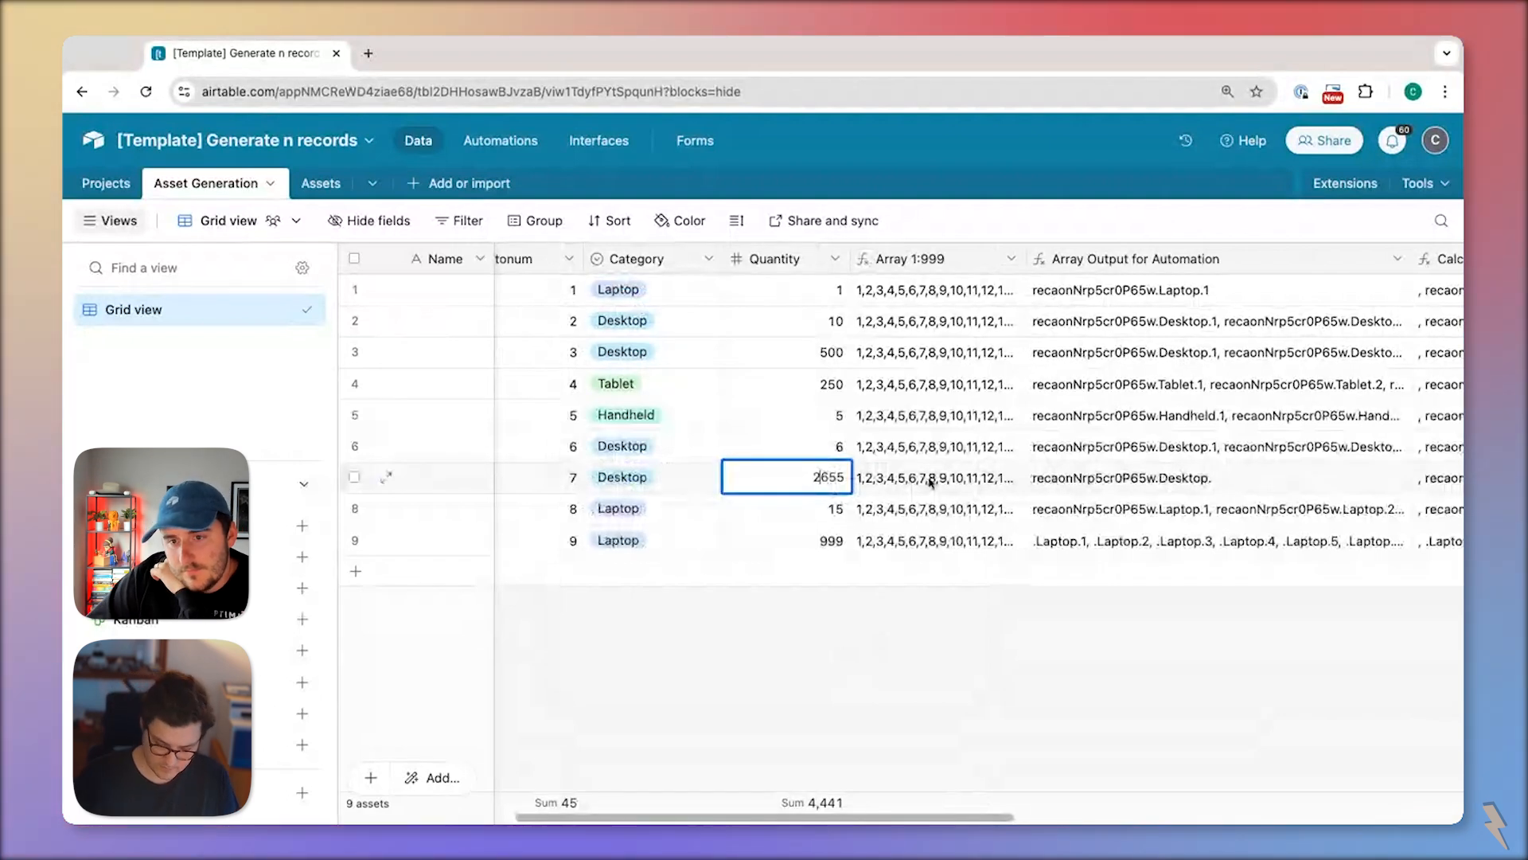
key("BackSpace")
key("Return")
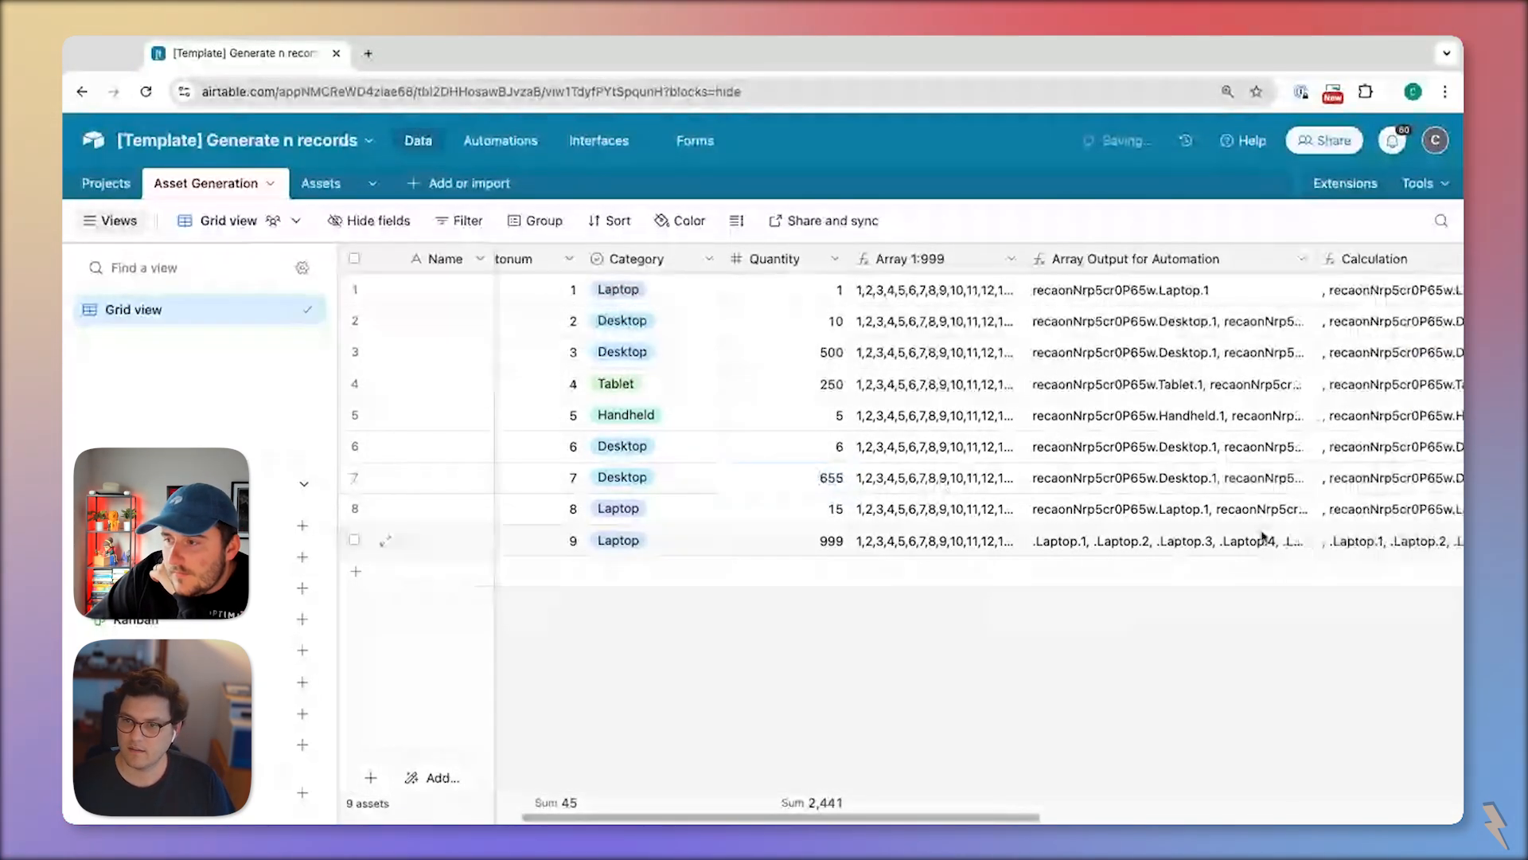
- Expand row 7's Array Output for Automation value, read the asset list through to its last entry, and close it
left_click(1273, 479)
left_click(1303, 476)
scroll(824, 541, "down", 5)
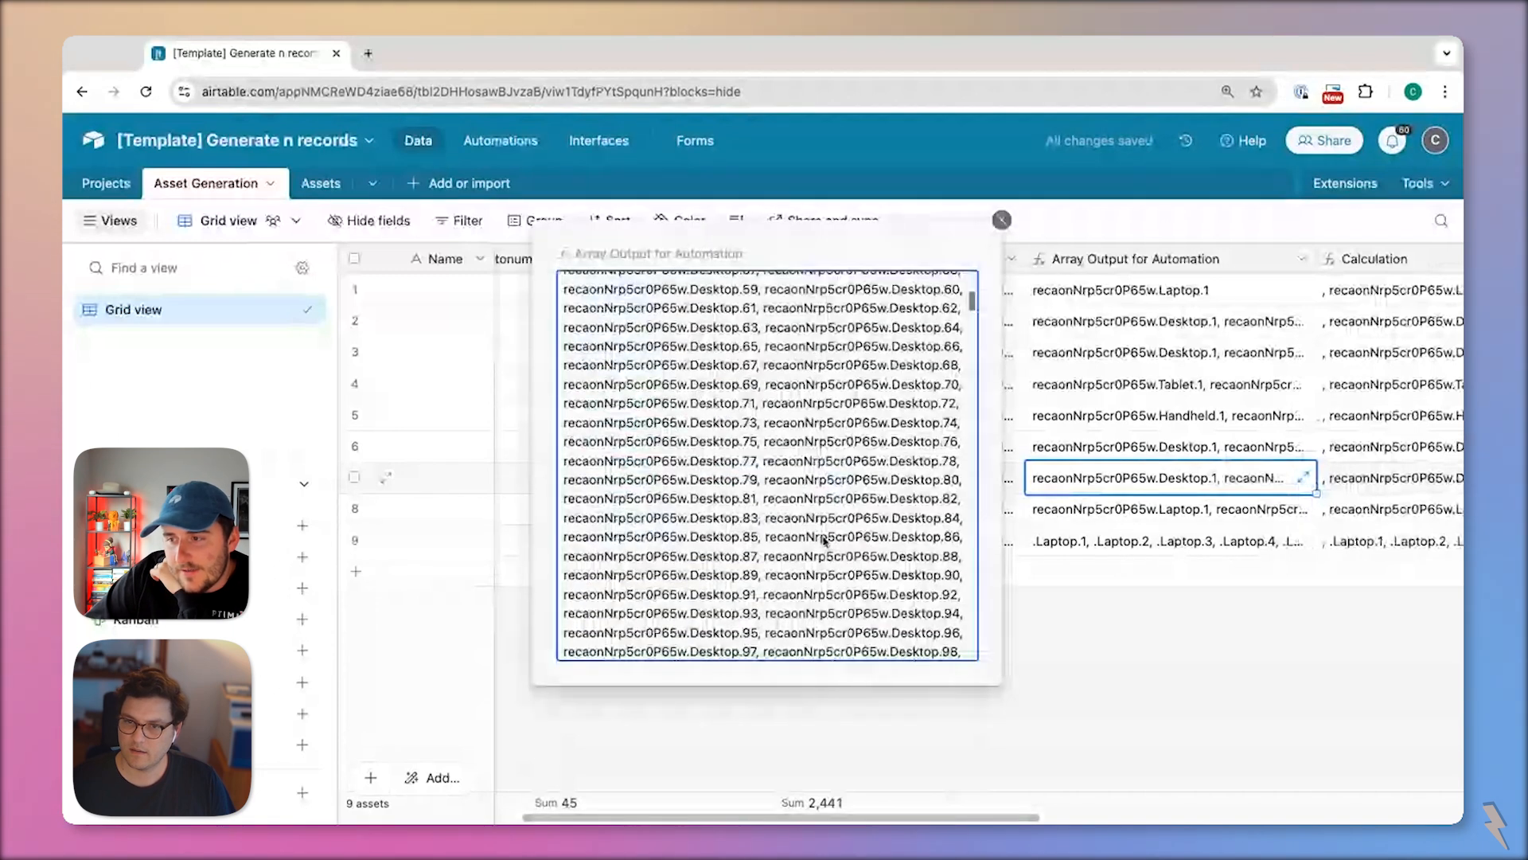
scroll(825, 542, "down", 20)
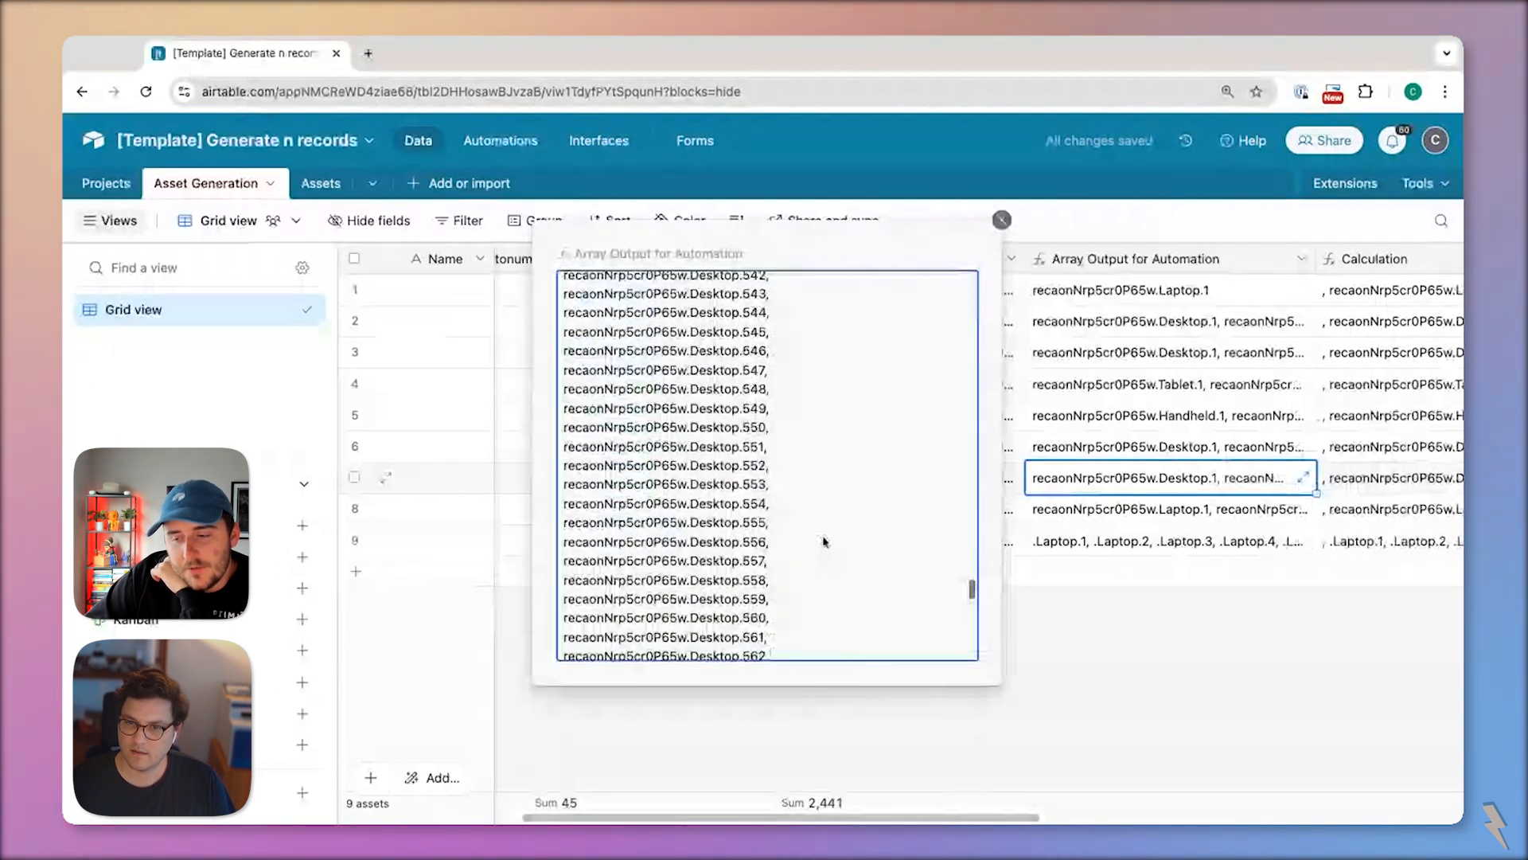
scroll(845, 647, "down", 10)
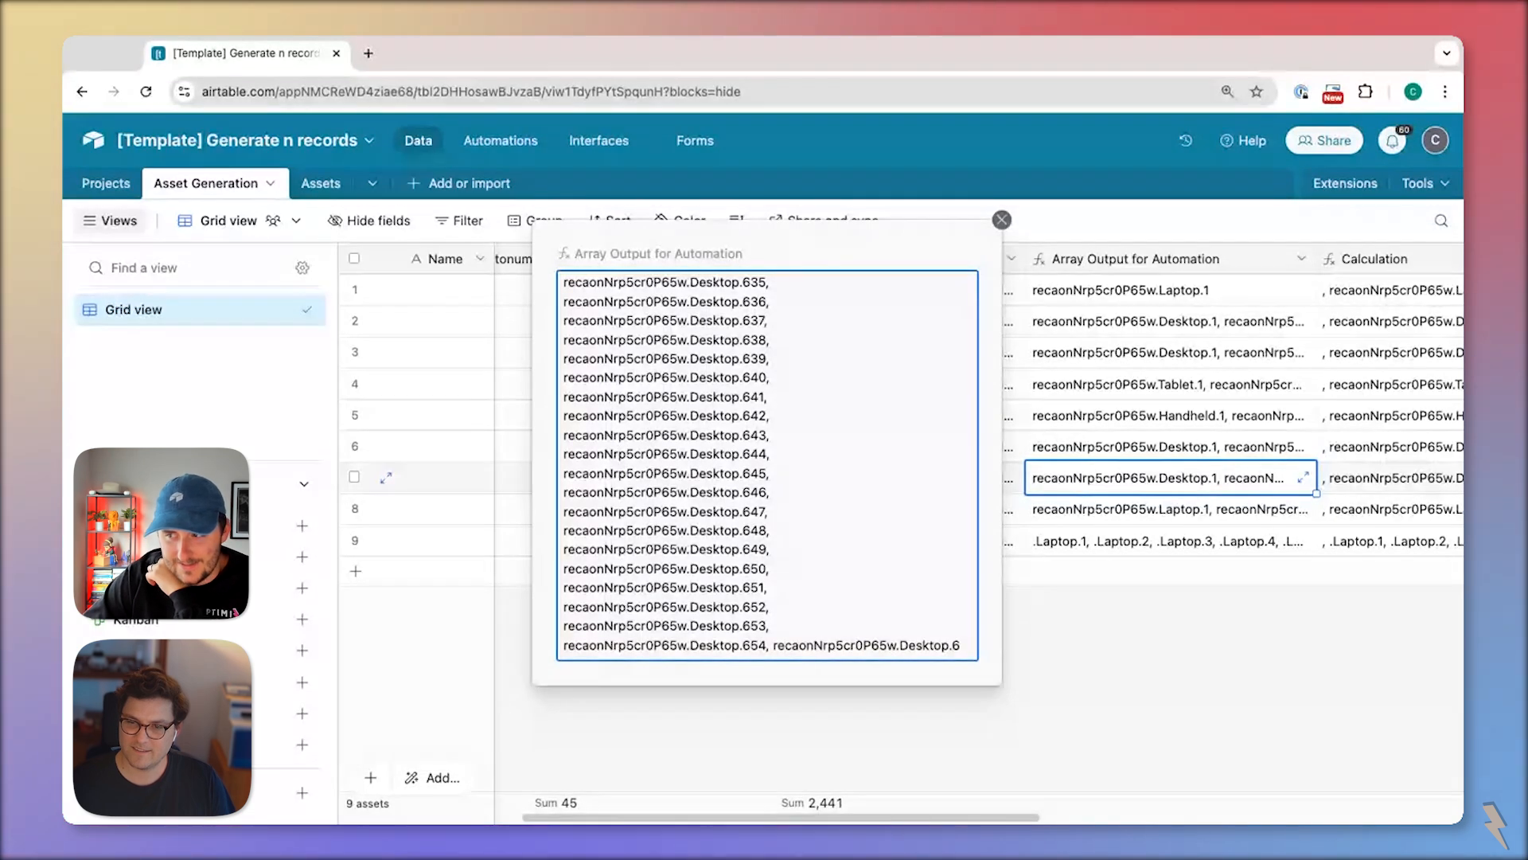
left_click(1114, 637)
- Look over the Ben Attempt results and open that field's formula settings
scroll(1273, 382, "right", 3)
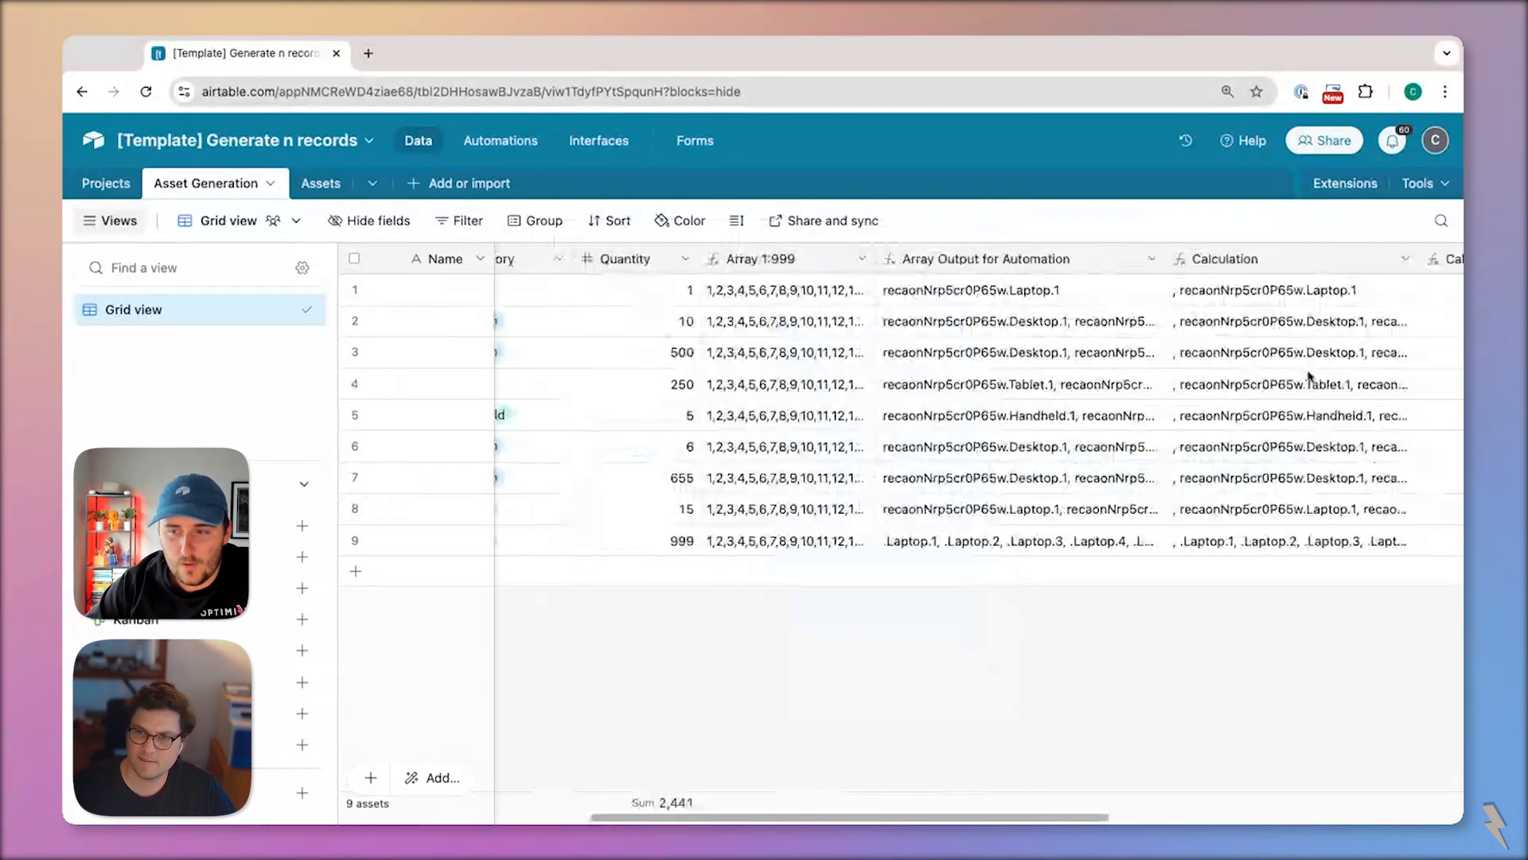
scroll(1309, 377, "right", 10)
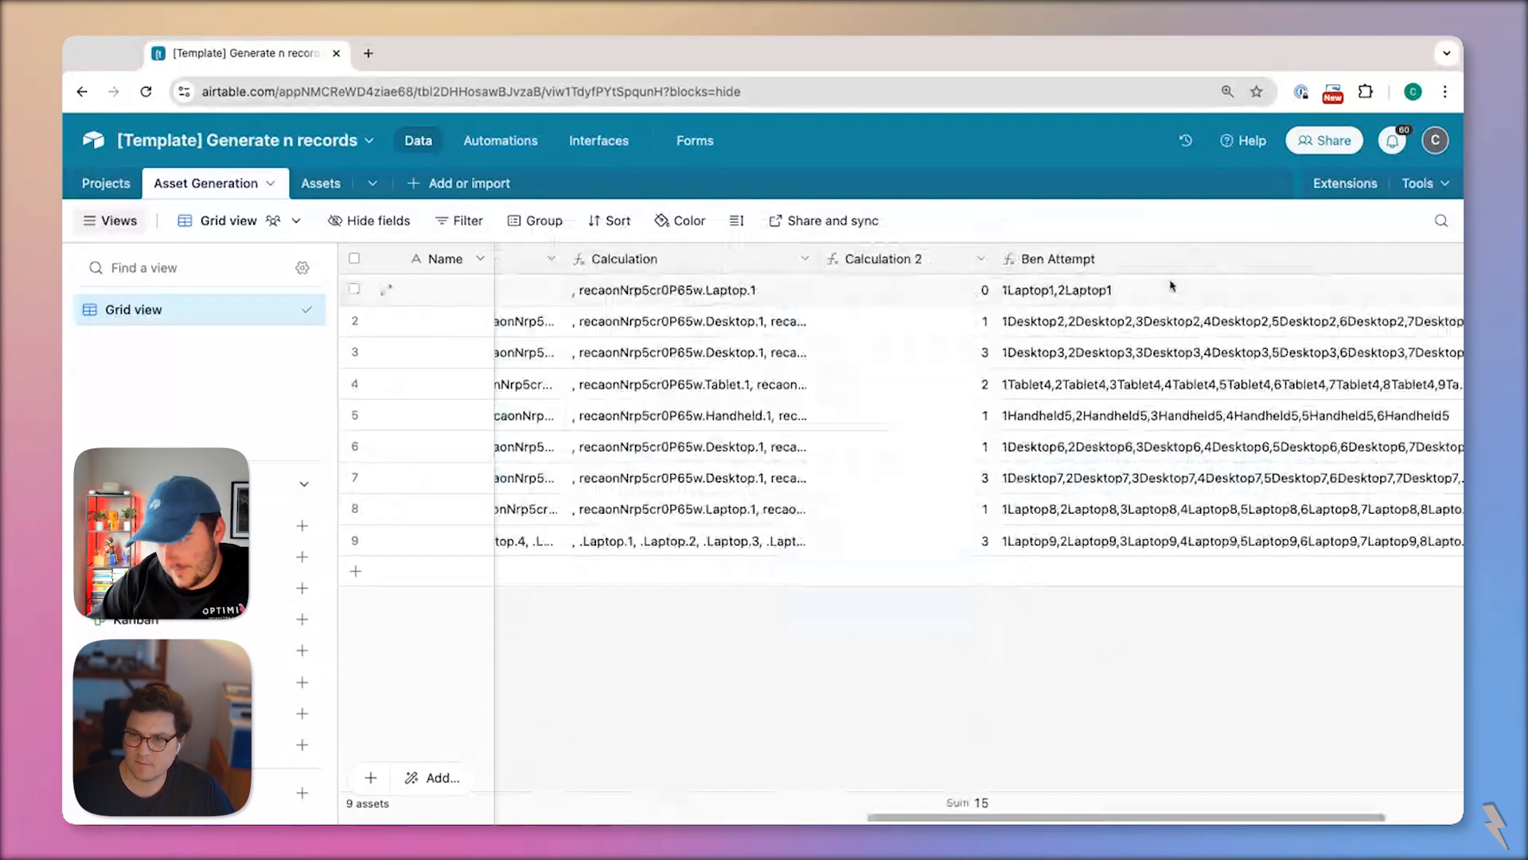
scroll(1178, 358, "right", 3)
left_click(1194, 446)
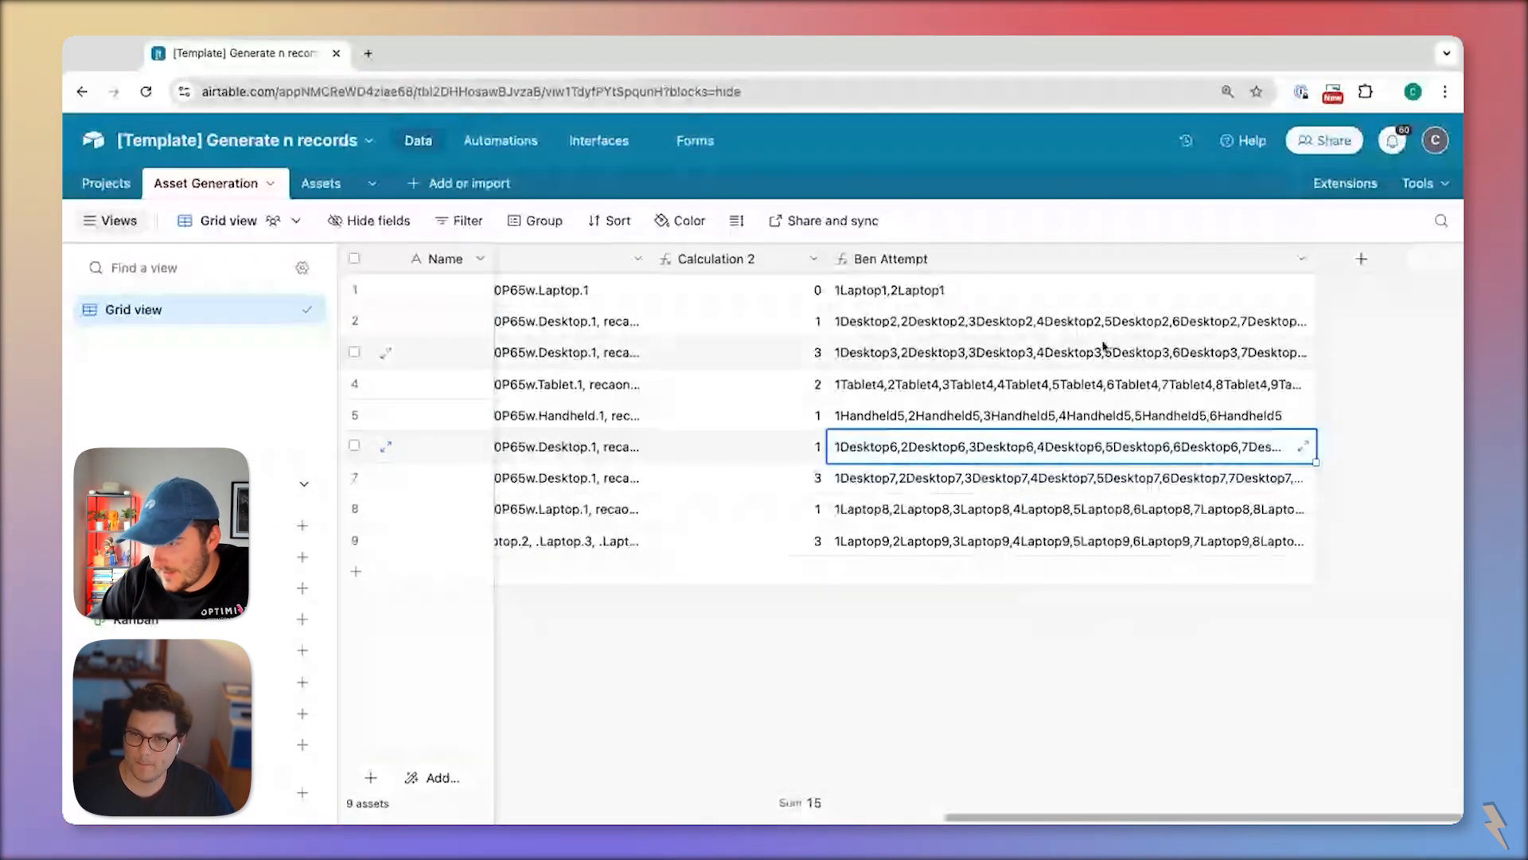
left_click(1020, 326)
double_click(892, 258)
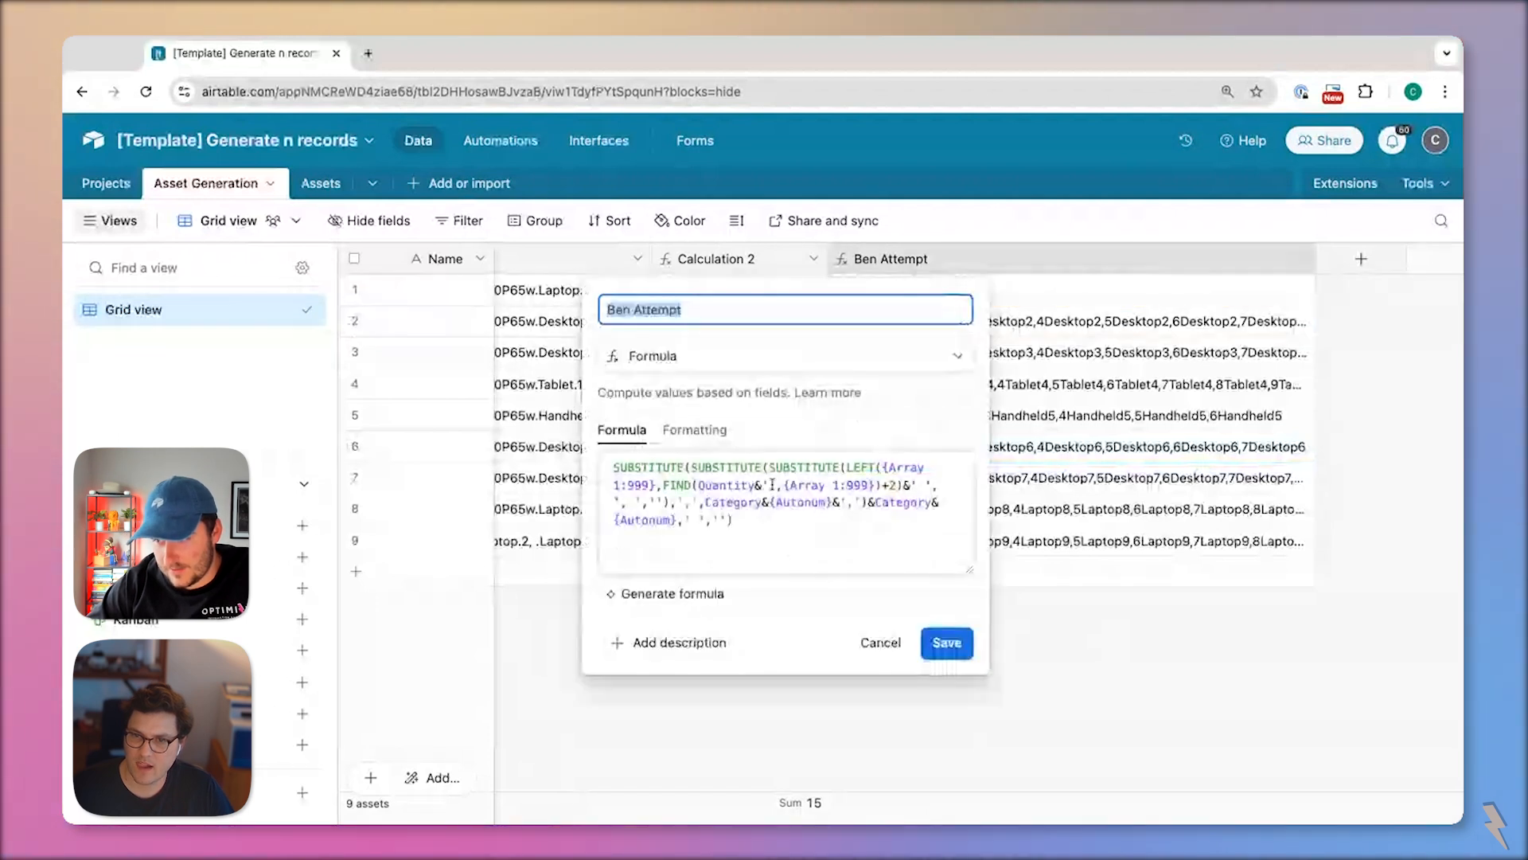
- Review the FIND offset in the Ben Attempt formula without changing it, and read row 7's expanded result to its last entry
left_click(891, 486)
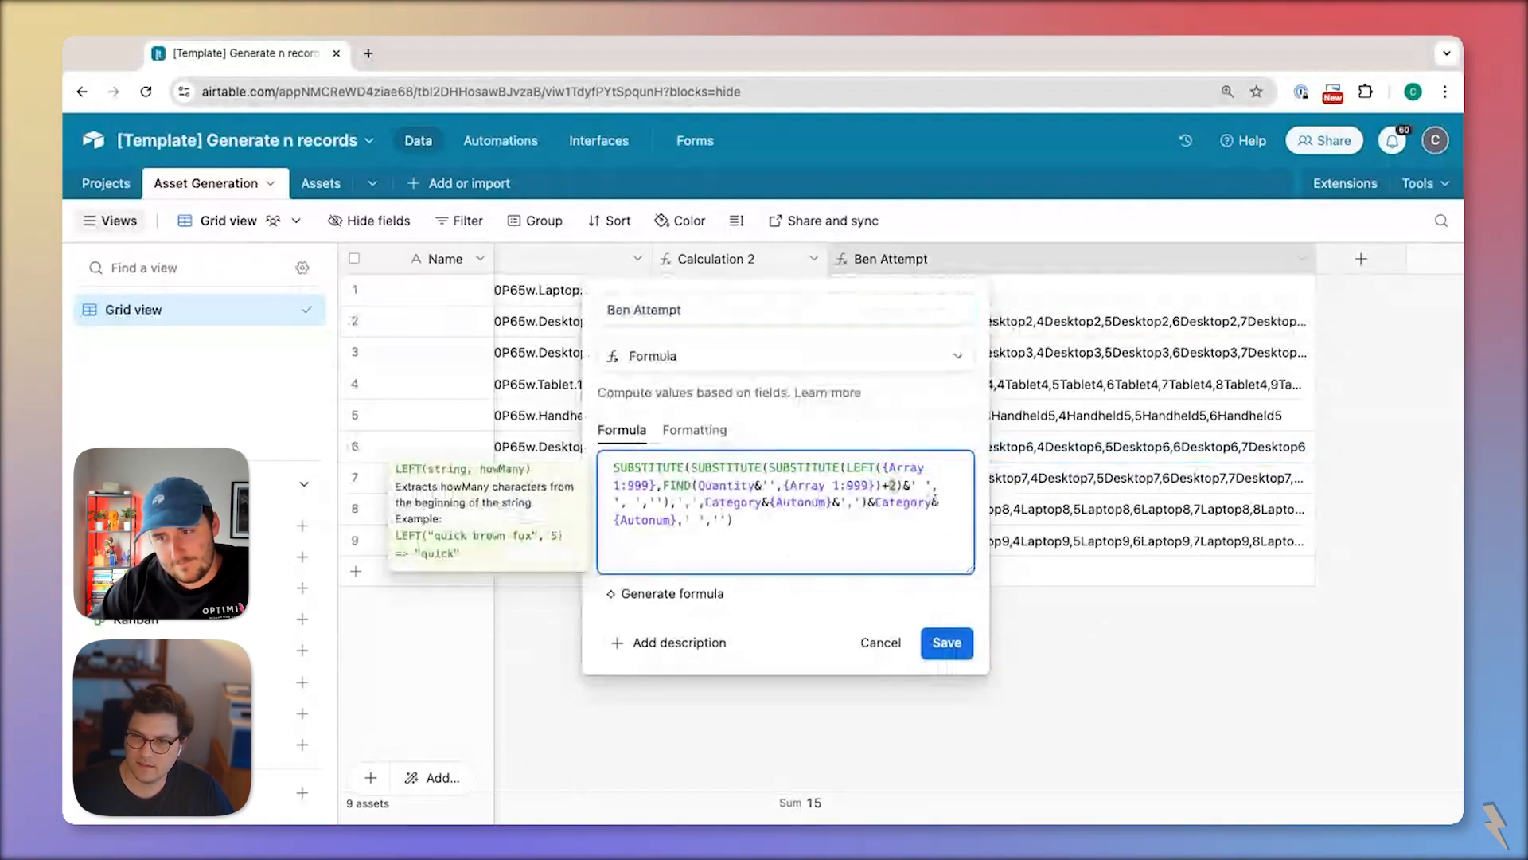
left_click(874, 659)
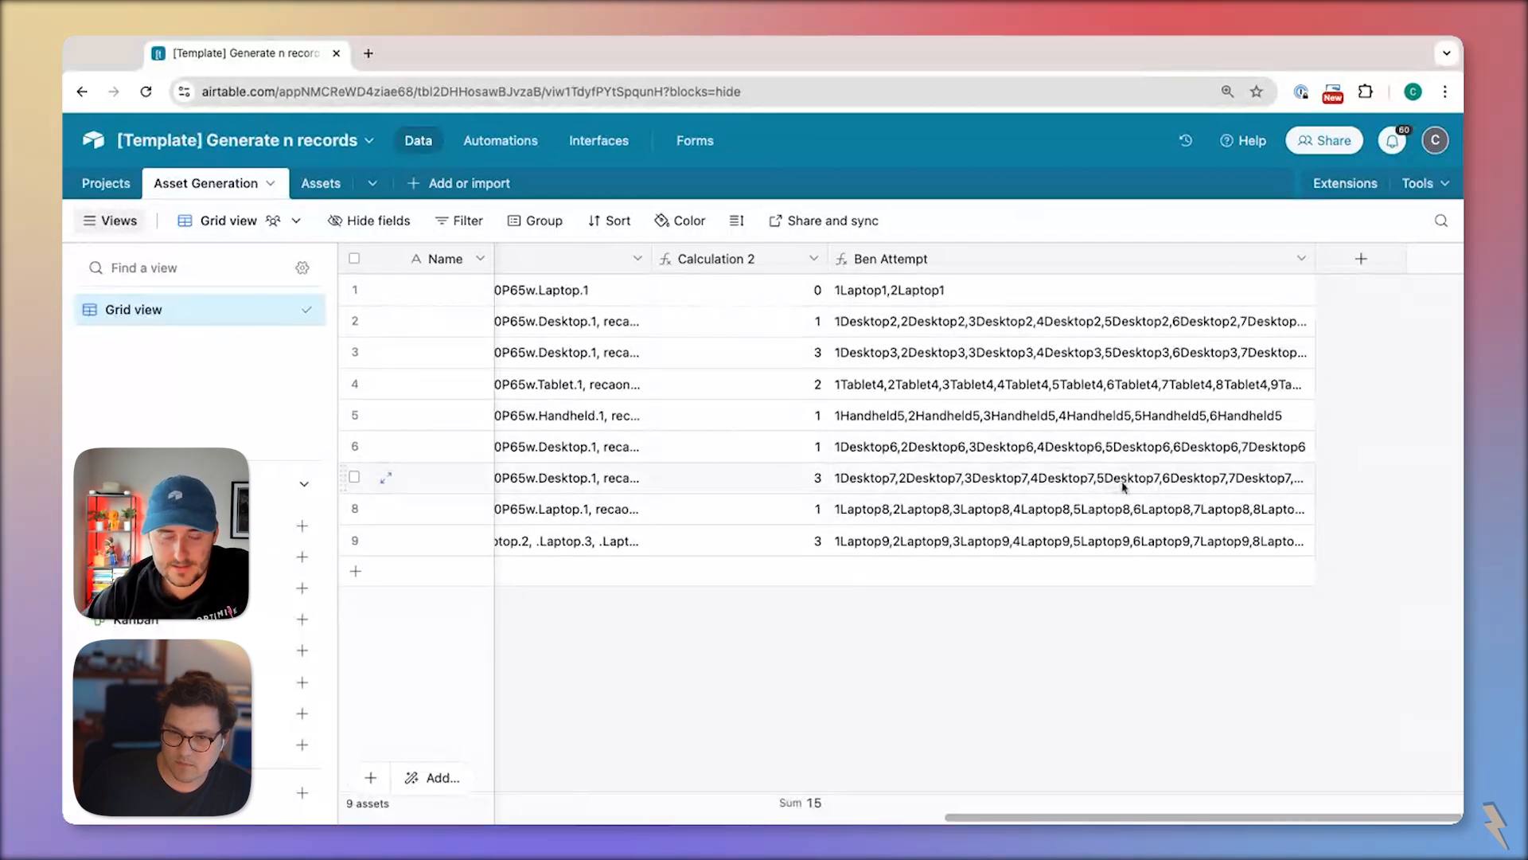
left_click(1173, 482)
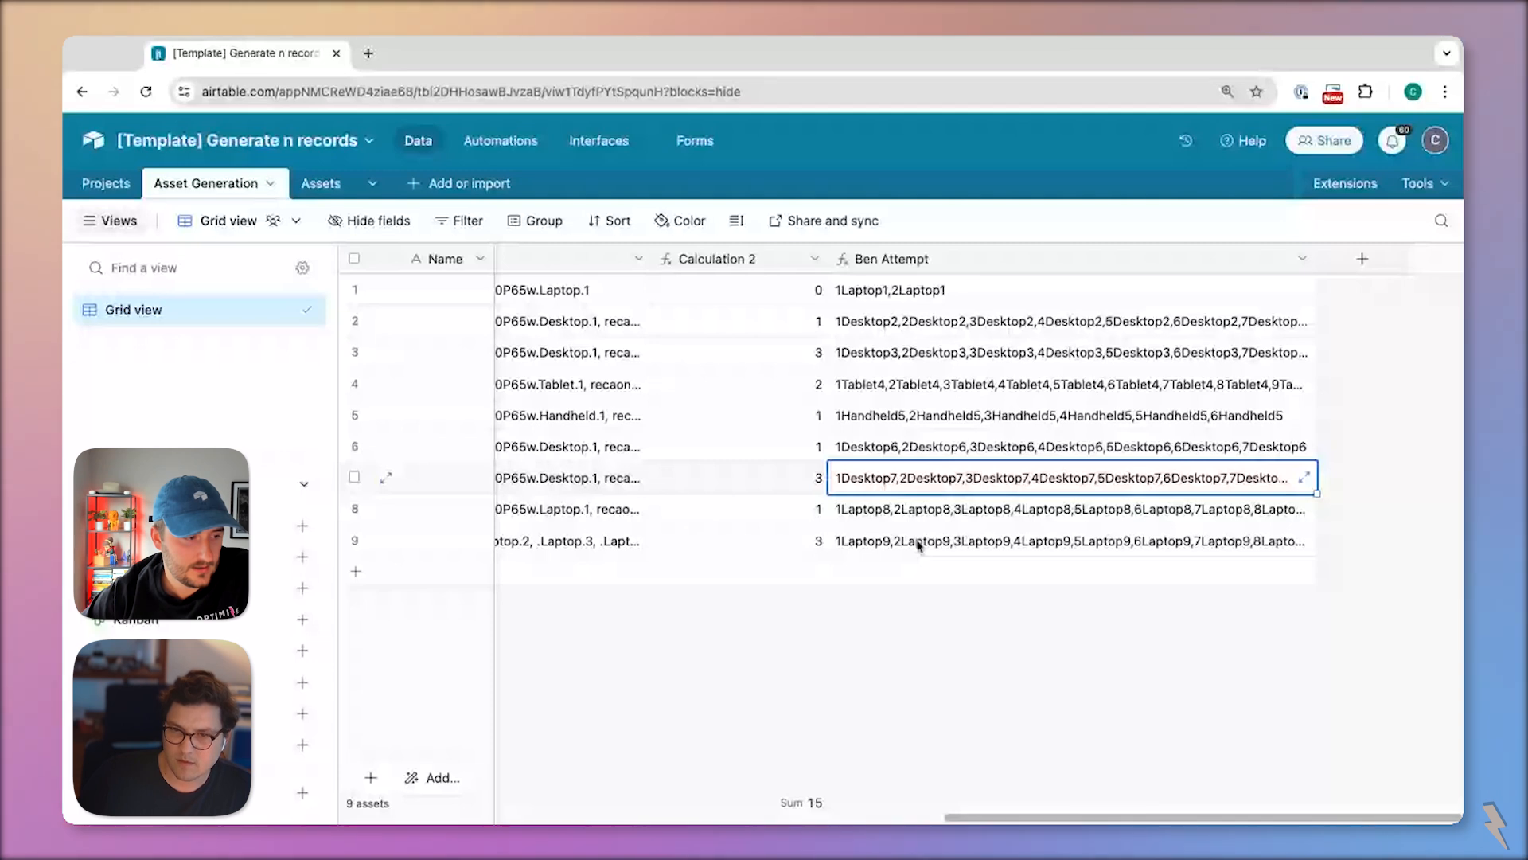
scroll(916, 545, "left", 6)
scroll(919, 544, "right", 6)
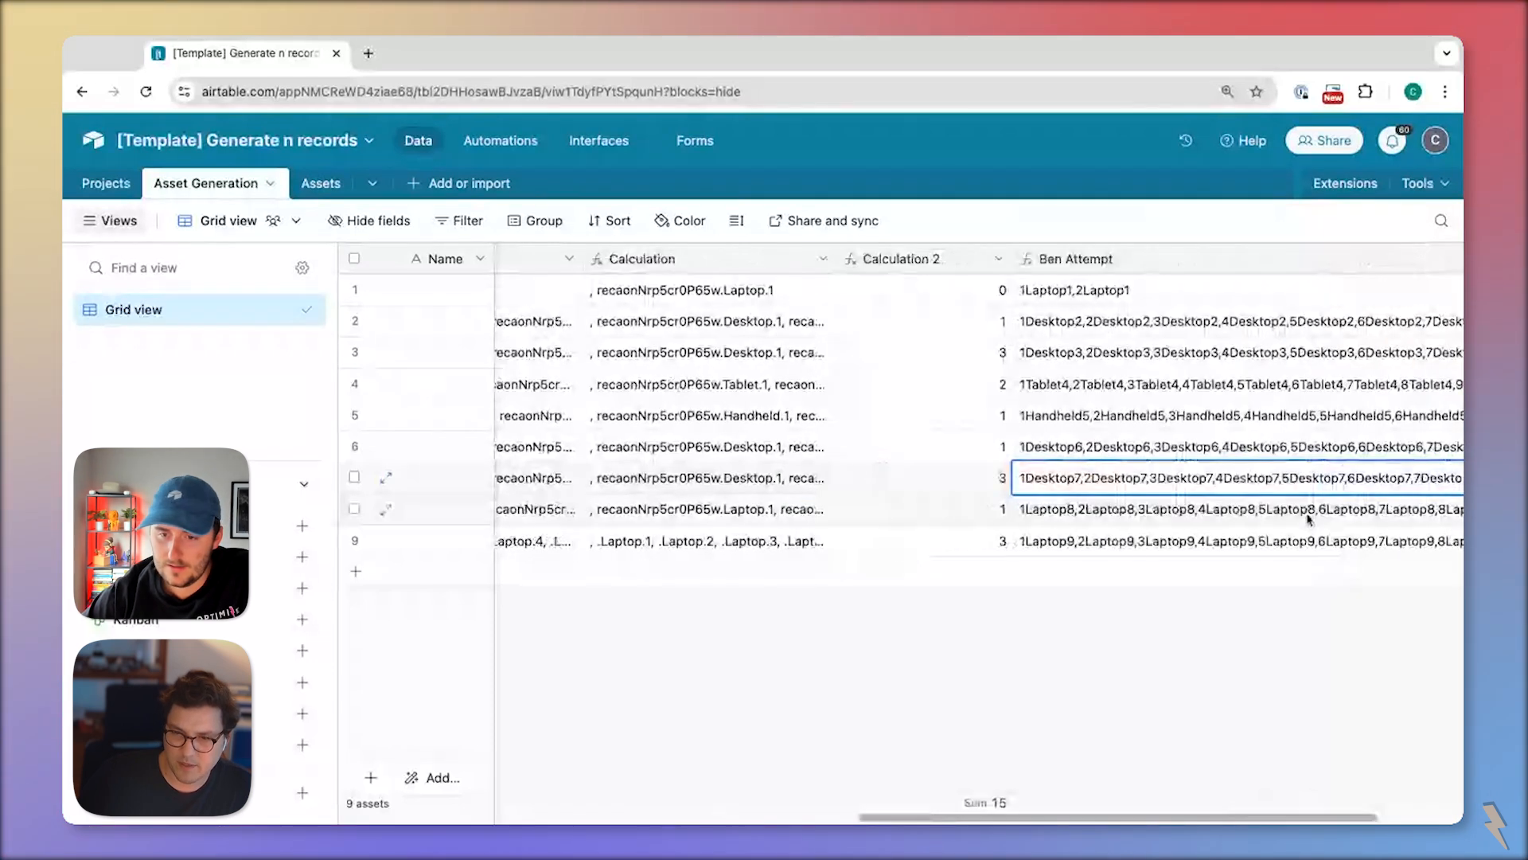
left_click(1304, 478)
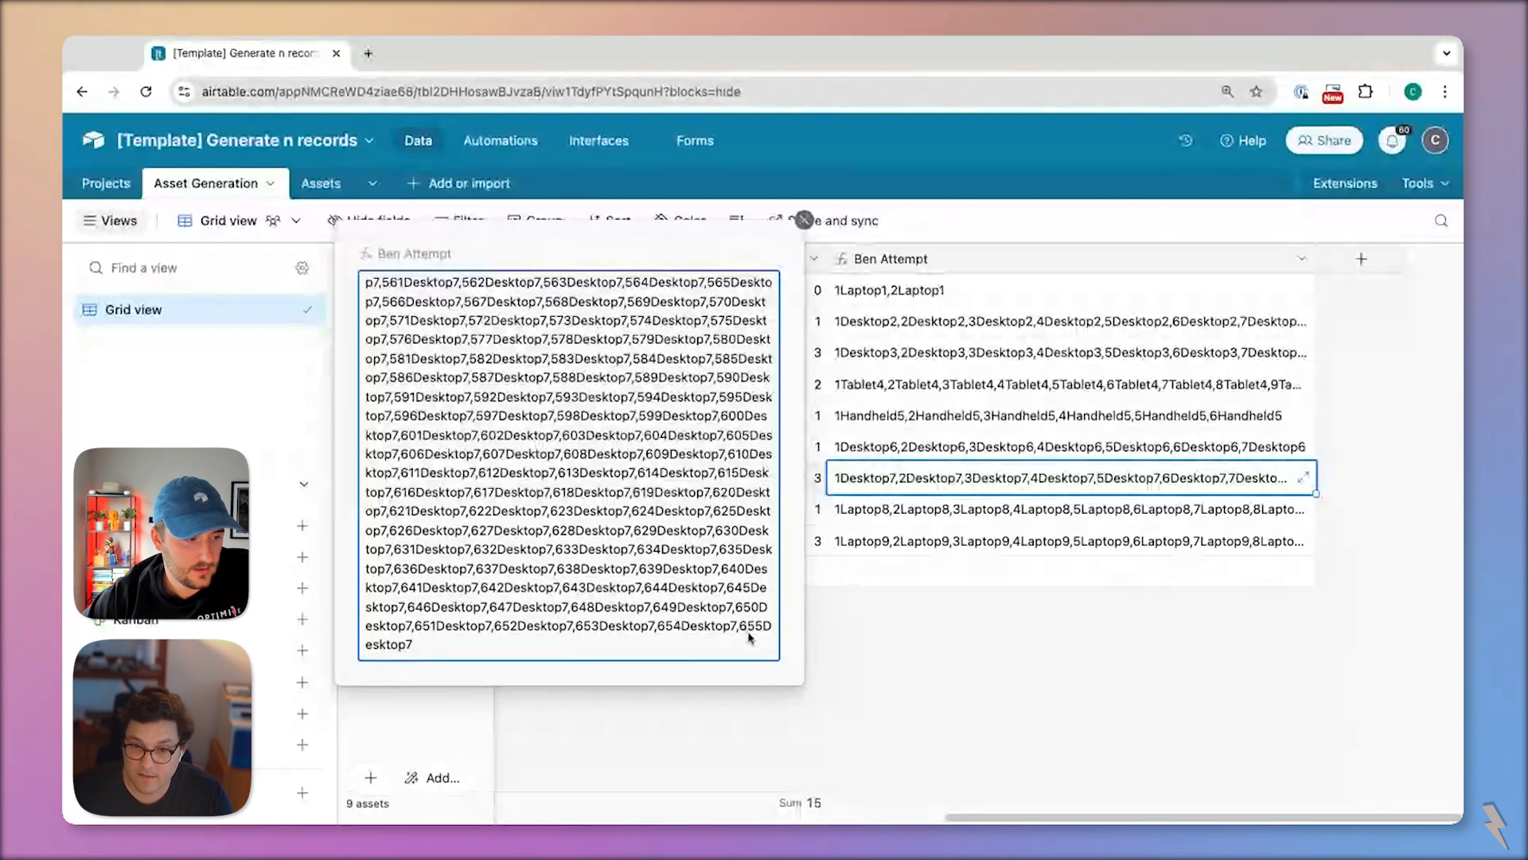
left_click(847, 638)
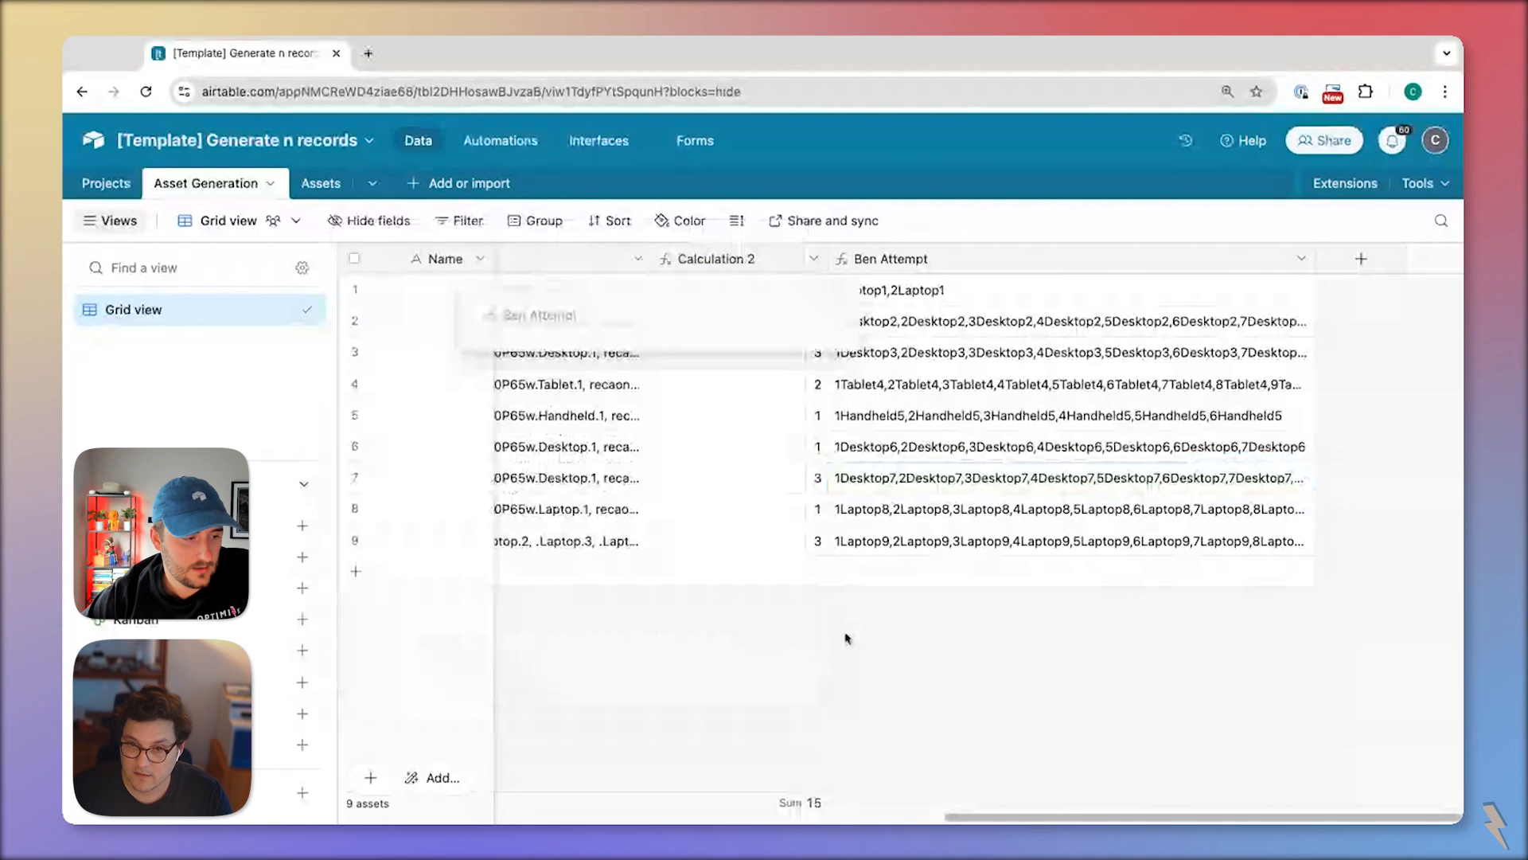
- Reopen row 7's full Ben Attempt value and highlight the final entry, 655Desktop7
scroll(718, 478, "left", 8)
scroll(719, 478, "right", 10)
left_click(1277, 484)
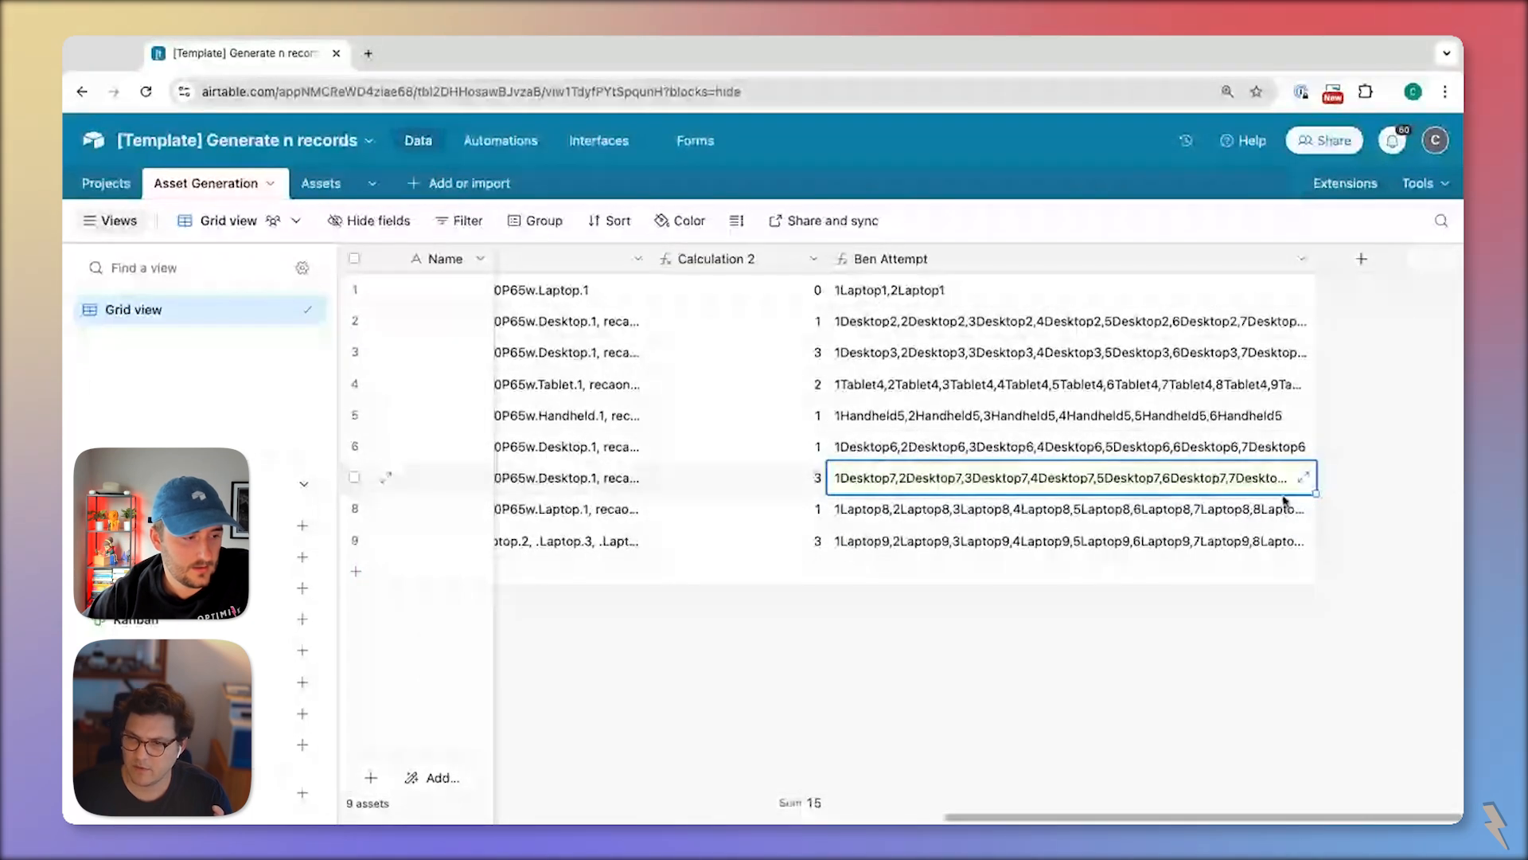
left_click(1303, 476)
scroll(576, 504, "down", 20)
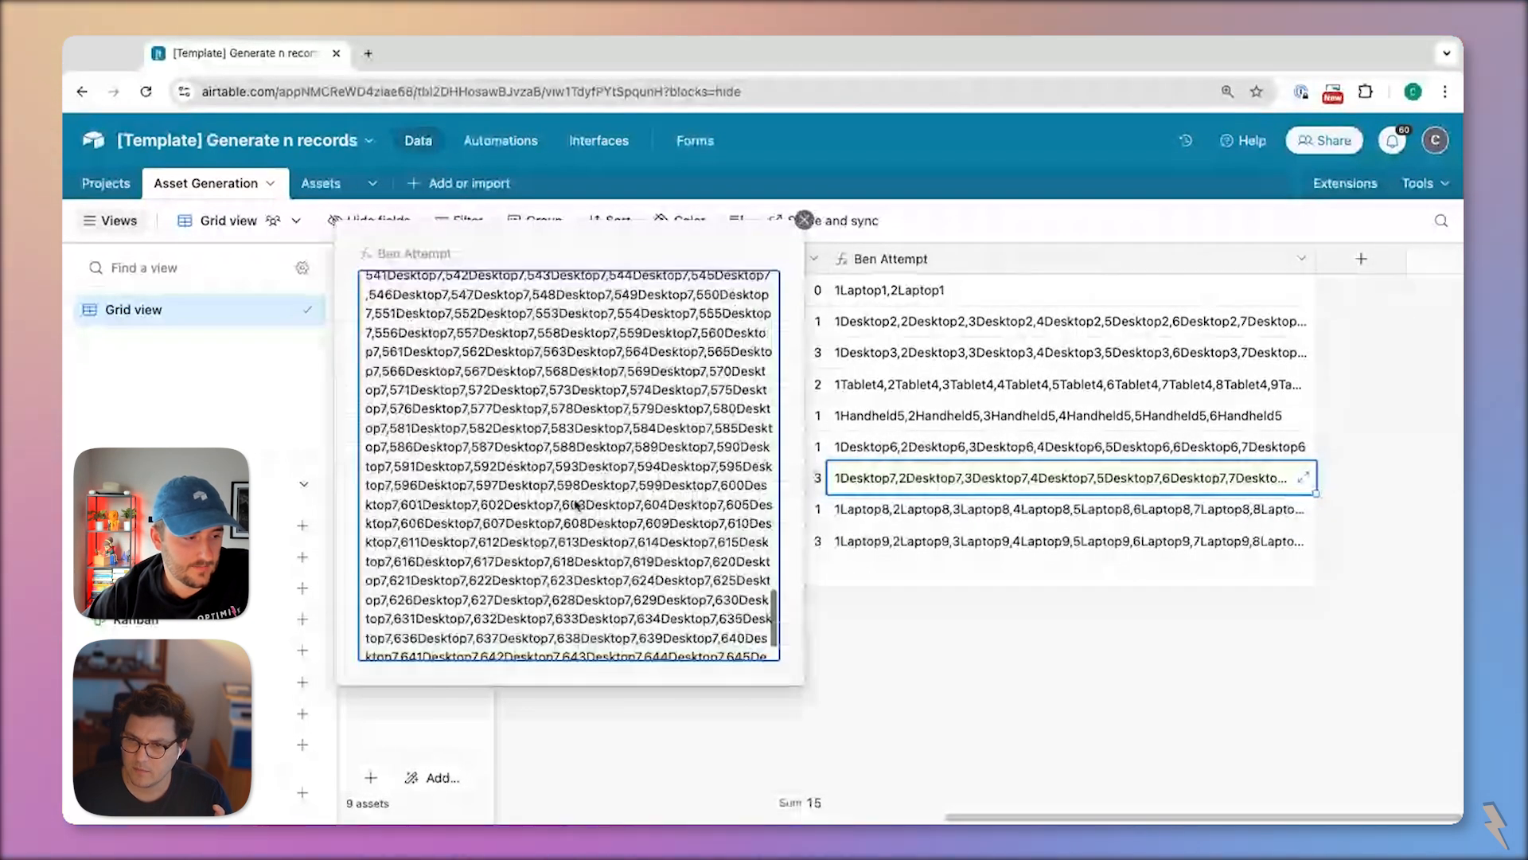
scroll(755, 637, "down", 5)
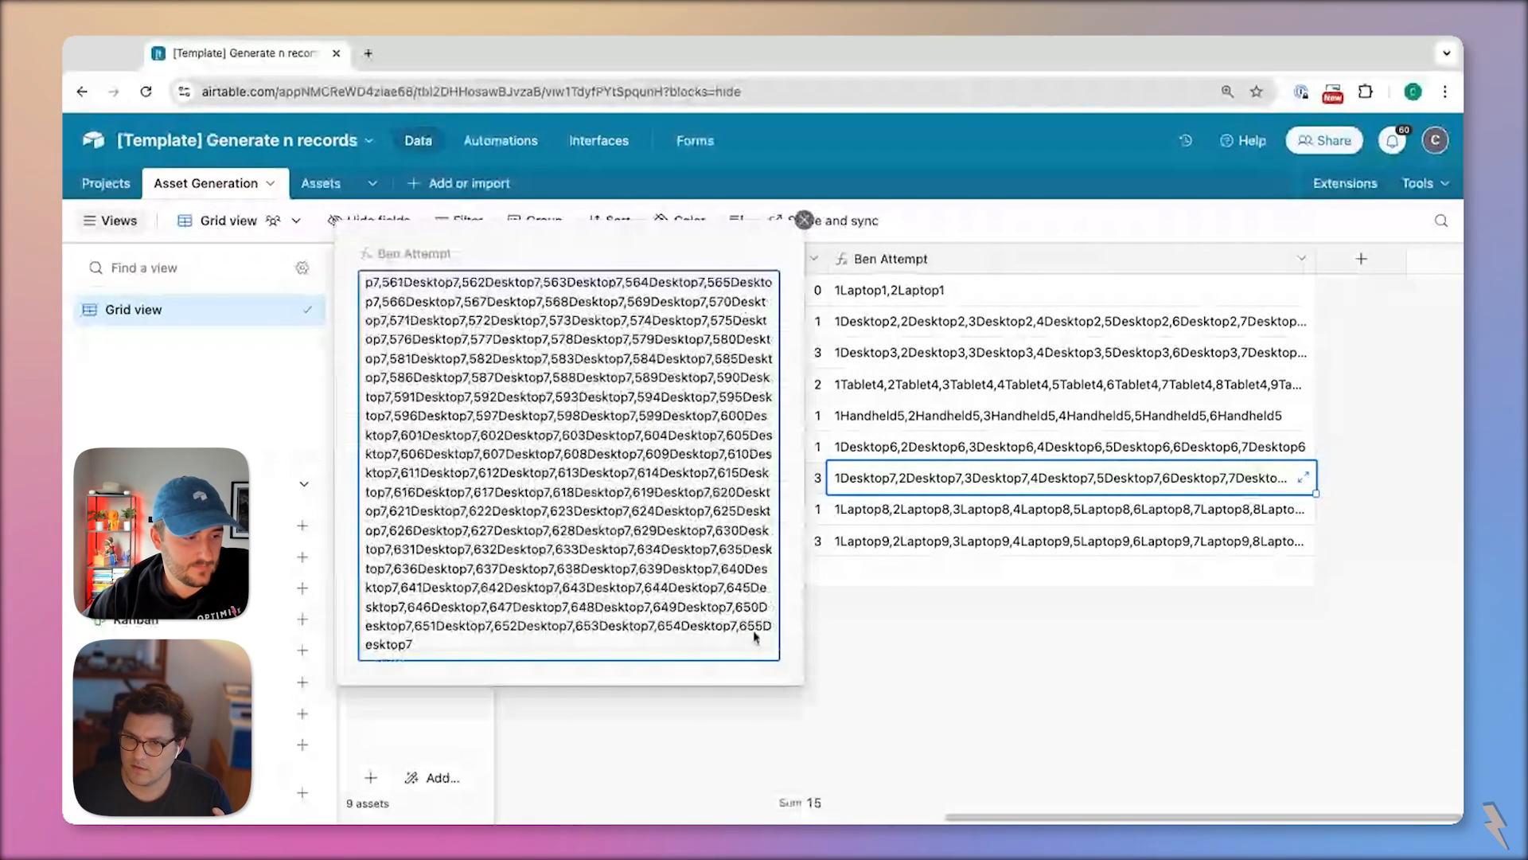
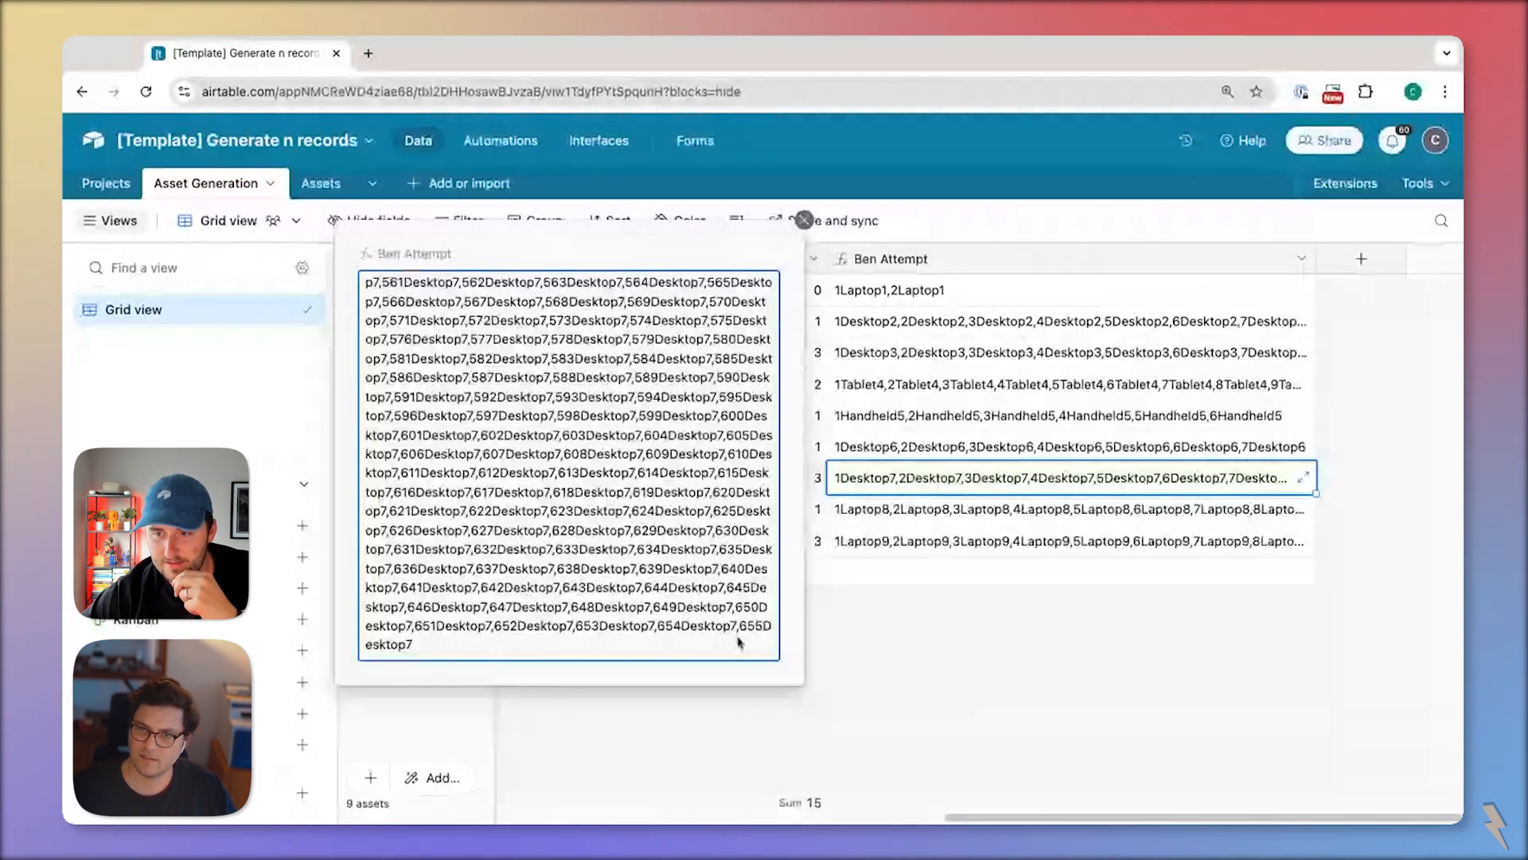
left_click_drag(739, 641, 749, 625)
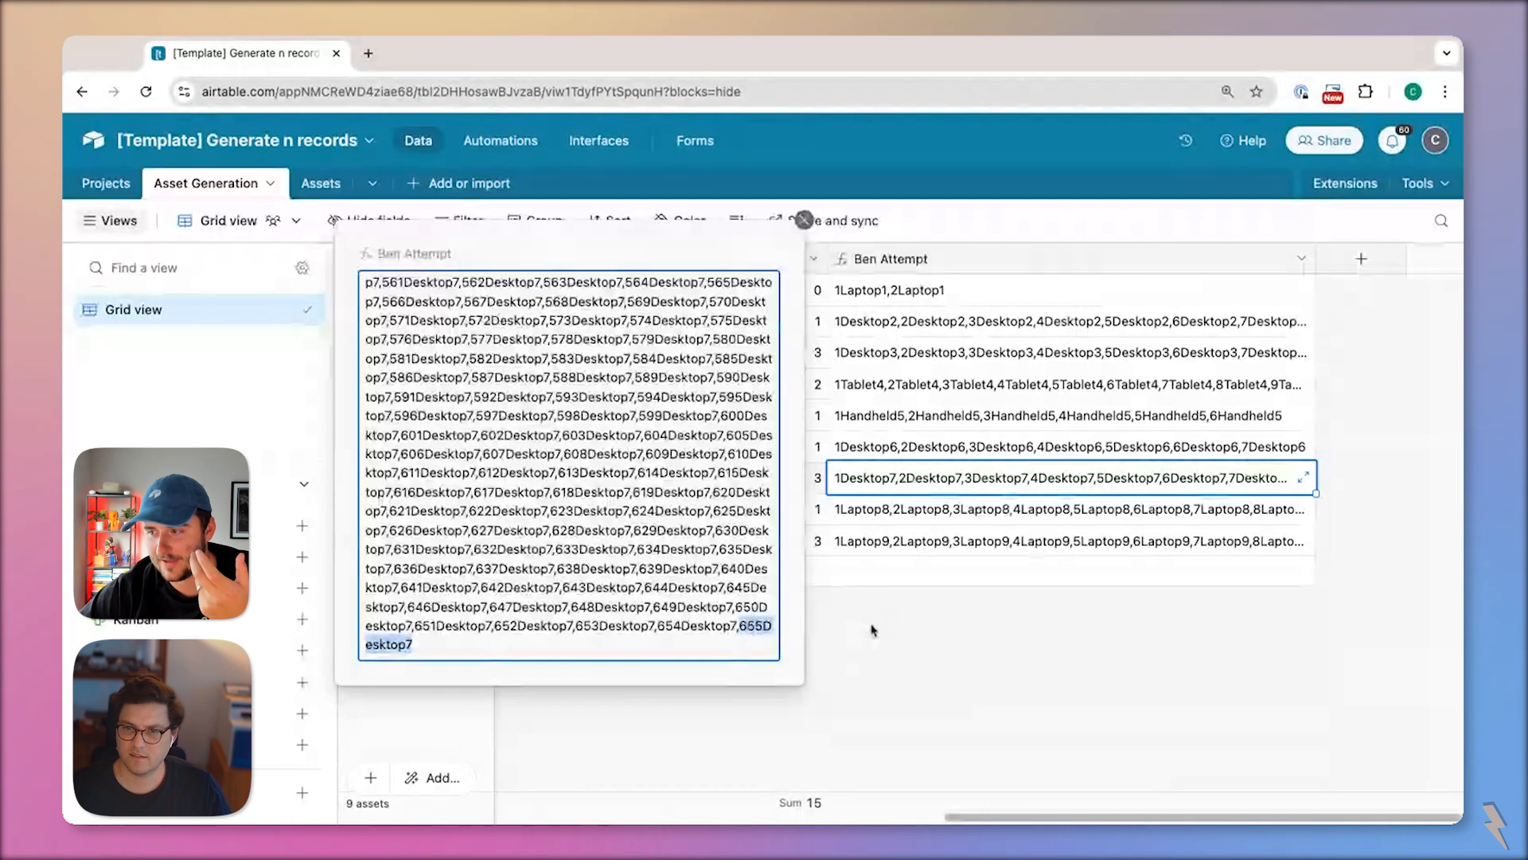
- Expand row 2's Ben Attempt value, read its asset list, and close it
left_click(921, 296)
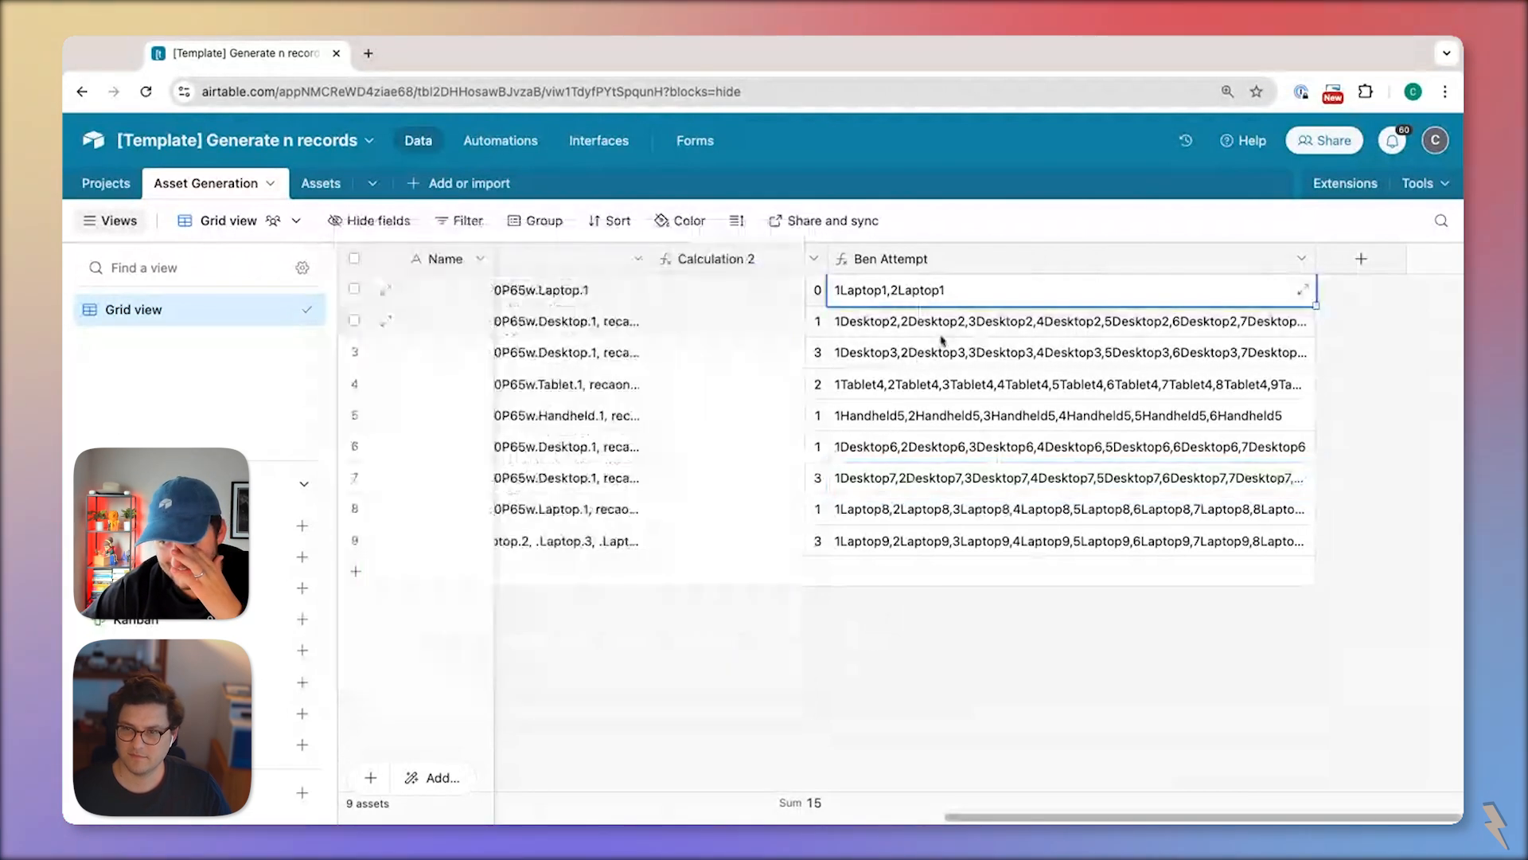
left_click(928, 324)
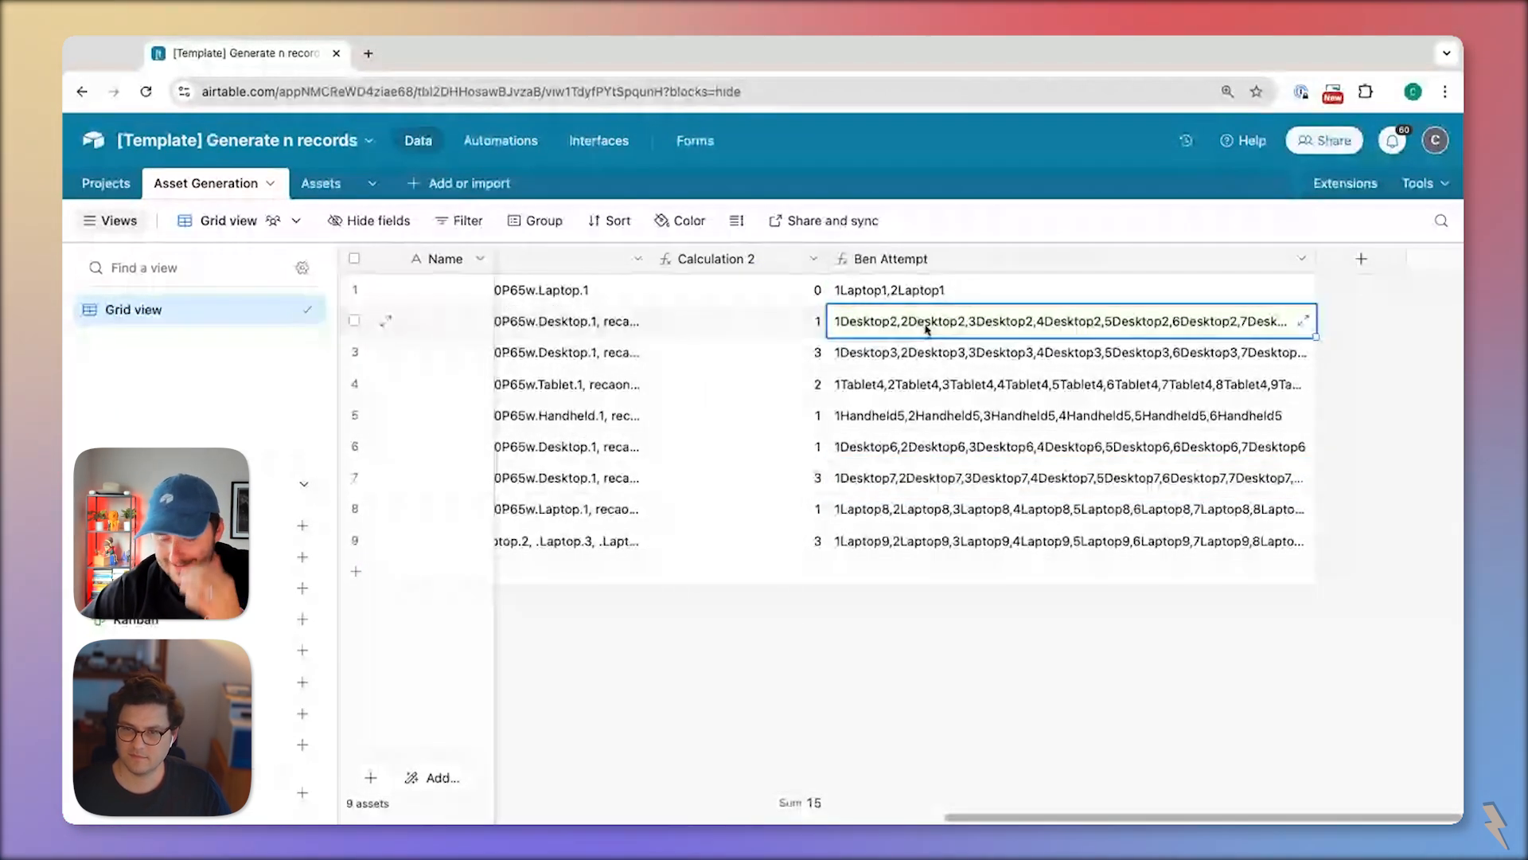
left_click(1277, 331)
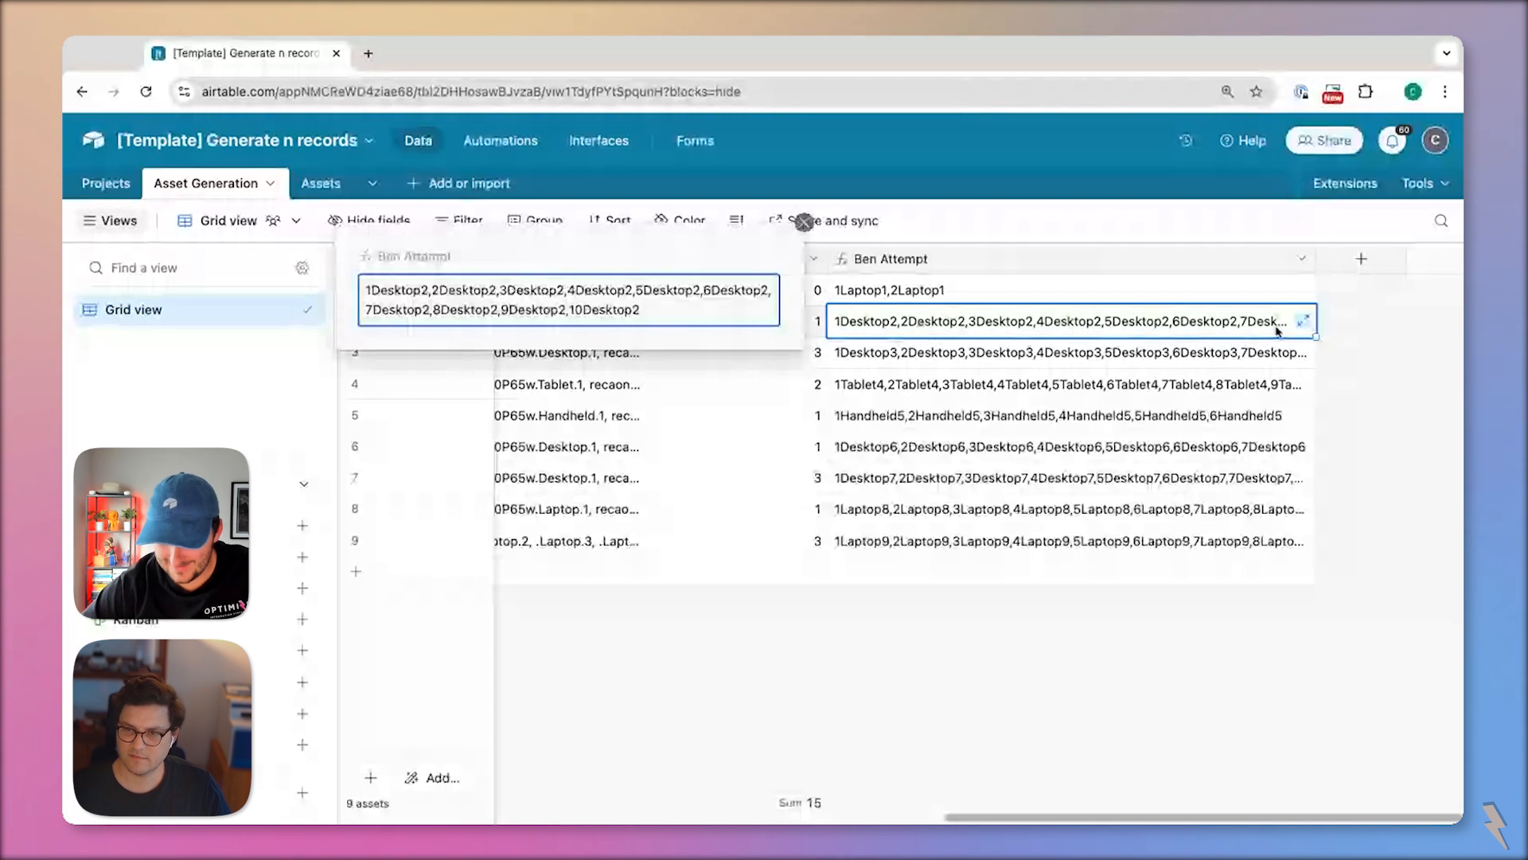
left_click(894, 357)
- Compare the Quantity, Calculation and Ben Attempt values across the existing records and the newly added rows from row 10 onward
scroll(898, 363, "left", 2)
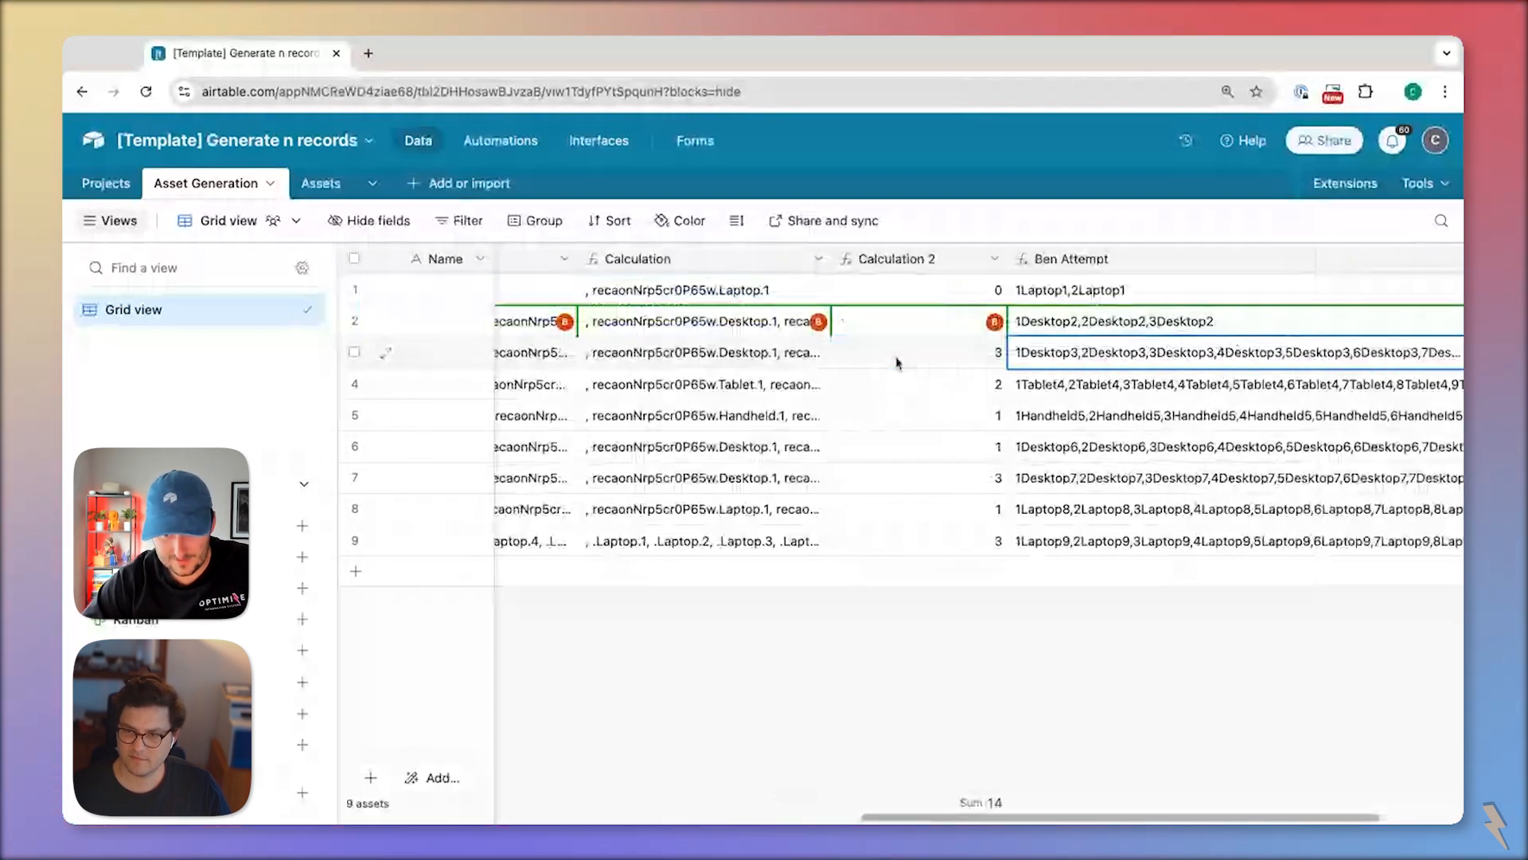
scroll(897, 363, "right", 1)
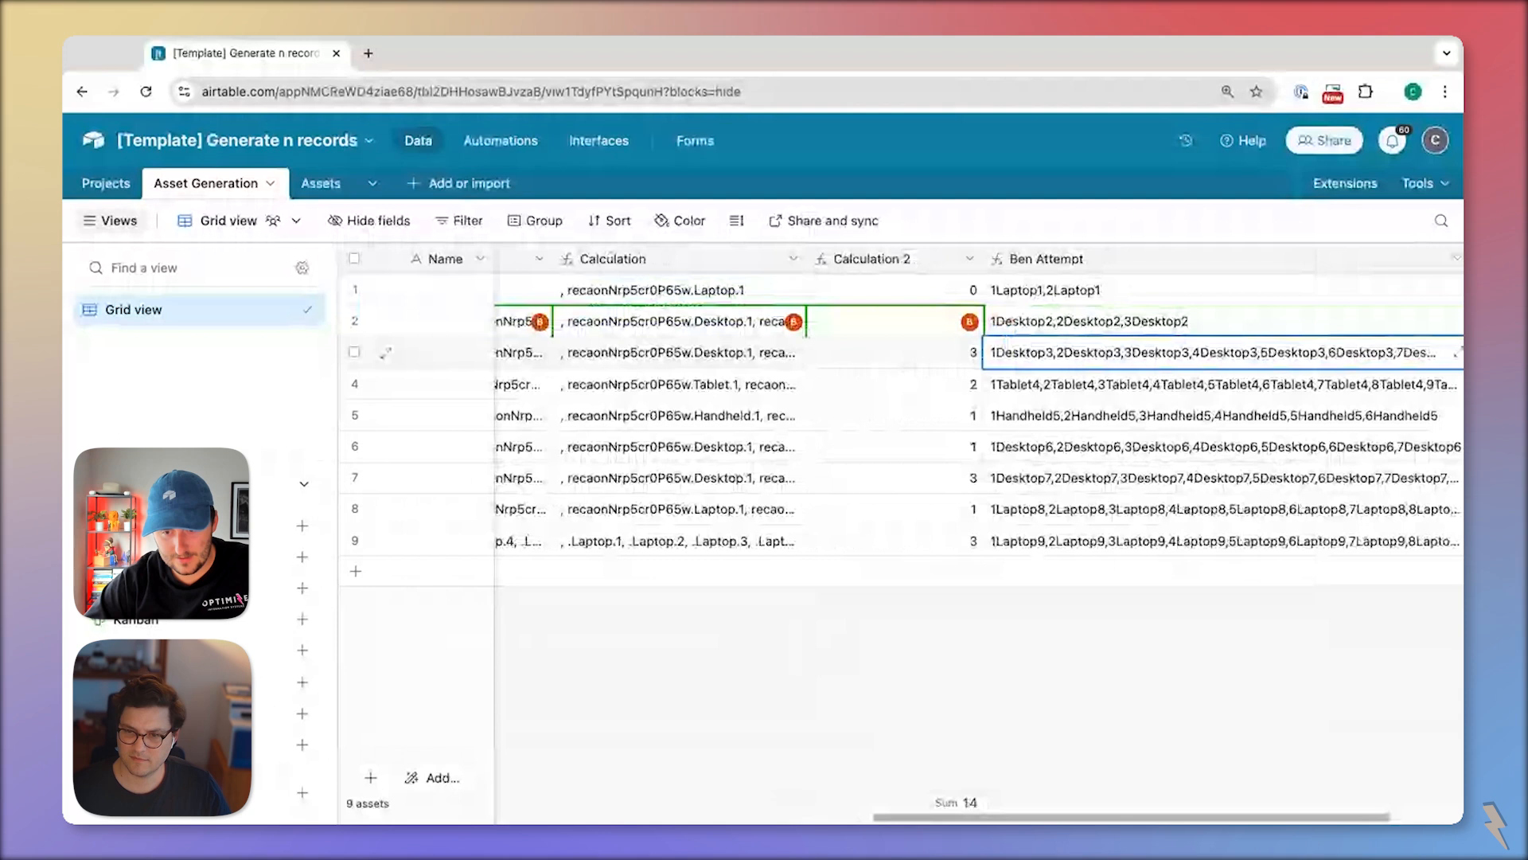
scroll(898, 363, "left", 5)
scroll(854, 333, "left", 3)
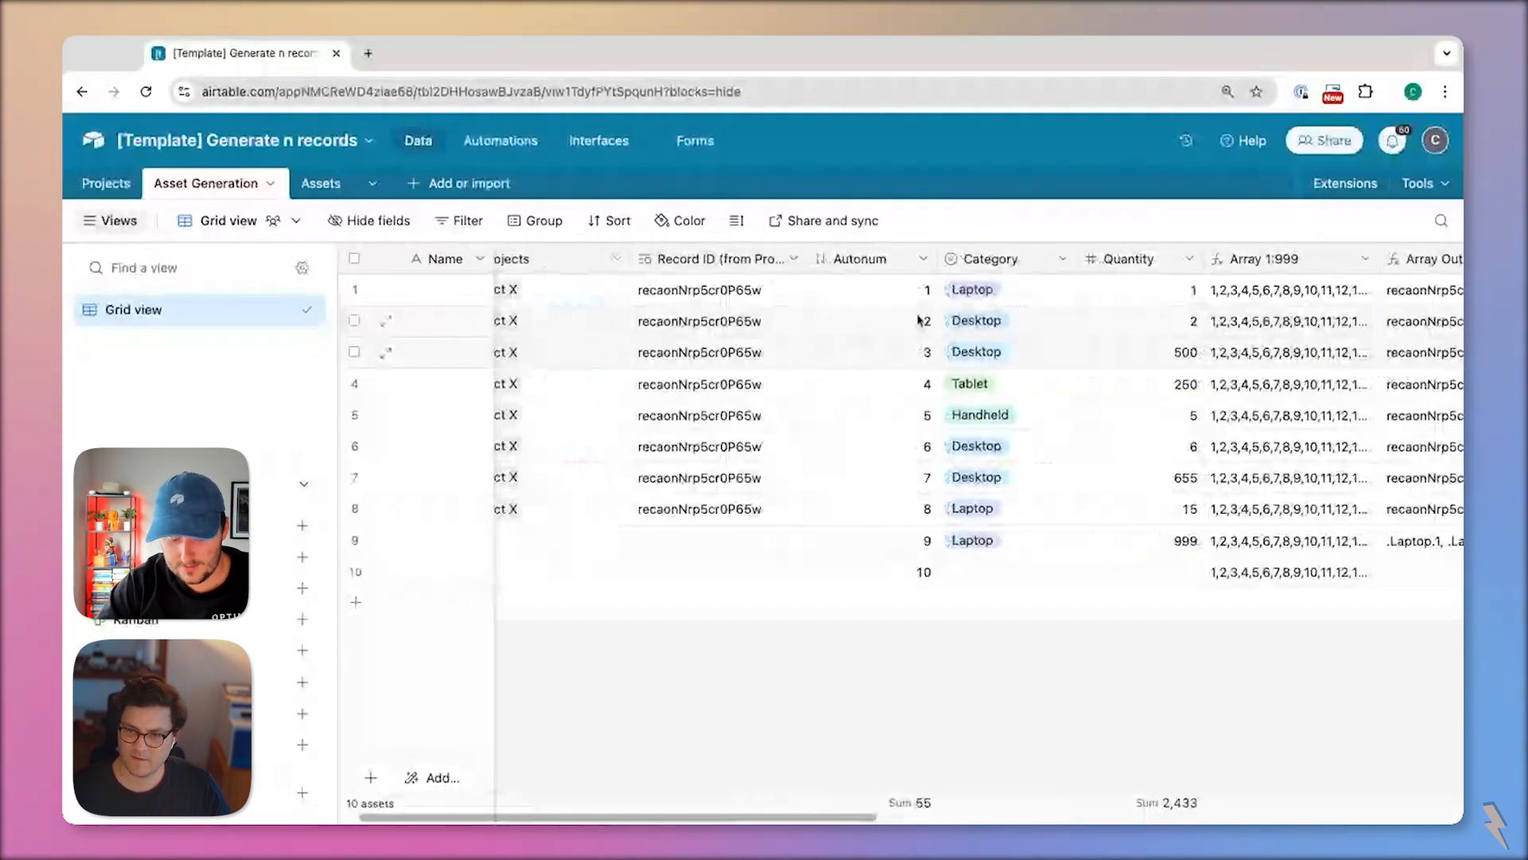
scroll(920, 320, "right", 8)
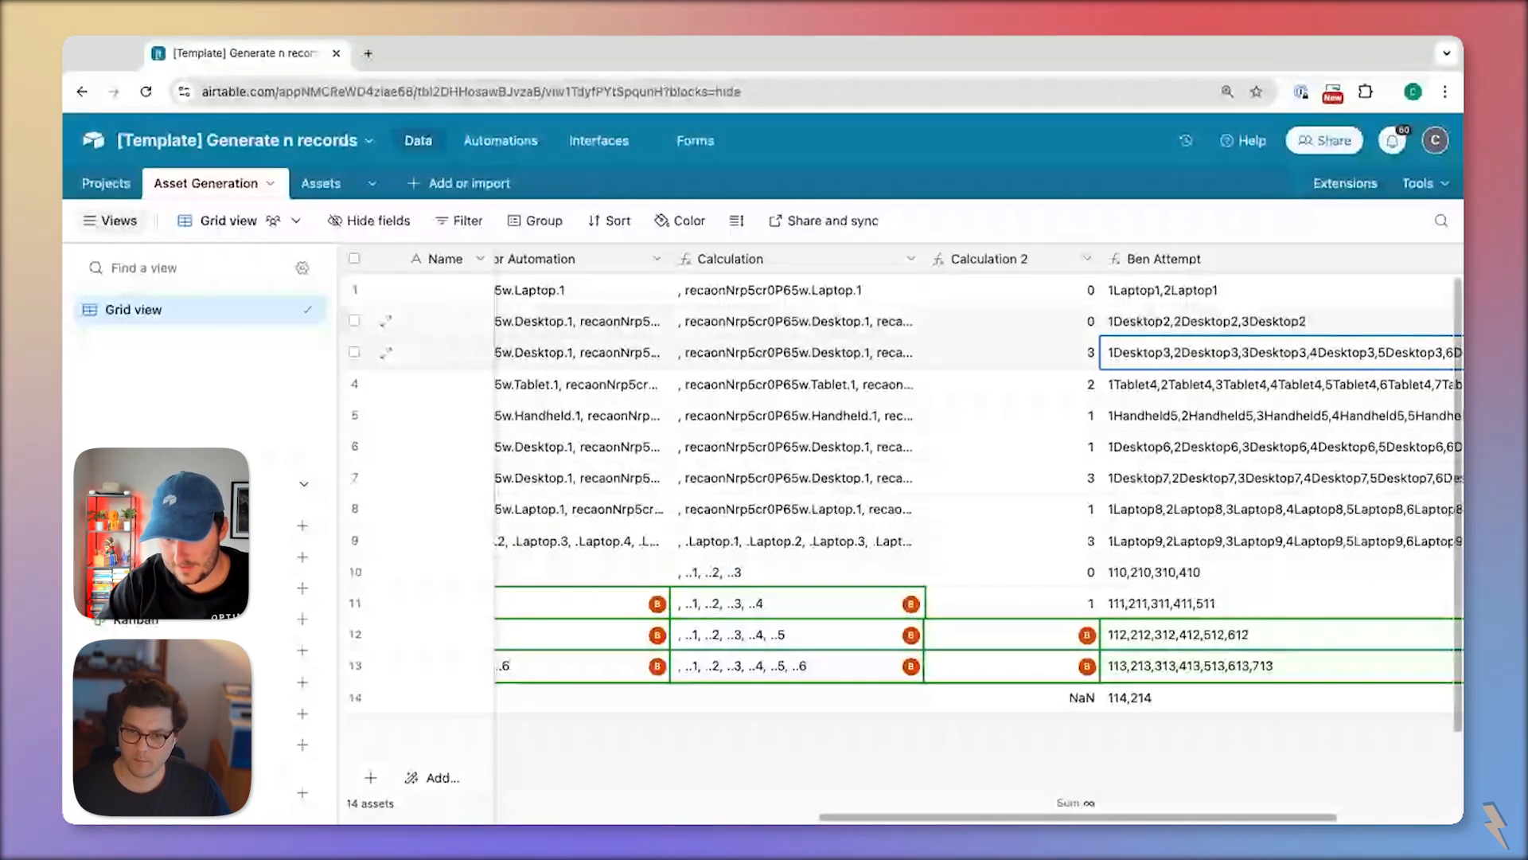
scroll(899, 509, "right", 4)
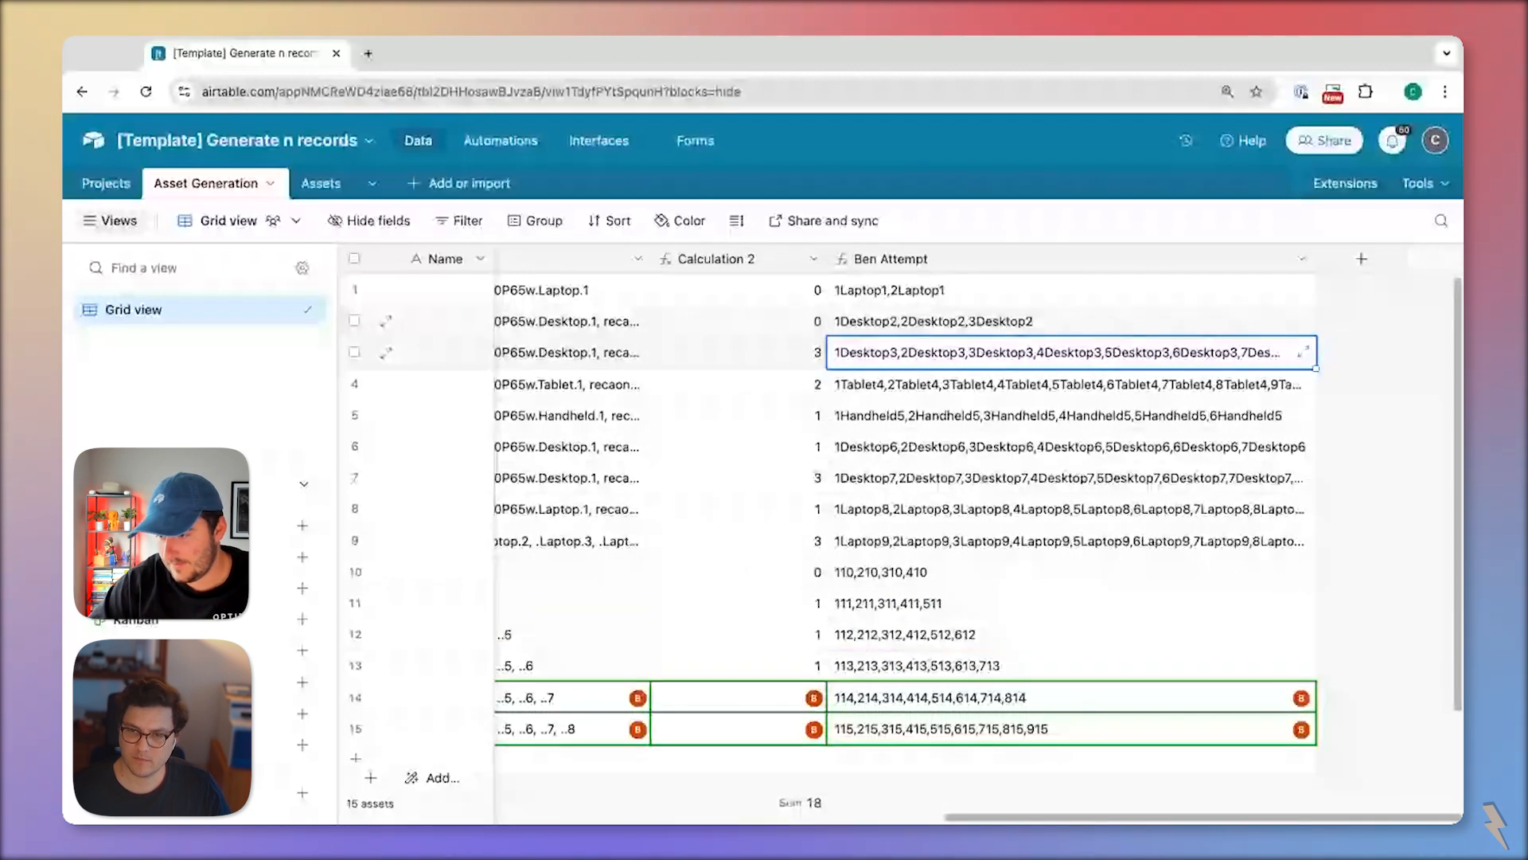
scroll(905, 451, "down", 2)
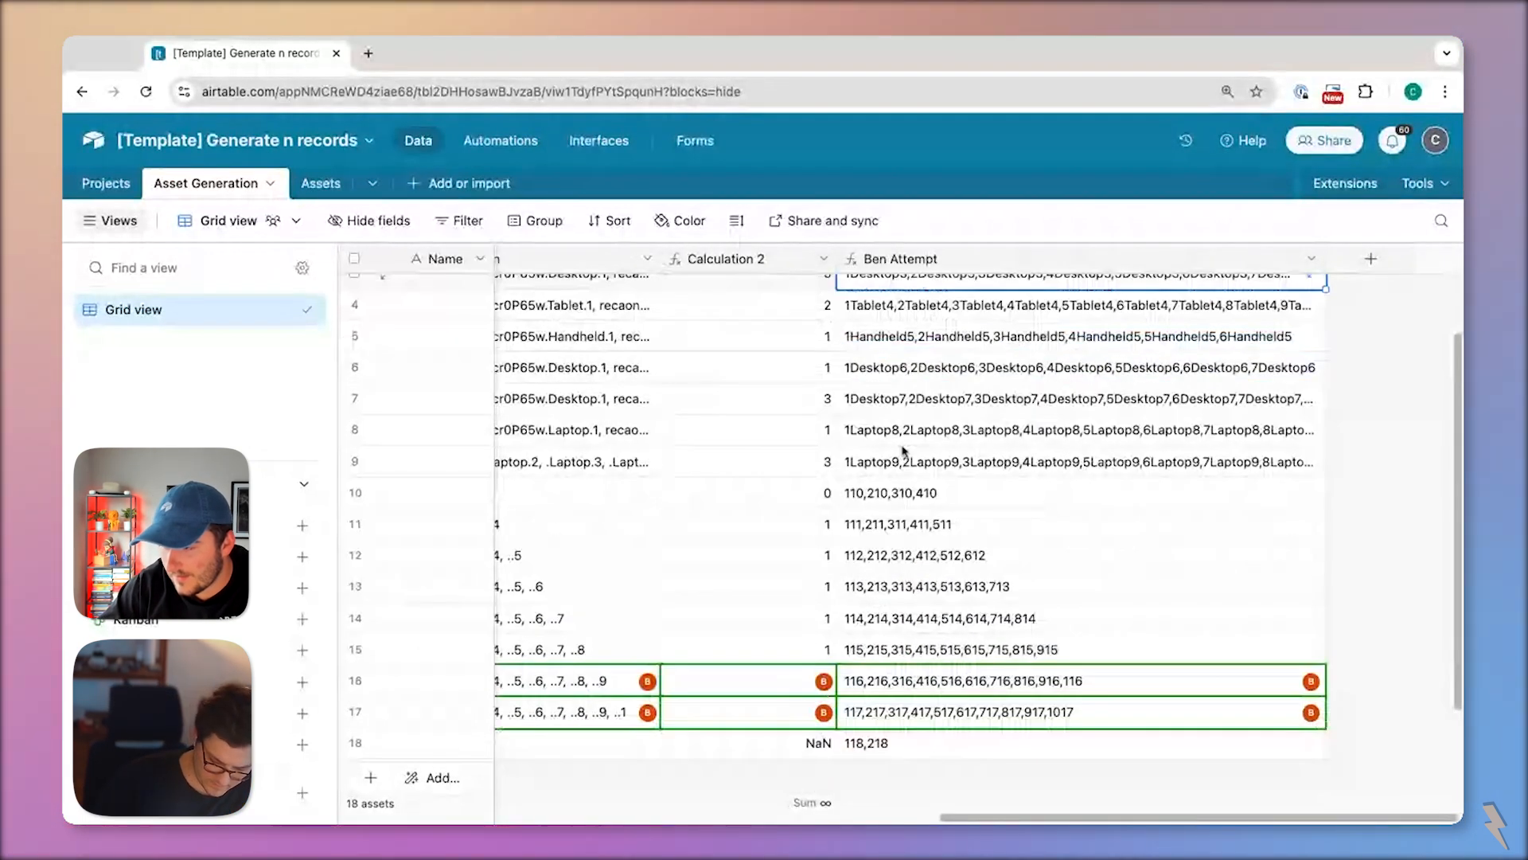
scroll(905, 451, "down", 2)
scroll(904, 429, "left", 5)
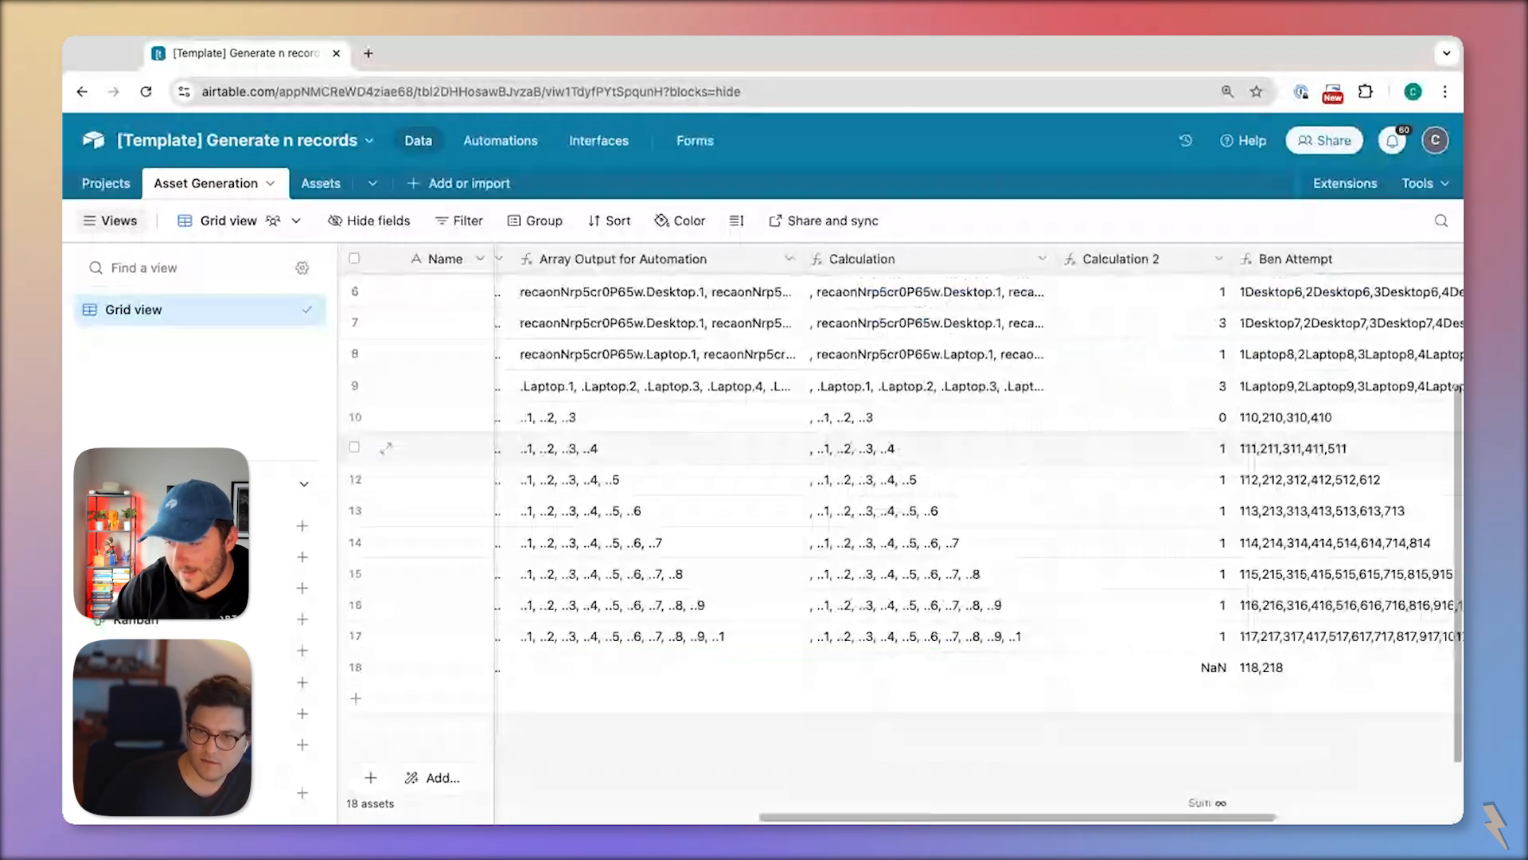
- Add +log(quantity) after {Array 1:999} inside the FIND function of the Calculation formula, and save the field change
double_click(918, 259)
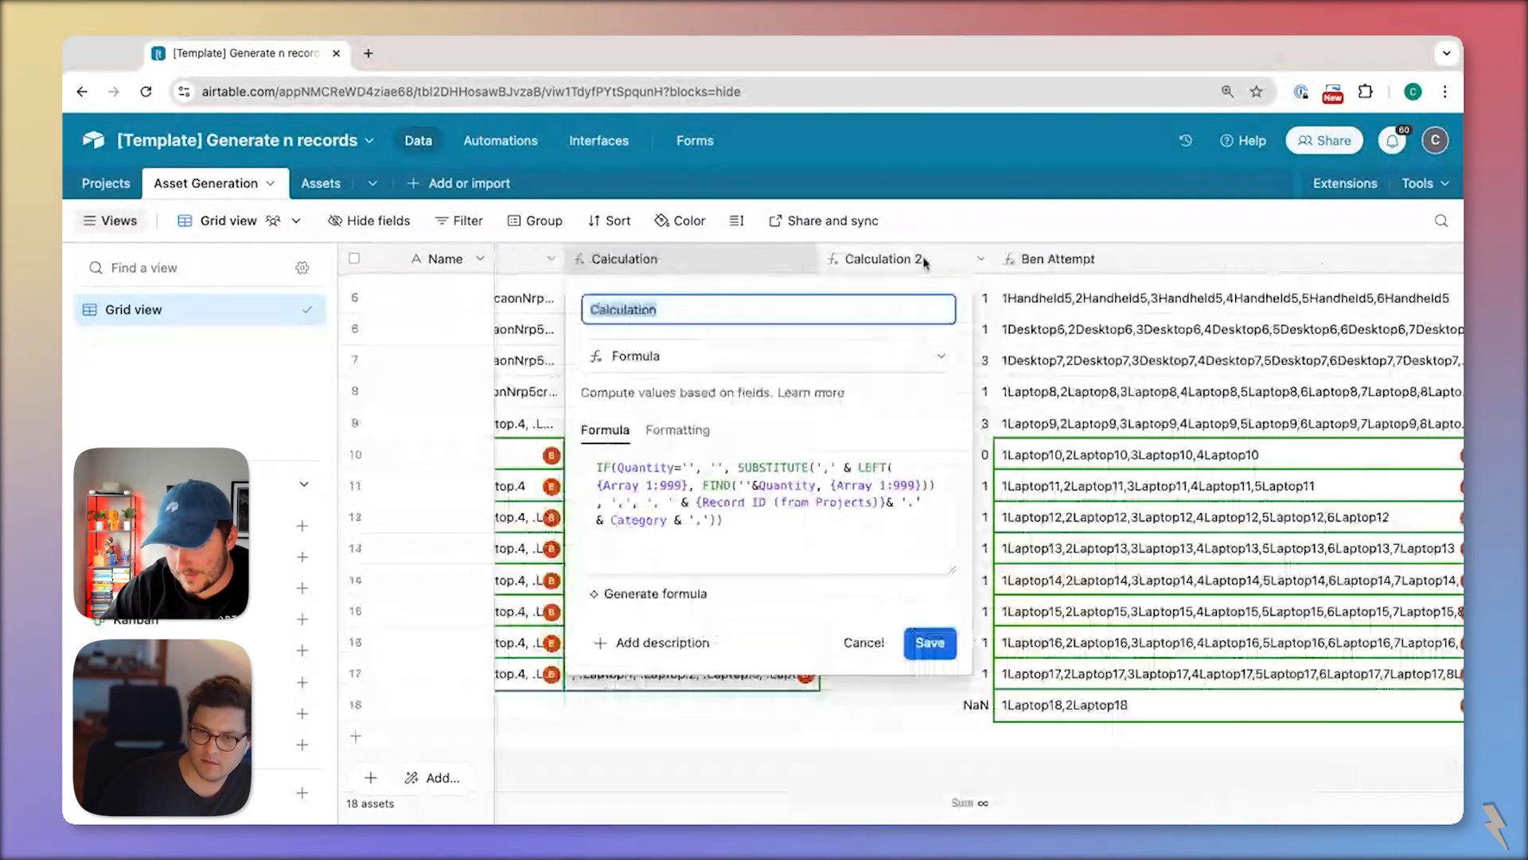
left_click(921, 485)
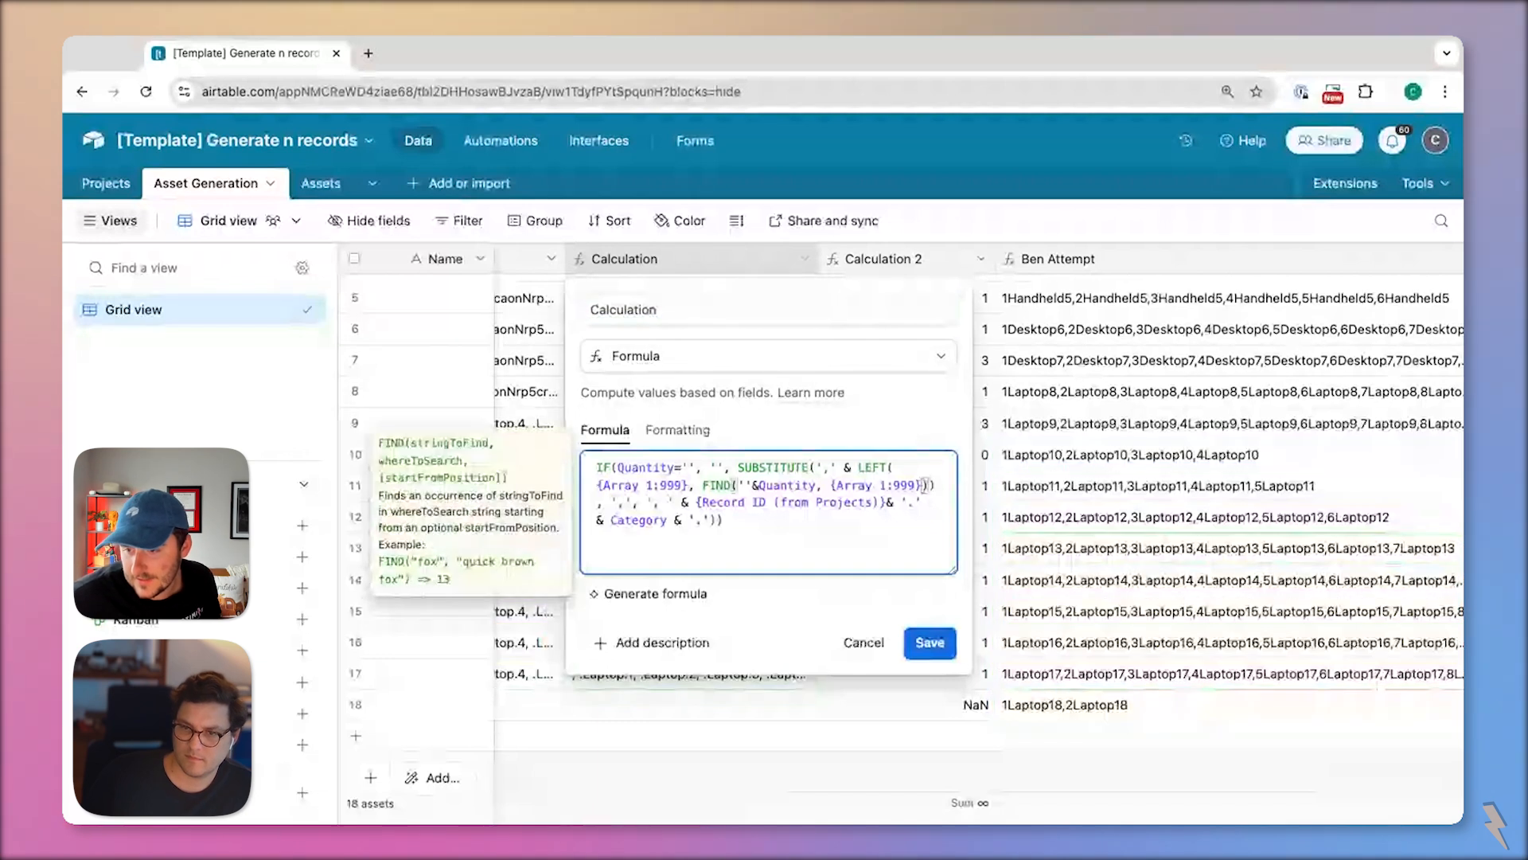
type("+")
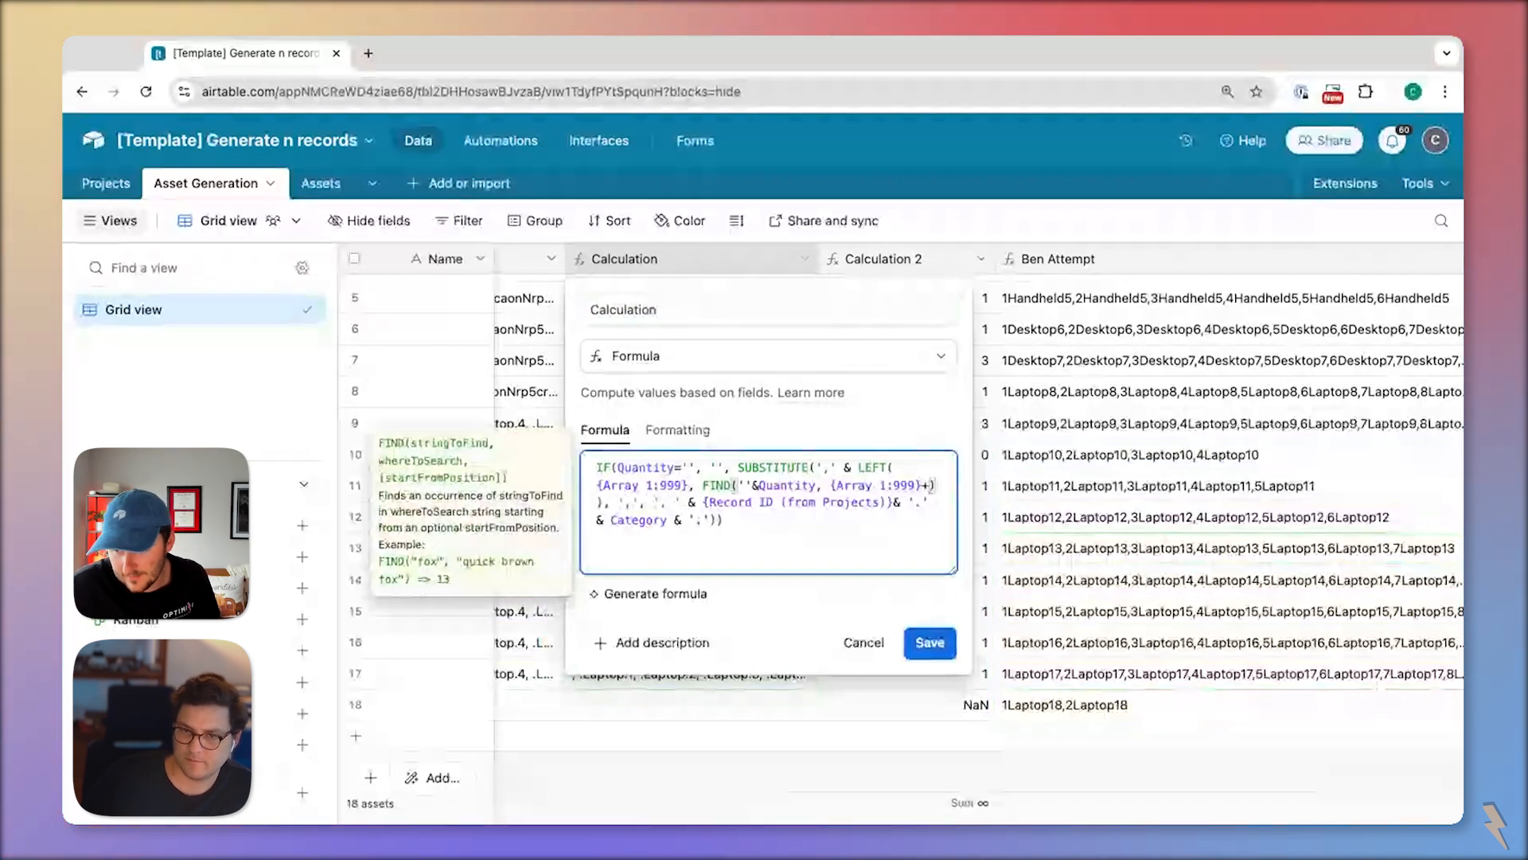
type("log")
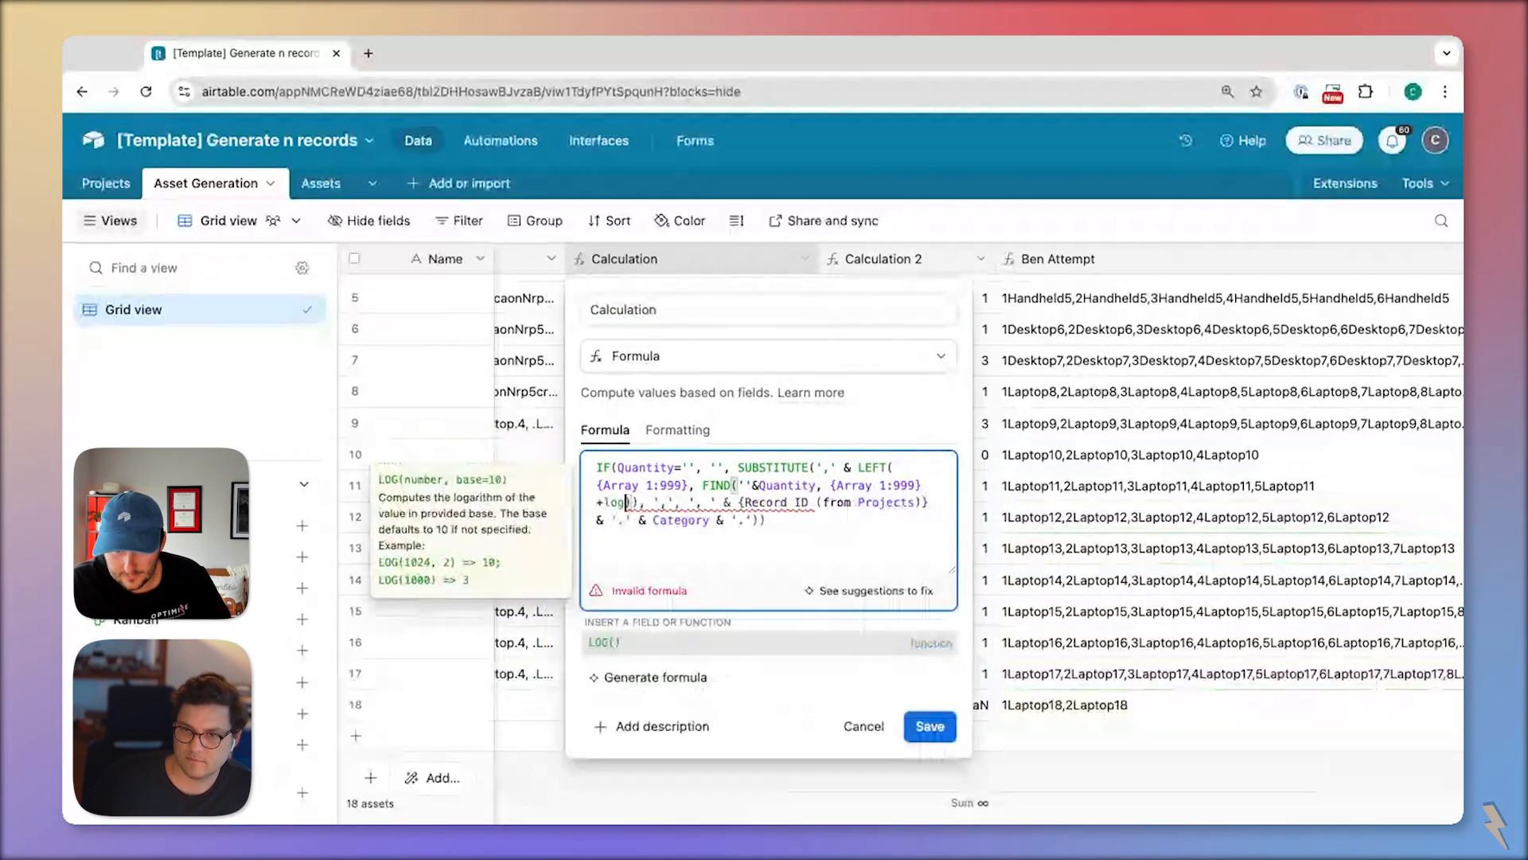
type("(quantity")
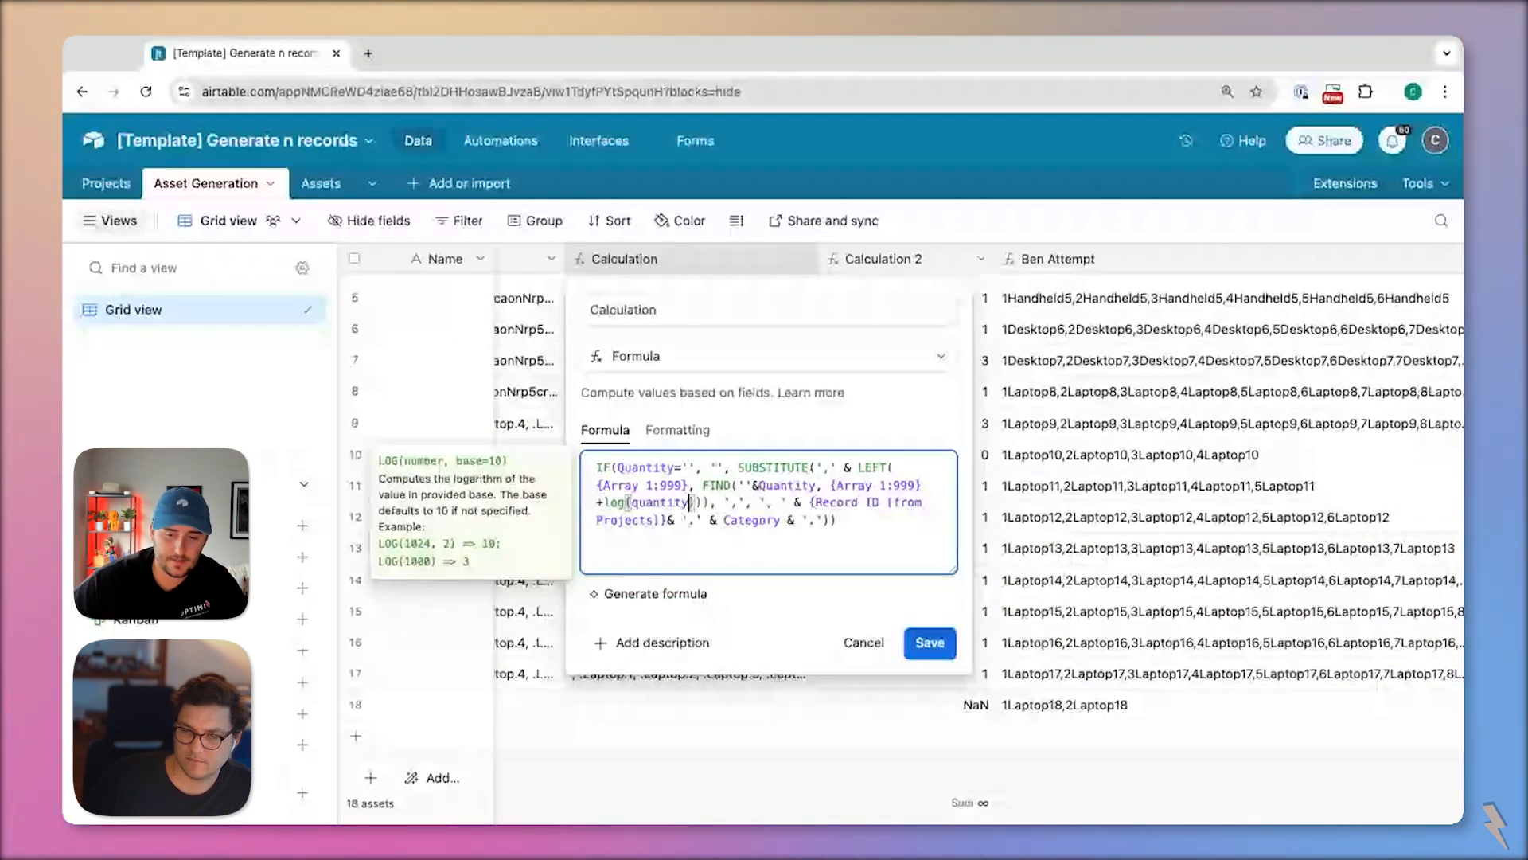
type(")")
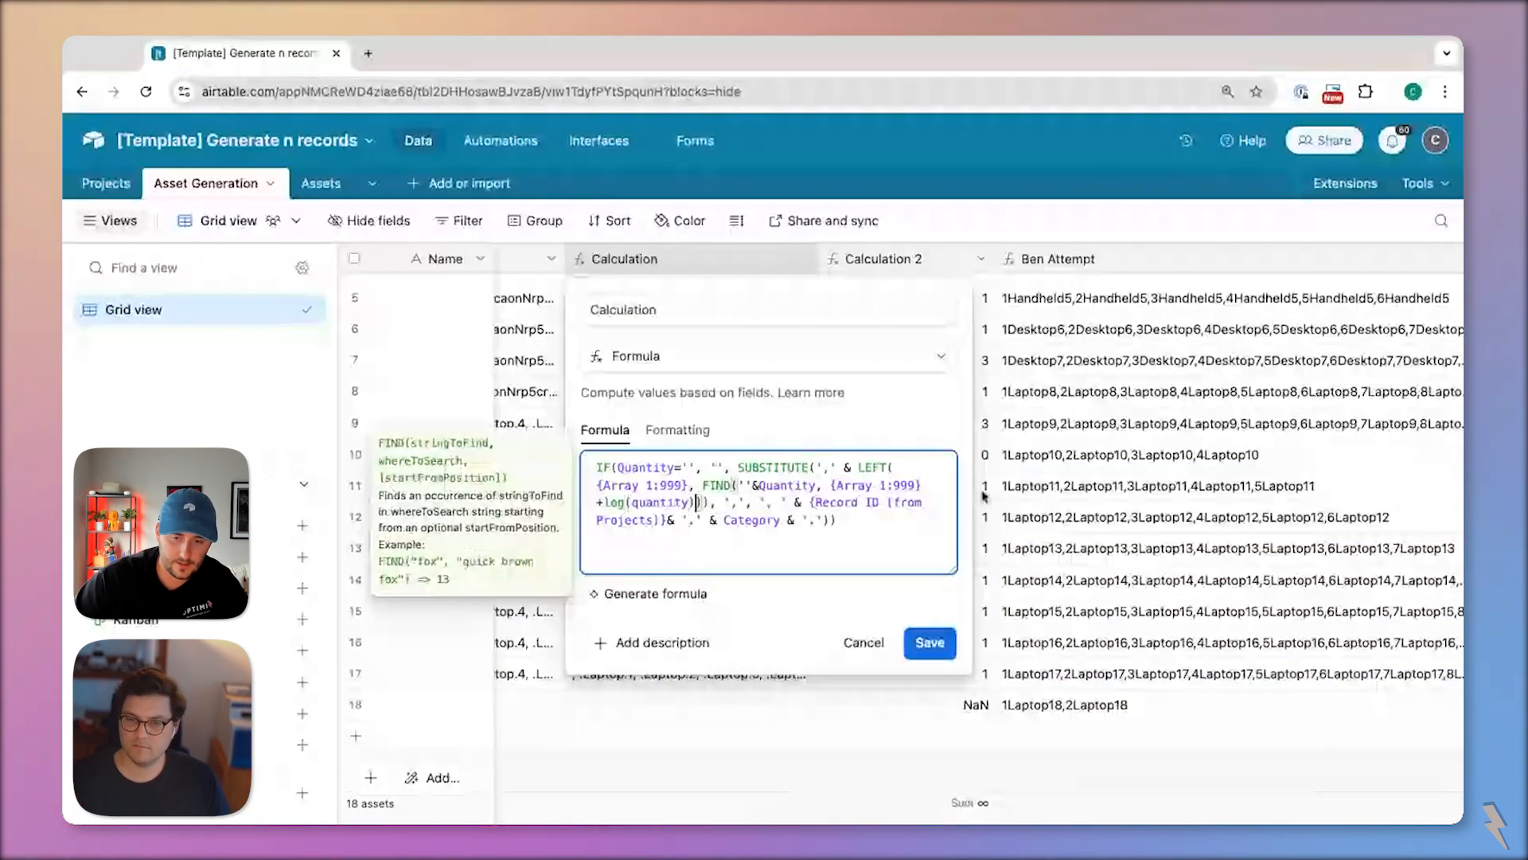
left_click(930, 643)
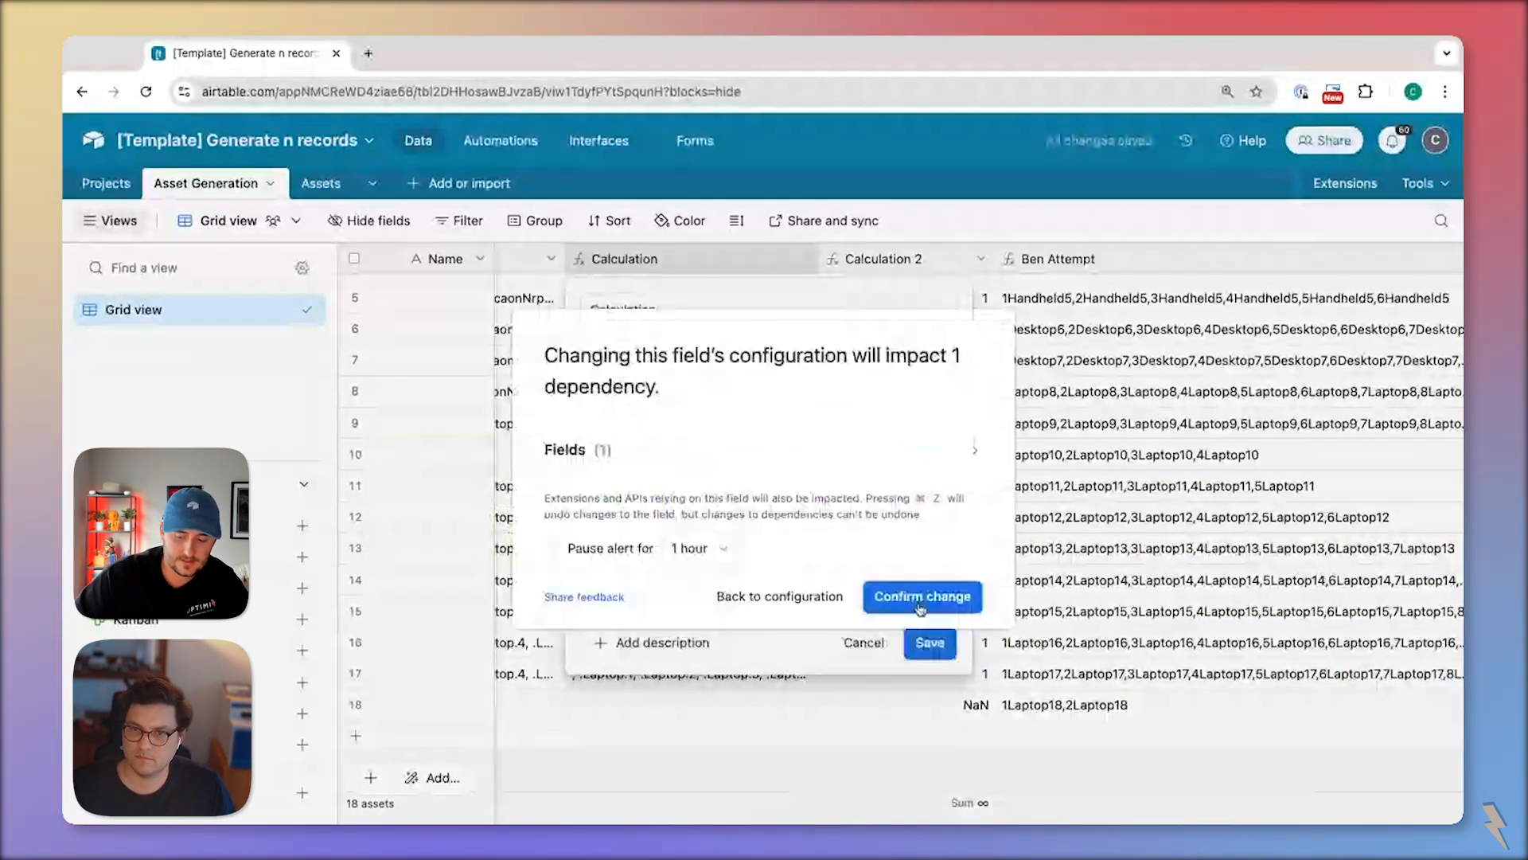
left_click(921, 598)
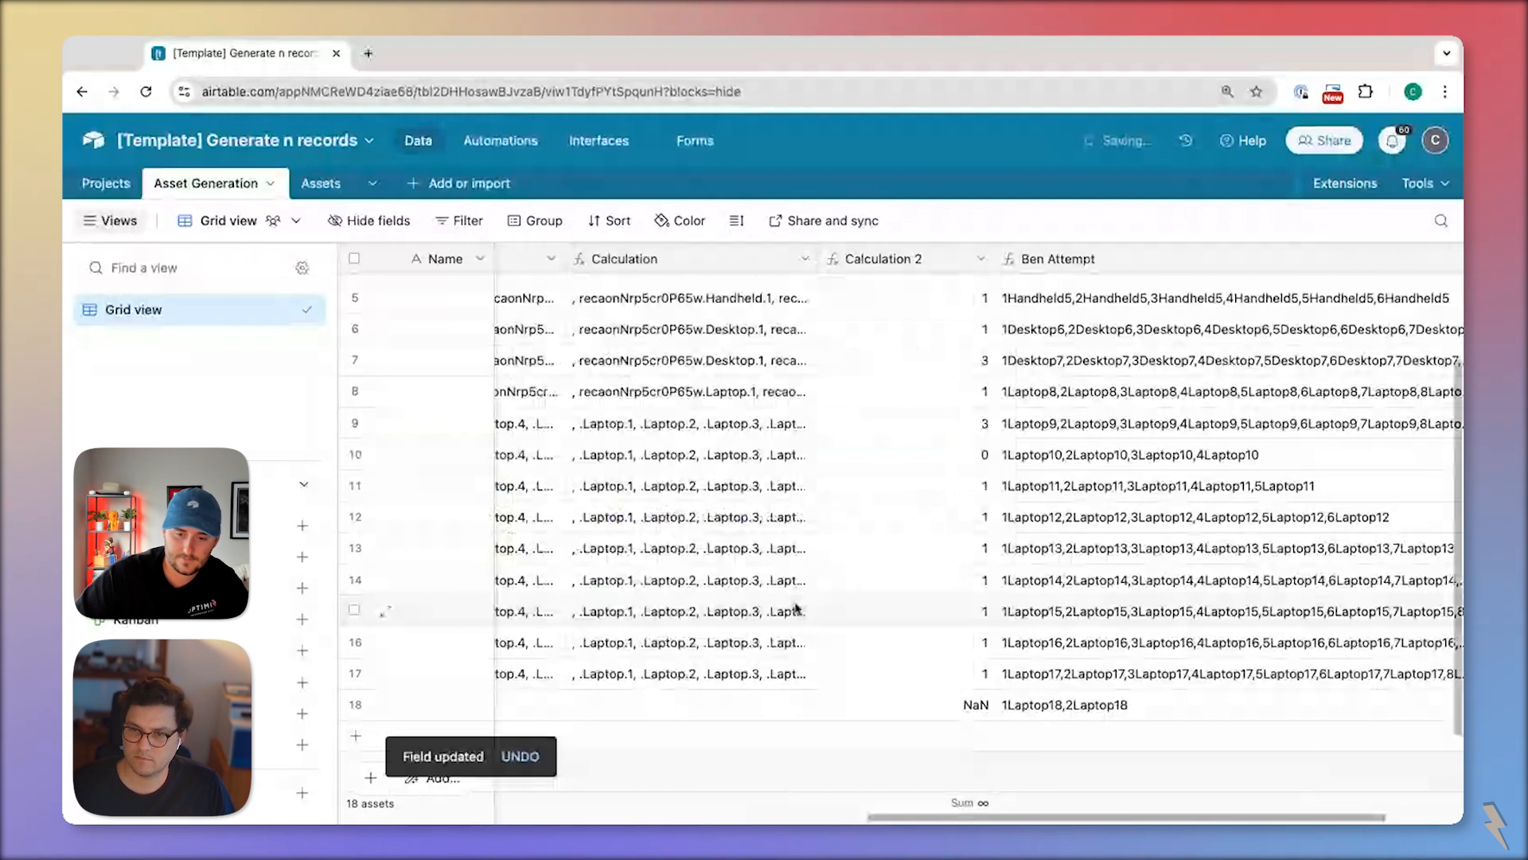
- Look over the recalculated Calculation and Array Output for Automation values against each record's Quantity
scroll(796, 612, "left", 3)
scroll(947, 565, "up", 3)
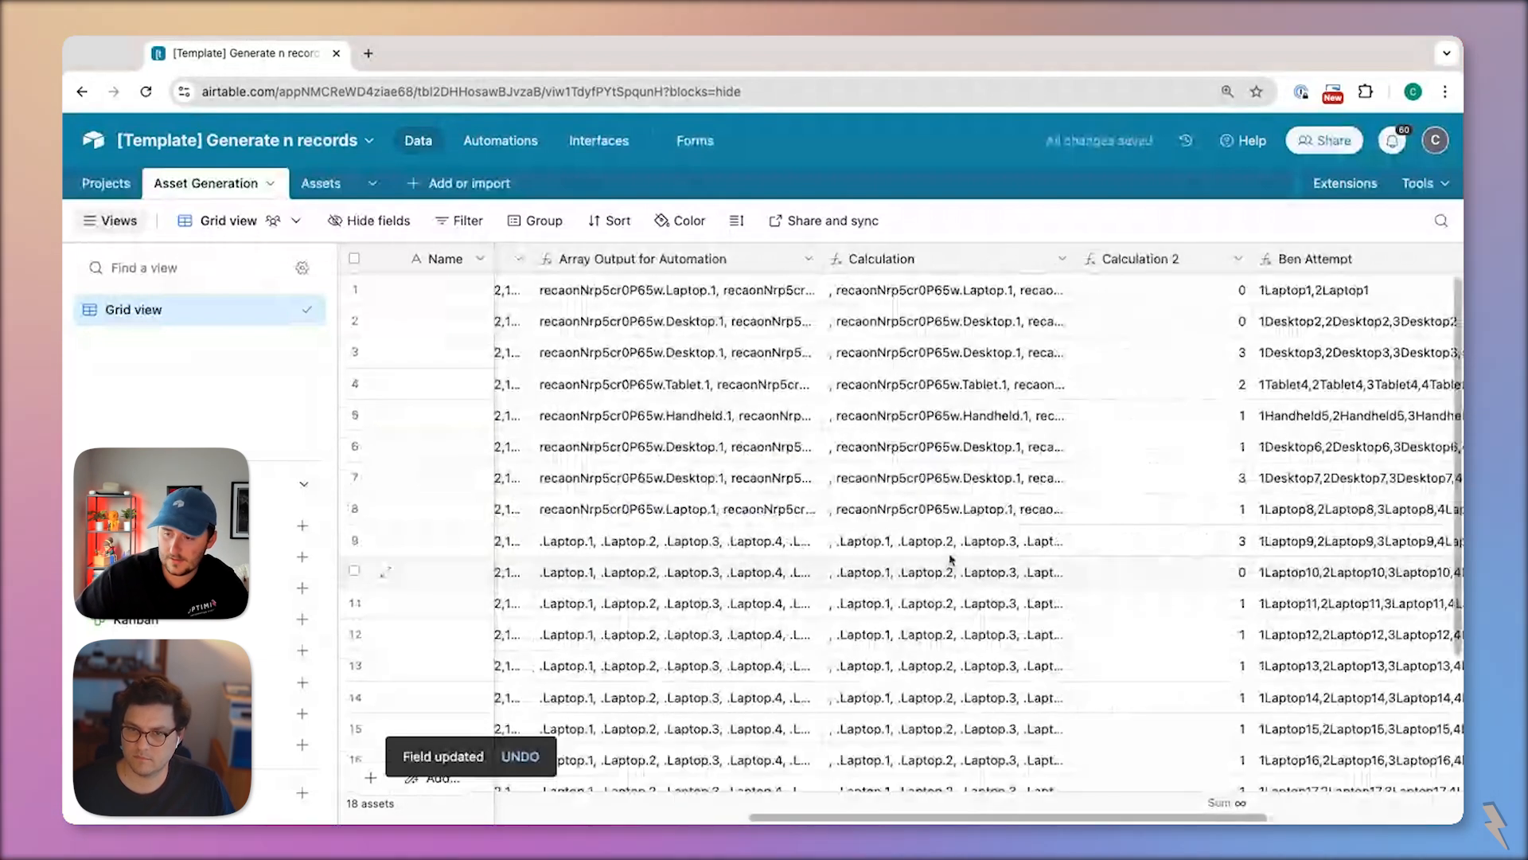
left_click(994, 383)
scroll(796, 398, "right", 3)
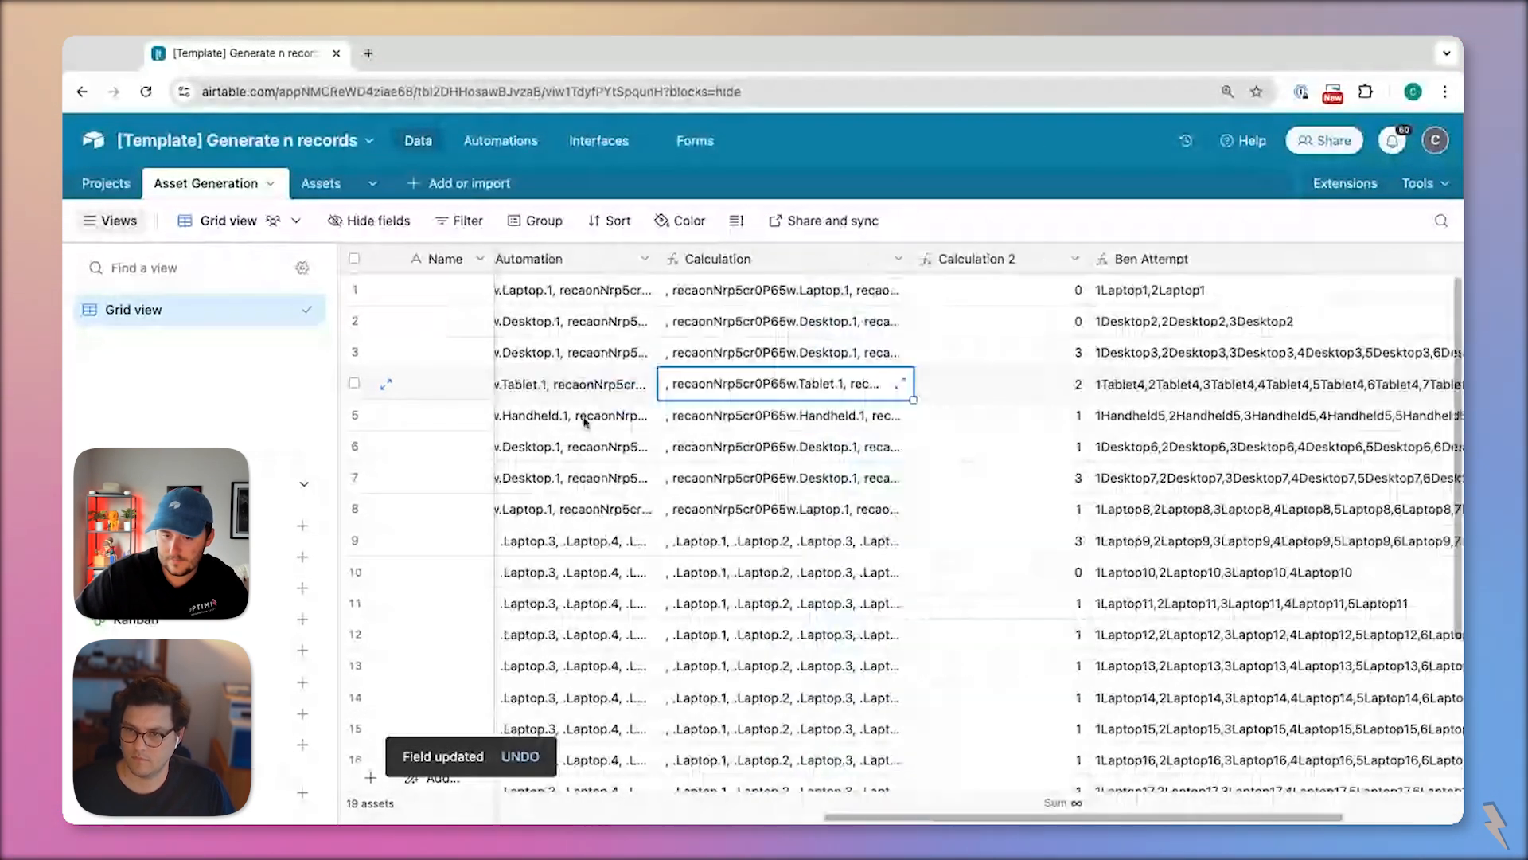
key("Left")
left_click(613, 521)
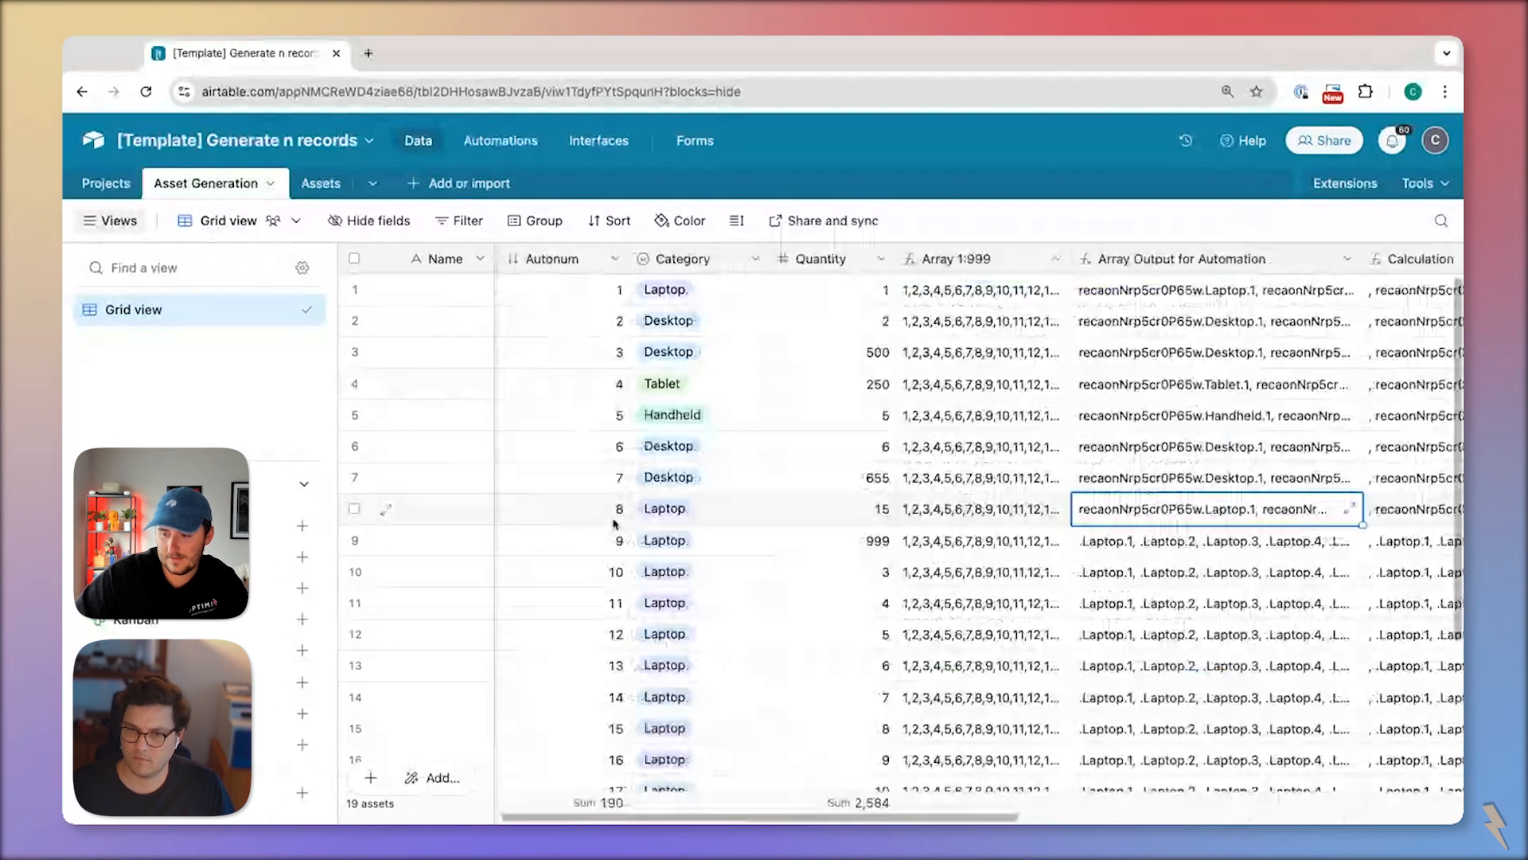
- Expand the Handheld record's Array Output for Automation value in row 5, read it, and select its Calculation cell
scroll(1107, 344, "right", 2)
left_click(1226, 415)
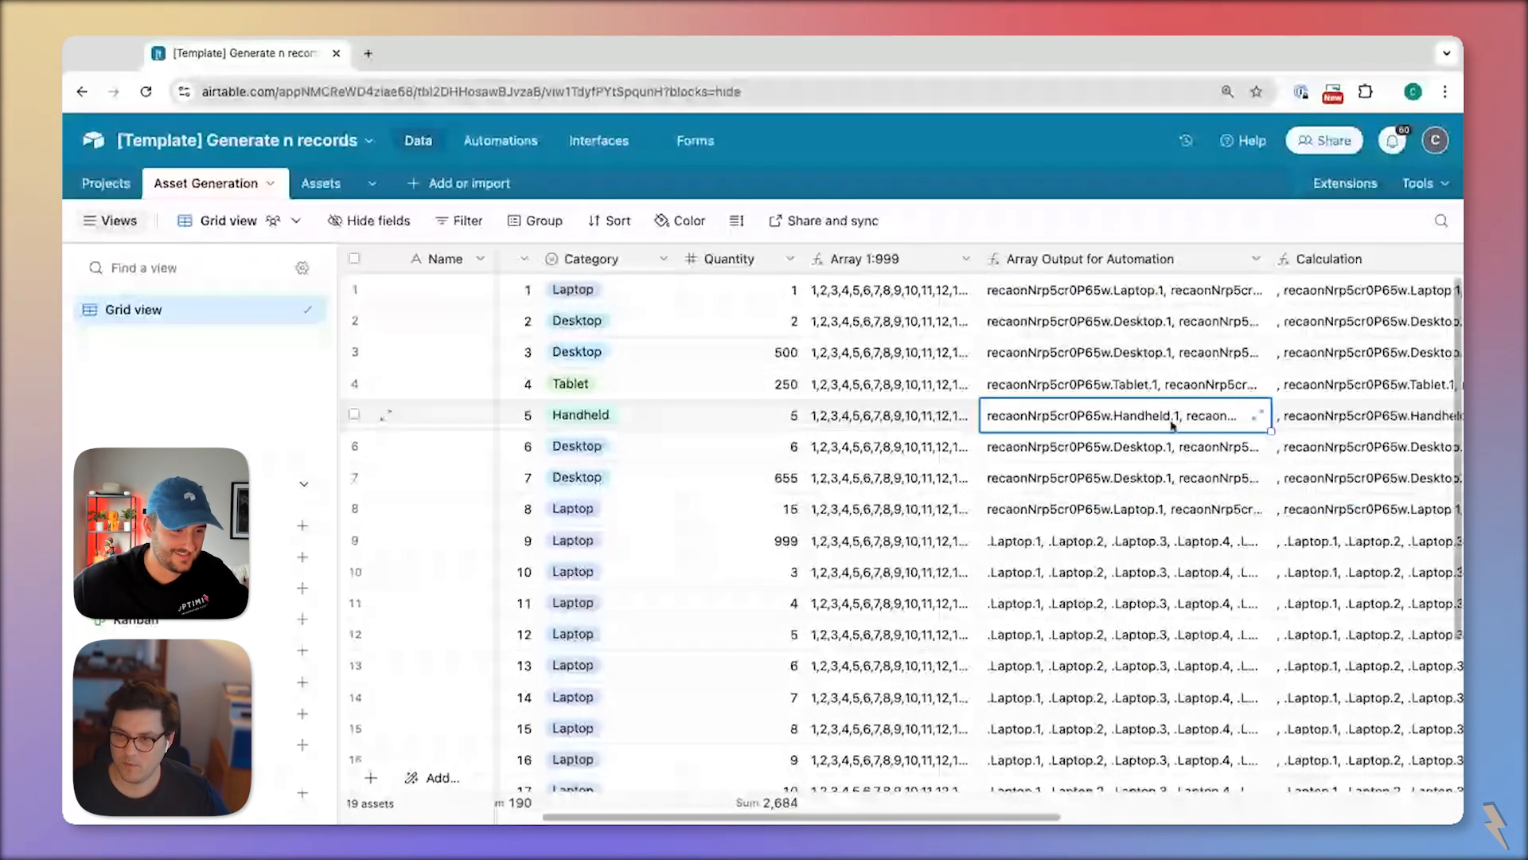
left_click(1256, 416)
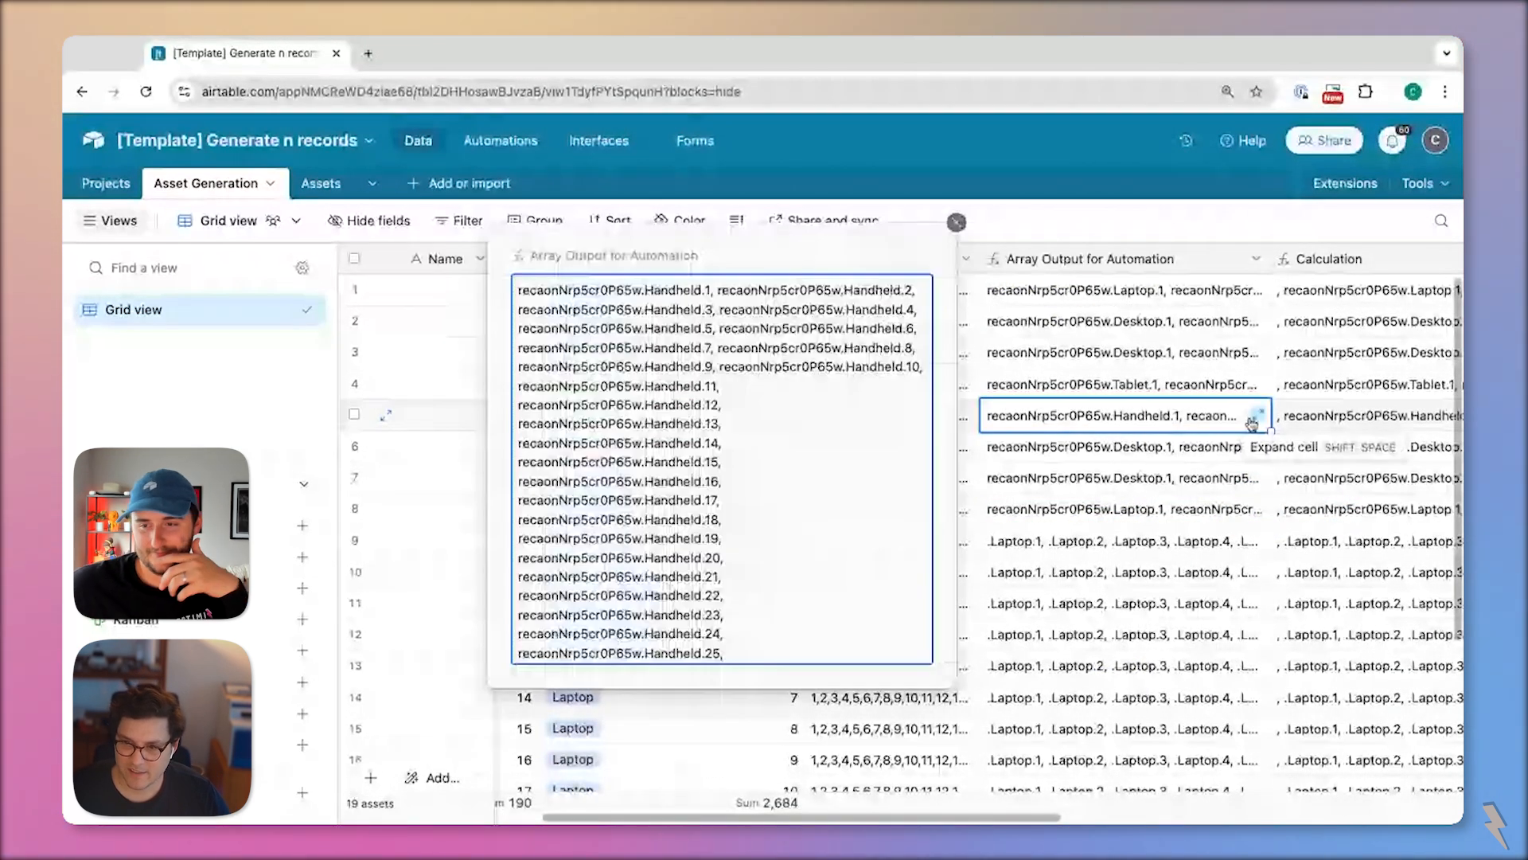
left_click(1369, 415)
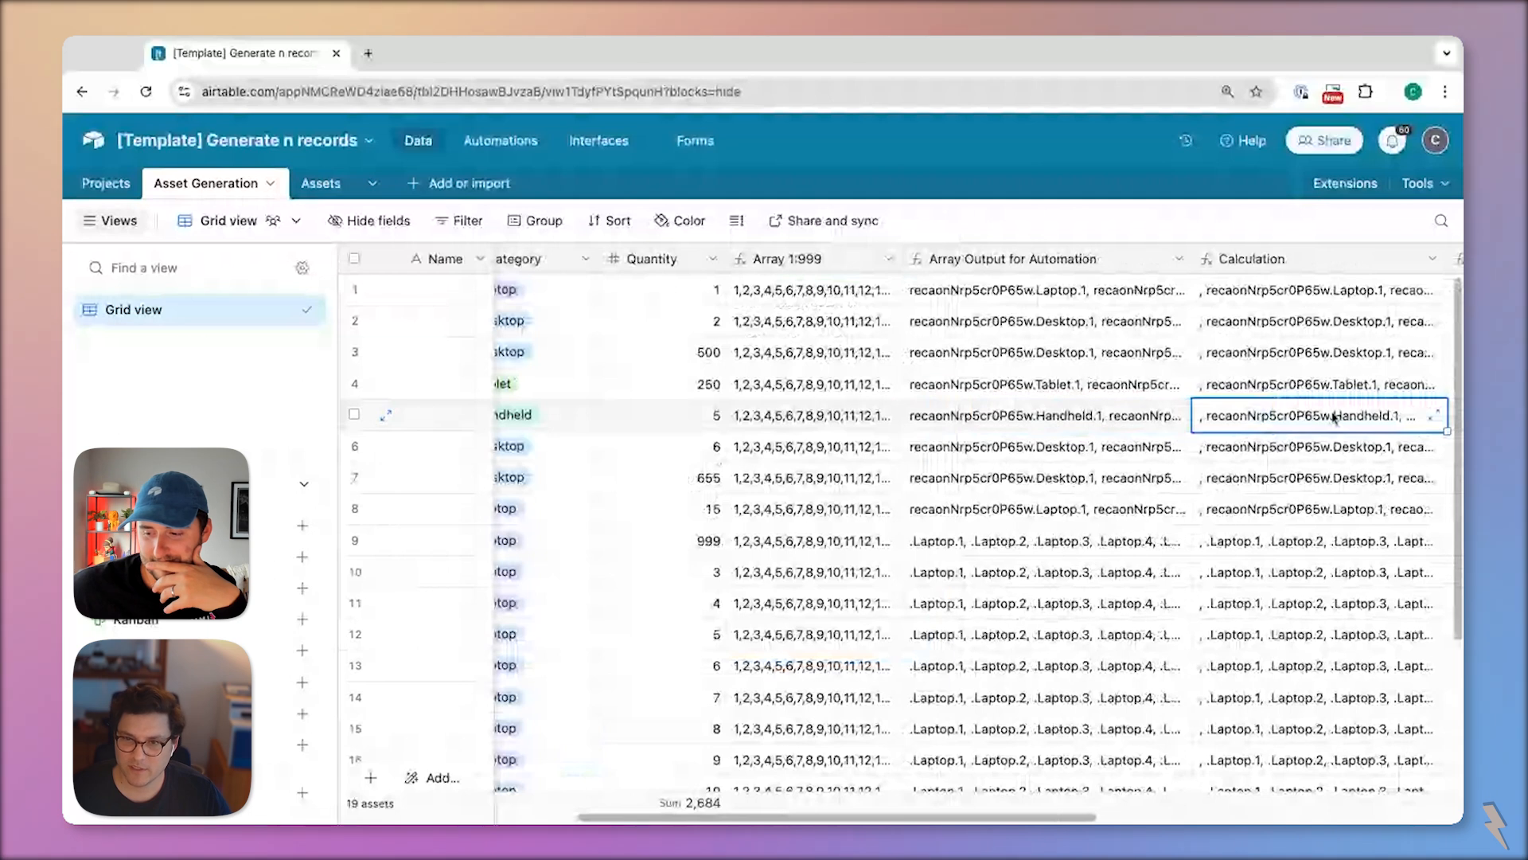
- Expand the Handheld record's Calculation value in row 5 and read through the asset list it generates
left_click(1437, 418)
scroll(1076, 468, "down", 10)
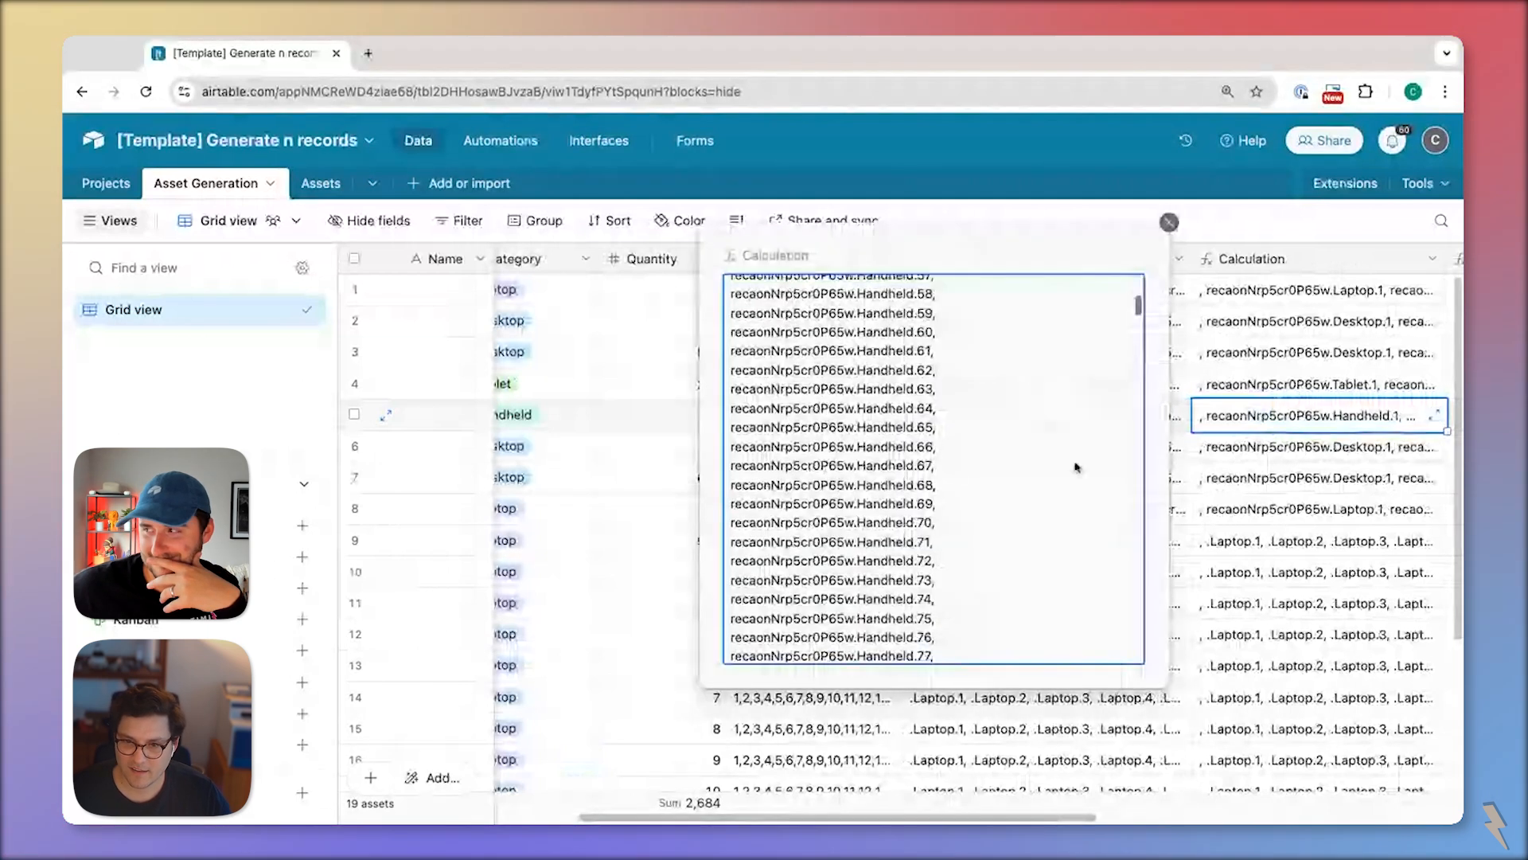
left_click(1239, 387)
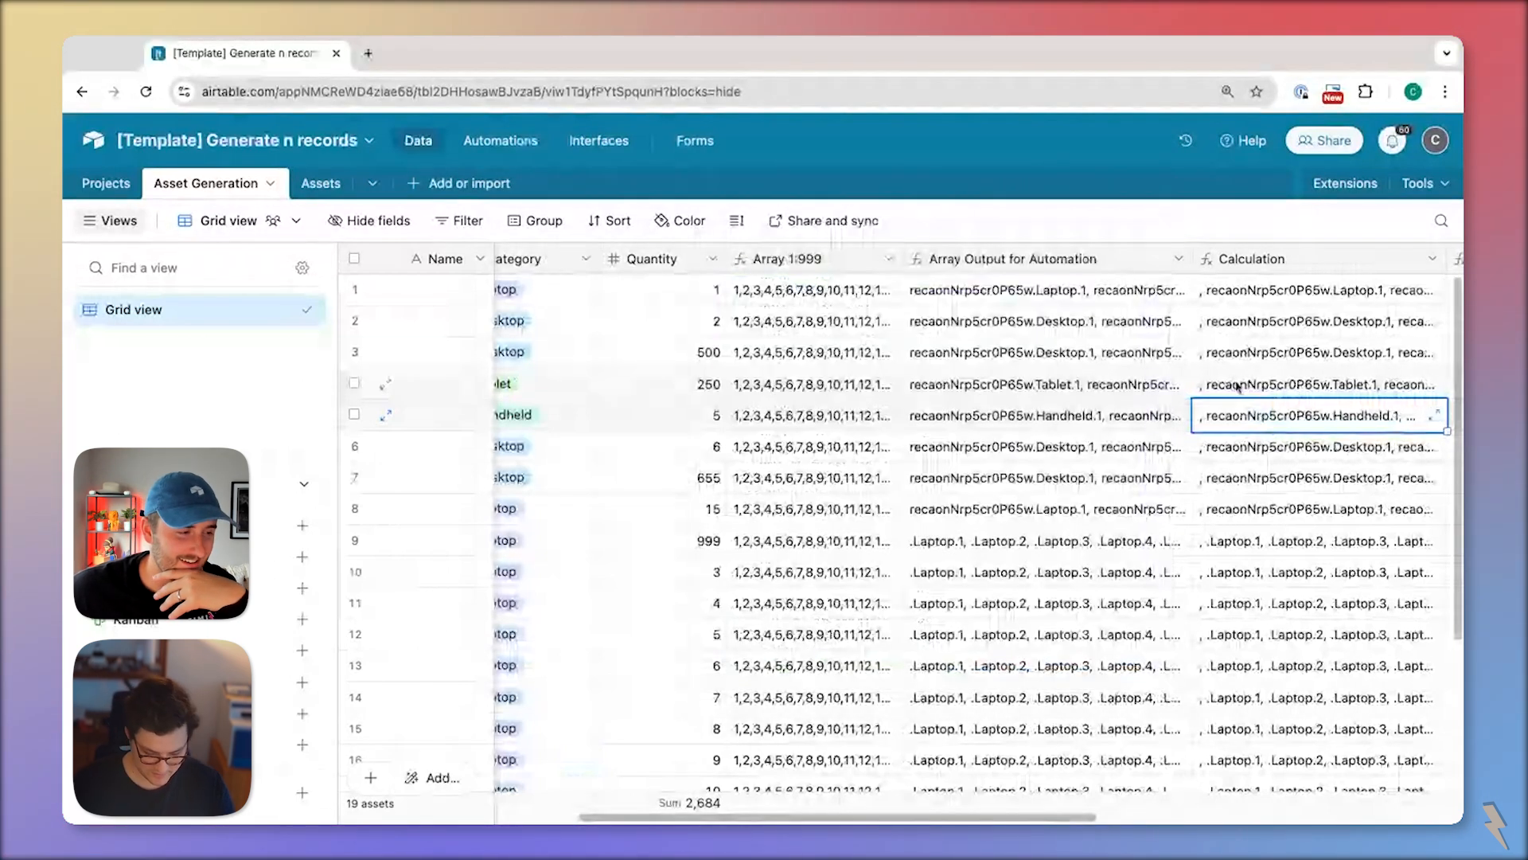
scroll(1239, 387, "right", 5)
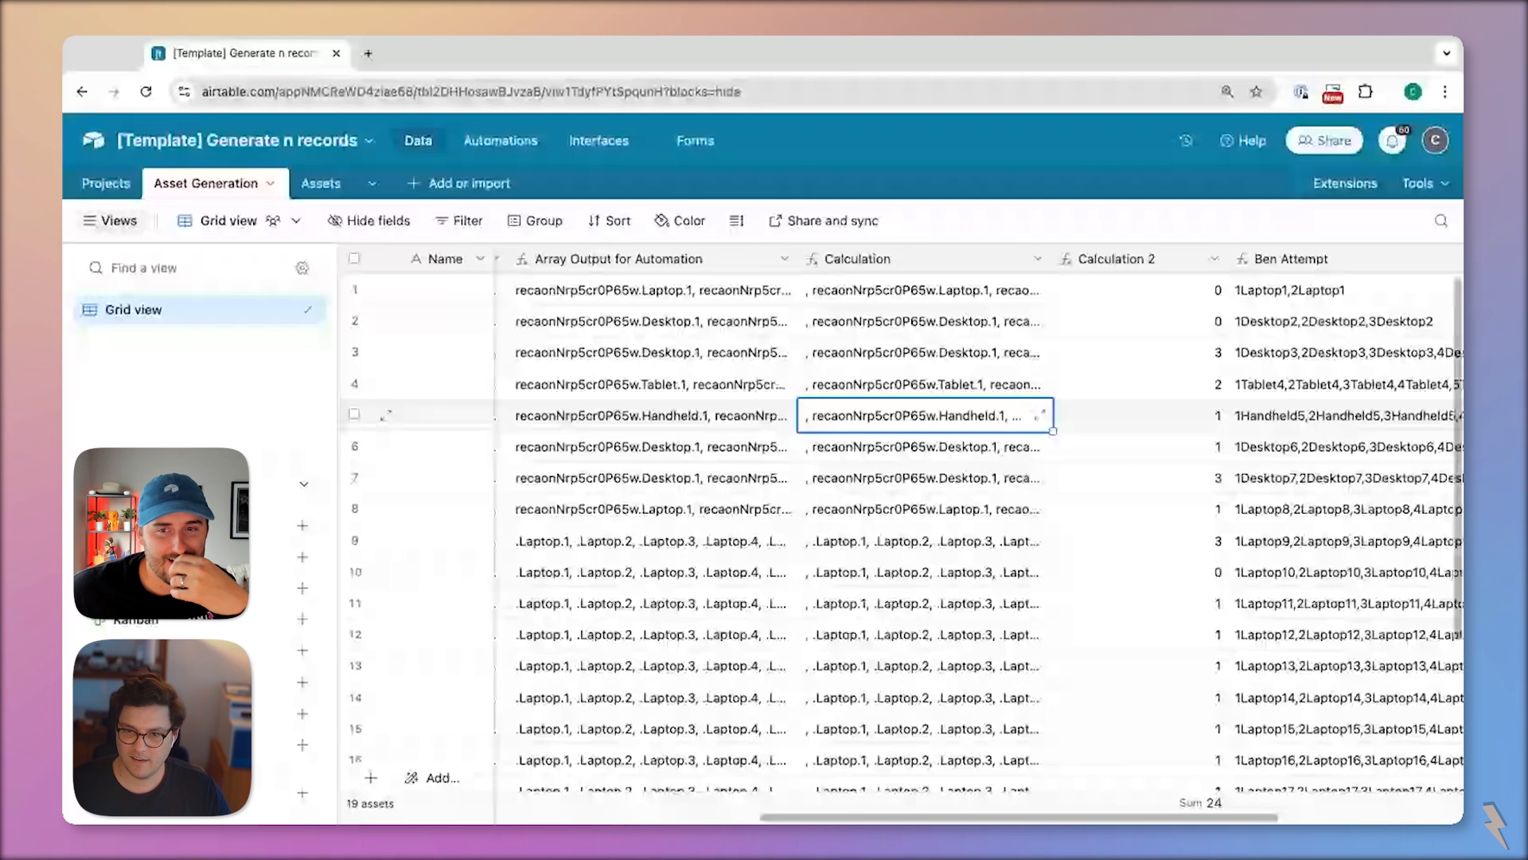
left_click(1038, 415)
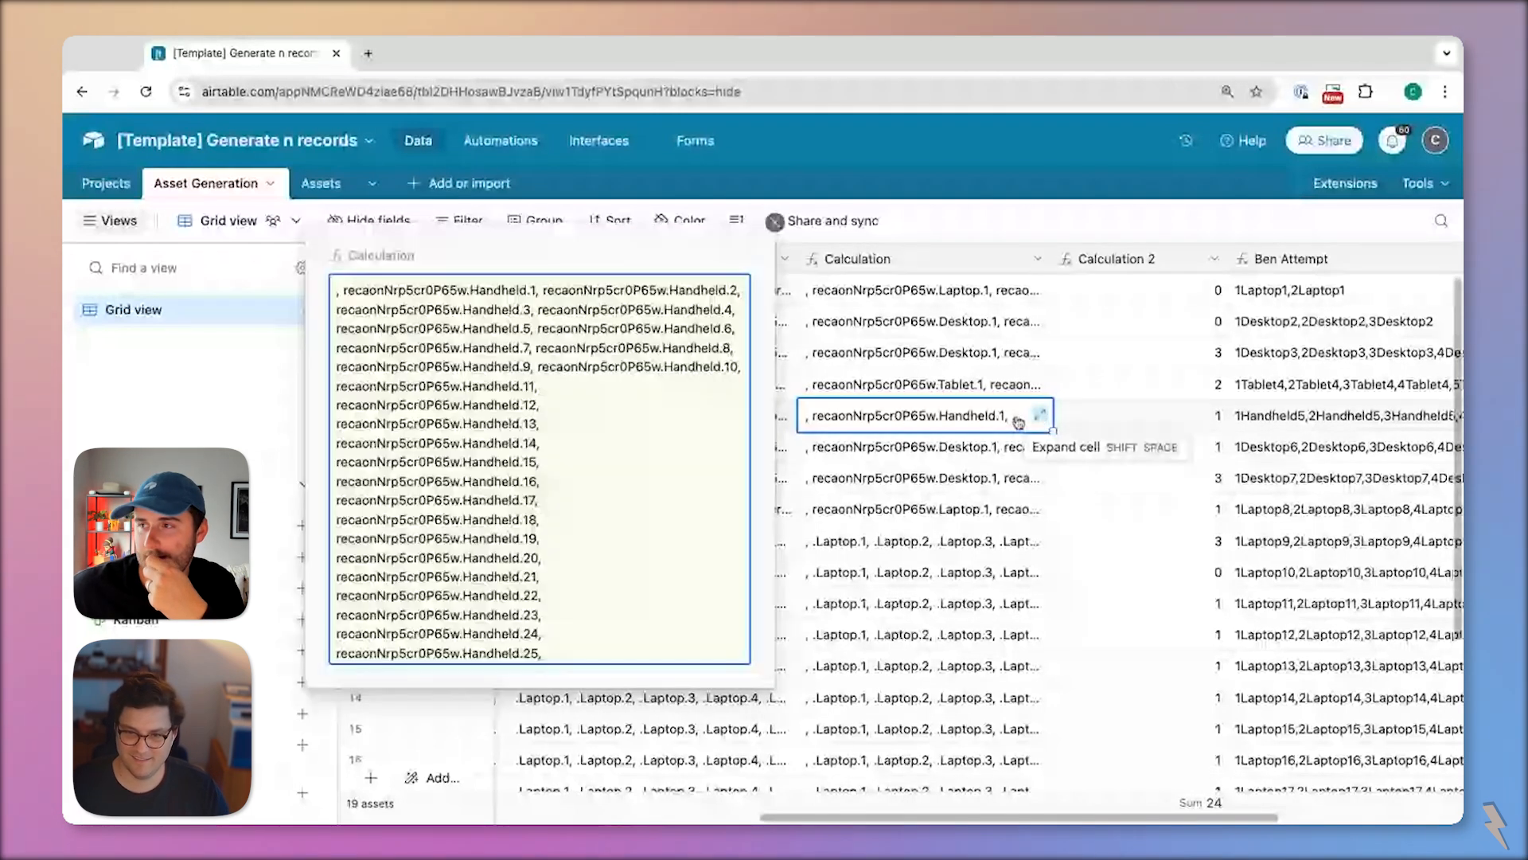
- Try wrapping LOG(Quantity) in its own parentheses in the Calculation formula, save the field, and undo the change
double_click(890, 256)
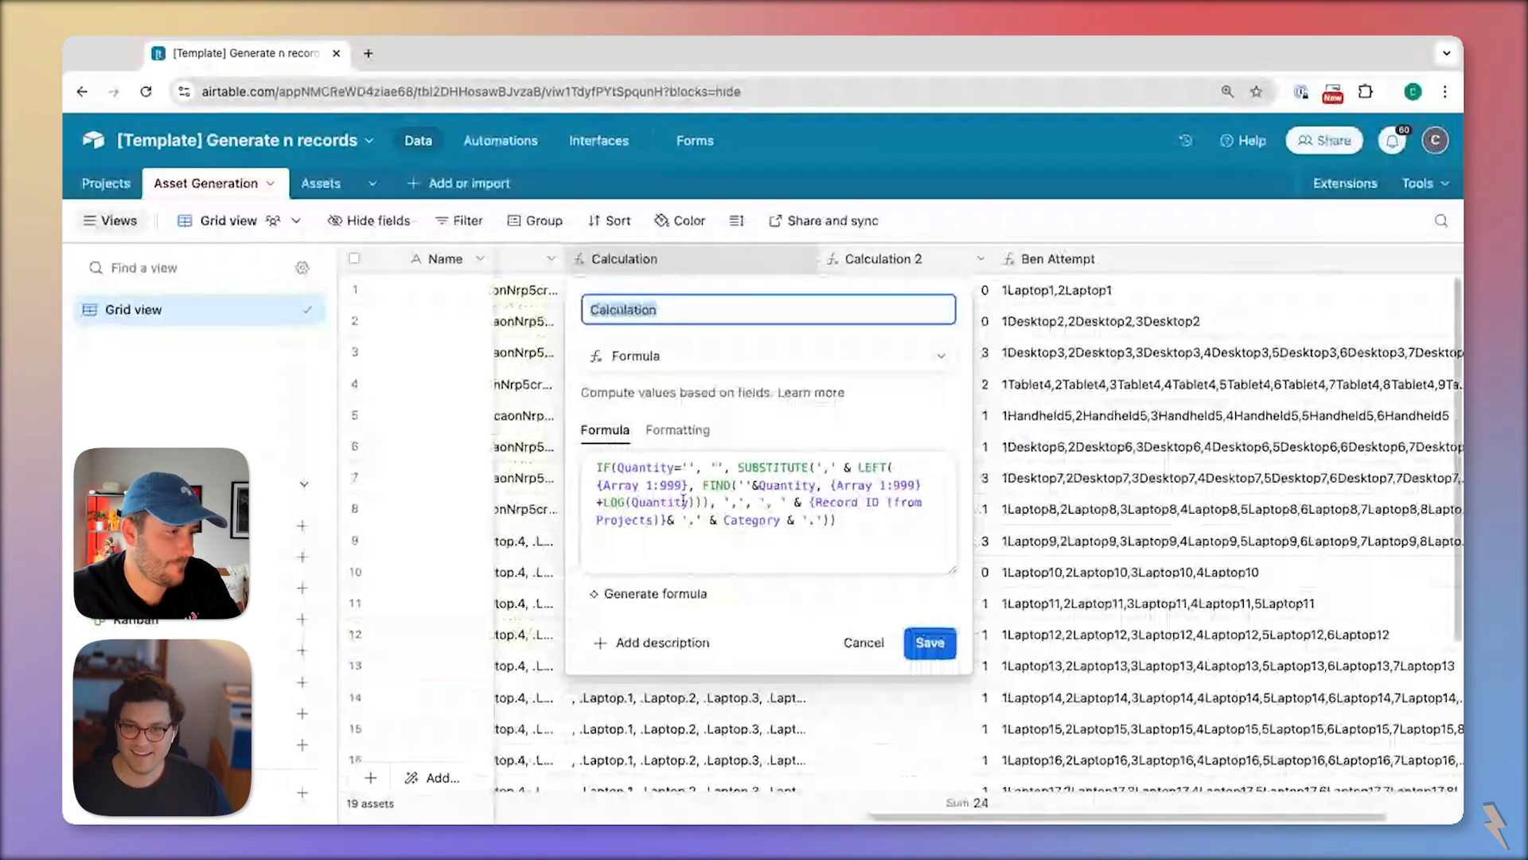
left_click(602, 502)
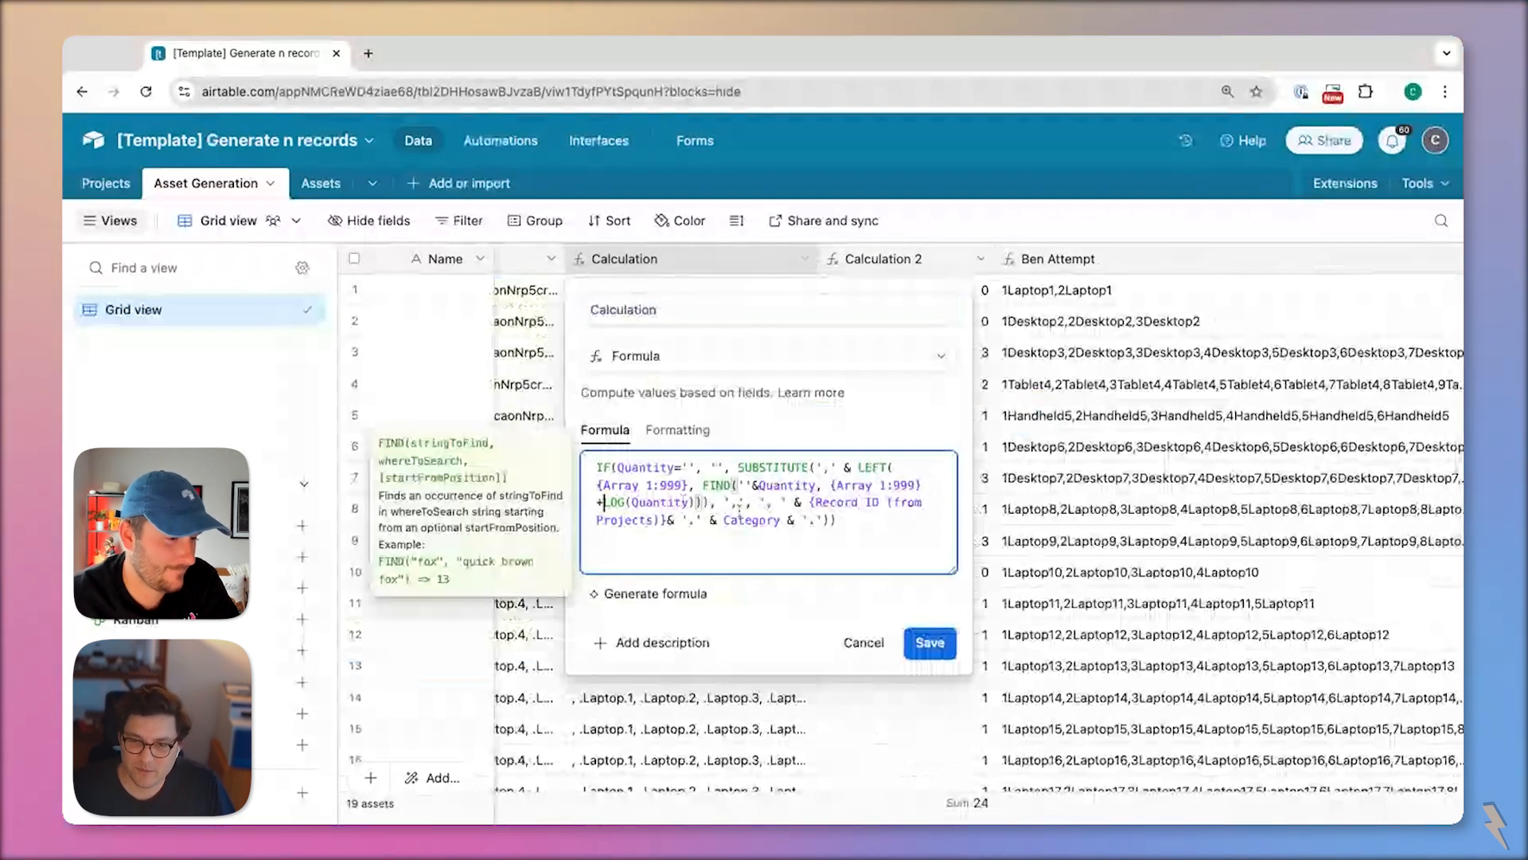
type("(")
left_click(863, 521)
type(")")
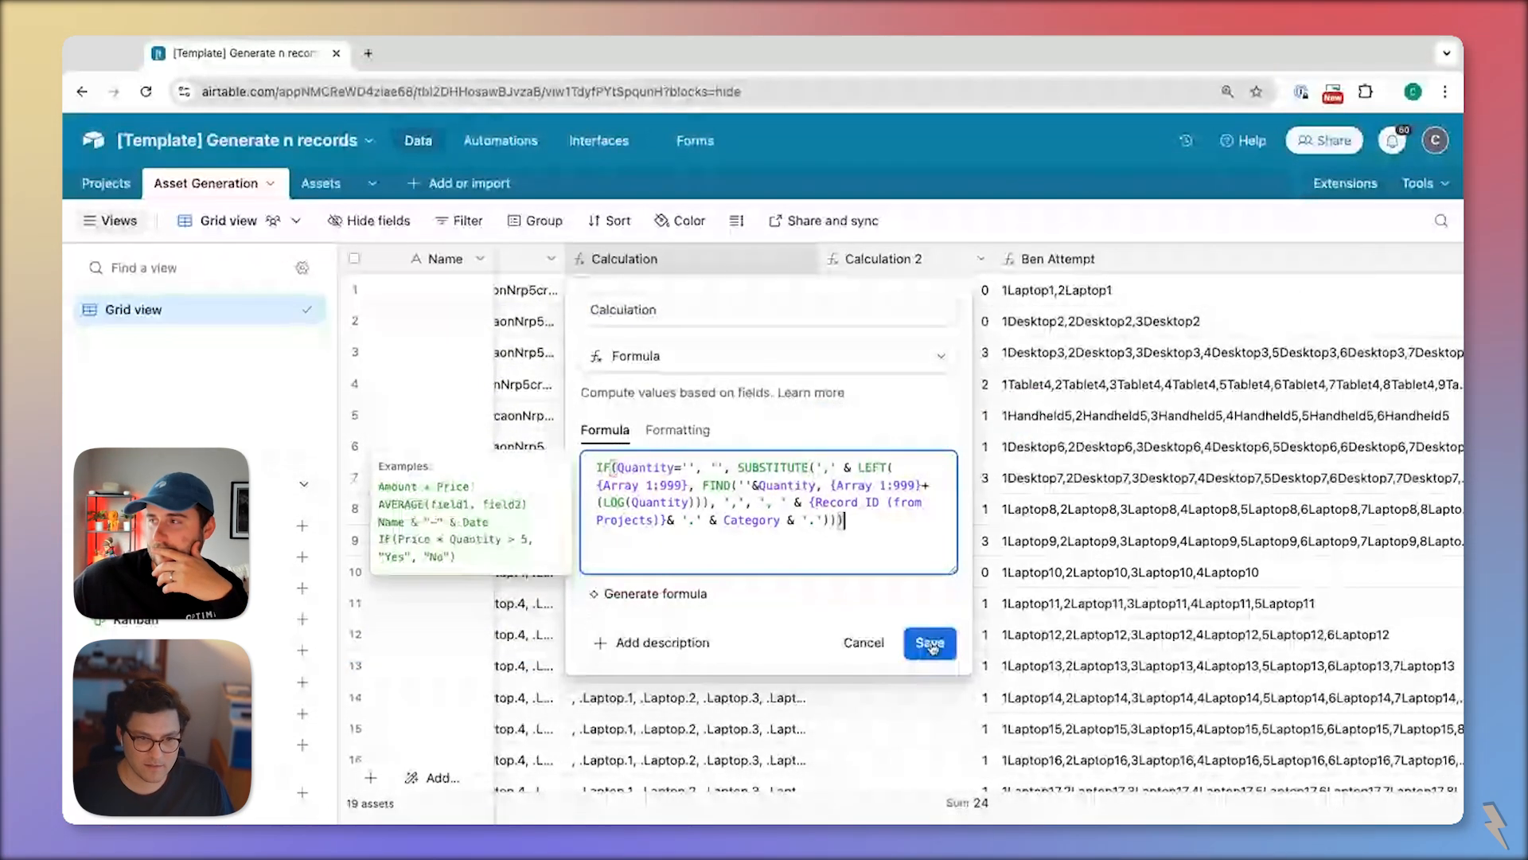
left_click(931, 644)
left_click(923, 597)
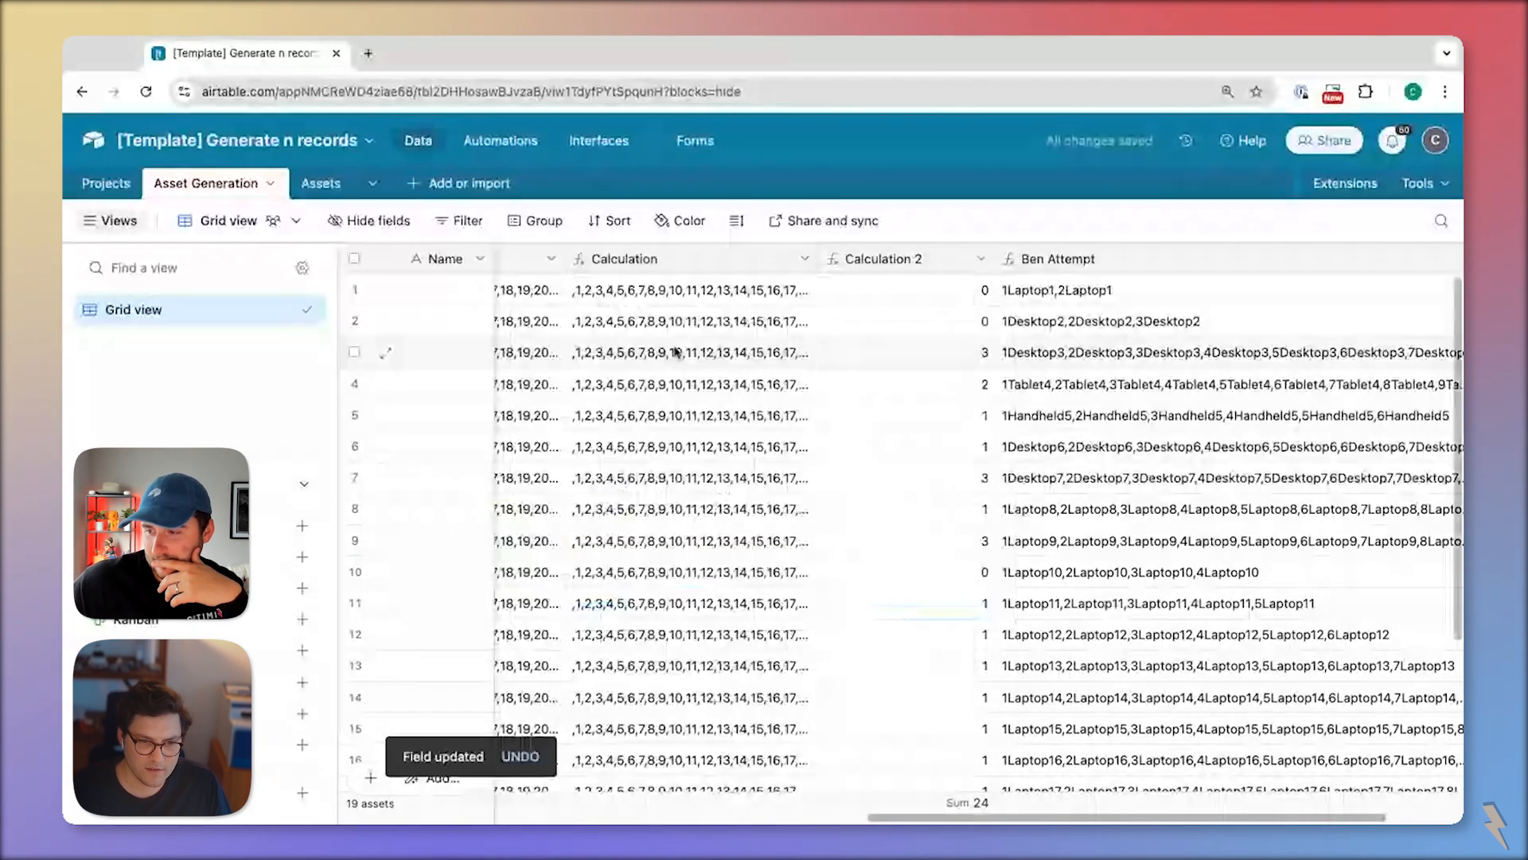
key("super+z")
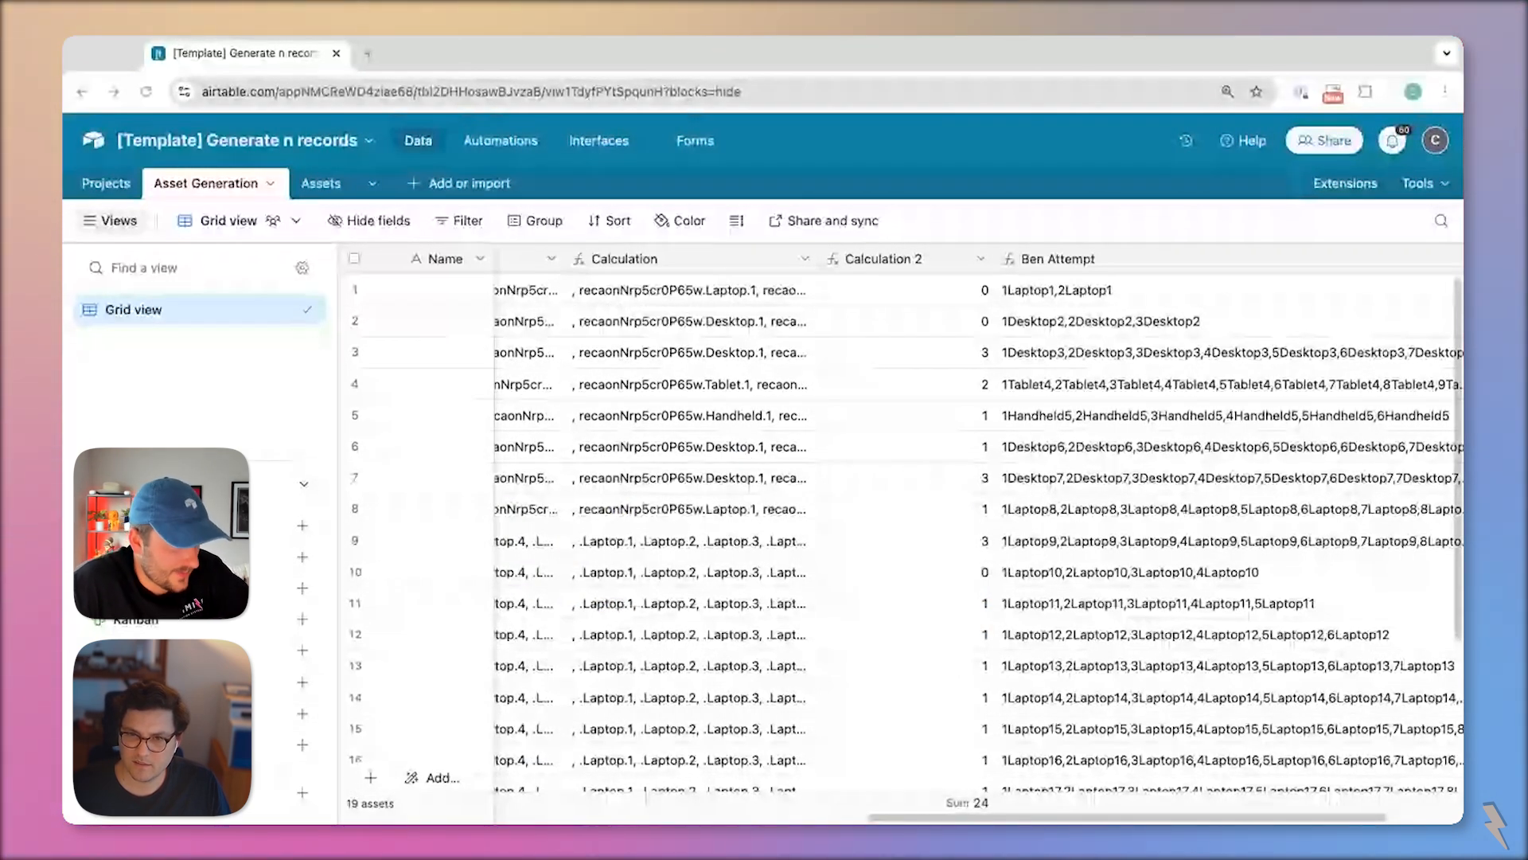
- Review the Calculation formula without changing it, and read through the expanded Calculation value of the Desktop record in row 6
double_click(703, 266)
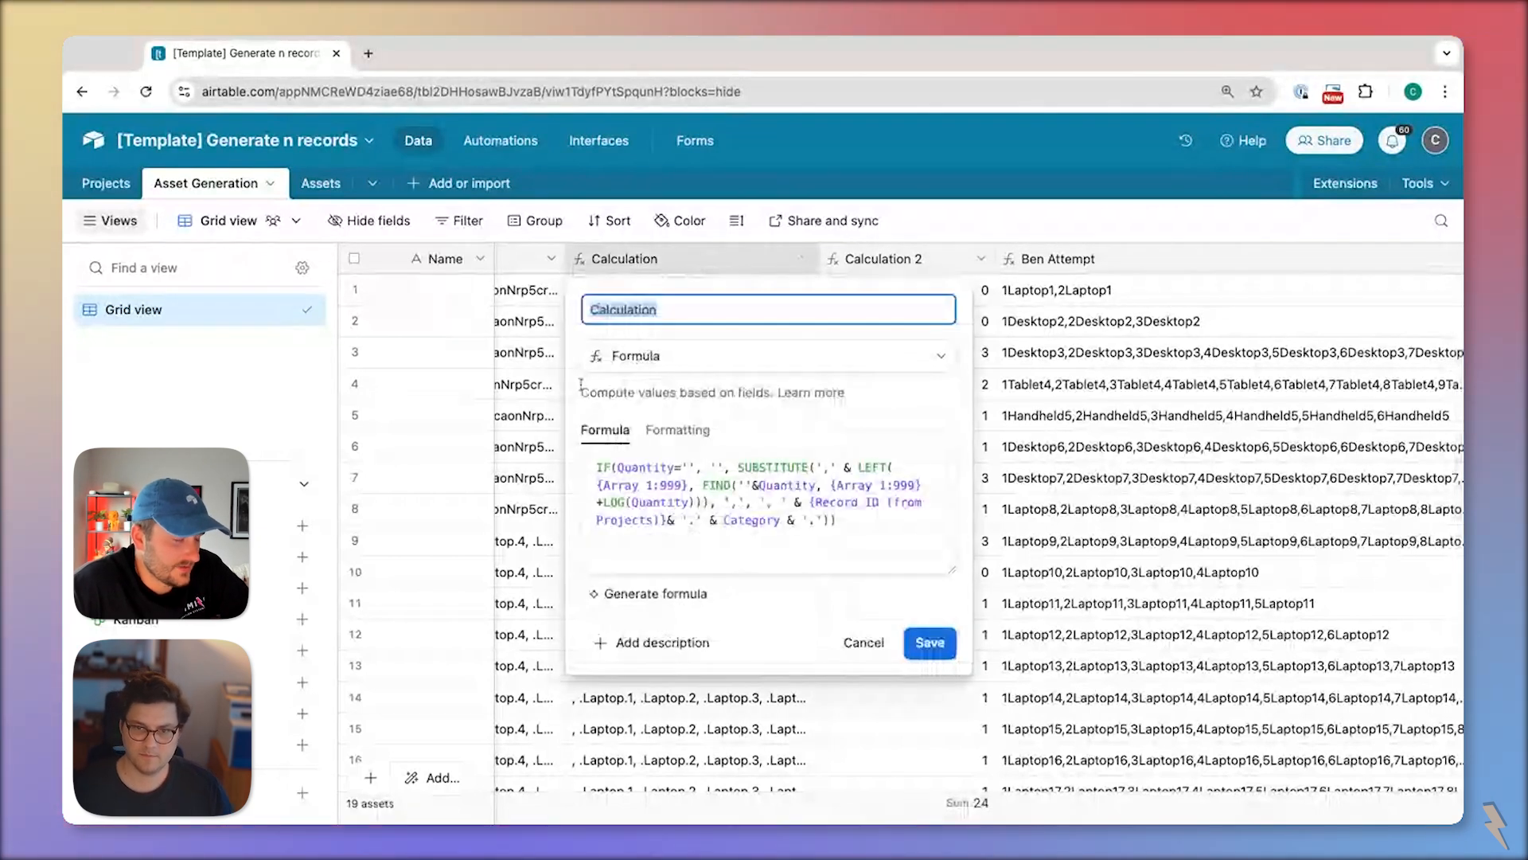
left_click(877, 644)
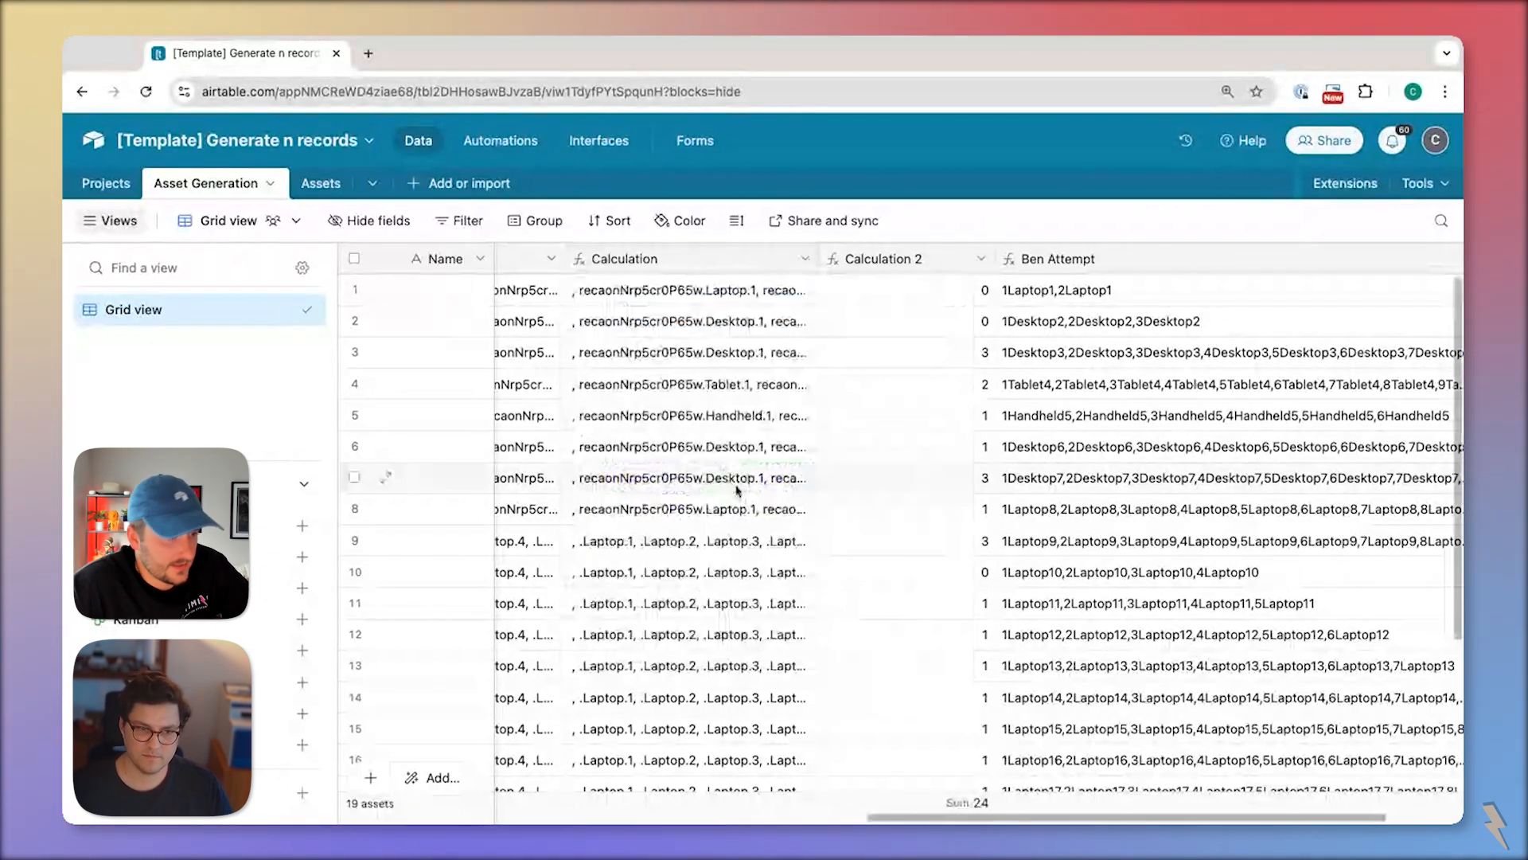
left_click(809, 450)
left_click(810, 451)
scroll(1019, 426, "down", 20)
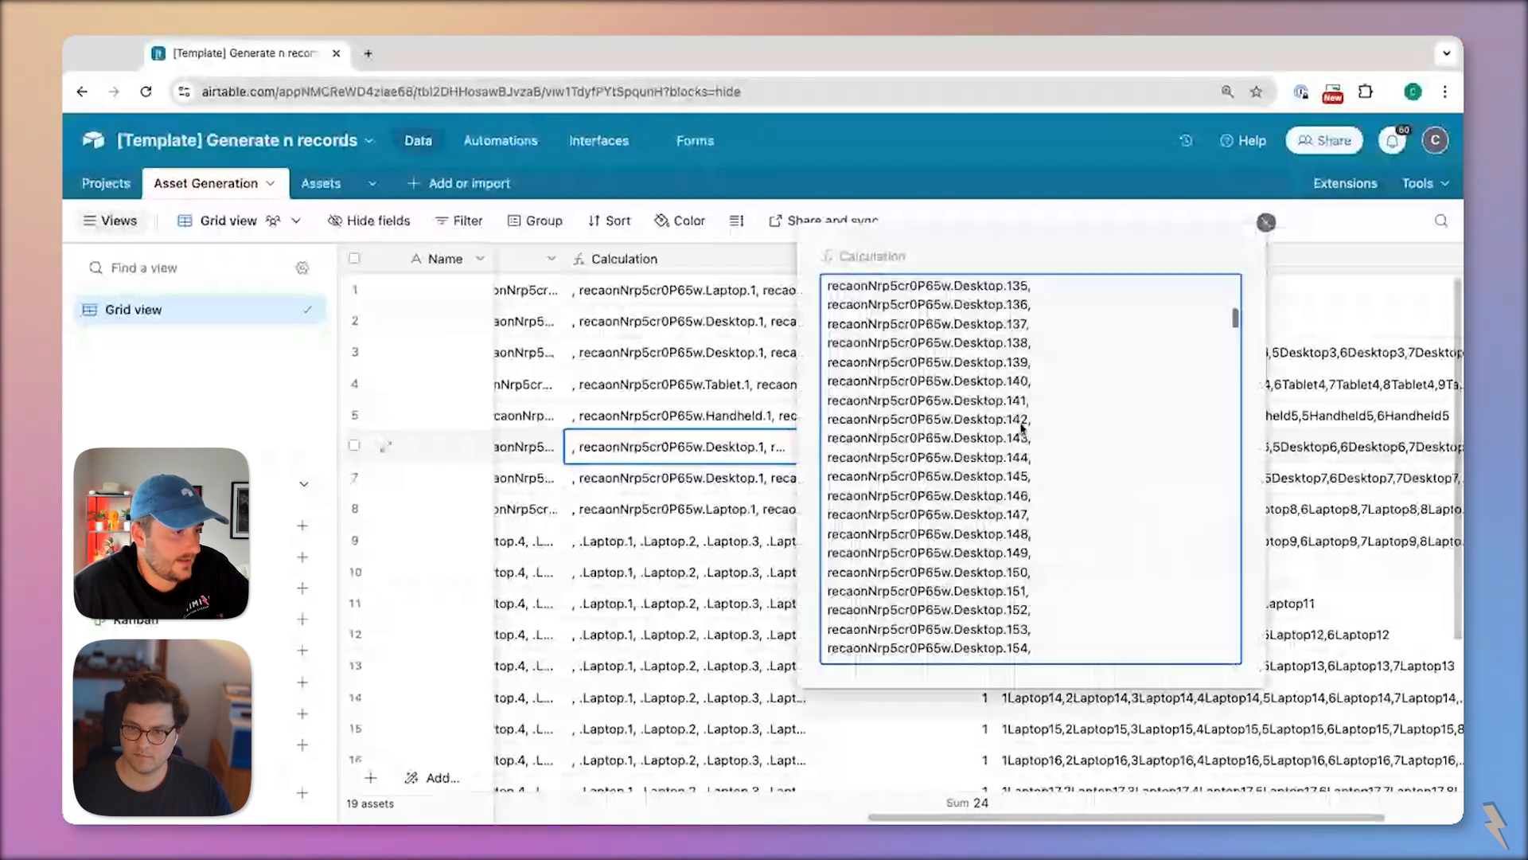
left_click(701, 385)
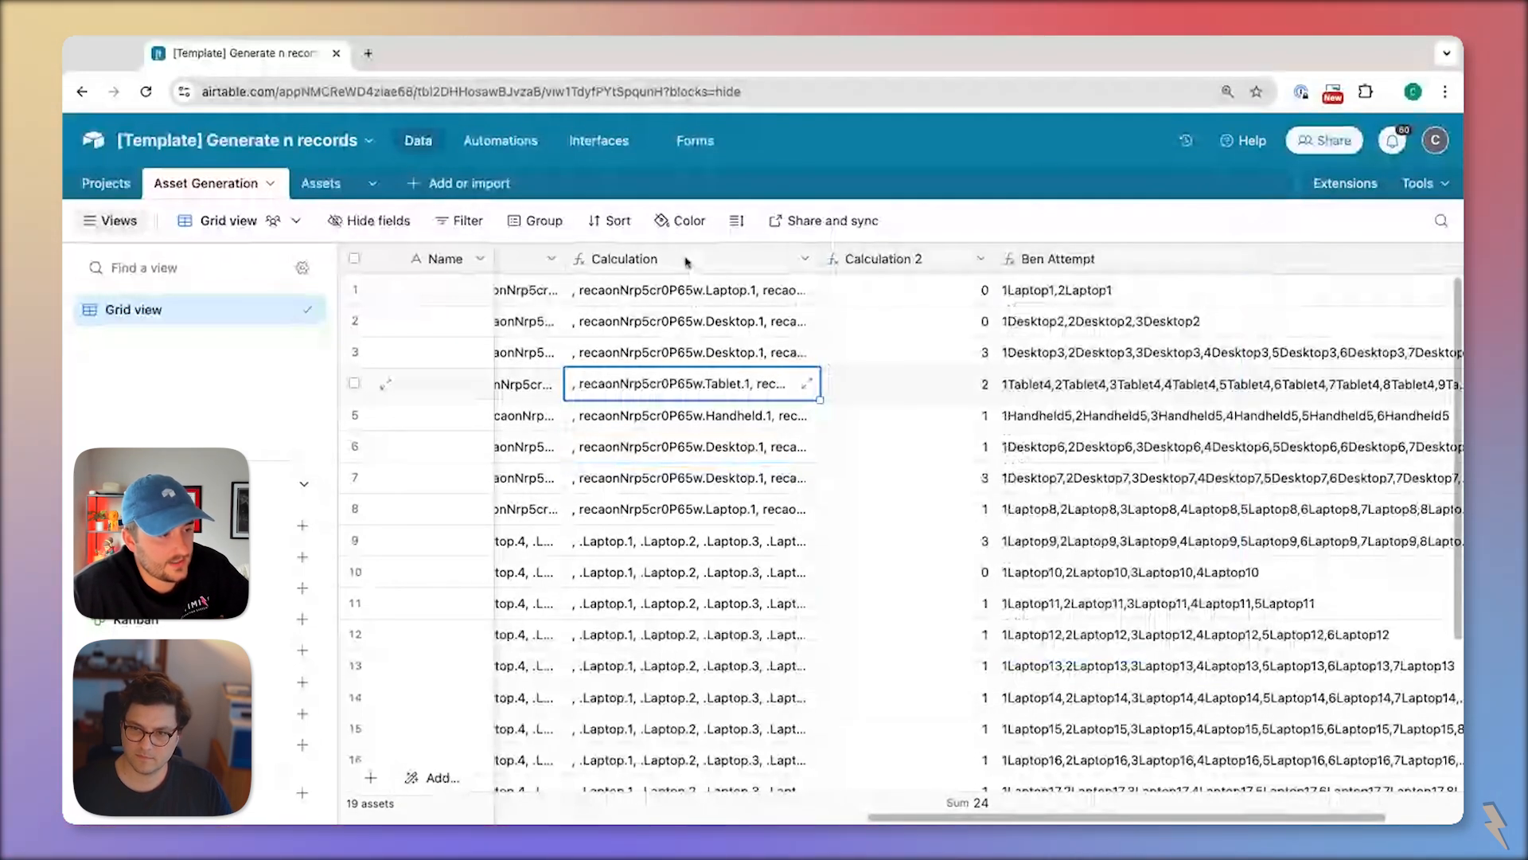
- Insert a formula field after Calculation with IF(Count='', '', SUBSTITUTE(',' & LEFT({Array 1:999}, FIND(''&Count, {Array 1:999})+(LOG(Count))), ',', ', ' & {Locker ID} & '.'))
right_click(686, 262)
left_click(691, 414)
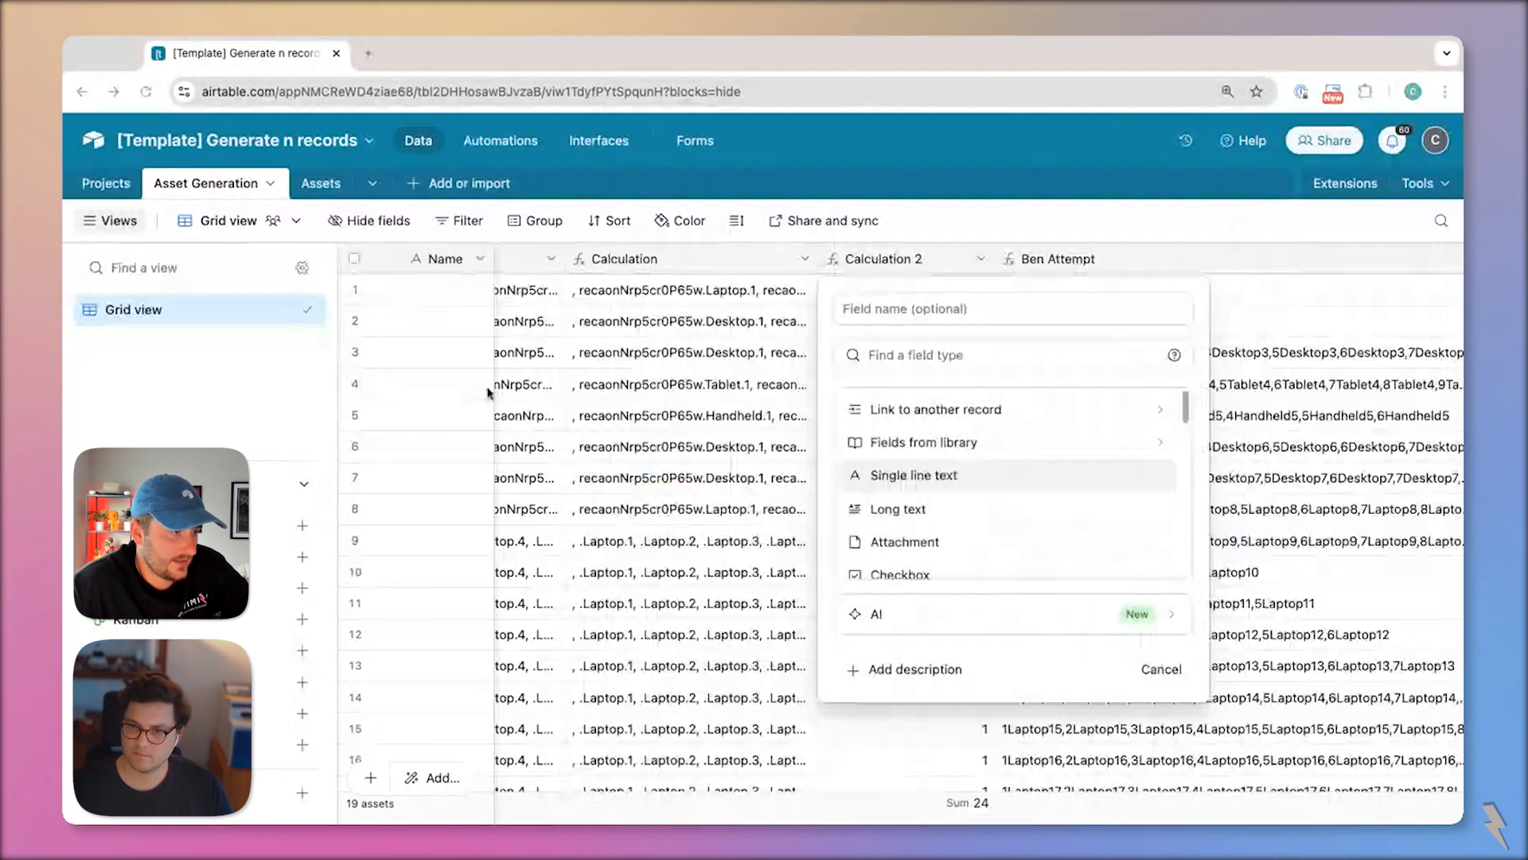
scroll(914, 487, "down", 10)
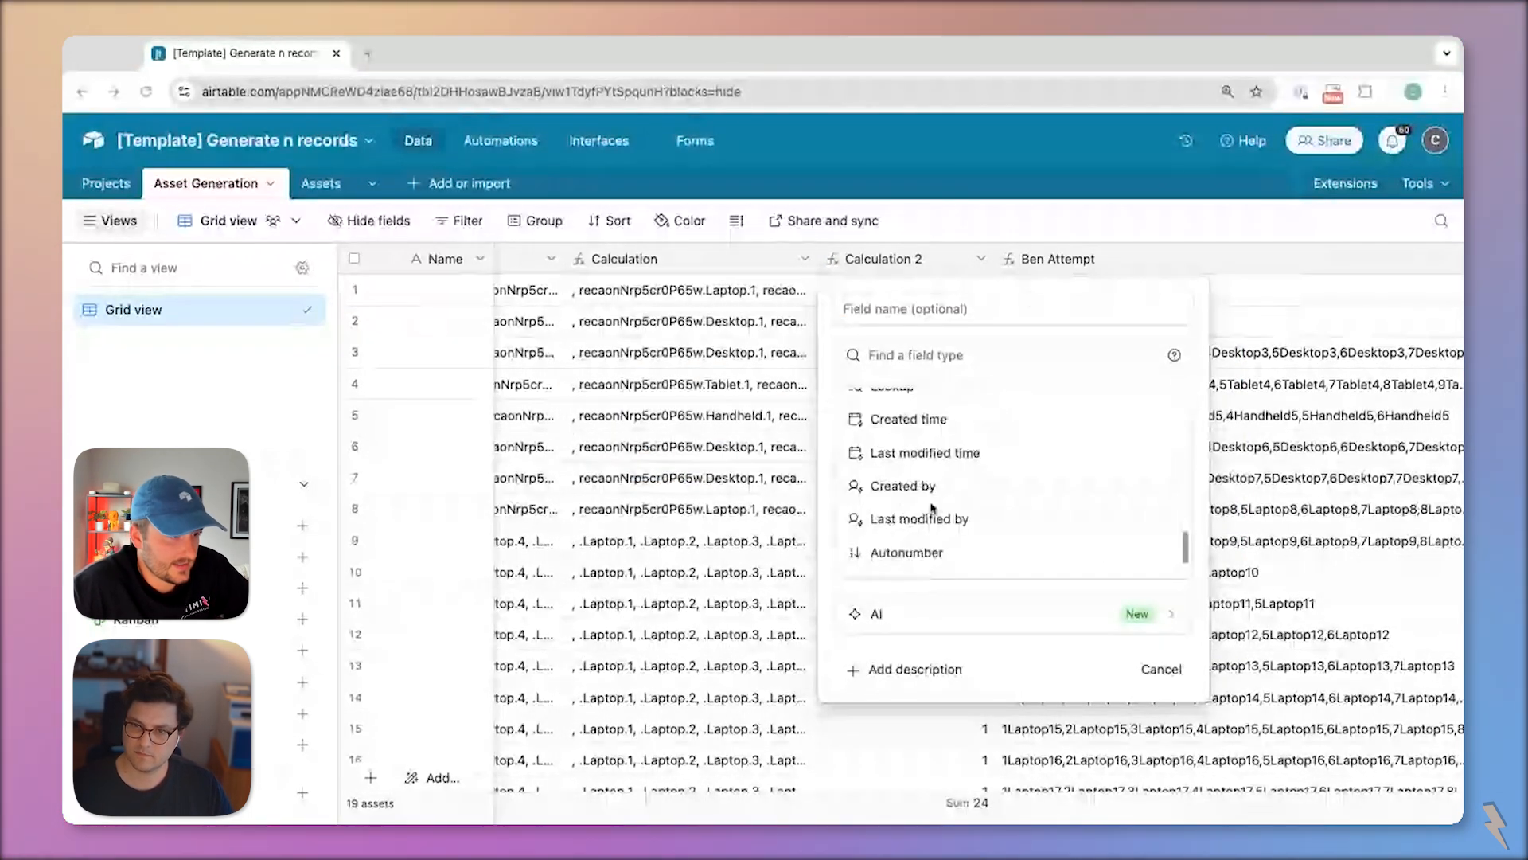
scroll(915, 487, "up", 4)
left_click(927, 447)
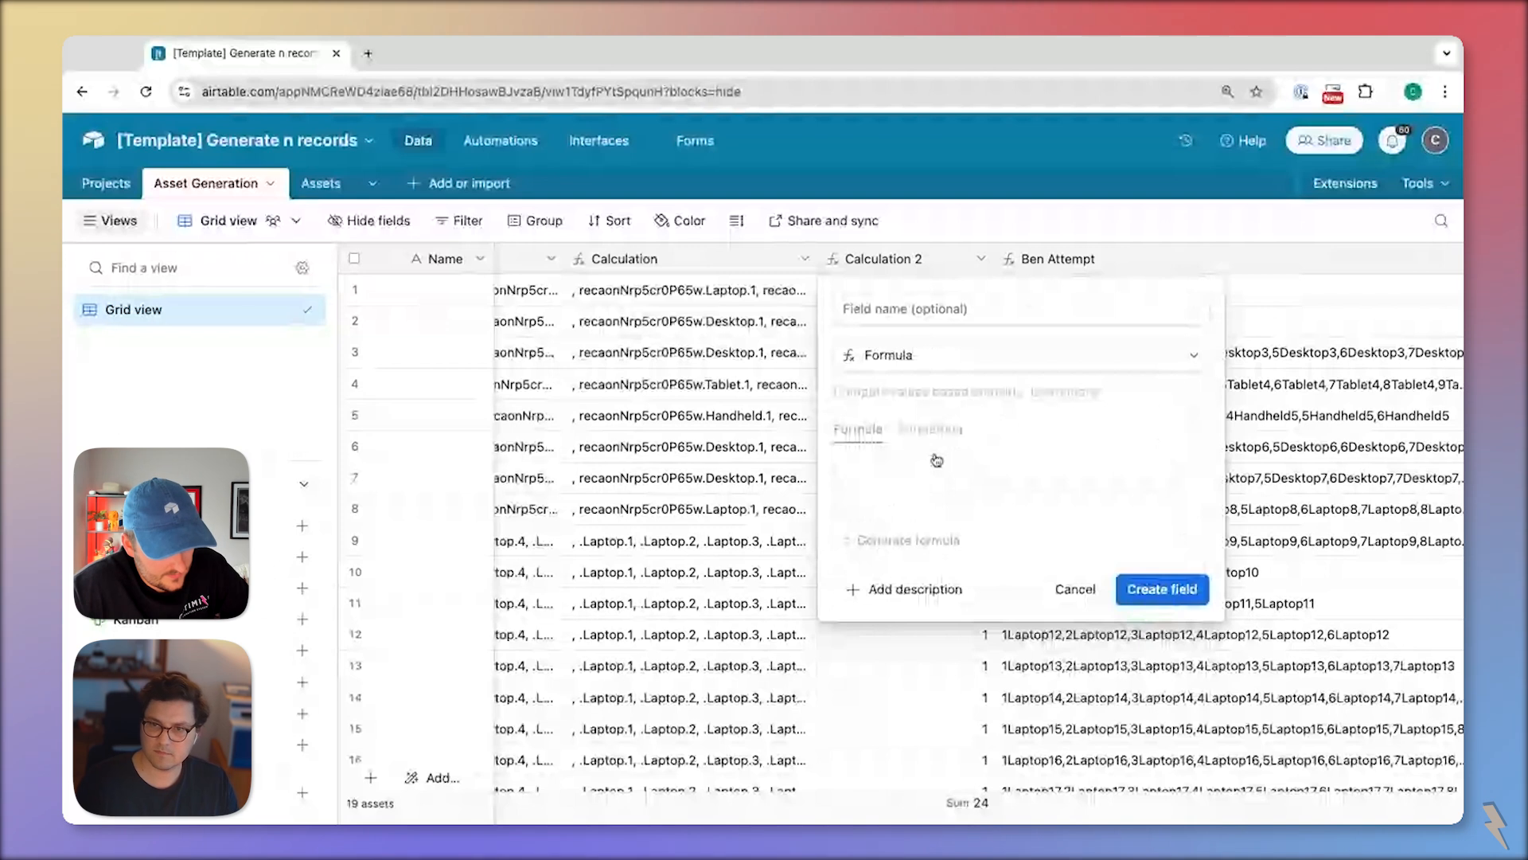
left_click(936, 460)
type("IF(Count='', '', SUBSTITUTE(',' & LEFT({Array 1:999}, FIND(''&Count, {Array 1:999})+(LOG(Count))), ',', ', ' & {Locker ID} & '.'))")
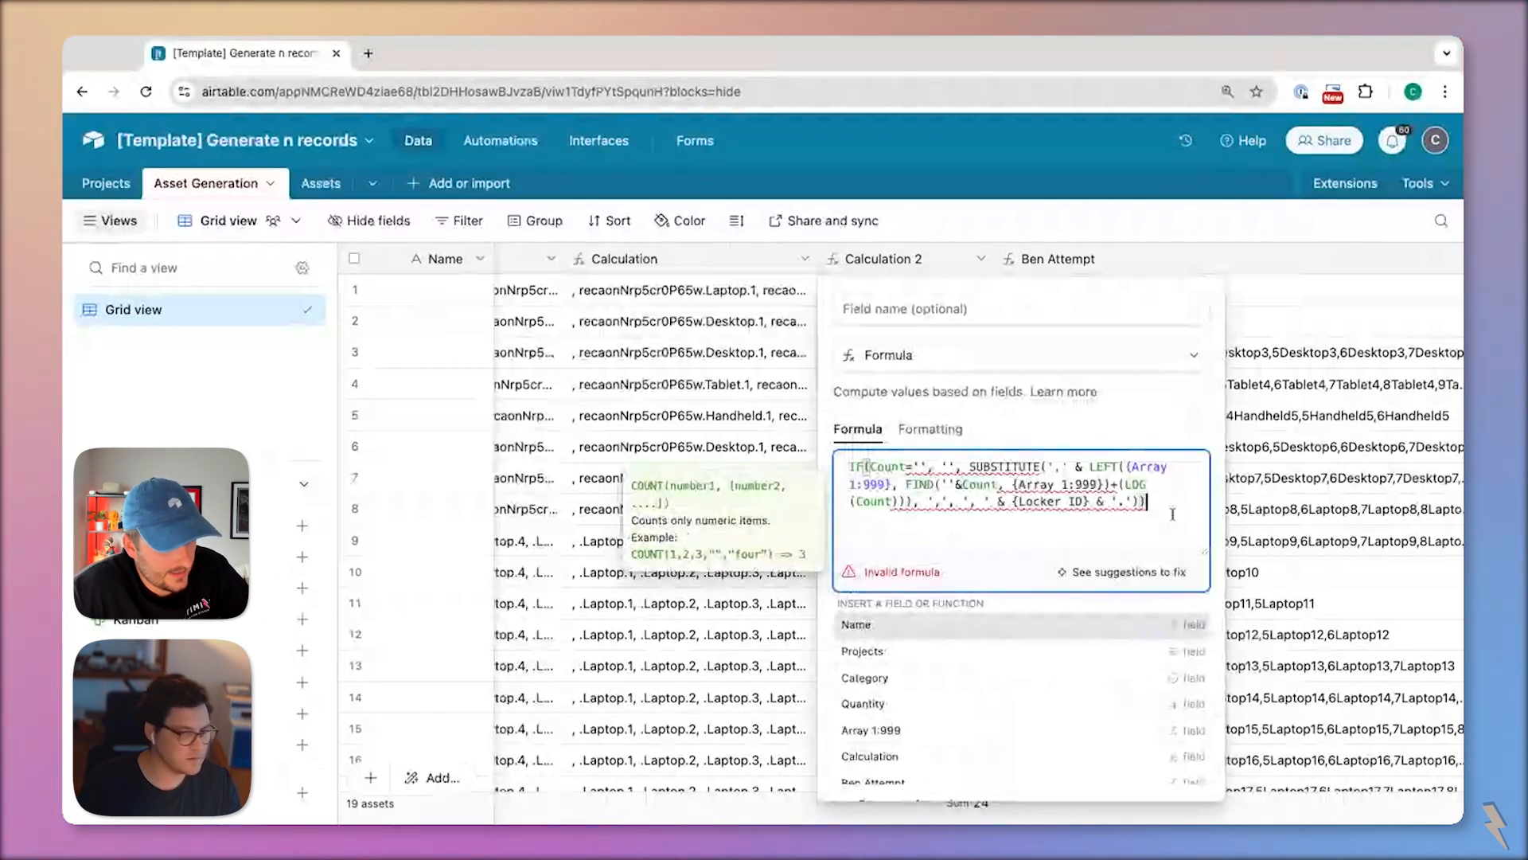
- Find every count in the new formula and replace all of them with quantity
key("super+f")
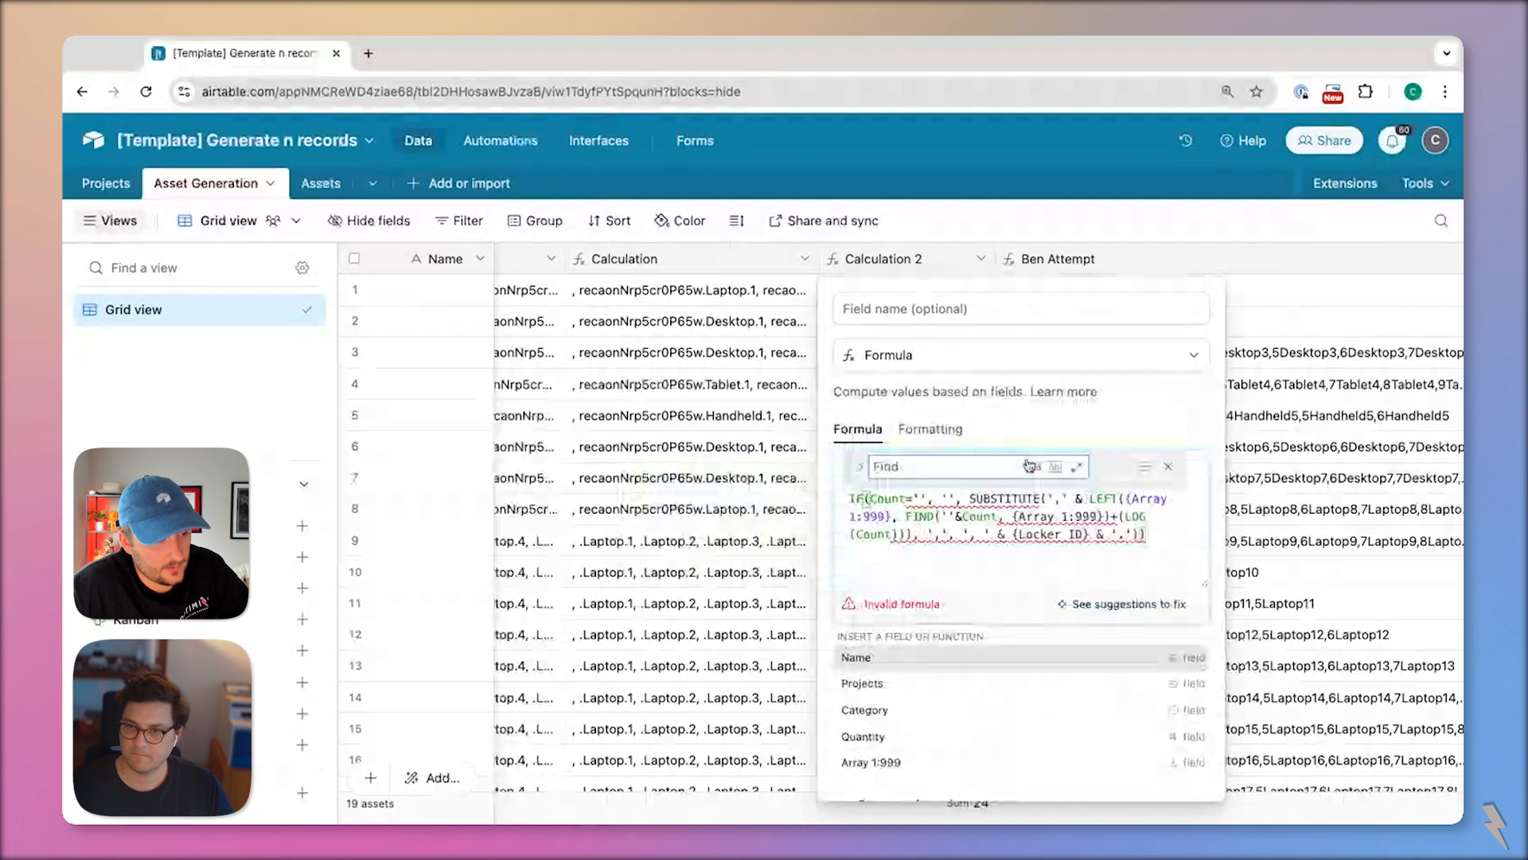
left_click(864, 469)
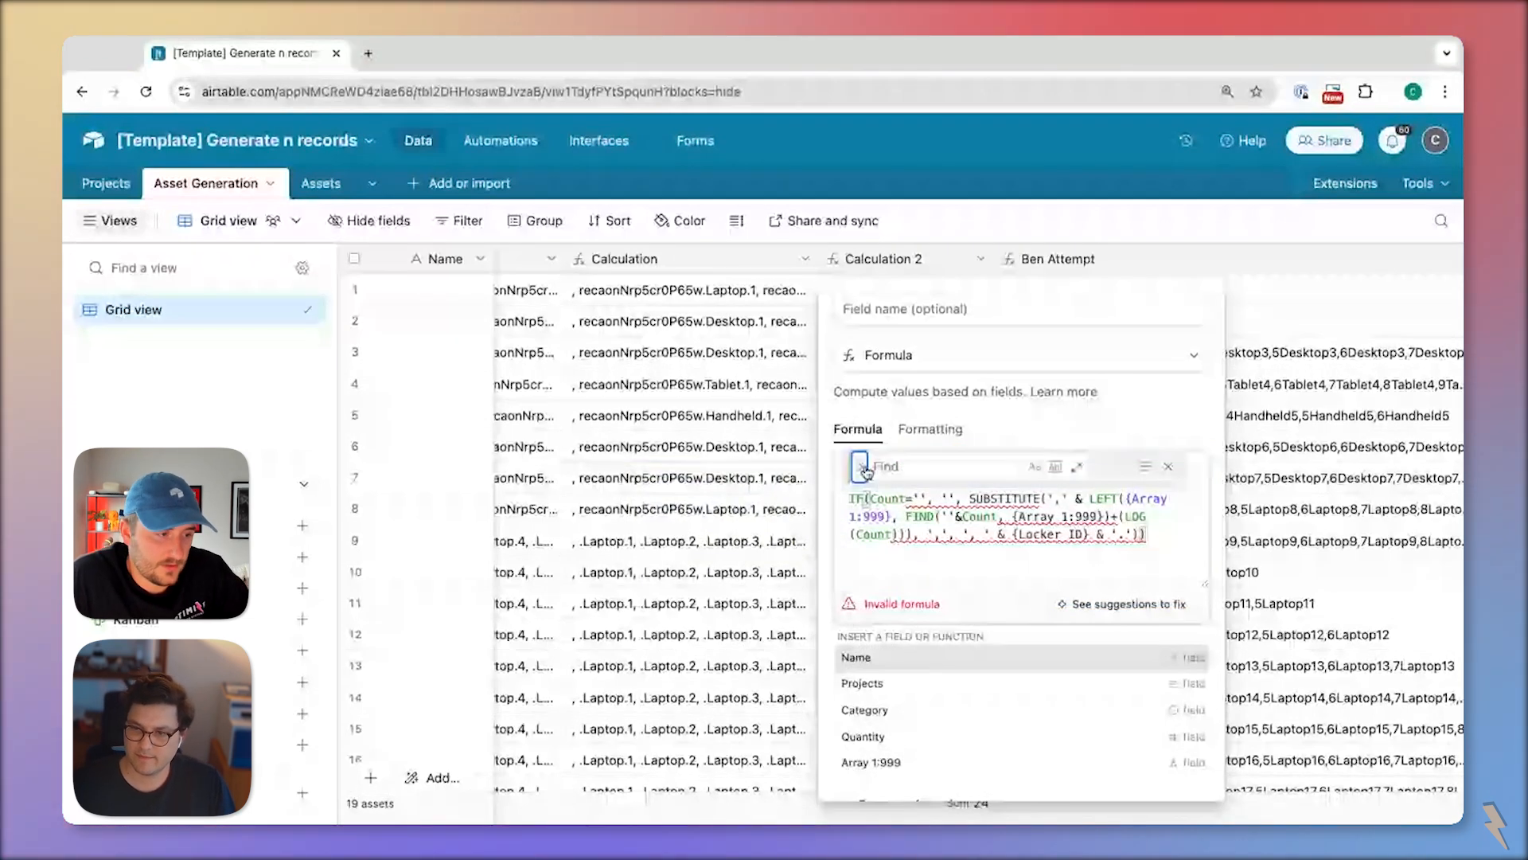
left_click(864, 470)
left_click(941, 467)
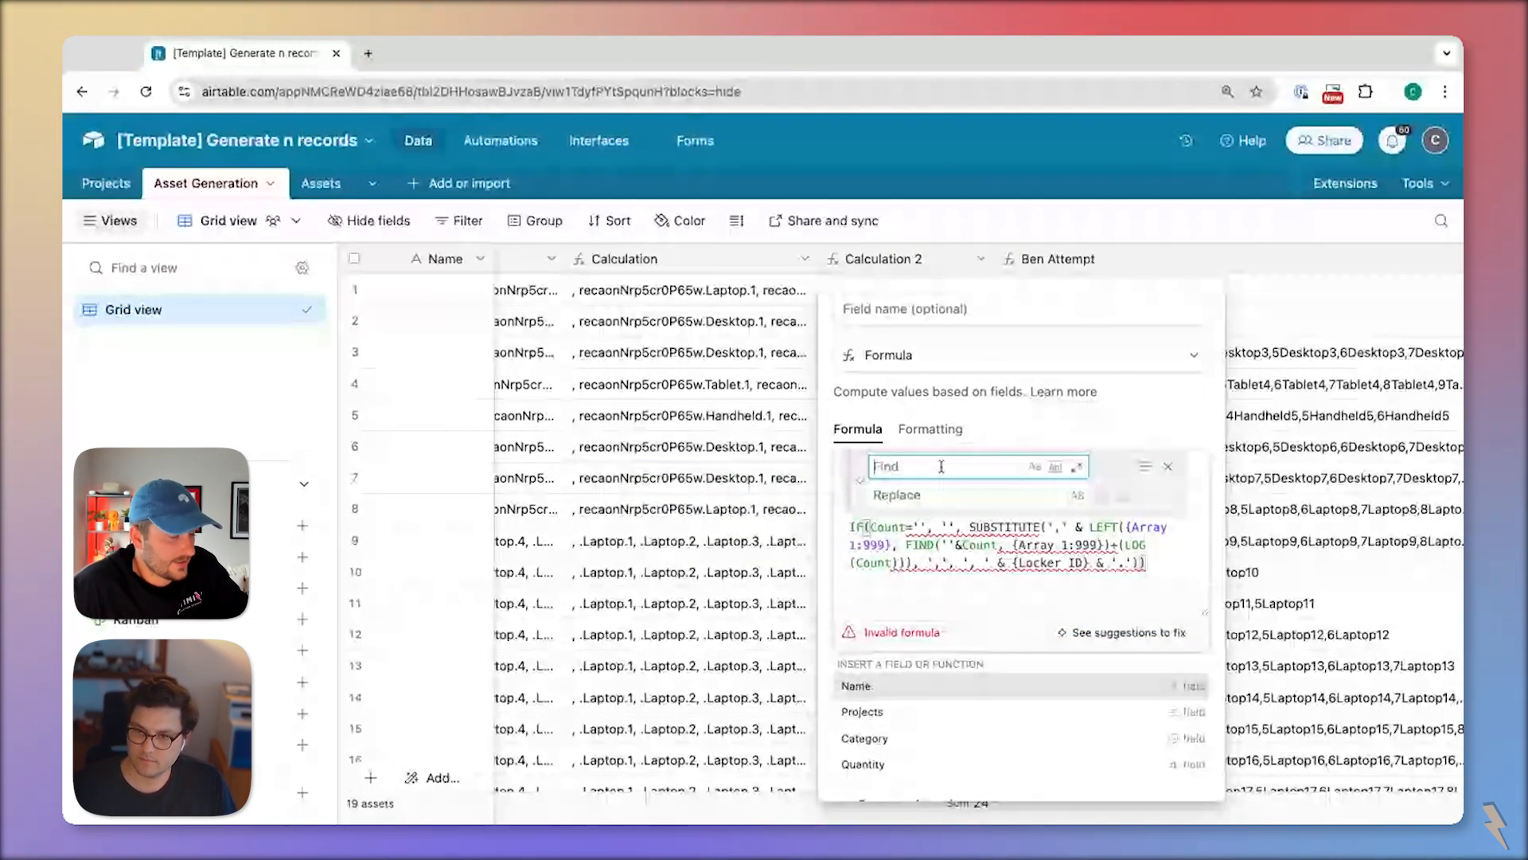
type("count")
key("Tab")
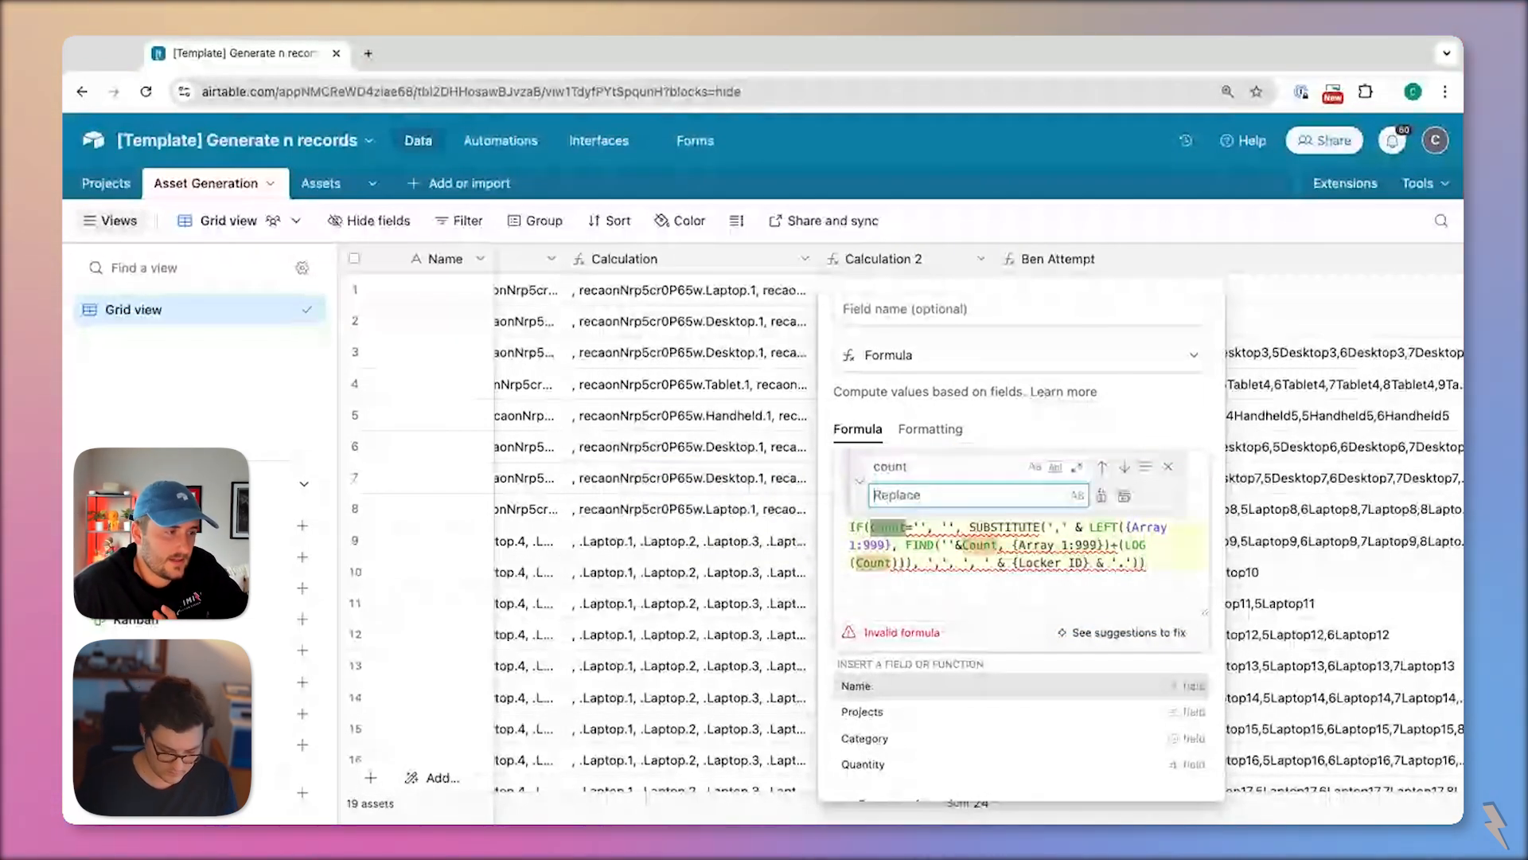
type("C")
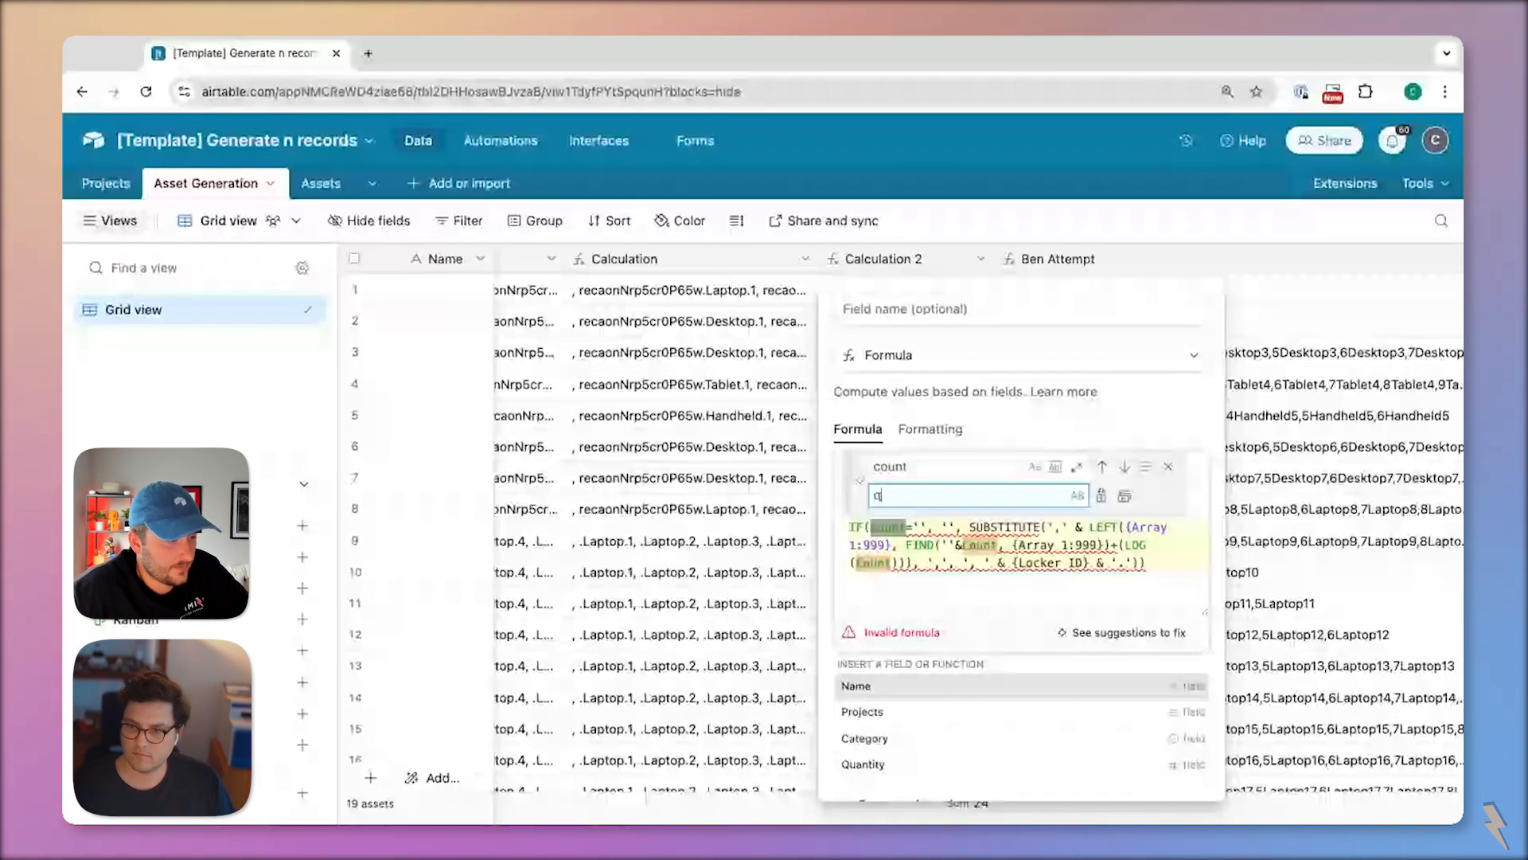
type("uantity")
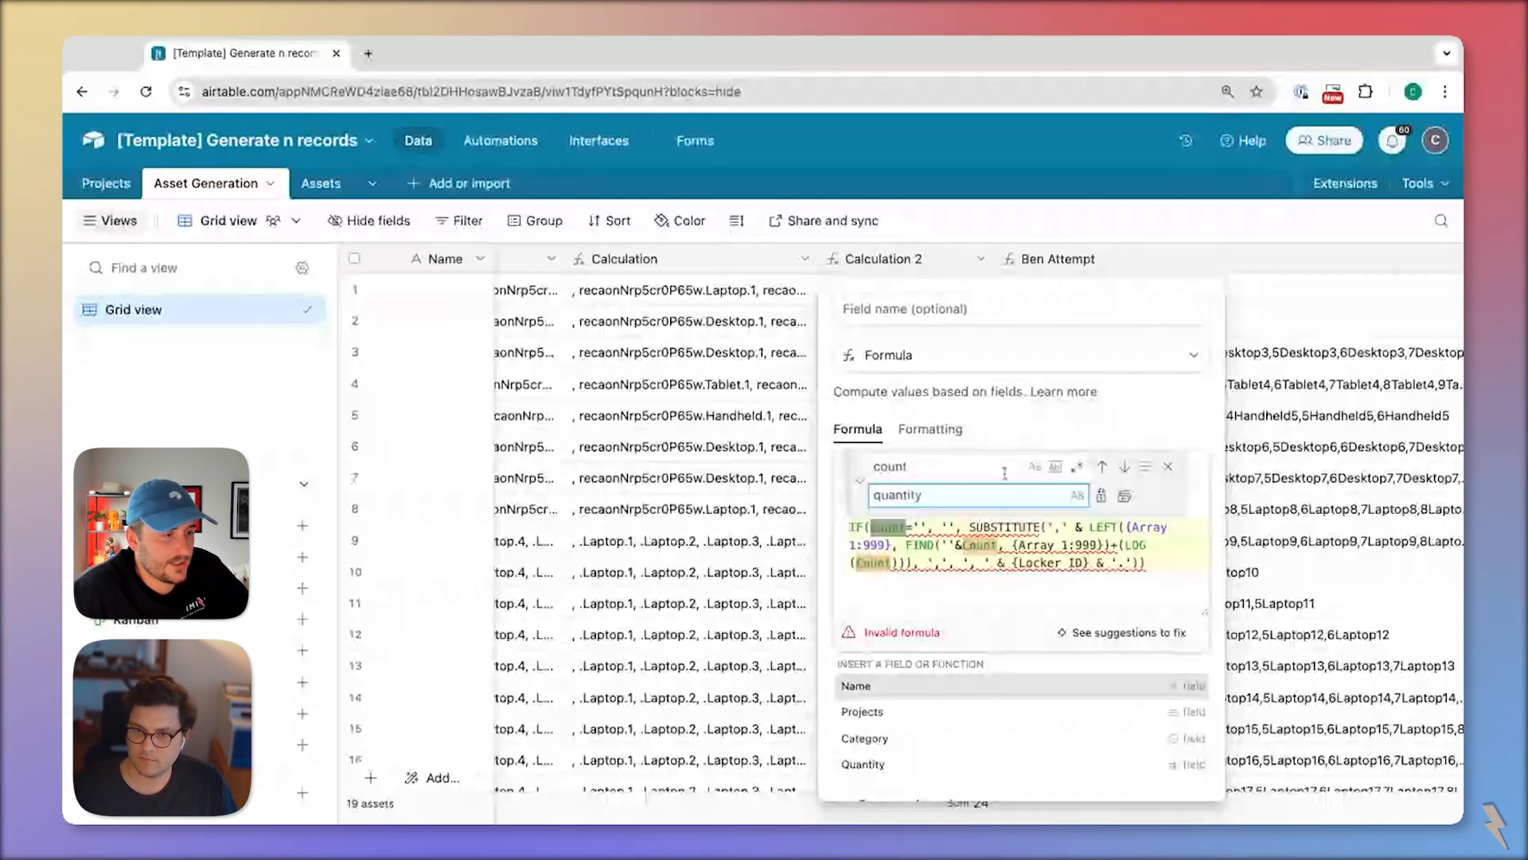
left_click(1123, 496)
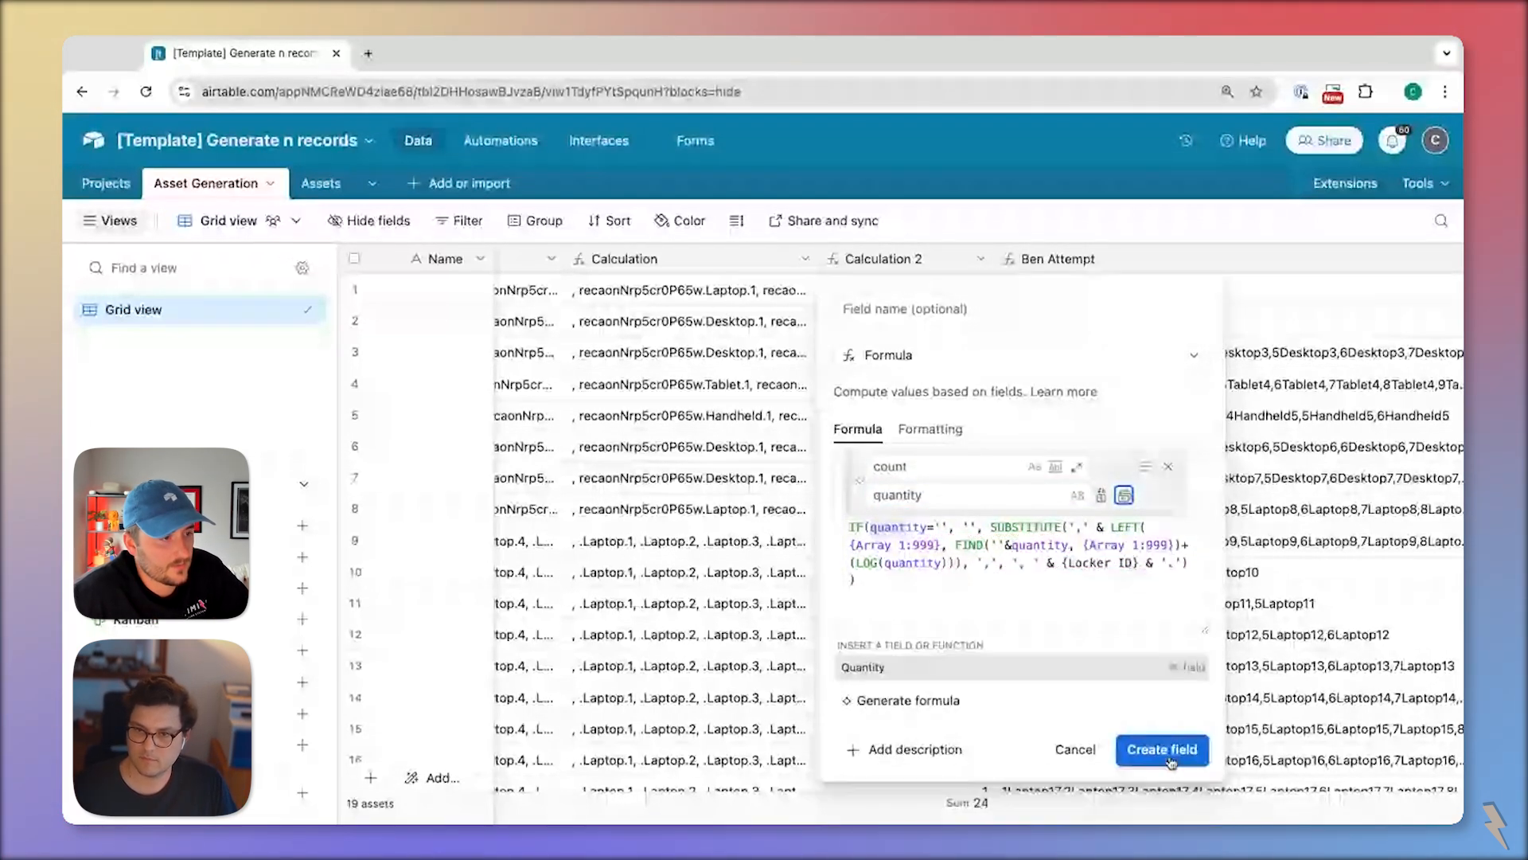
- Replace {Locker ID} in the new formula with category and create the field
double_click(1067, 563)
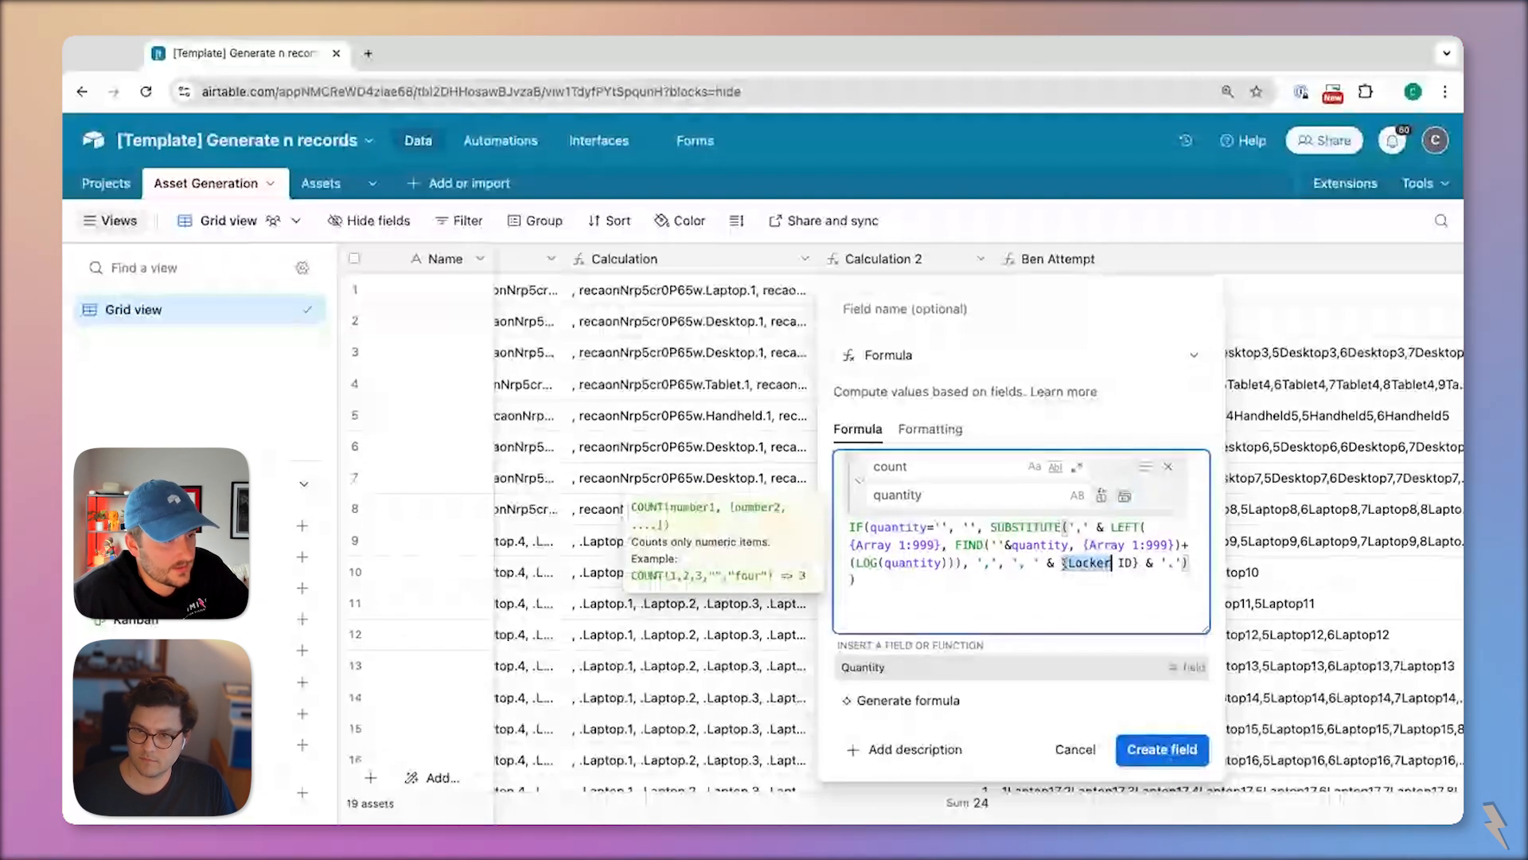
left_click_drag(1065, 562, 1138, 564)
type("ca")
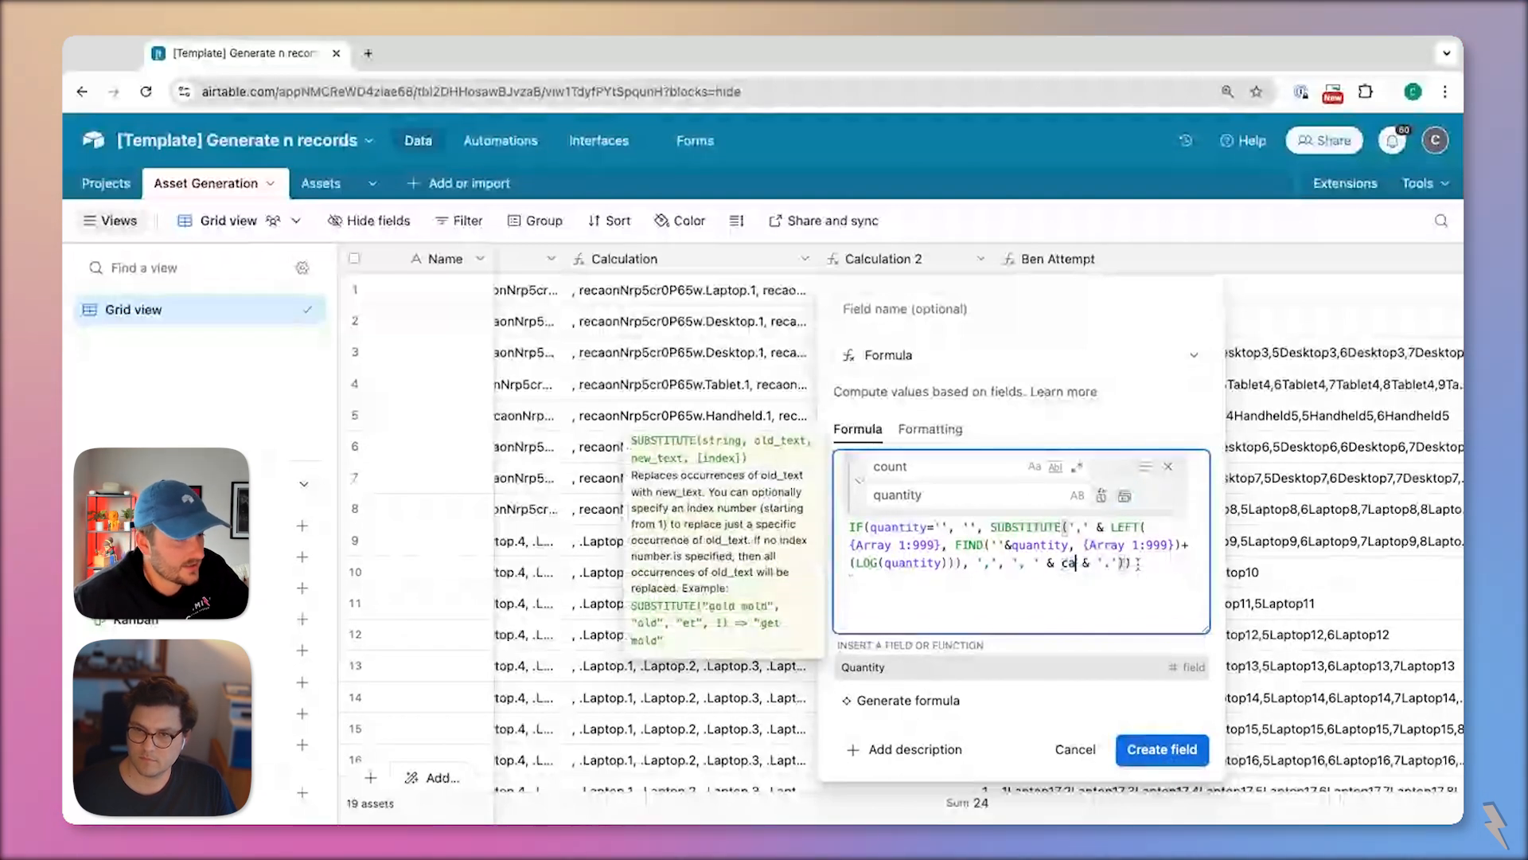
type("tegory")
left_click(1174, 757)
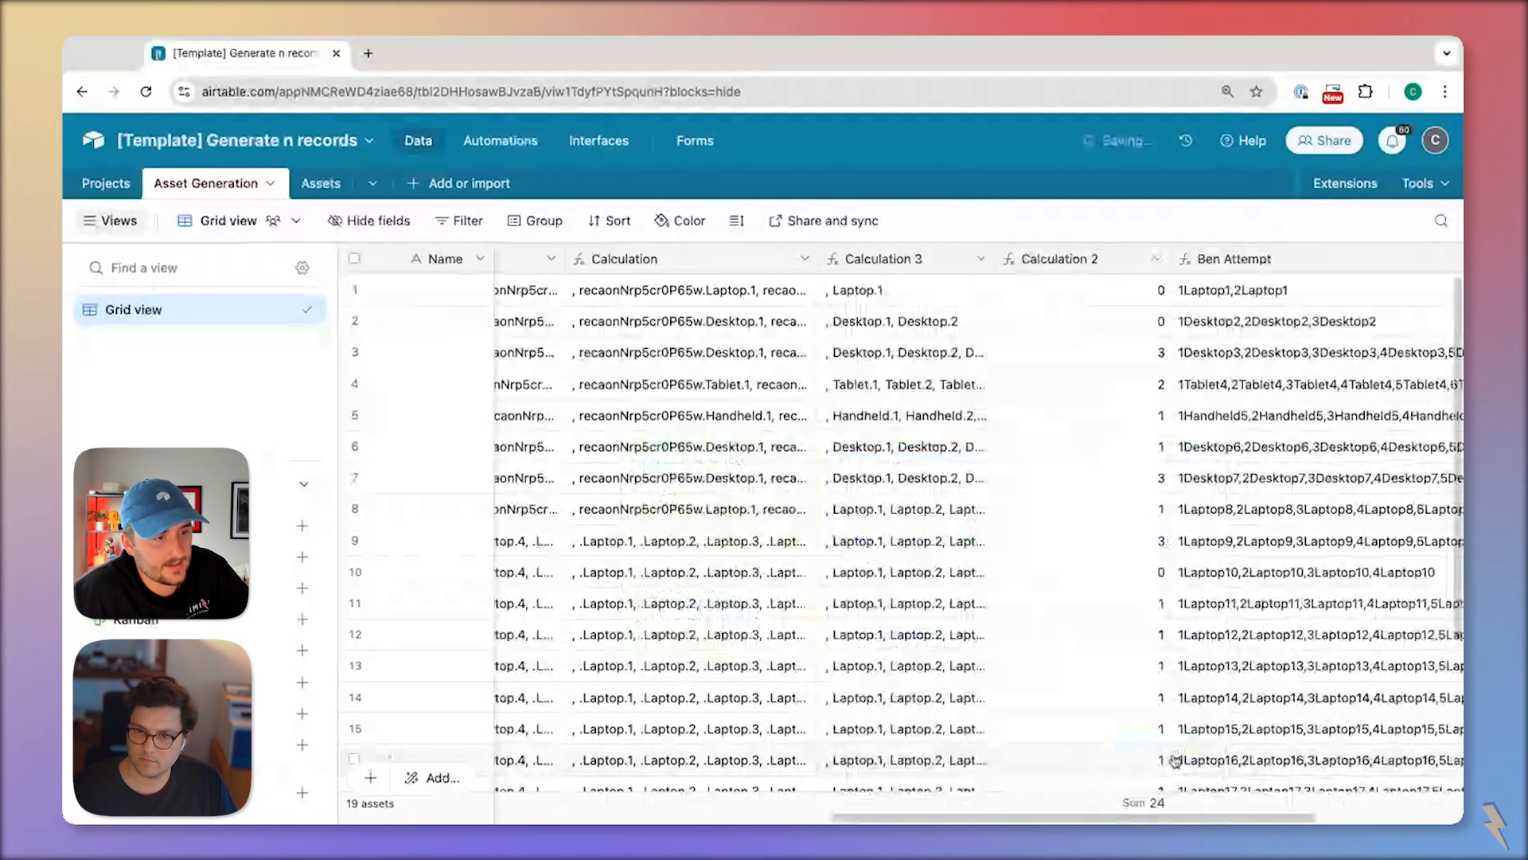
- Expand the Calculation 3 value of the Desktop record in row 6 and read its asset list
left_click(924, 529)
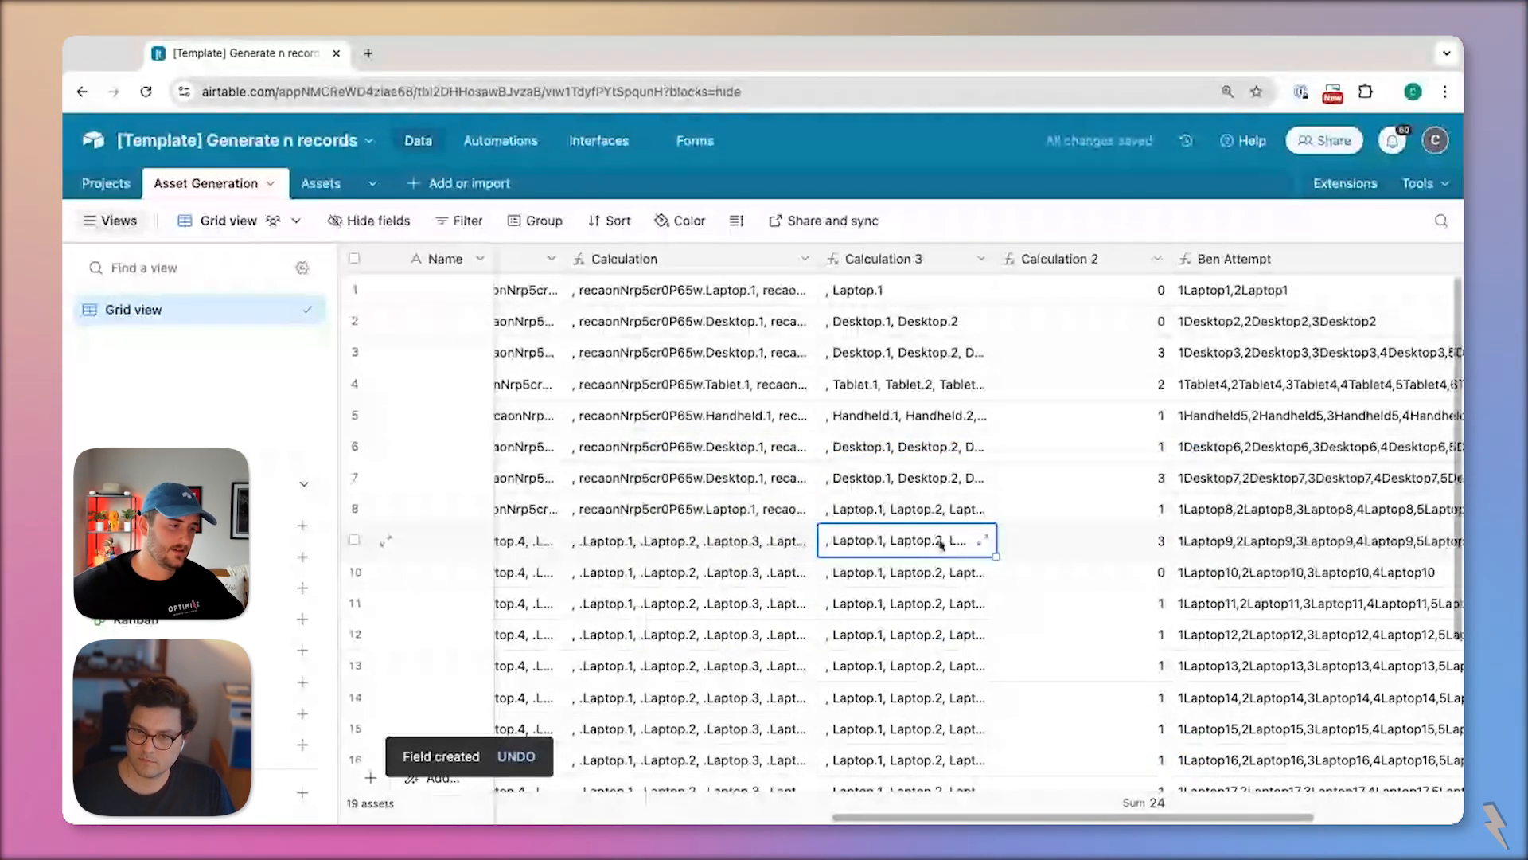
left_click(955, 447)
left_click(983, 447)
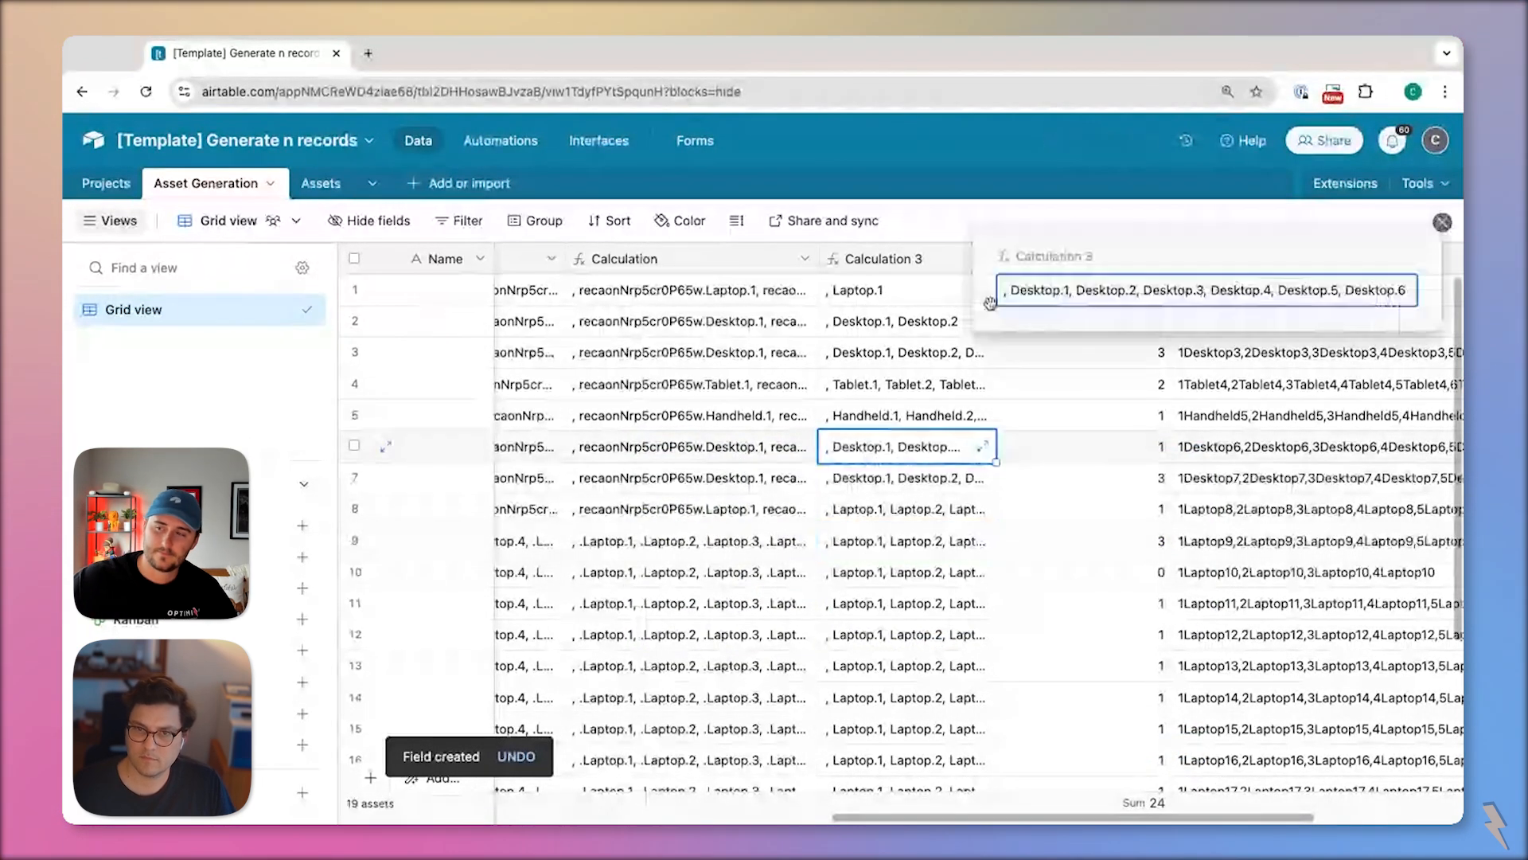
- Copy {Record ID (from Projects)}& '.' & Category from the Calculation formula over Category in the Calculation 3 formula, and save the field
double_click(669, 259)
left_click_drag(816, 520, 795, 502)
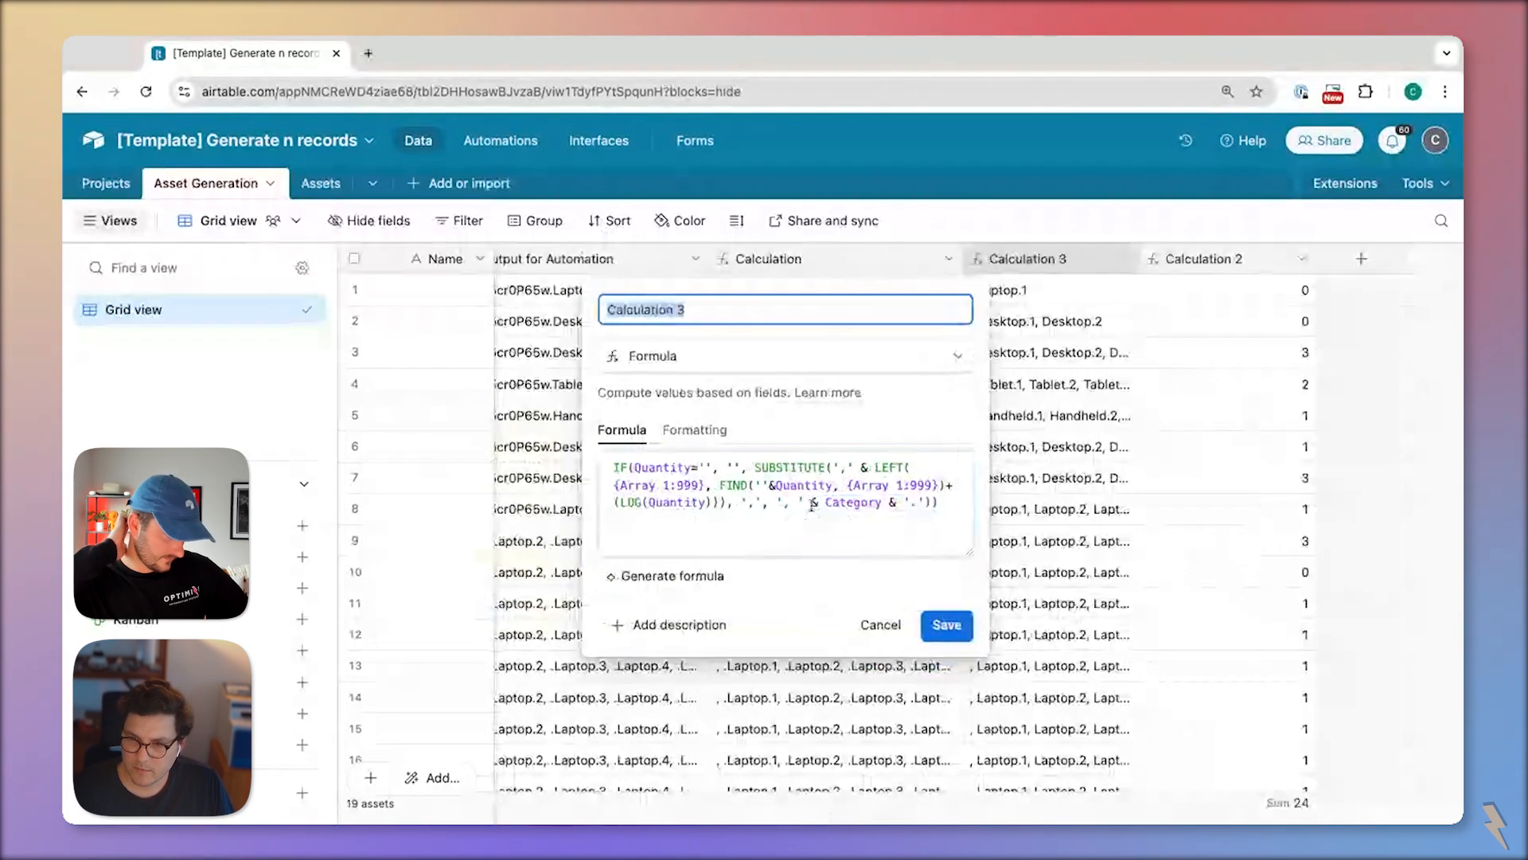
left_click(868, 526)
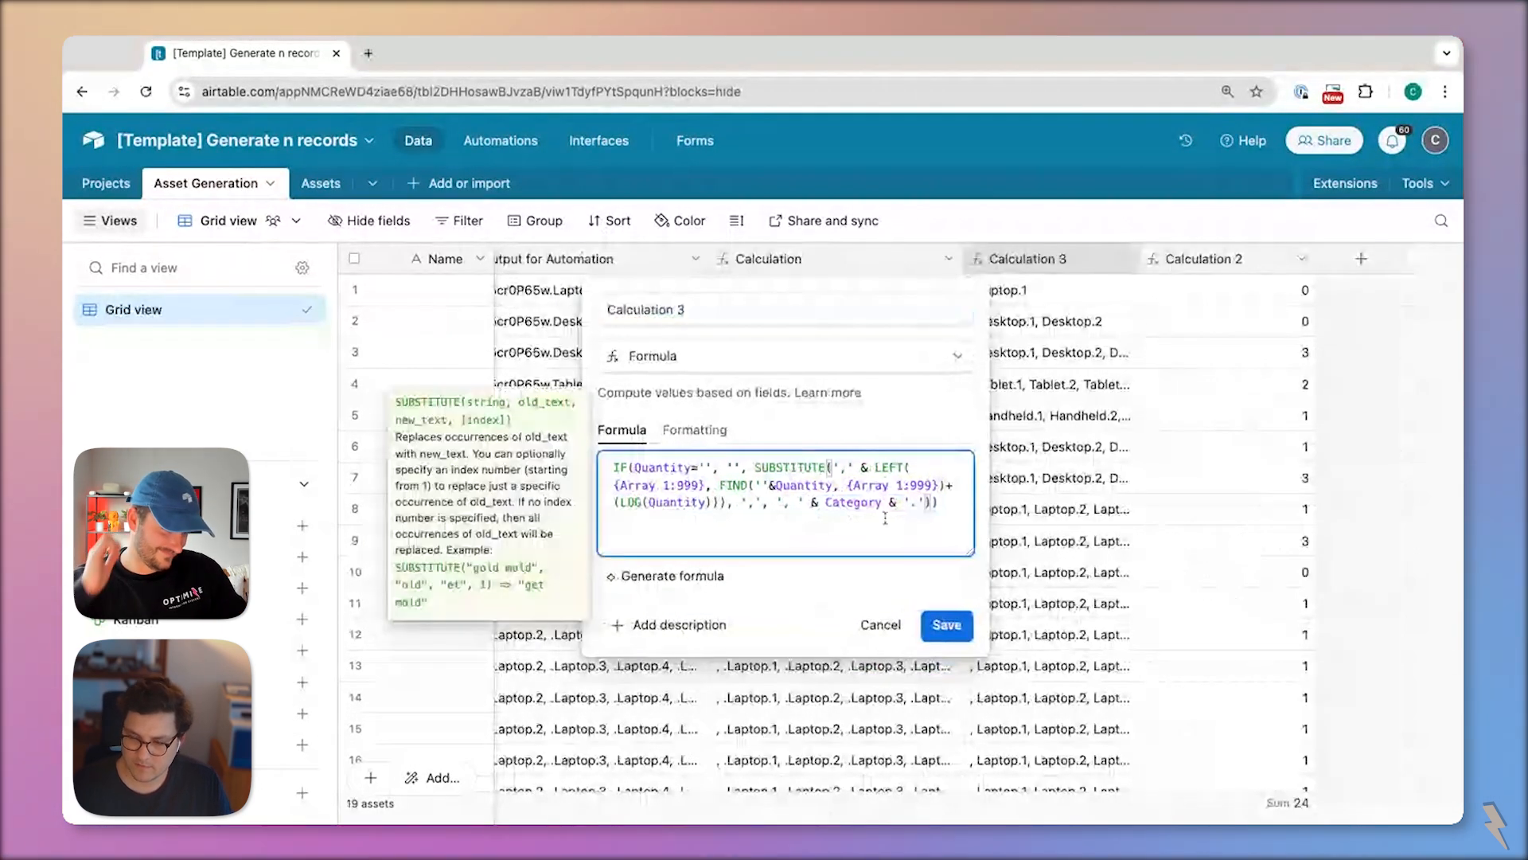
key("BackSpace")
key("BackSpace")
key("BackSpace")
key("BackSpace")
key("BackSpace")
key("BackSpace")
key("BackSpace")
key("BackSpace")
key("BackSpace")
key("BackSpace")
key("BackSpace")
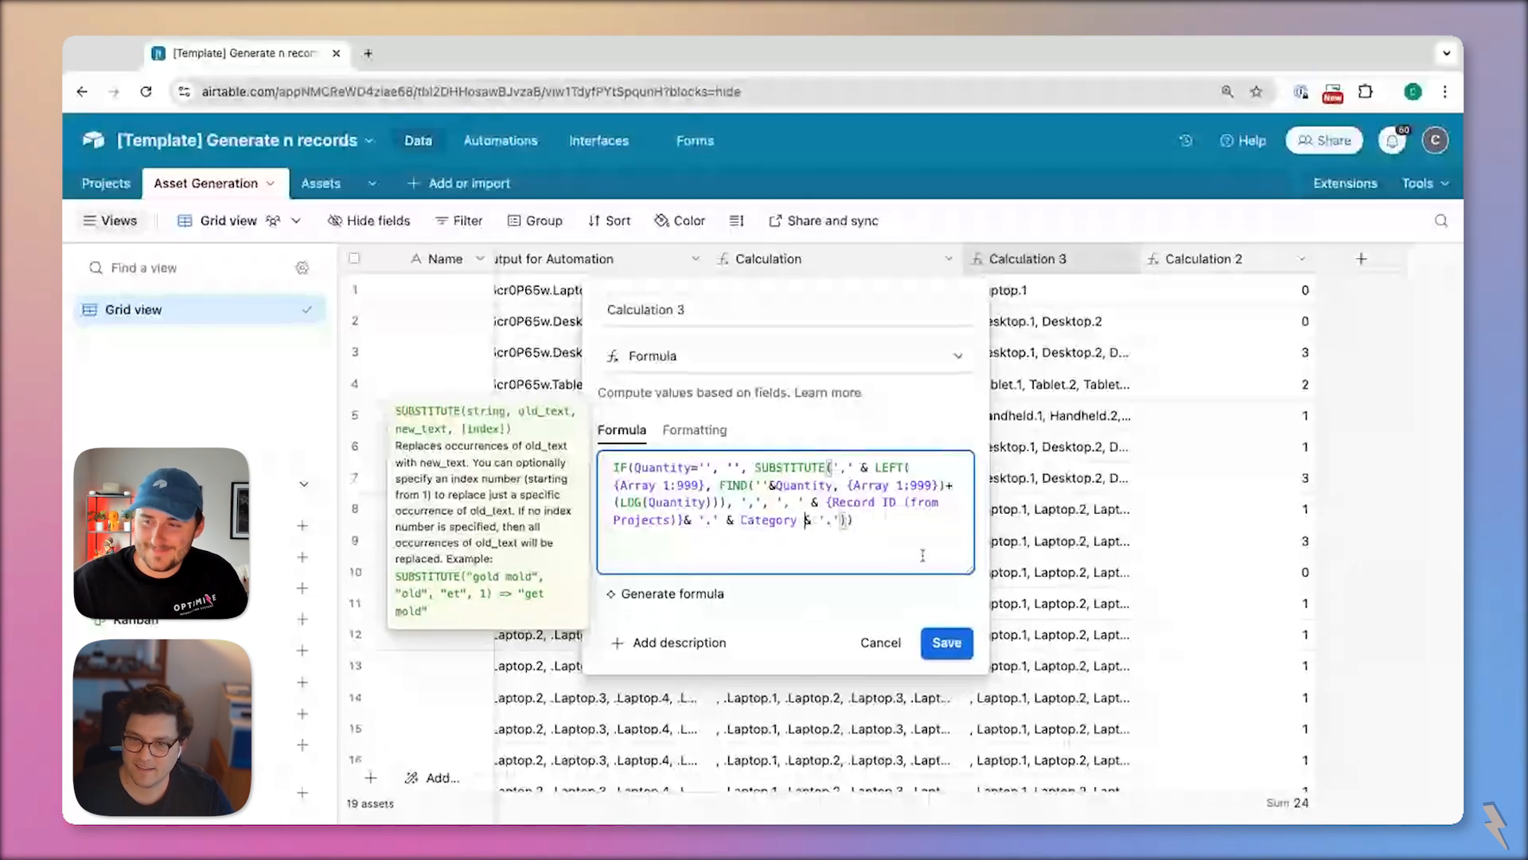
left_click(946, 643)
- Compare the updated Calculation 3 lists with the Calculation and Array Output for Automation values across the records
scroll(961, 658, "down", 5)
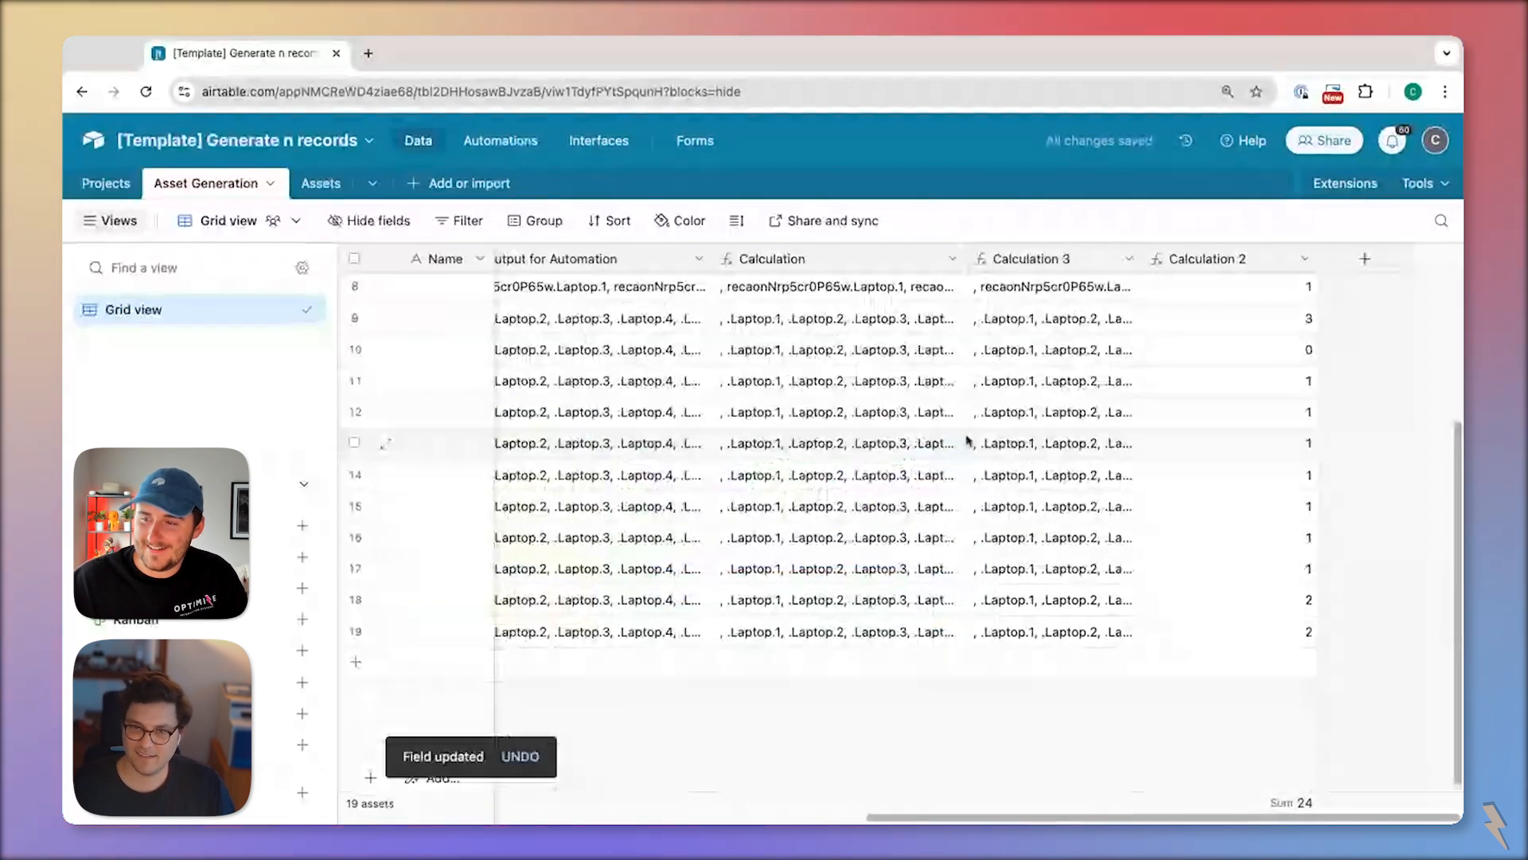
scroll(967, 440, "up", 3)
scroll(967, 440, "left", 3)
scroll(1082, 302, "up", 3)
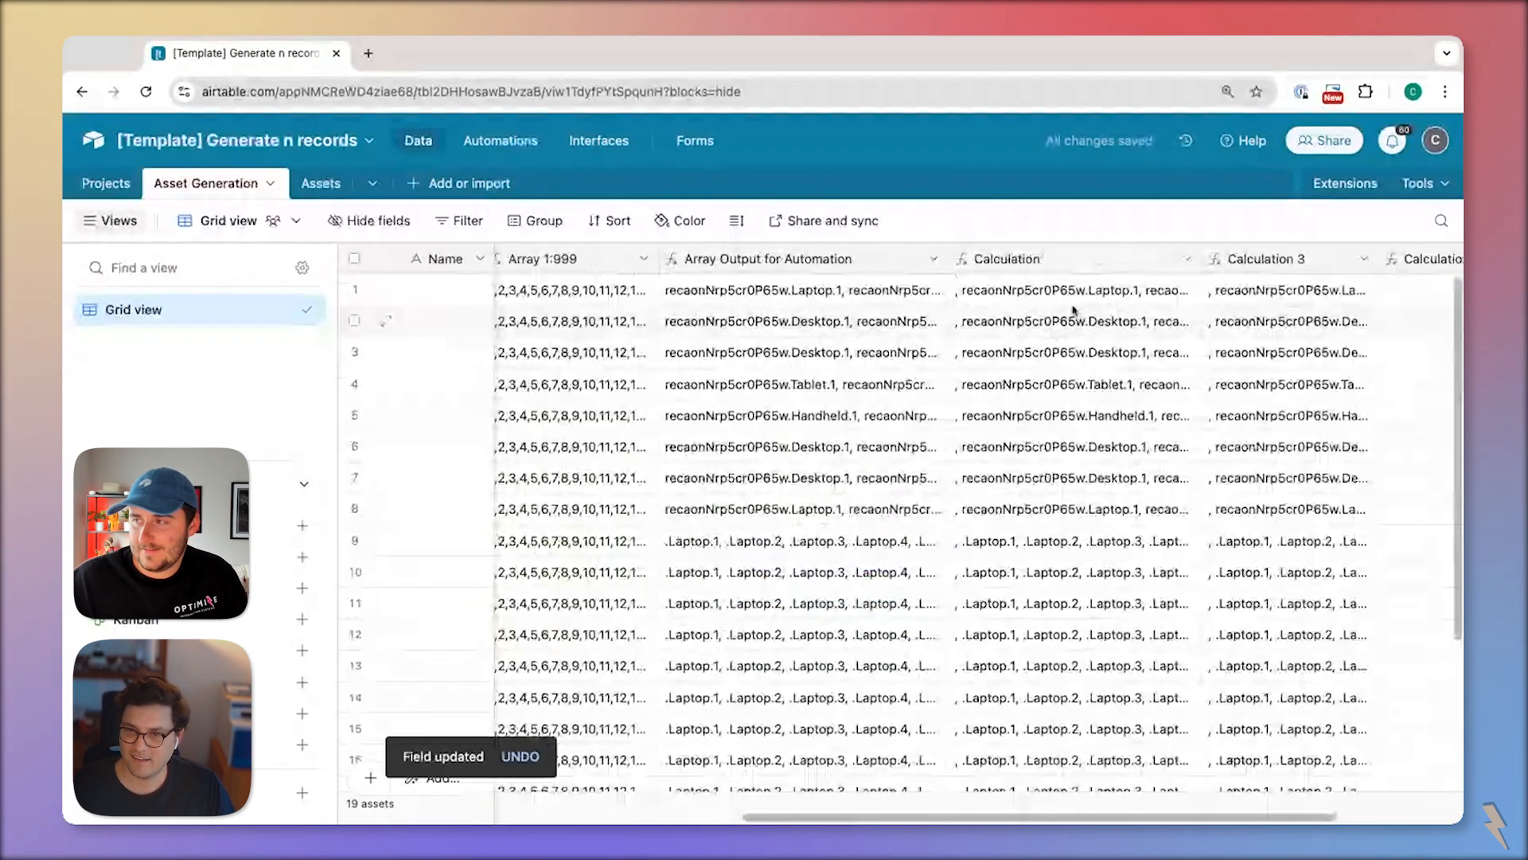
scroll(1066, 342, "right", 3)
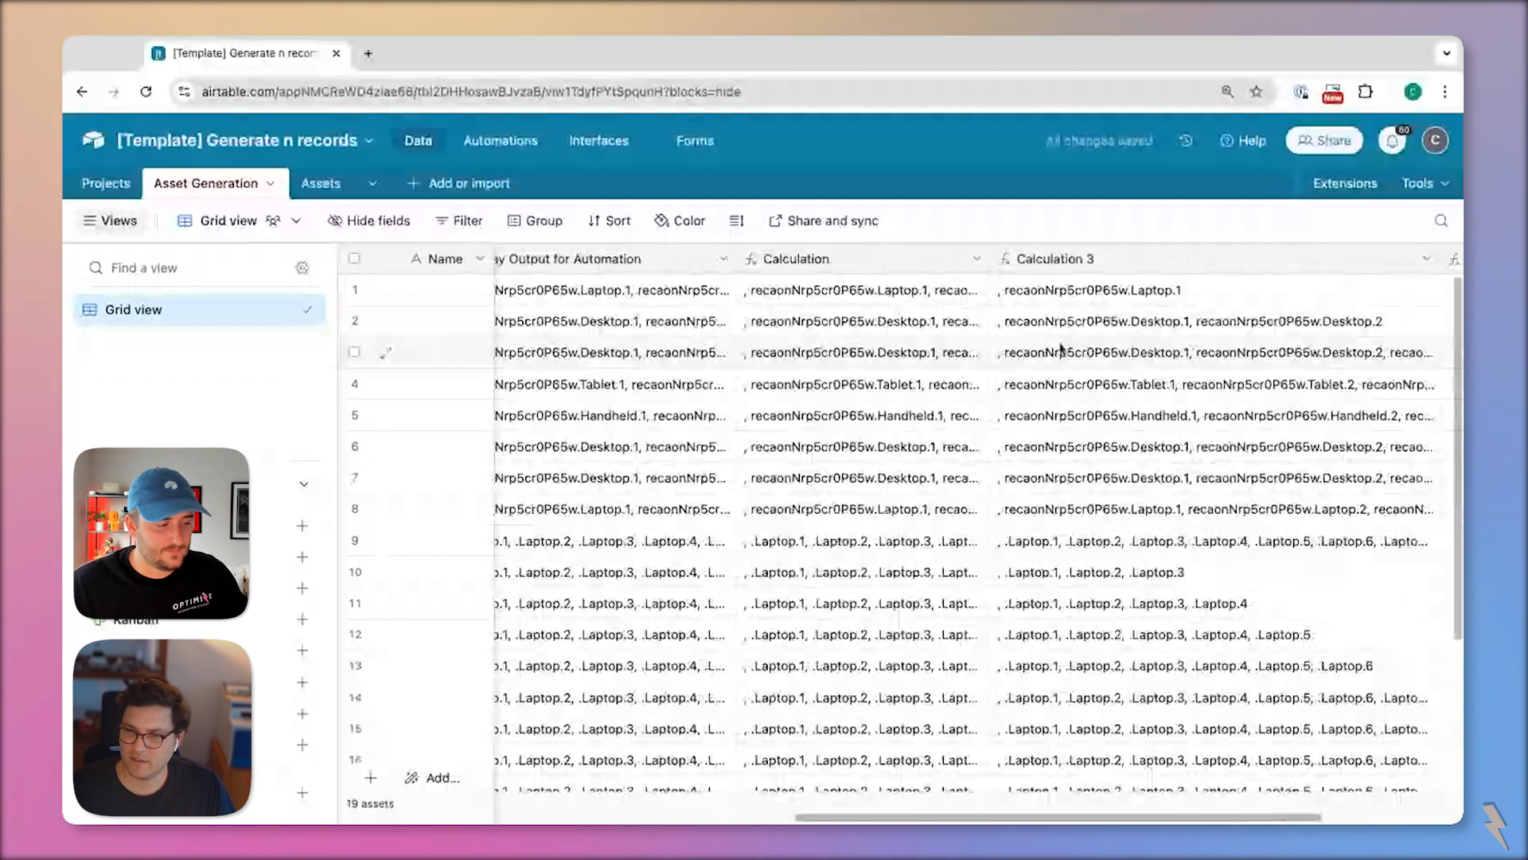
- Review the formula of the Array Output for Automation field and leave it without saving
double_click(613, 263)
left_click(798, 469)
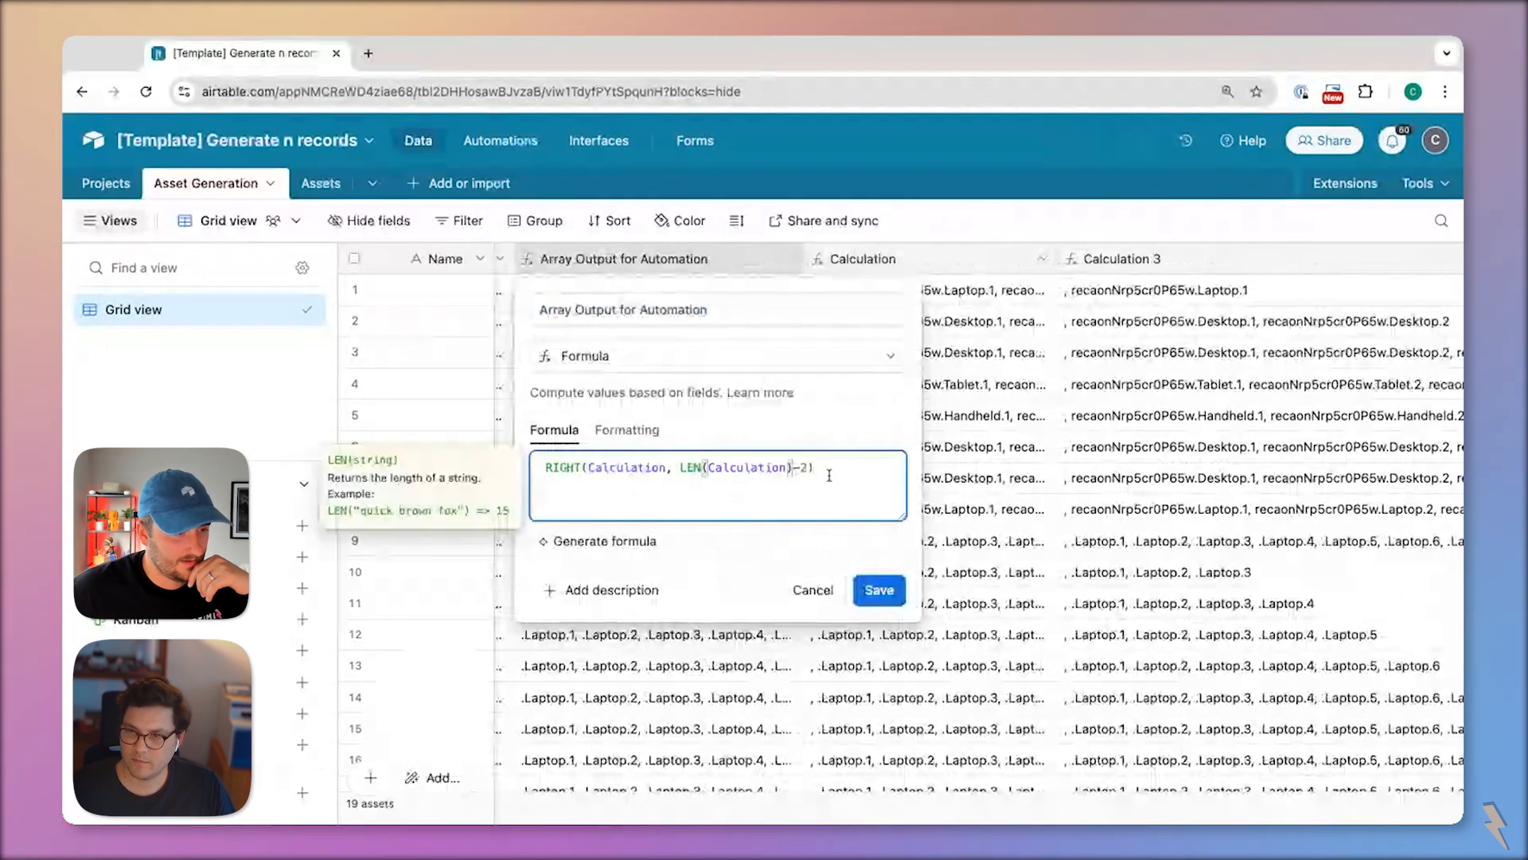
left_click(801, 591)
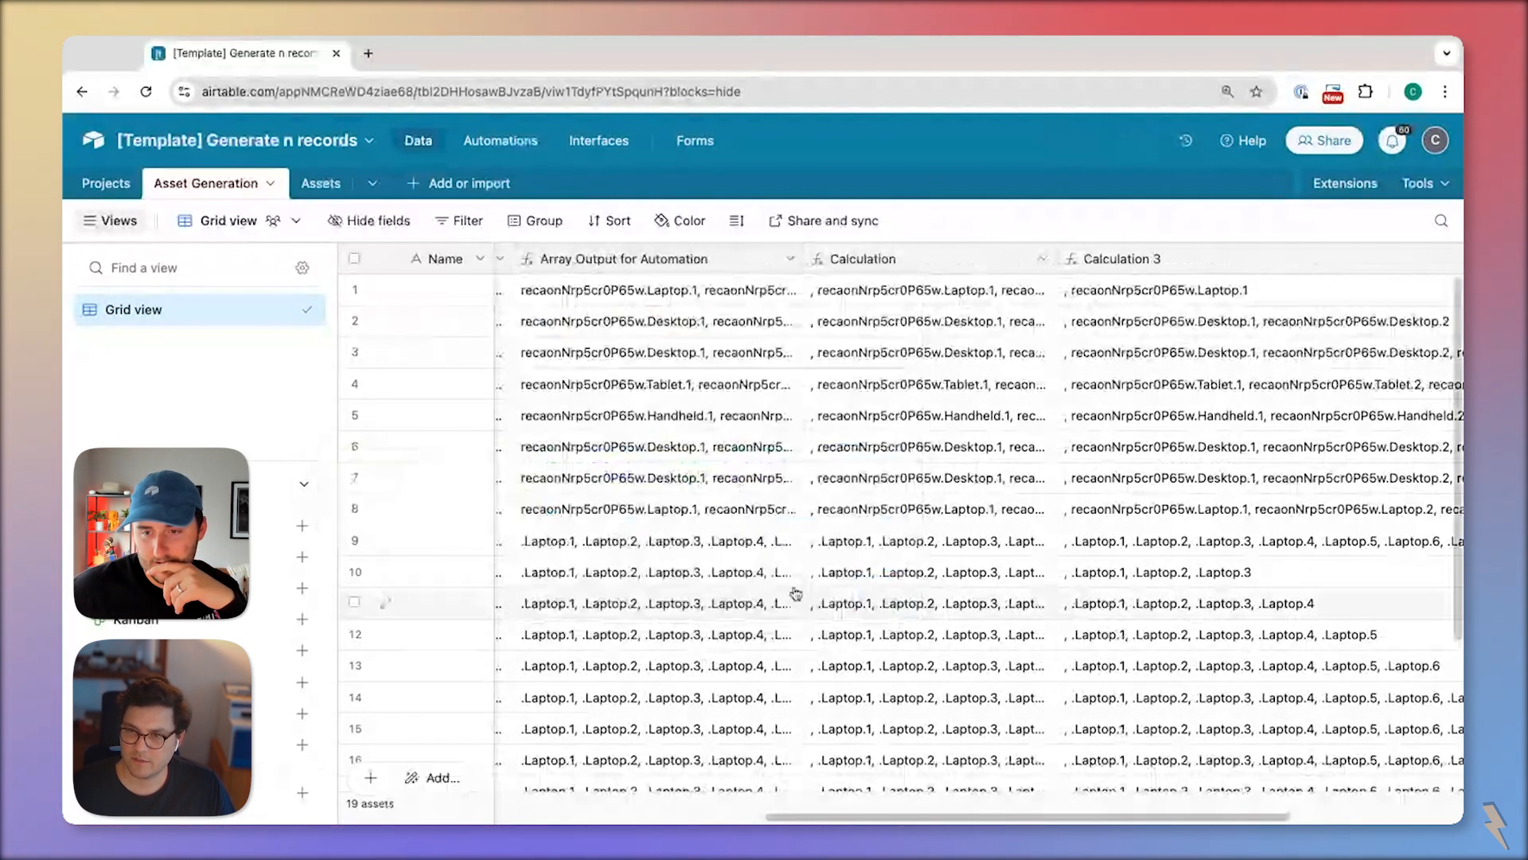
- Copy the whole Calculation 3 formula over the Calculation field's formula and save the field
double_click(1150, 259)
left_click(890, 532)
key("super+a")
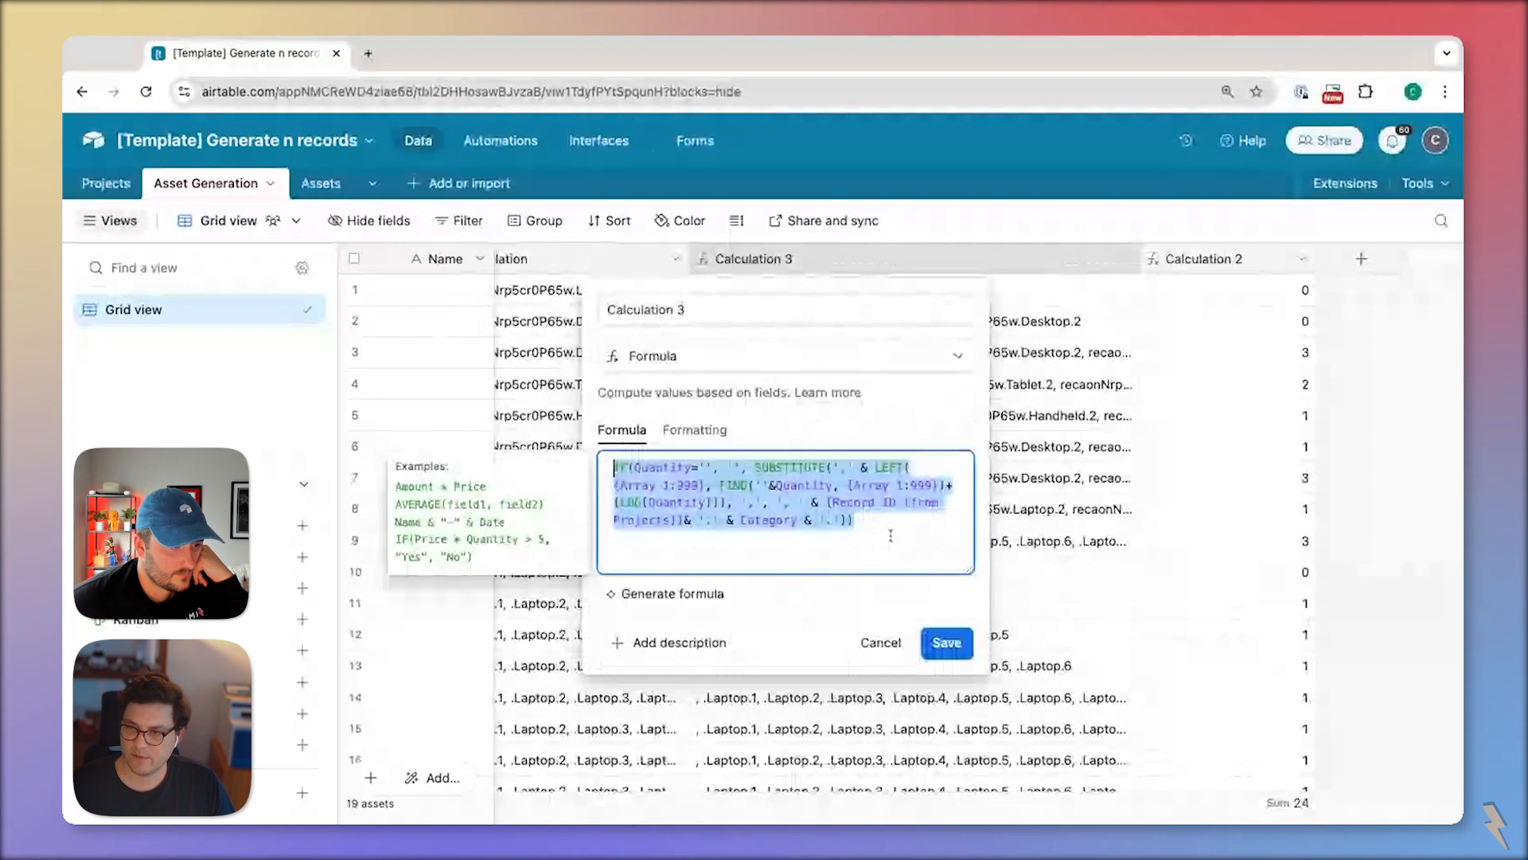
left_click(881, 643)
double_click(589, 259)
left_click(744, 467)
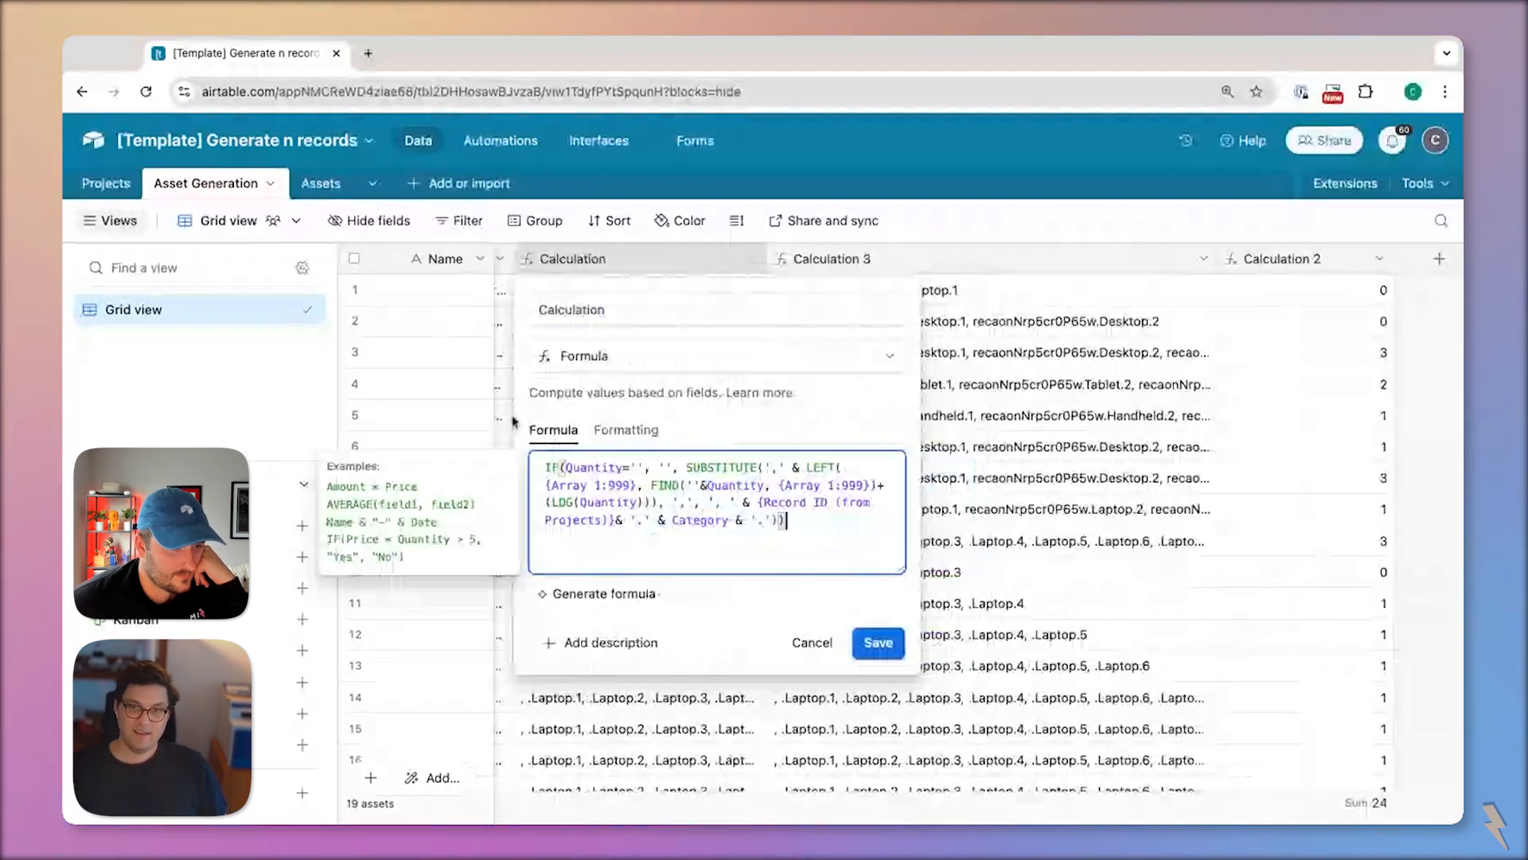
left_click(879, 642)
left_click(915, 598)
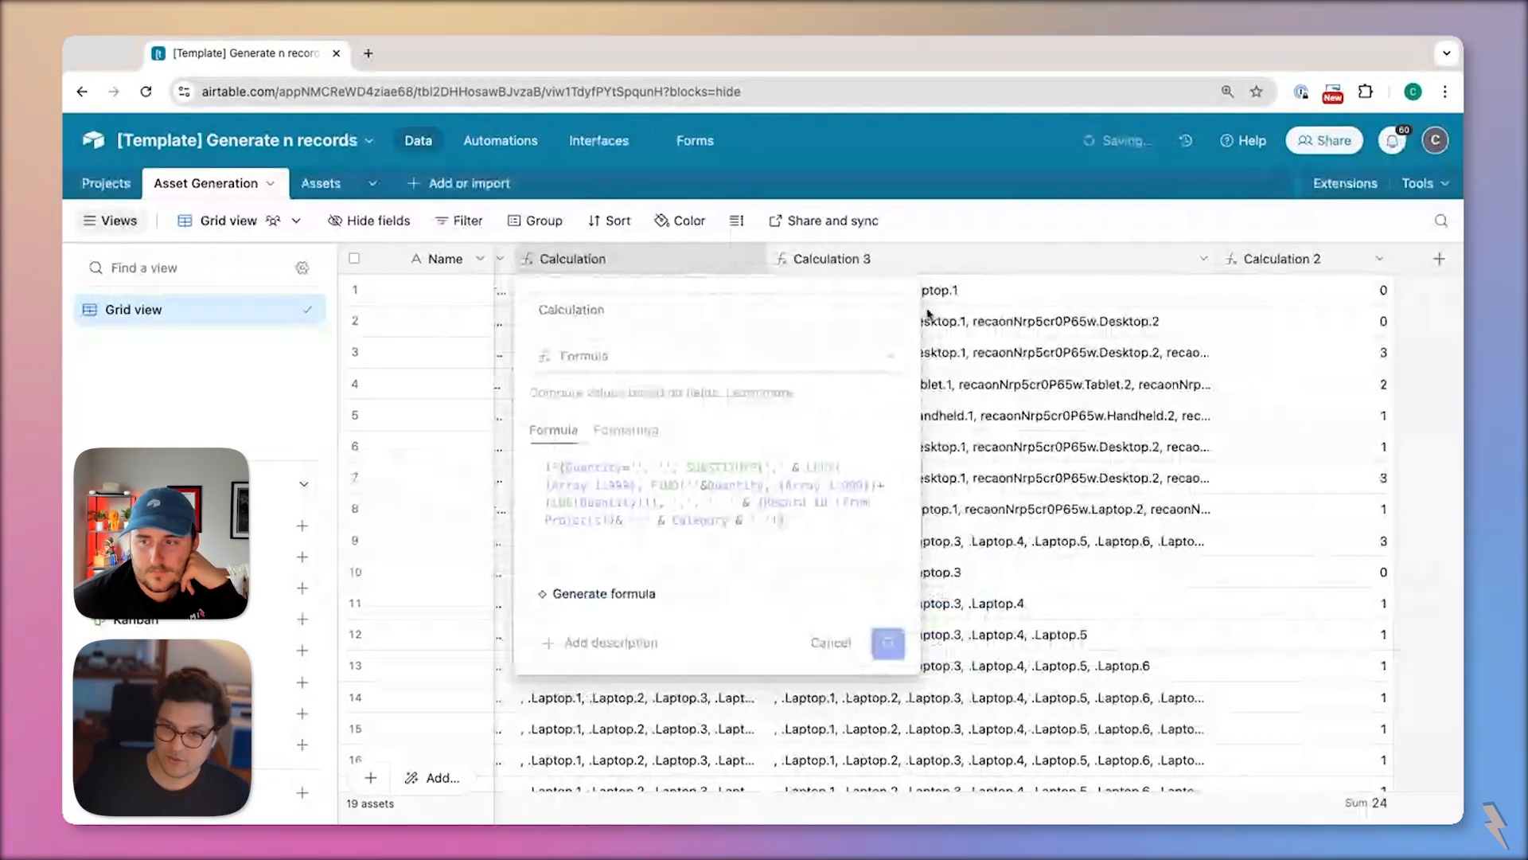
- Delete the Calculation 3 field from the Asset Generation table
left_click(1203, 258)
scroll(985, 717, "down", 2)
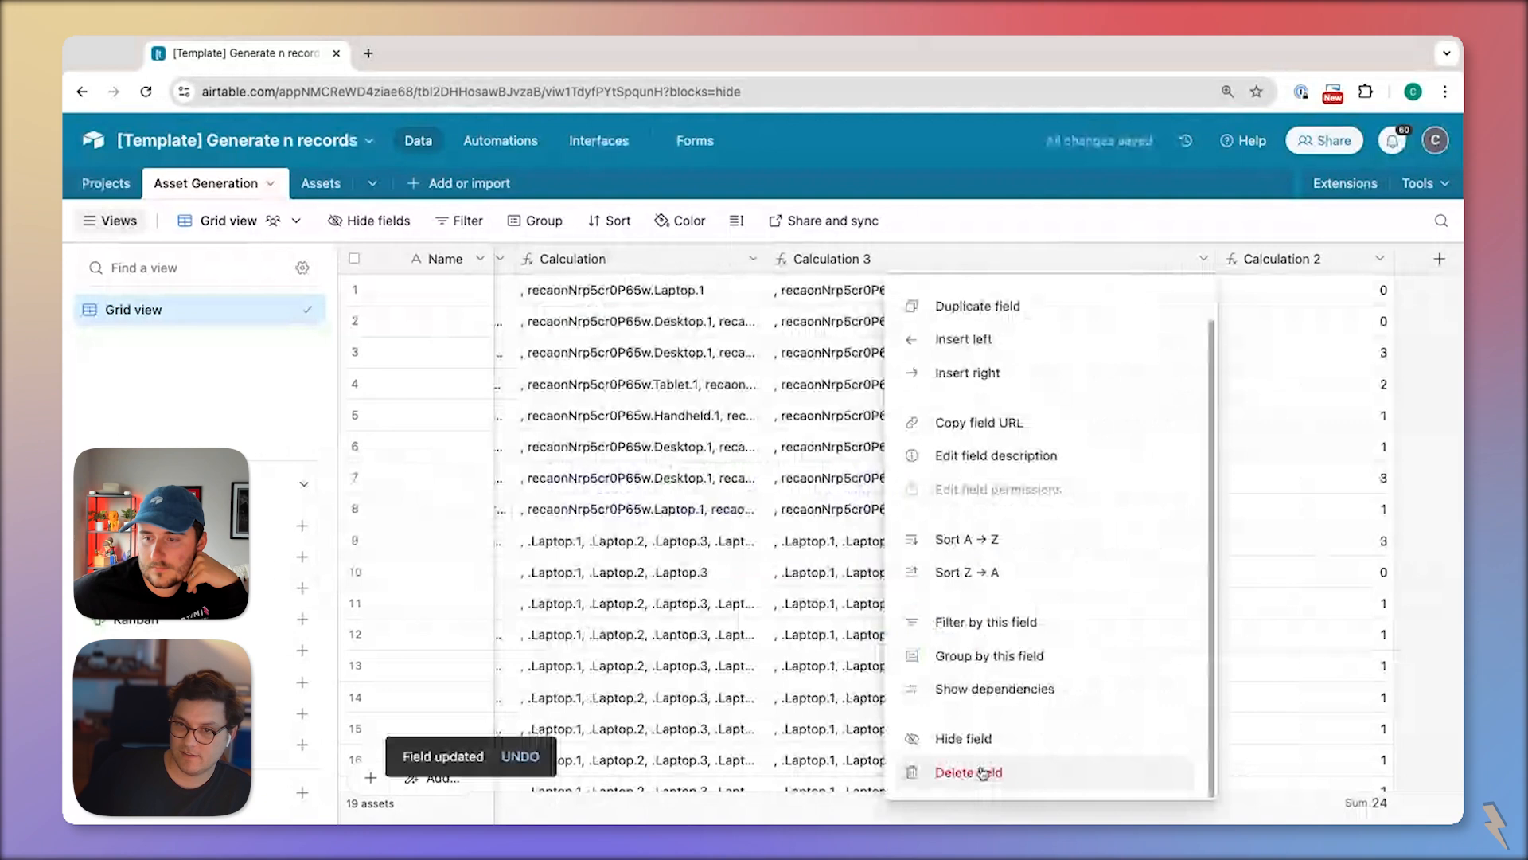
left_click(984, 771)
- Check the Array Output for Automation values against the quantities and expand the value of the Desktop record in row 2
scroll(841, 620, "left", 5)
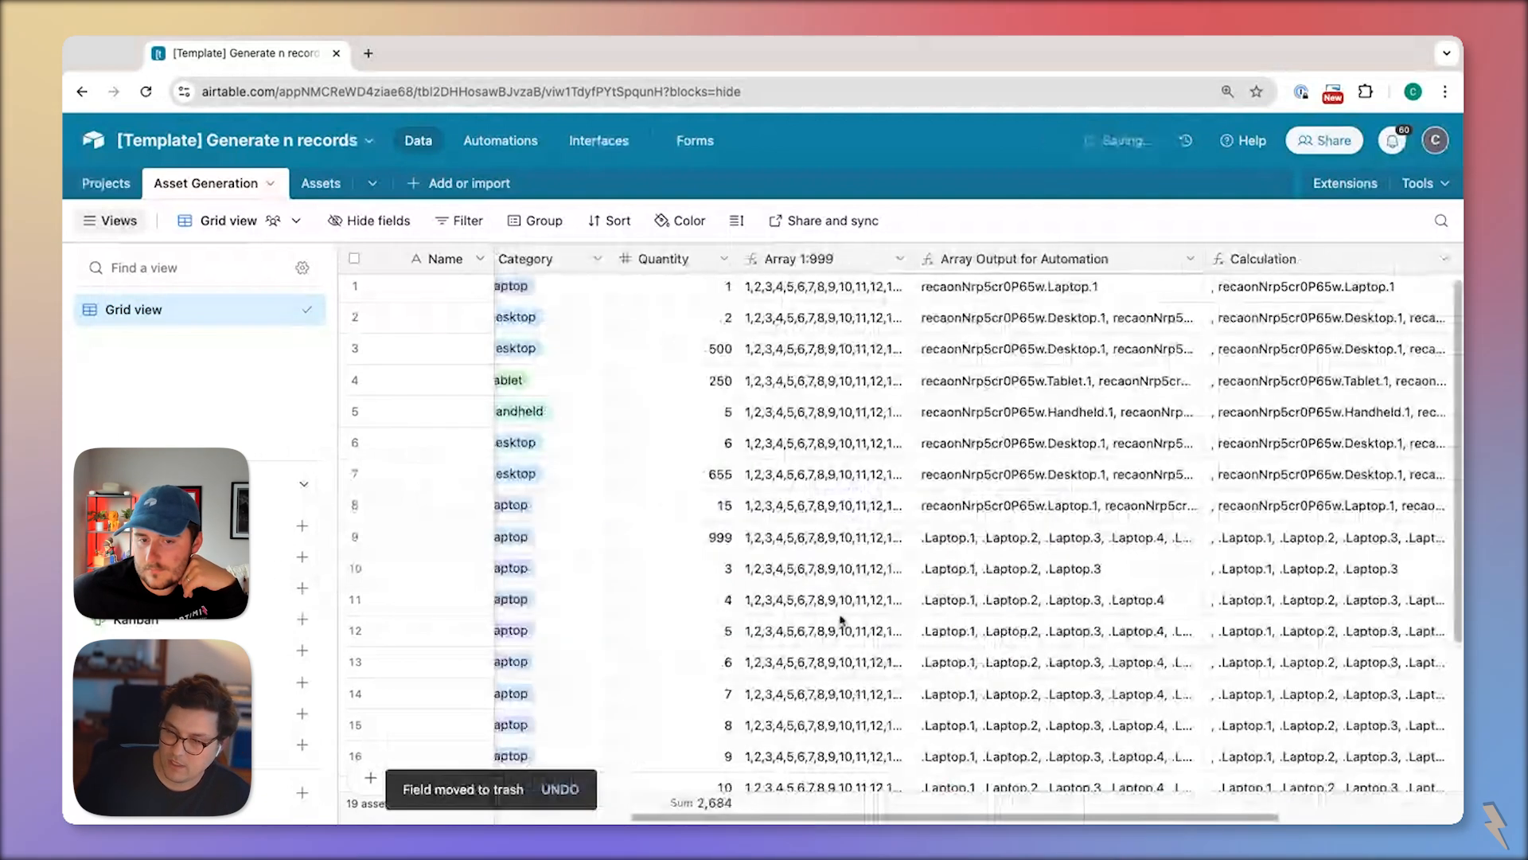
scroll(841, 621, "left", 2)
scroll(860, 545, "right", 3)
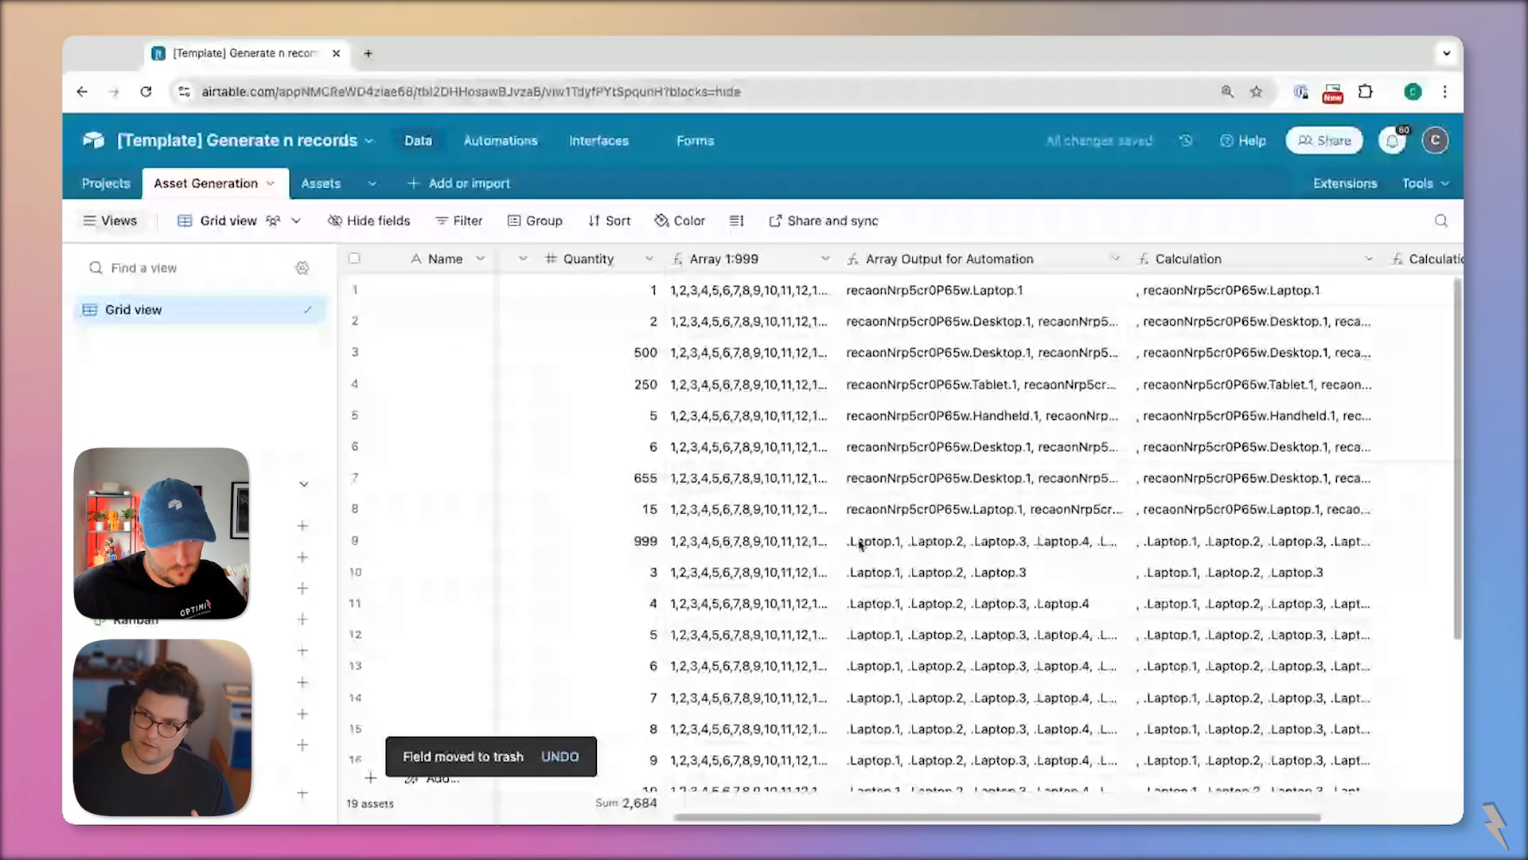
scroll(860, 545, "right", 3)
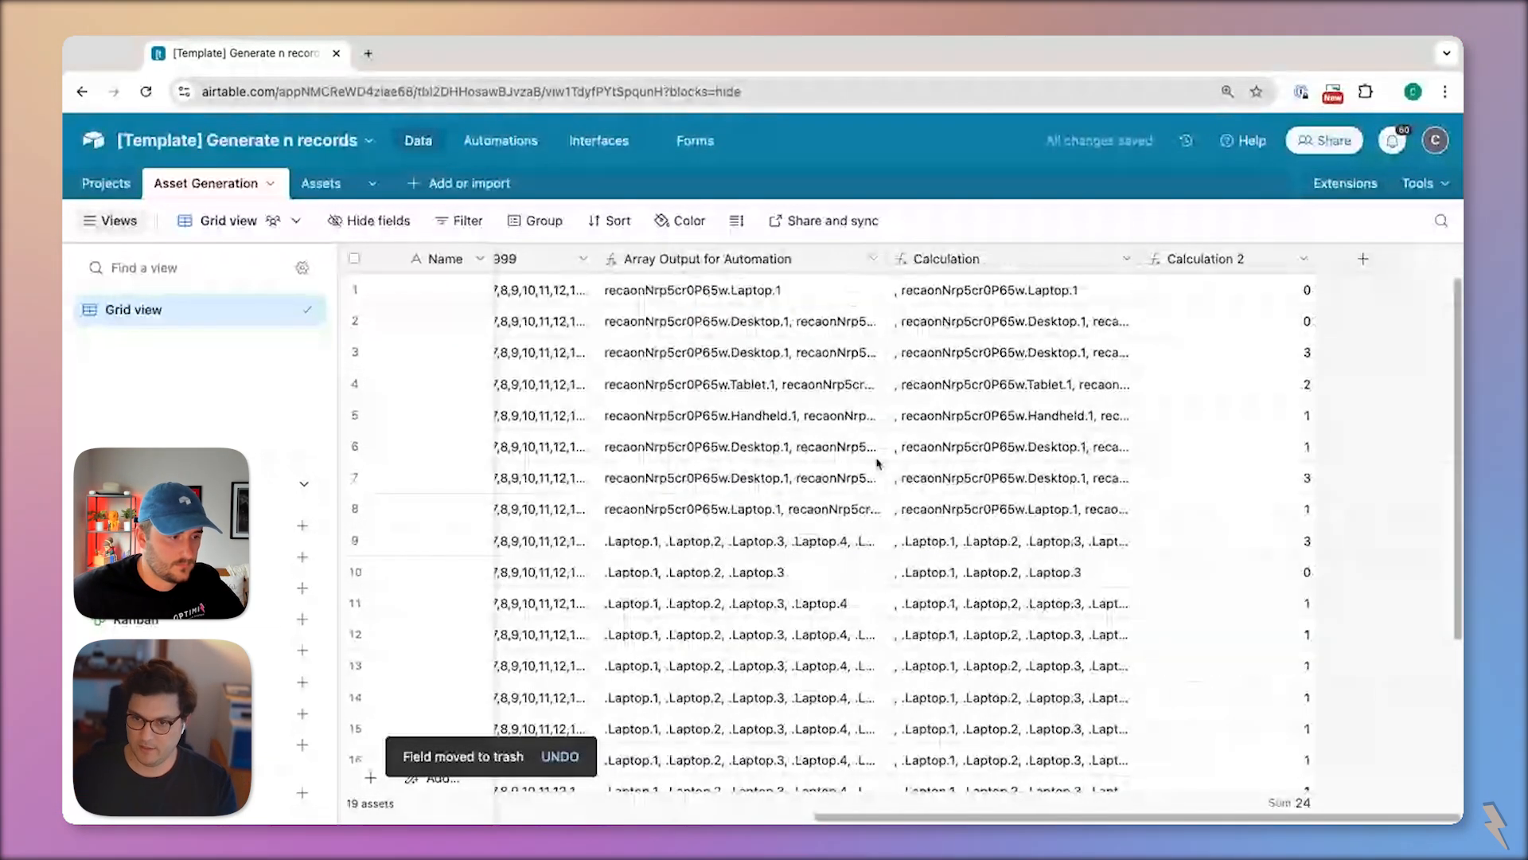
left_click(741, 321)
left_click(880, 321)
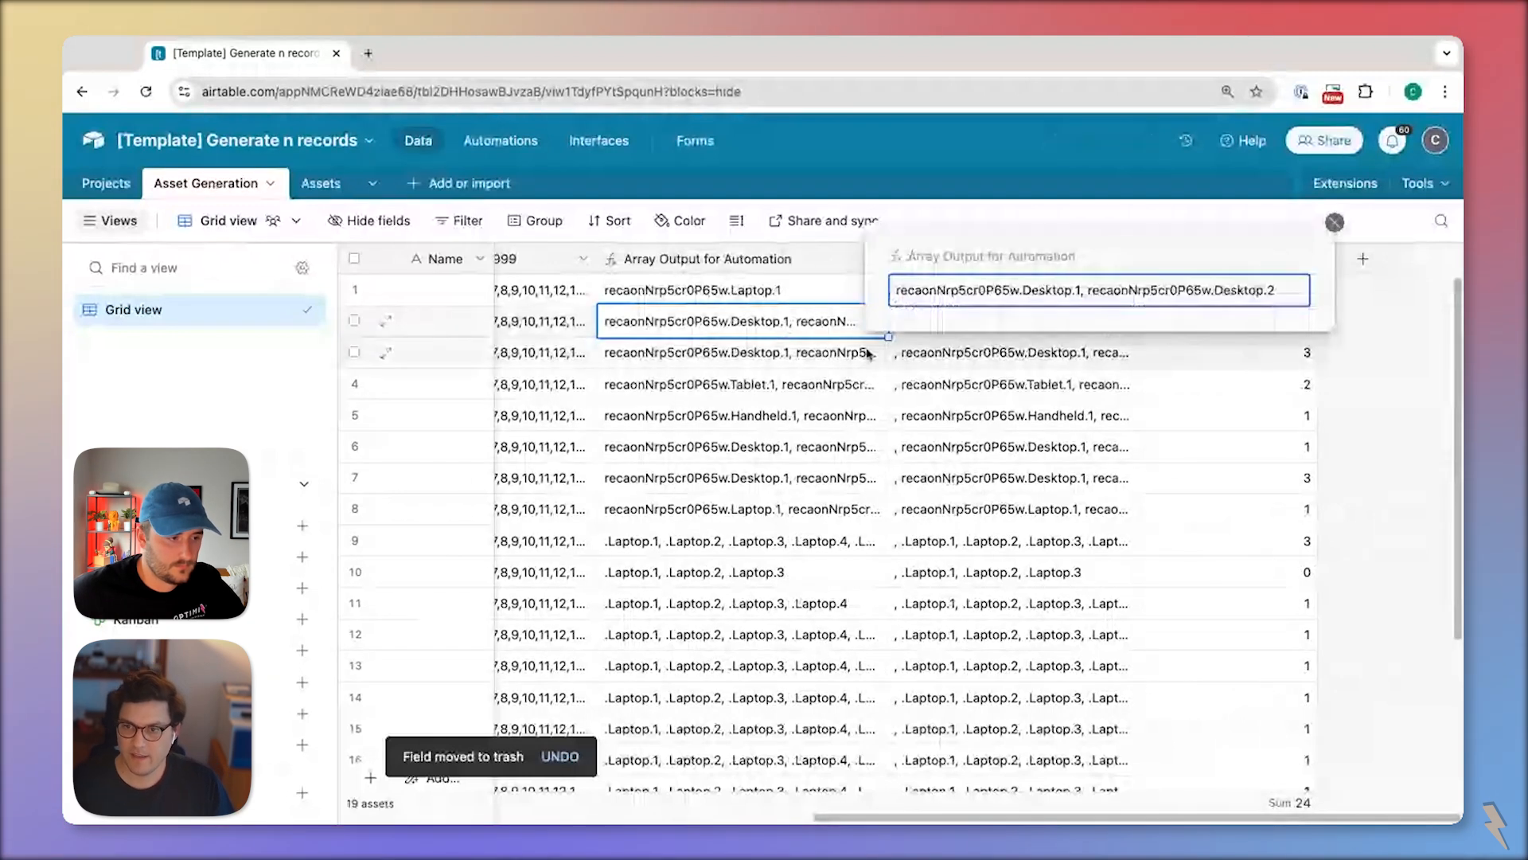